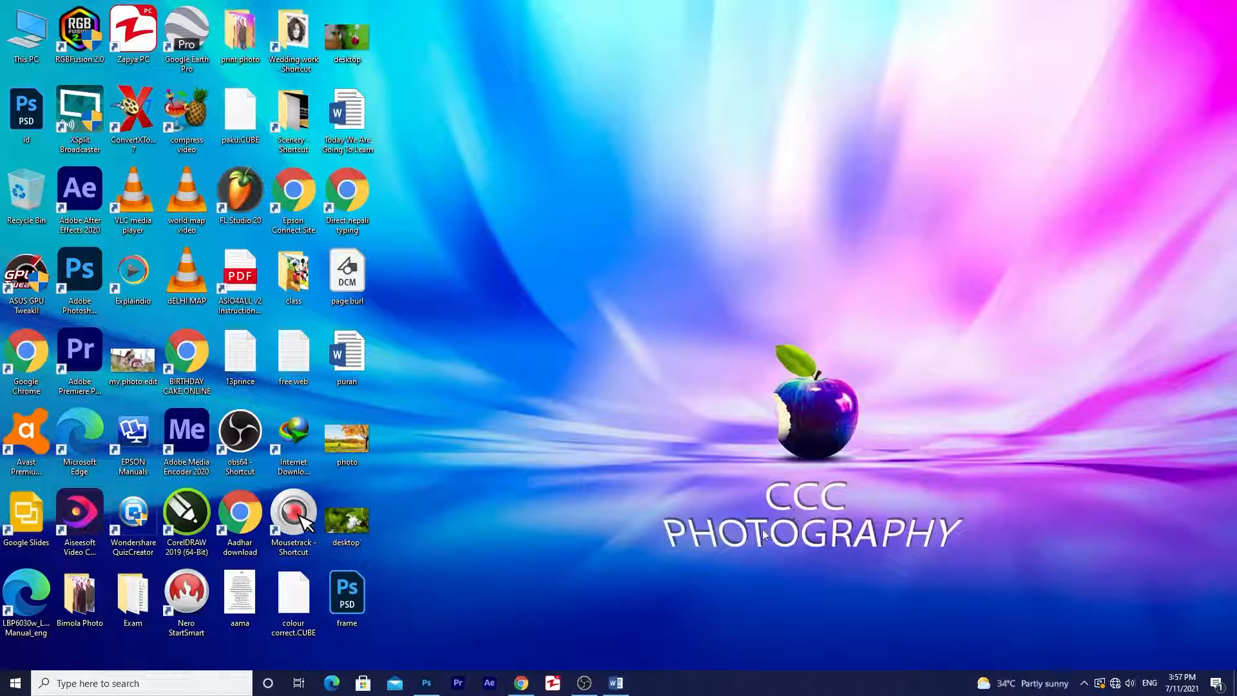
Step: Switch to the Word document and look through the text effect categories such as outline, shadow and reflection
left_click(617, 684)
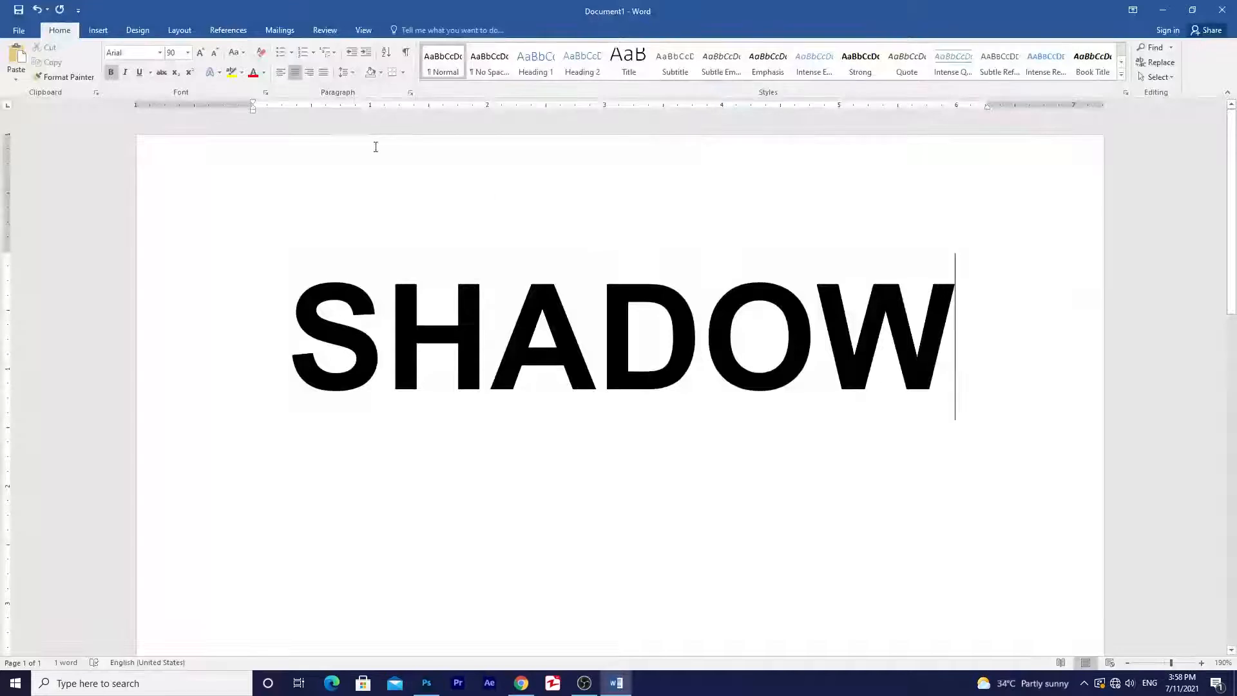
left_click(222, 75)
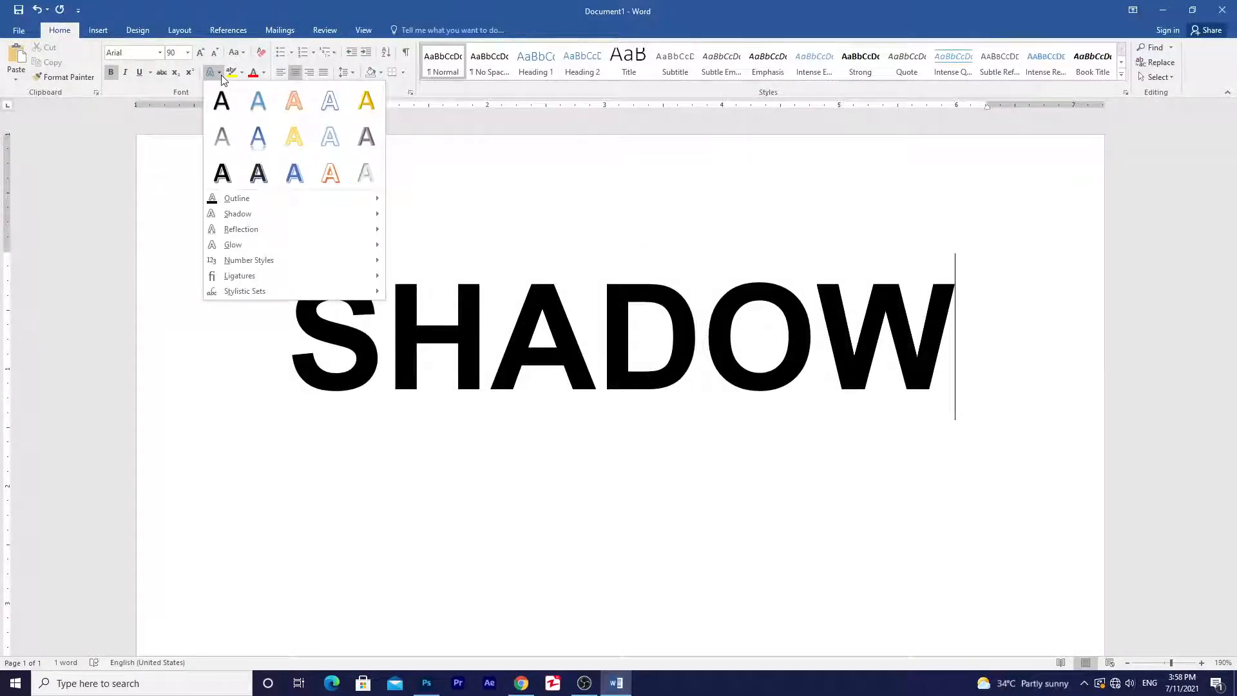
mouse_move(242, 200)
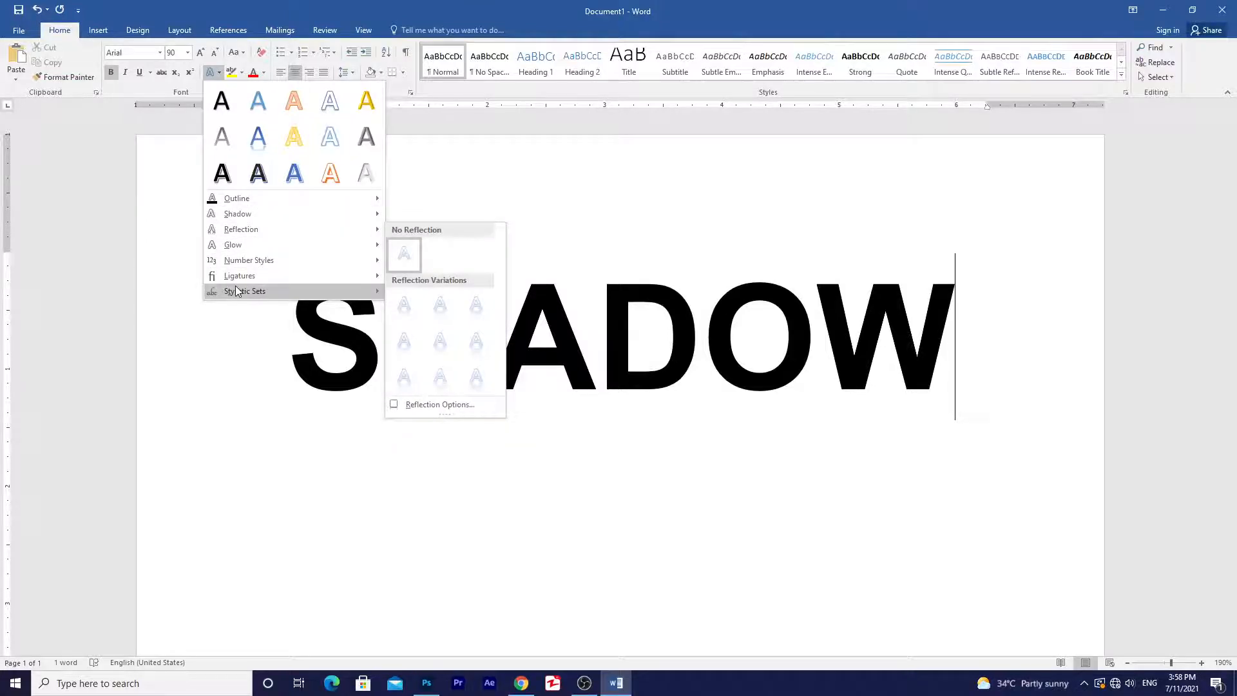
left_click(185, 187)
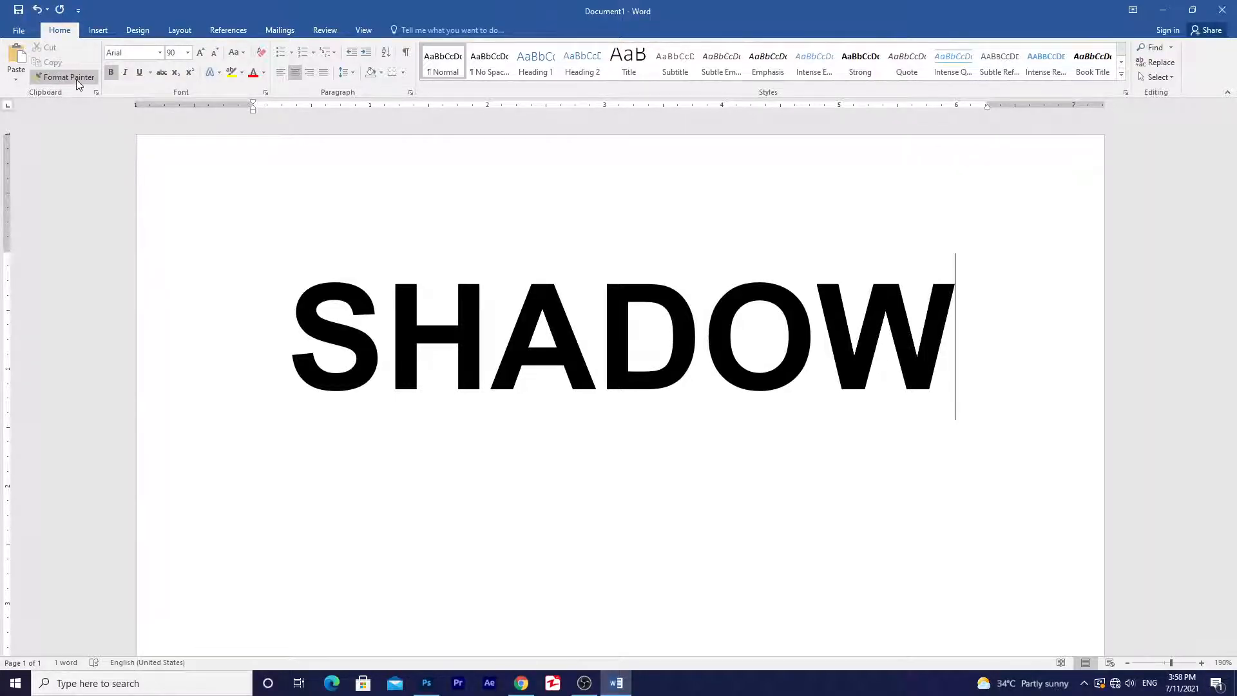
left_click(14, 80)
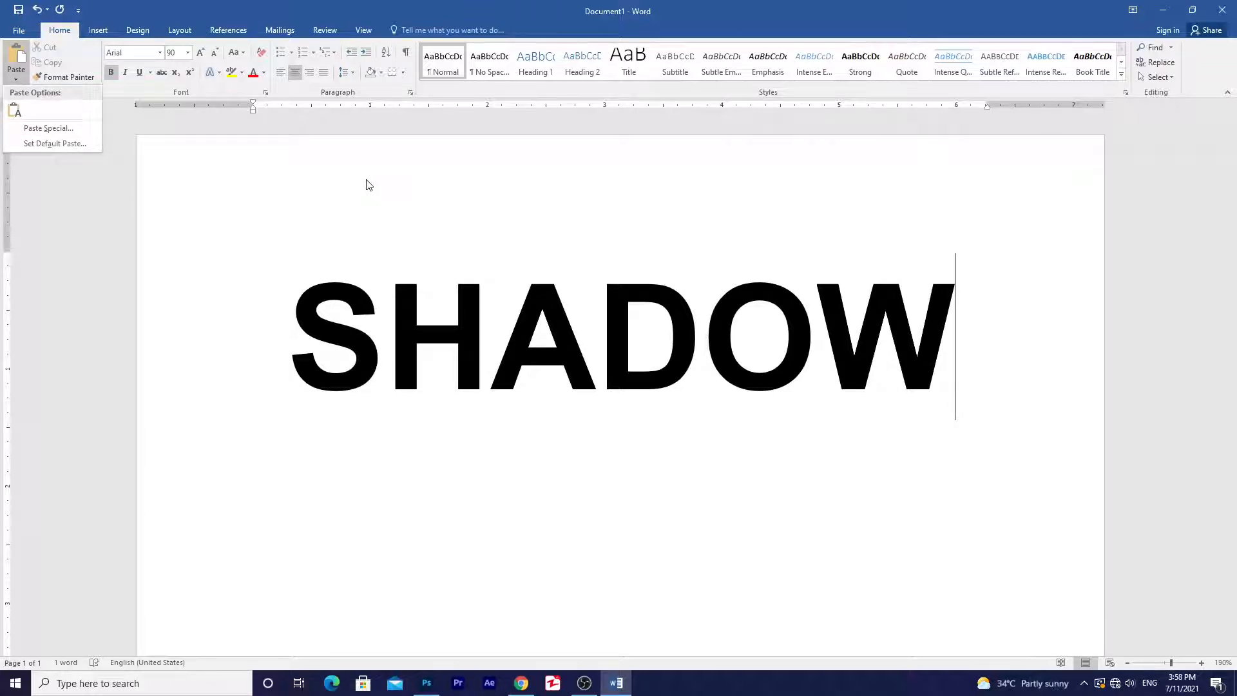
left_click(980, 335)
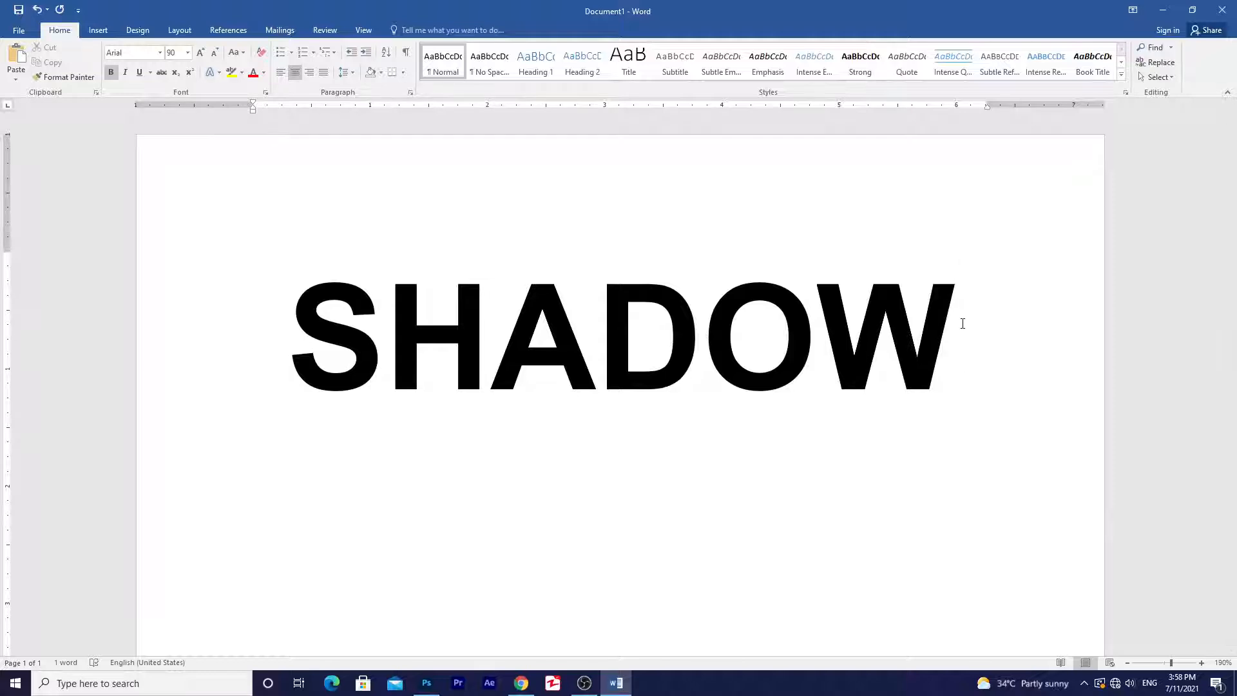
Step: Apply the perspective shadow preset that slants to the upper right to the word SHADOW
left_click_drag(972, 320, 287, 320)
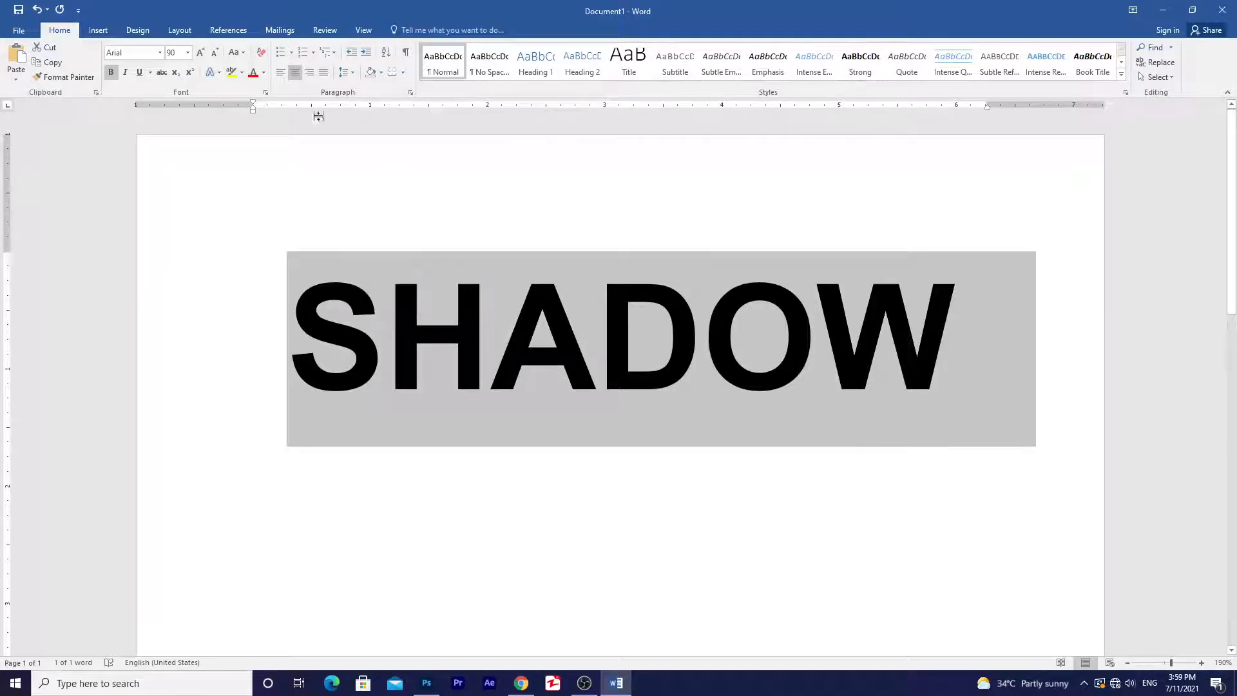
left_click(221, 74)
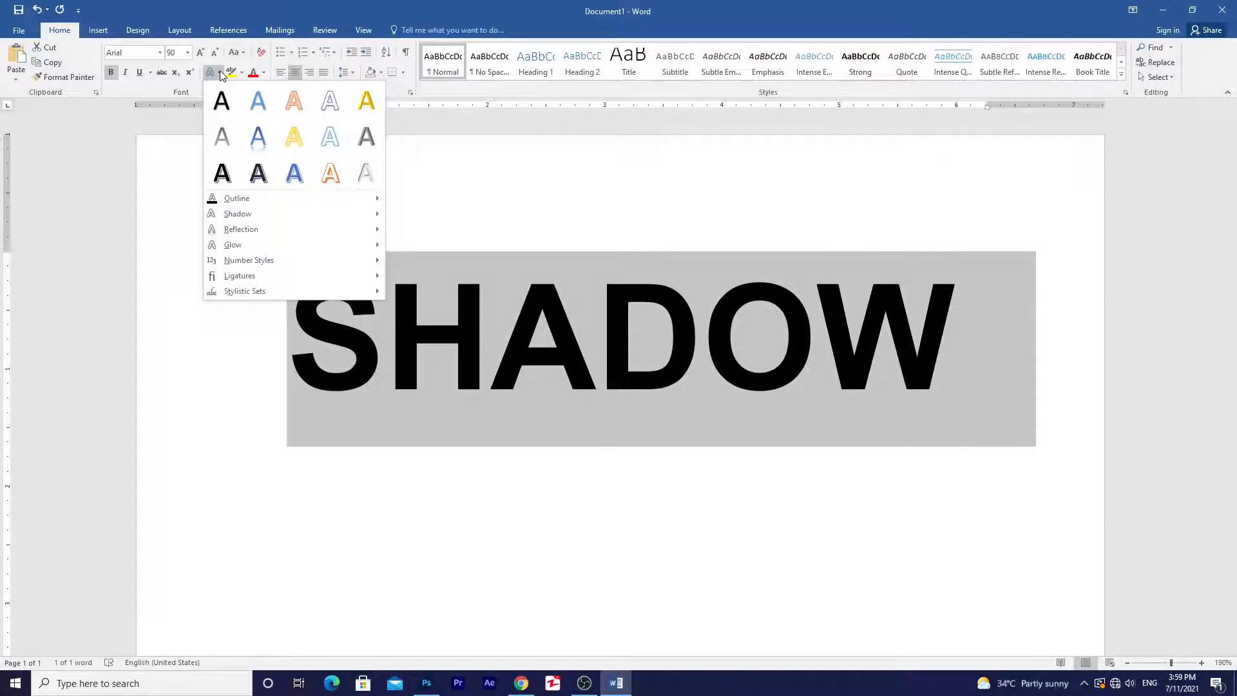
mouse_move(247, 202)
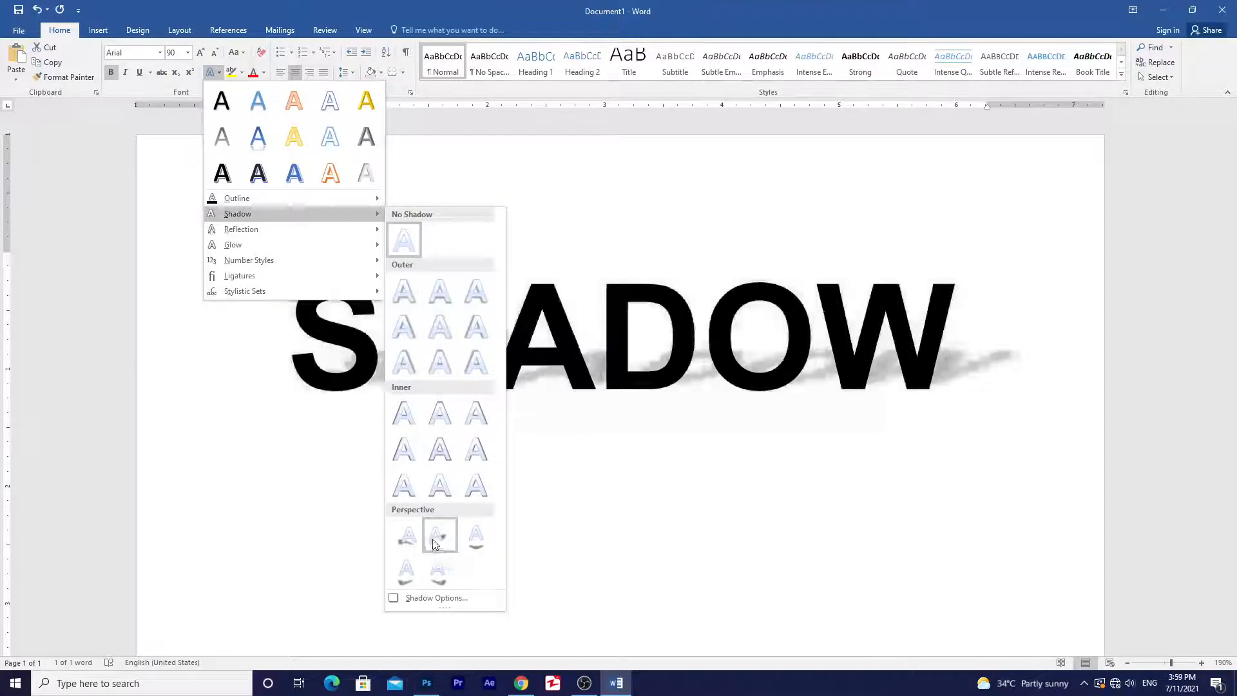
left_click(433, 541)
Step: Open the detailed shadow options for the word SHADOW and set the shadow color to red
left_click_drag(988, 349, 298, 297)
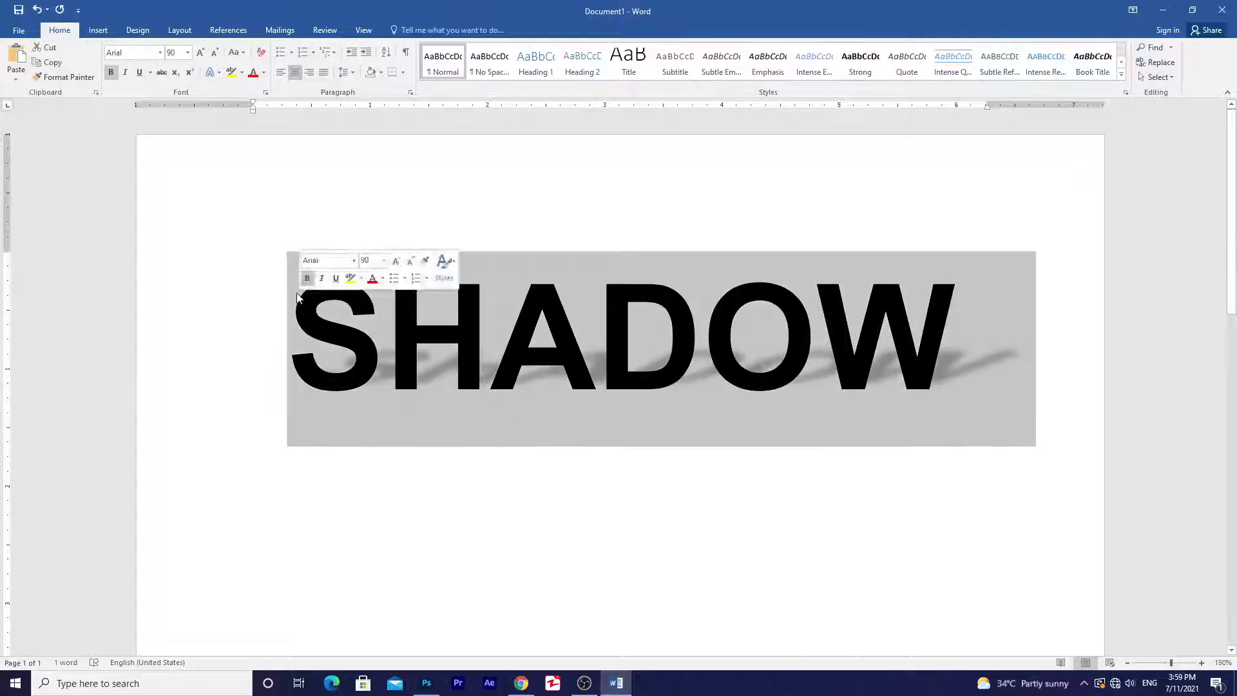
left_click(219, 72)
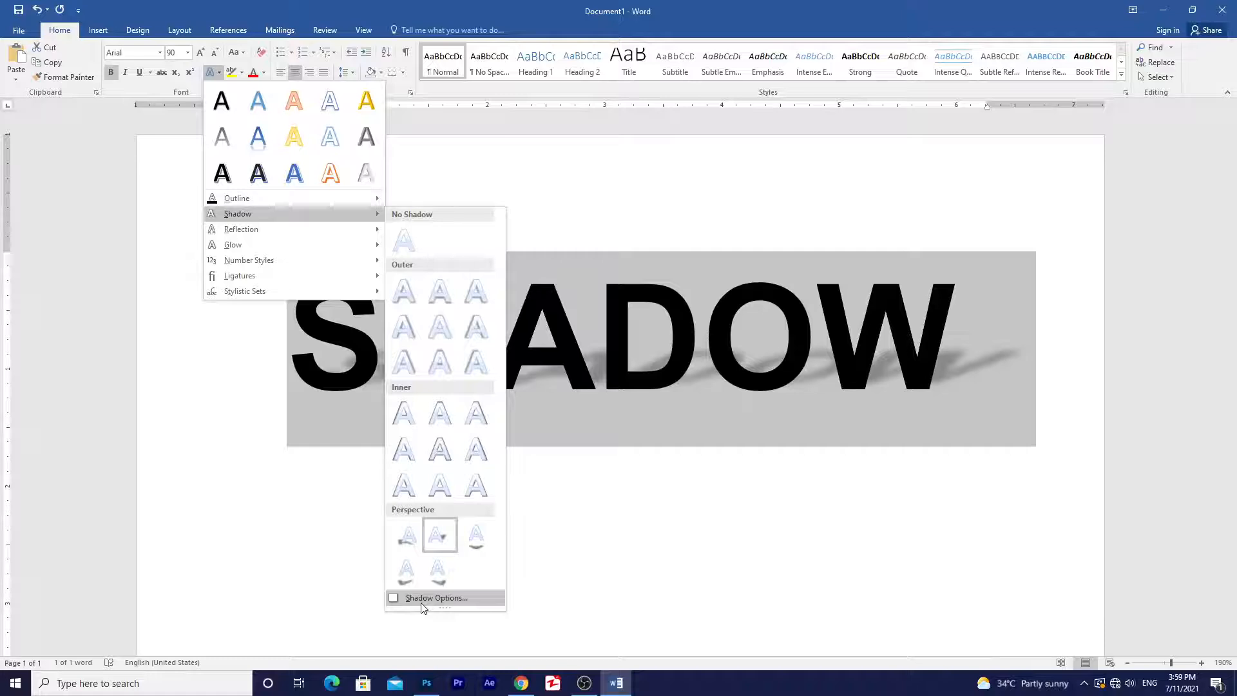
left_click(425, 598)
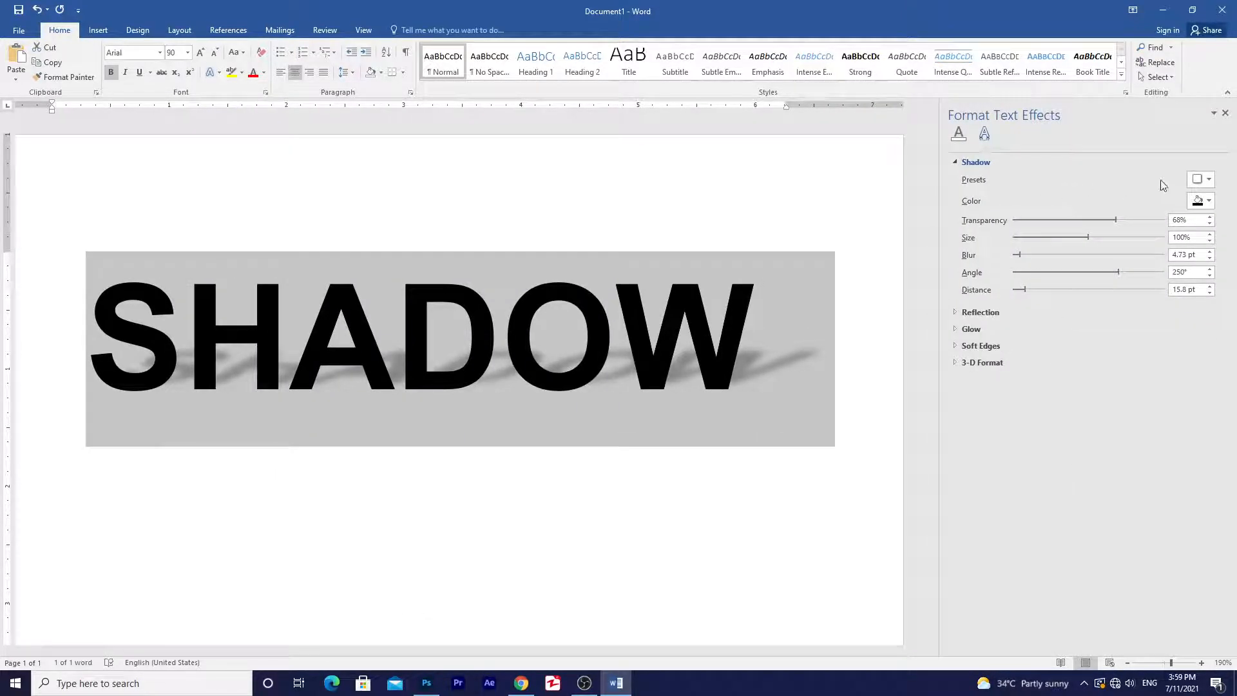
left_click(1197, 181)
left_click(1197, 181)
left_click(1206, 202)
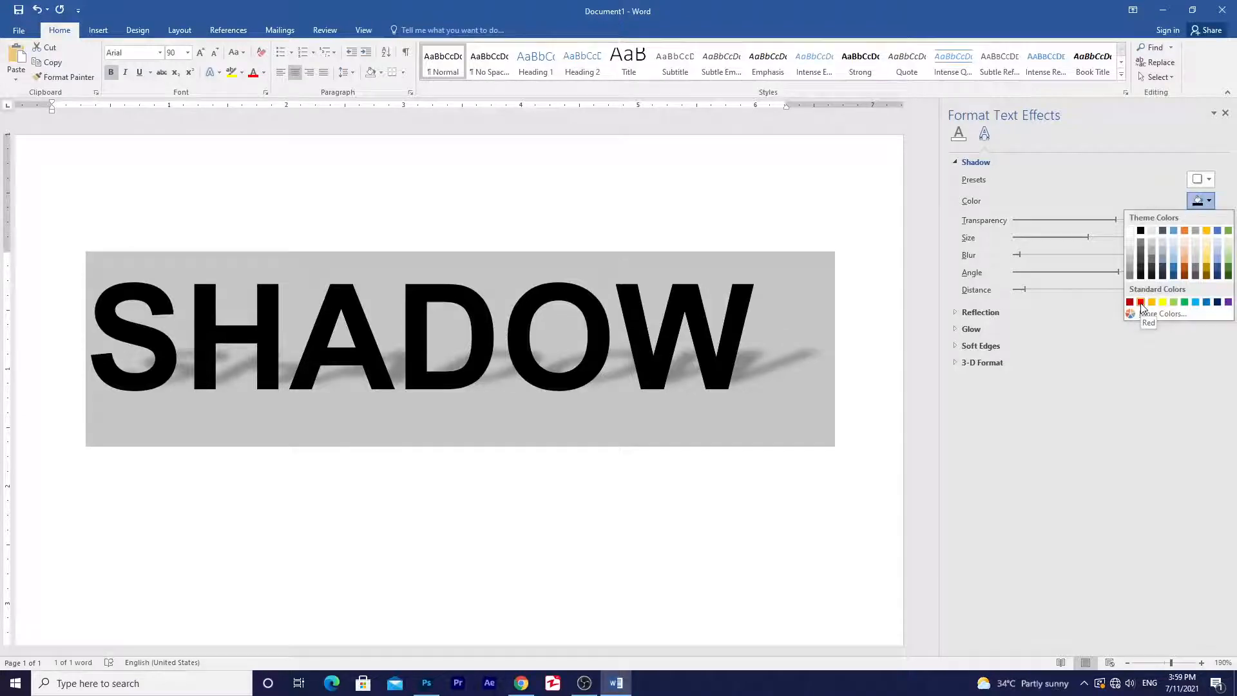
left_click(1141, 302)
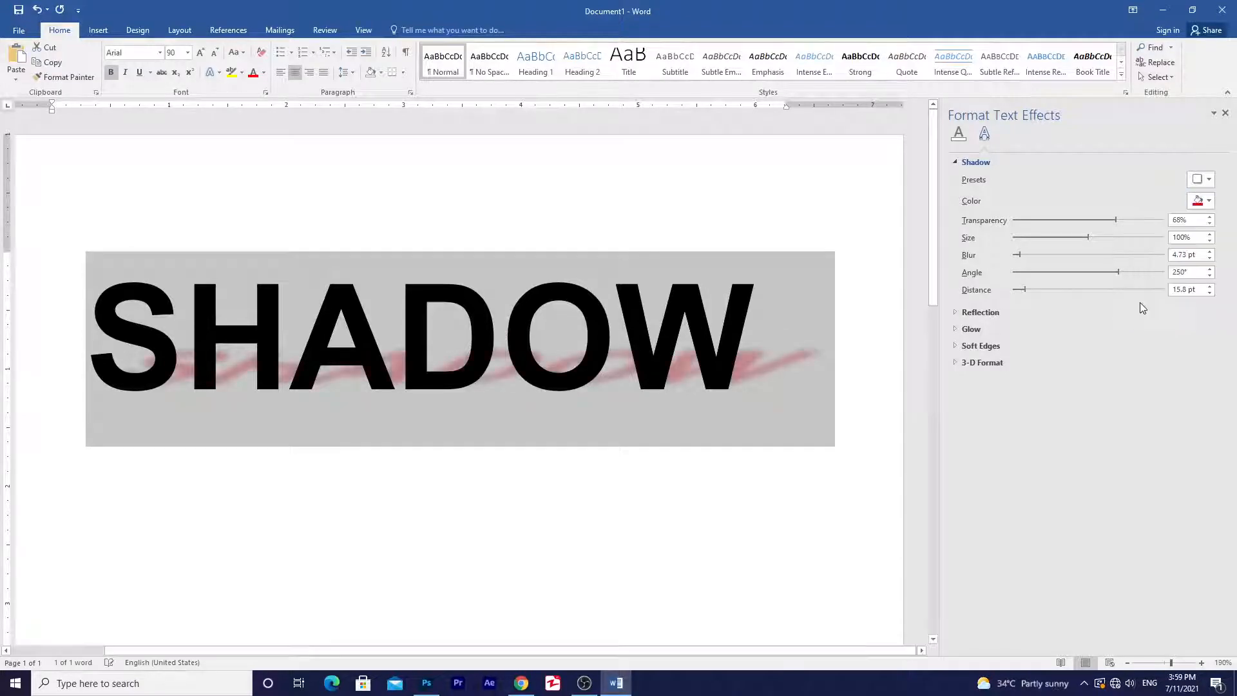
Step: Set the shadow color of the word SHADOW to black and its transparency to 0%
left_click(1202, 201)
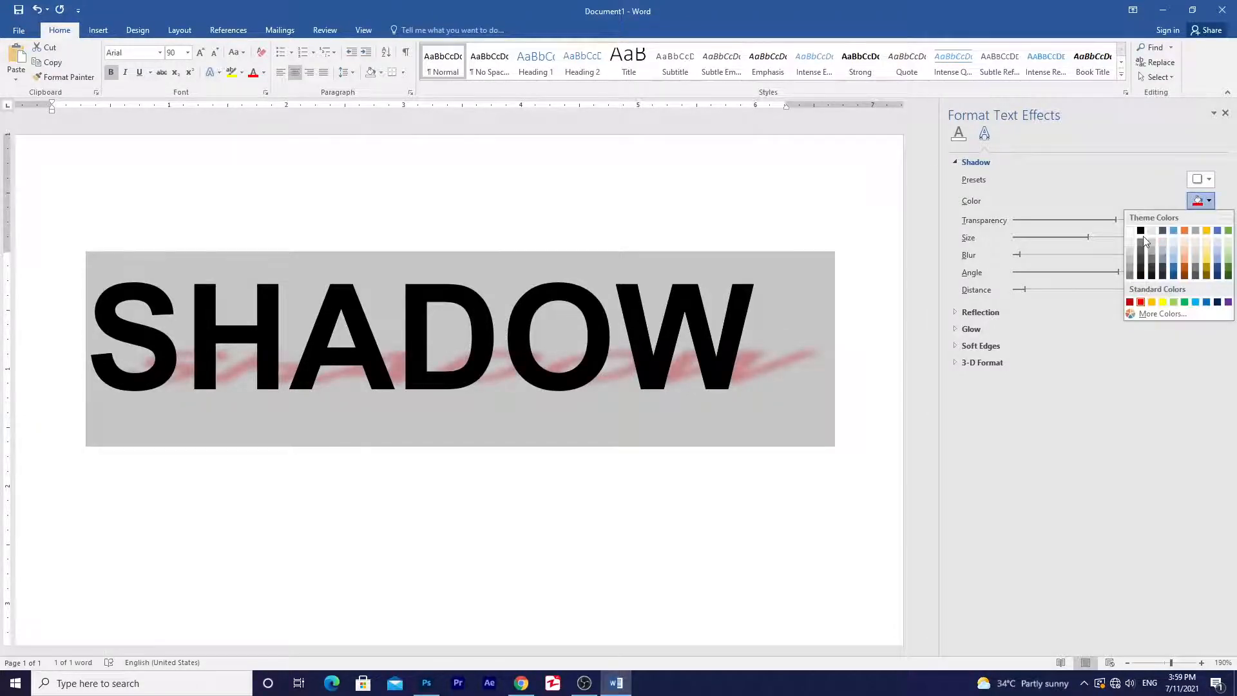
left_click(1141, 233)
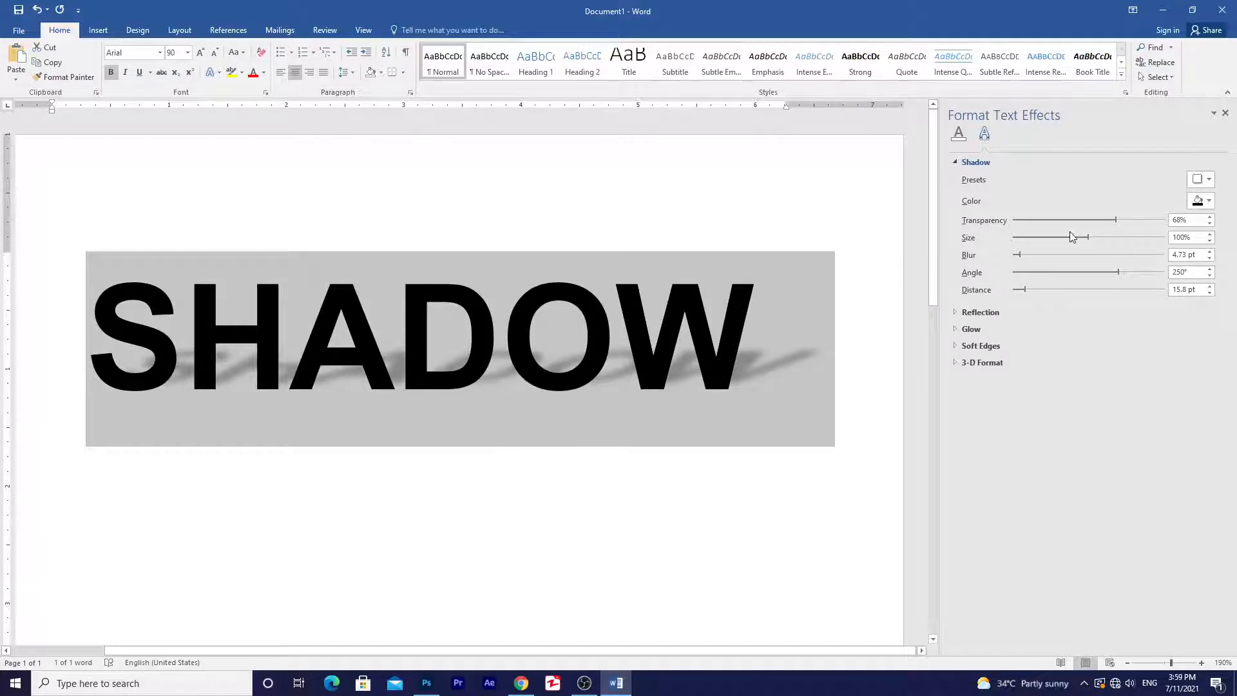
left_click_drag(1115, 217, 1005, 226)
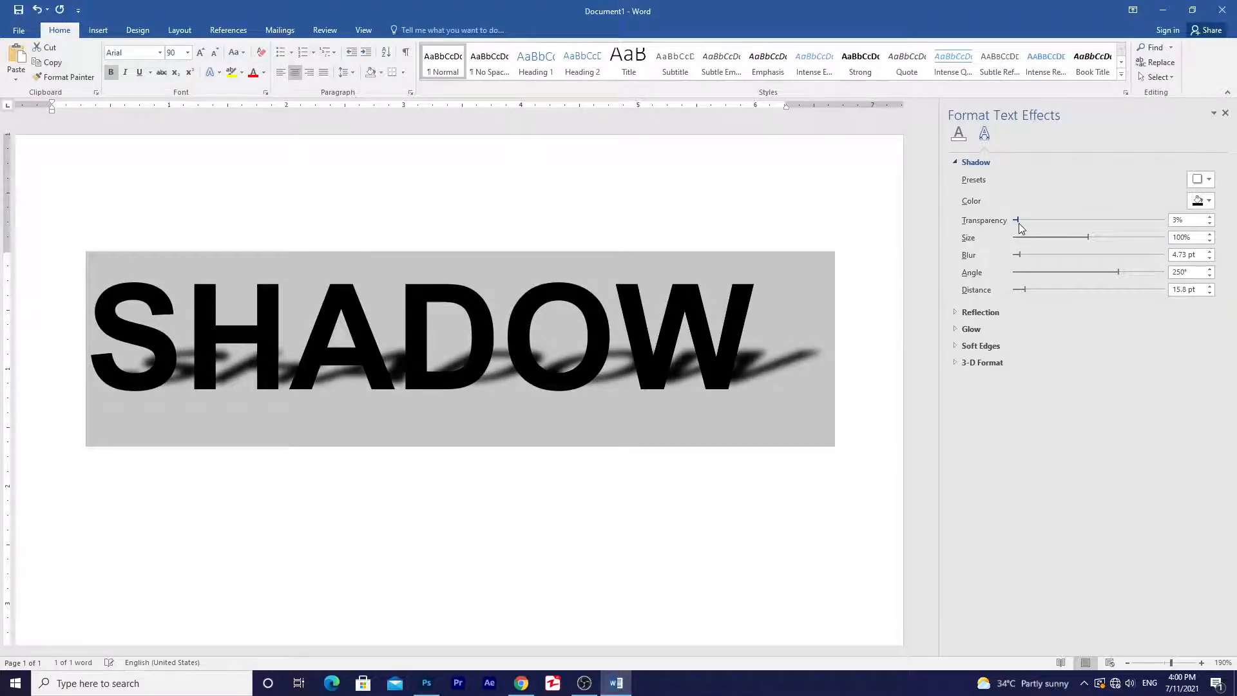
mouse_move(1009, 228)
left_mouse_down()
mouse_move(1119, 224)
mouse_move(1010, 221)
left_mouse_up()
Step: Set the shadow's size to 112% and its color to standard blue
left_click_drag(1087, 236, 1072, 237)
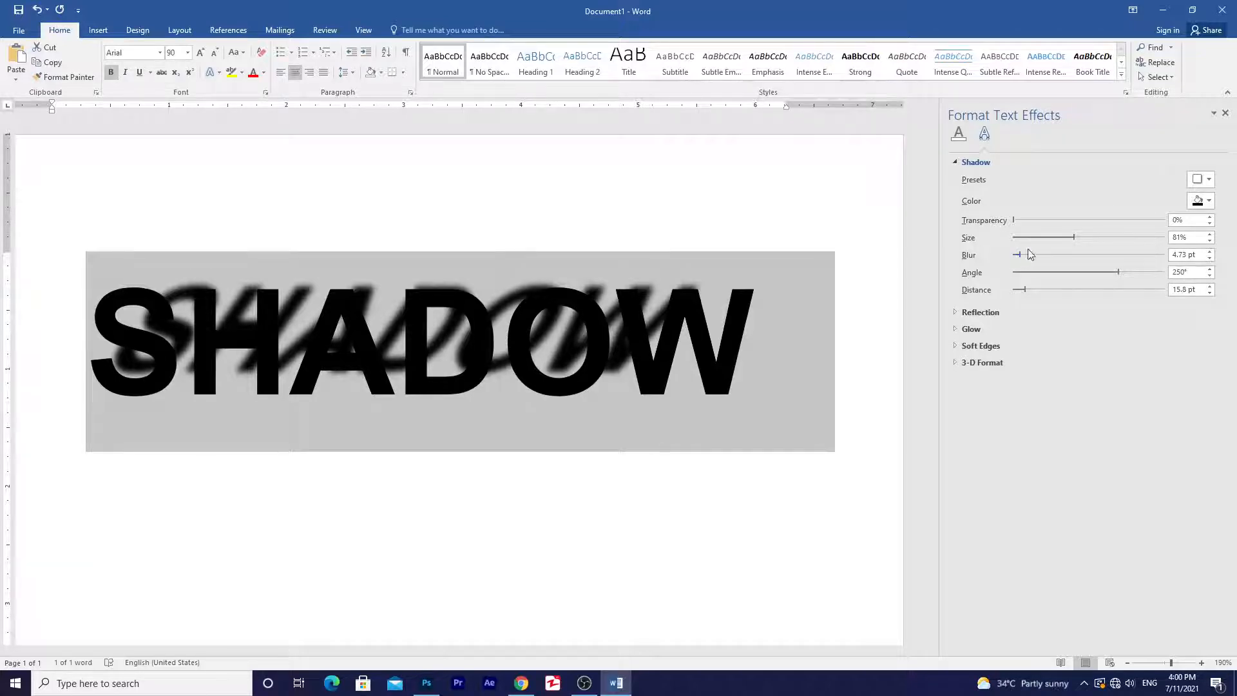
left_click_drag(1074, 241, 1099, 240)
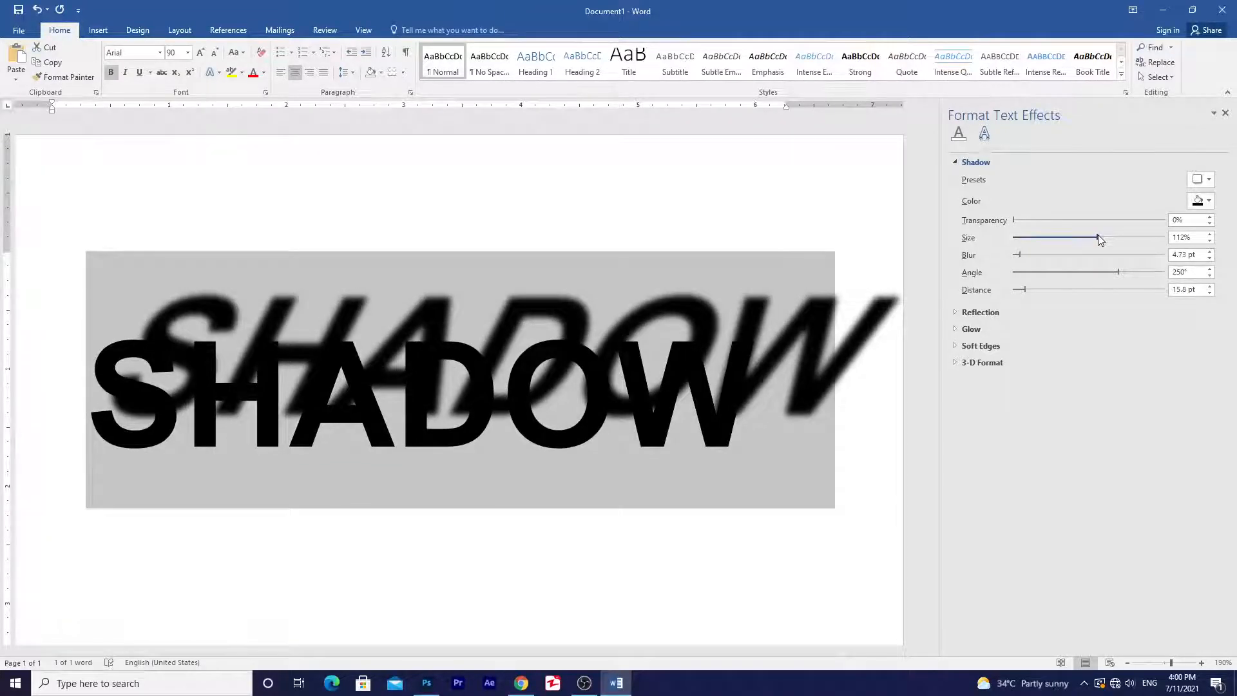
left_click(1198, 202)
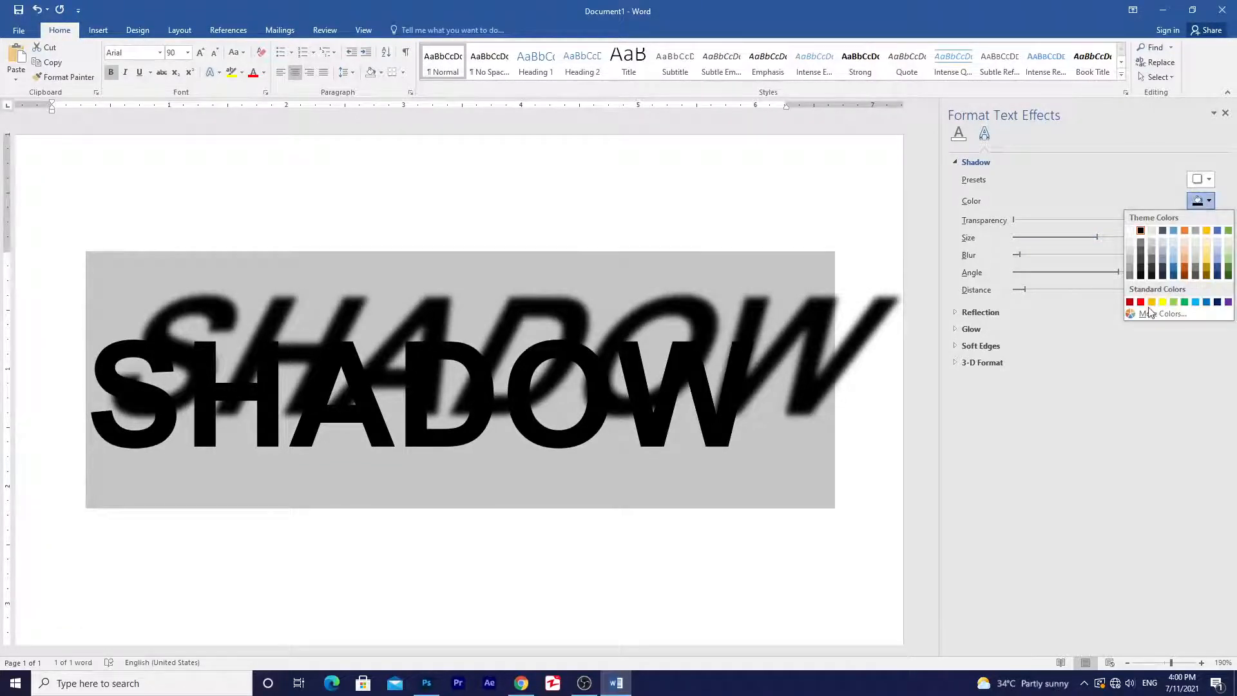
left_click(1207, 302)
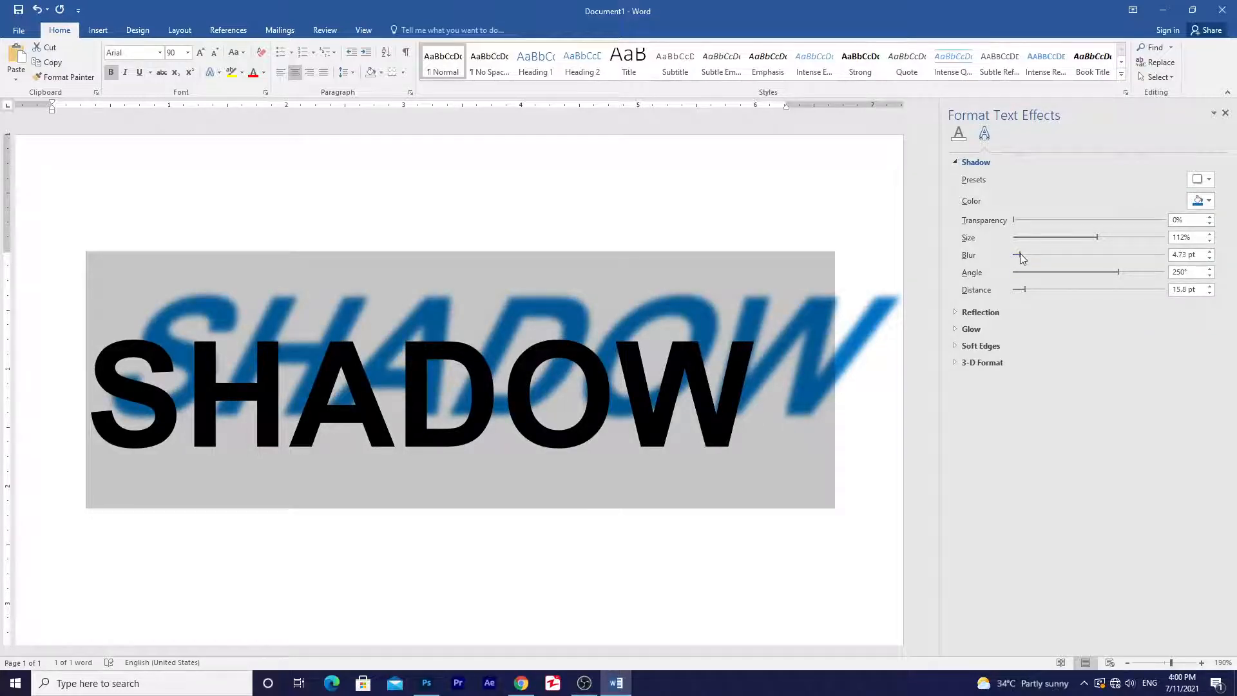
Step: Set the shadow's blur to 0 pt, keeping the word SHADOW selected for further adjustments
left_click_drag(1019, 254, 1007, 254)
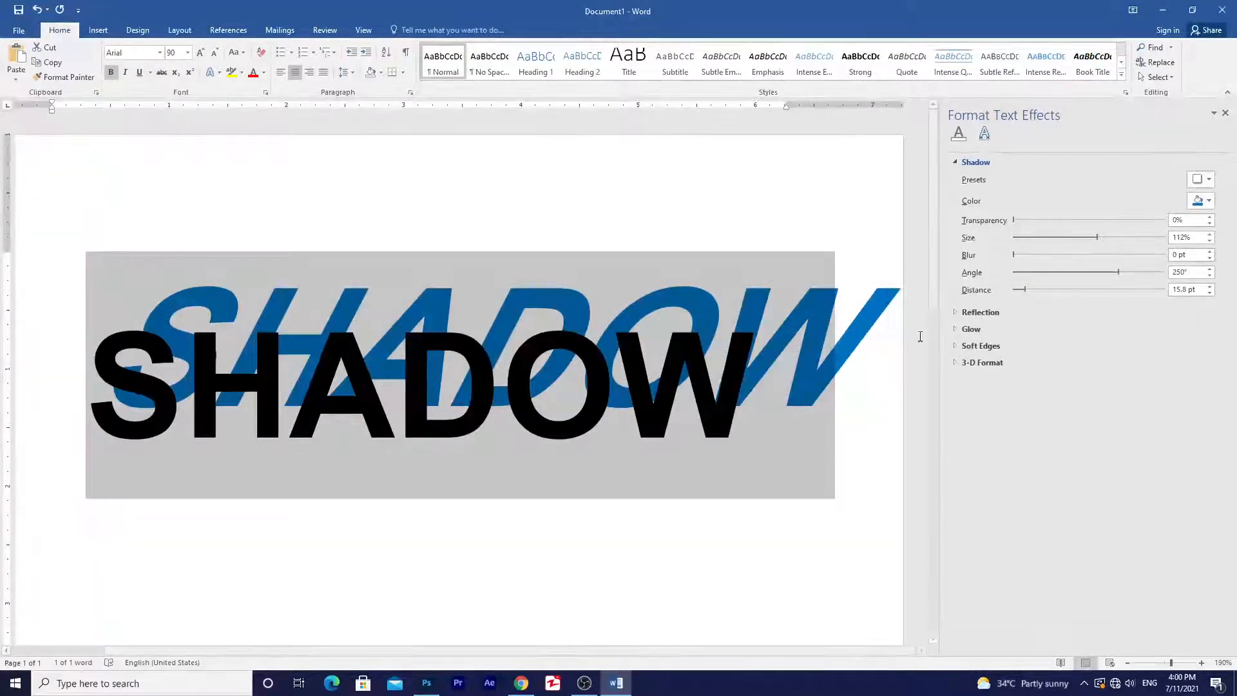
left_click(852, 391)
left_click_drag(852, 391, 90, 387)
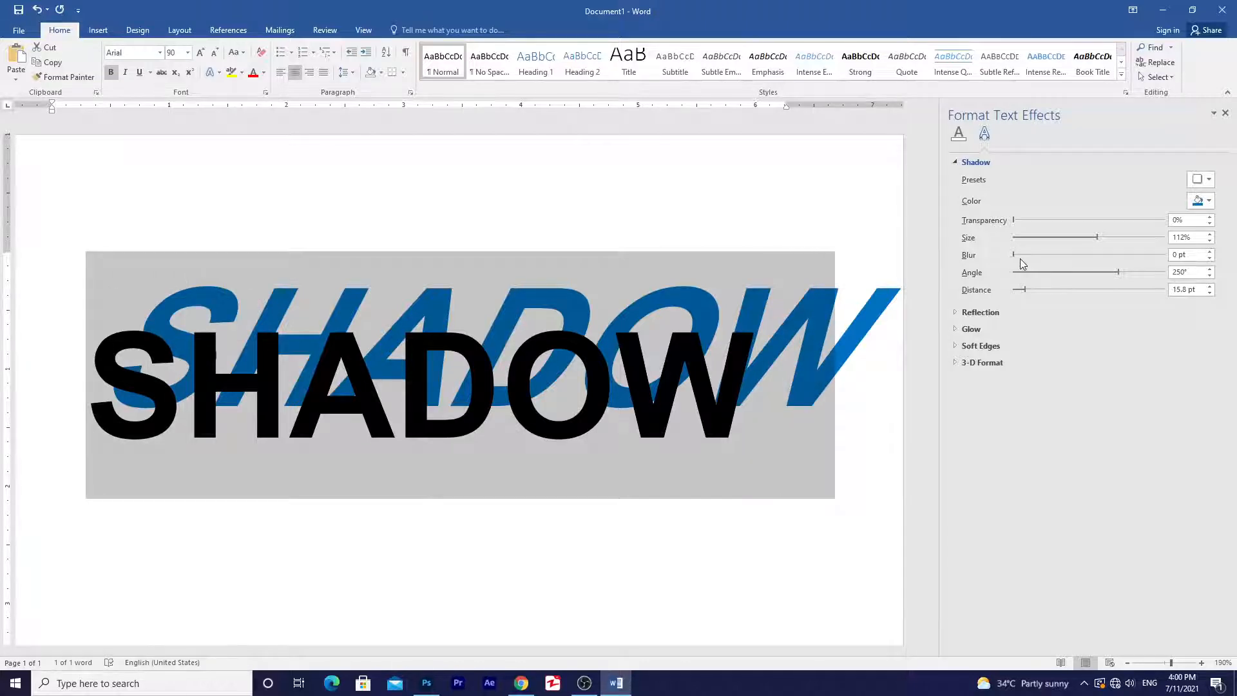
mouse_move(1015, 256)
left_mouse_down()
mouse_move(1042, 254)
mouse_move(1014, 255)
left_mouse_up()
Step: Set the shadow's angle to 119° and its distance to 64 pt
left_click_drag(1116, 272, 1064, 276)
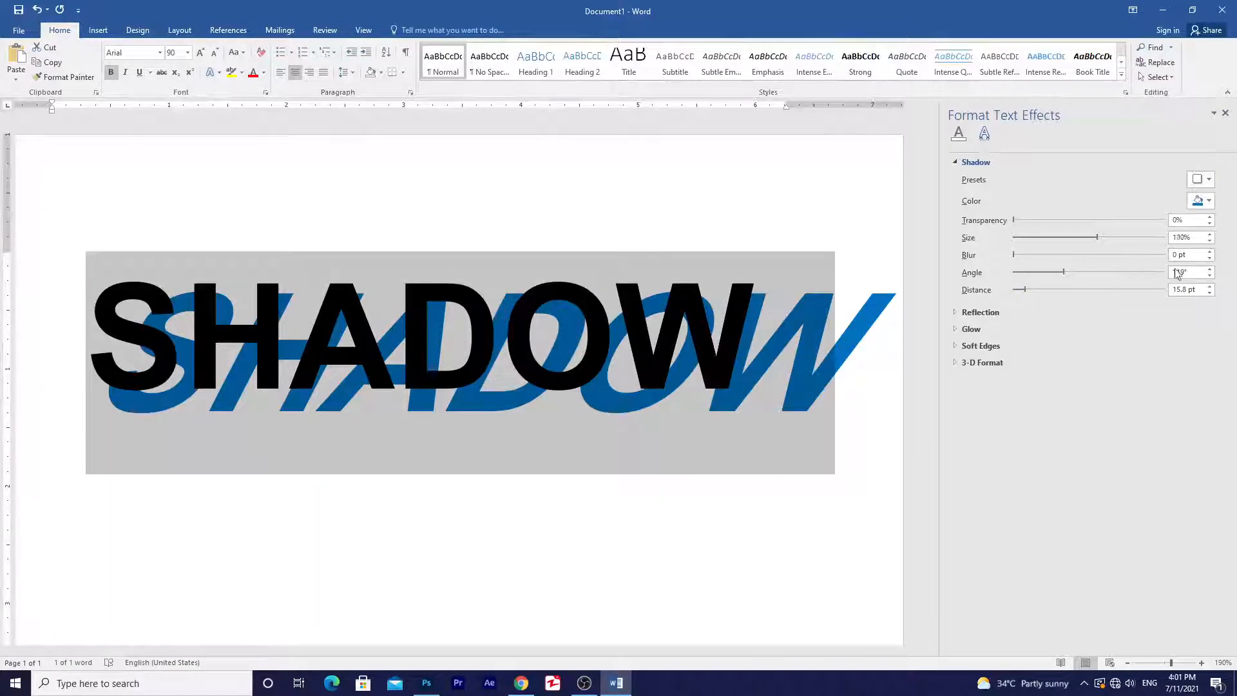
left_click_drag(1027, 290, 1061, 289)
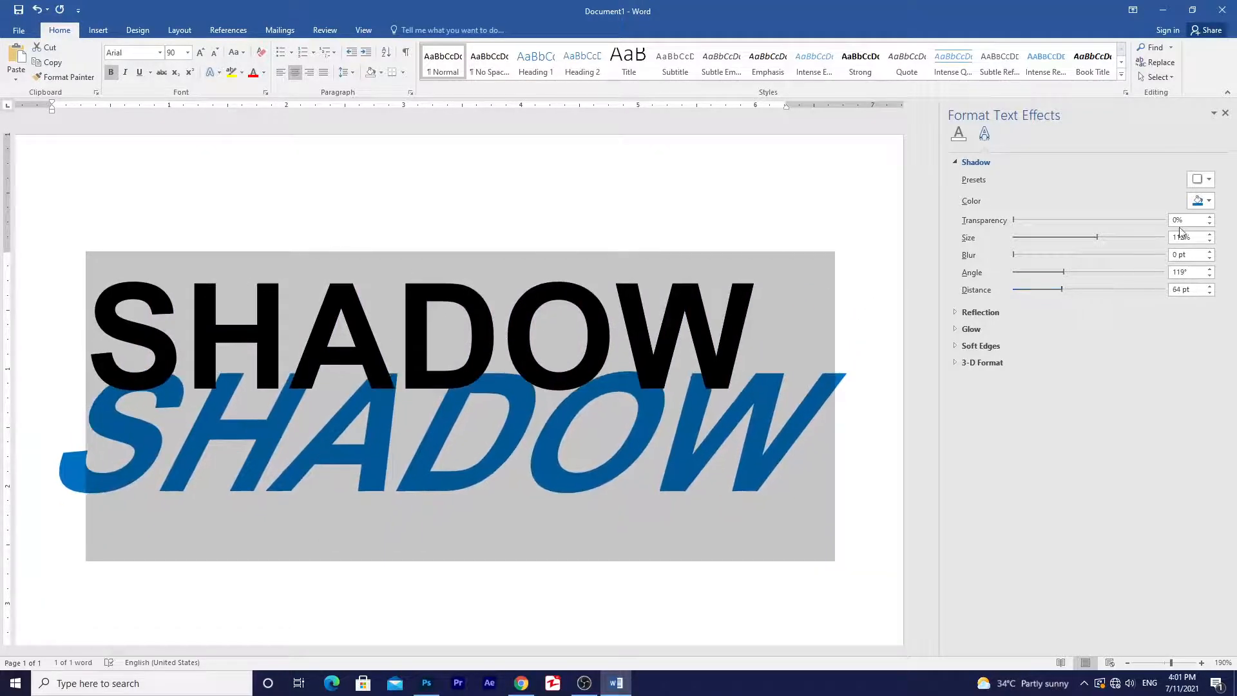
Step: Close the text effects settings and remove the shadow from the word SHADOW with the No Shadow preset
left_click(1226, 115)
left_click(993, 407)
left_click_drag(1038, 442, 299, 206)
left_click(219, 72)
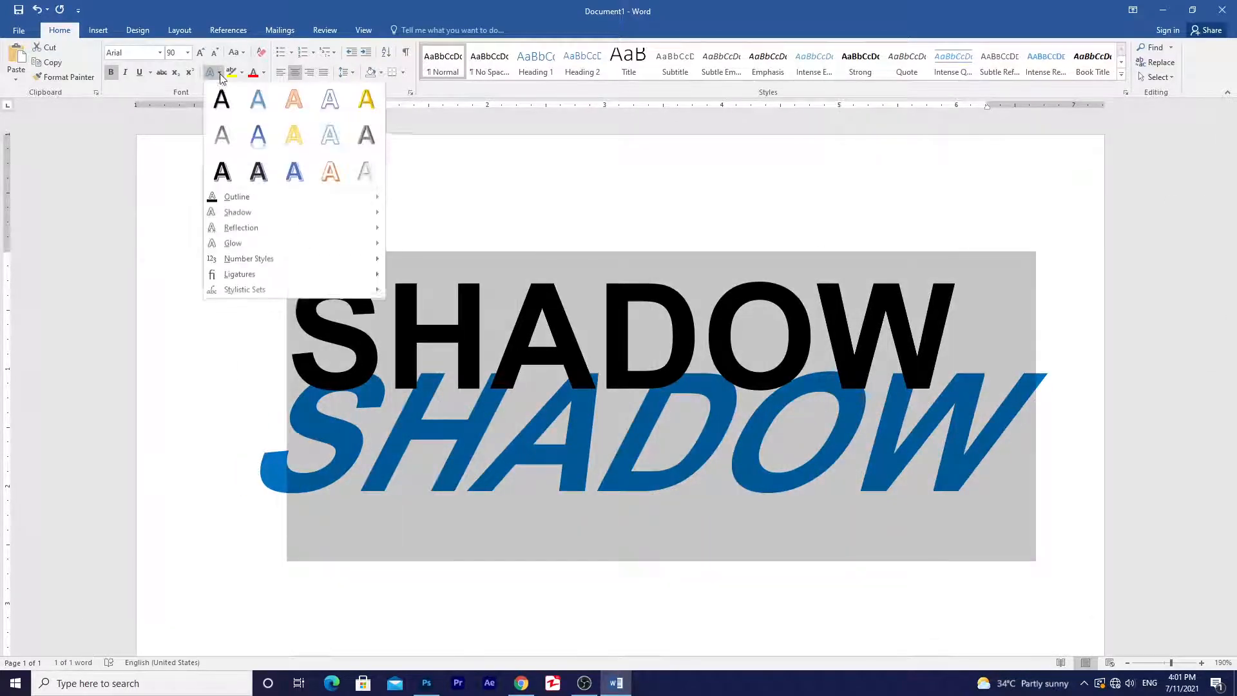
mouse_move(256, 220)
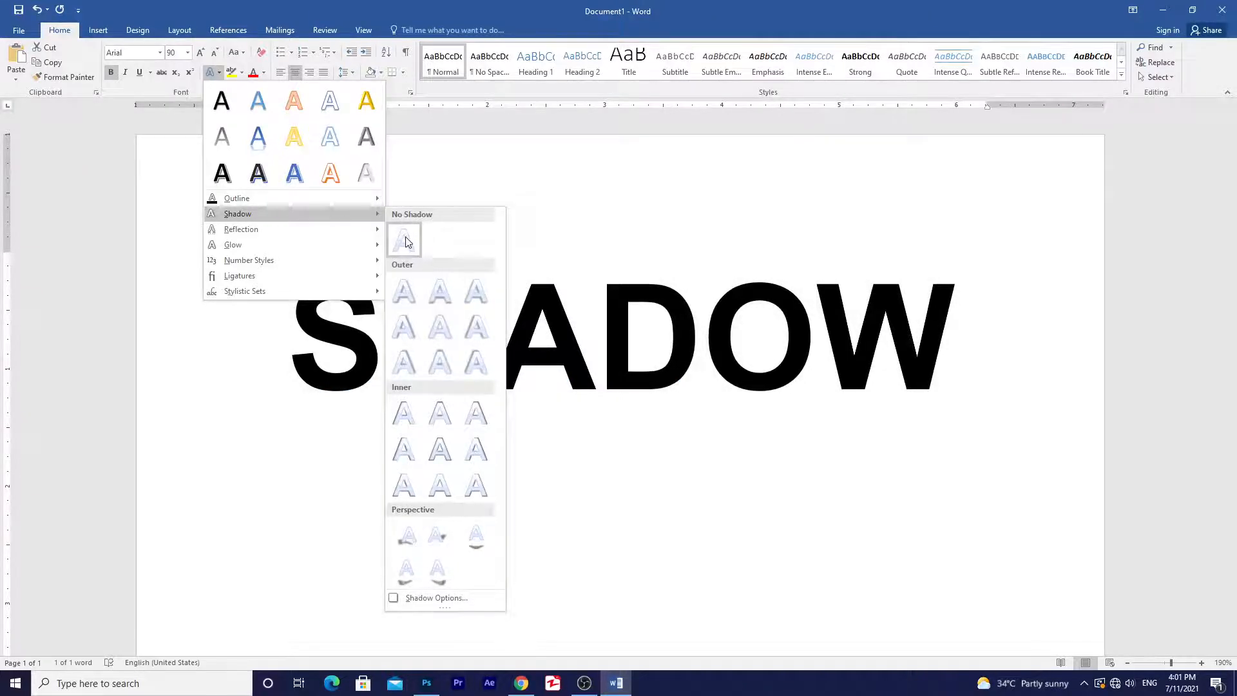
left_click(613, 343)
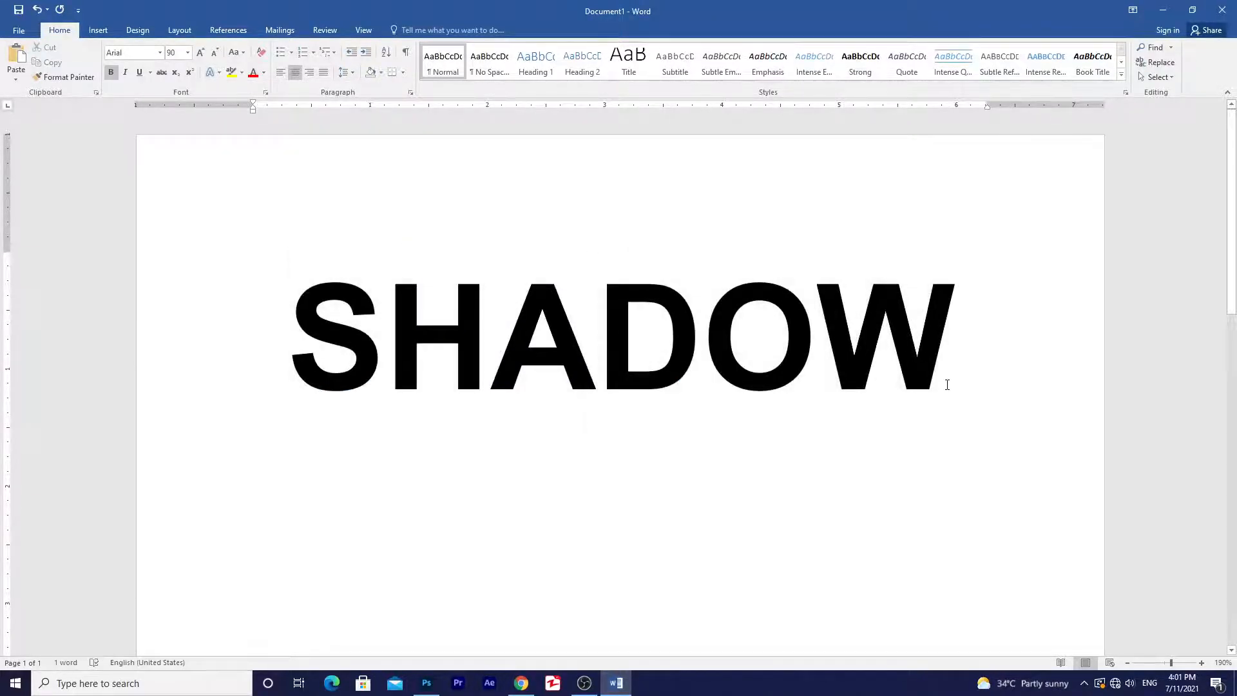
Step: Try the word SHADOW at a font size of 100 and restore it to 90
double_click(931, 347)
key("ctrl+shift+period")
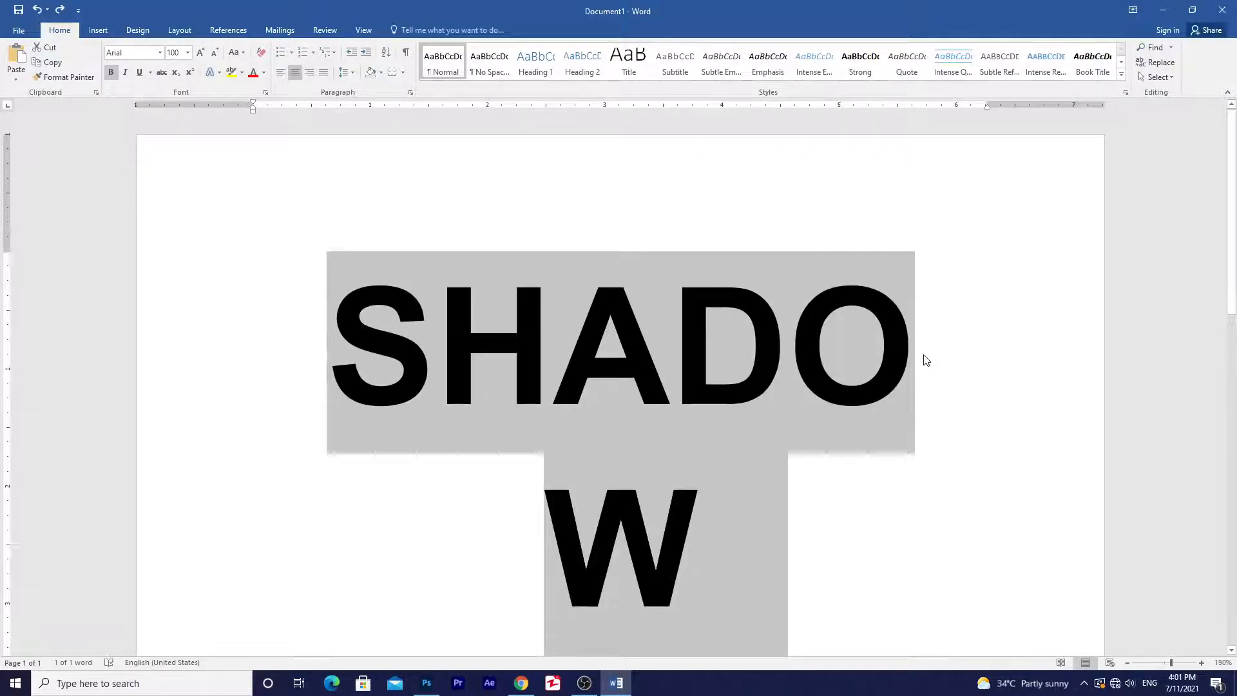
key("ctrl+shift+comma")
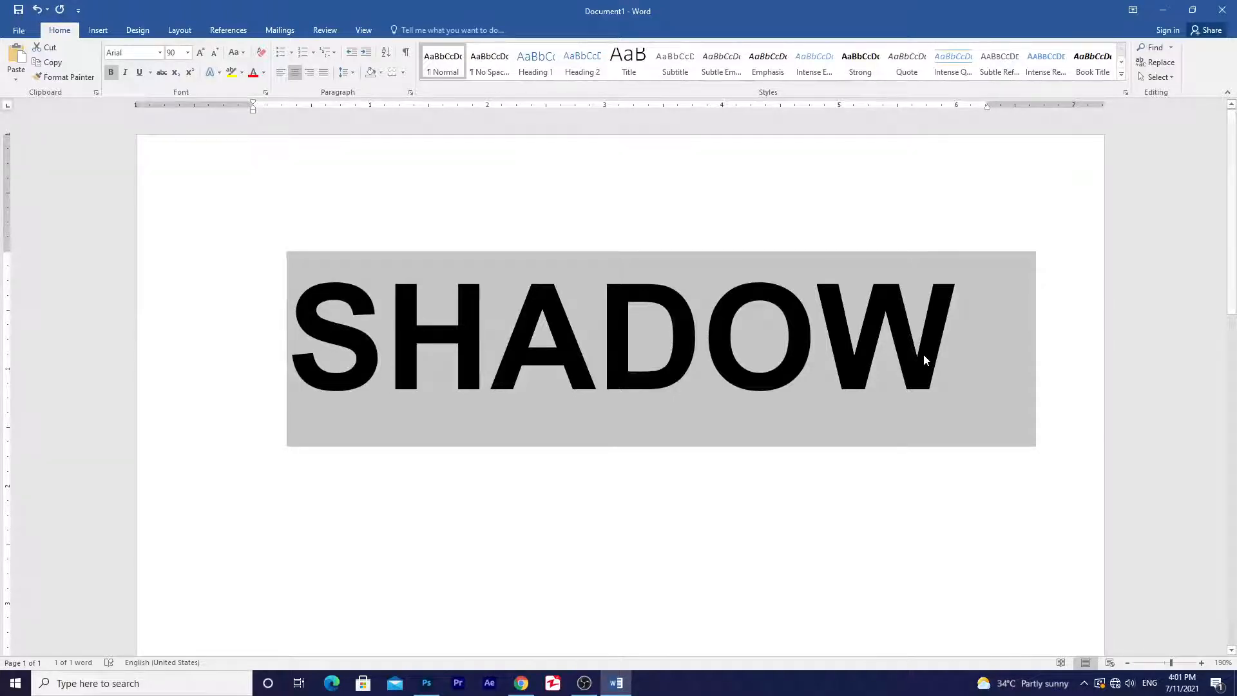
left_click(984, 373)
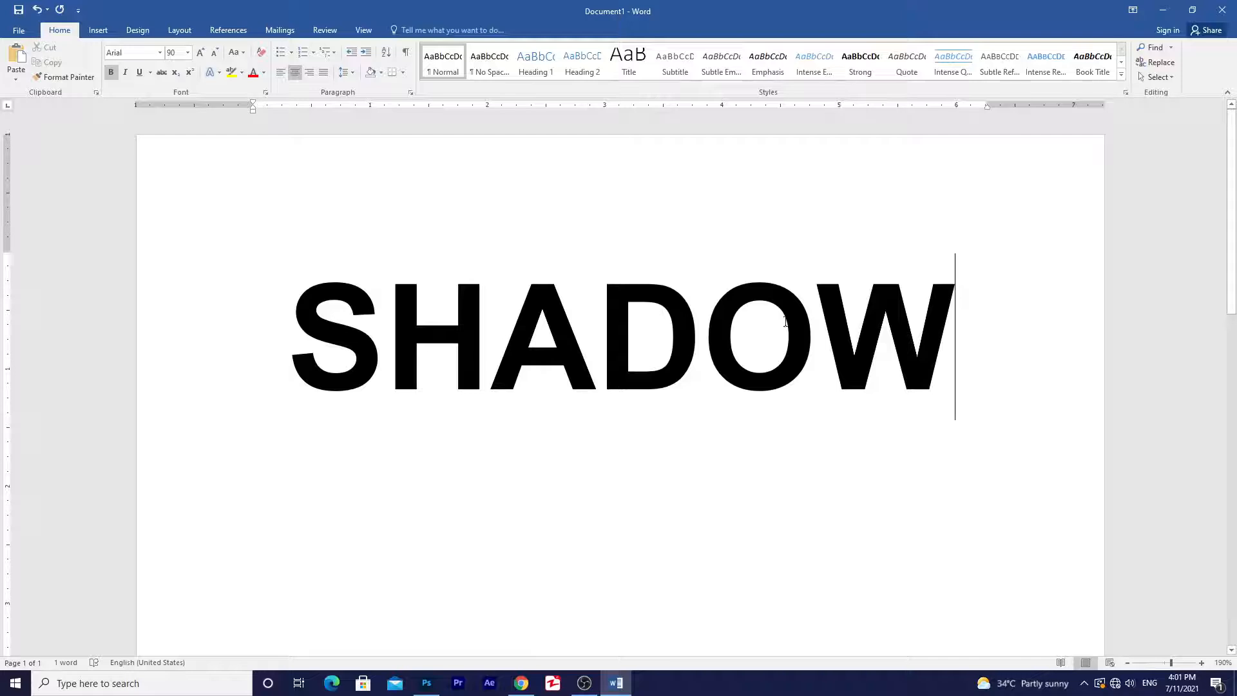
Step: Open the shadow options for the word SHADOW and set the shadow colour to the standard Green
left_click_drag(1008, 338, 253, 279)
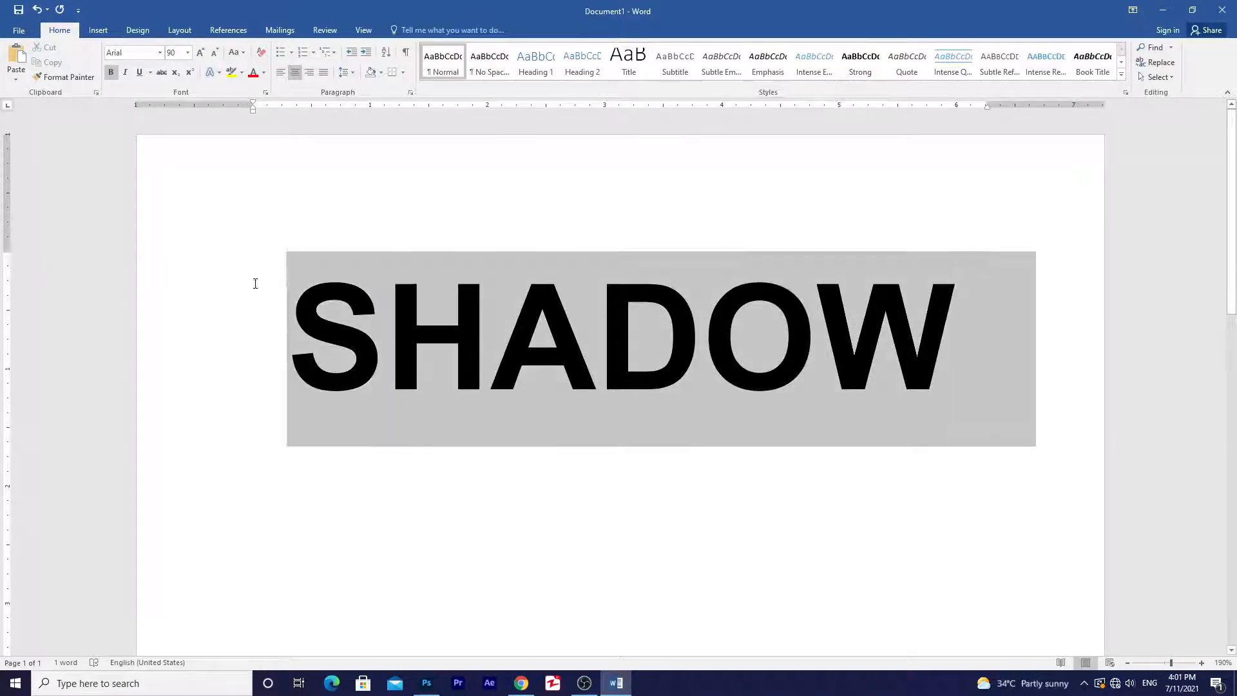
left_click(218, 73)
mouse_move(249, 218)
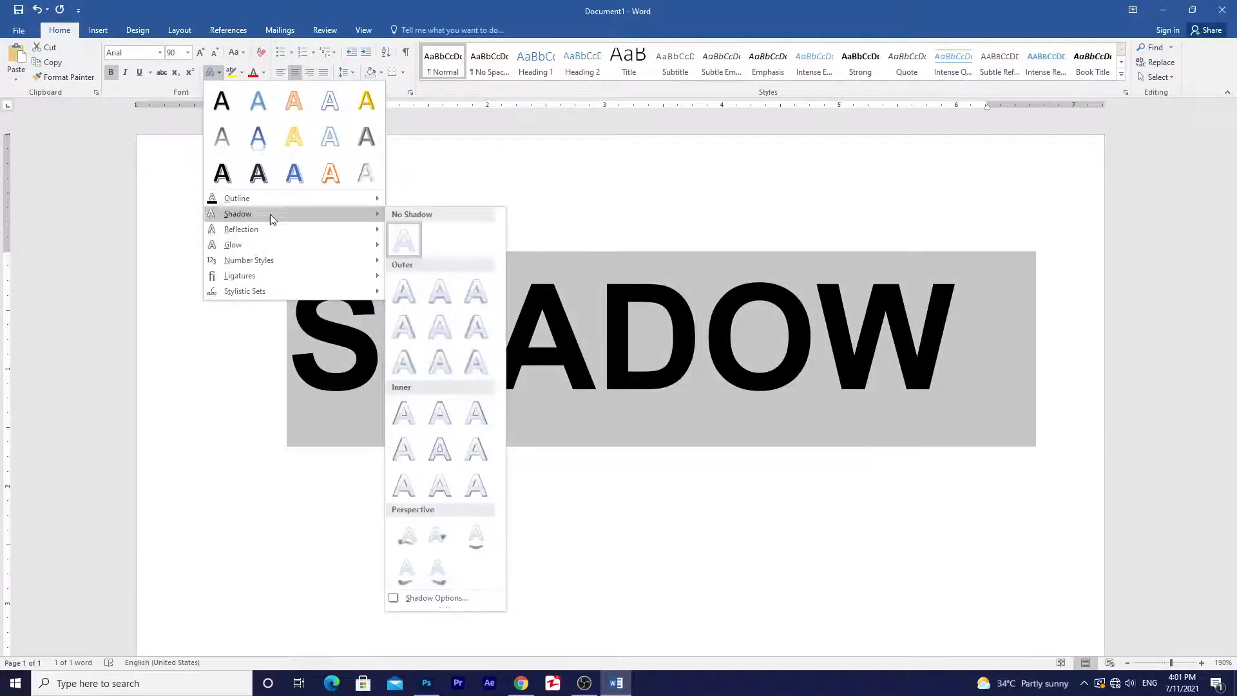
left_click(426, 597)
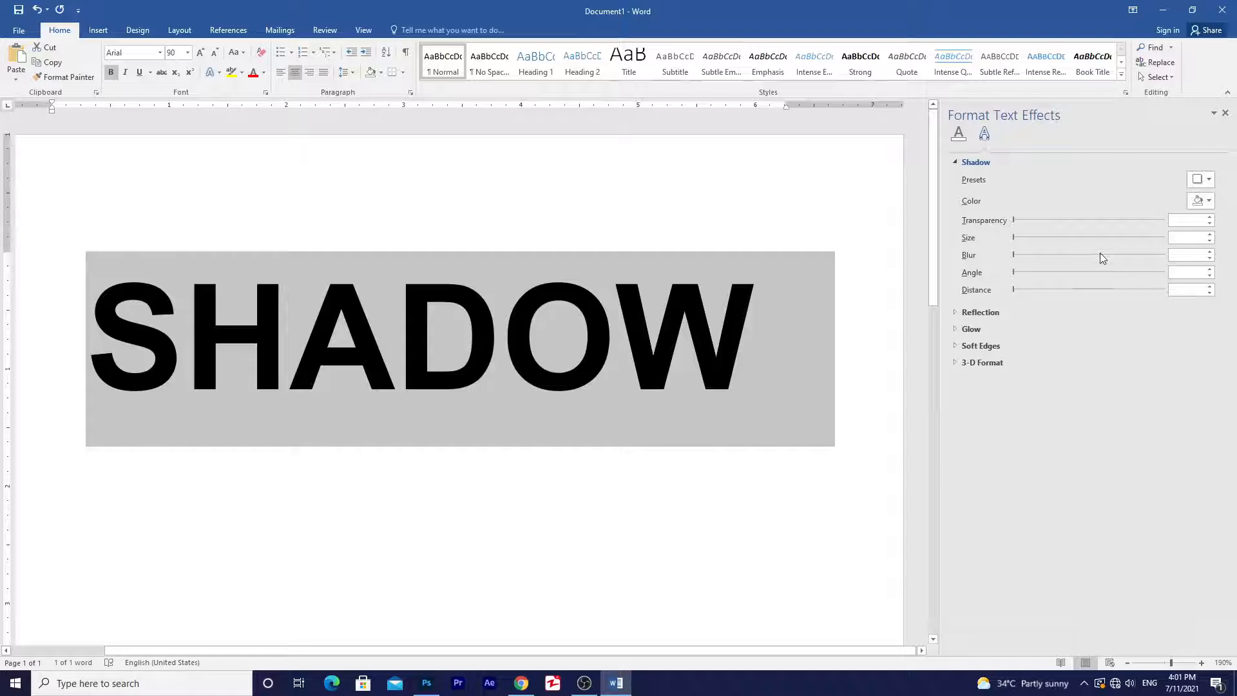
left_click(1200, 201)
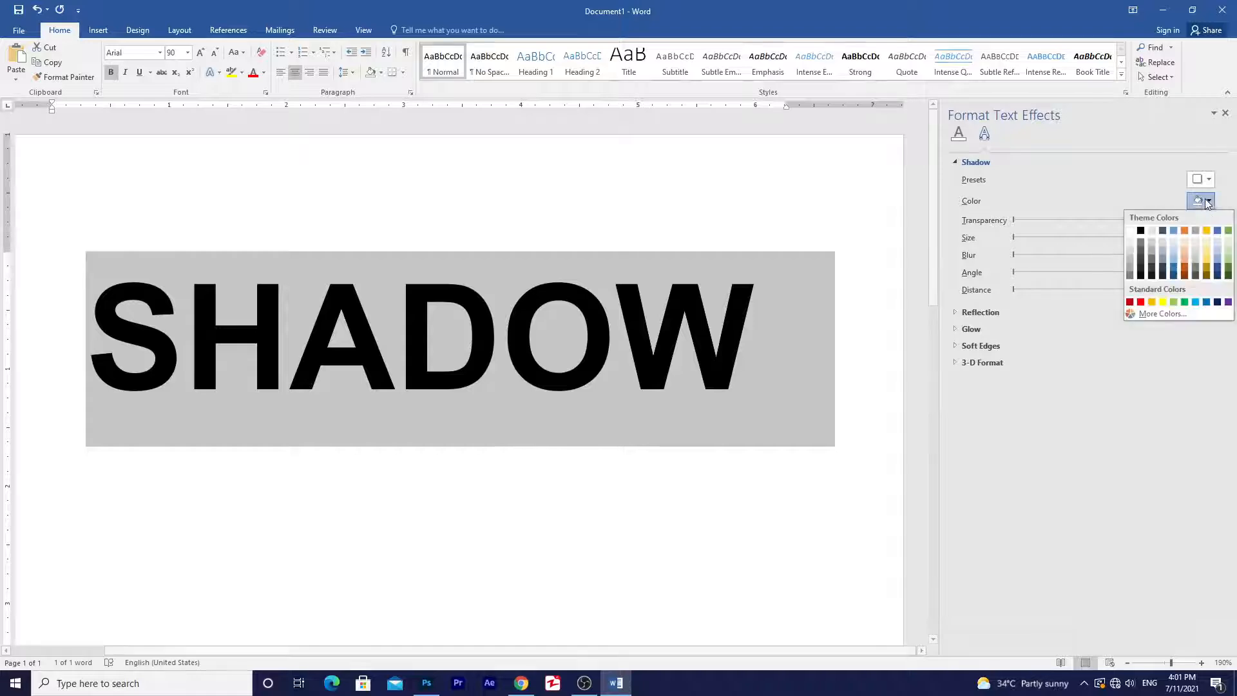
left_click(1182, 308)
Step: Enlarge the green shadow to about the size of the letters, offset it slightly below them, and close the text effects settings
left_click_drag(1015, 237, 1033, 237)
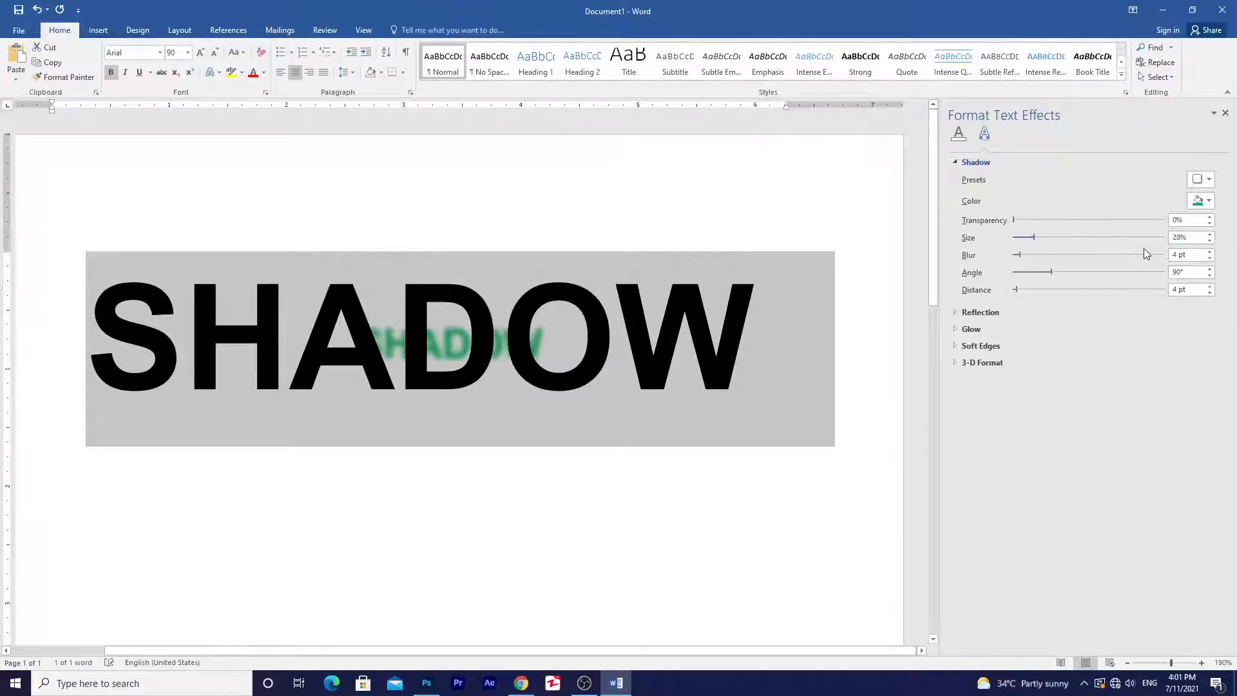
left_click_drag(1034, 237, 1038, 290)
left_click_drag(1080, 243, 1089, 241)
left_click_drag(1037, 289, 1022, 292)
left_click(1226, 114)
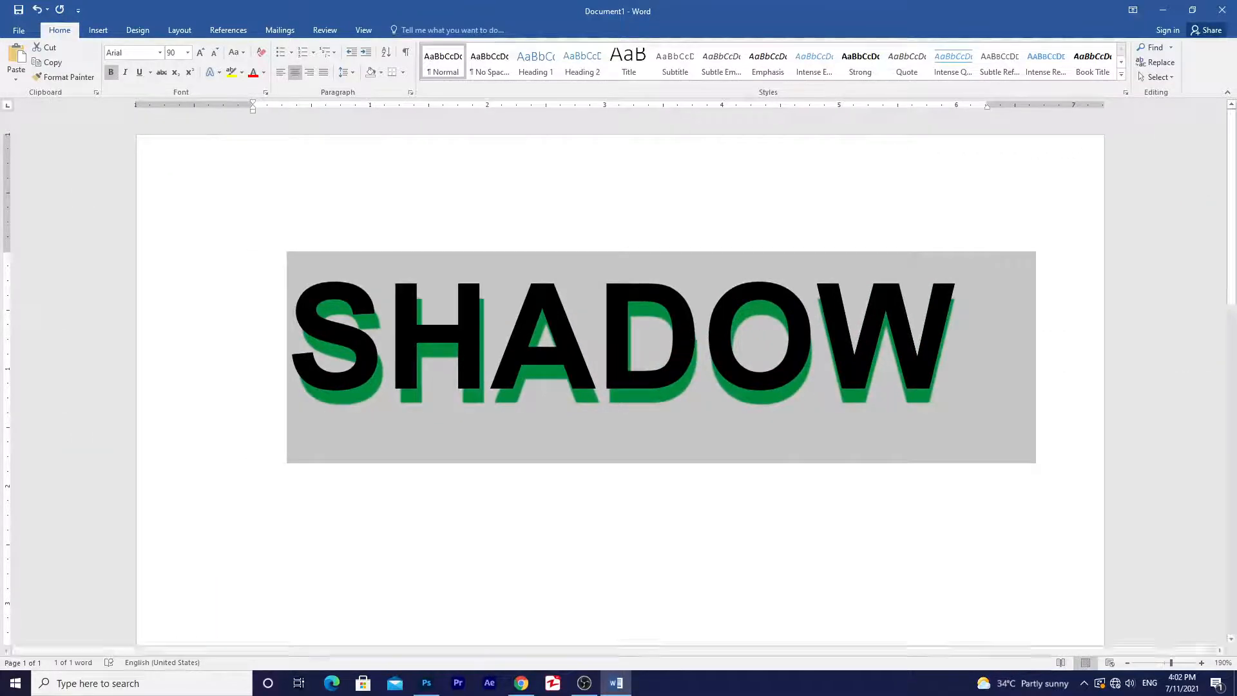
left_click(703, 335)
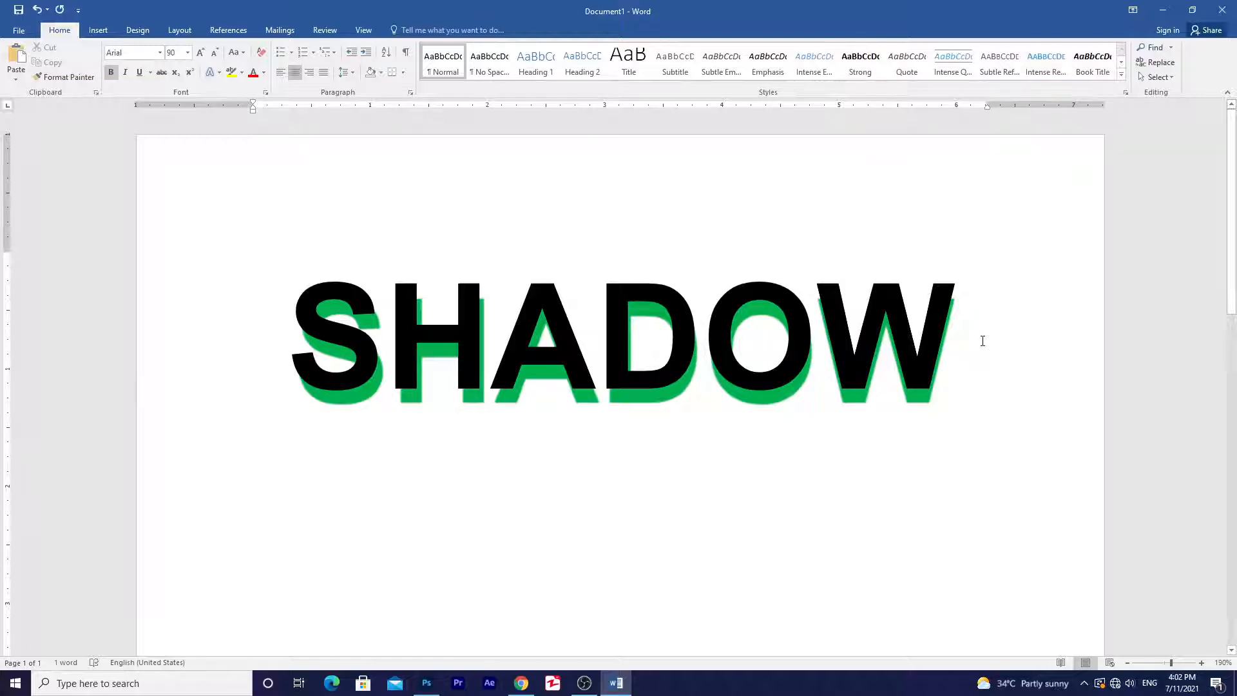
left_click_drag(983, 341, 284, 341)
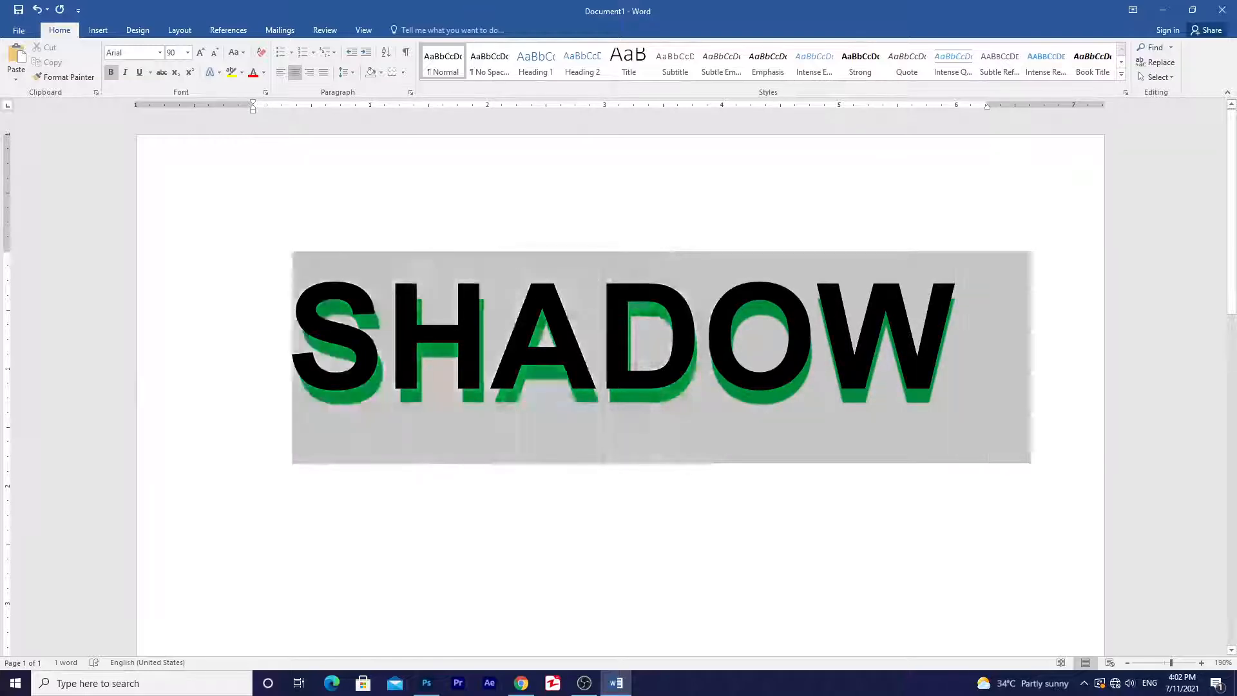
left_click(219, 72)
mouse_move(237, 221)
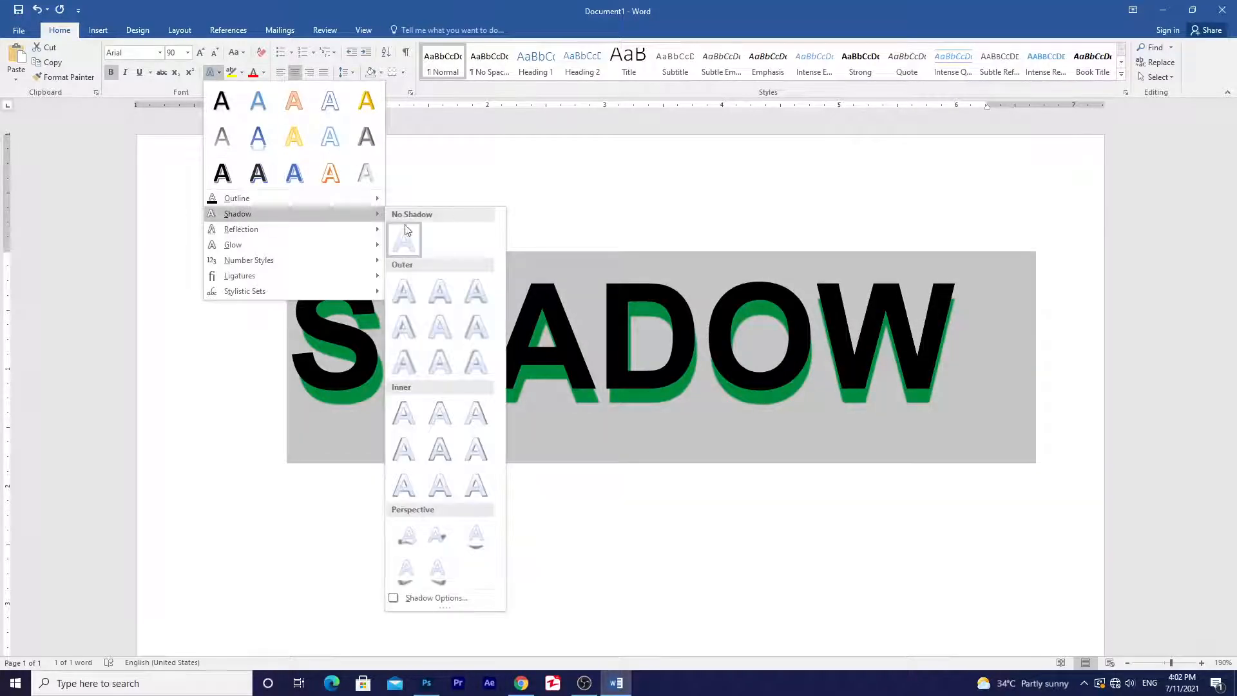
left_click(902, 361)
left_click(902, 361)
left_click_drag(959, 360, 202, 354)
left_click(855, 393)
Step: Clear the character formatting of the word SHADOW and undo the clearing
left_click_drag(972, 368, 284, 362)
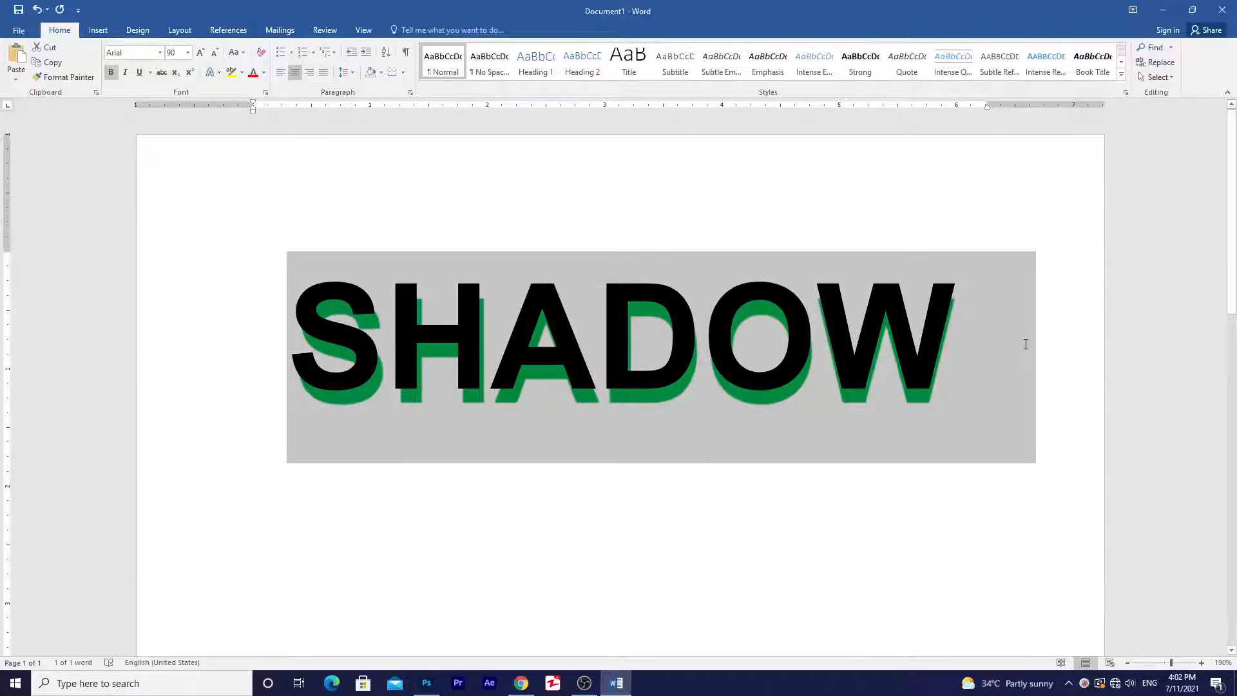
key("ctrl+space")
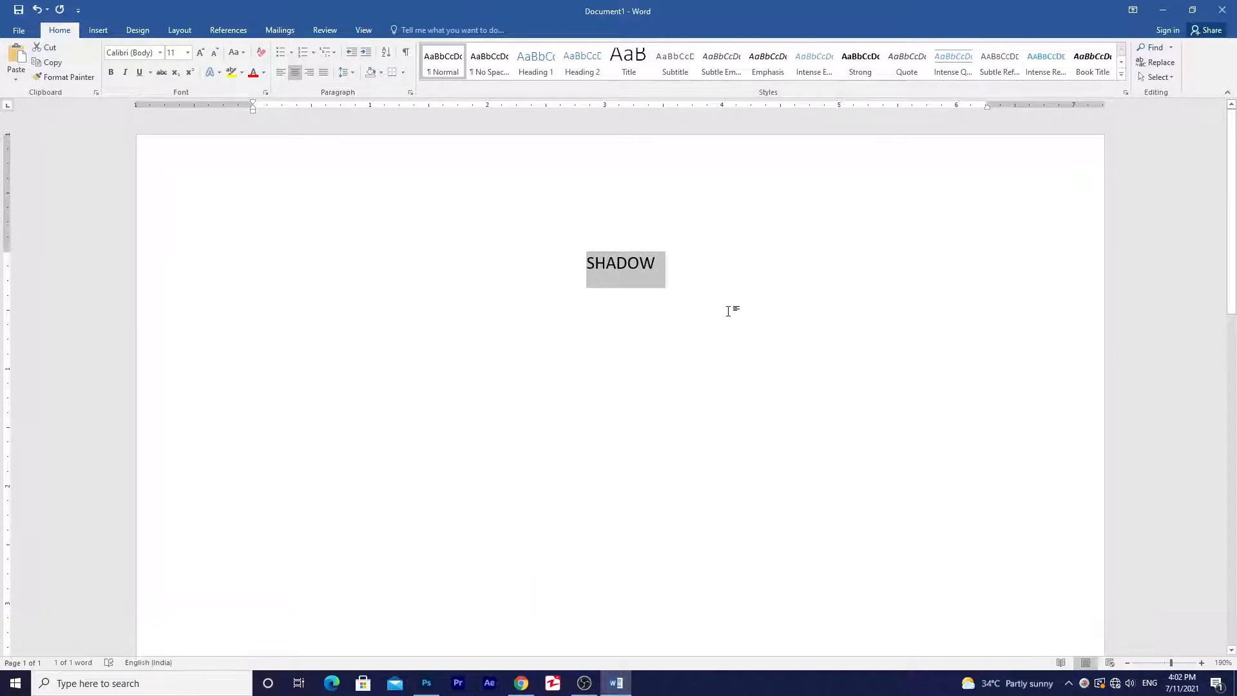
key("ctrl+z")
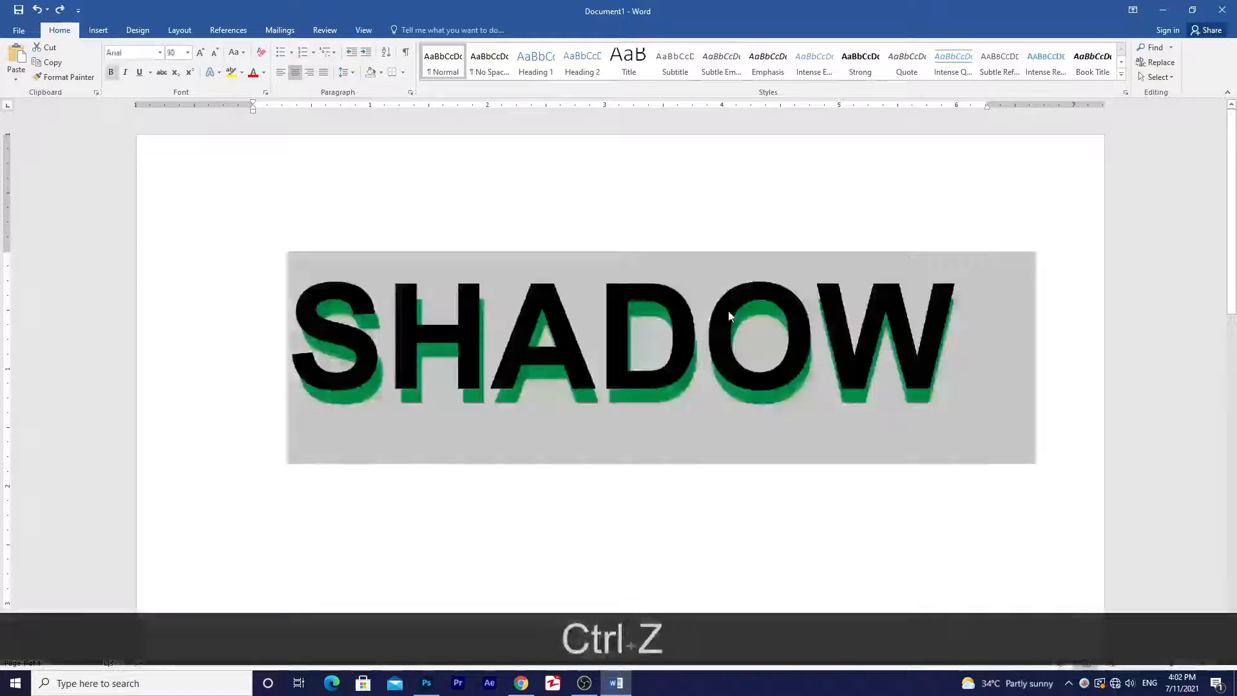
left_click(818, 345)
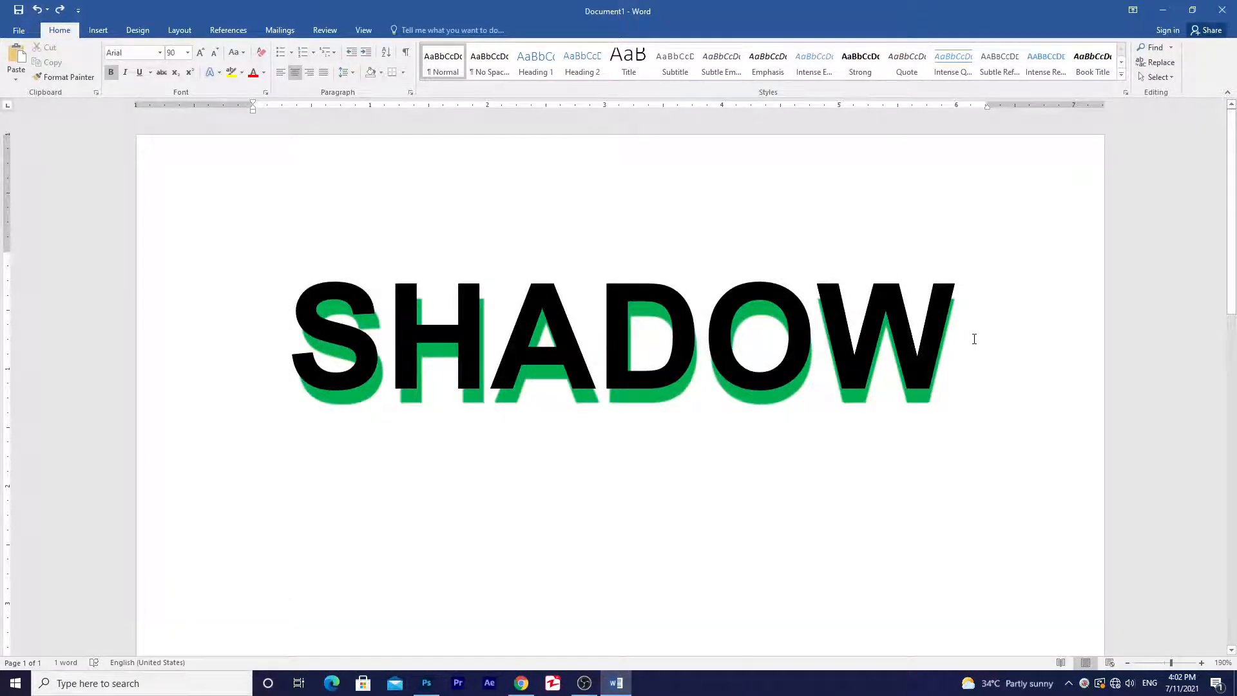
Step: Remove the green shadow from the word SHADOW with the No Shadow preset
left_click_drag(947, 343, 243, 345)
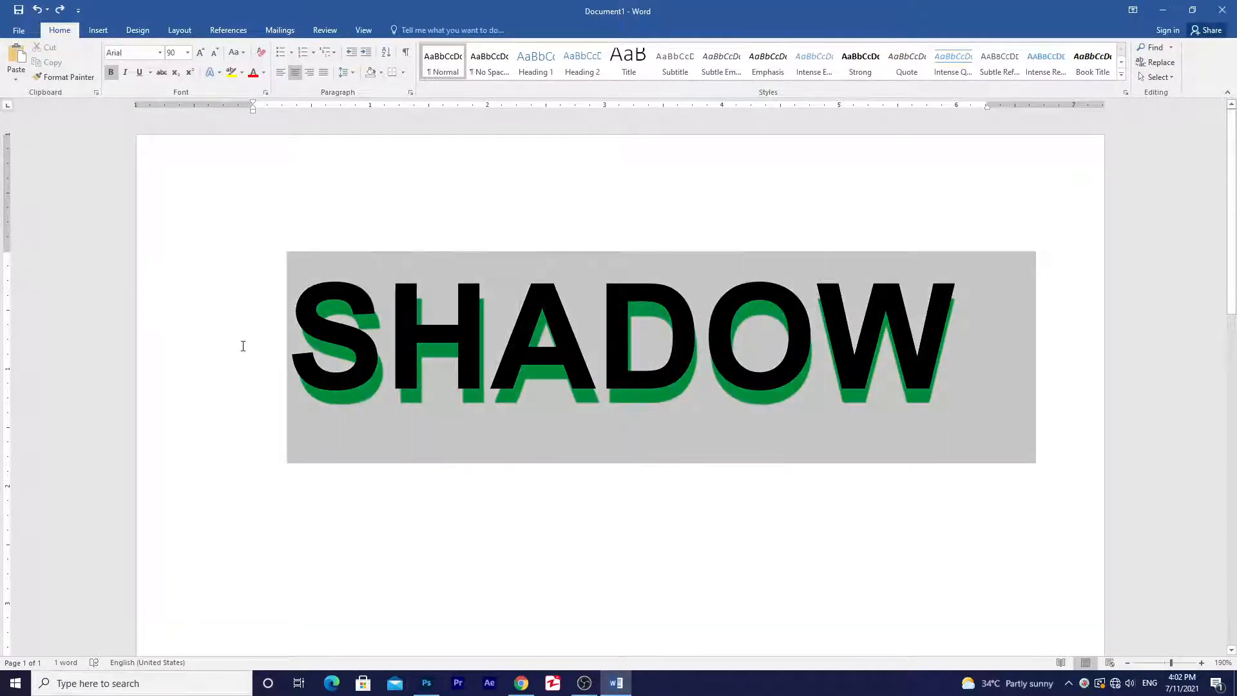
left_click(219, 76)
mouse_move(260, 217)
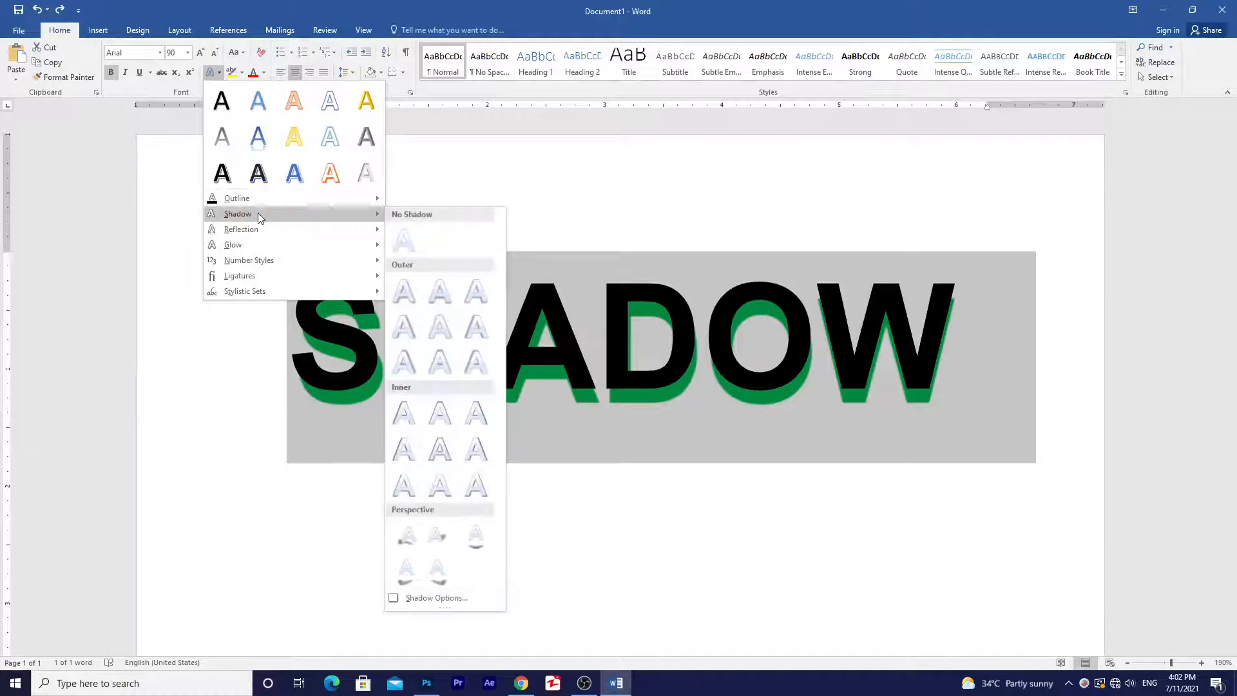
left_click(404, 239)
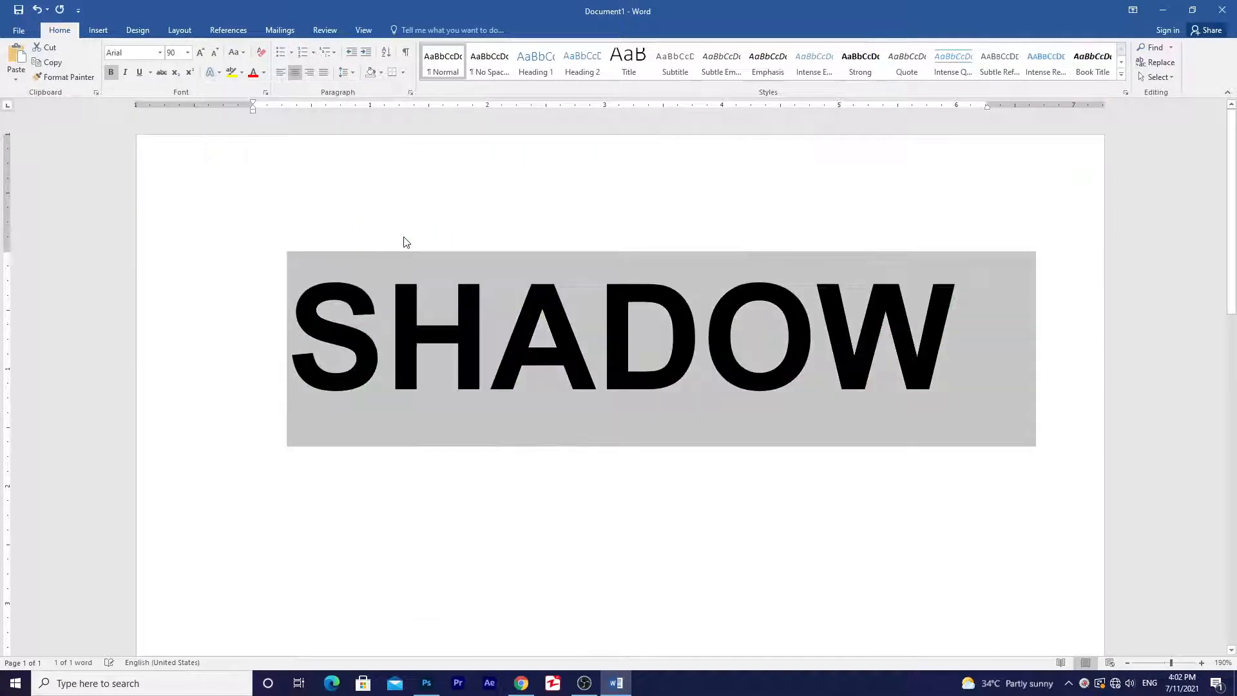
Step: Apply the second reflection variation of the first row to the word SHADOW
left_click(219, 72)
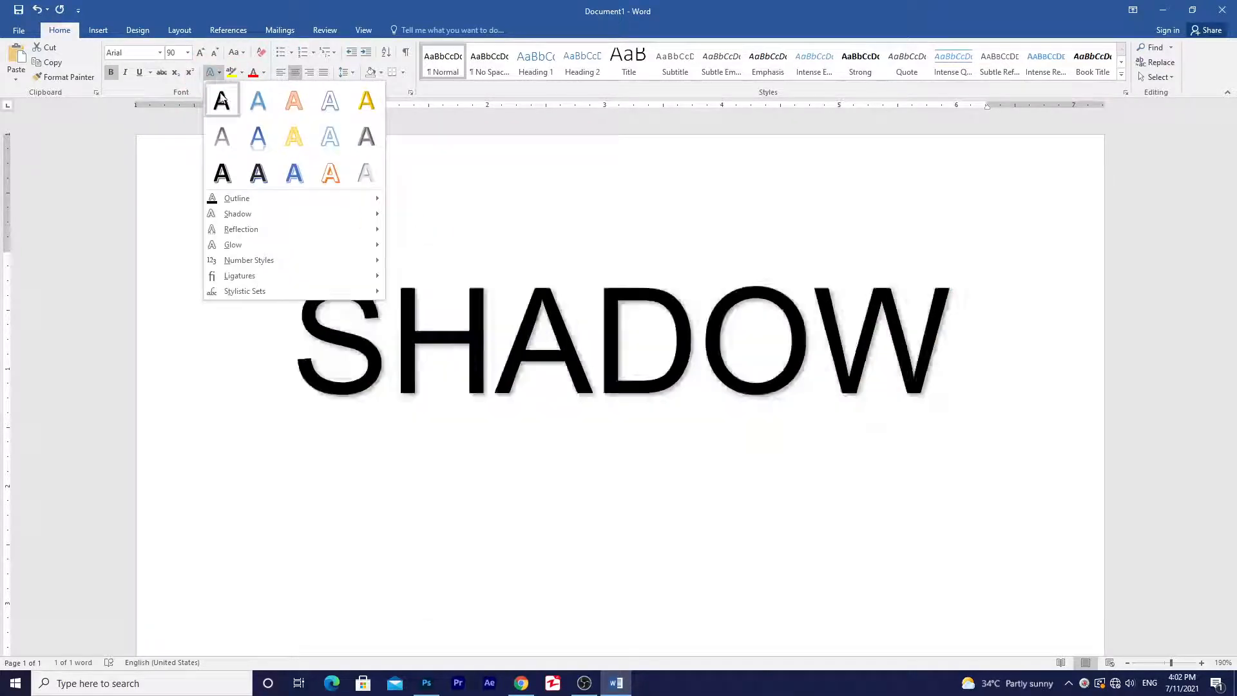
mouse_move(244, 237)
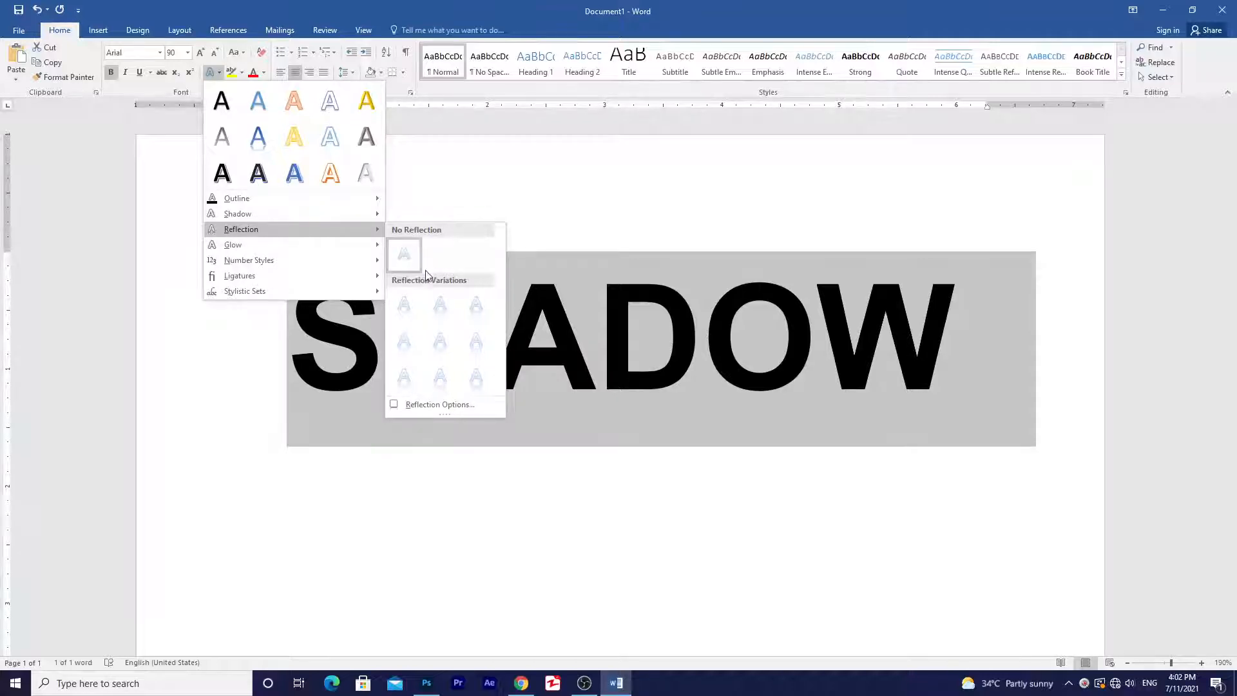
left_click(439, 304)
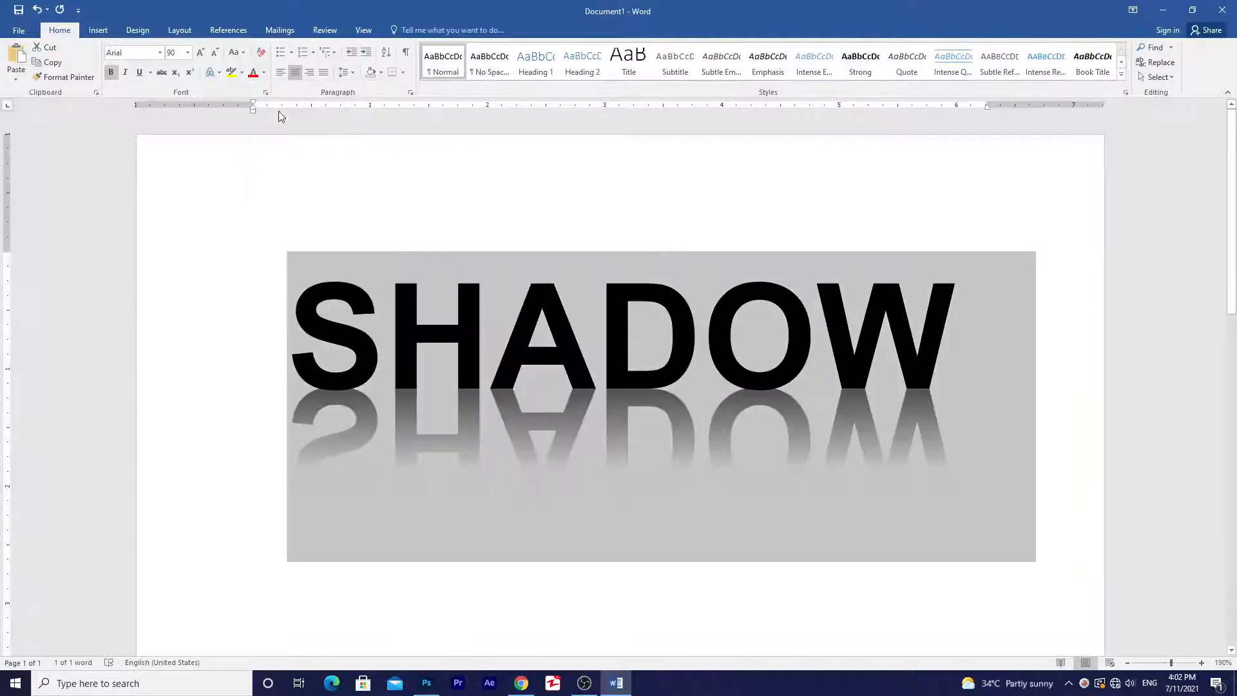
Step: Shorten the reflection of the word SHADOW slightly in the reflection options and close the settings
left_click(218, 73)
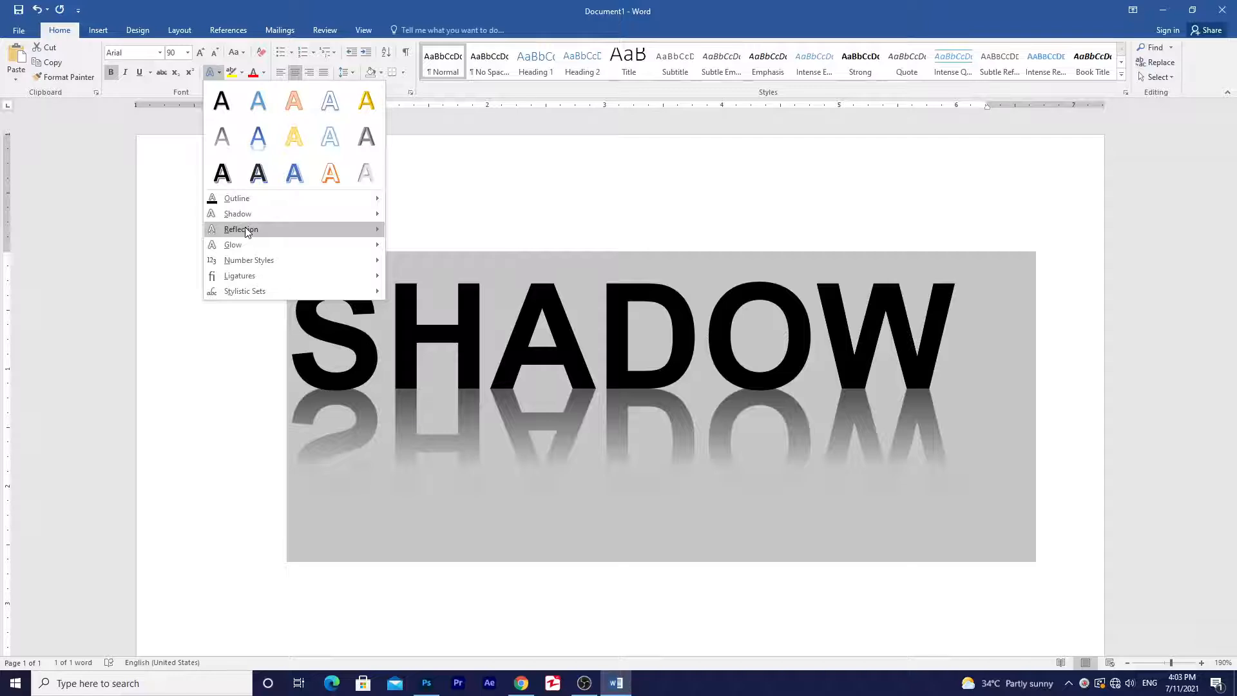
mouse_move(251, 229)
left_click(440, 405)
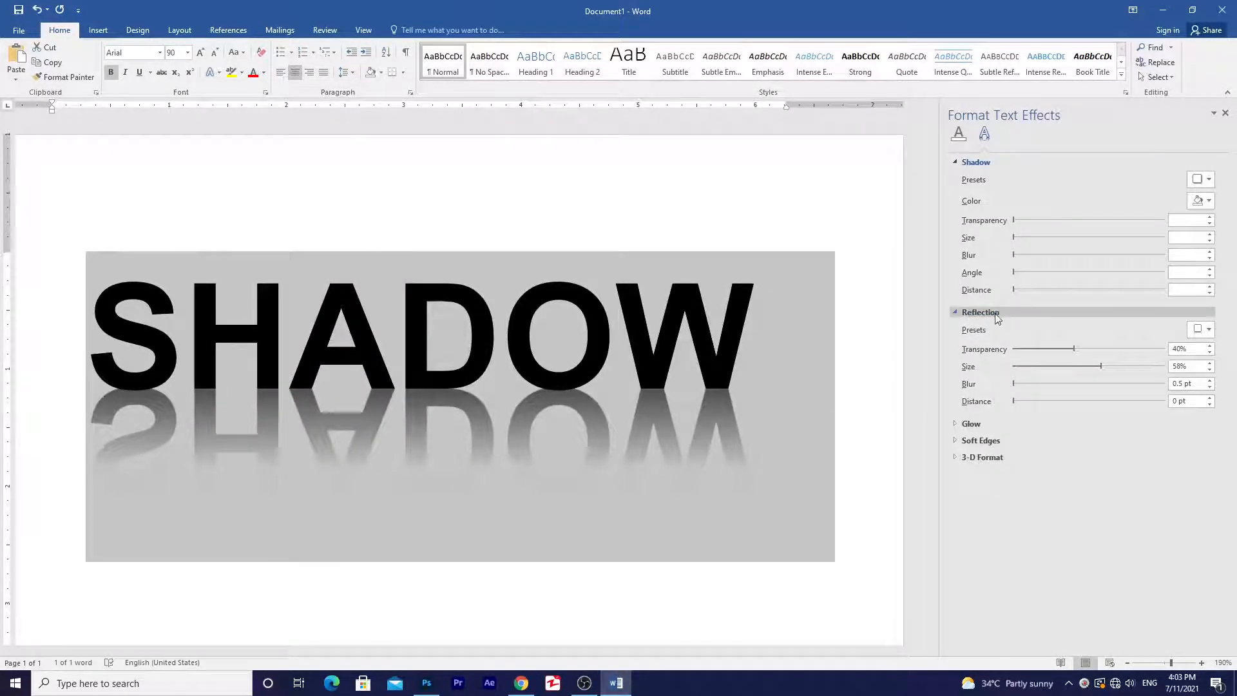
mouse_move(1075, 354)
left_mouse_down()
mouse_move(1090, 352)
mouse_move(1051, 355)
mouse_move(1075, 349)
mouse_move(1088, 367)
left_mouse_up()
left_click(1223, 112)
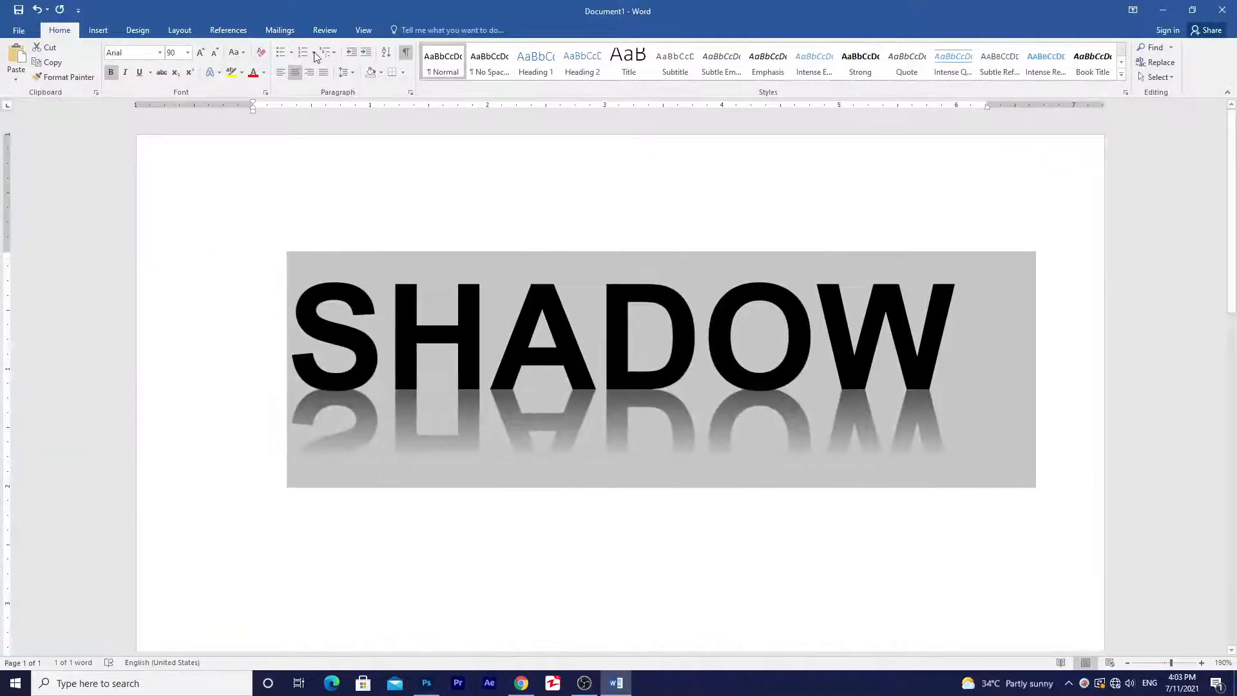
Step: Remove the reflection from the word SHADOW with the No Reflection preset
left_click(214, 72)
mouse_move(242, 230)
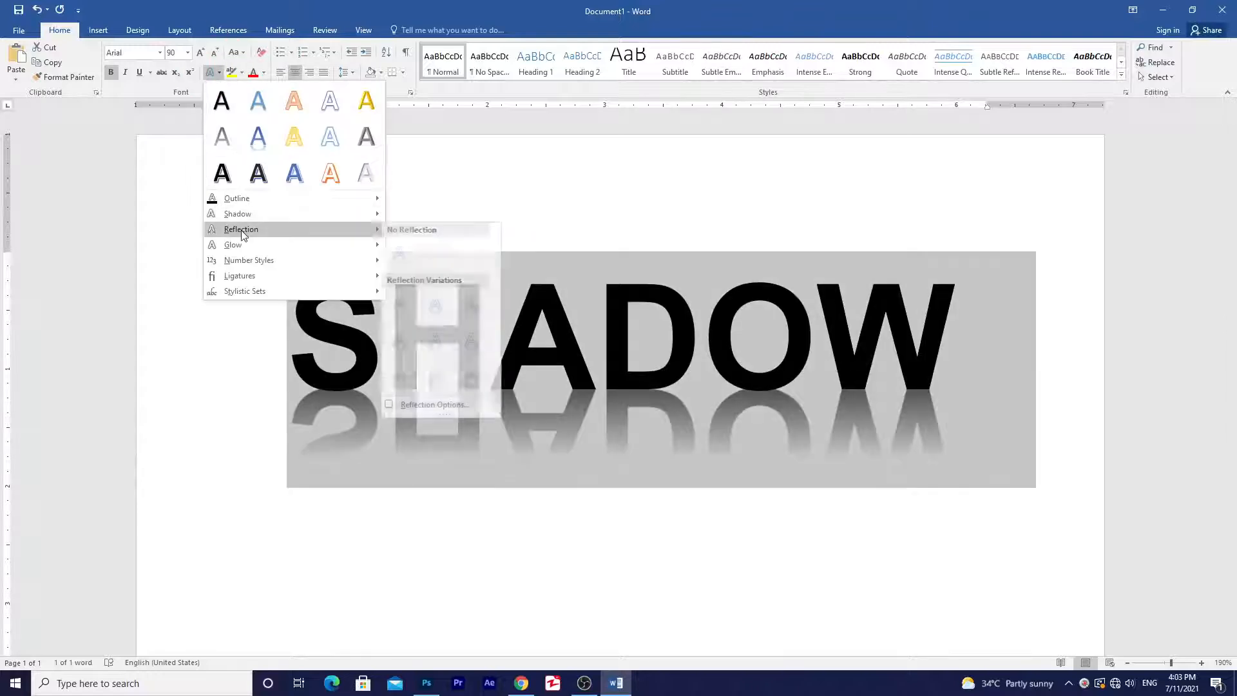
left_click(411, 256)
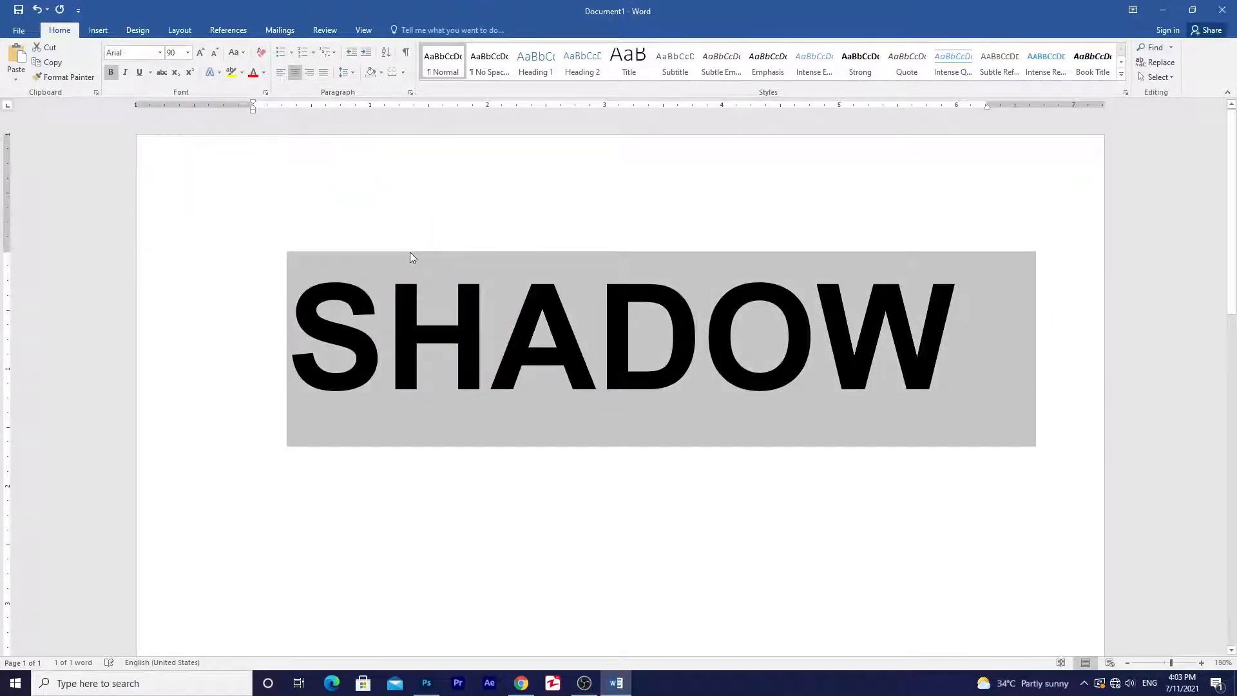
Step: Apply the orange 8 pt glow variation to the word SHADOW
left_click(219, 72)
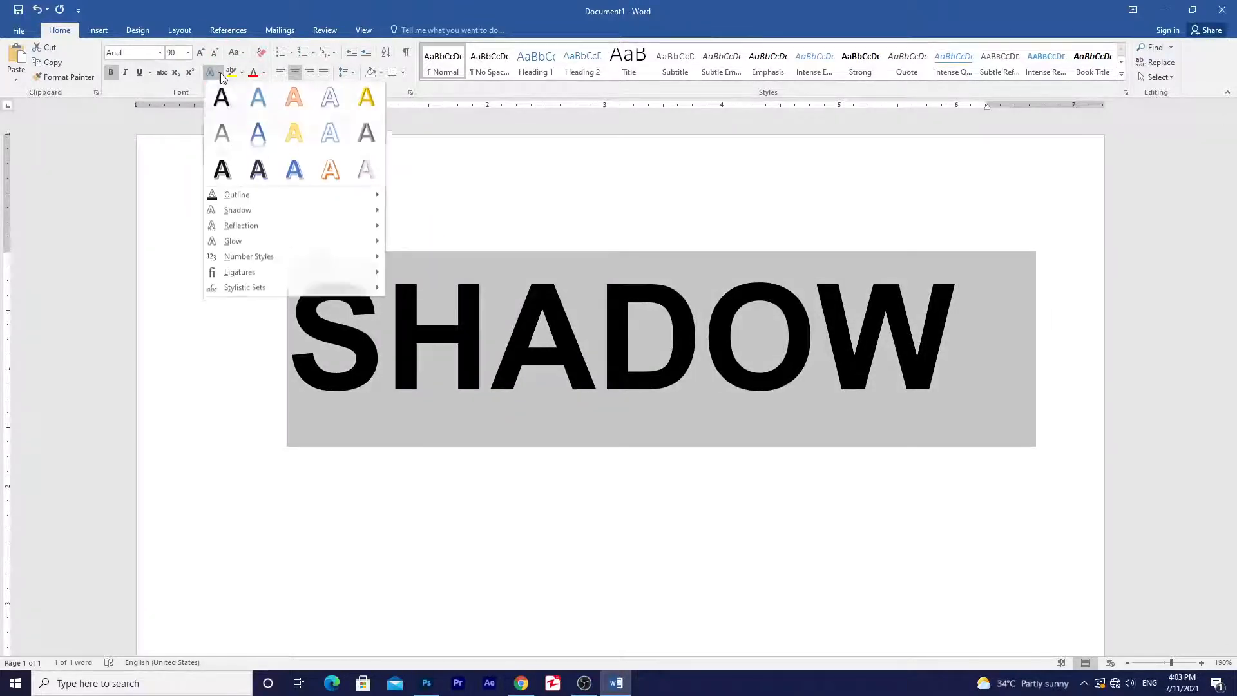
mouse_move(230, 244)
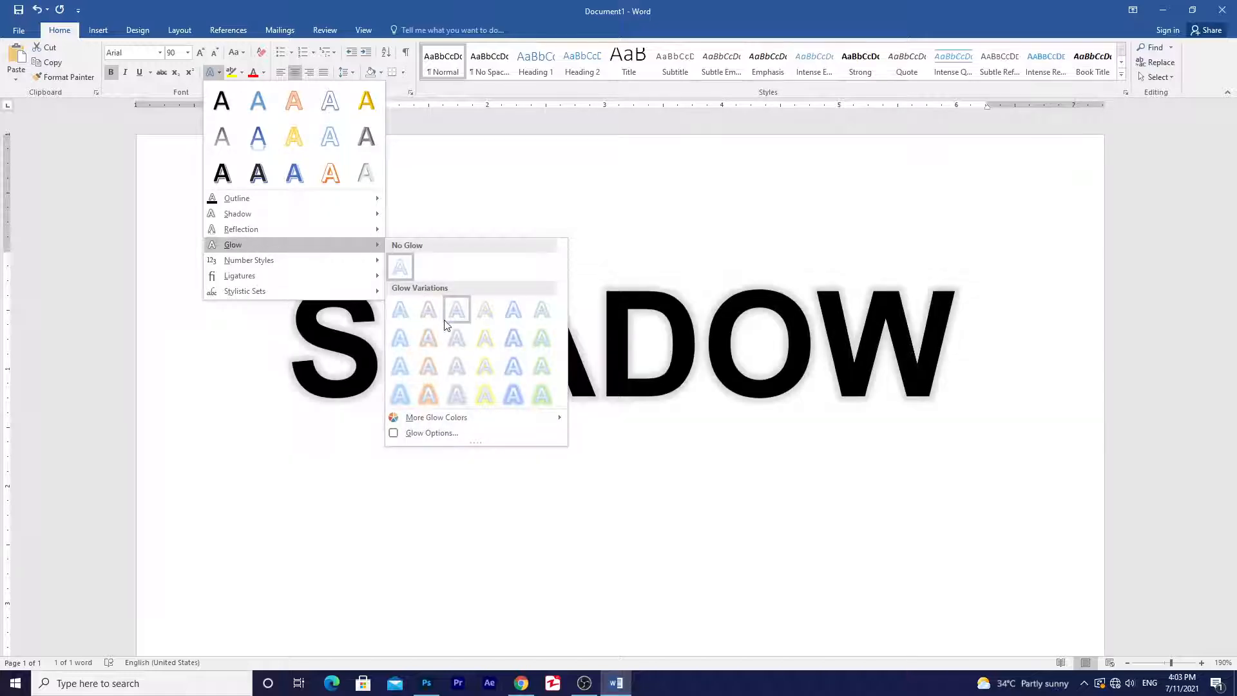
left_click(429, 339)
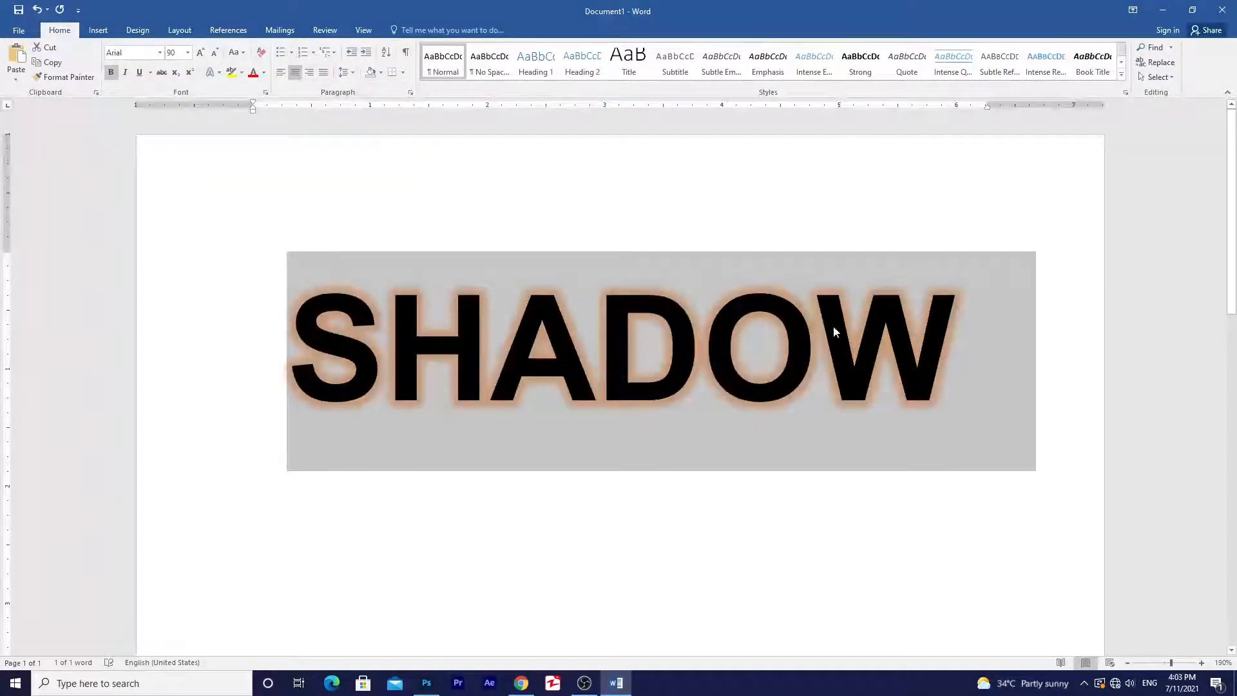
Step: Open the glow options for the word SHADOW and set the glow size to 18 pt
left_click_drag(900, 355, 313, 346)
left_click(219, 73)
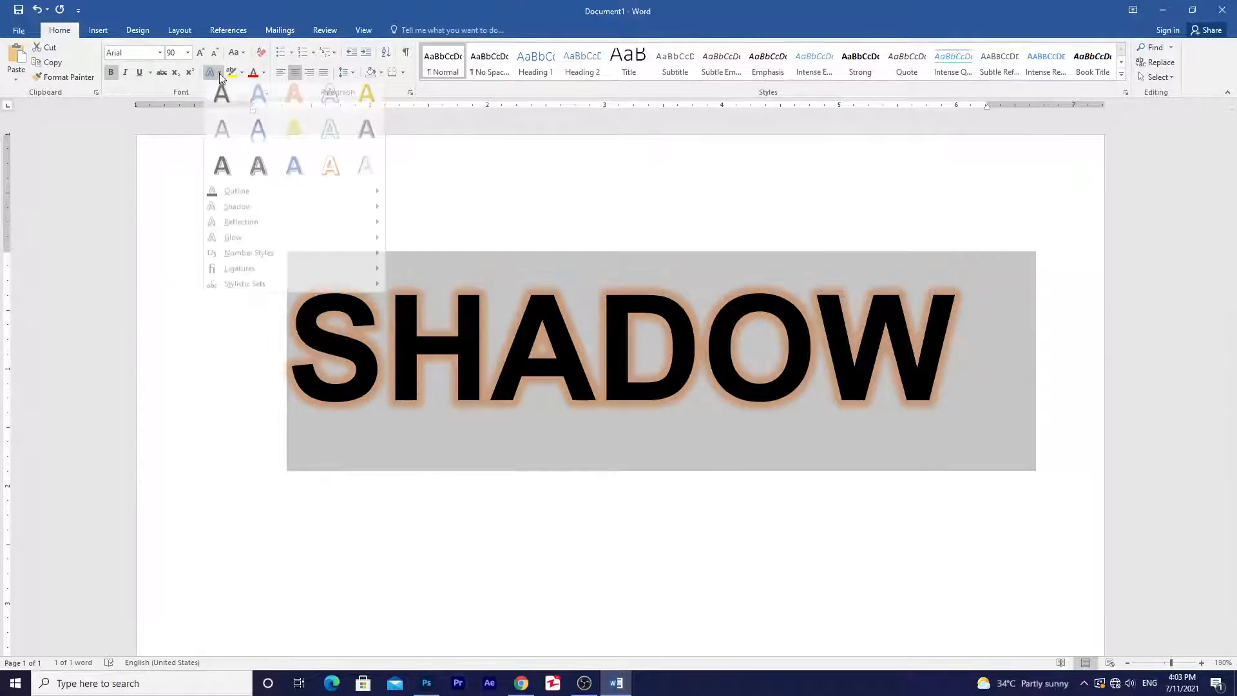
left_click(245, 244)
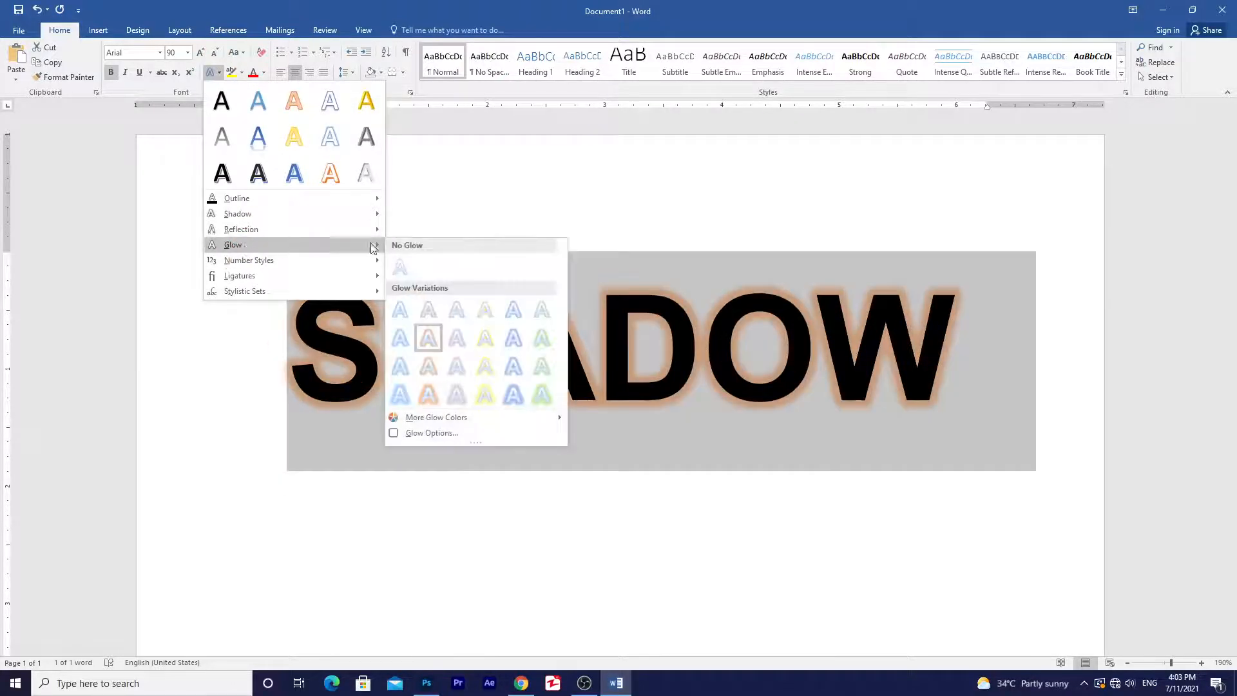
left_click(445, 433)
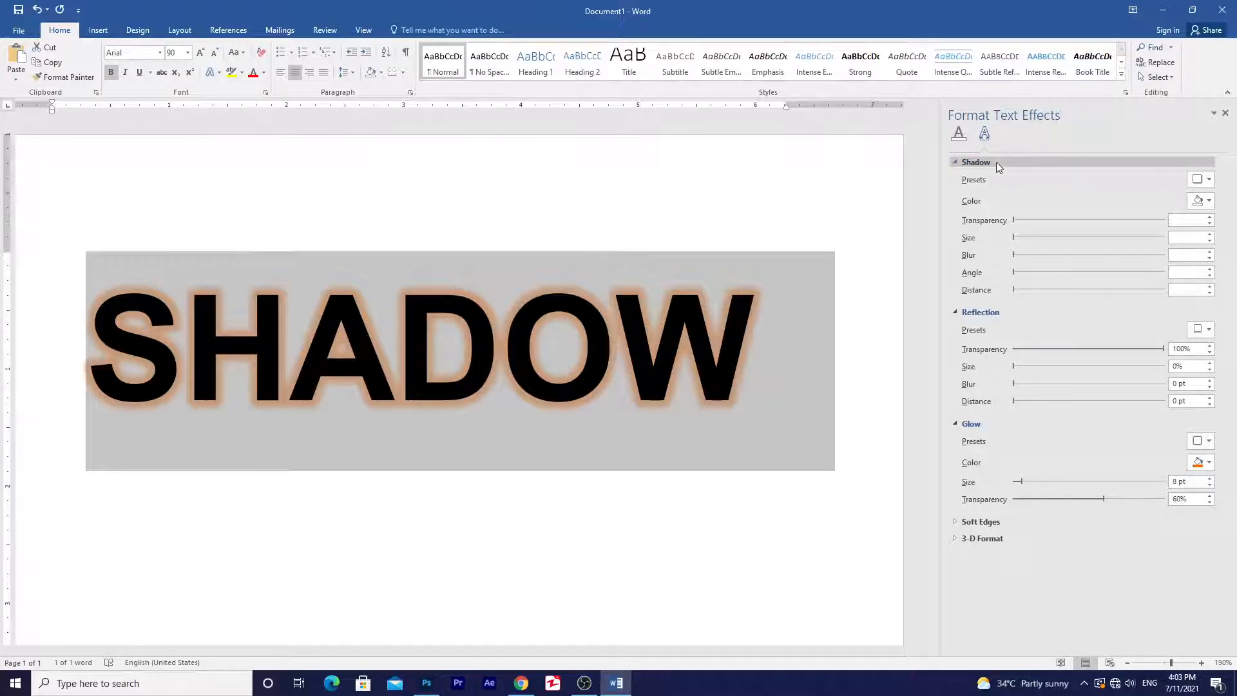
left_click(1065, 312)
left_click(1047, 311)
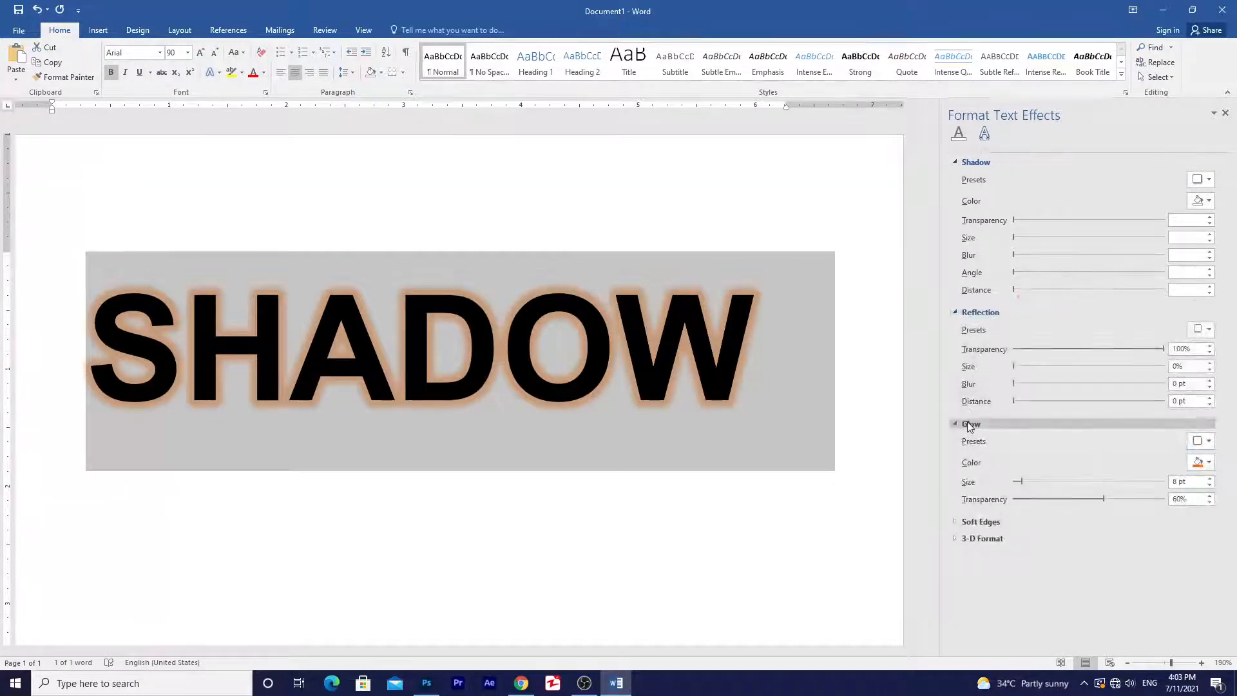
left_click(1021, 426)
left_click(1022, 423)
mouse_move(1023, 481)
left_mouse_down()
mouse_move(1065, 481)
mouse_move(1031, 482)
left_mouse_up()
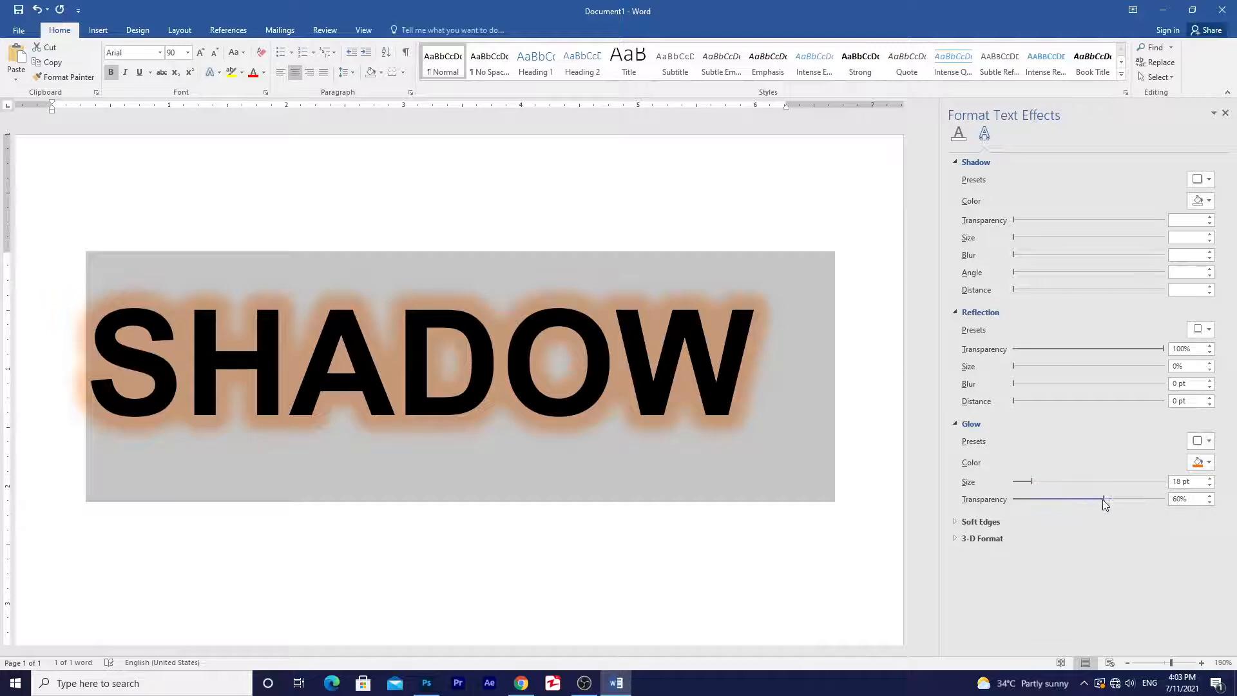
Step: Set the glow's transparency to 0%, its size to 21 pt and its colour to the standard Light Blue
left_click_drag(1104, 499, 1015, 505)
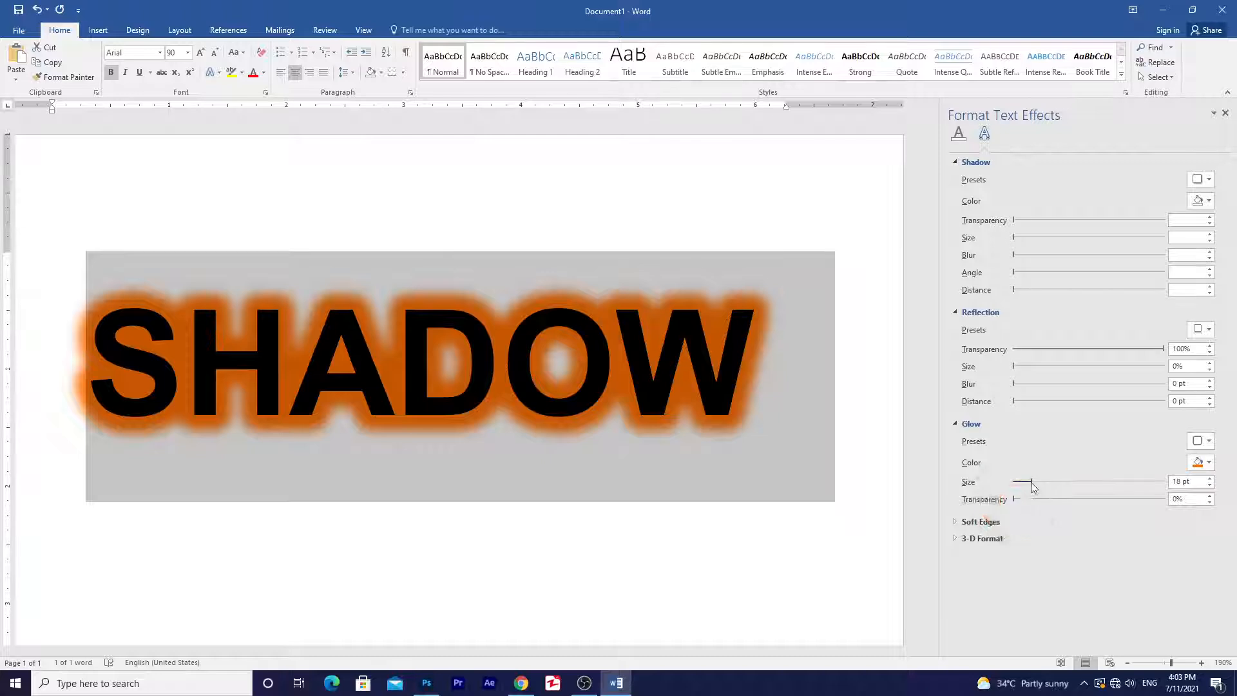
left_click_drag(1031, 482, 1034, 480)
left_click(1202, 463)
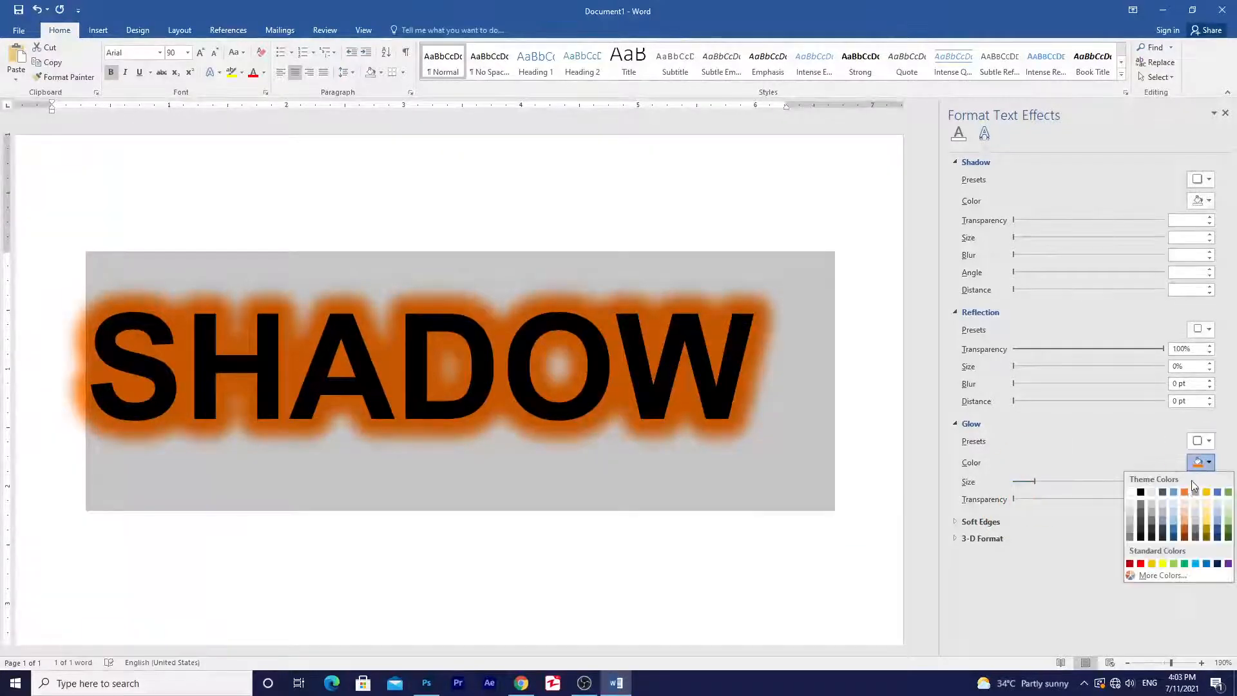
left_click(1195, 563)
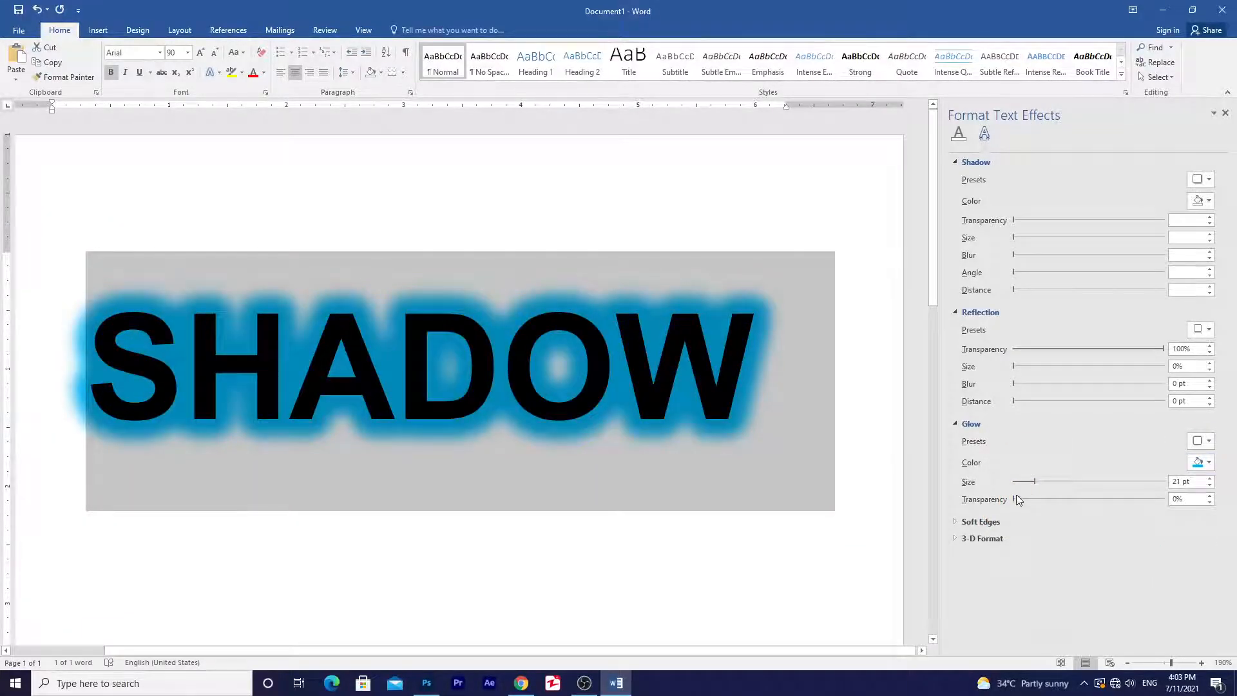
Step: Set the glow's transparency to 4% and its size to 4 pt, and close the text effect options
left_click_drag(1018, 497, 1018, 484)
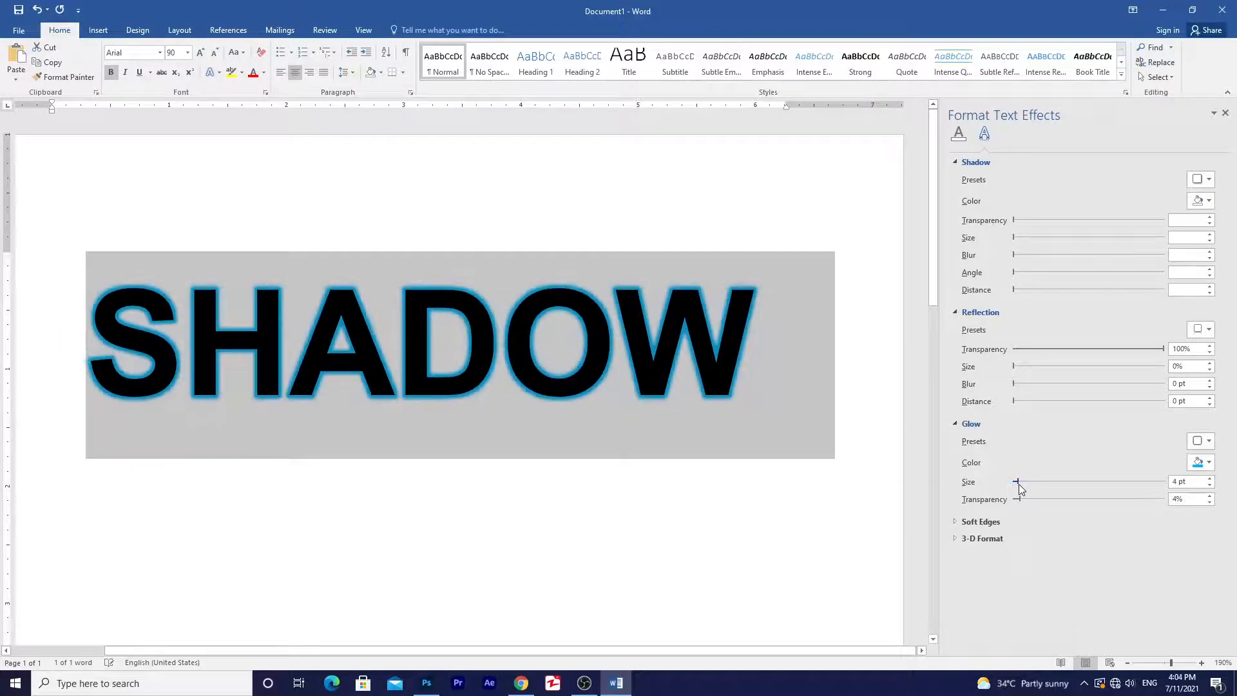
left_click(1226, 114)
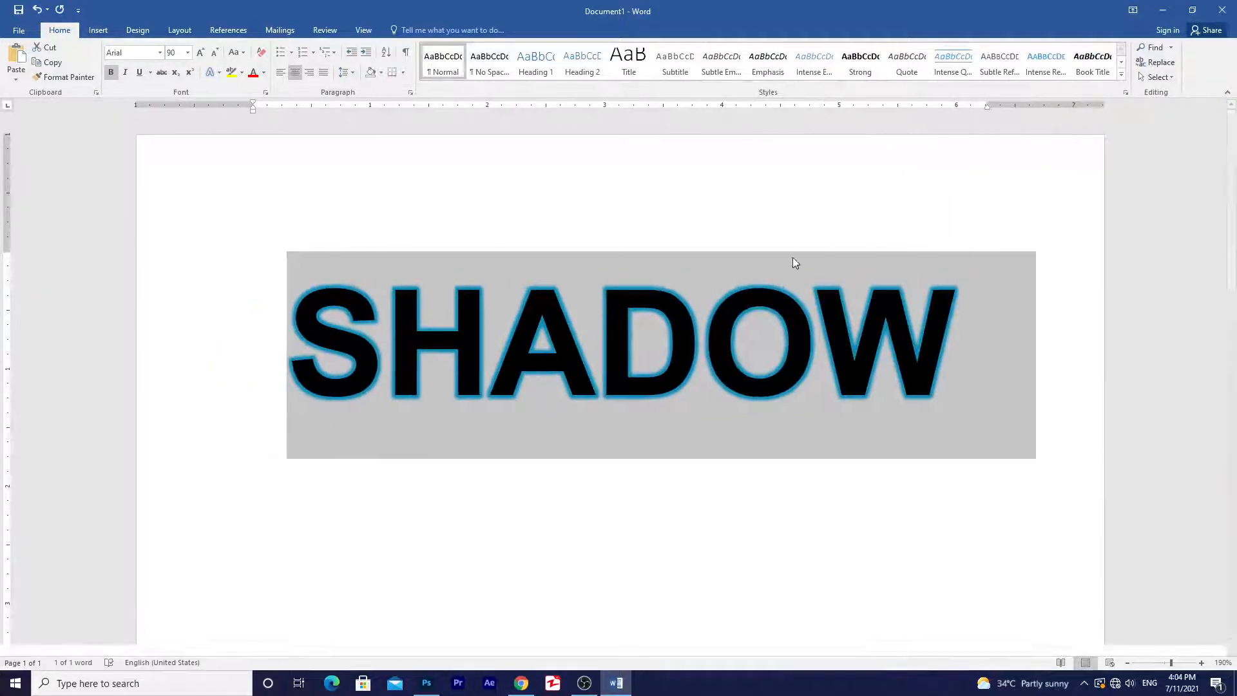
Step: Remove the glow from the word SHADOW with the No Glow preset
left_click(221, 72)
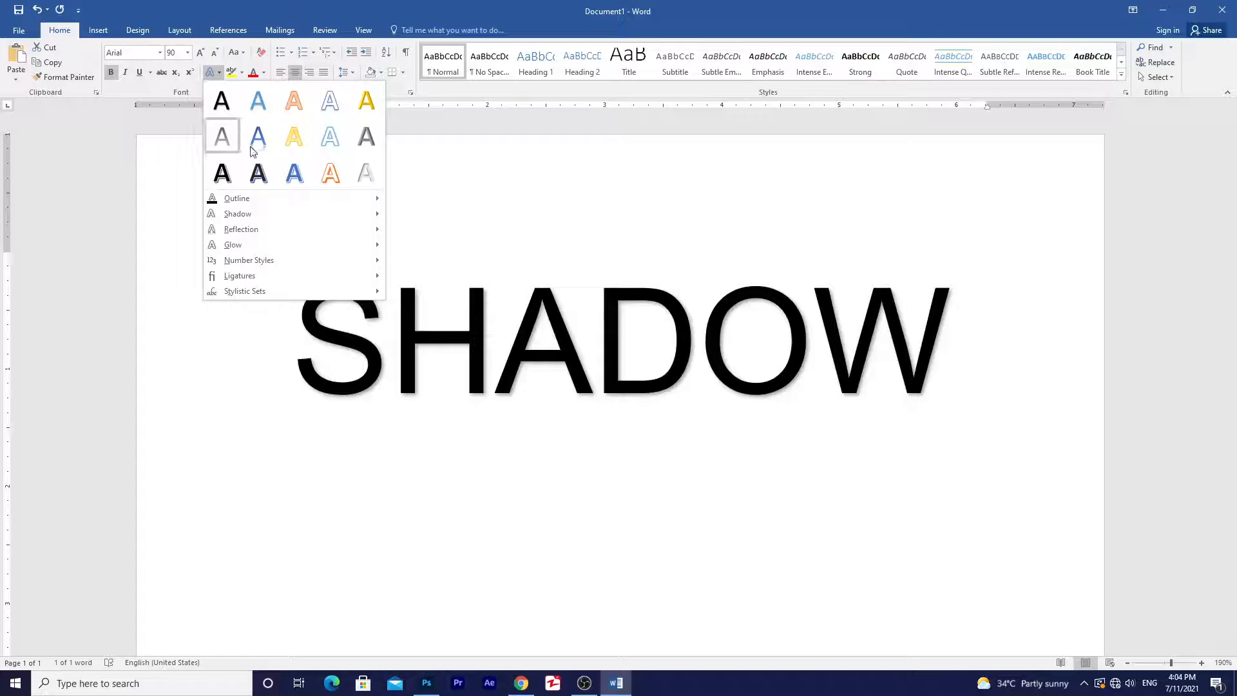
left_click(236, 244)
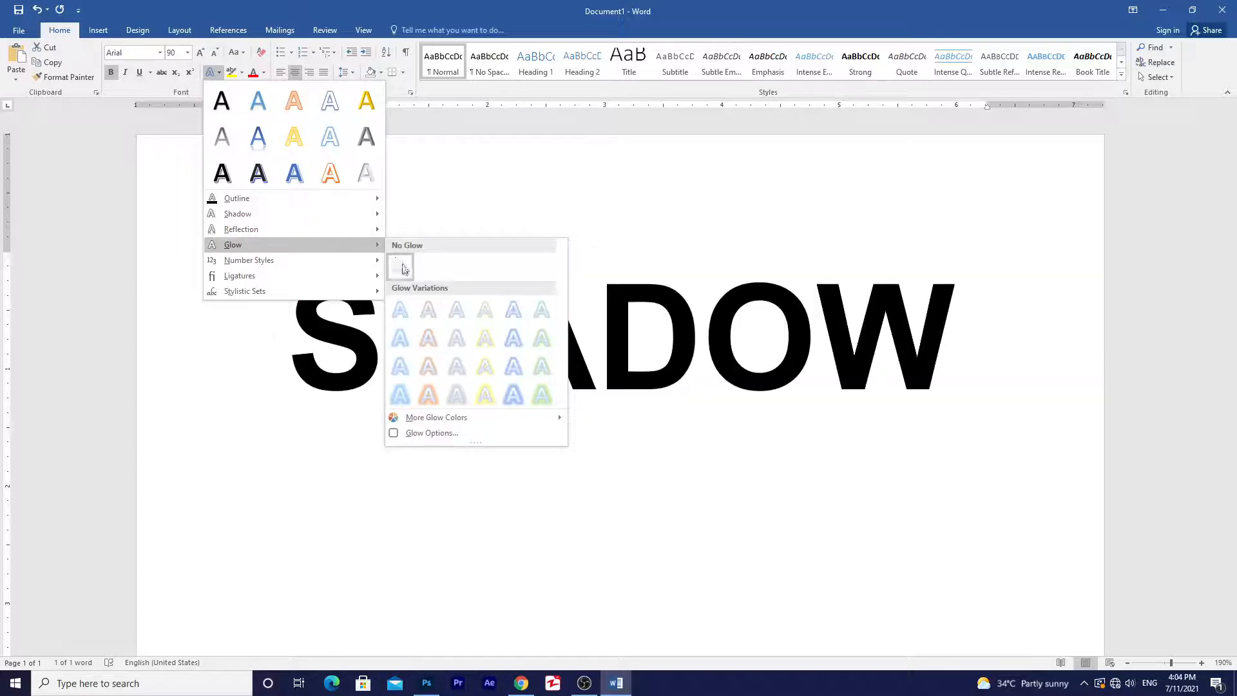
left_click(405, 268)
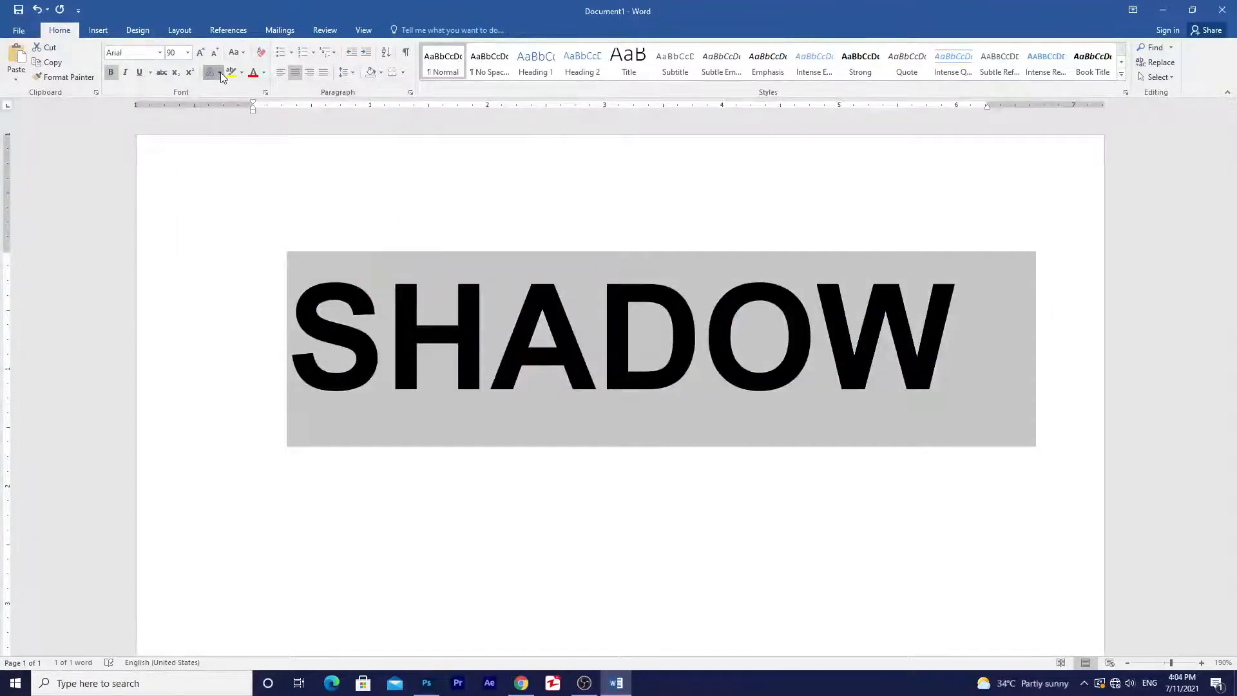
Step: Apply the Proportional Old-style number style to the selected word SHADOW and replace the word with 12365
left_click(220, 72)
mouse_move(230, 264)
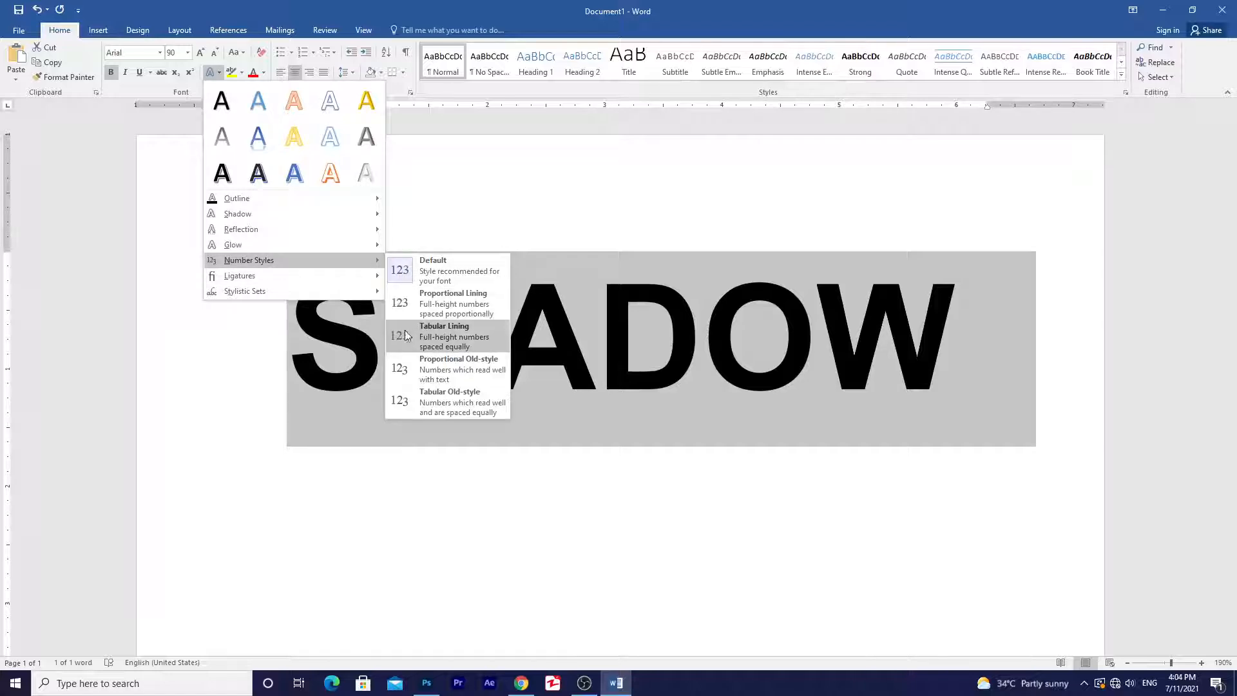
left_click(393, 368)
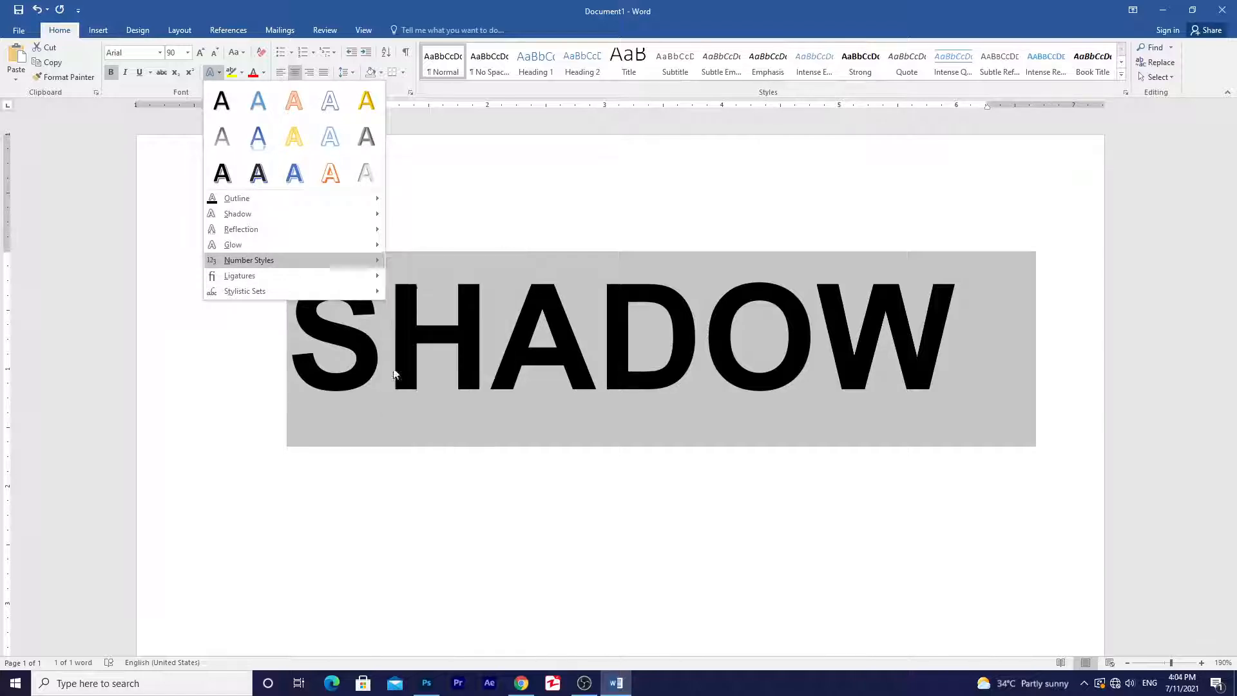
type("1")
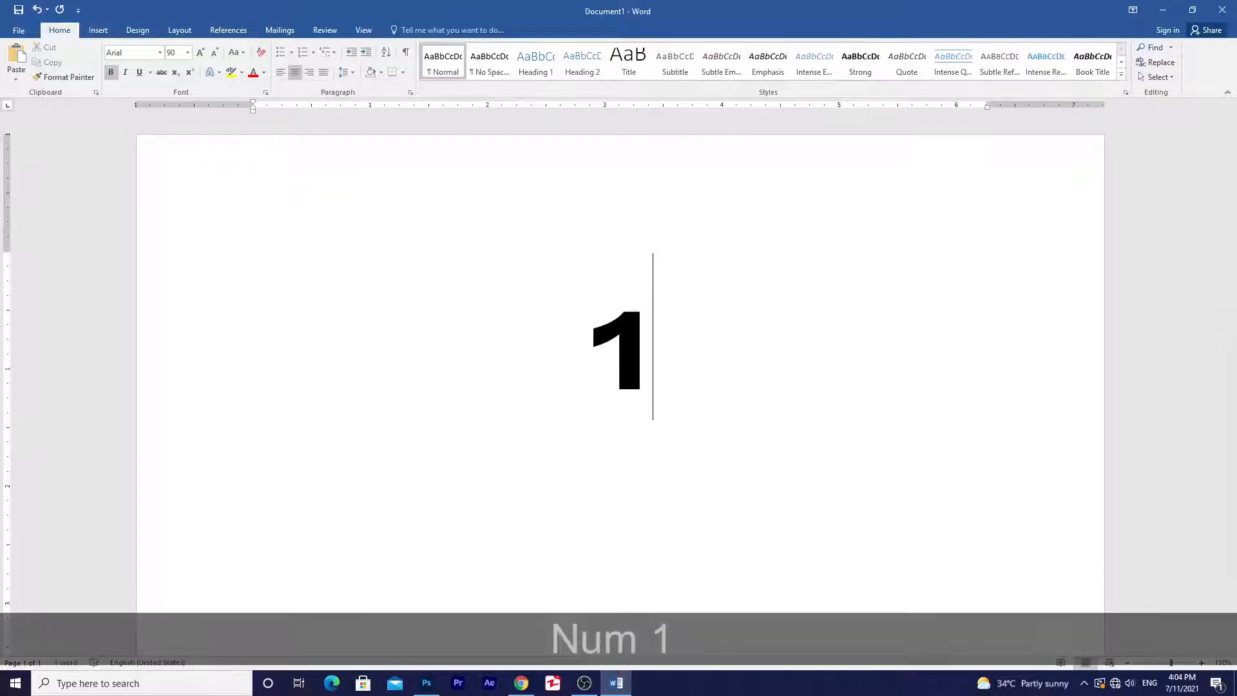
type("2365")
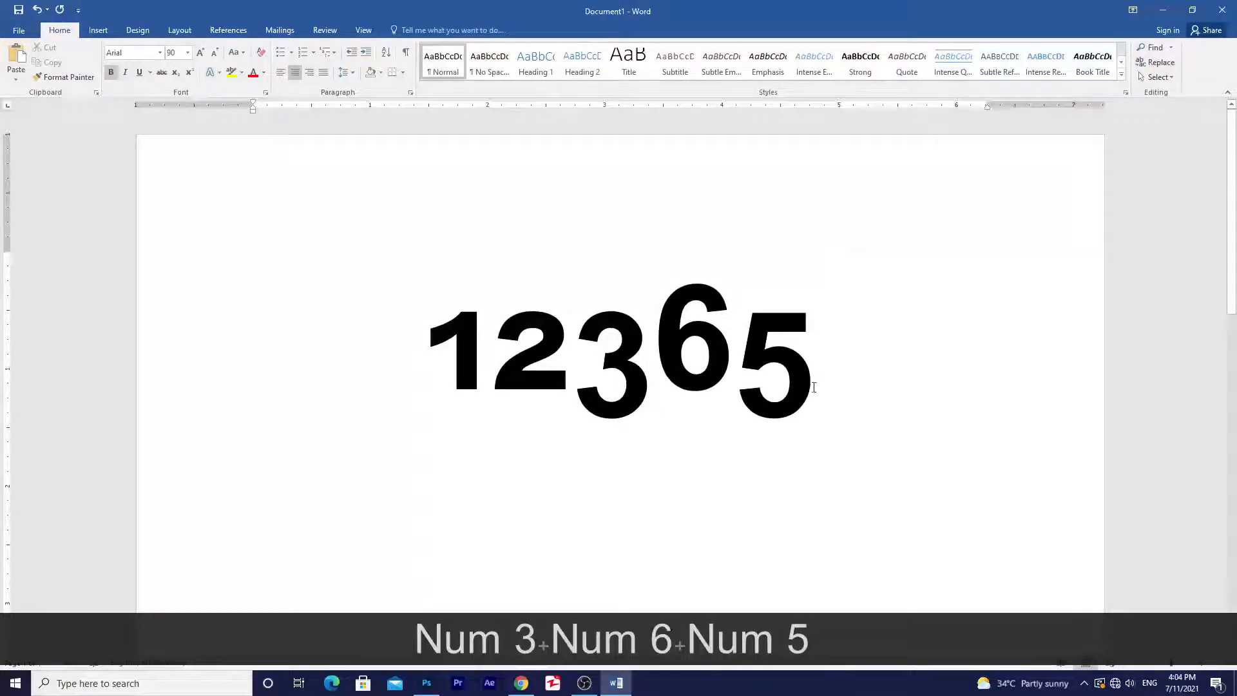
Step: Delete the number 12365 from the document
left_click_drag(831, 361, 291, 295)
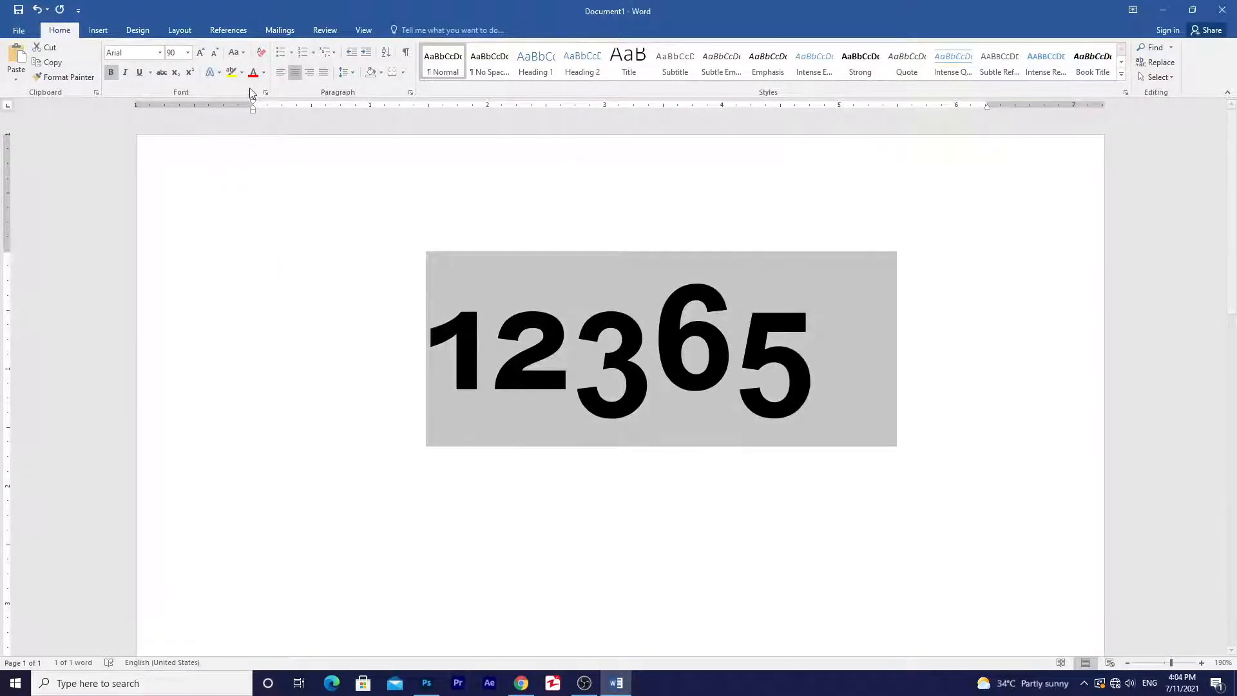
left_click(219, 72)
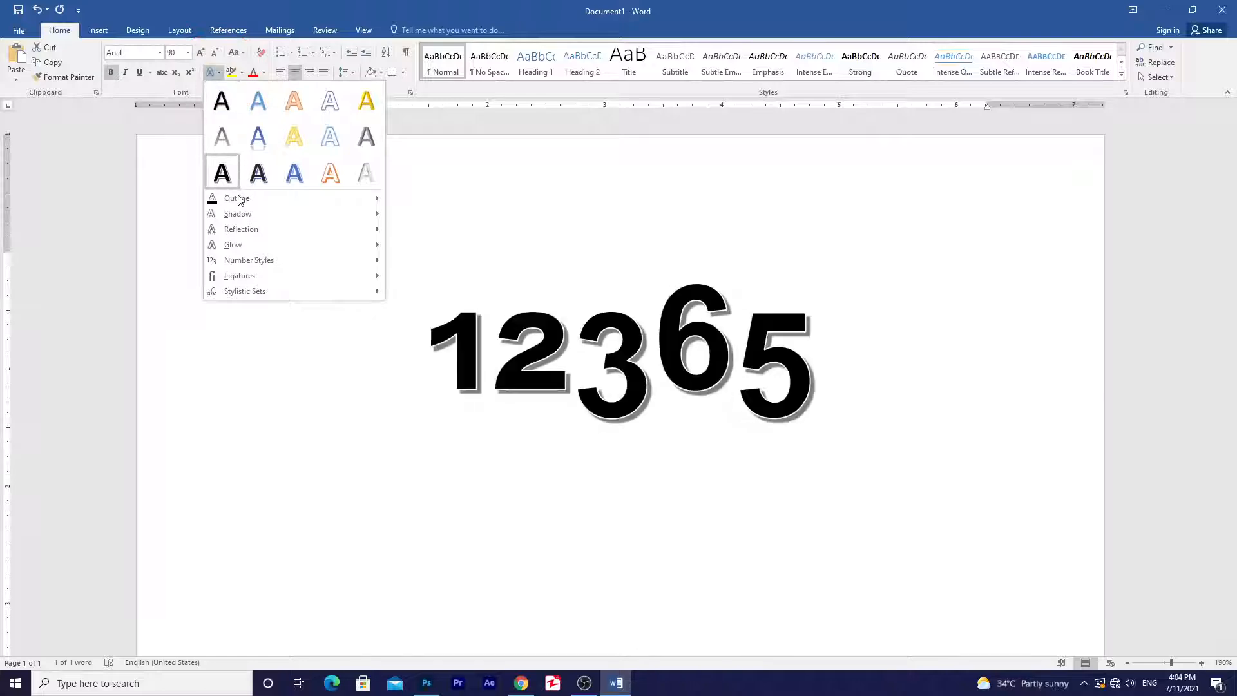
key("Delete")
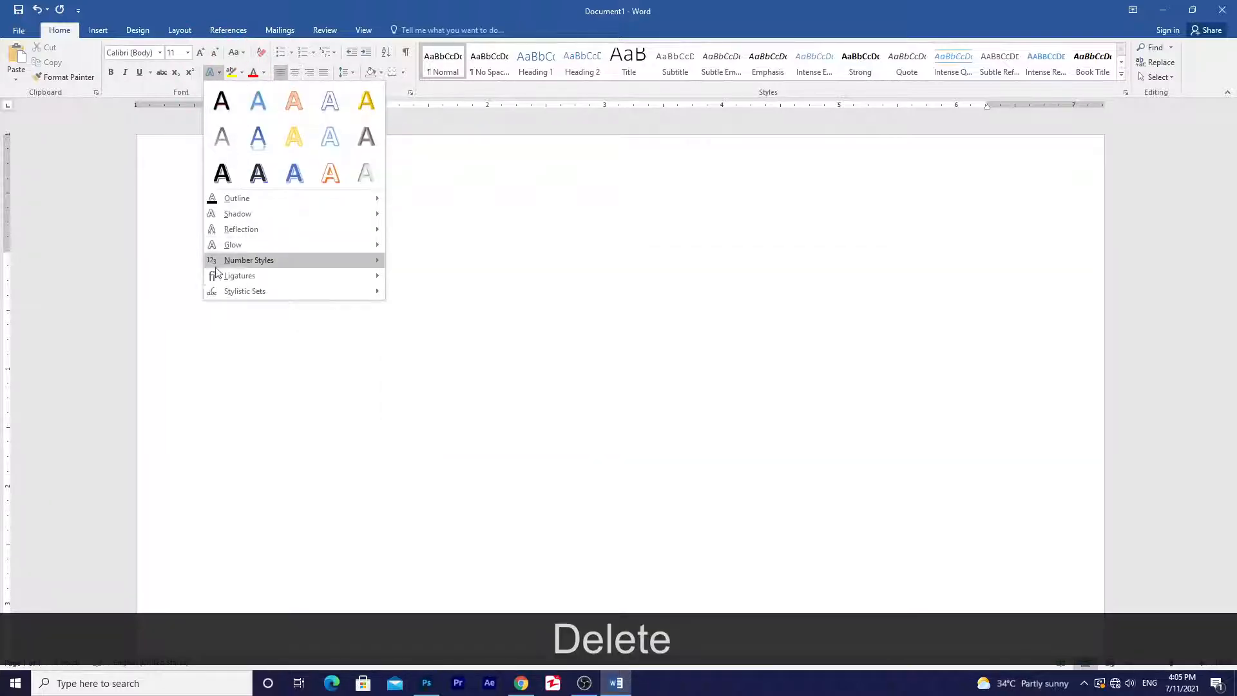
Step: Try the first individual stylistic set with the sample text rtsfgfgfgf, and delete that text
mouse_move(248, 275)
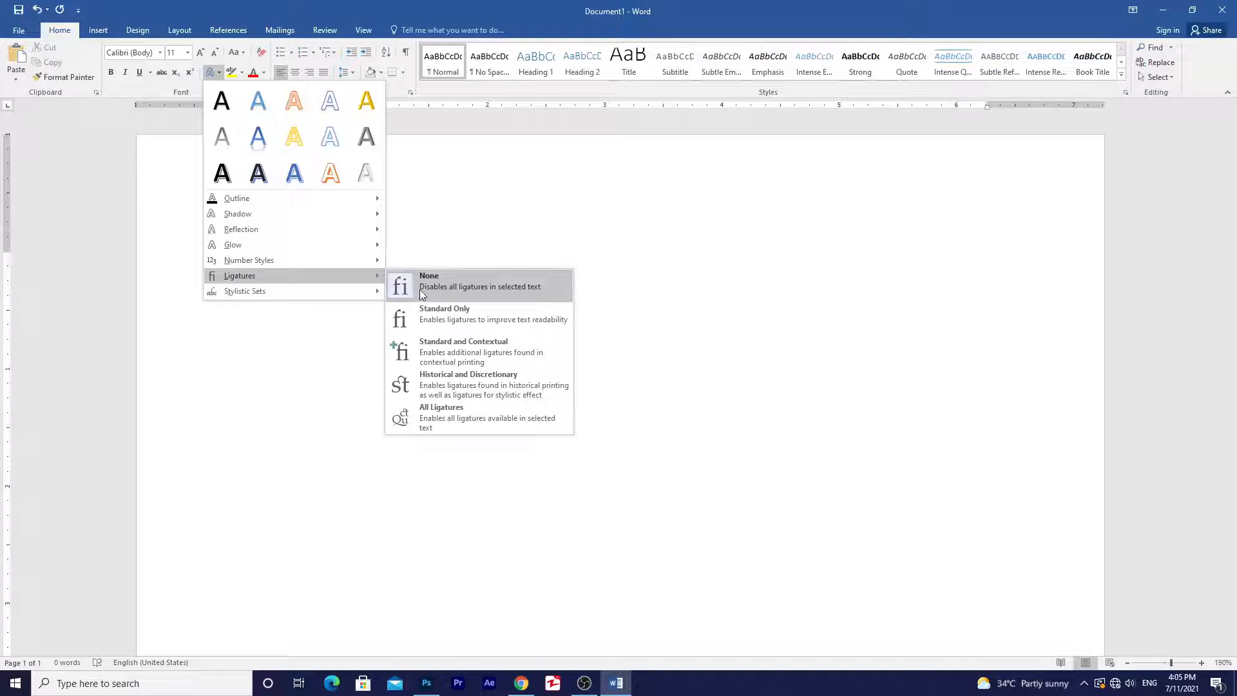
mouse_move(280, 289)
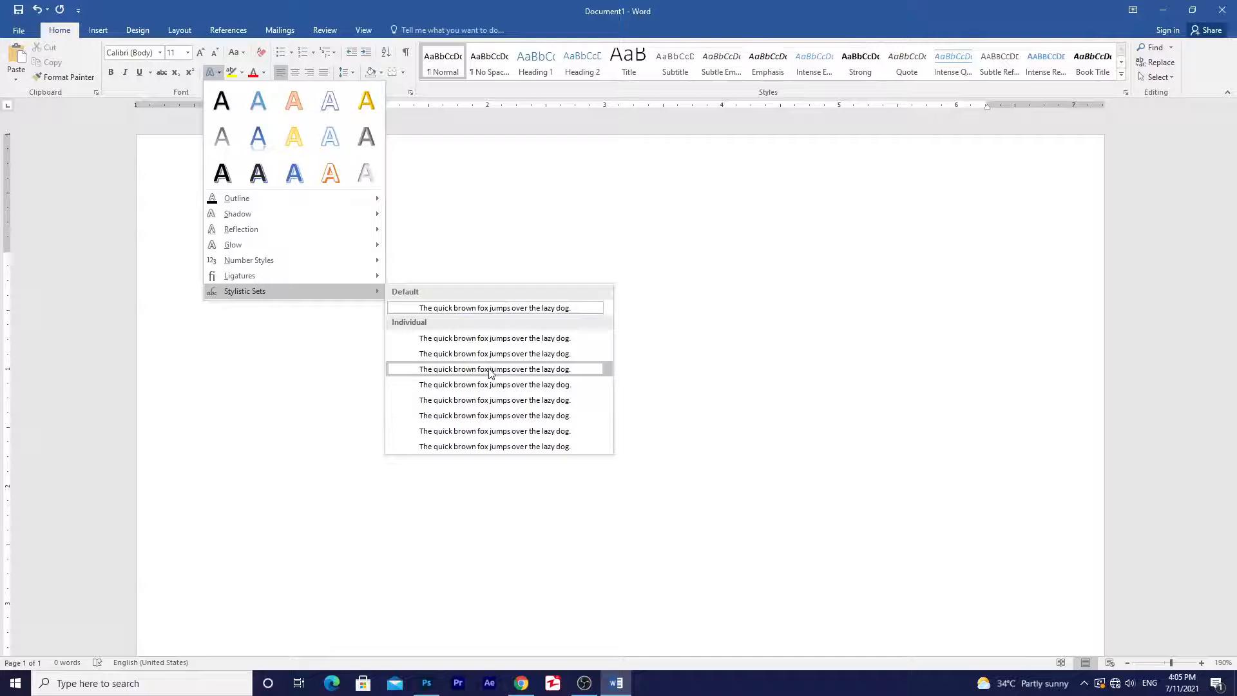
left_click(495, 338)
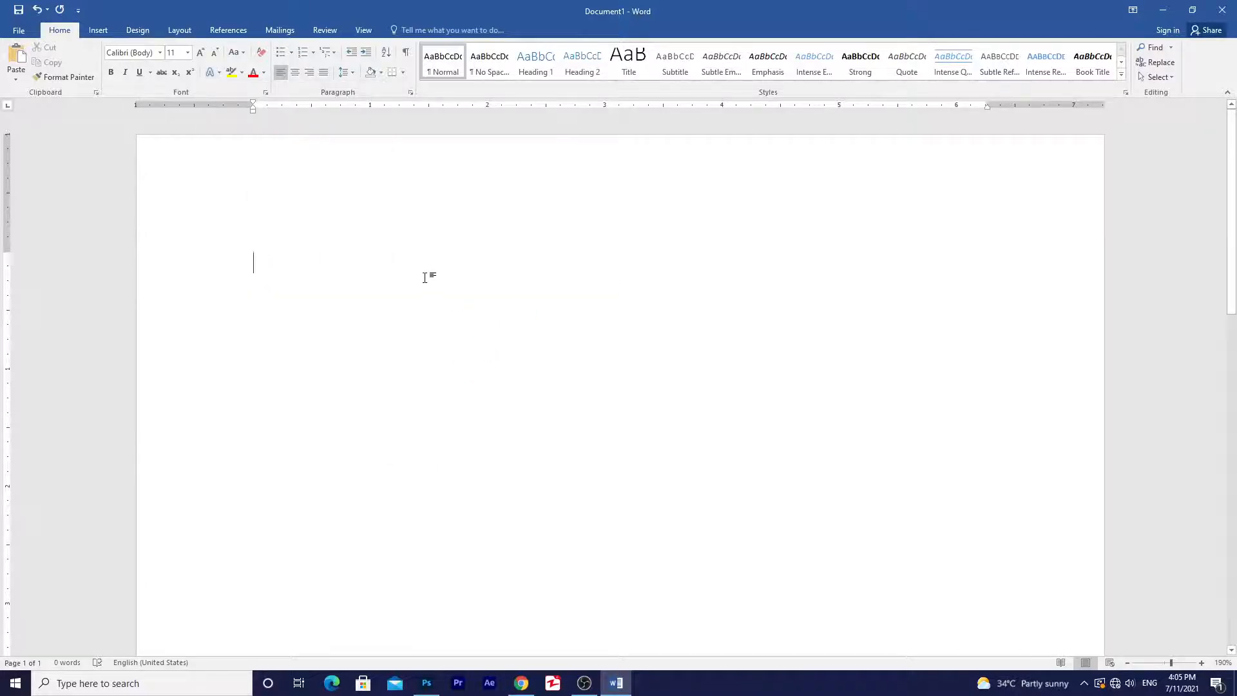
type("rtsfgfgfgf")
left_click(236, 268)
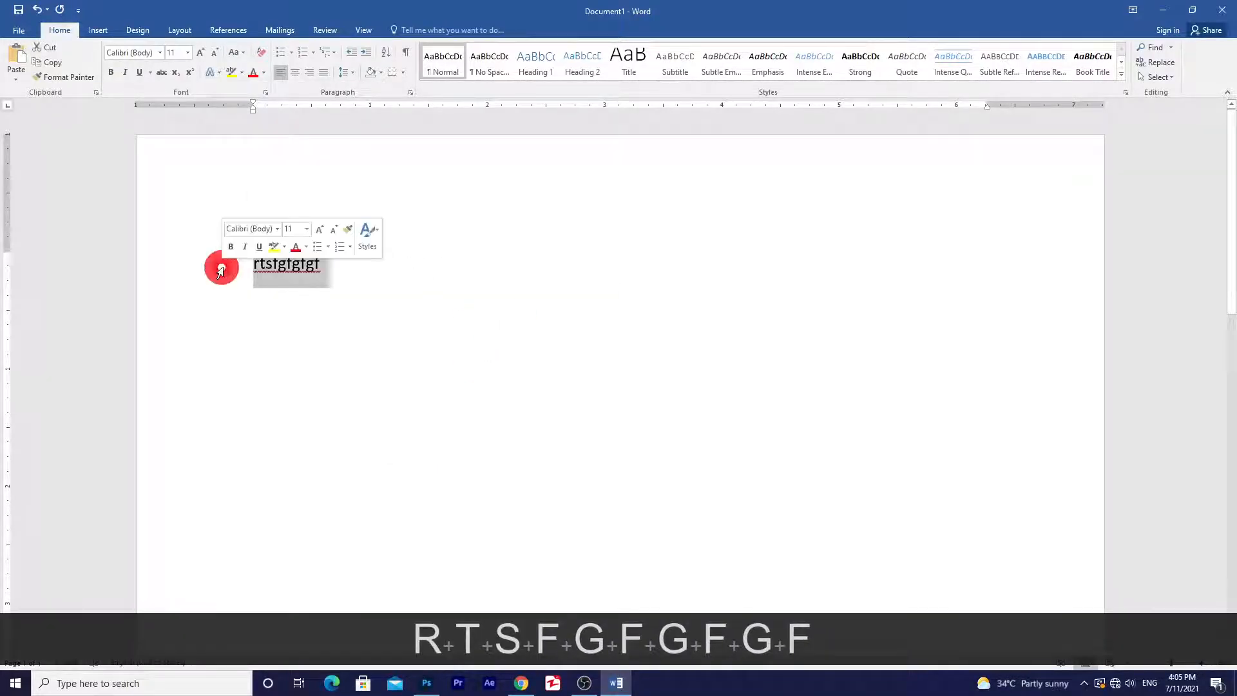
key("Delete")
left_click(219, 72)
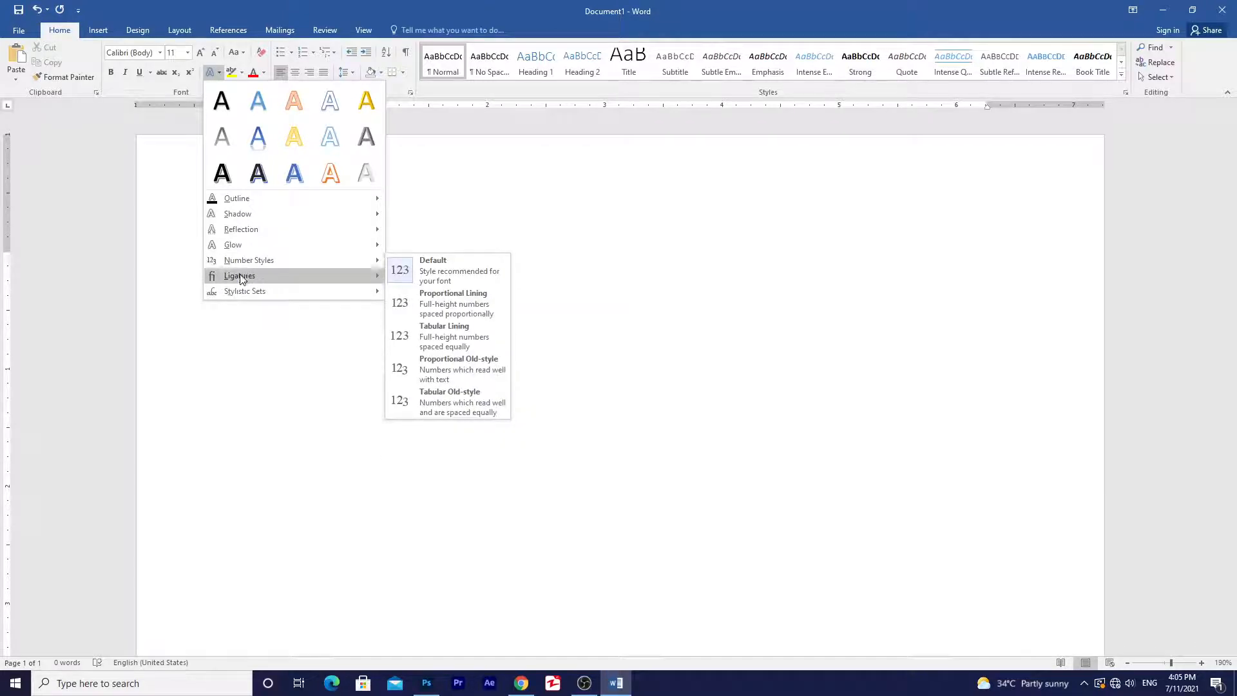
mouse_move(243, 281)
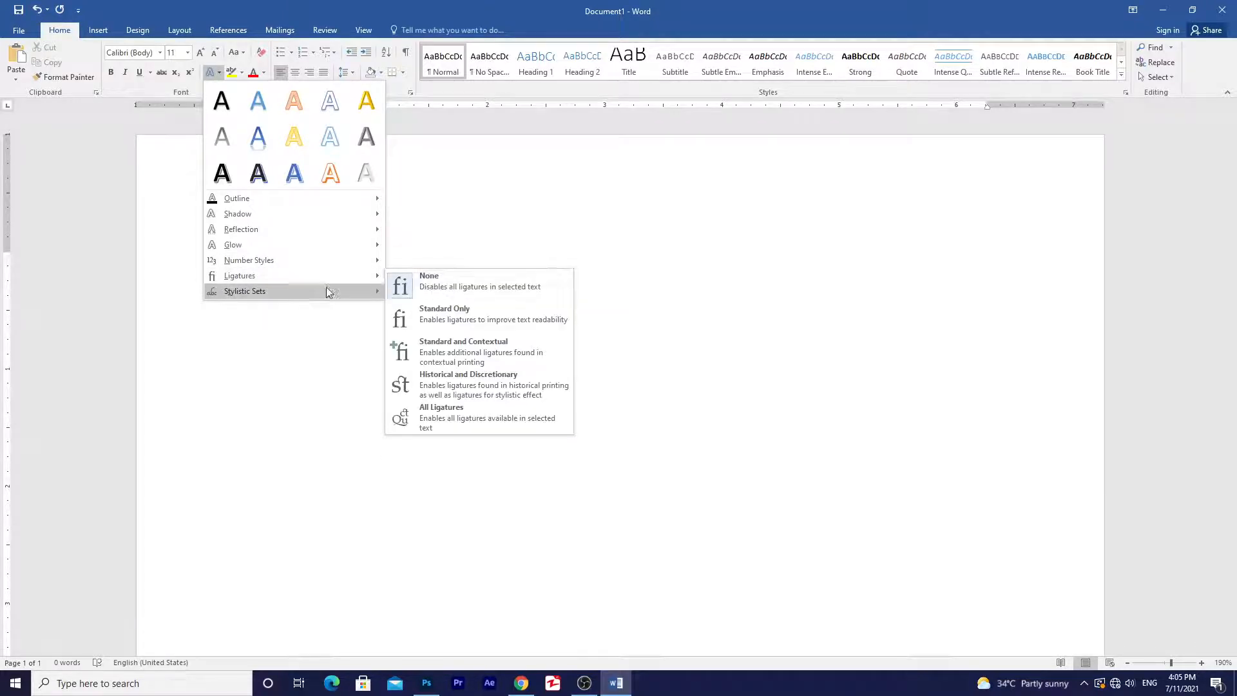
mouse_move(304, 291)
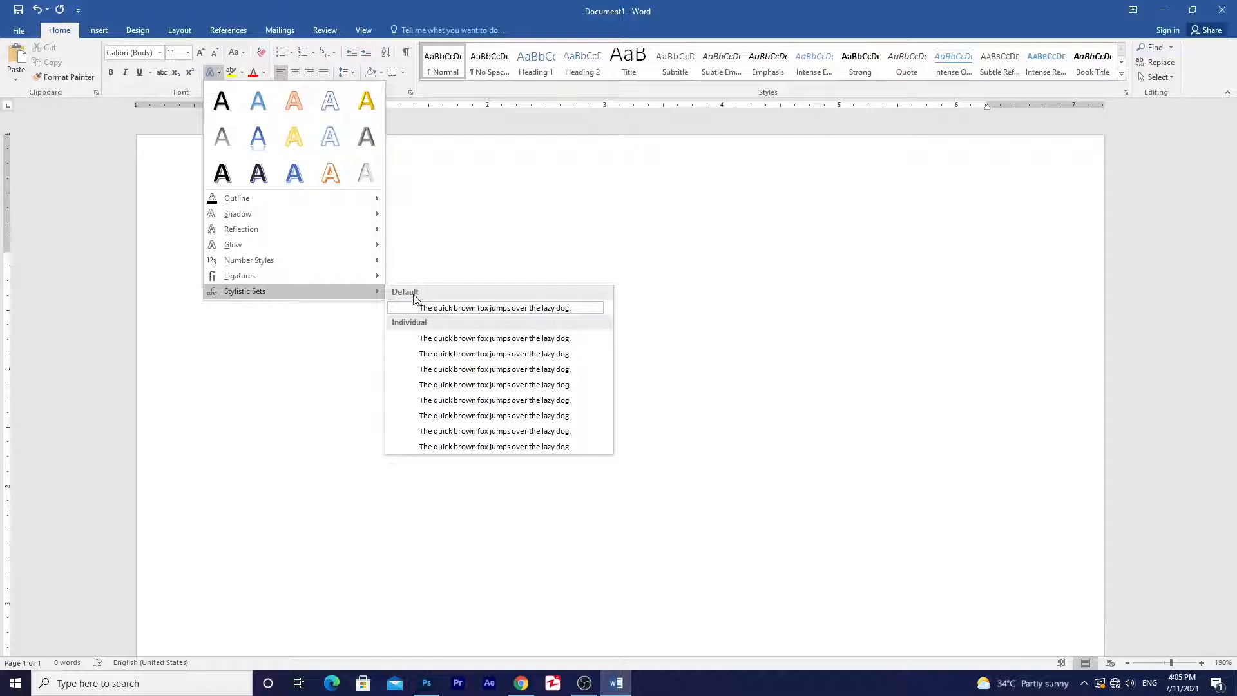
left_click(317, 7)
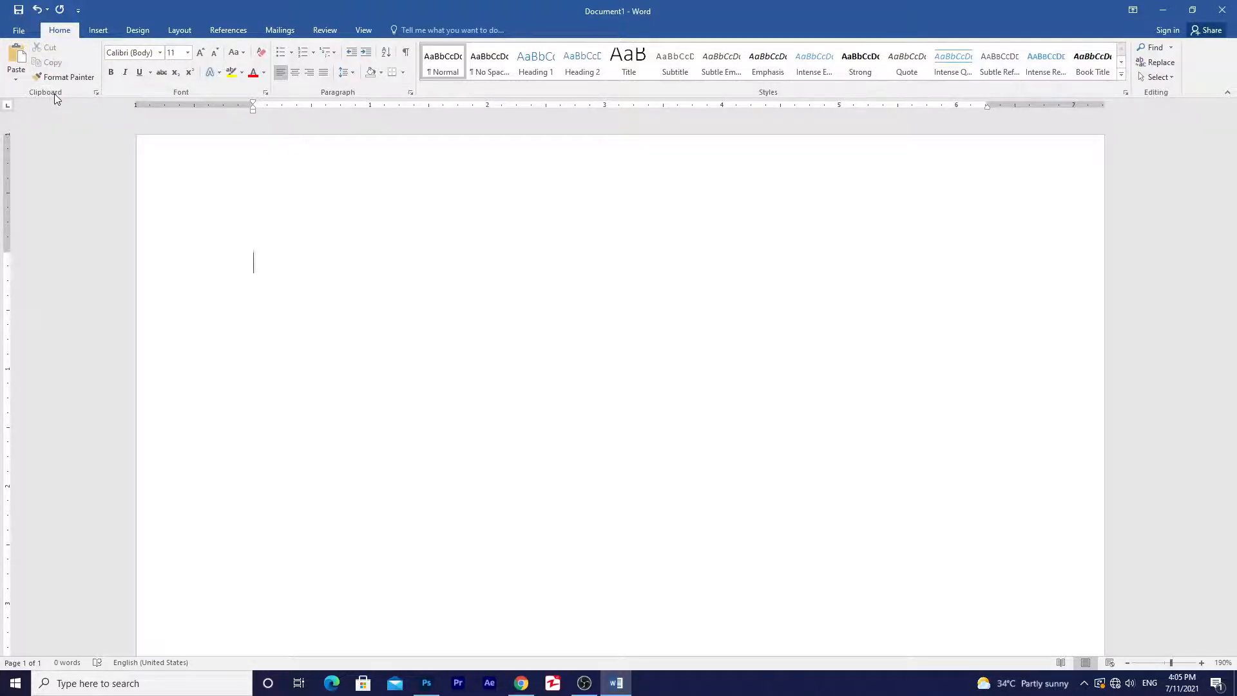
Step: Circle the Clipboard, Font, Paragraph, Styles and Editing group names in live drawing mode, and exit the drawing mode
key("ctrl+alt+d")
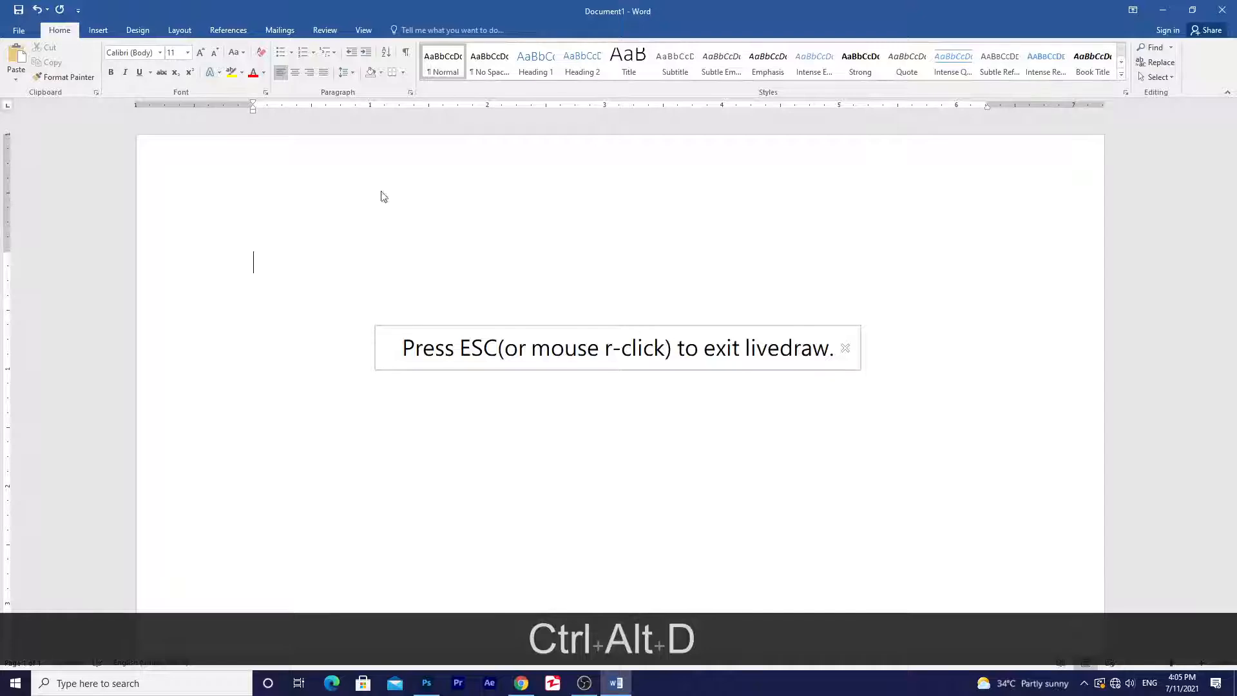
left_click(845, 349)
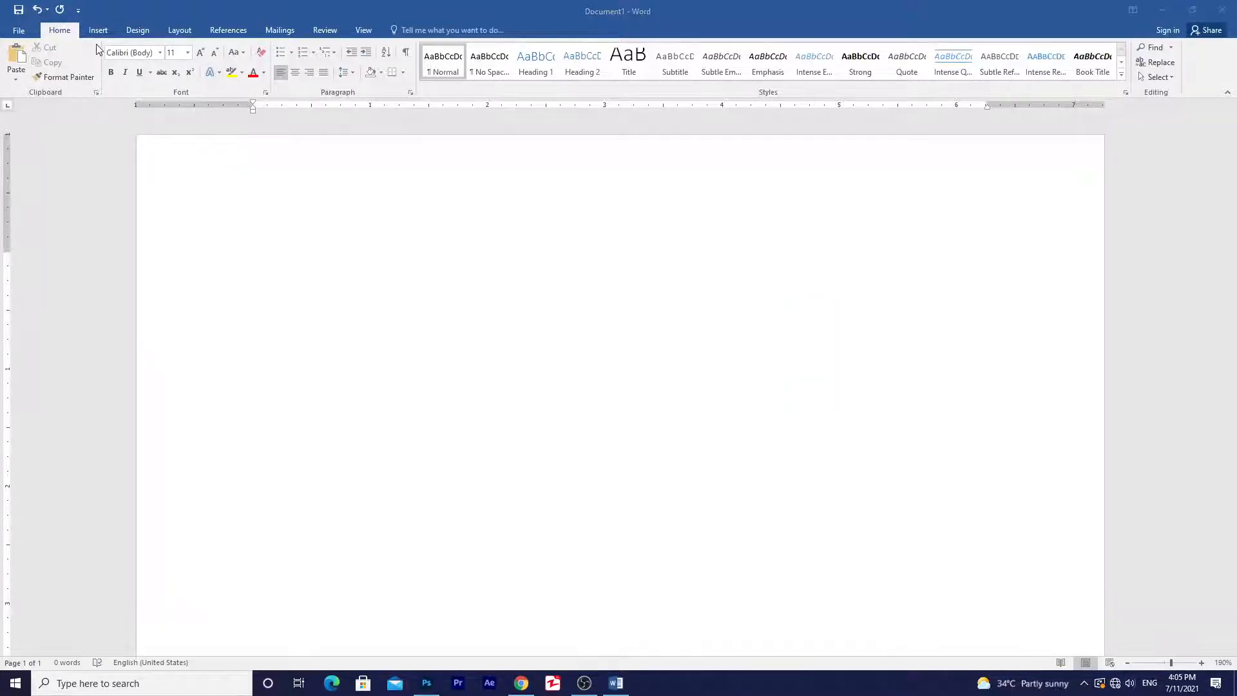
mouse_move(60, 83)
left_mouse_down()
mouse_move(32, 86)
mouse_move(63, 111)
mouse_move(56, 83)
left_mouse_up()
mouse_move(181, 80)
left_mouse_down()
mouse_move(193, 98)
mouse_move(175, 73)
left_mouse_up()
left_click_drag(344, 82, 327, 83)
left_click_drag(784, 88, 785, 87)
mouse_move(1175, 86)
left_mouse_down()
mouse_move(1131, 107)
mouse_move(1175, 100)
mouse_move(1174, 88)
left_mouse_up()
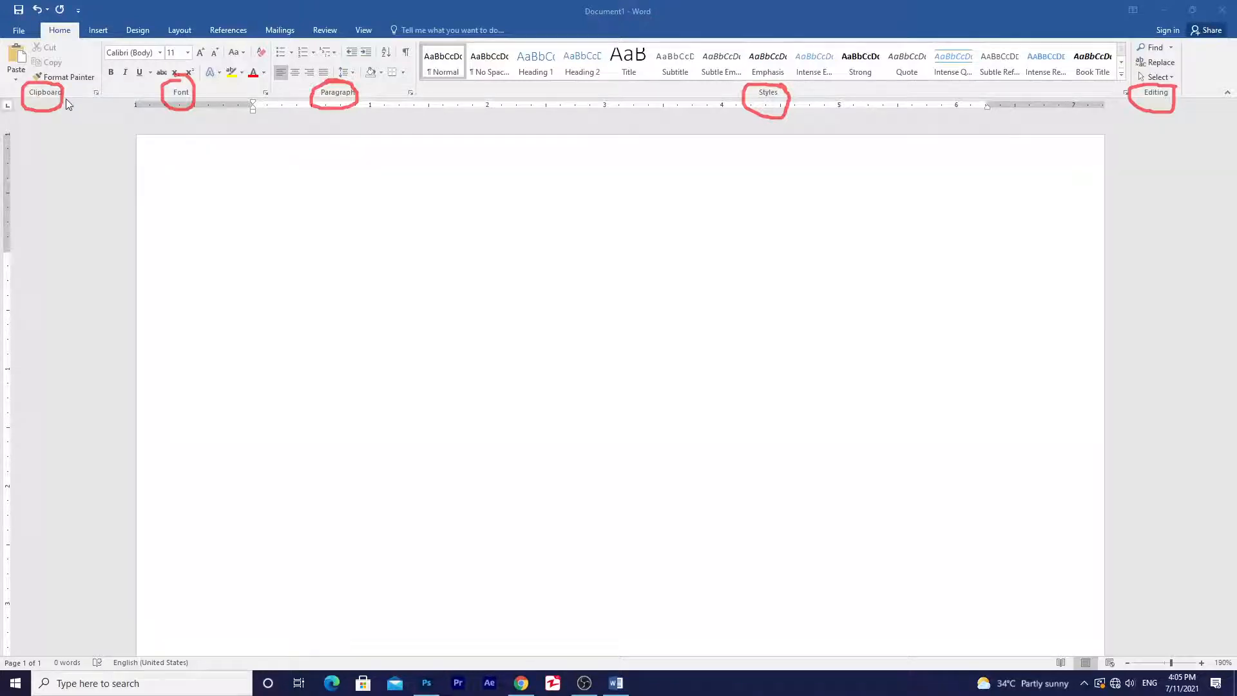
left_click_drag(65, 100, 80, 101)
left_click_drag(203, 44, 286, 39)
key("Escape")
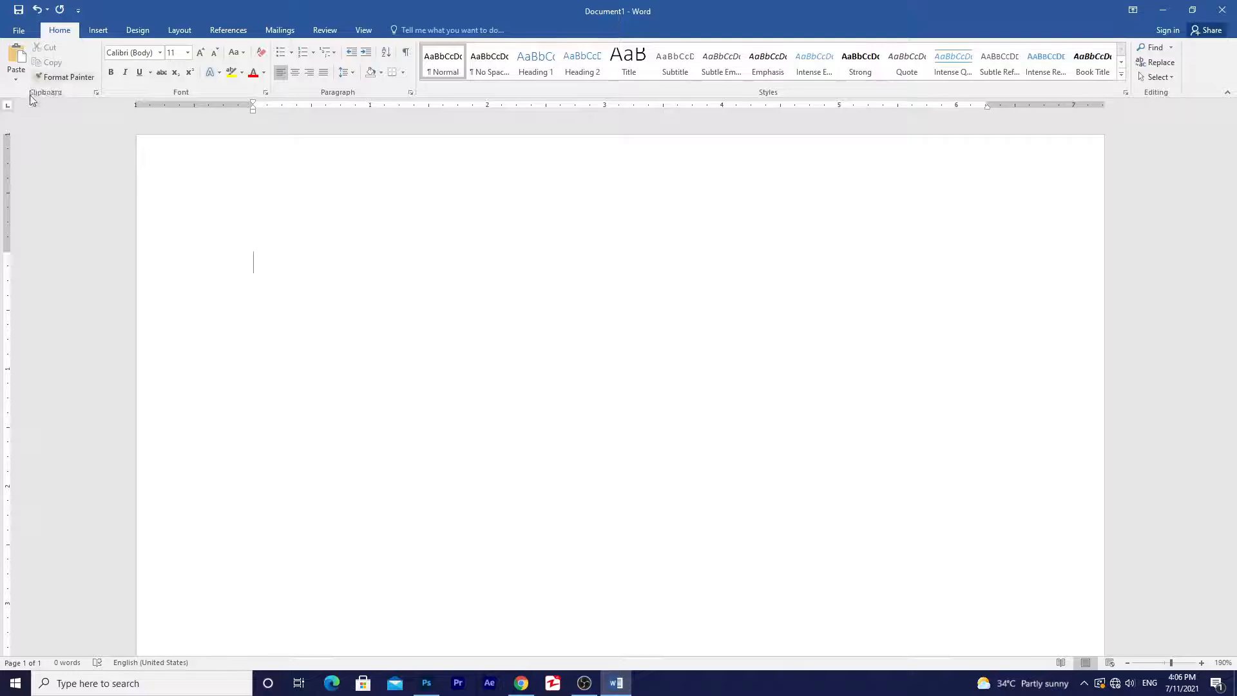
Step: Magnify the screen to 200% with Magnifier, and enter the sample text fsdfdfddsfd in the document
key("super+KP_Add")
key("super+KP_Add")
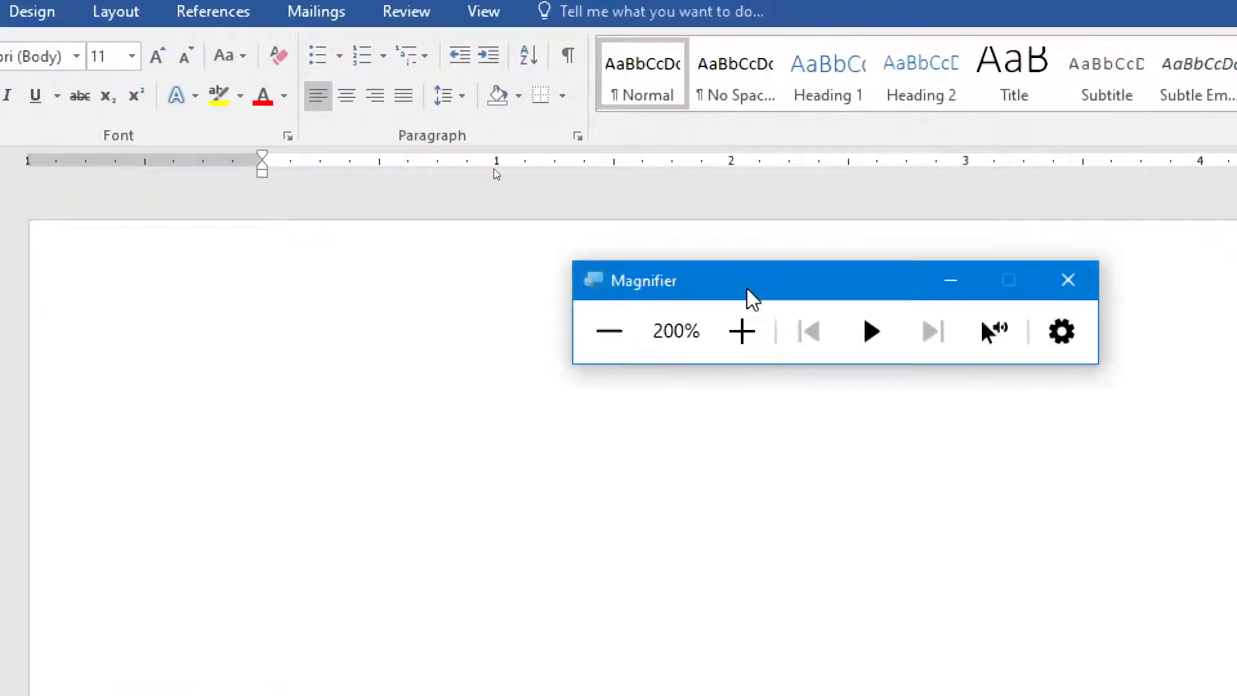
left_click(954, 283)
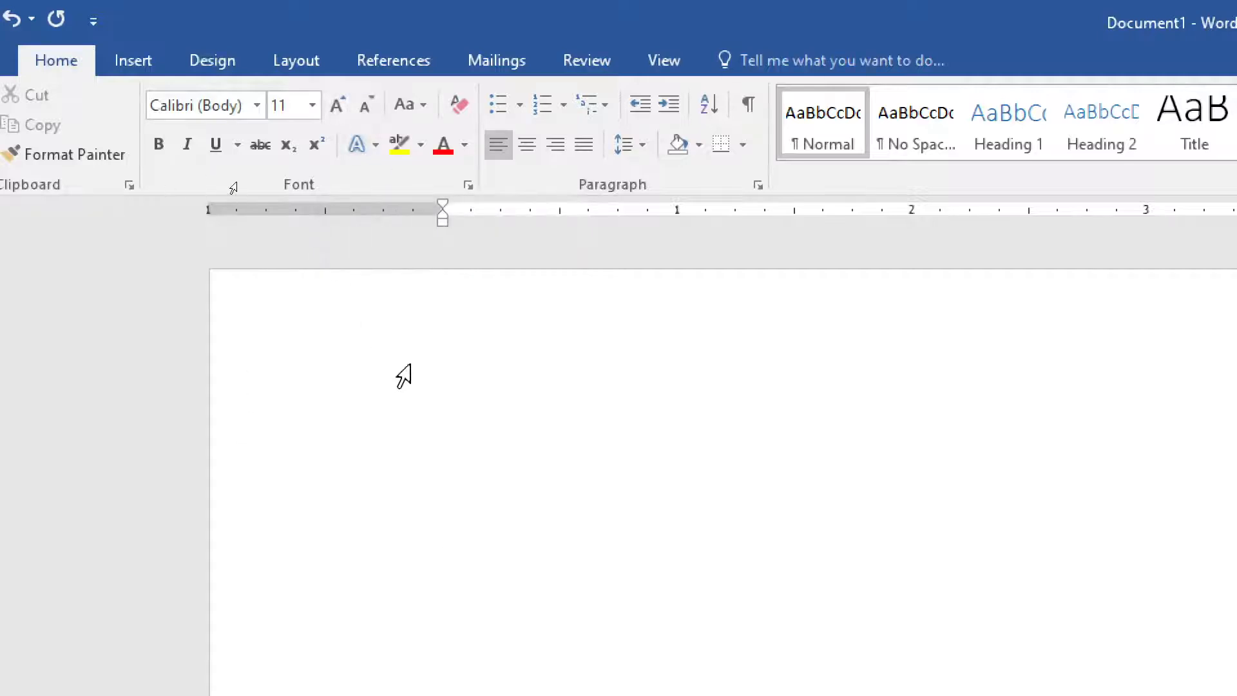
left_click(604, 356)
type("fsdfdfddsfd")
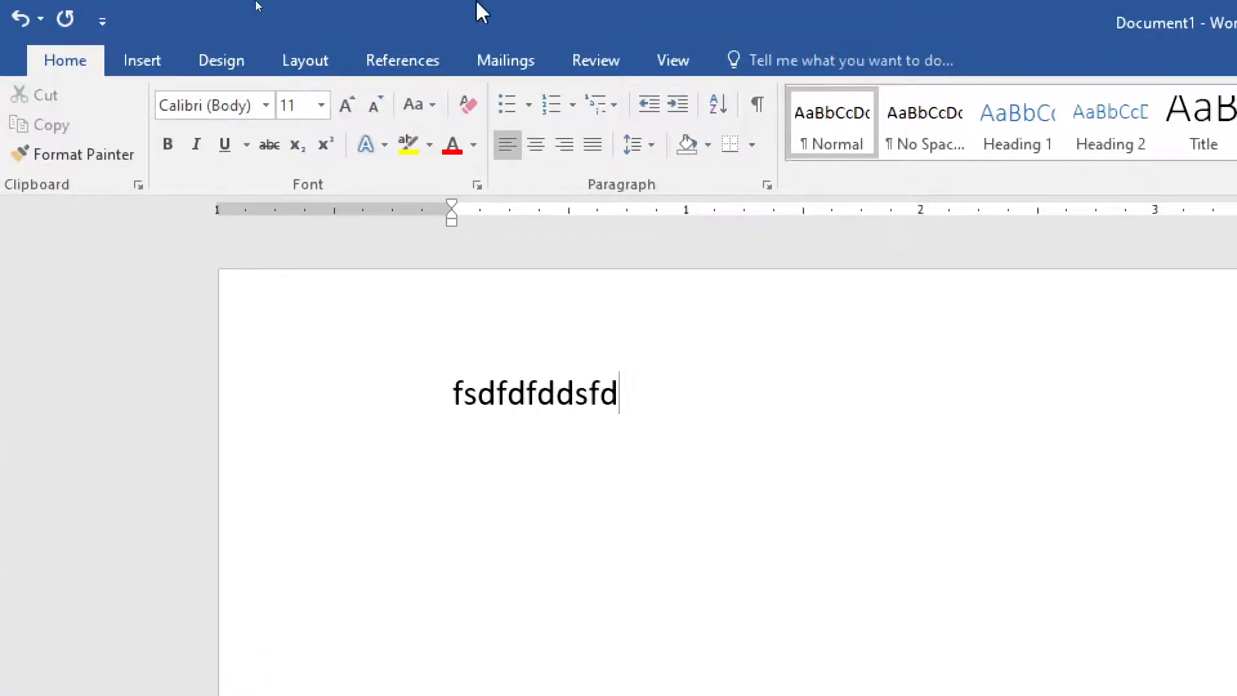
Step: Grow the font of the sample text fsdfdfddsfd stepwise to 18 pt, and shrink it to 14 pt
left_click_drag(654, 400, 400, 403)
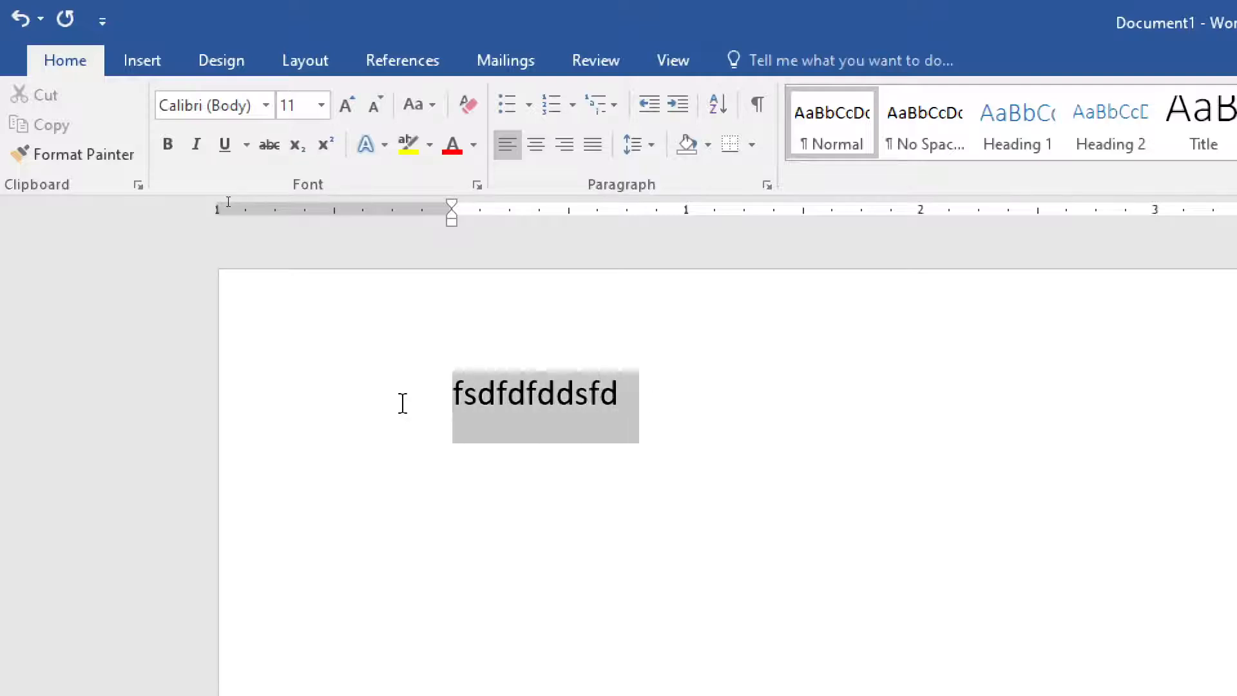
left_click(346, 101)
left_click(346, 100)
left_click(346, 101)
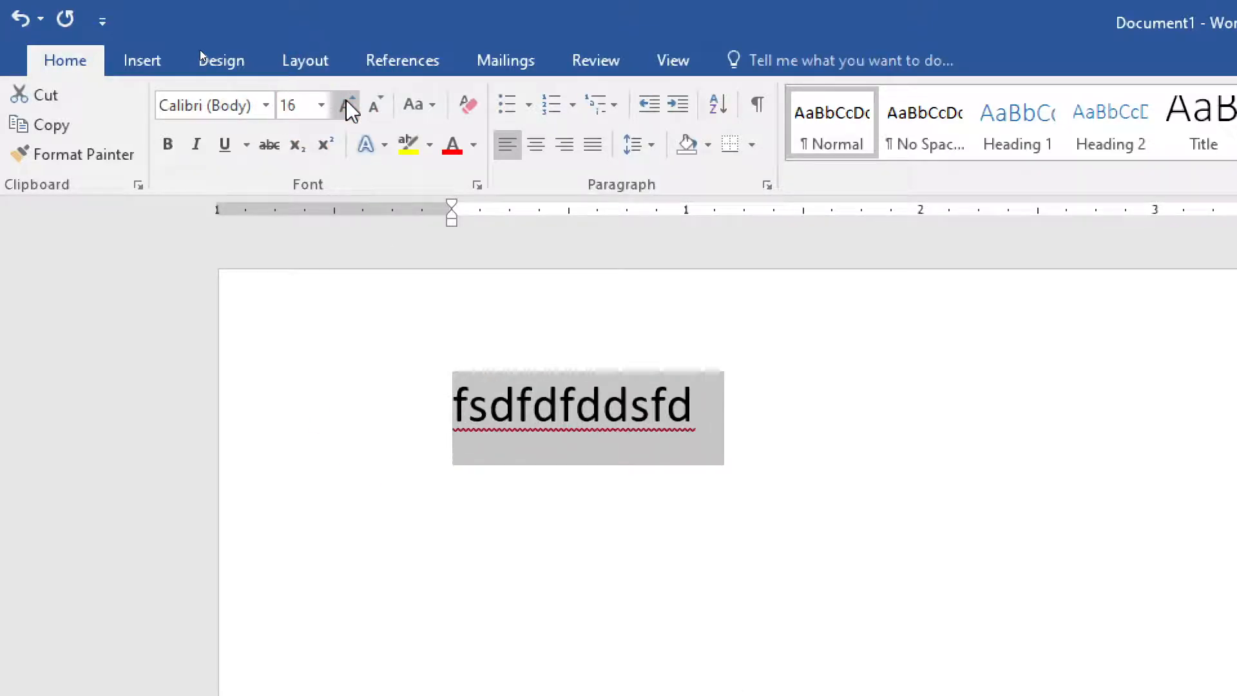
left_click(346, 100)
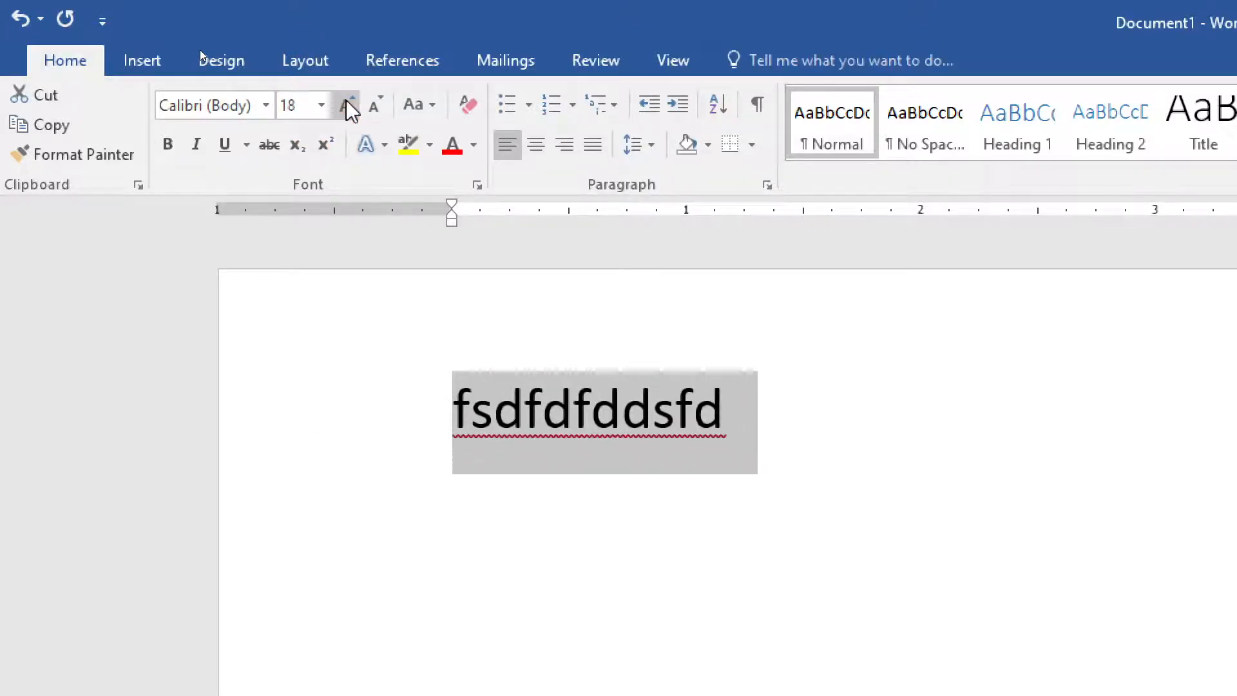
left_click(377, 107)
left_click(377, 106)
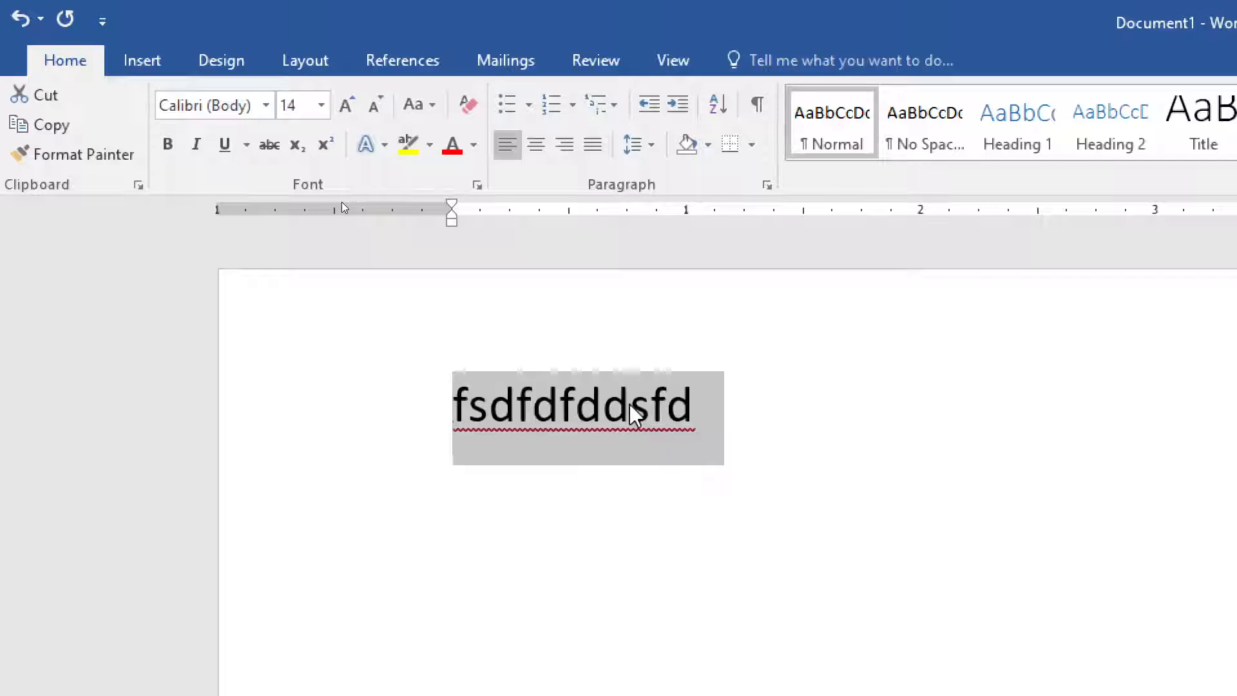
Step: Enlarge the selected sample text stepwise to 22 pt, and reduce it to 14 pt again
key("ctrl+shift+period")
key("ctrl+shift+period")
key("ctrl+shift+period")
key("ctrl+shift+period")
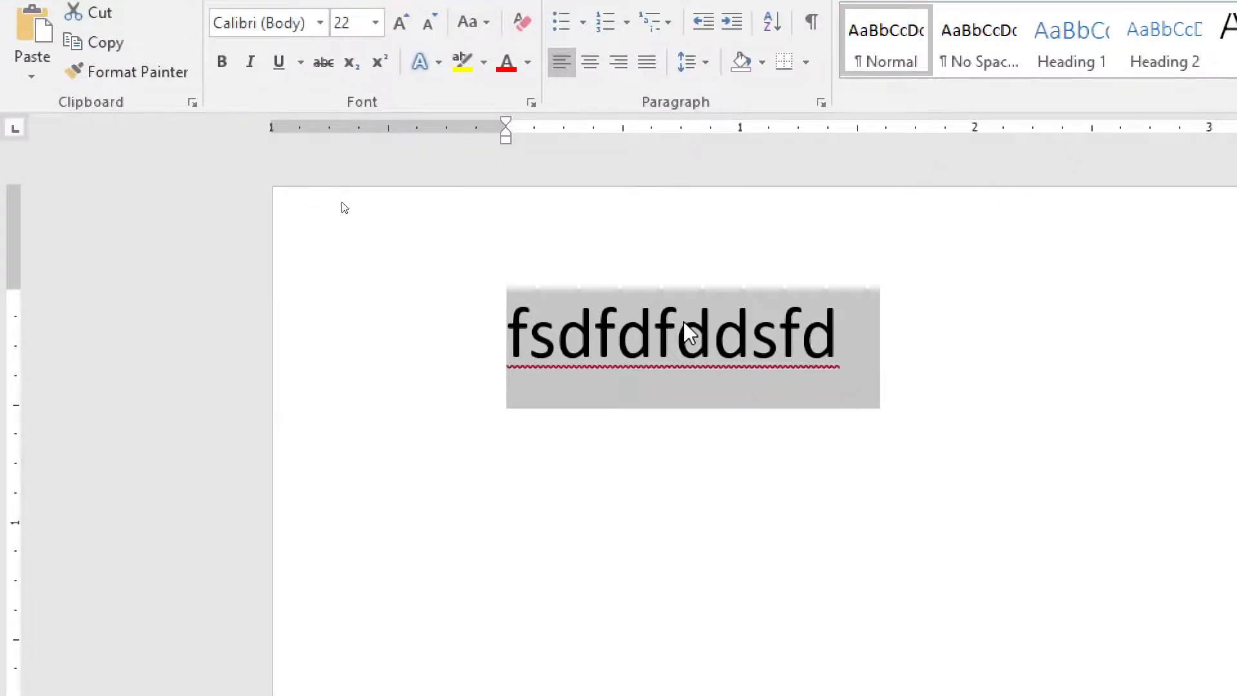
key("ctrl+shift+comma")
key("ctrl+shift+comma")
key("ctrl+shift+comma")
key("ctrl+shift+comma")
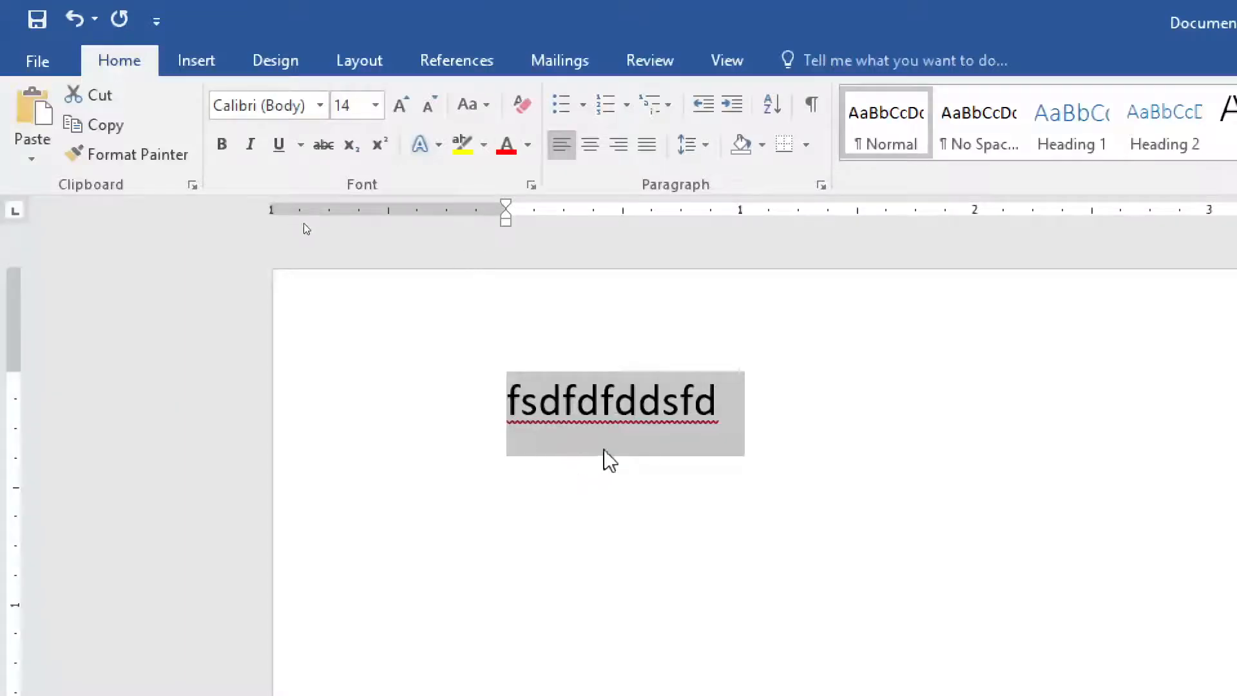
left_click(488, 104)
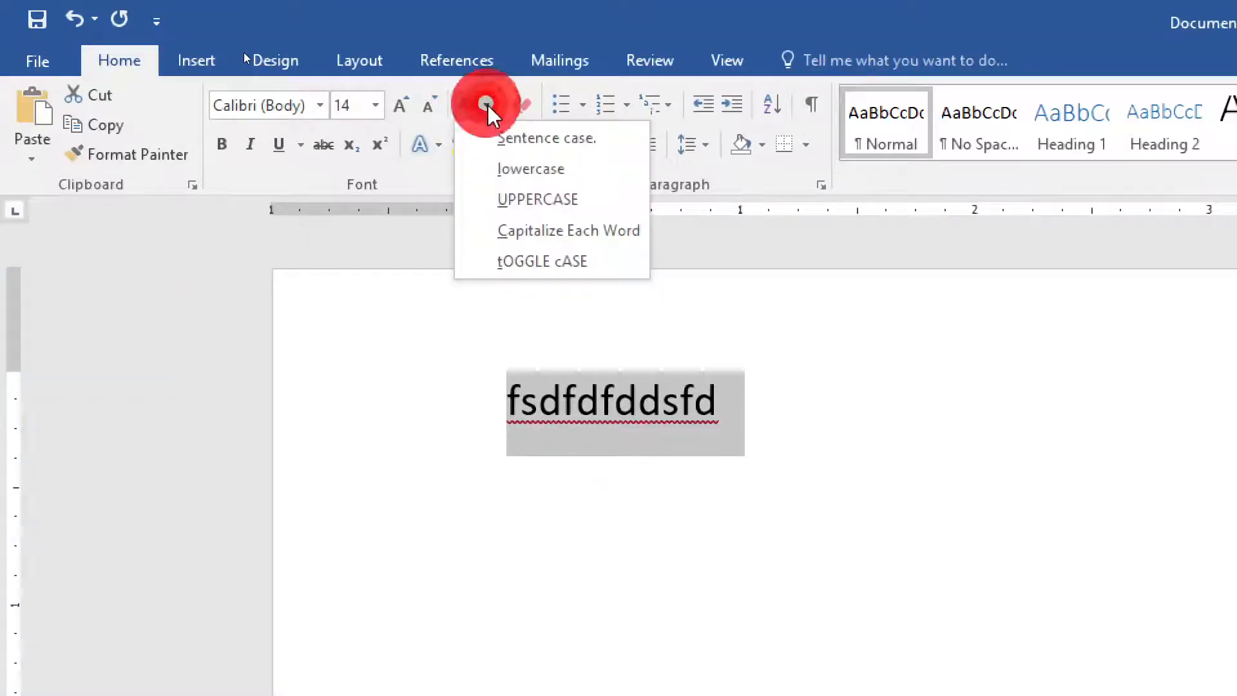
left_click(488, 106)
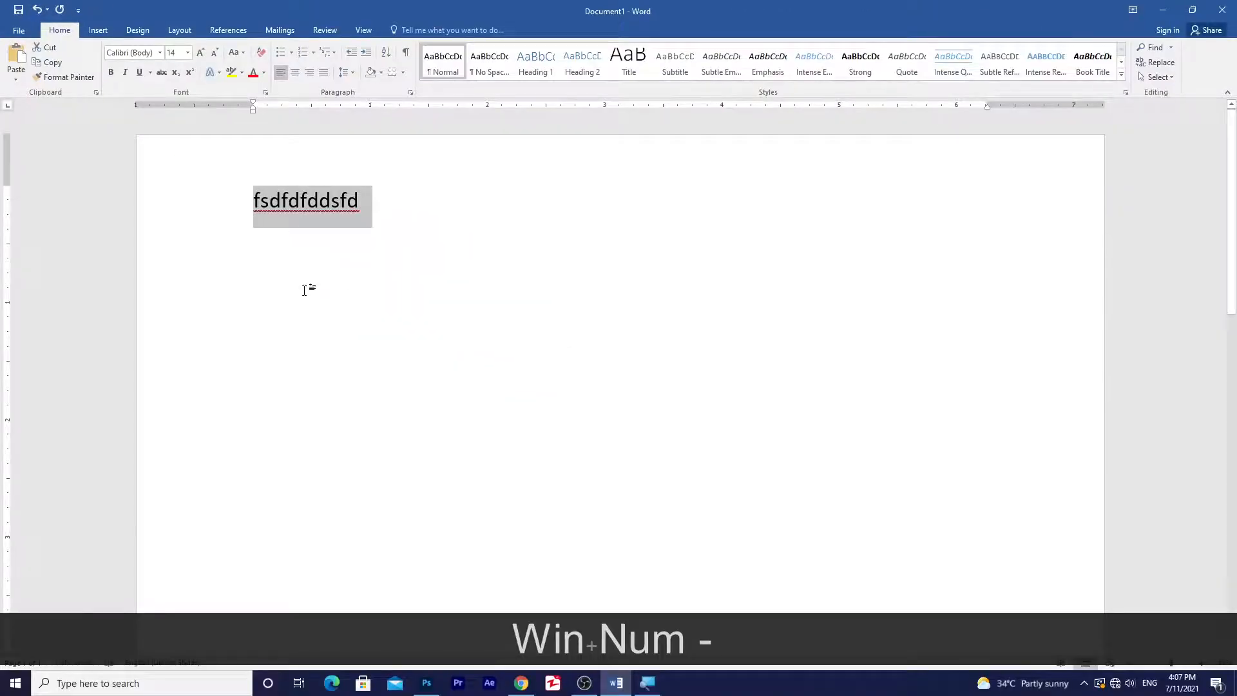
Step: Delete the sample text fsdfdfddsfd from the document
left_click(409, 294)
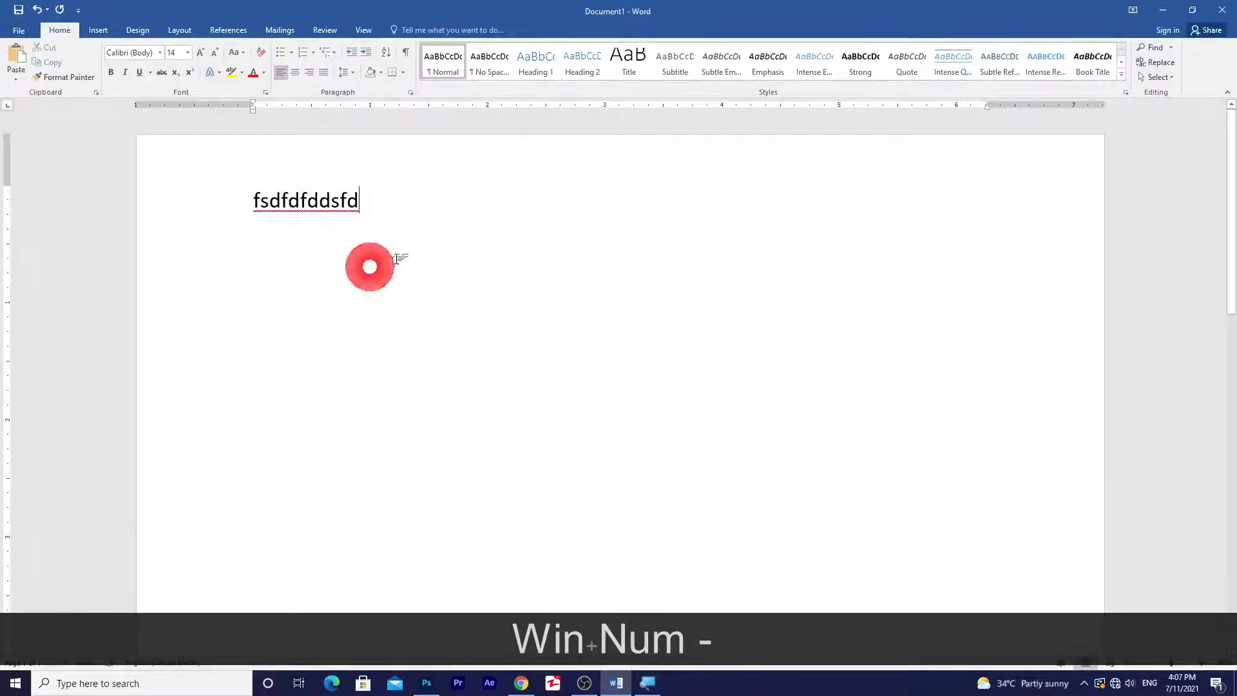
left_click_drag(425, 239, 248, 223)
key("Delete")
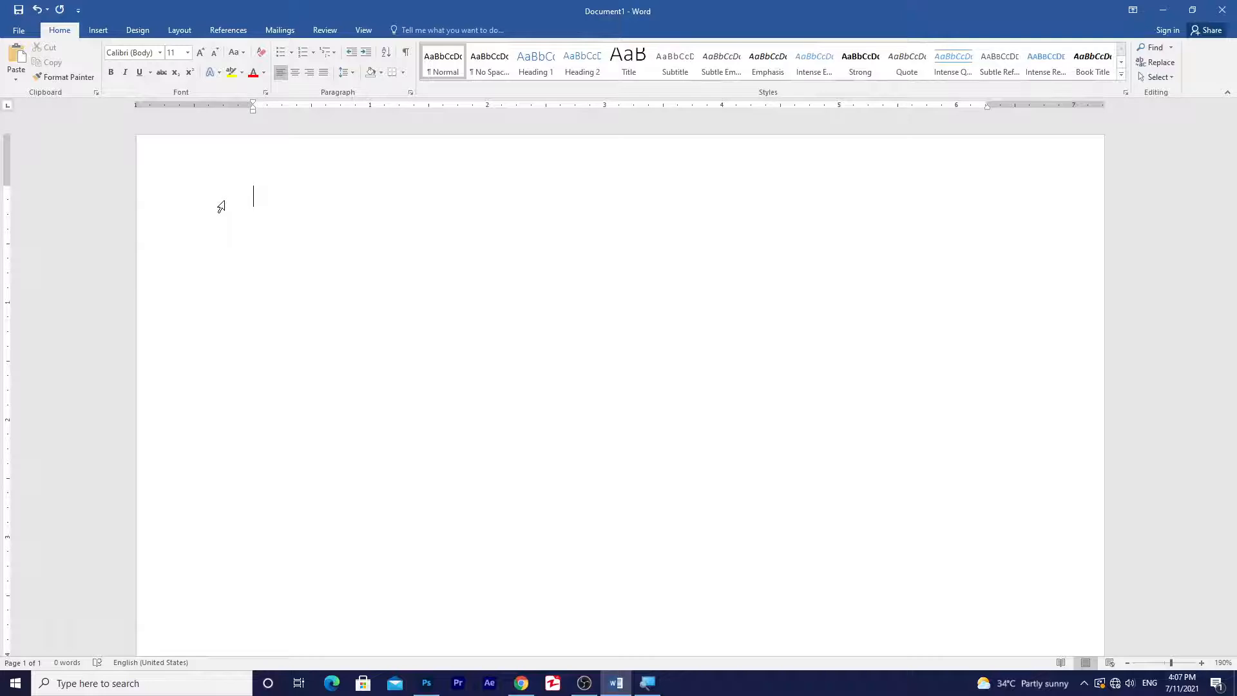
Step: Generate five placeholder paragraphs of three sentences each with the formula =rand(5,3)
type("=")
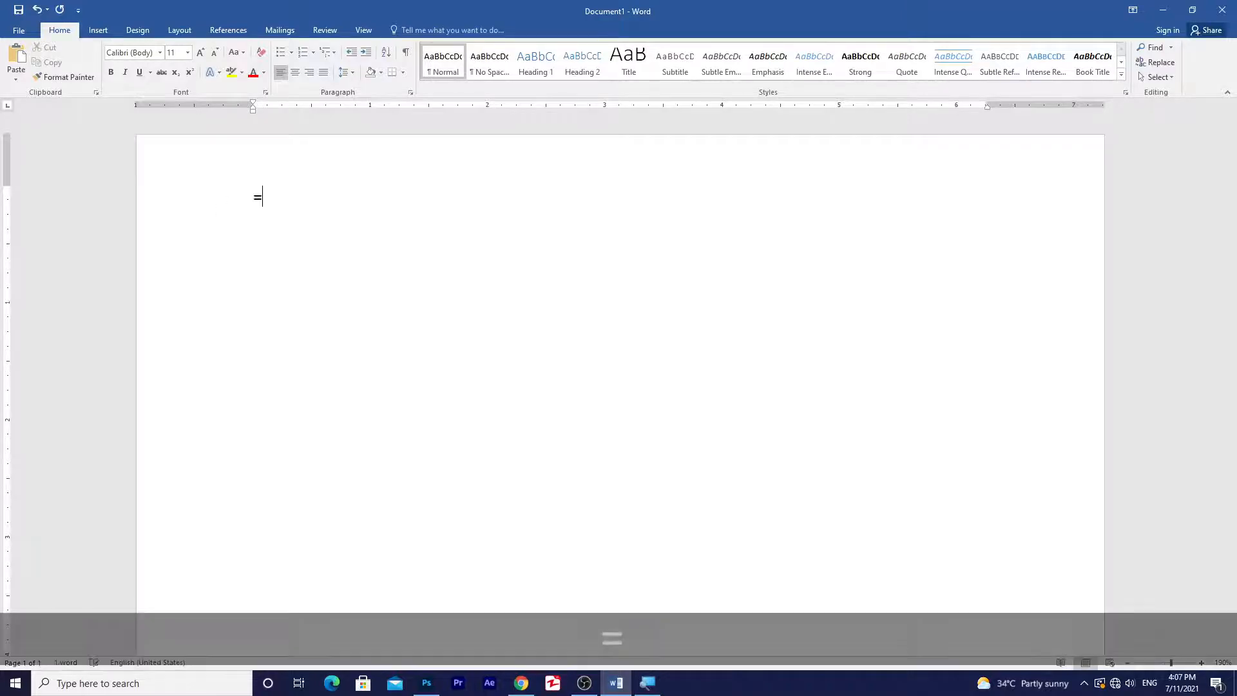
type("rand(")
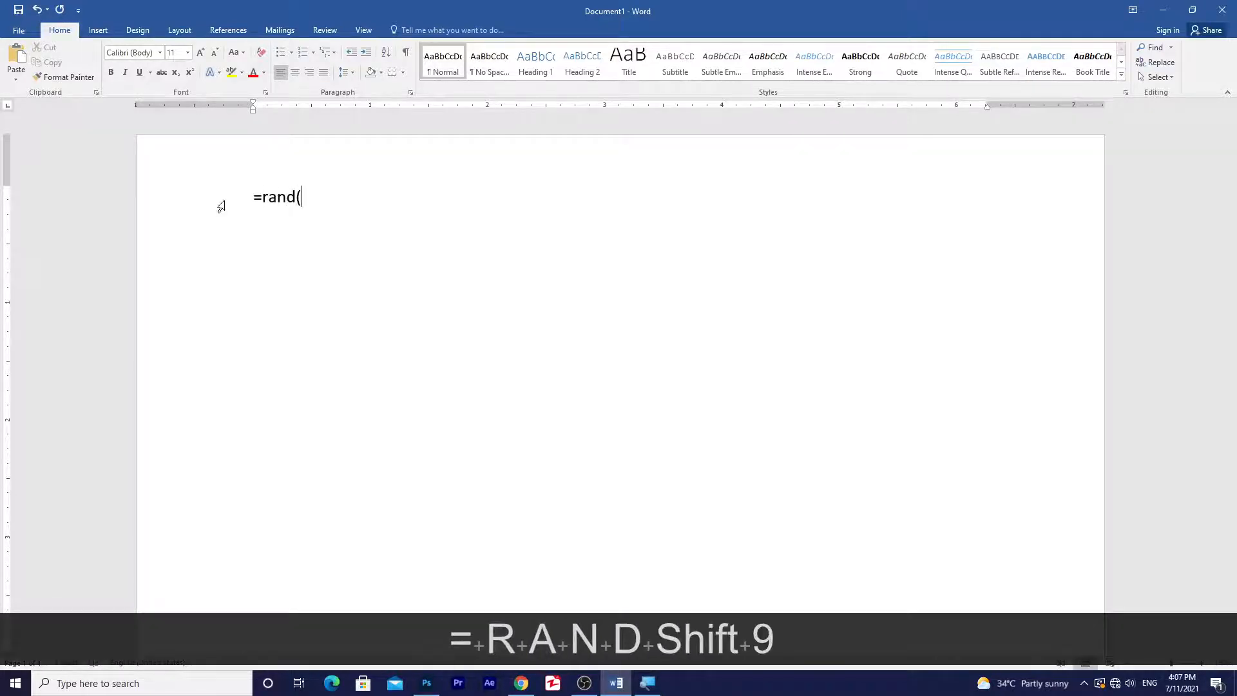
type("5,)")
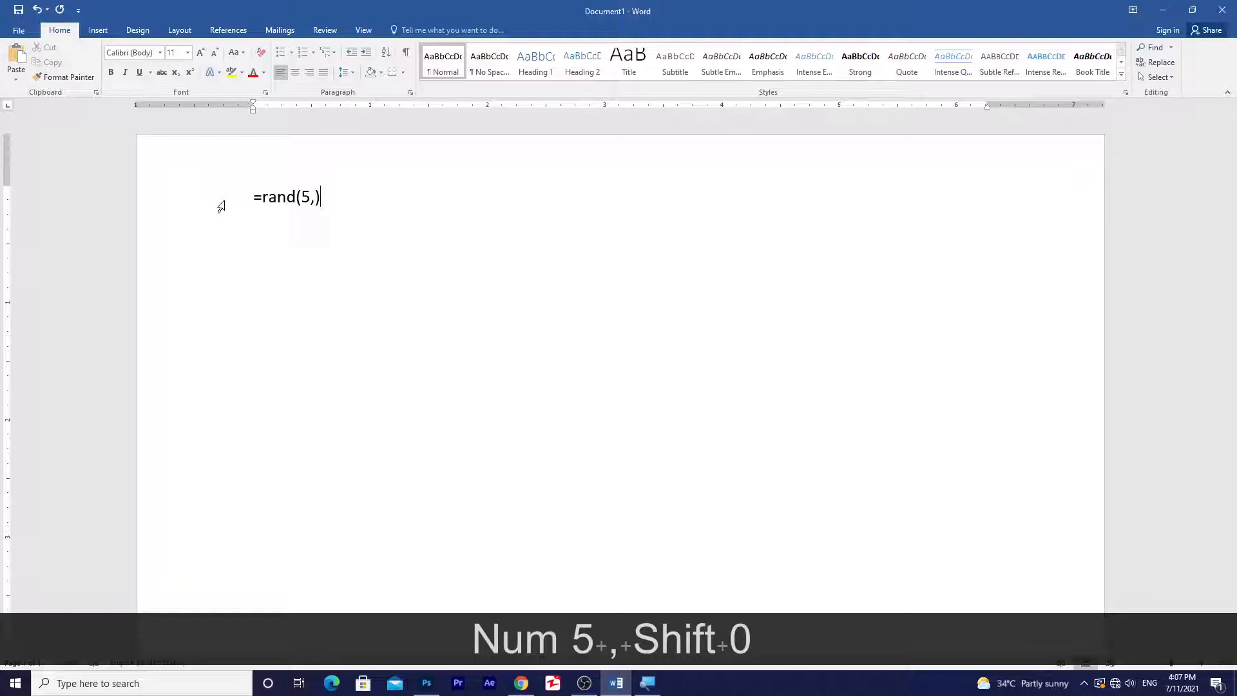
key("BackSpace")
type("3)")
key("Return")
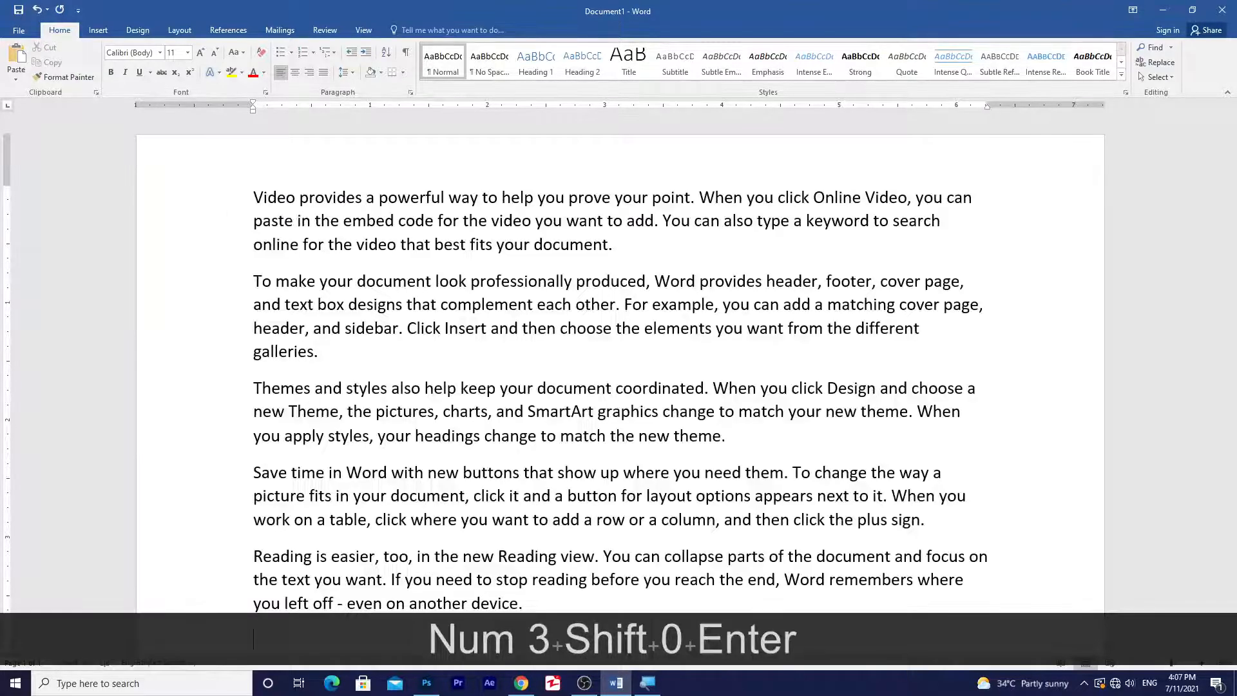
Step: Justify all the generated paragraphs and clear the selection
key("ctrl+a")
key("ctrl+j")
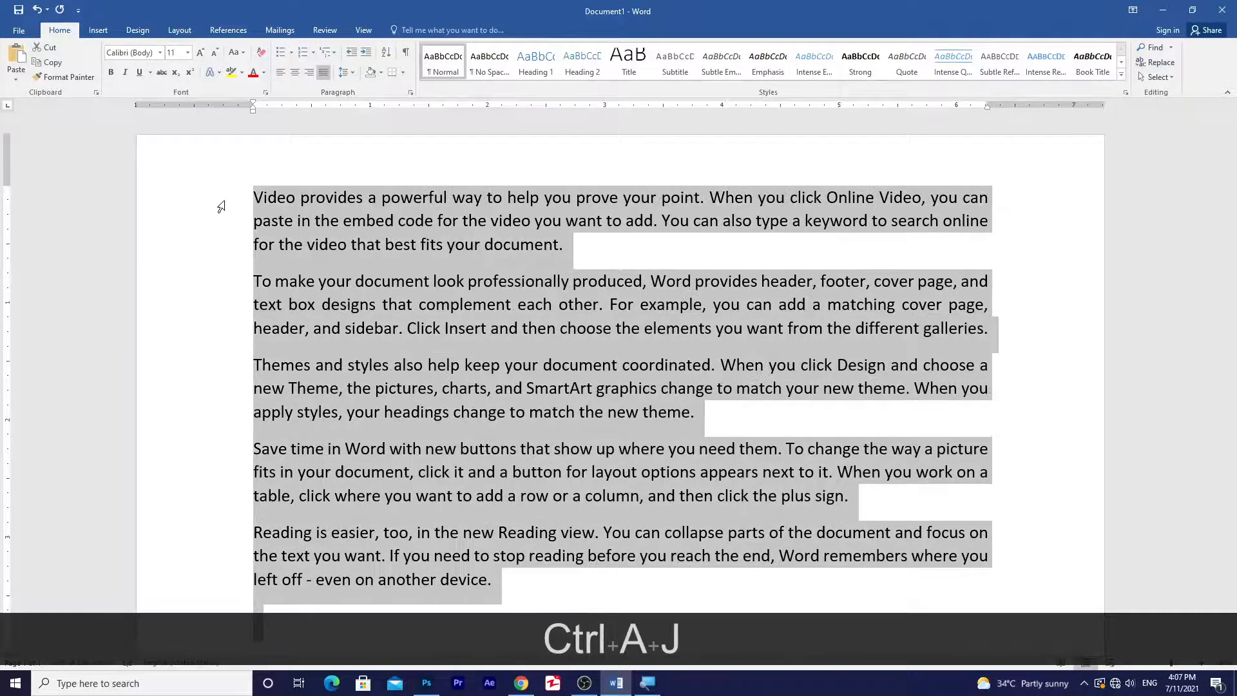
scroll(622, 333, "down", 4)
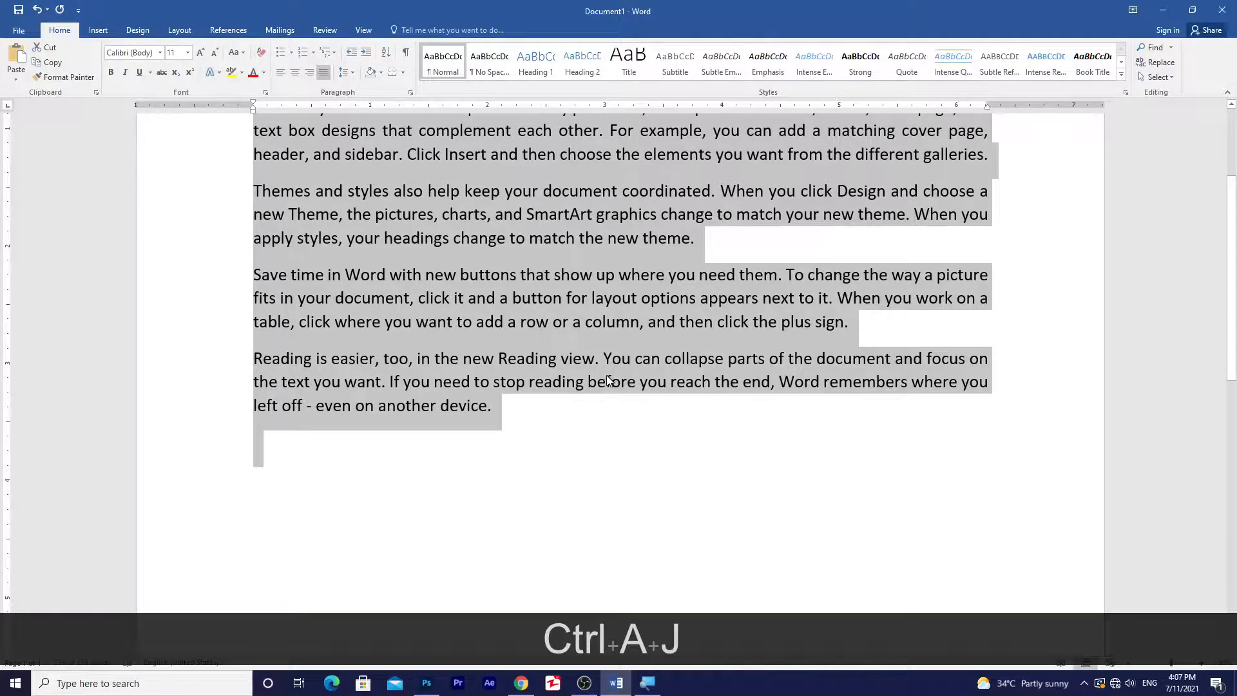
left_click(606, 376)
Step: Examine the five justified paragraphs at 200% zoom, including where the first paragraph ends and the gap below it
left_click_drag(525, 429, 206, 9)
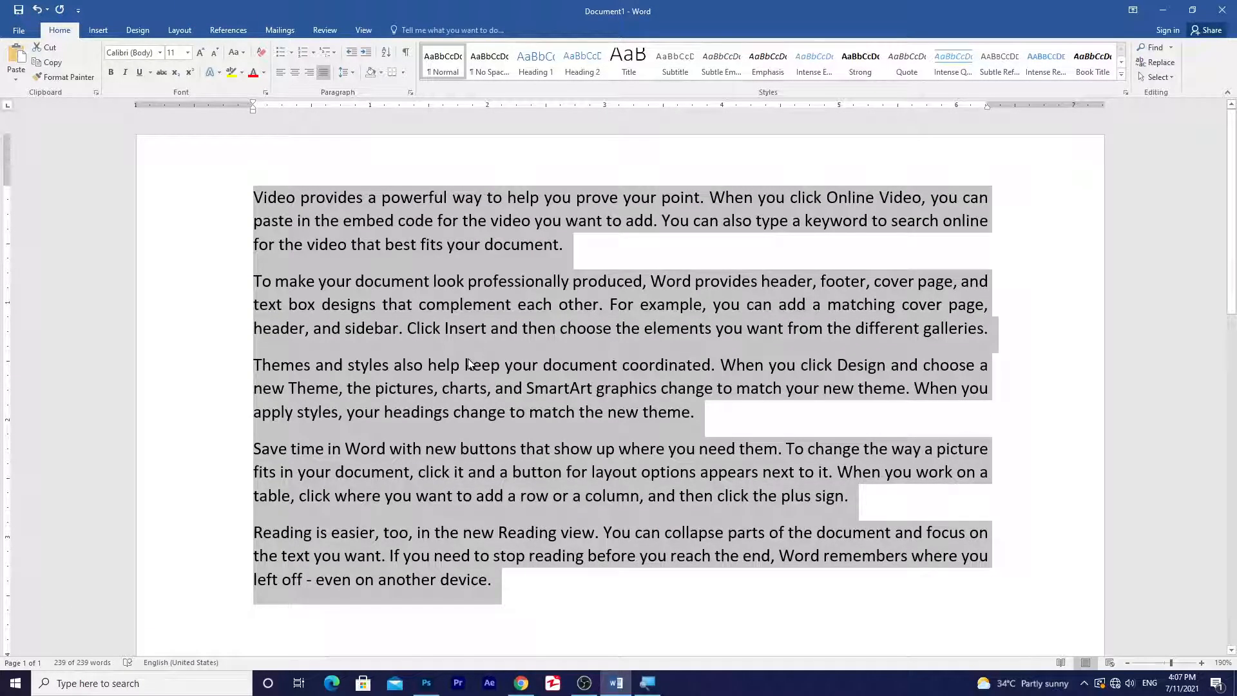
scroll(482, 316, "up", 1)
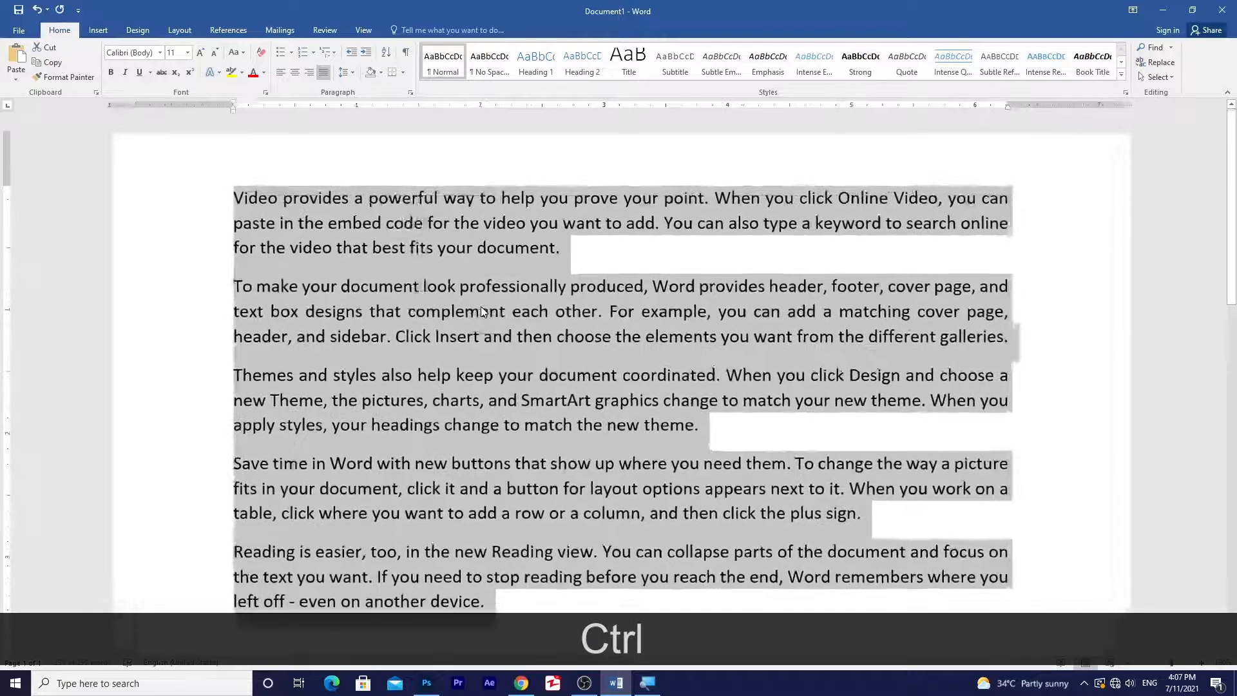
left_click(564, 246)
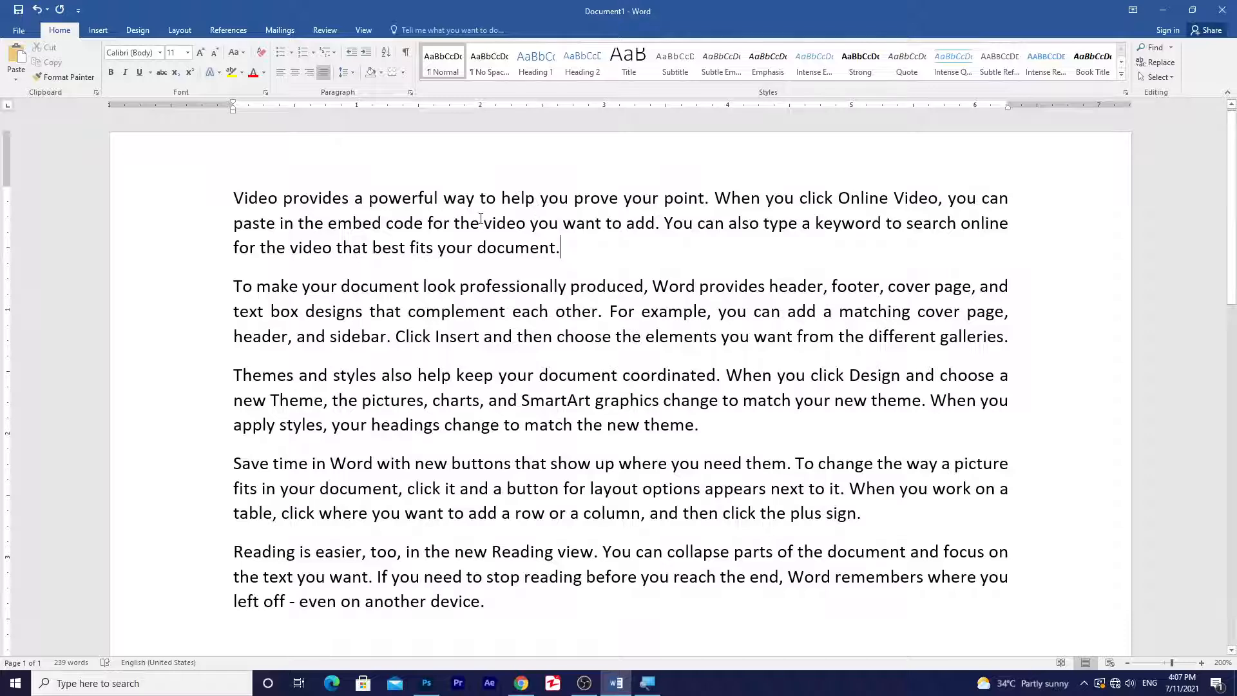
scroll(321, 205, "up", 1)
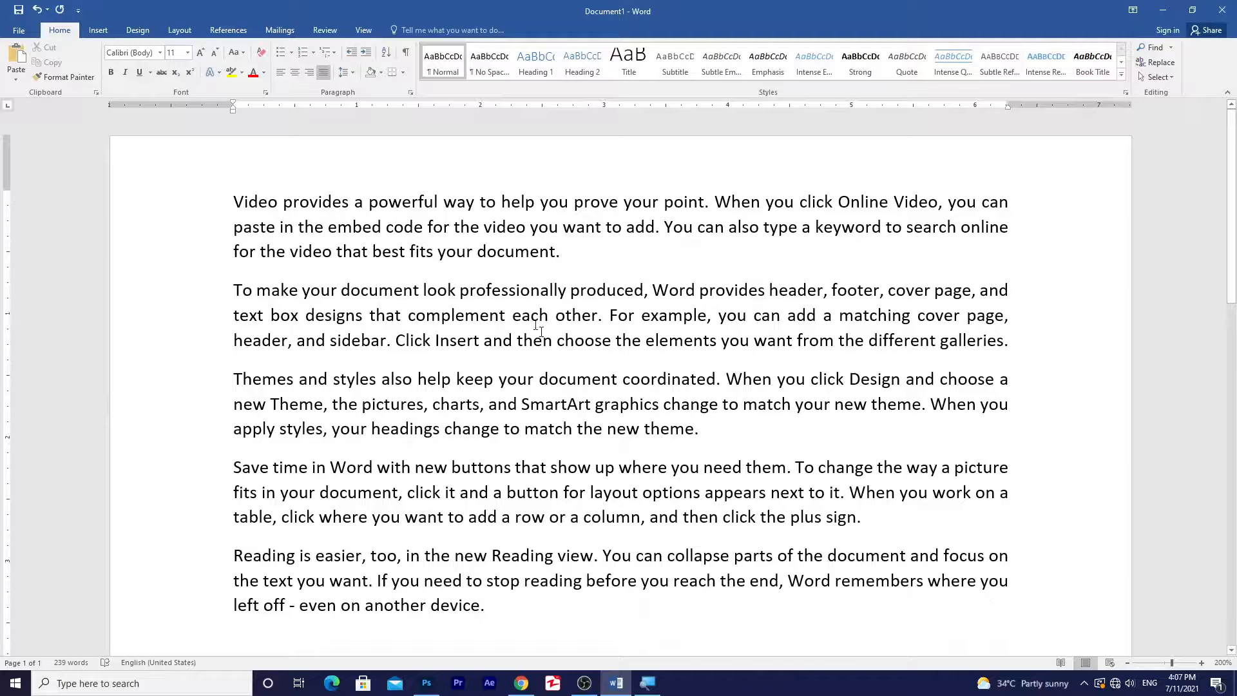
scroll(483, 253, "down", 3, "ctrl")
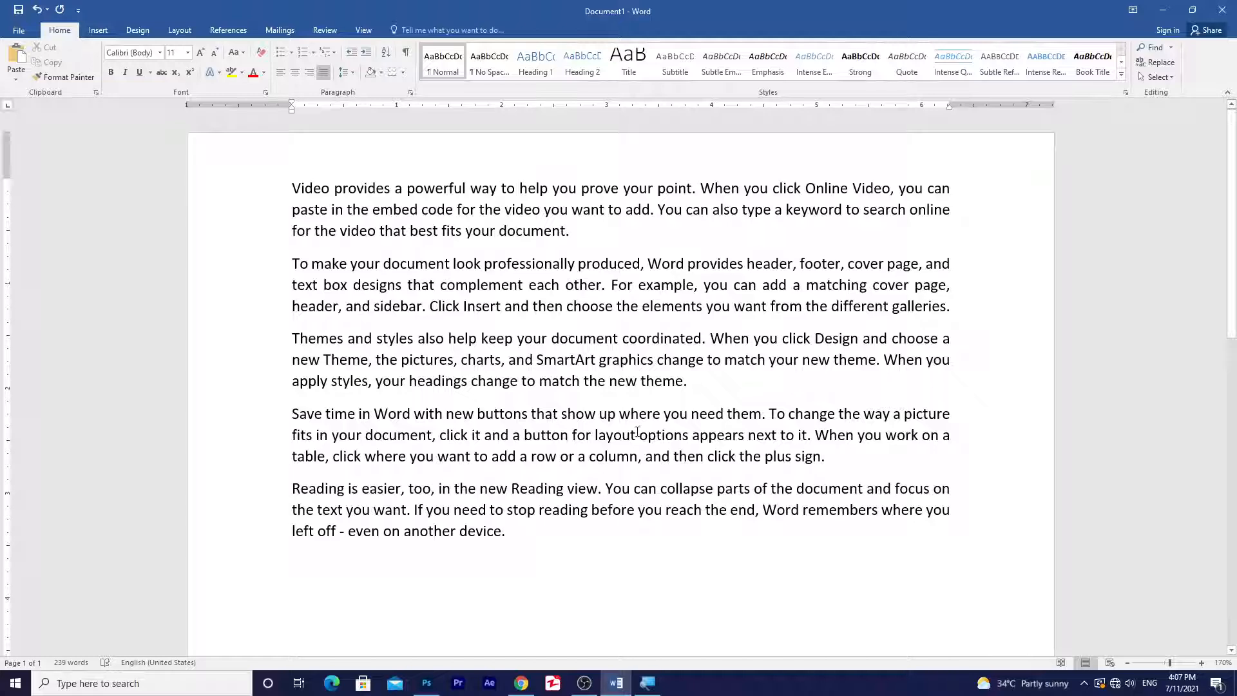
scroll(590, 186, "up", 3, "ctrl")
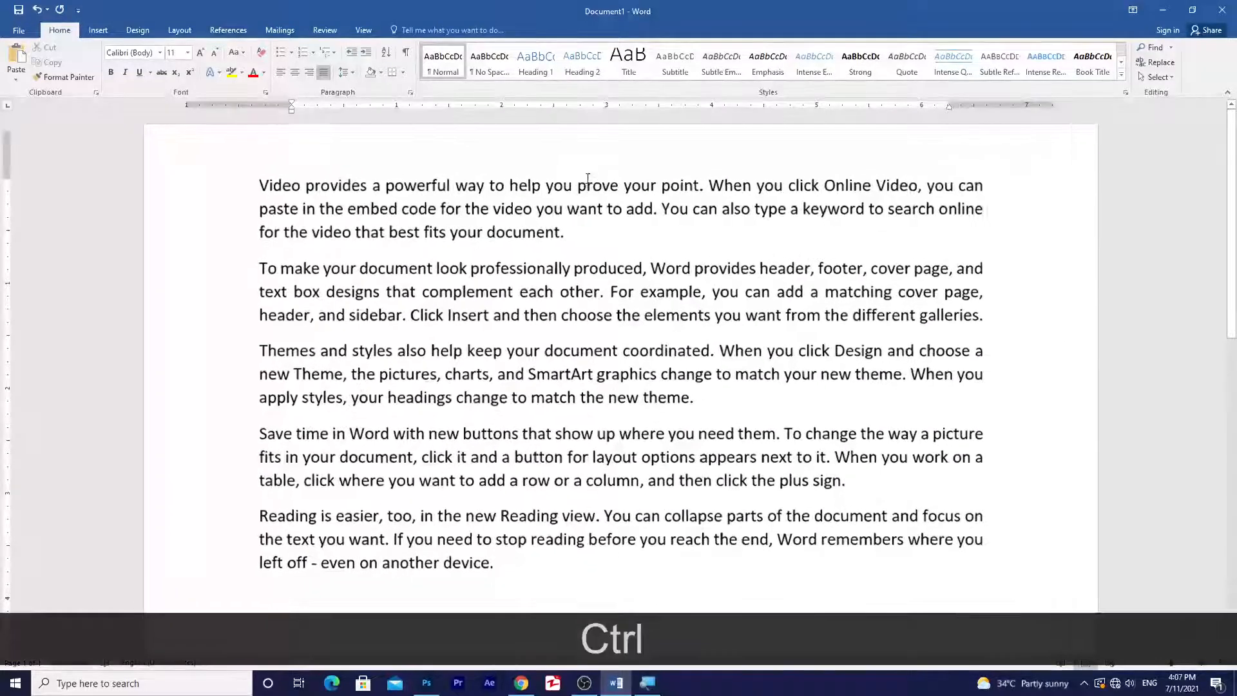
mouse_move(562, 233)
left_mouse_down()
mouse_move(253, 185)
mouse_move(555, 231)
left_mouse_up()
left_click(298, 208)
left_click(558, 232)
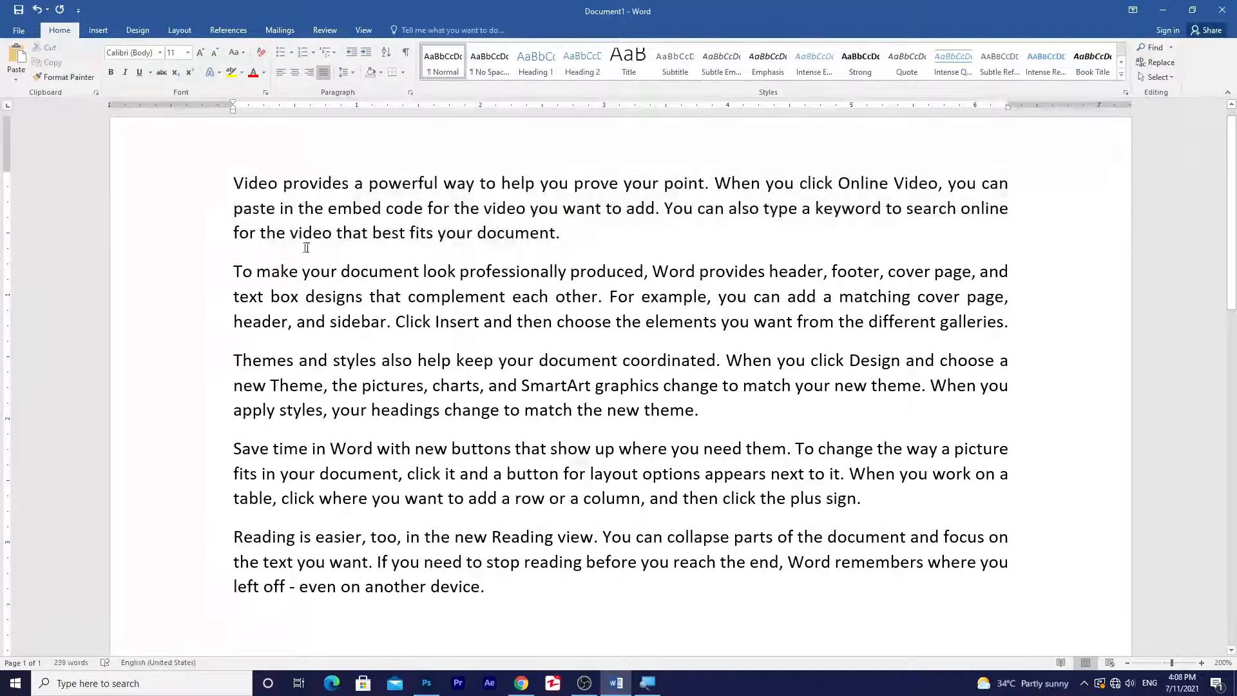
left_click_drag(260, 248, 353, 239)
left_click(351, 239)
Step: Mark the line spacing in the first paragraph and the gap before the second in live drawing mode, and exit the mode
key("ctrl+alt+d")
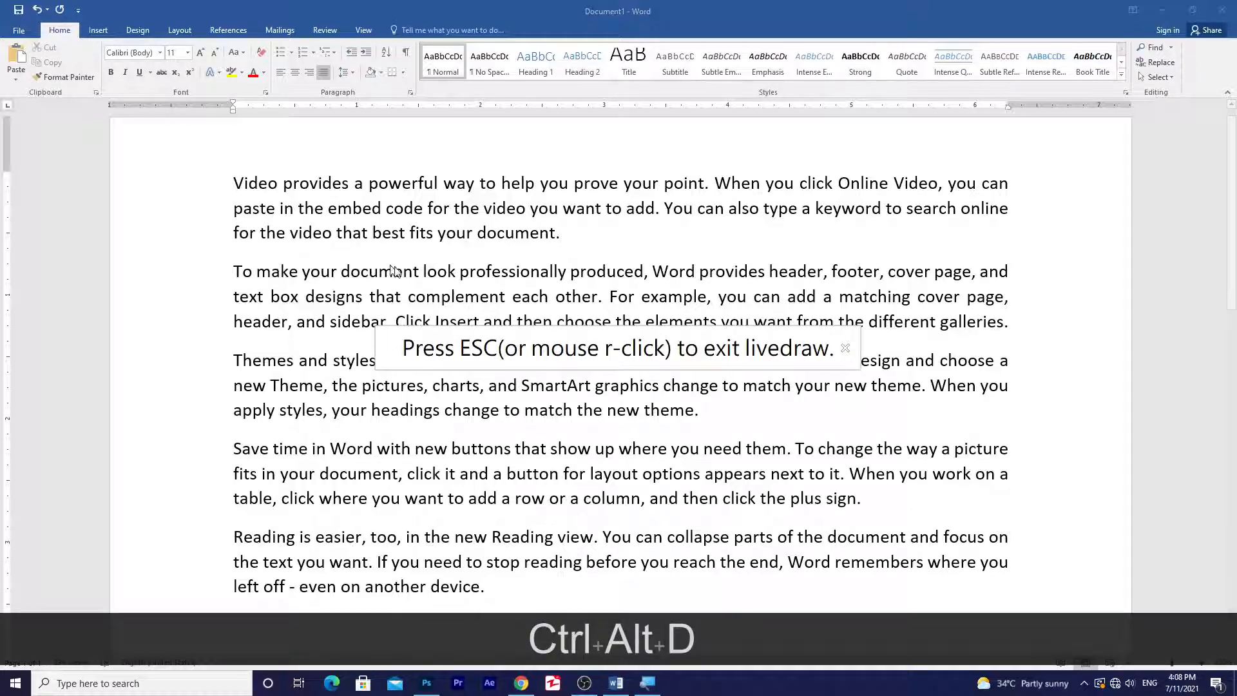
left_click(847, 349)
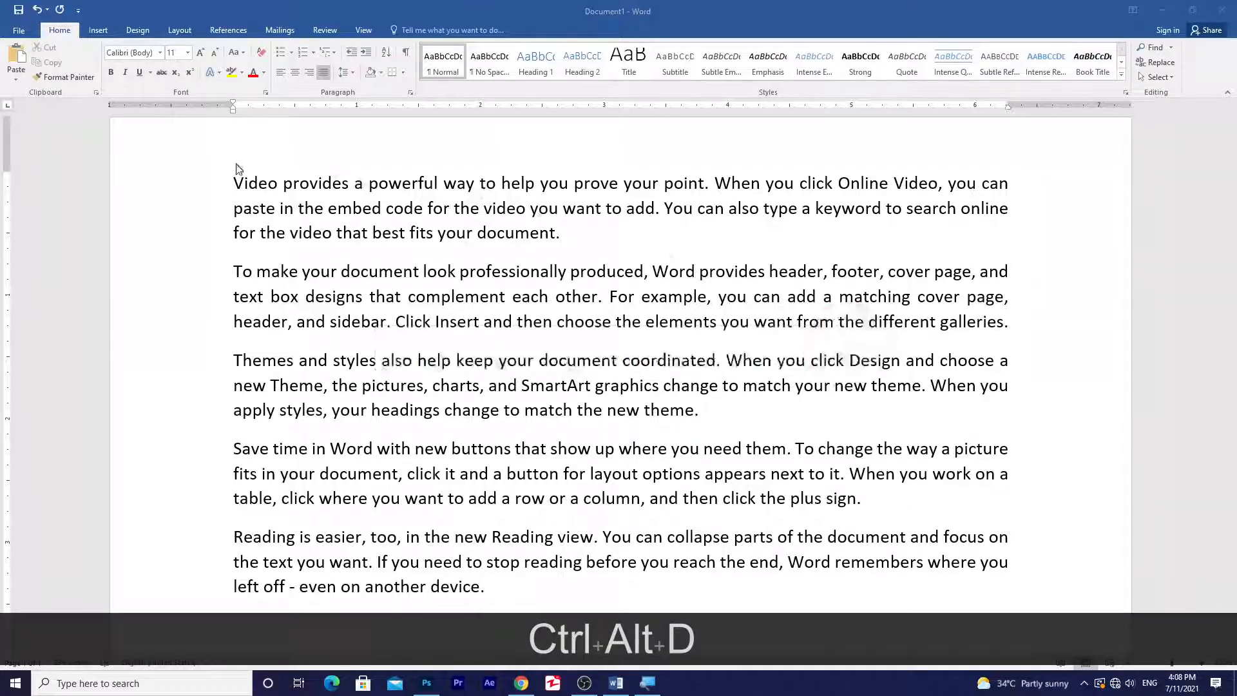
mouse_move(235, 191)
left_mouse_down()
mouse_move(257, 184)
mouse_move(244, 266)
mouse_move(247, 233)
mouse_move(256, 239)
left_mouse_up()
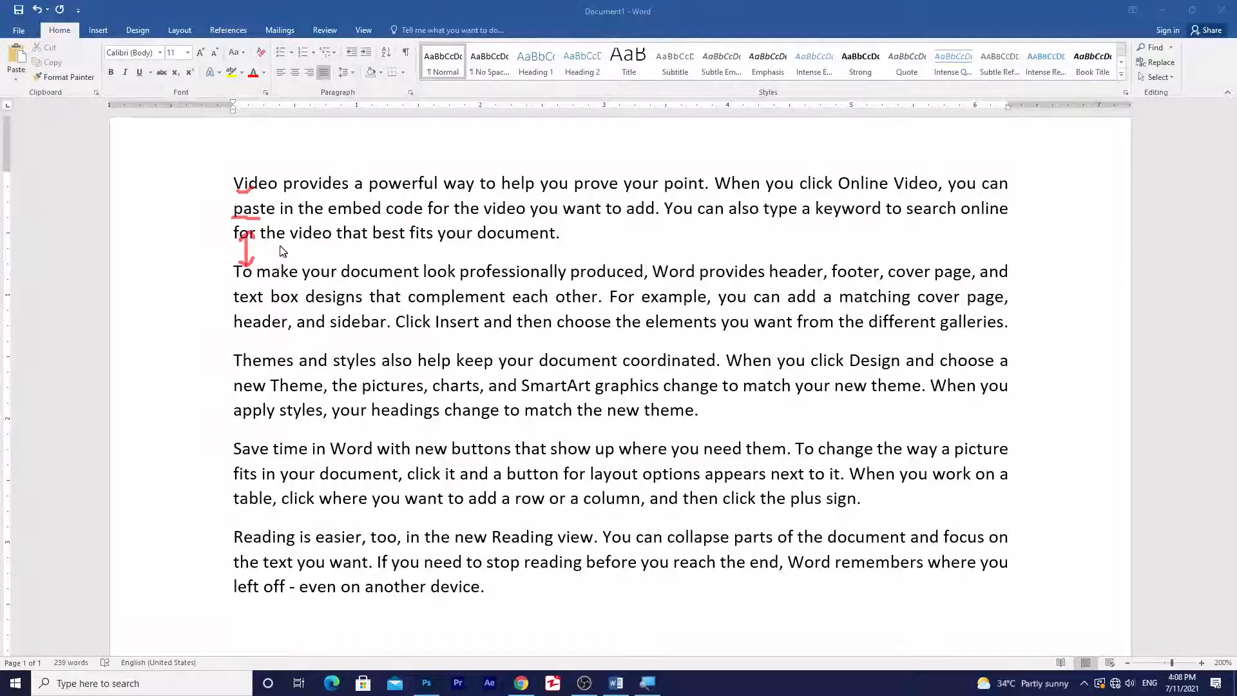
left_click_drag(271, 243, 275, 258)
left_click_drag(304, 241, 305, 267)
key("ctrl+alt+d")
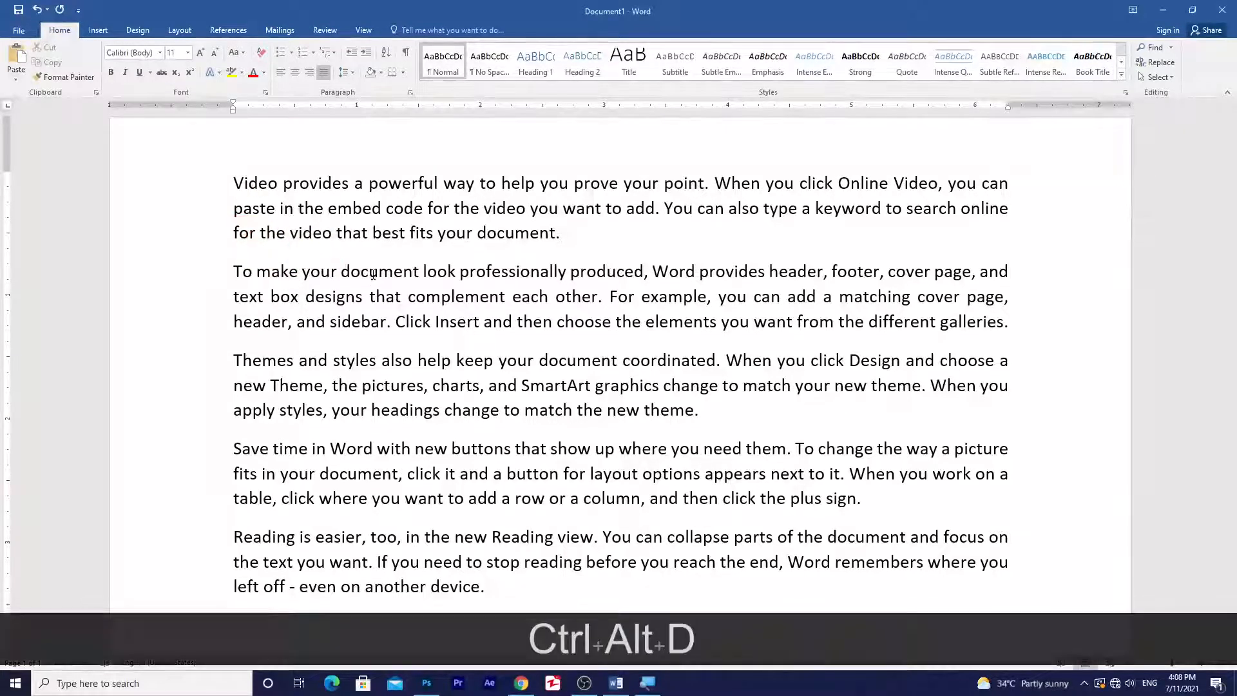
Step: Delete and retype the full stop after "prove your point" in the first paragraph
scroll(468, 315, "down", 3)
scroll(468, 316, "down", 3)
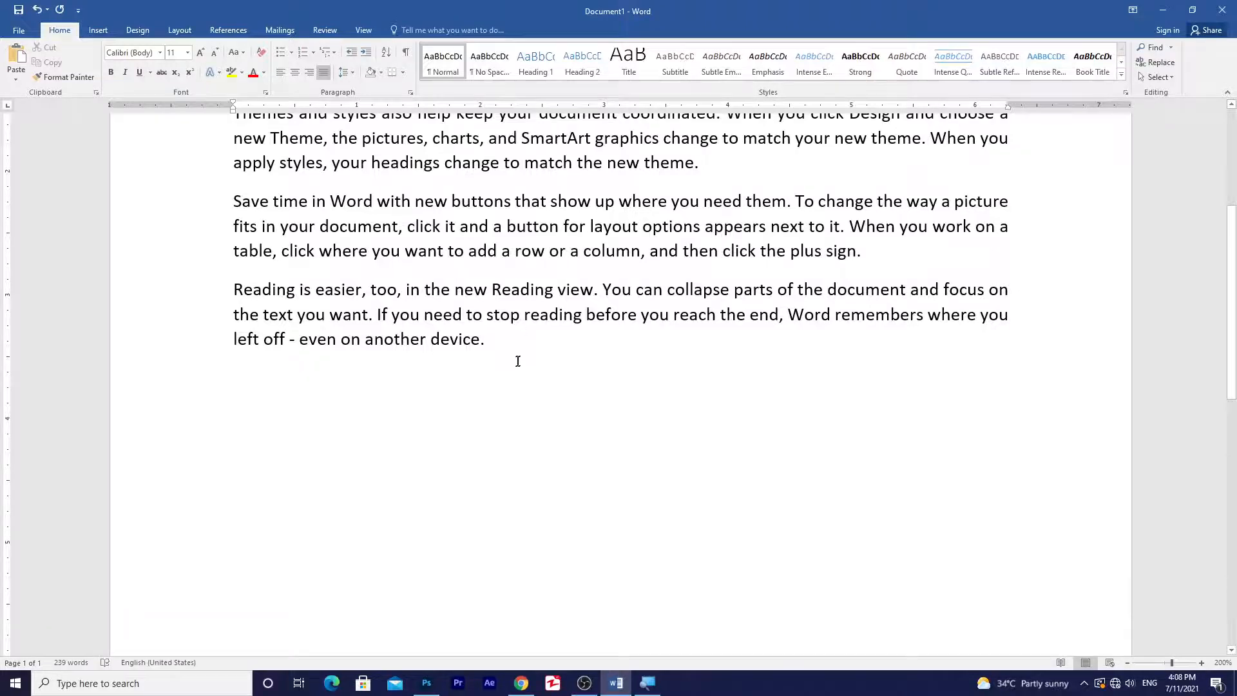
scroll(506, 373, "up", 6)
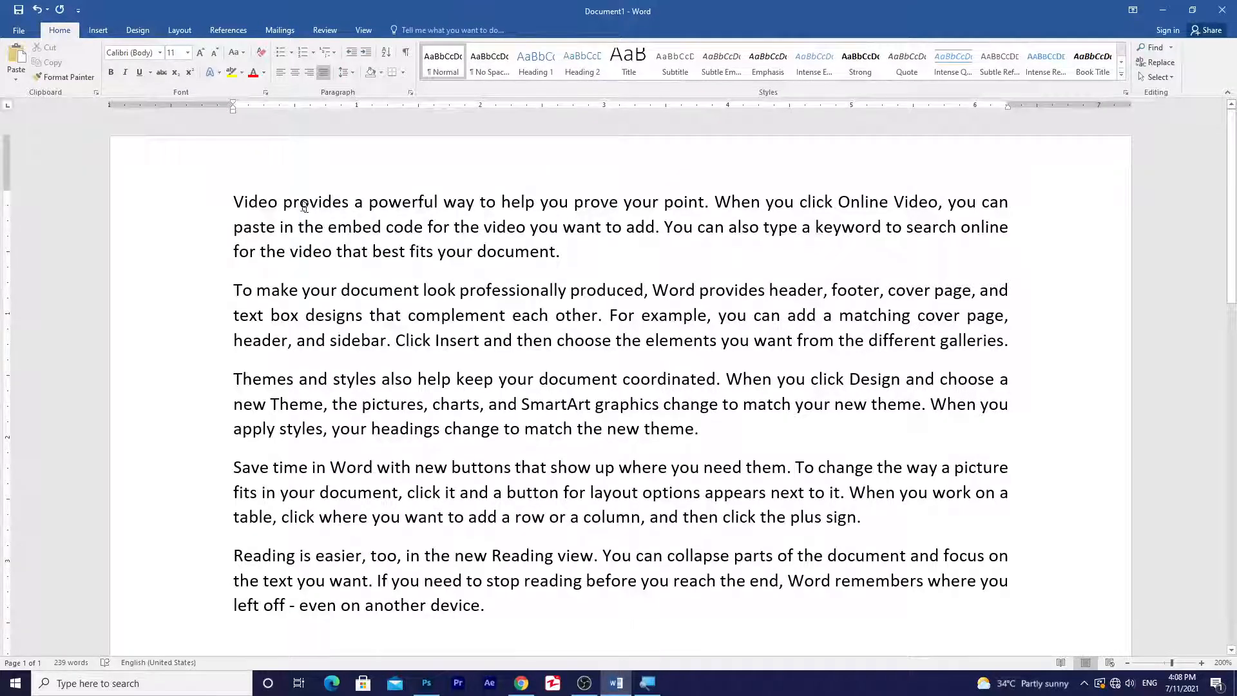
left_click_drag(237, 201, 701, 204)
left_click(706, 205)
key("BackSpace")
type(".")
key("BackSpace")
type(".")
Step: Highlight the first line and the whole first paragraph to show a line versus a paragraph
left_click_drag(235, 202, 1000, 204)
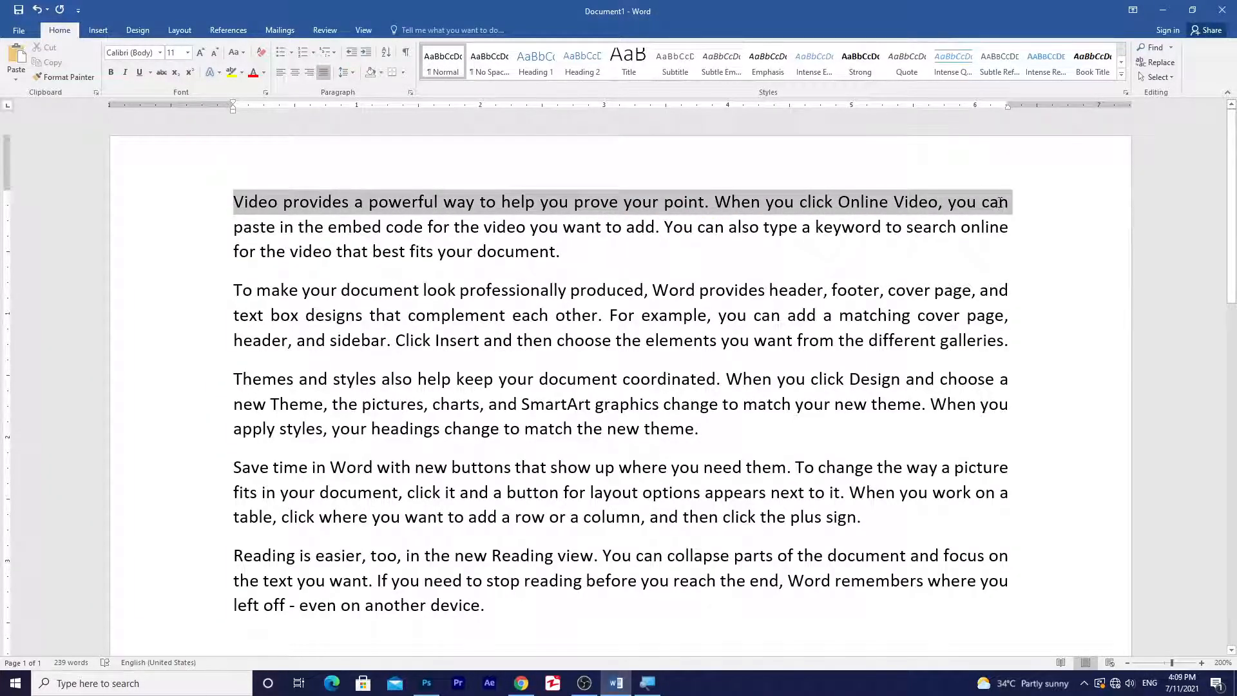
left_click(506, 205)
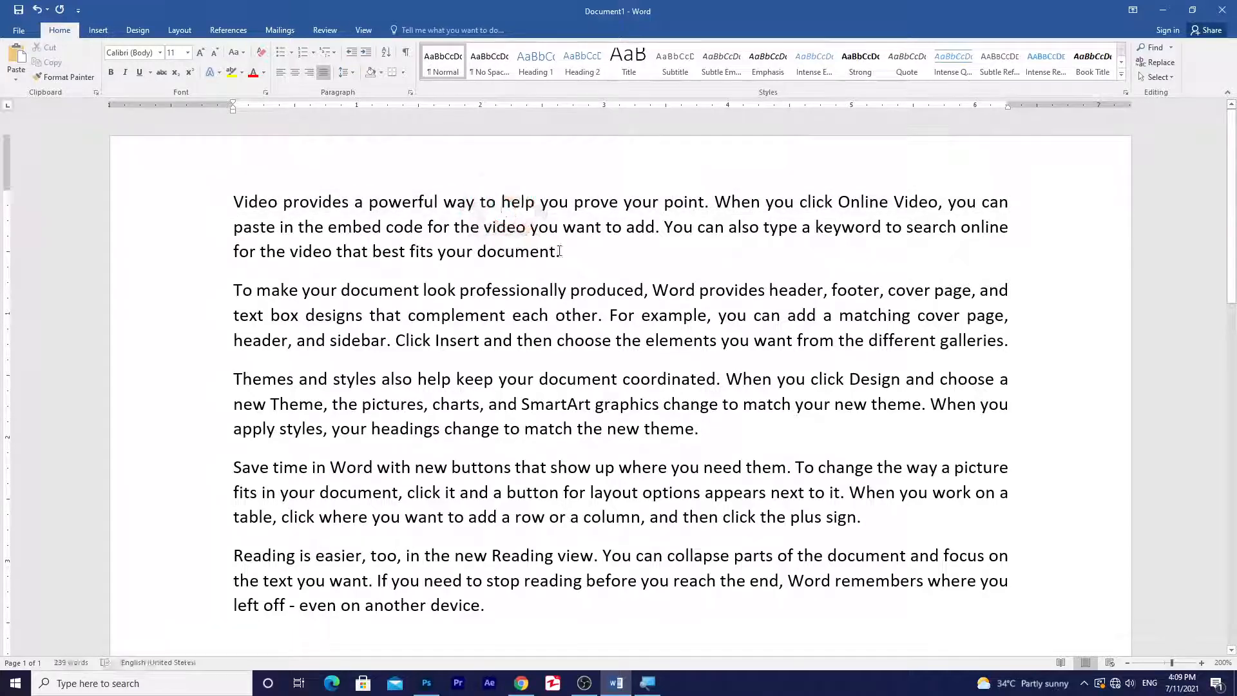
left_click_drag(558, 251, 232, 199)
left_click(372, 227)
Step: Add two filler paragraphs, each filling one line, below the last paragraph, beginning with "Fsdj fsdjlkjlfsdjfsklfsdjfldkfj" and "Dsj fdfdsjfs fdsfjs"
scroll(604, 460, "down", 2)
left_click(523, 514)
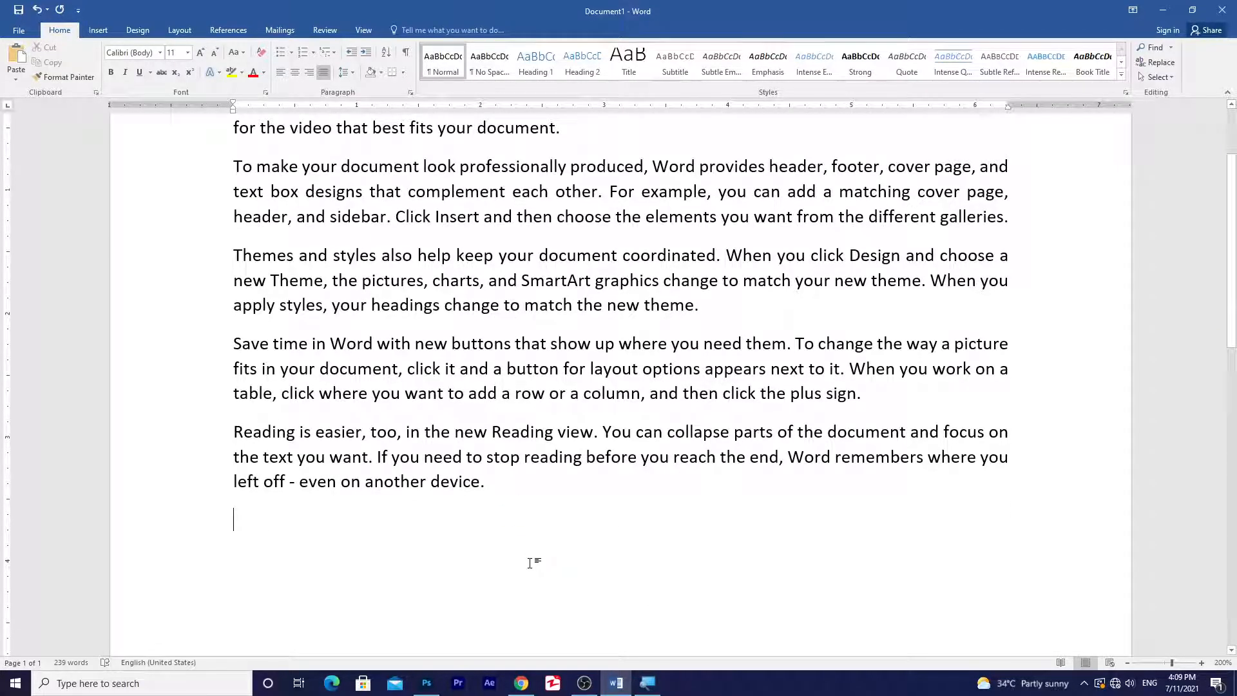
type("Fsdj fsdjlkjlfsdjfsklfsdj")
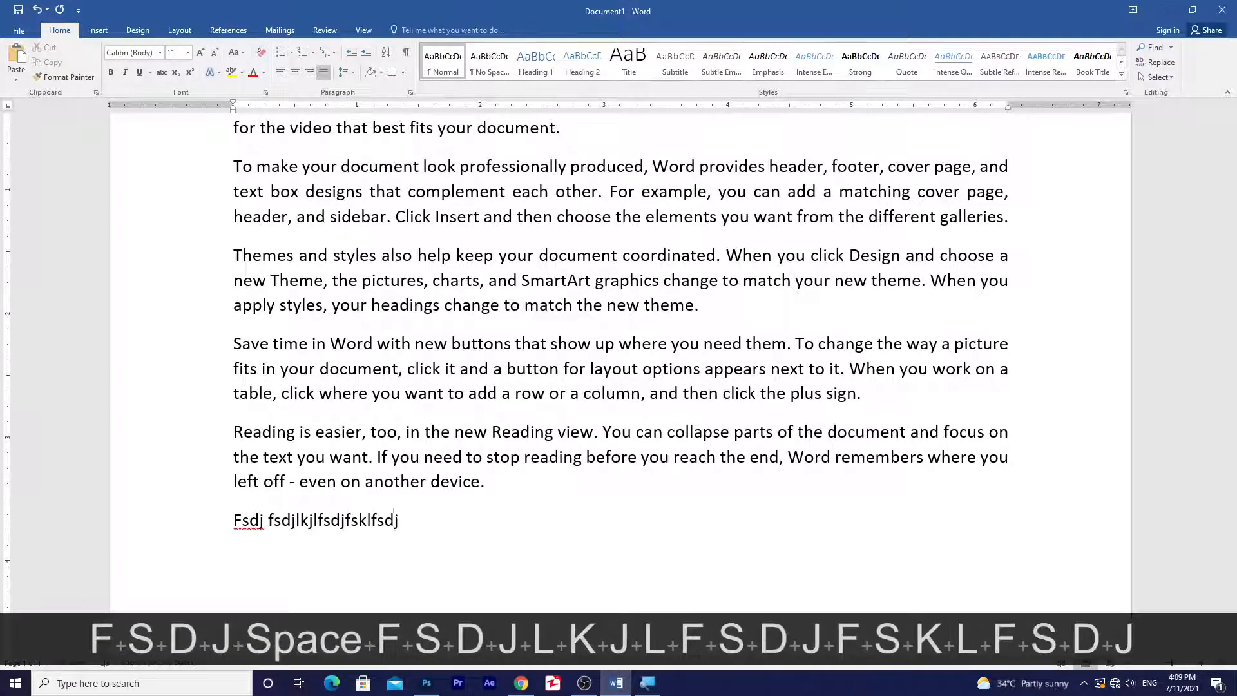
type("fldkfj sdlfdjl ksdfjdfsdj fkldfjsdfdj fldfjd slfjd")
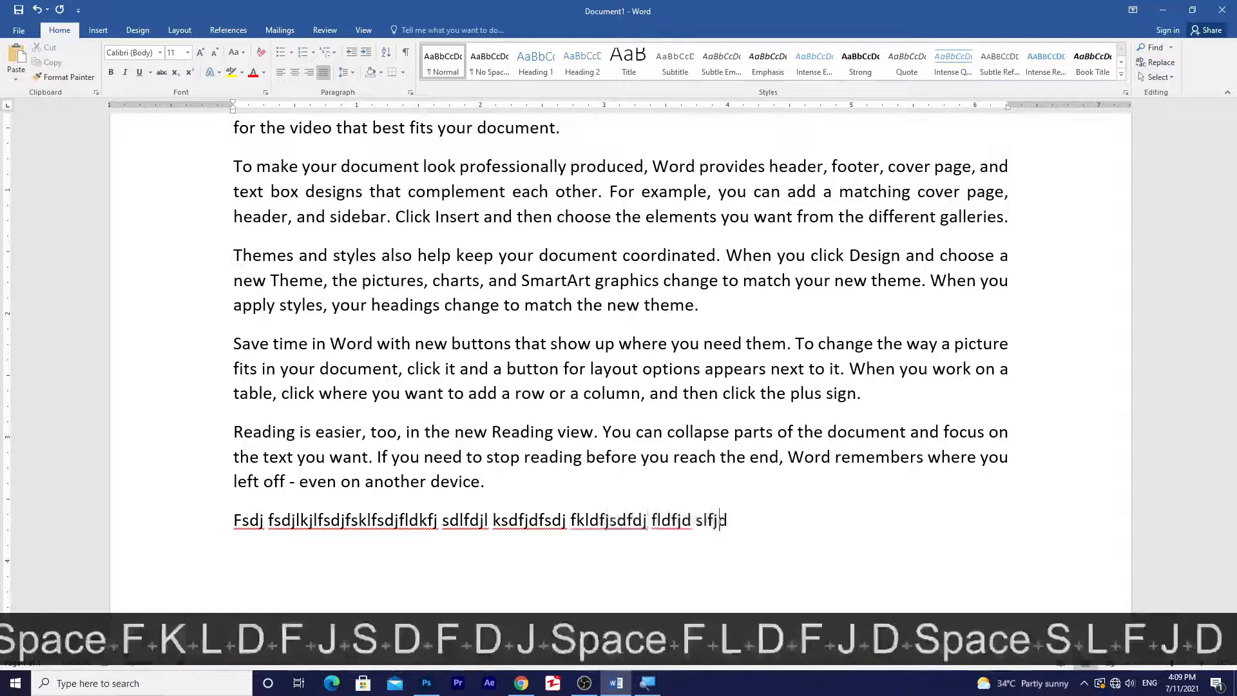
type("fj fklsdjfdkl fjdsfdjsfd sfdf dfd f dfdfd")
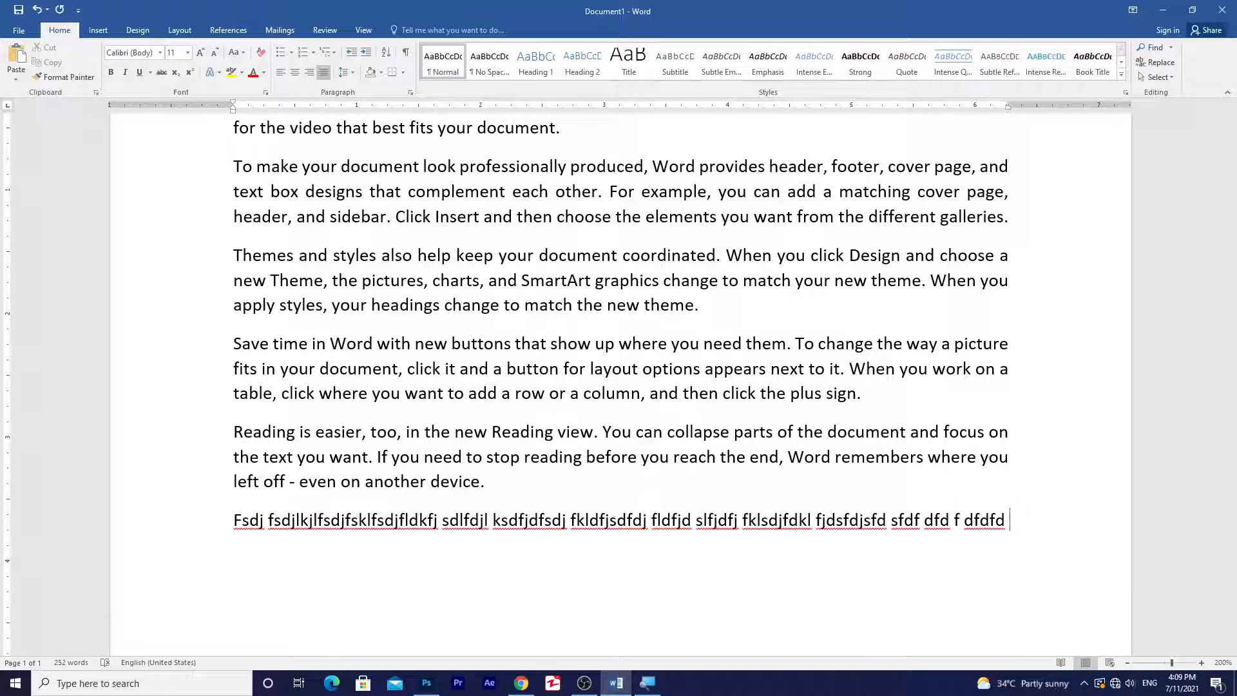
key("Return")
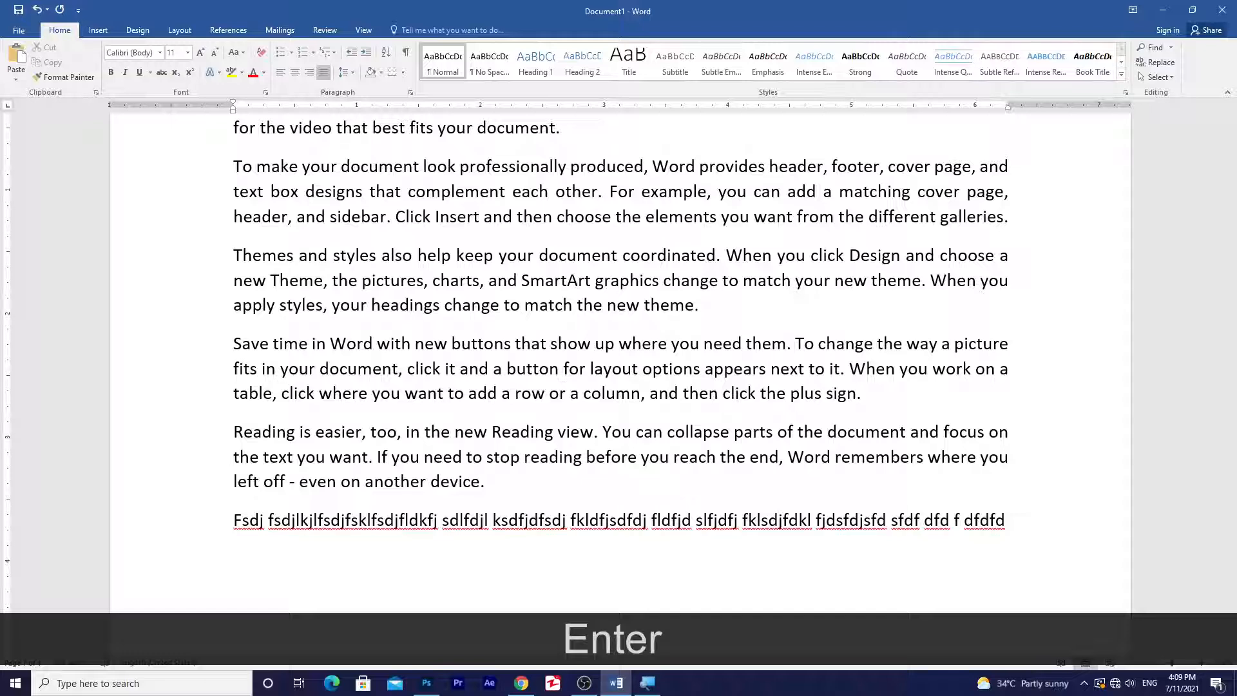
type("Dsj fdfdsjfs fdsfjs fdklsfdjfd sfdfdfj ffdfd fdfdlsfdjf dsfsdf sdfsdfsd jffdf dfdfdfdf df d  jkfdssk  ffdfdf")
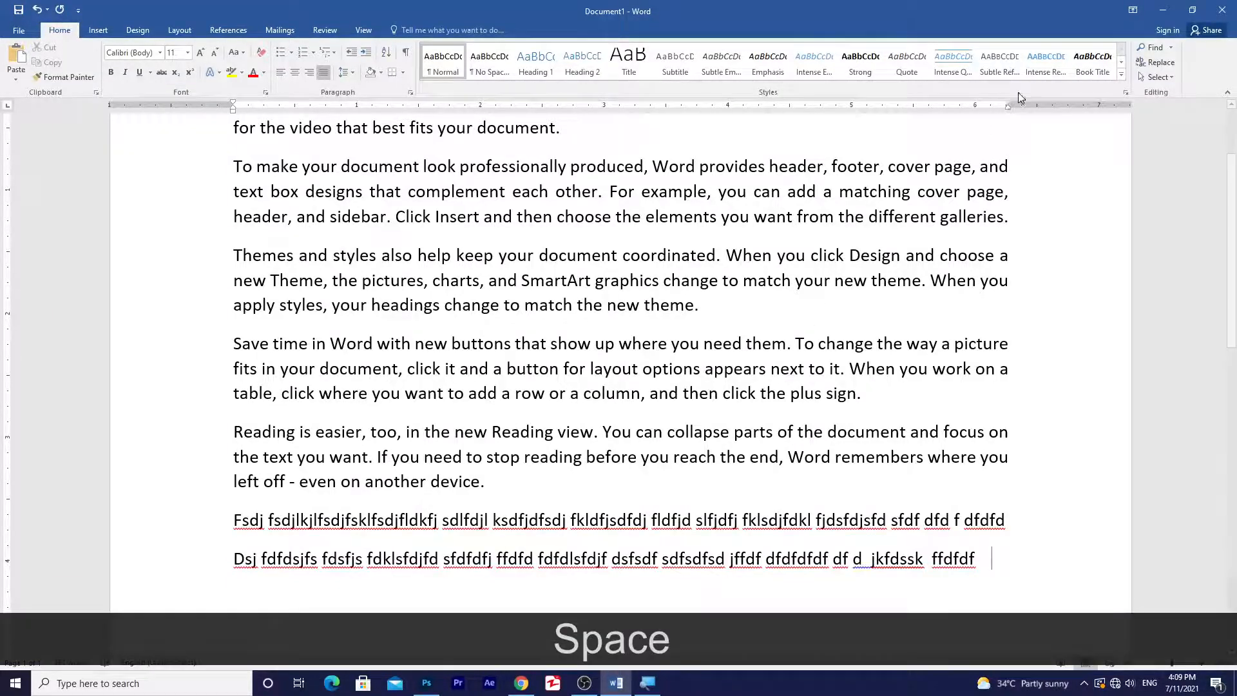
Step: Draw a double-headed arrow along the horizontal ruler between the two indent markers in live drawing mode, and exit the mode
left_click_drag(1009, 103, 1008, 103)
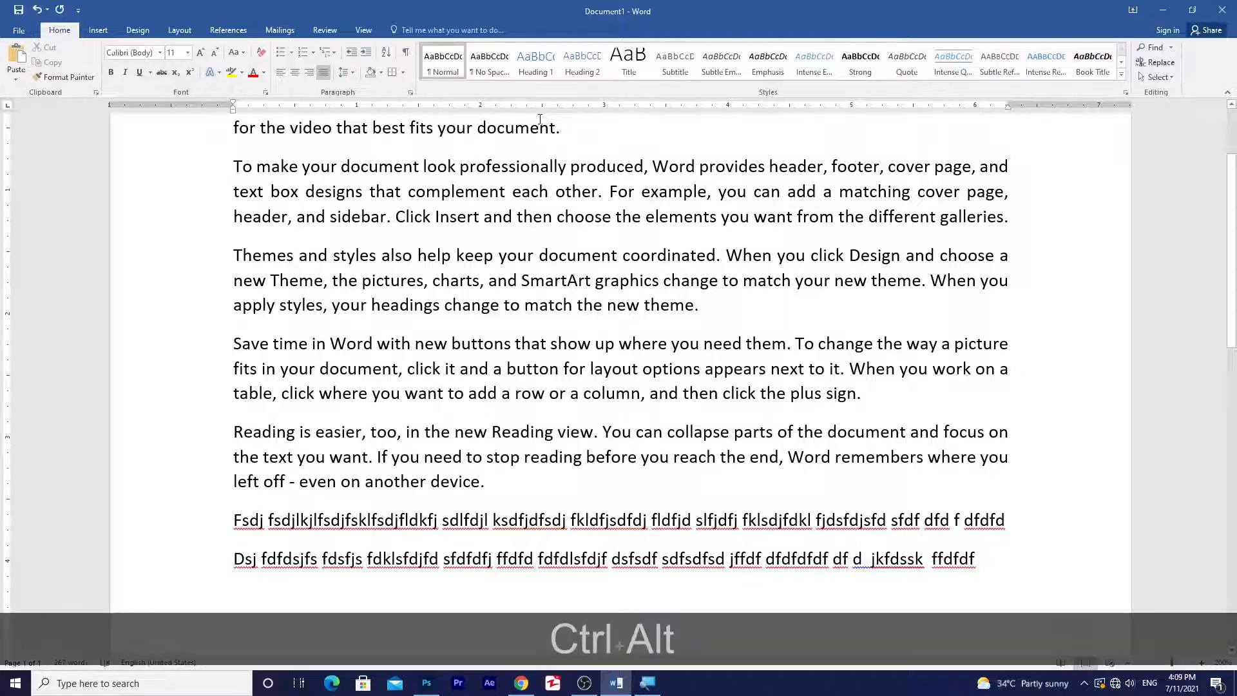
key("ctrl+alt+d")
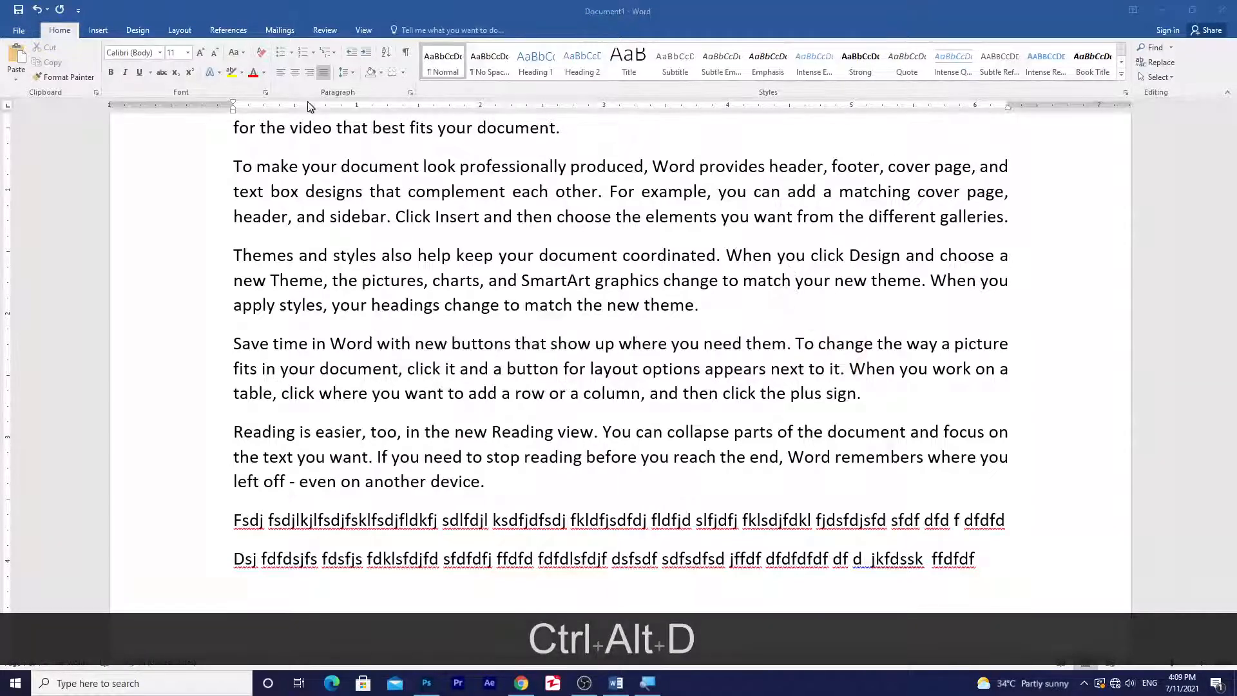
mouse_move(247, 103)
left_mouse_down()
mouse_move(1008, 108)
mouse_move(993, 116)
left_mouse_up()
mouse_move(255, 103)
left_mouse_down()
mouse_move(235, 106)
mouse_move(254, 115)
left_mouse_up()
key("ctrl")
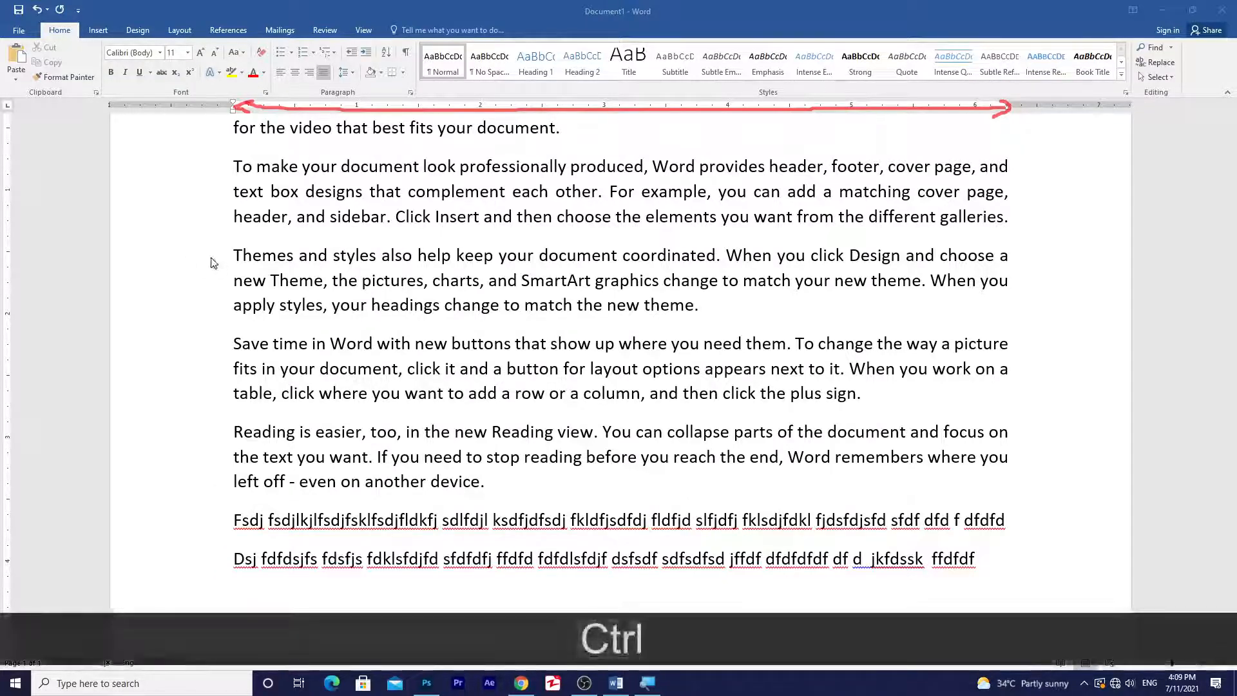
key("ctrl+alt+d")
key("alt")
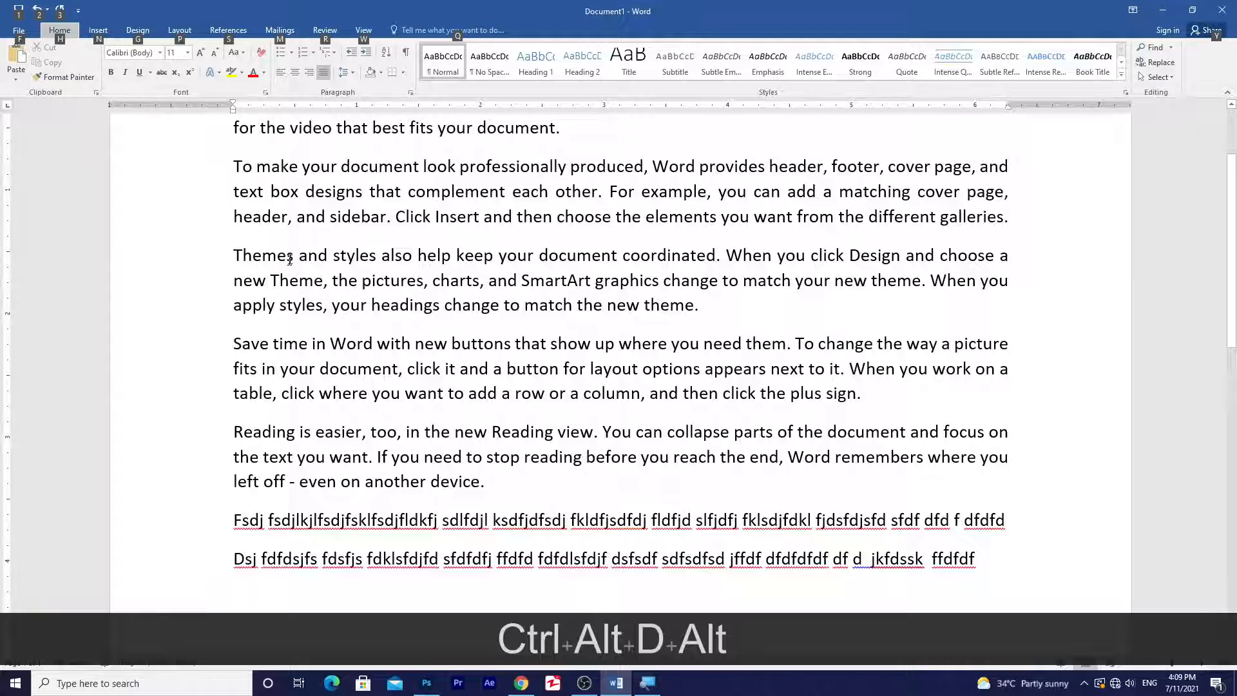
Step: Draw an upward arrow along the full length of the vertical ruler in live drawing mode, and exit the mode
scroll(277, 263, "down", 10, "ctrl")
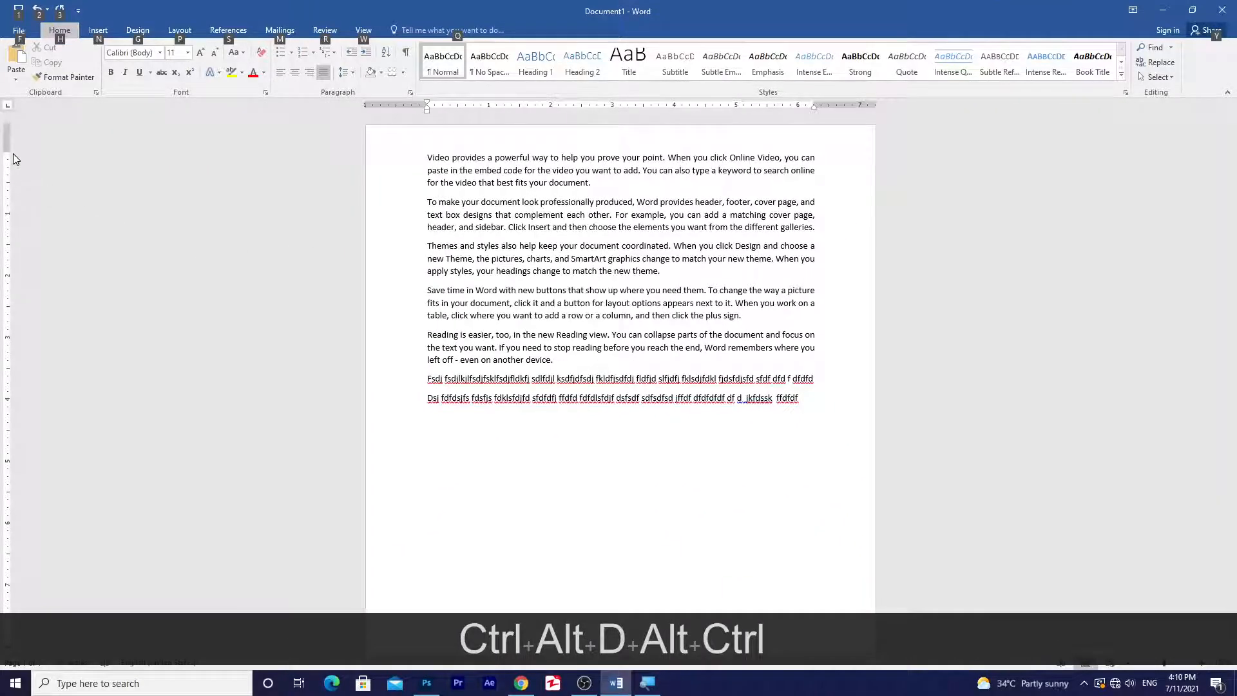
key("ctrl+alt+d")
left_click_drag(9, 148, 13, 664)
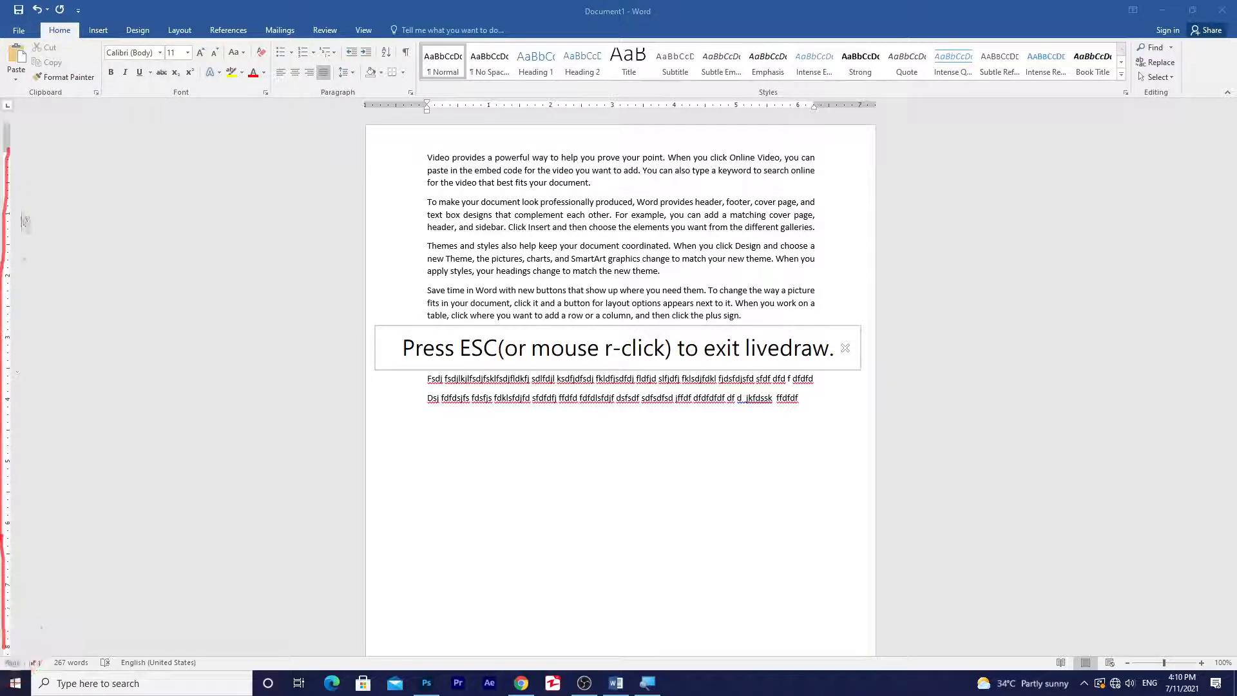
left_click_drag(3, 163, 18, 177)
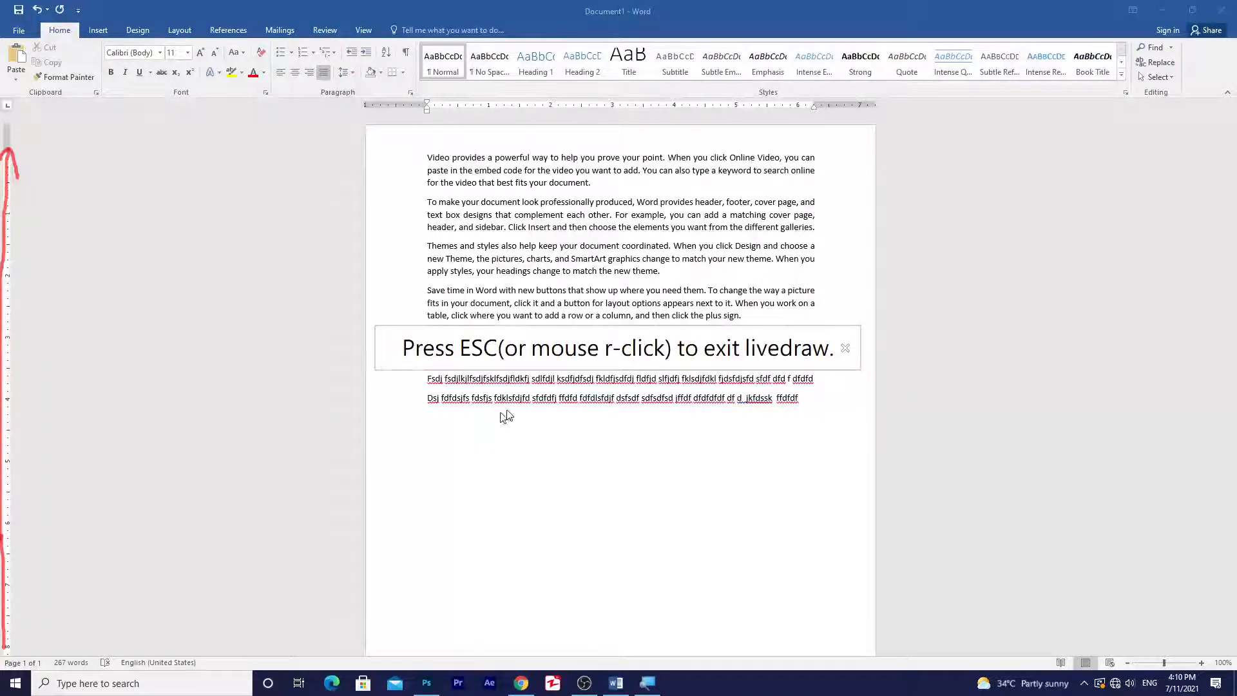
left_click(844, 348)
key("alt")
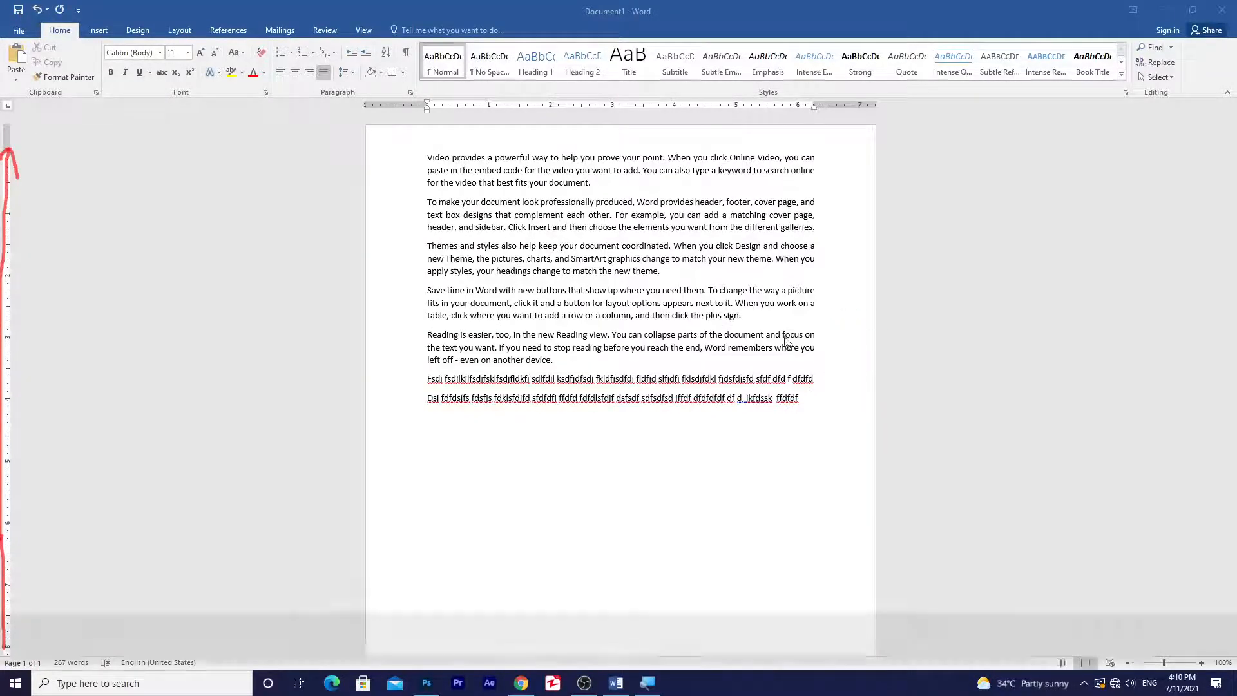
key("ctrl")
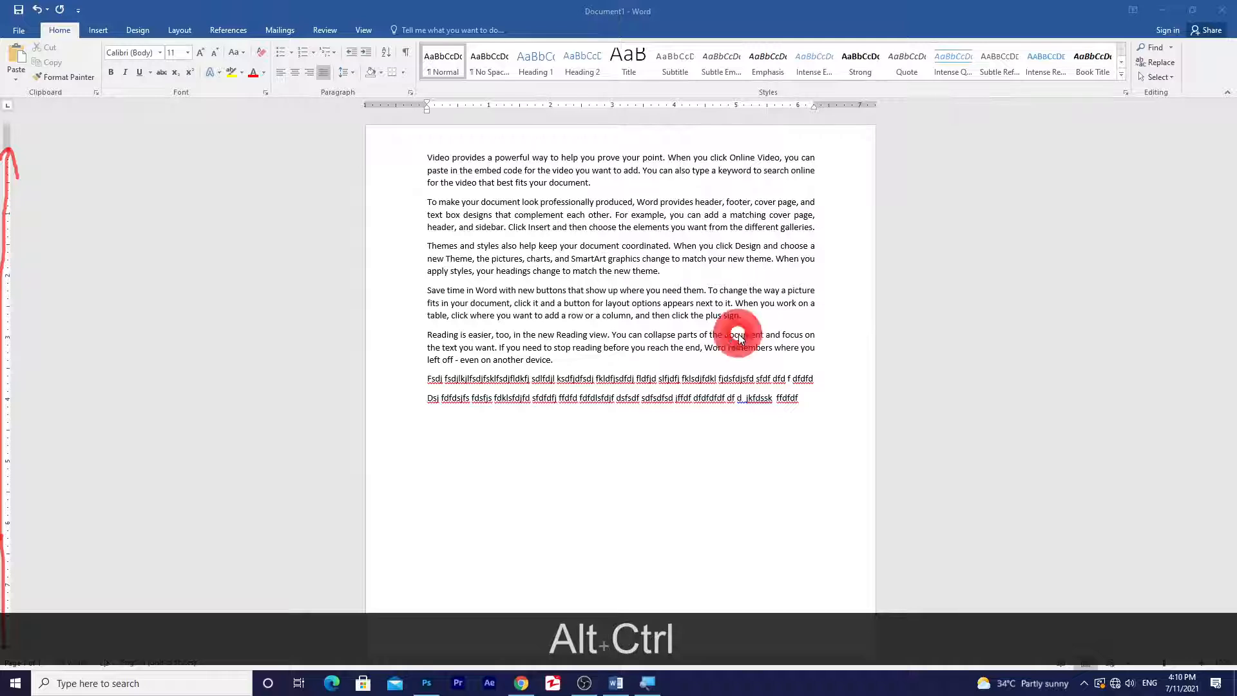
key("ctrl+alt+d")
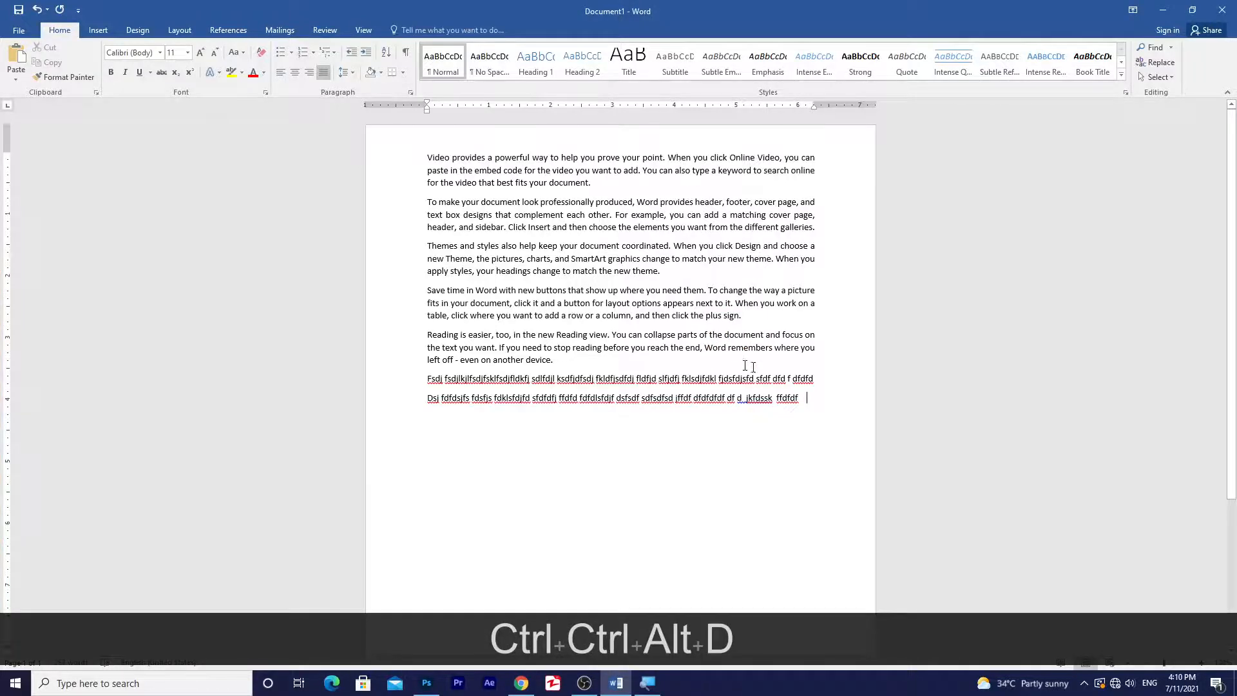
Step: Extend the last filler paragraph past the right margin onto a second line with "ff ddfdffds d ff" and more filler, ending in a full stop
scroll(730, 371, "up", 5)
scroll(729, 371, "up", 2)
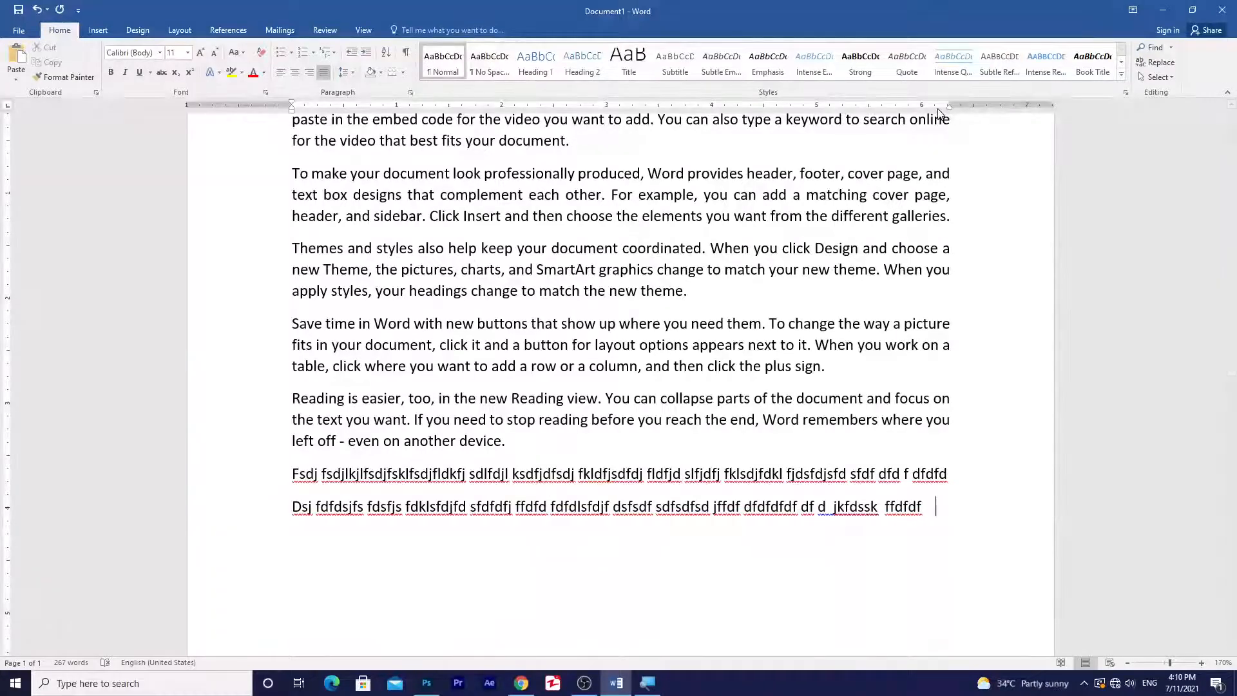
left_click_drag(954, 108, 952, 112)
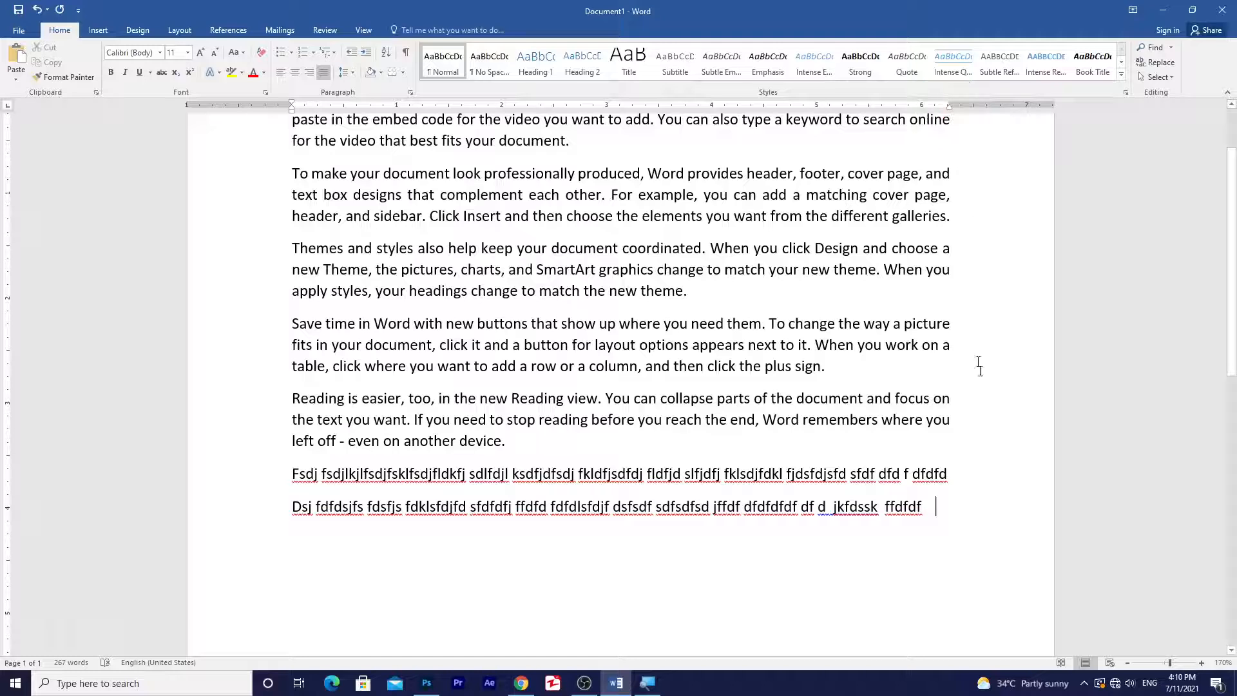
type("ff")
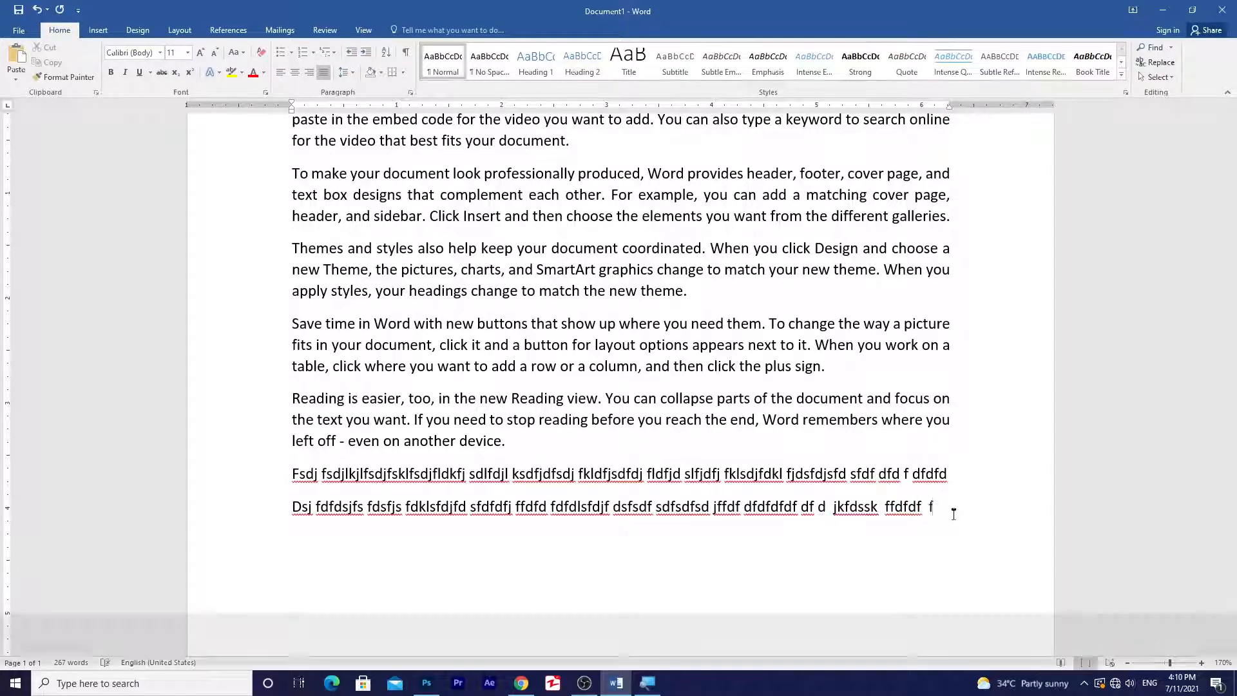
left_click_drag(950, 105, 951, 105)
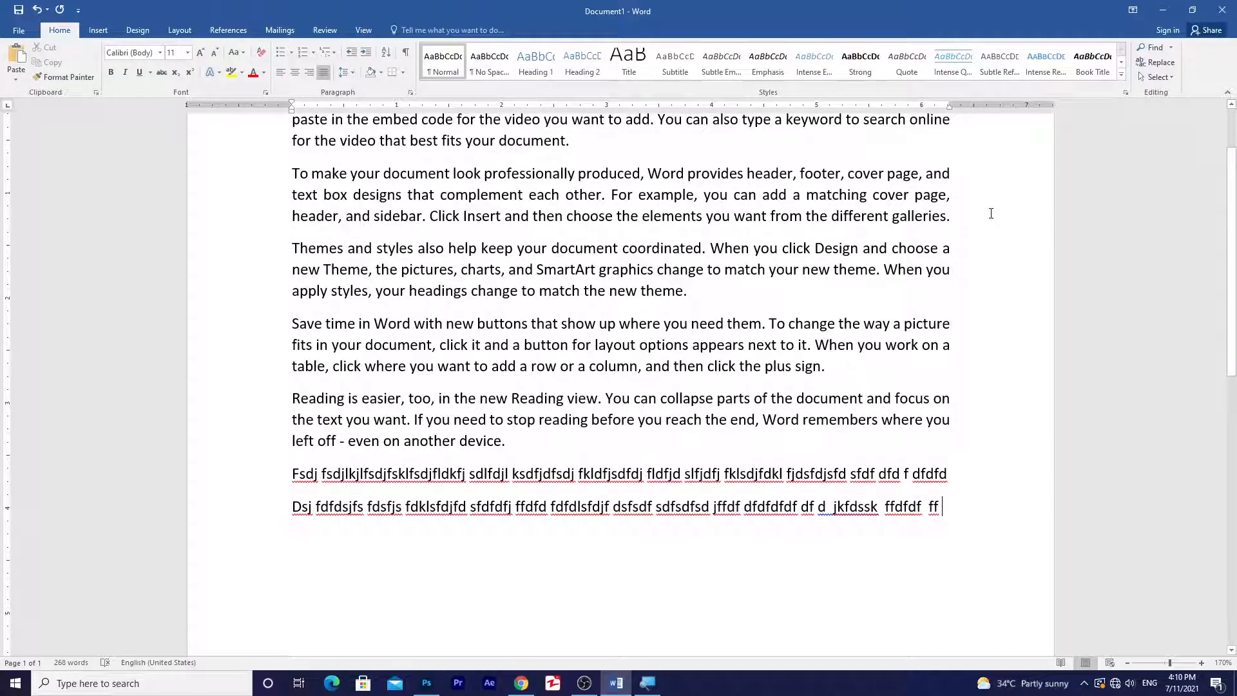
type("d")
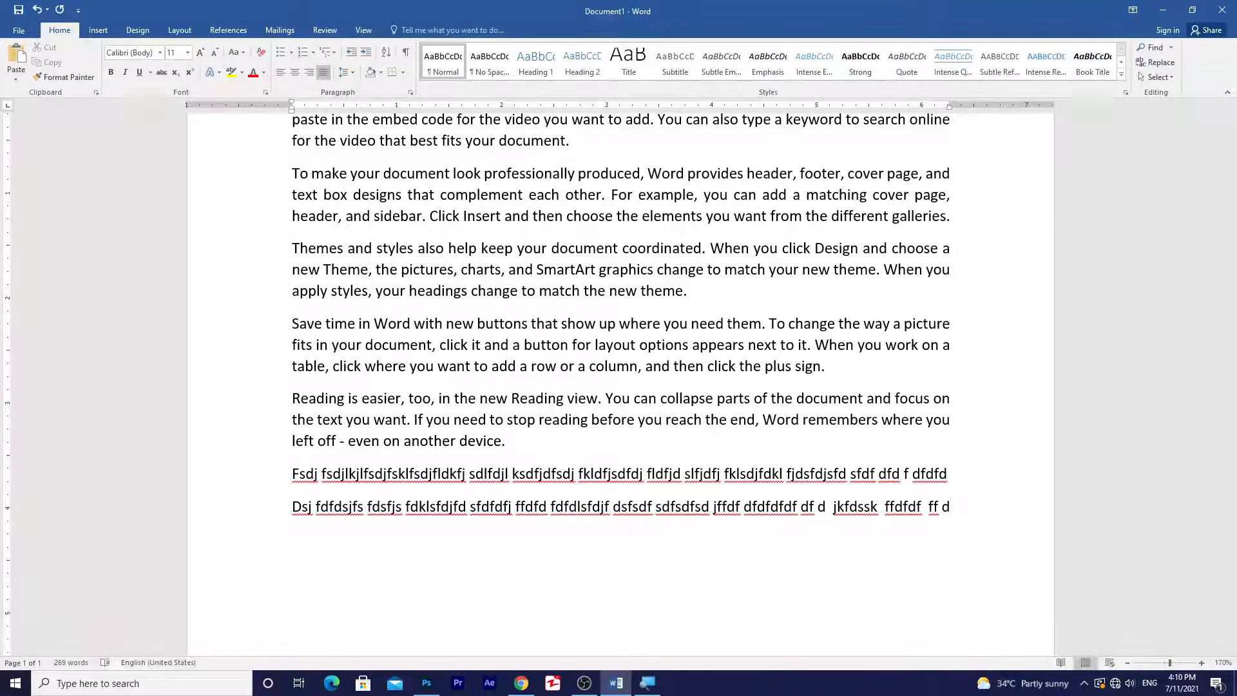
type("dfdffds d ff")
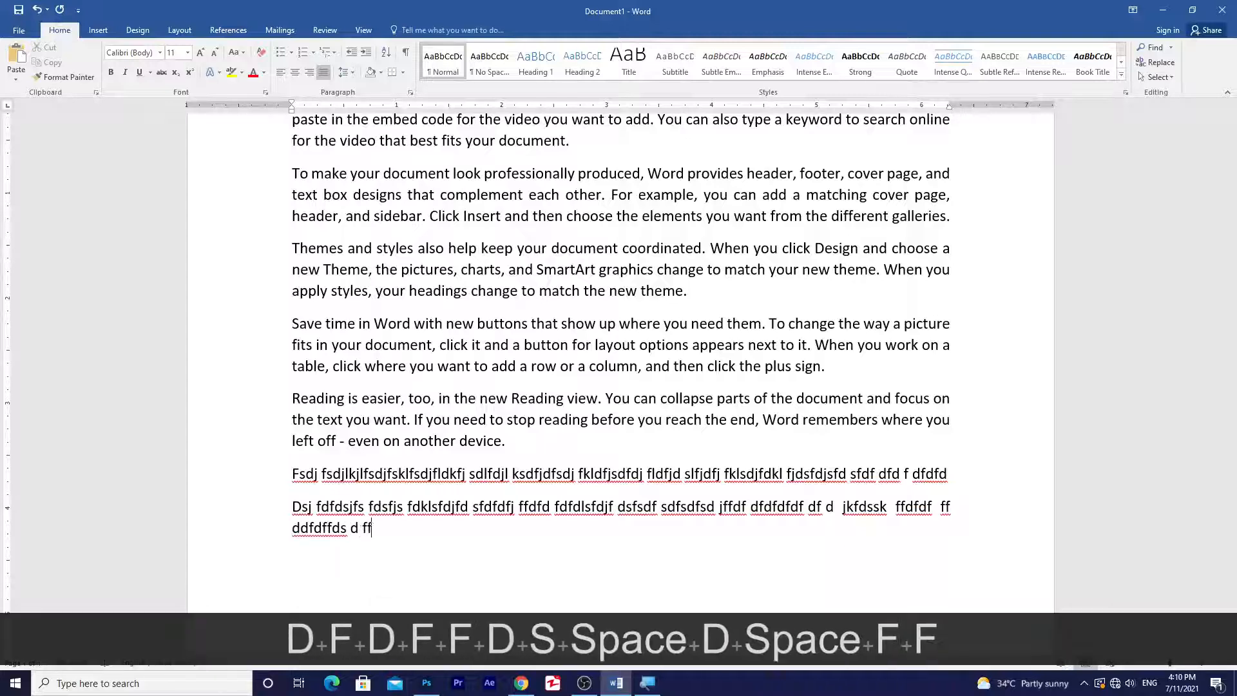
type(" fdfsdf fsfff fffsdf")
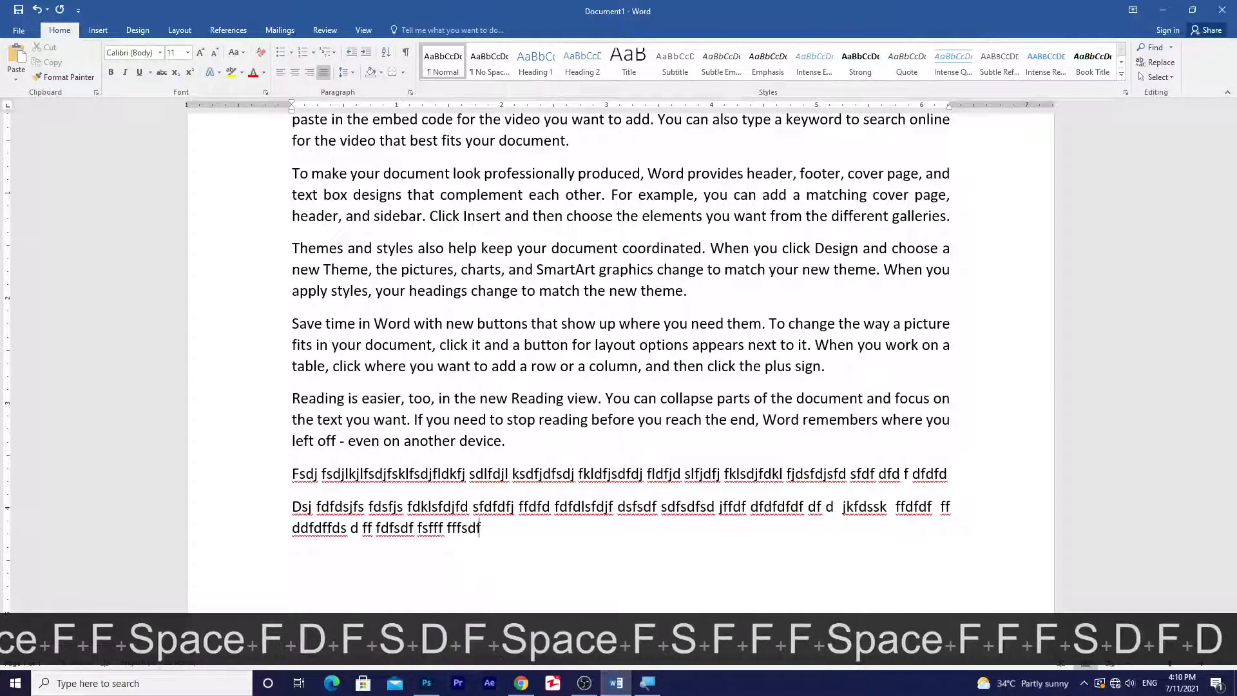
type("df sdf dfds fdf ddfdsfsdfsdf sdfsdff sf fd")
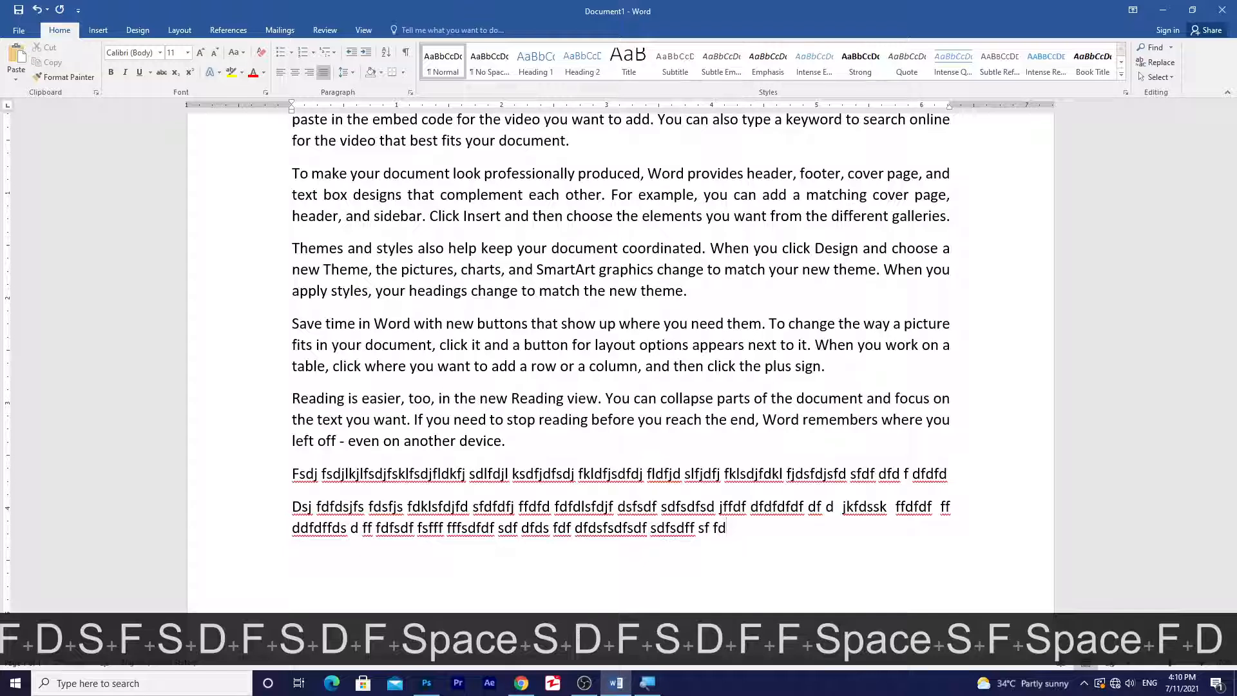
type("f fdsf  ")
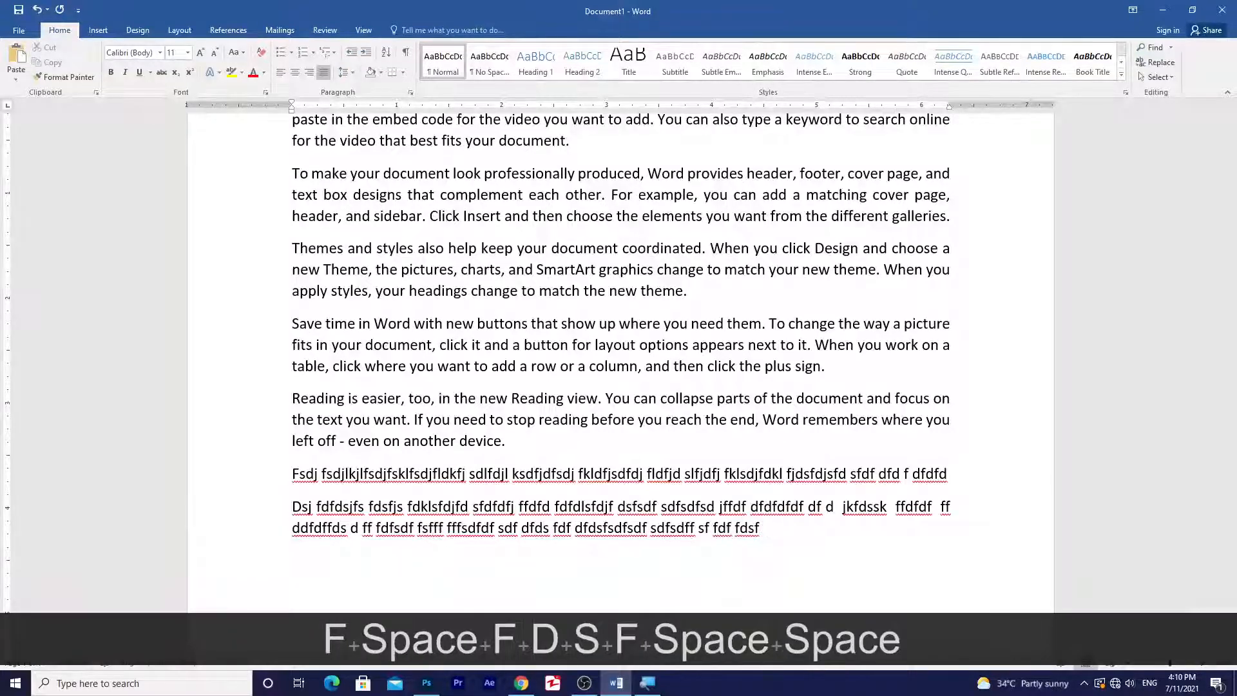
type(".")
Step: Start a new paragraph below the wrapped filler text with two filler words, the second being "fkldsjfdklsfjkdlfjd"
key("Return")
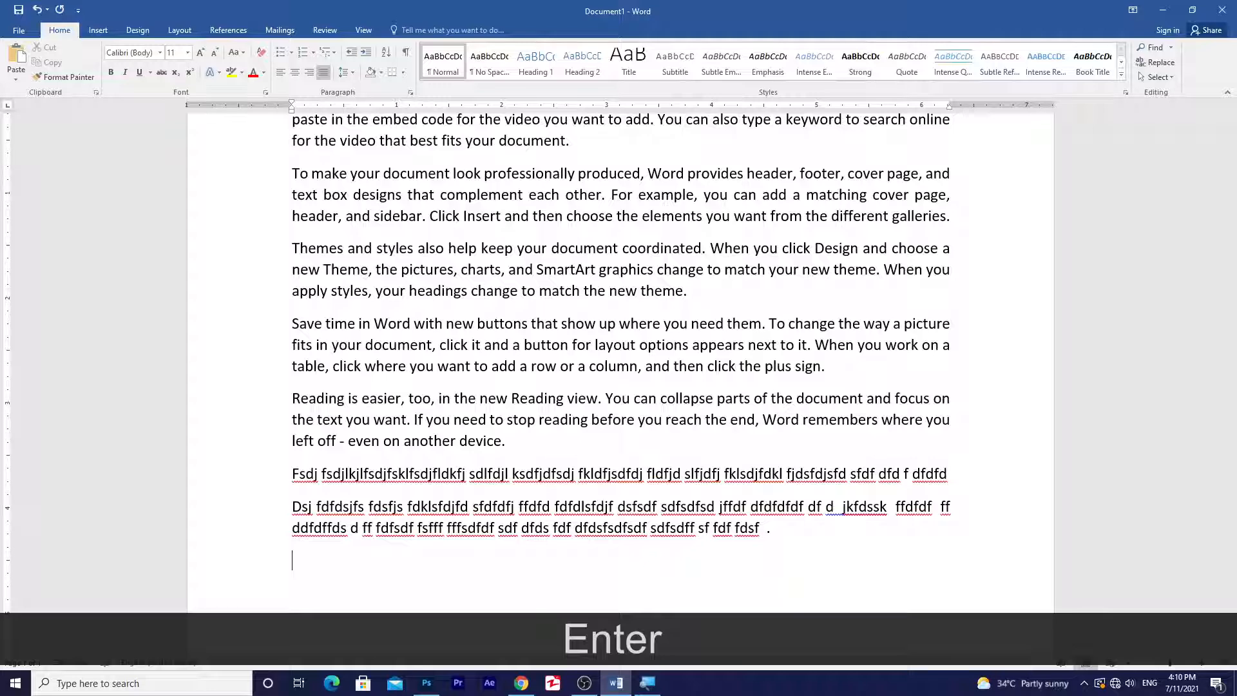
type("Fdsfdsfsdfdsfdsfdsfdsfdsfdjs fkldsjfdklsfjkd")
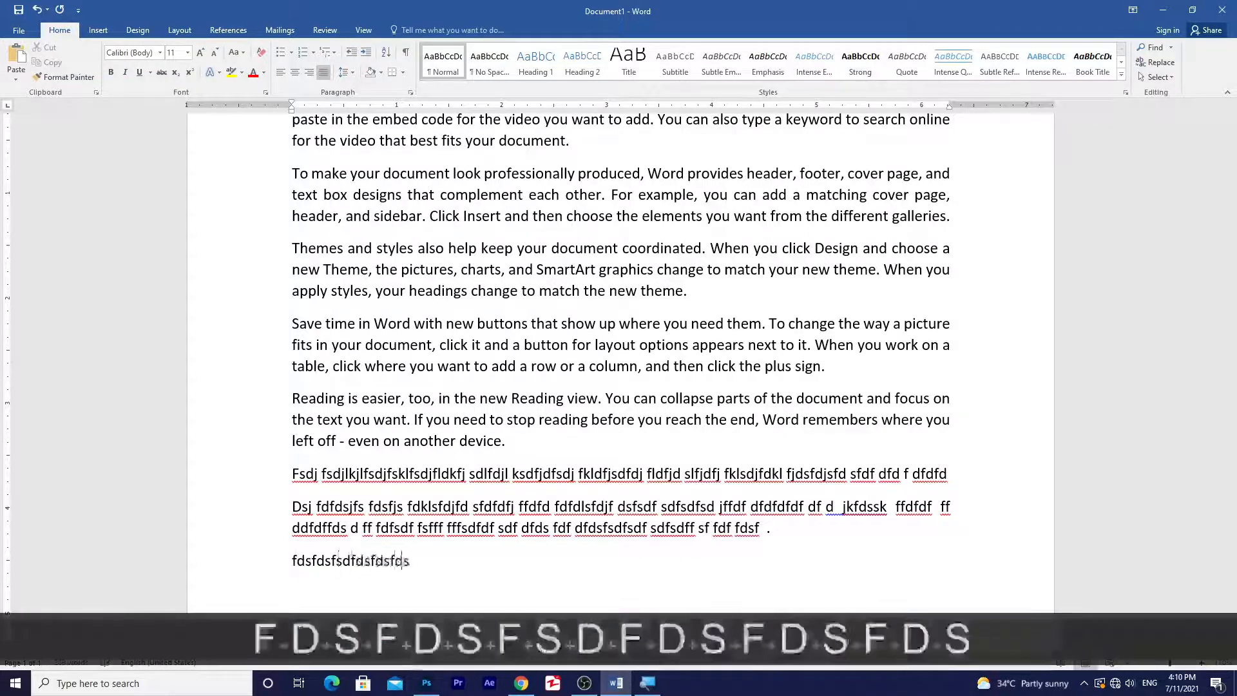
type("lfjd")
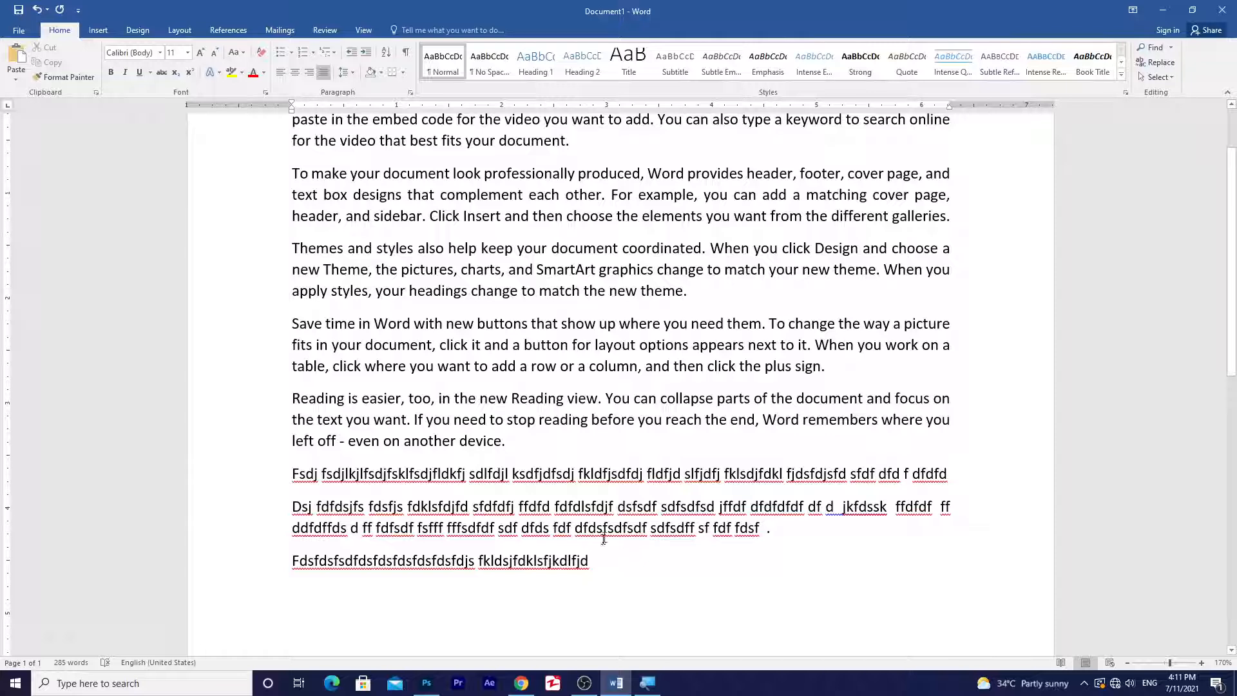
Step: Delete the three filler paragraphs below the paragraph ending "even on another device"
left_click_drag(596, 568, 284, 474)
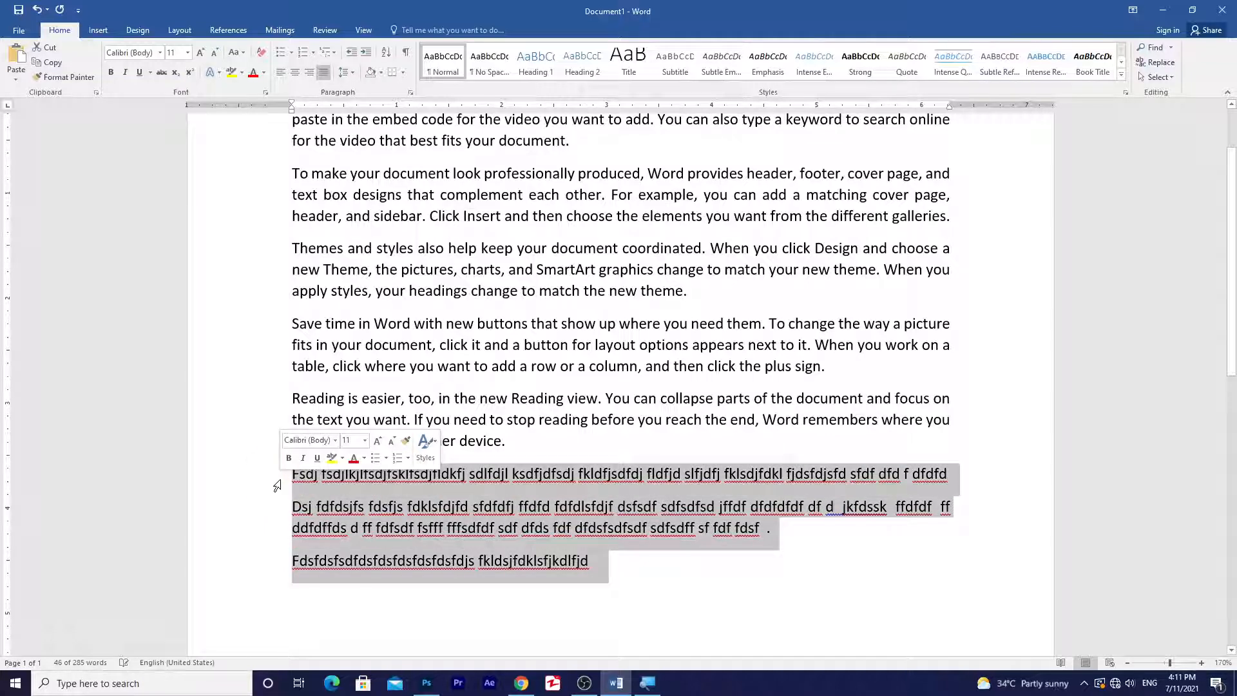
key("Delete")
scroll(454, 366, "up", 2)
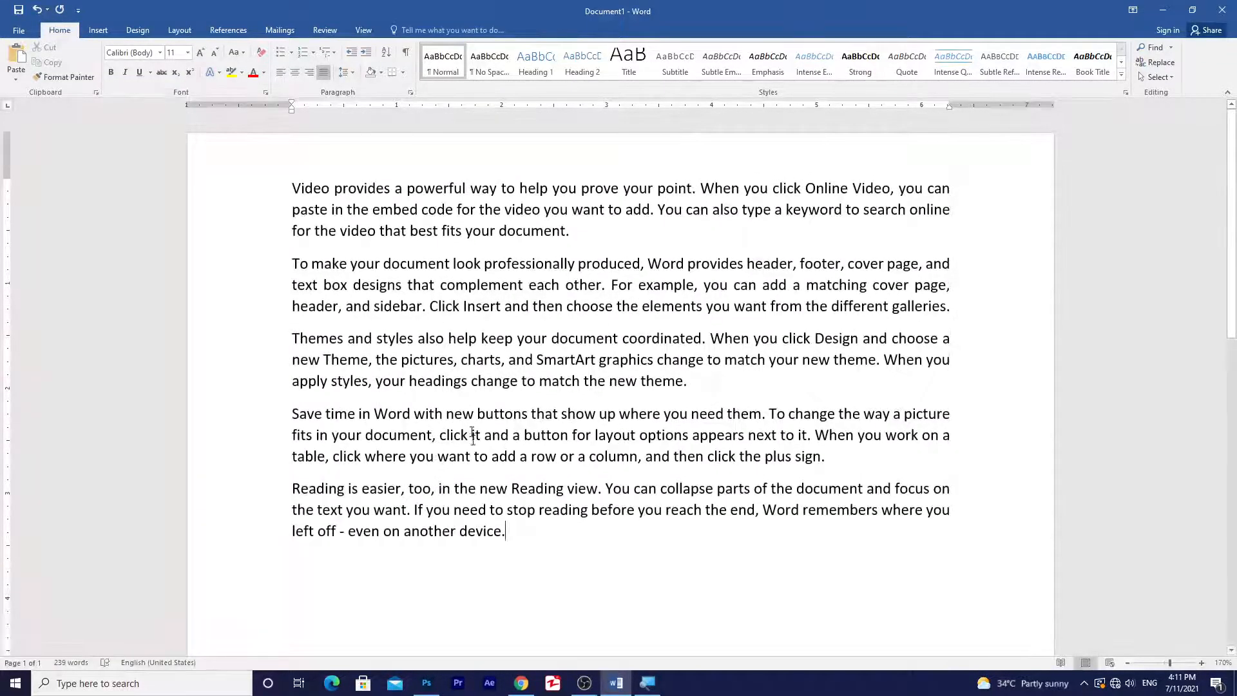
Step: Number all five paragraphs as a 1. 2. 3. list and shift the list so its numbers align with the left margin
left_click_drag(508, 534, 254, 184)
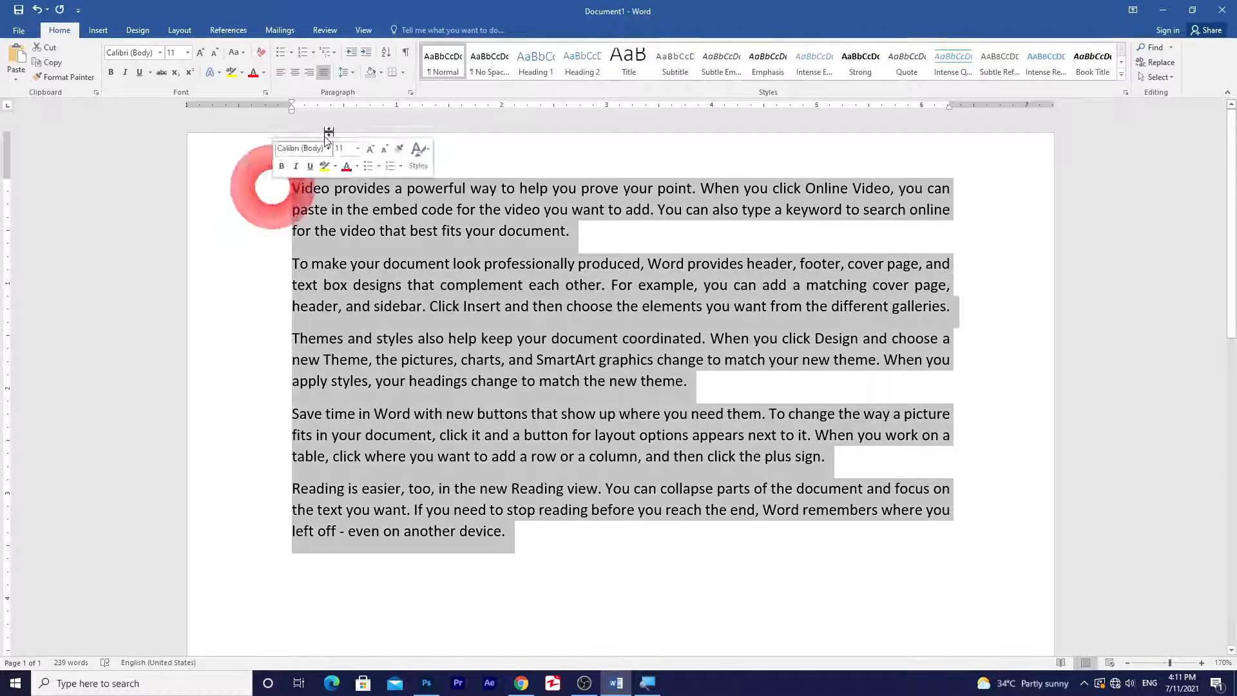
left_click(305, 51)
left_click(348, 236)
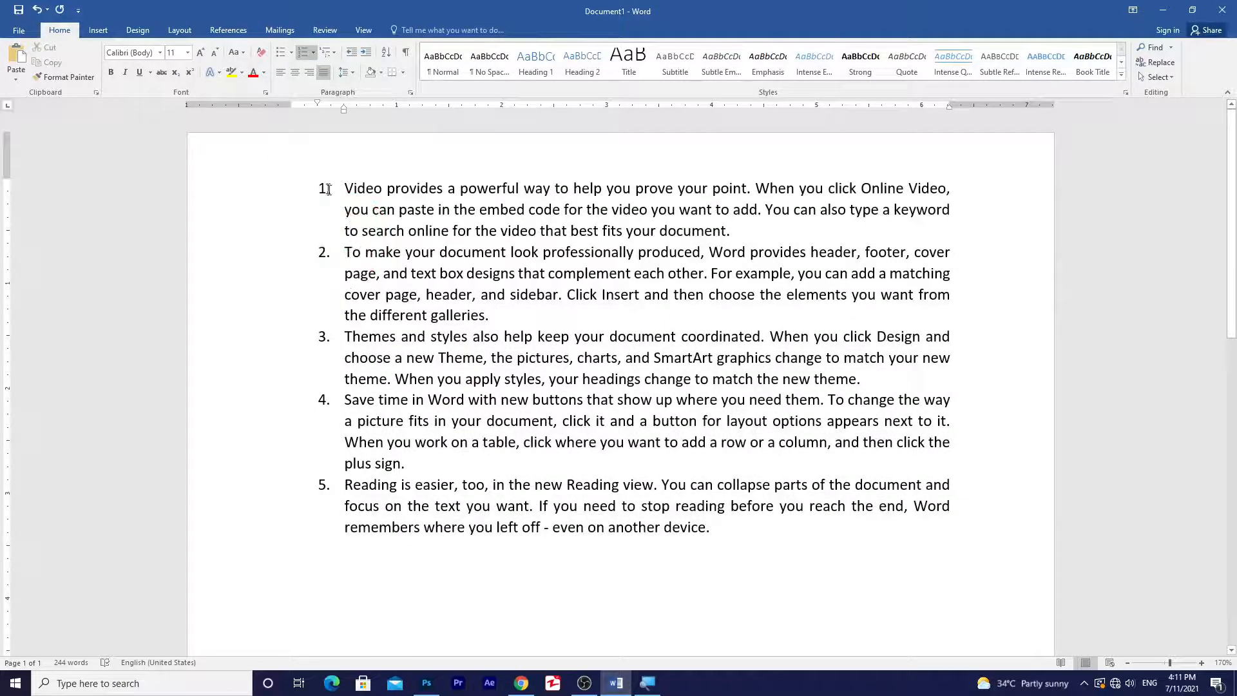
left_click_drag(755, 227, 298, 189)
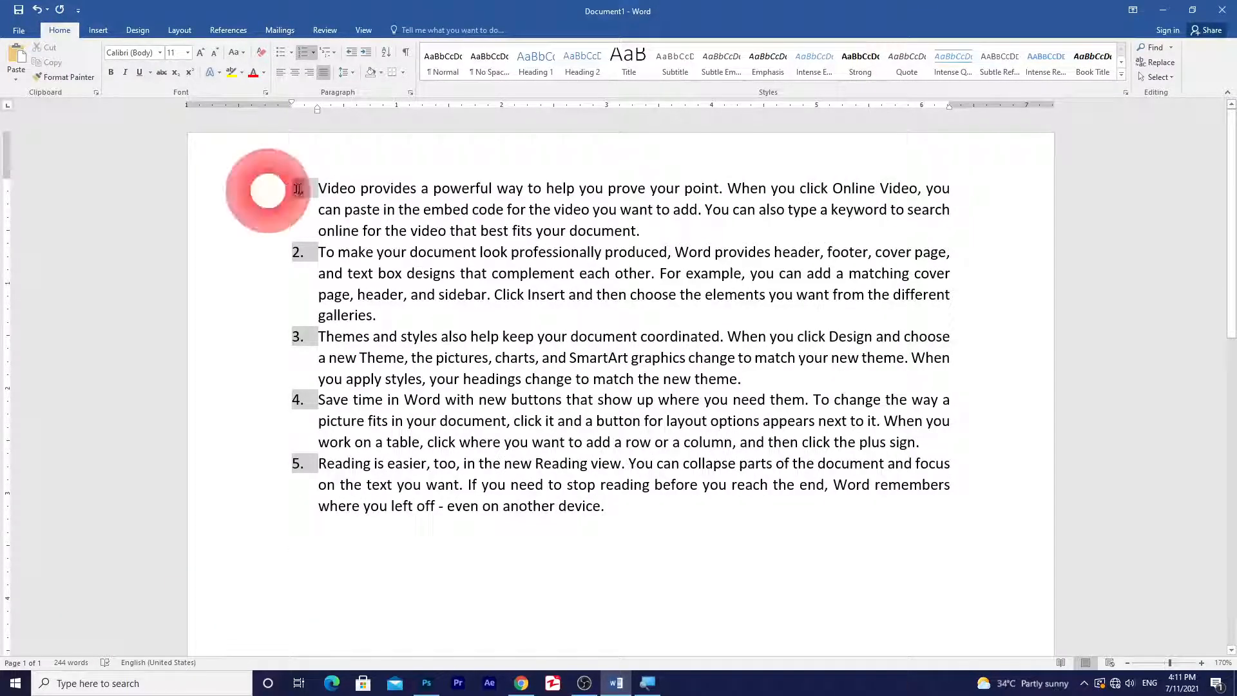
Step: Remove the numbering from all five paragraphs
left_click_drag(696, 515, 303, 184)
left_click(308, 54)
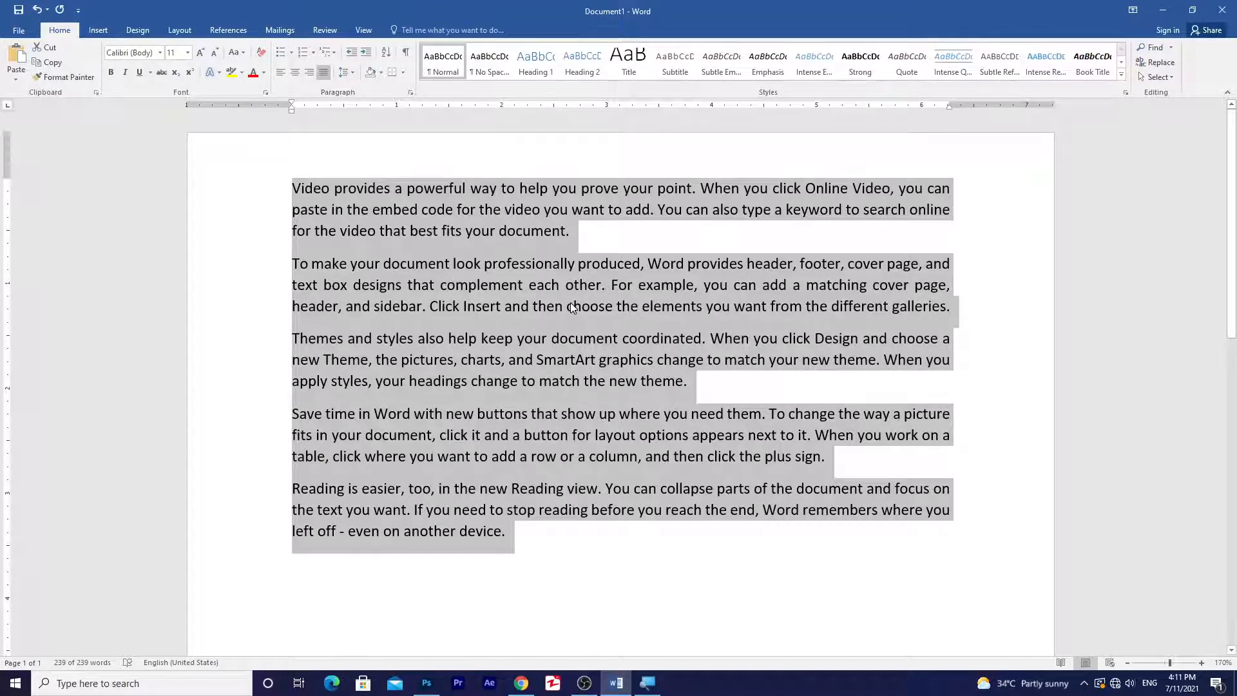
Step: Change the case of all five paragraphs to UPPERCASE
left_click(243, 53)
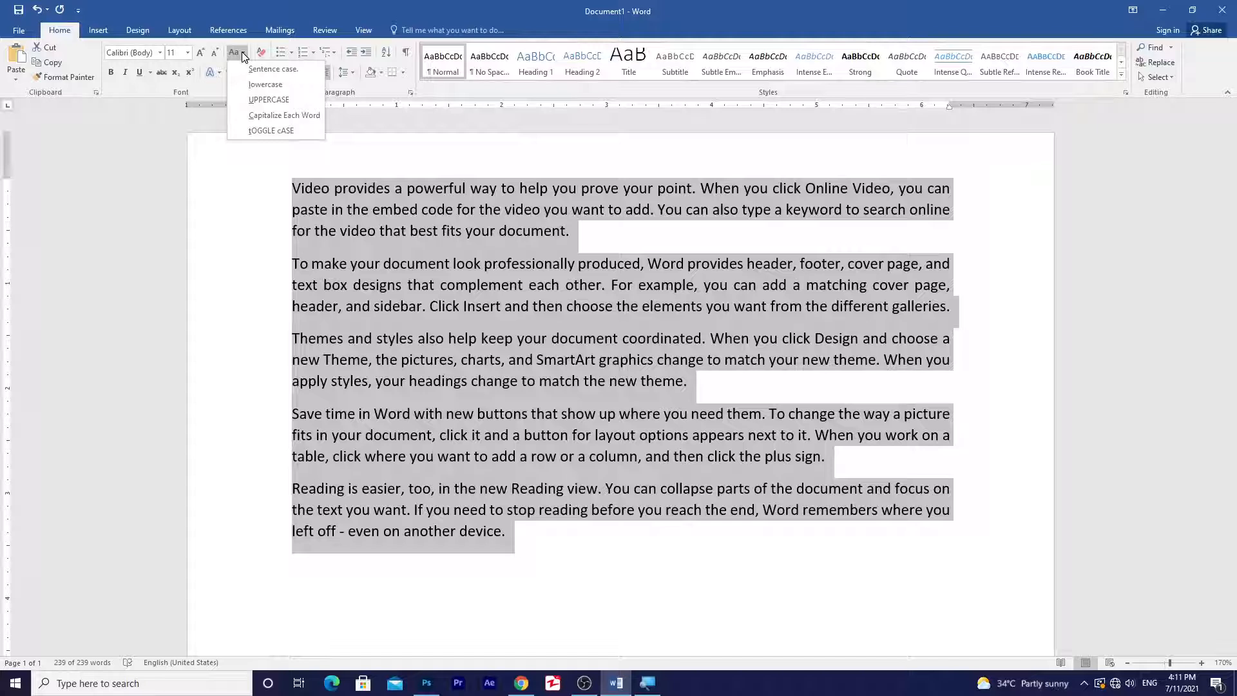
left_click(257, 193)
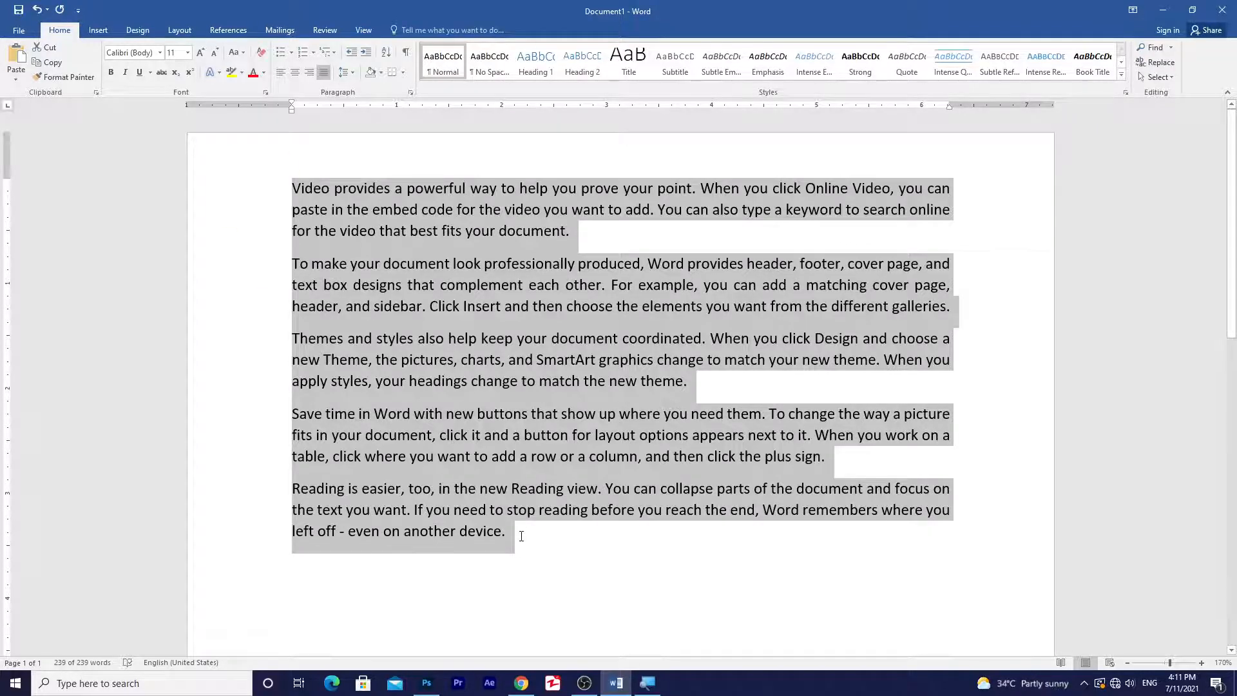
left_click(521, 536)
left_click_drag(534, 535, 292, 186)
left_click_drag(509, 535, 296, 157)
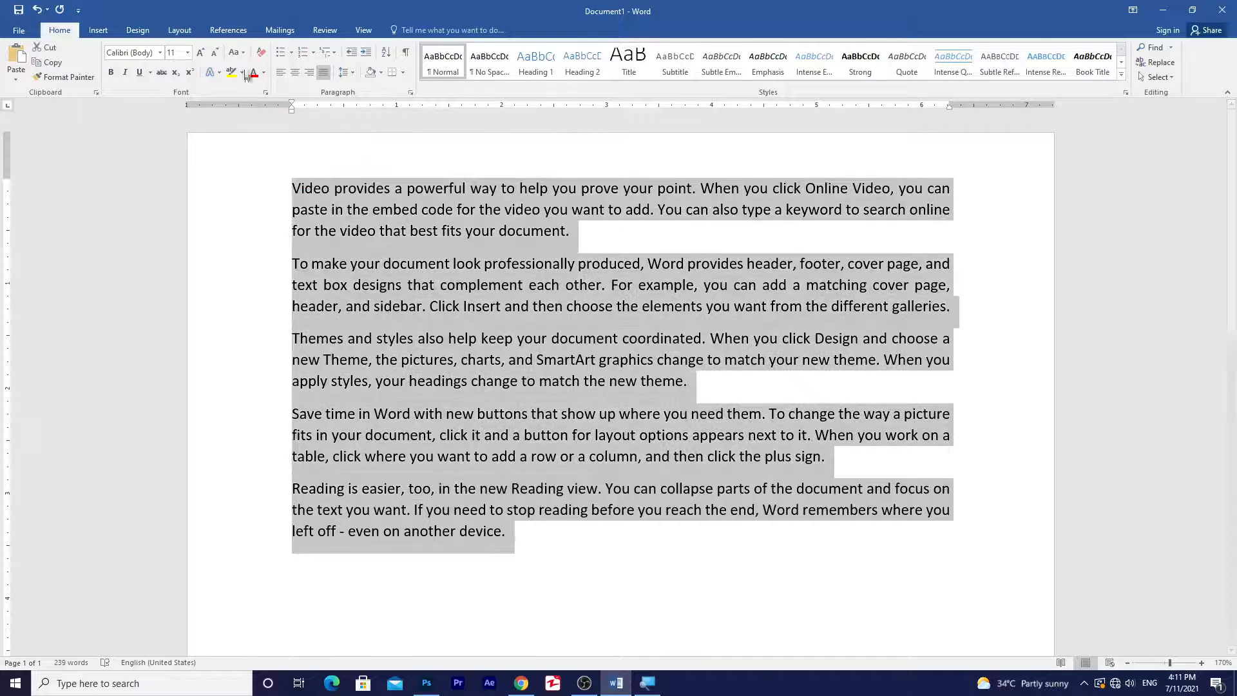
left_click(237, 52)
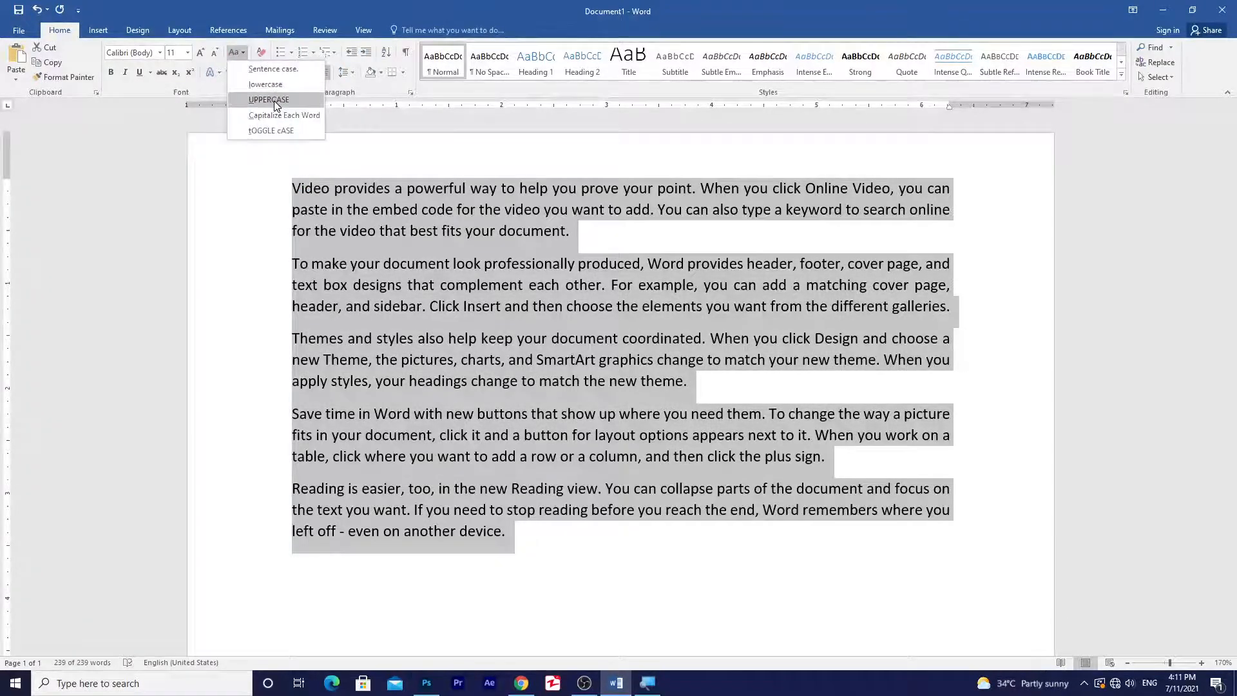
left_click(273, 100)
left_click(676, 455)
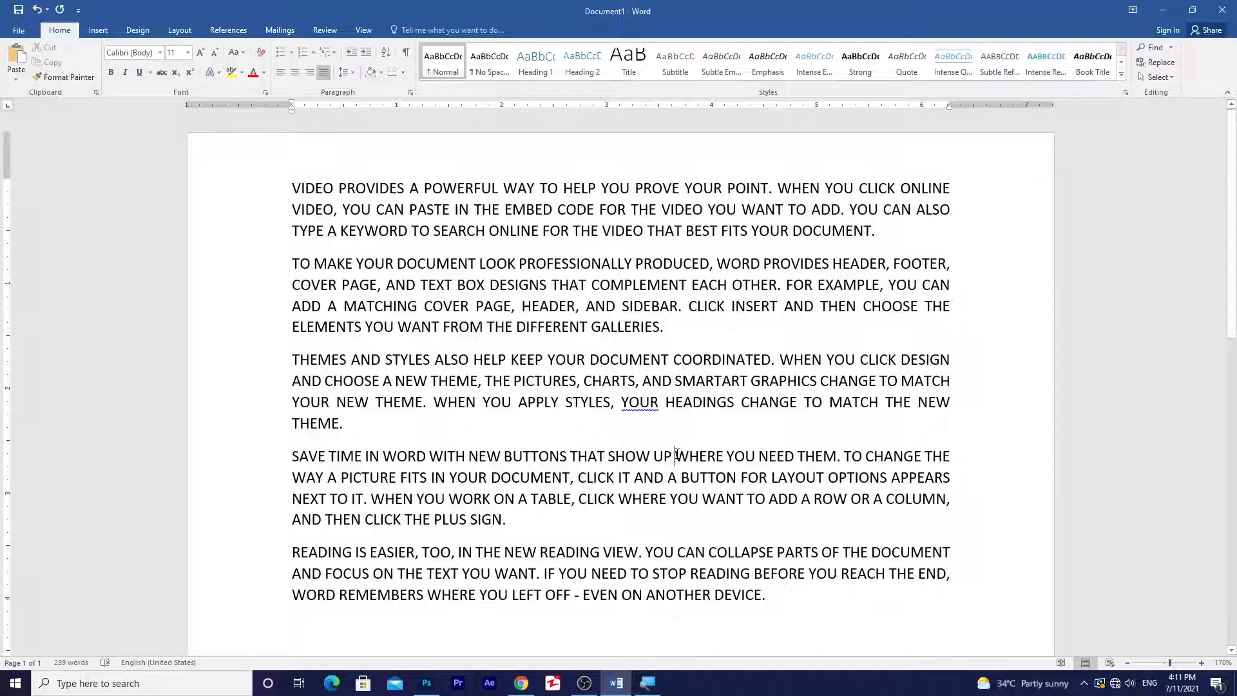
Step: Change the case of all five paragraphs to lowercase
left_click_drag(765, 576, 228, 166)
left_click(247, 52)
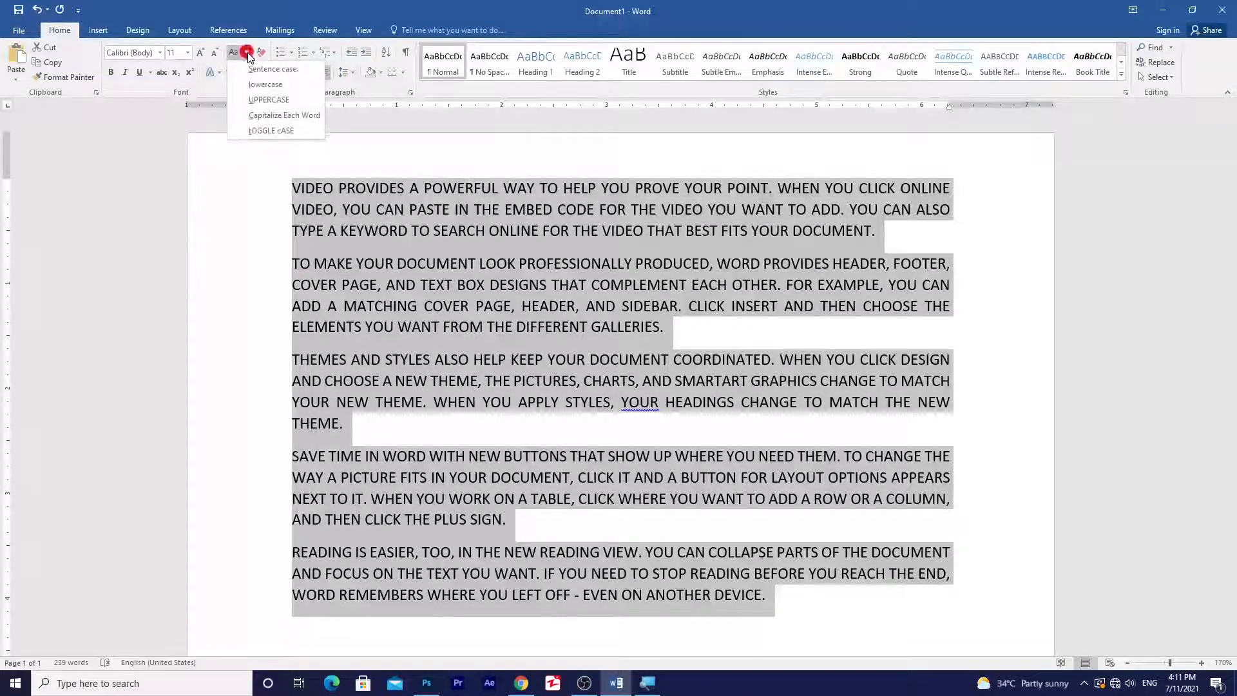
left_click(262, 86)
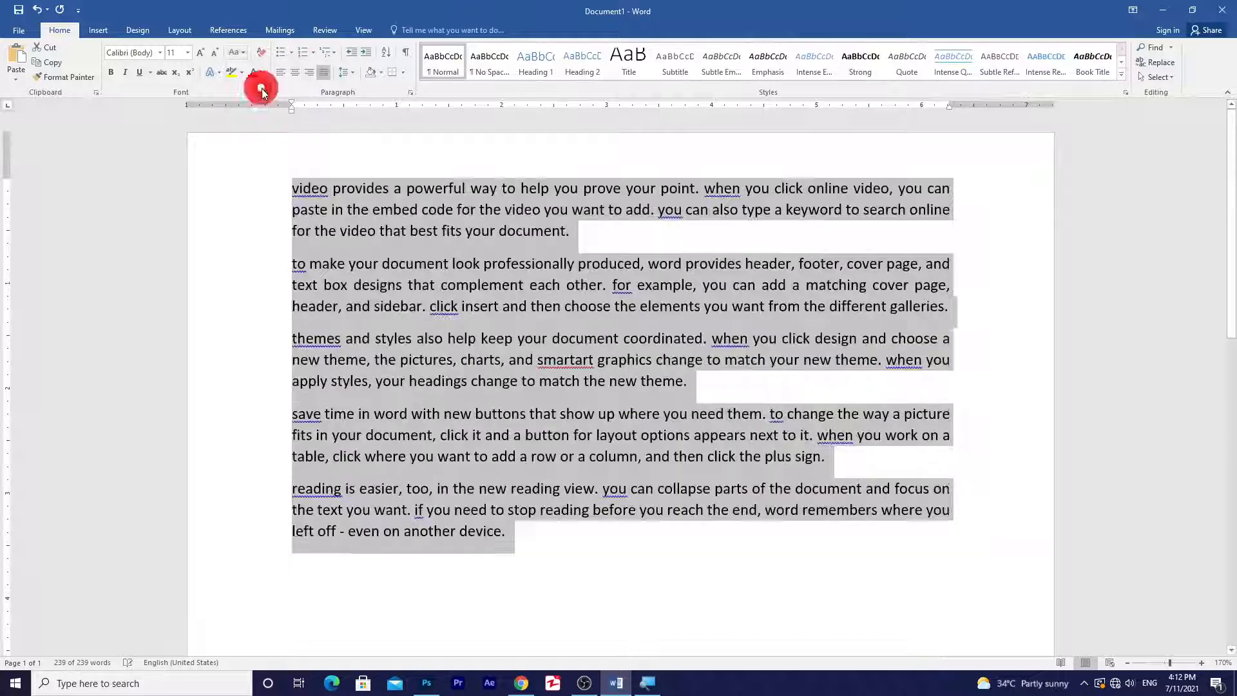
left_click(603, 473)
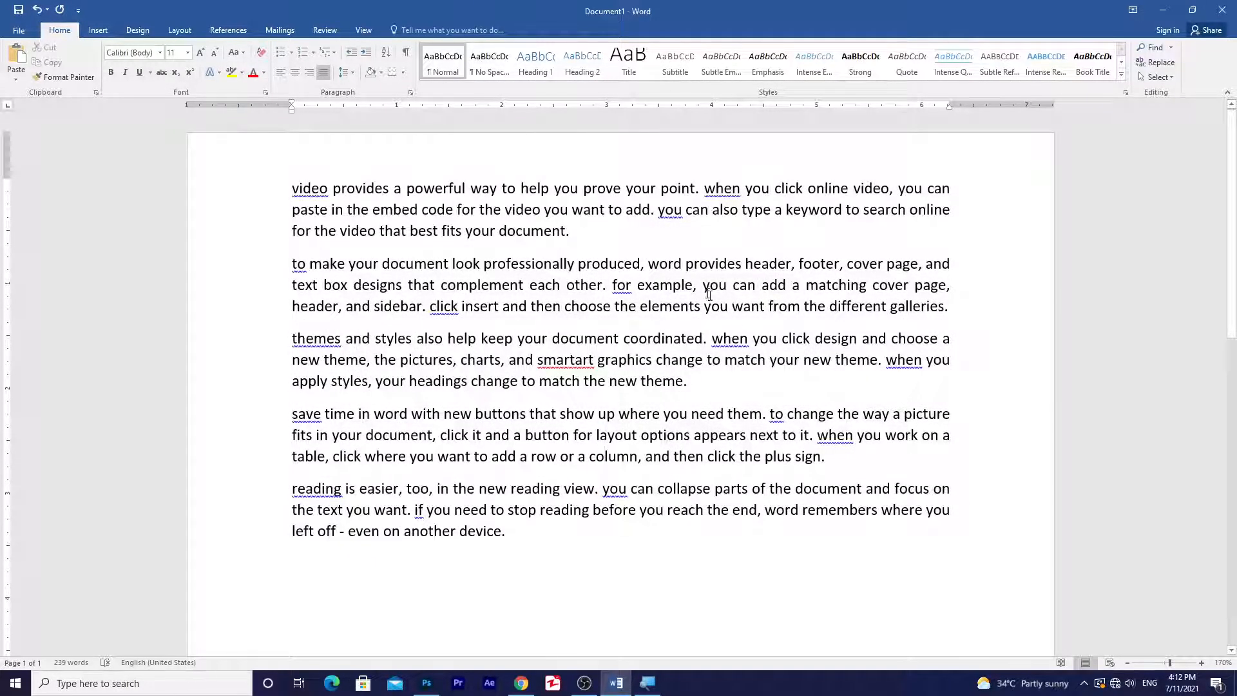
Step: Change the case of all five paragraphs to Sentence case
scroll(672, 261, "up", 1)
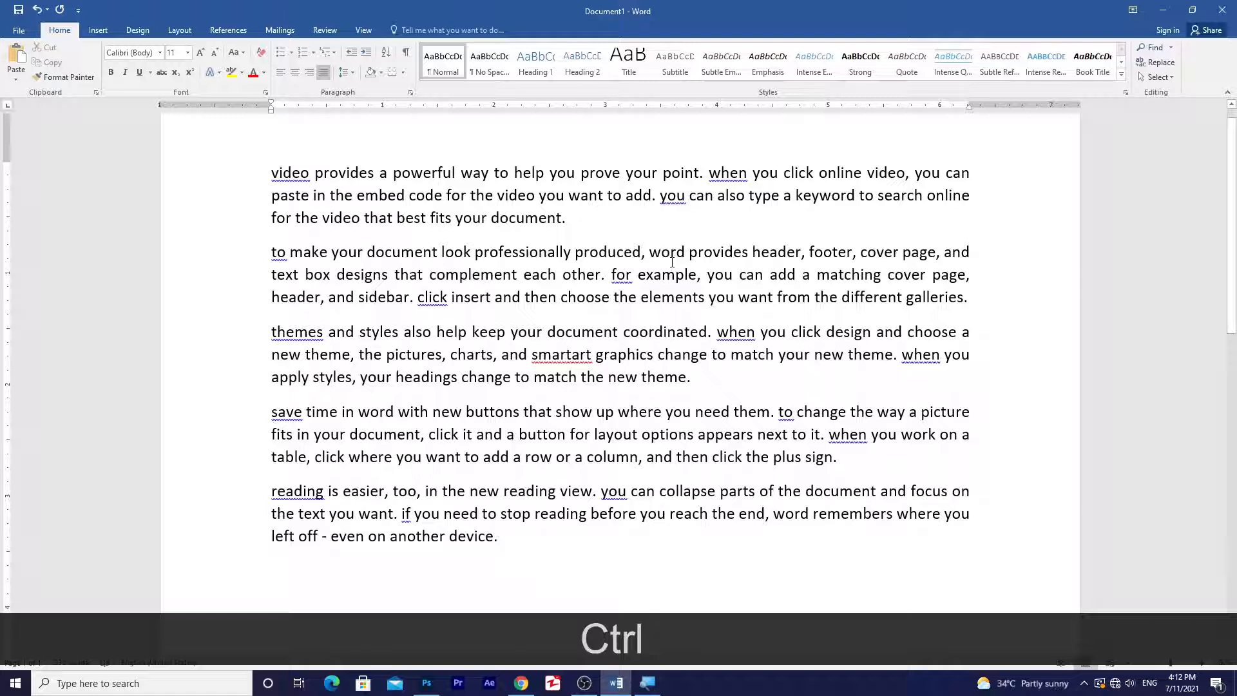
left_click_drag(558, 542, 275, 141)
left_click(237, 57)
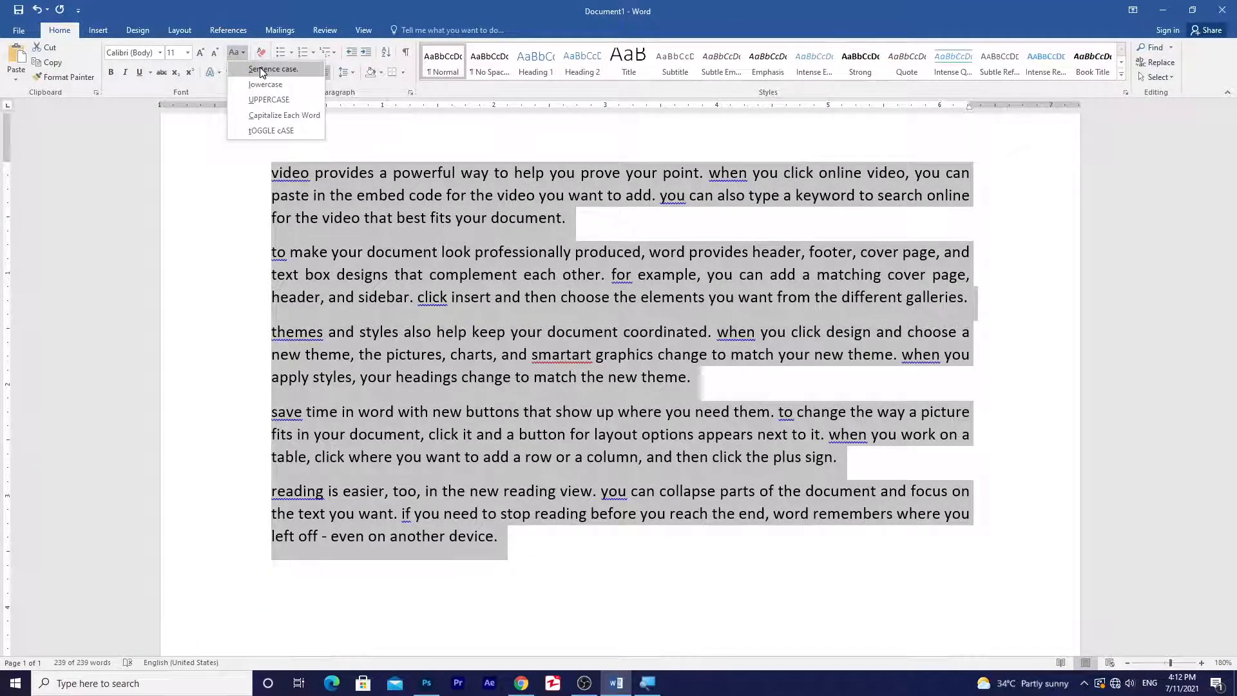
left_click(260, 68)
left_click(520, 204)
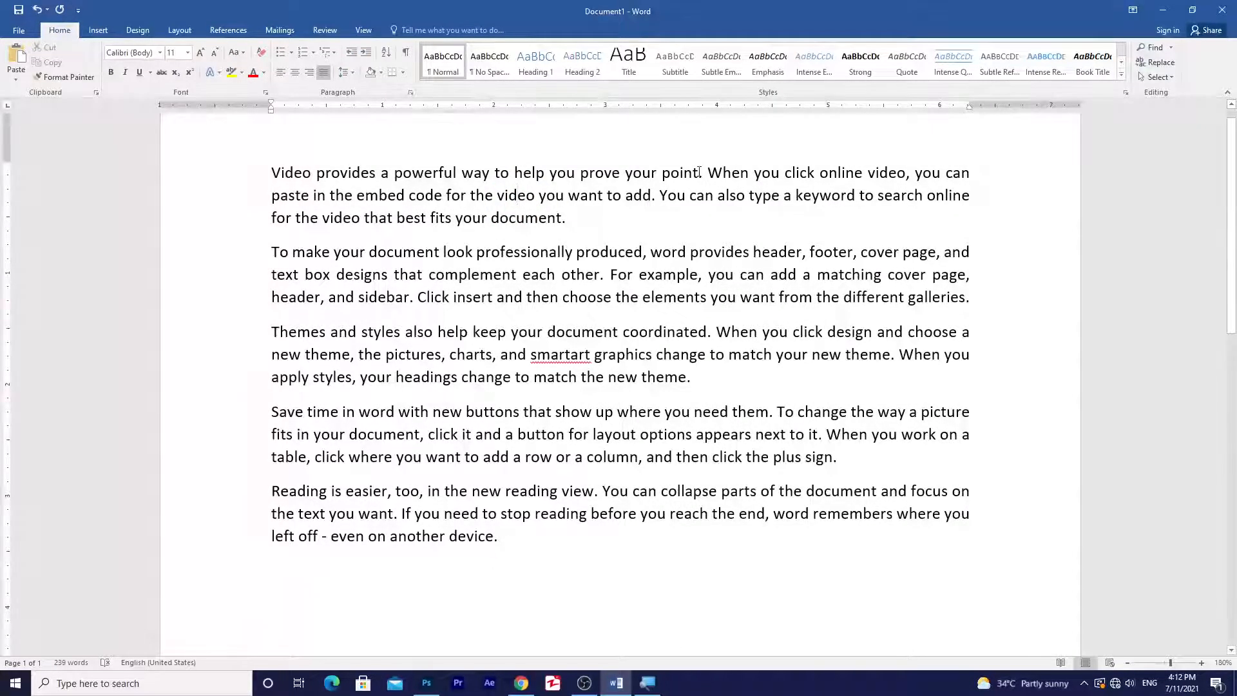
Step: Change the case of all five paragraphs to Capitalize Each Word and check the initial letters in the first paragraph
left_click_drag(272, 172, 278, 173)
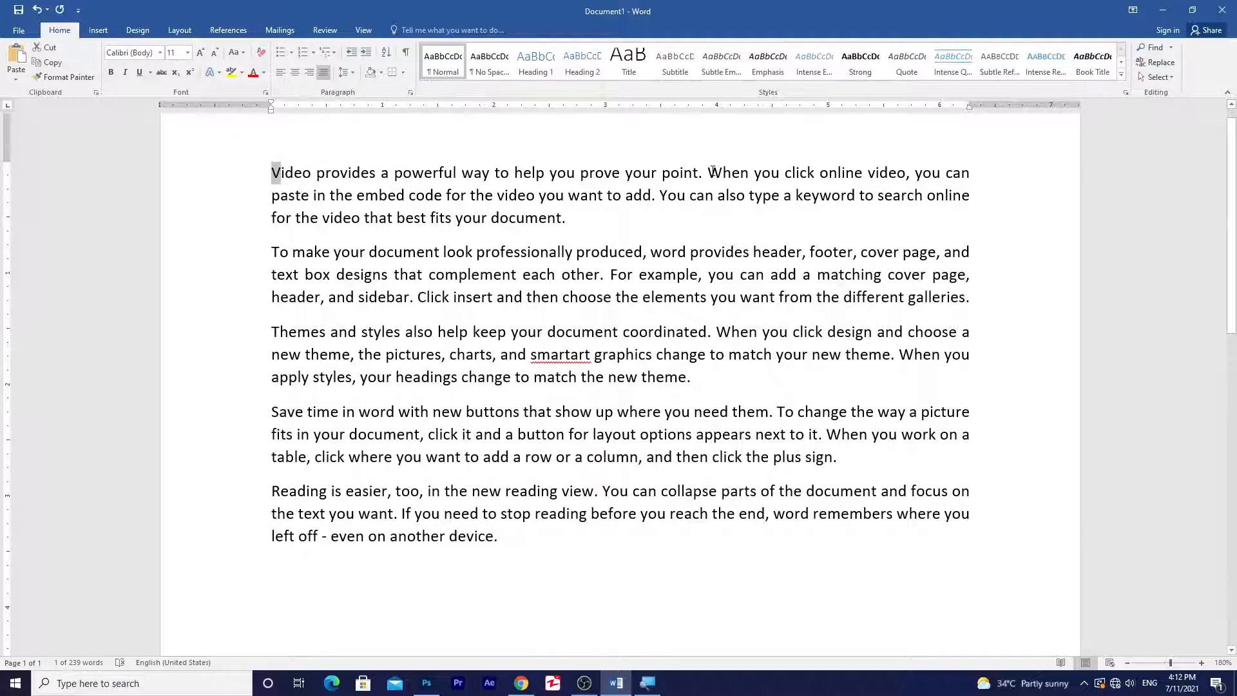
left_click_drag(710, 172, 722, 172)
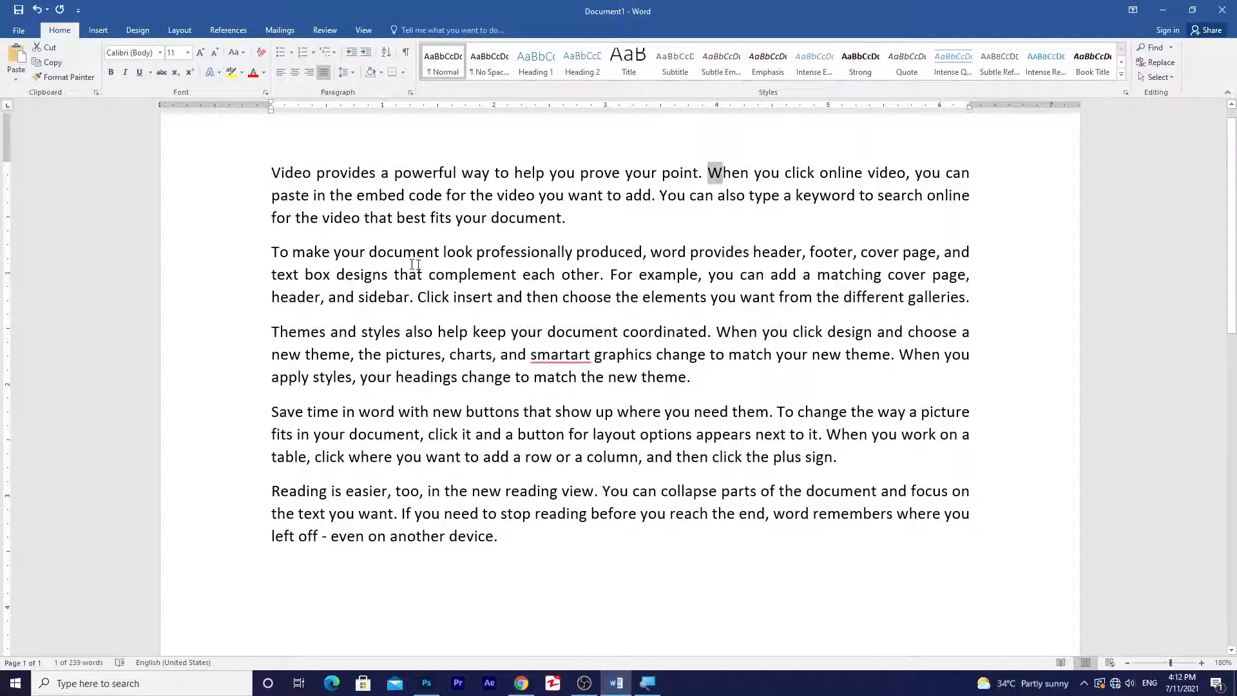
left_click_drag(659, 196, 664, 195)
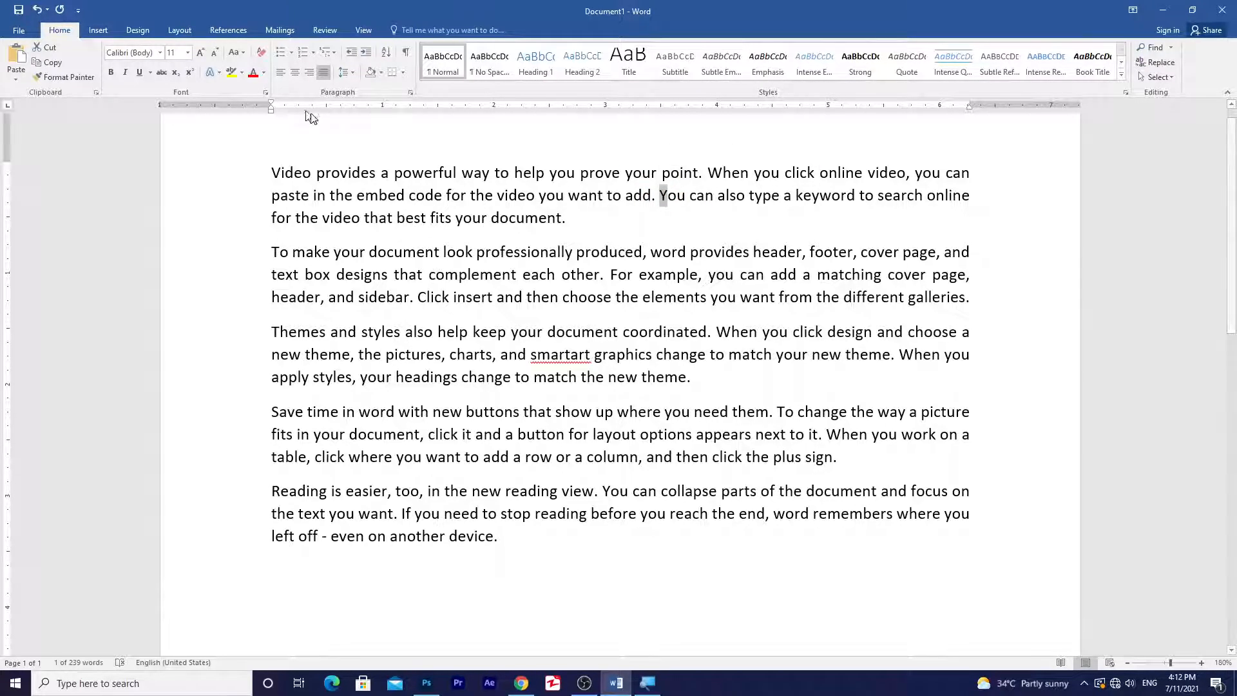
key("ctrl+a")
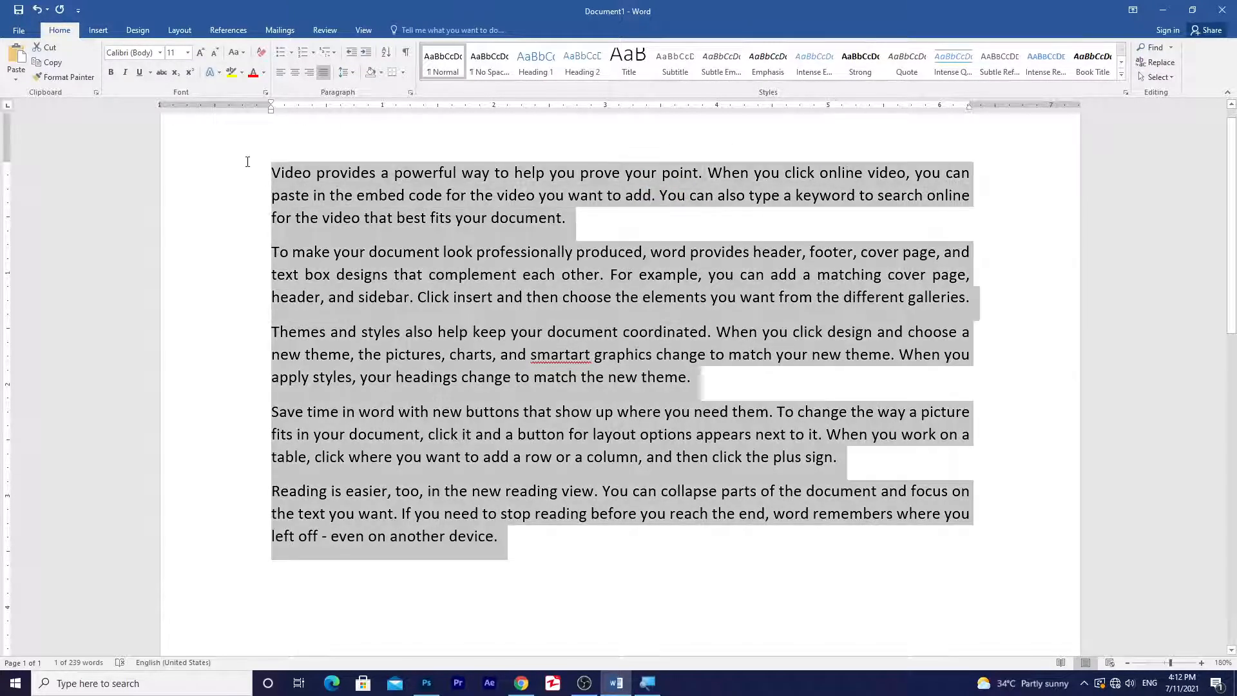
left_click(236, 53)
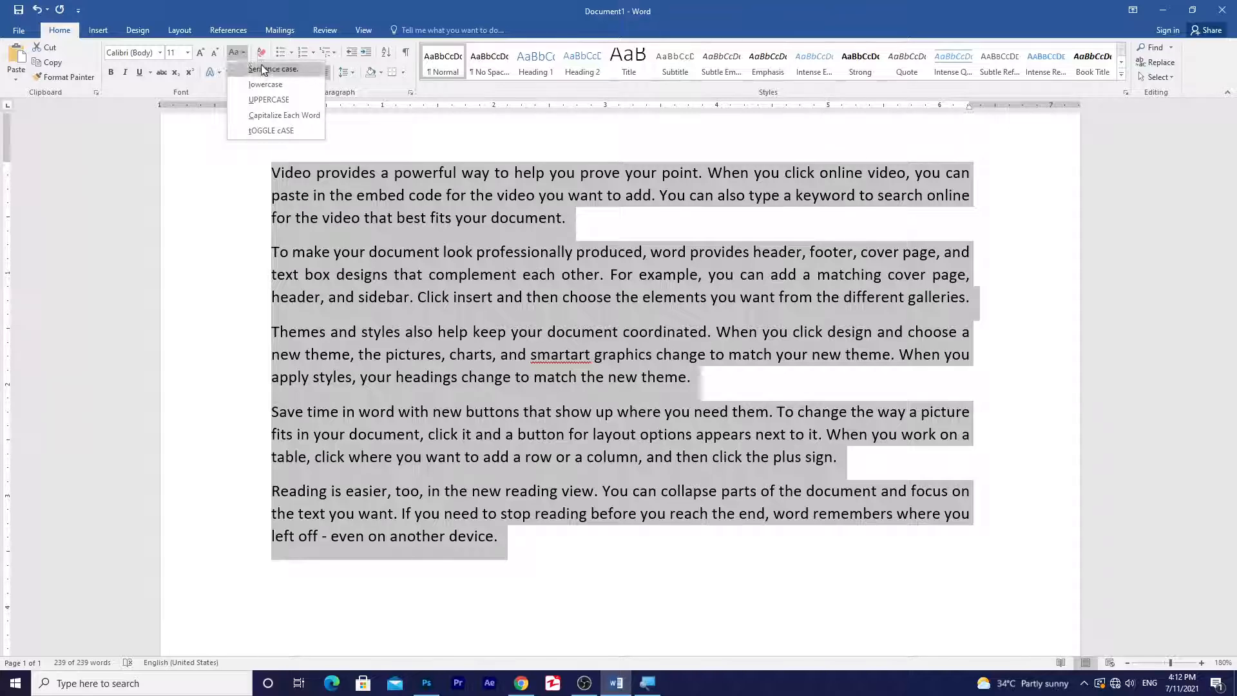
left_click(277, 115)
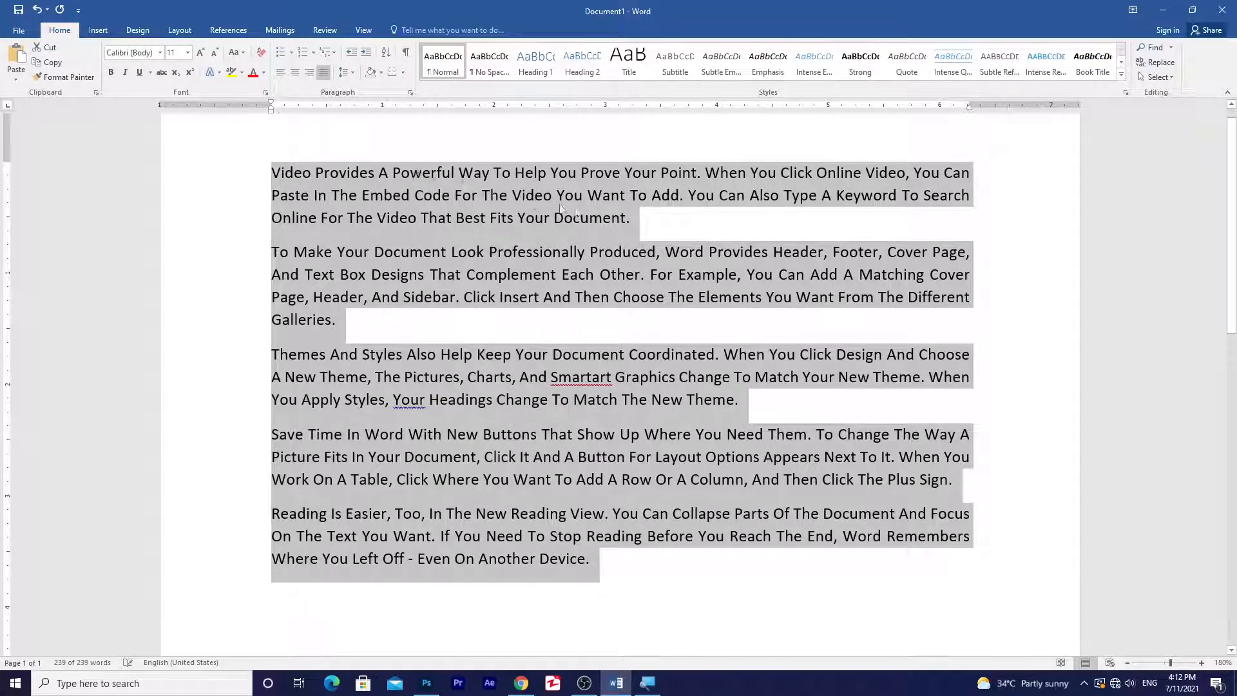
left_click(565, 172)
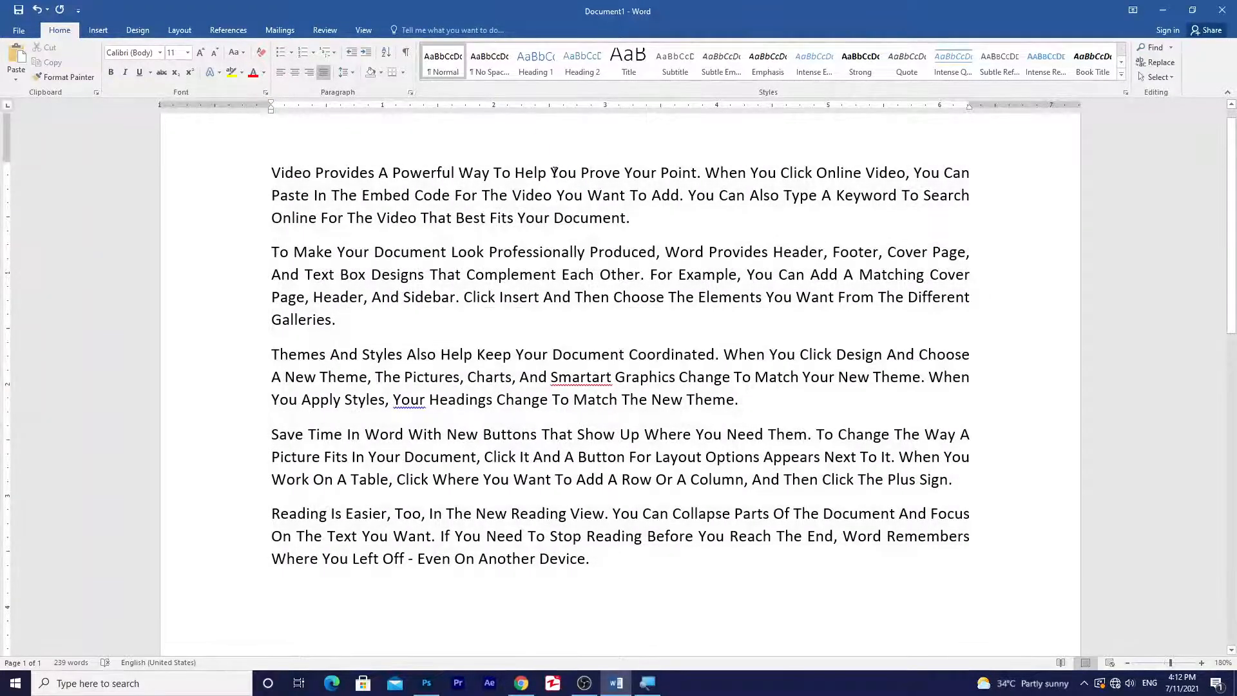
left_click_drag(551, 172, 558, 172)
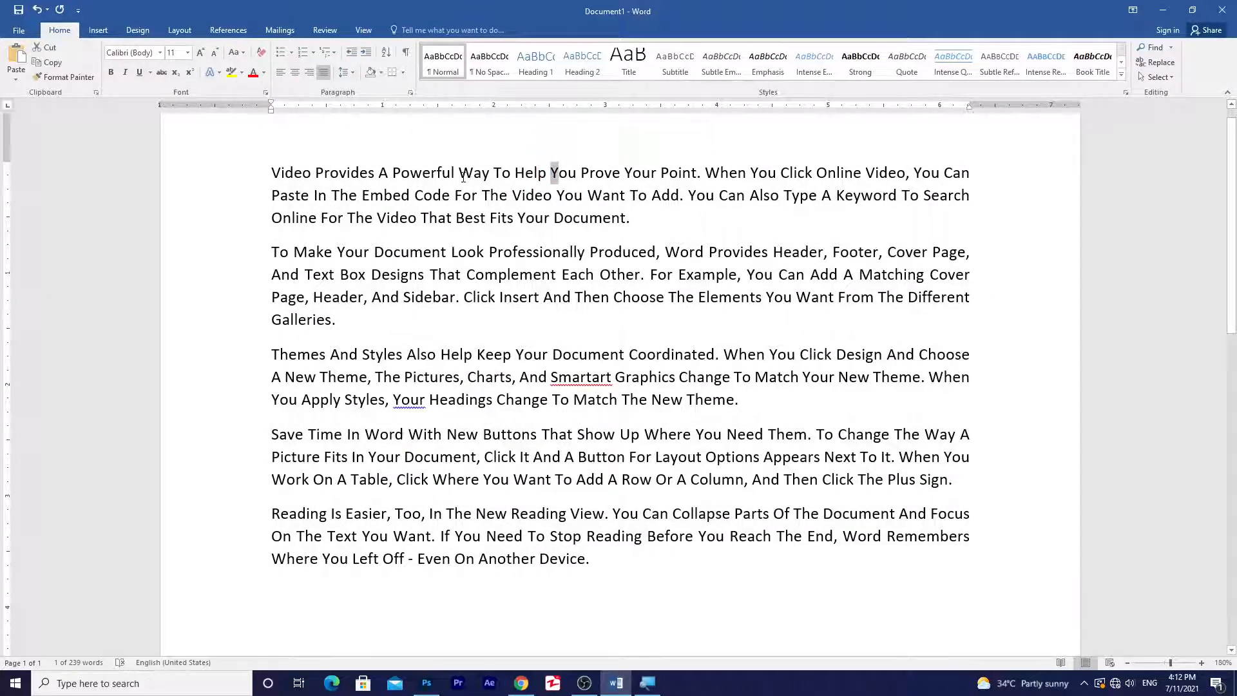
left_click_drag(470, 171, 393, 174)
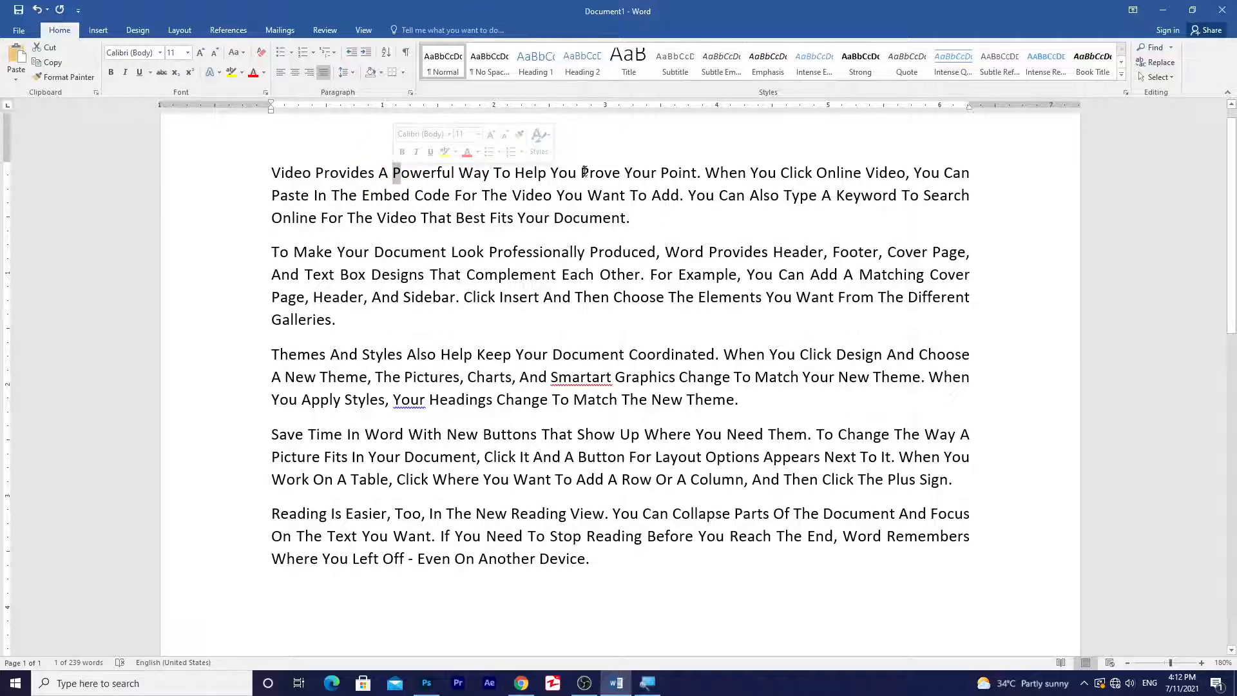
left_click_drag(589, 172, 551, 172)
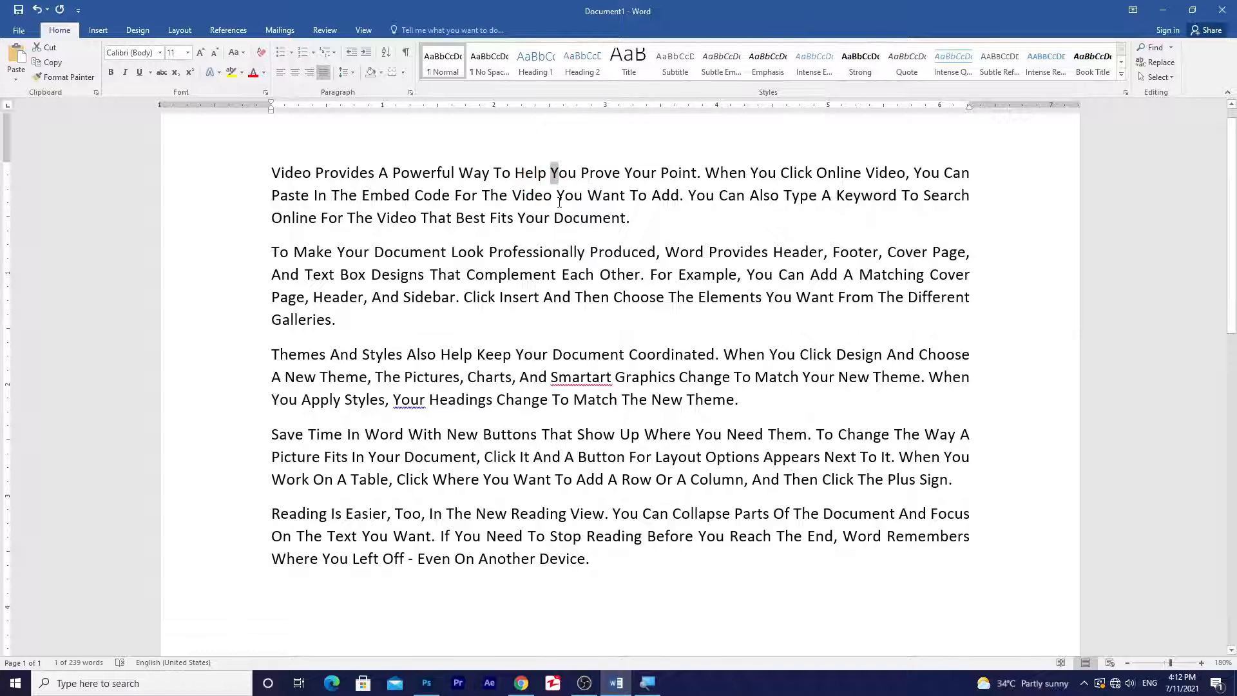
Step: Apply tOGGLE cASE to all five paragraphs and review the inverted letters throughout the text
left_click_drag(610, 574, 270, 169)
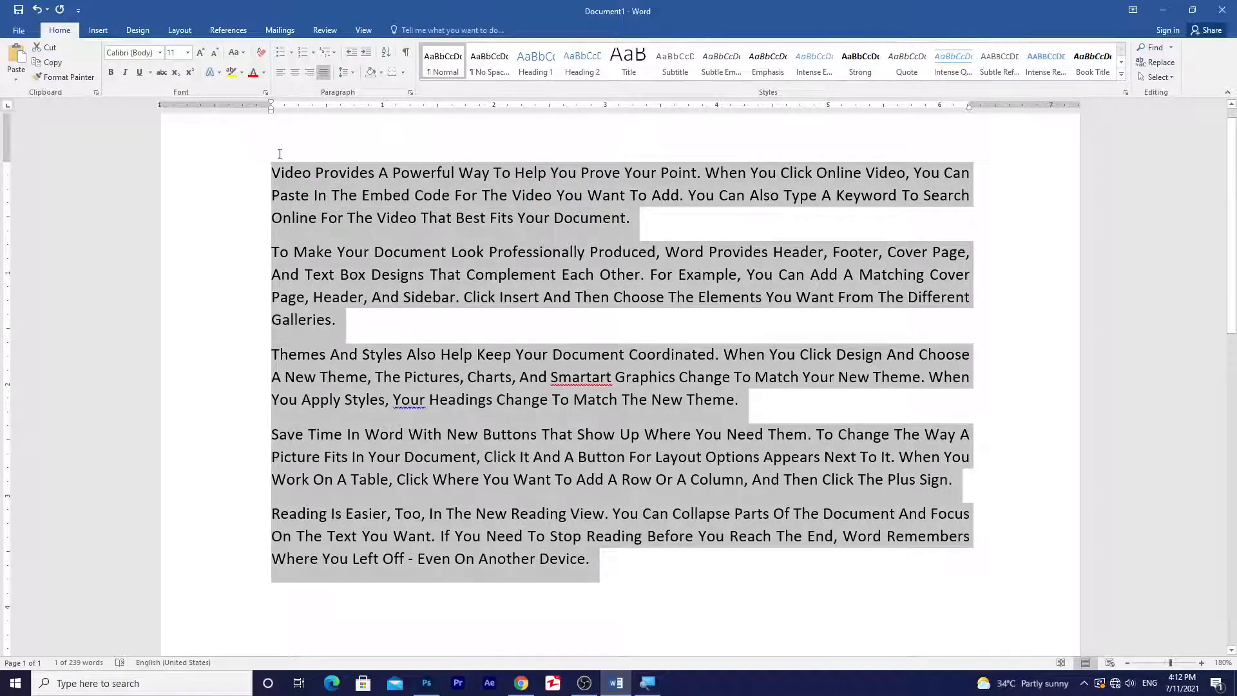
left_click(245, 54)
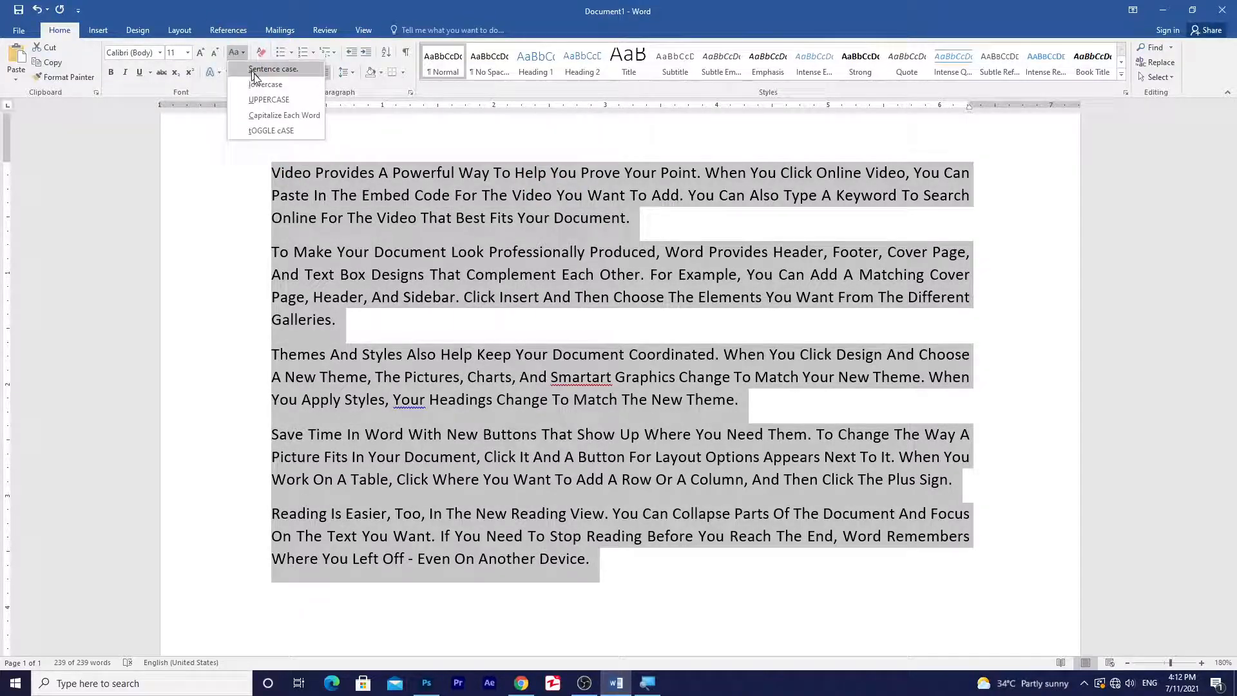
left_click(271, 130)
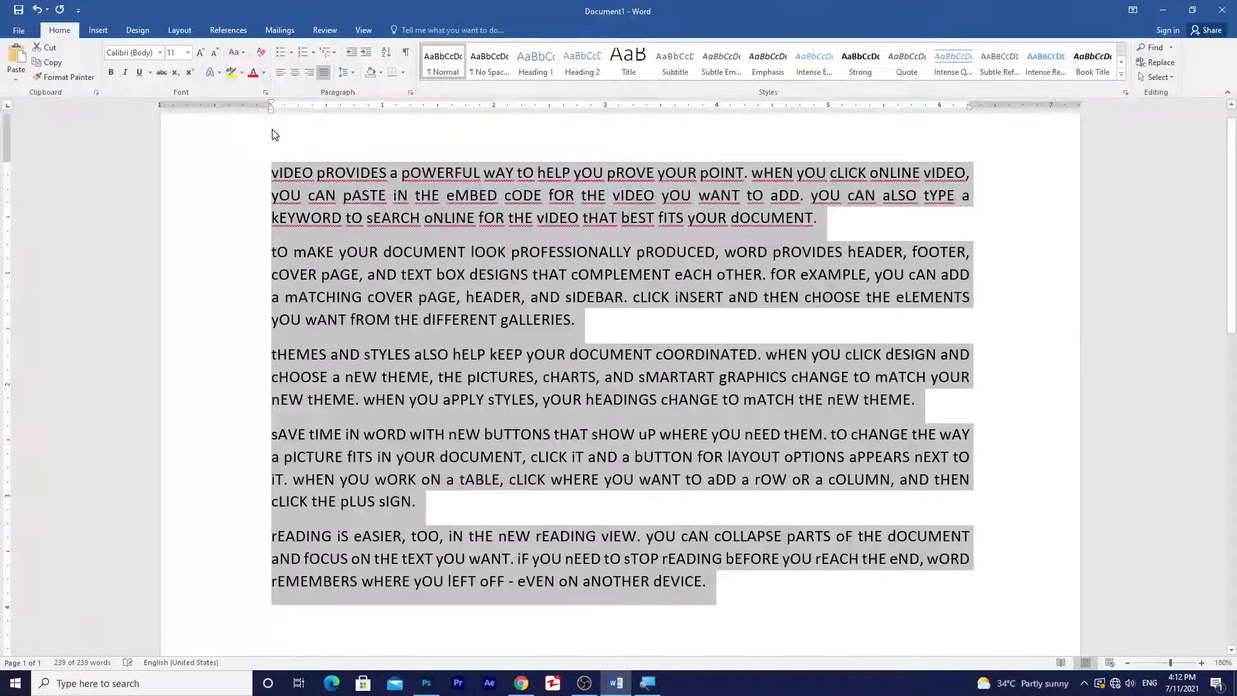
left_click(481, 205)
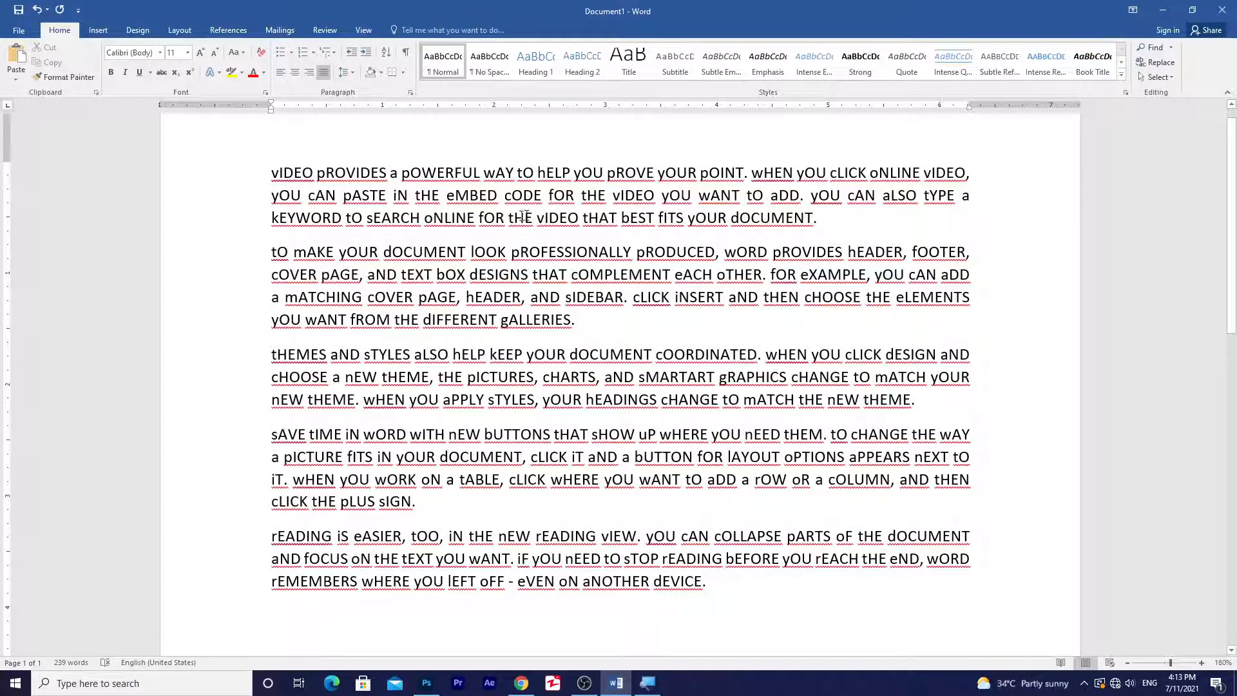
scroll(688, 365, "down", 3)
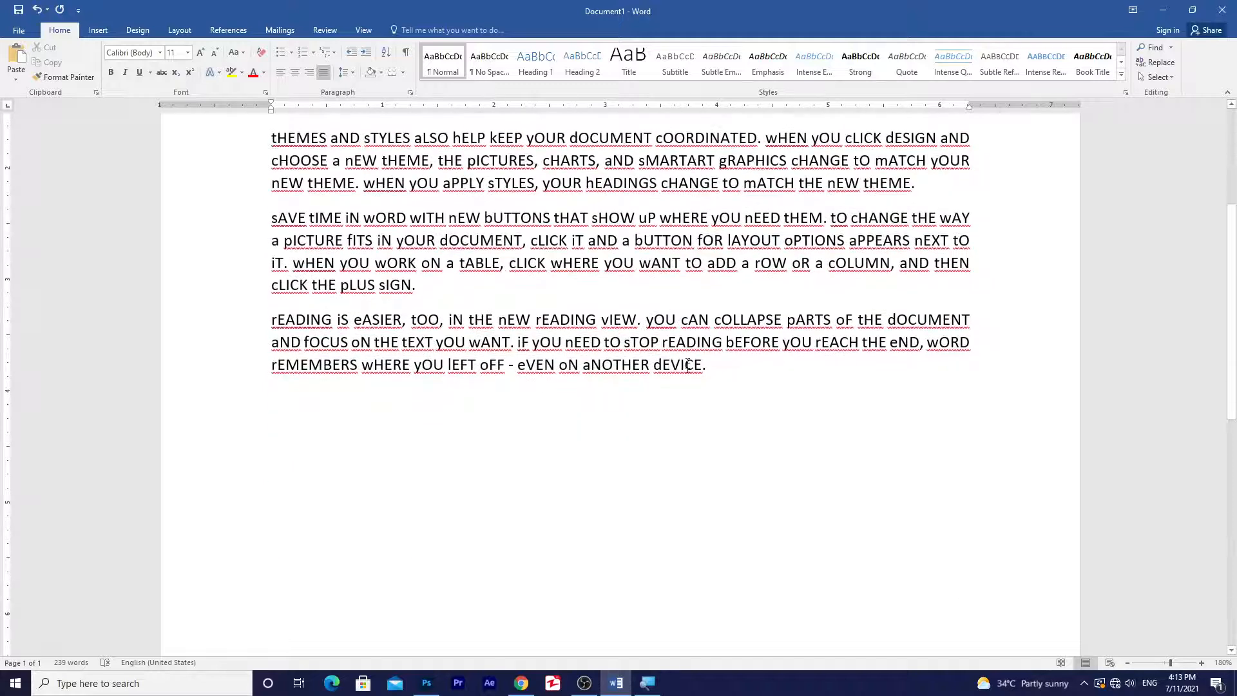
scroll(686, 297, "up", 3)
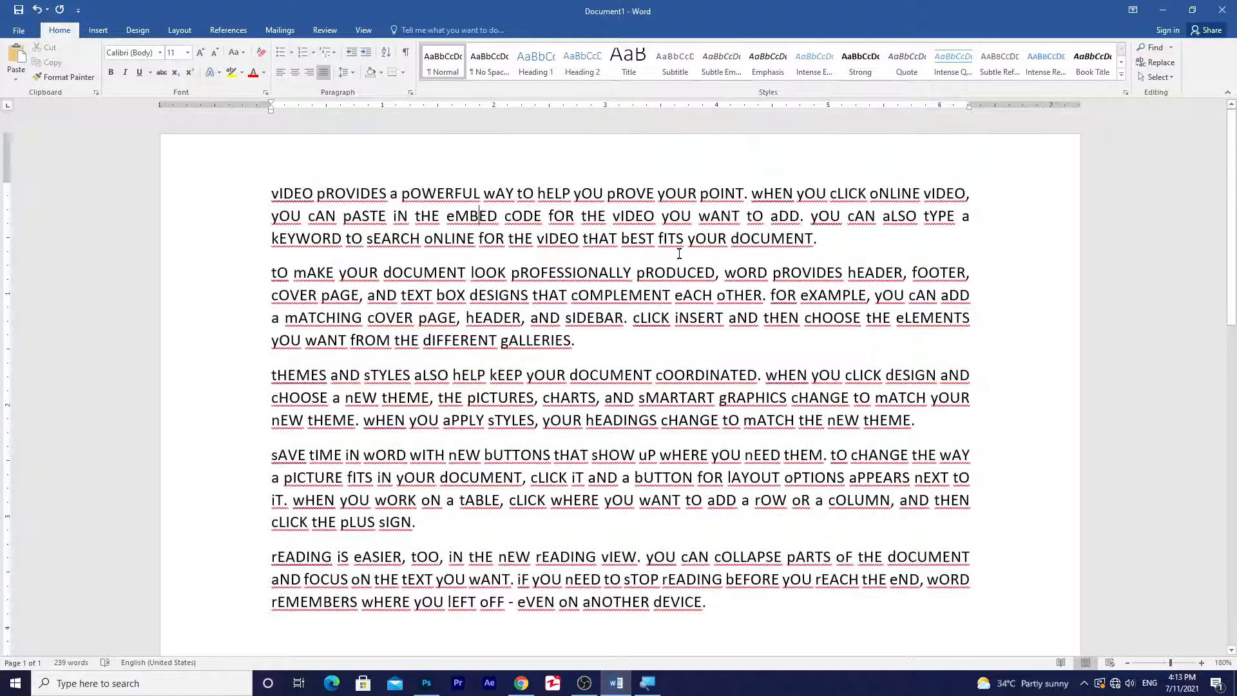
left_click_drag(666, 194, 661, 193)
left_click(663, 194)
left_click_drag(613, 193, 579, 193)
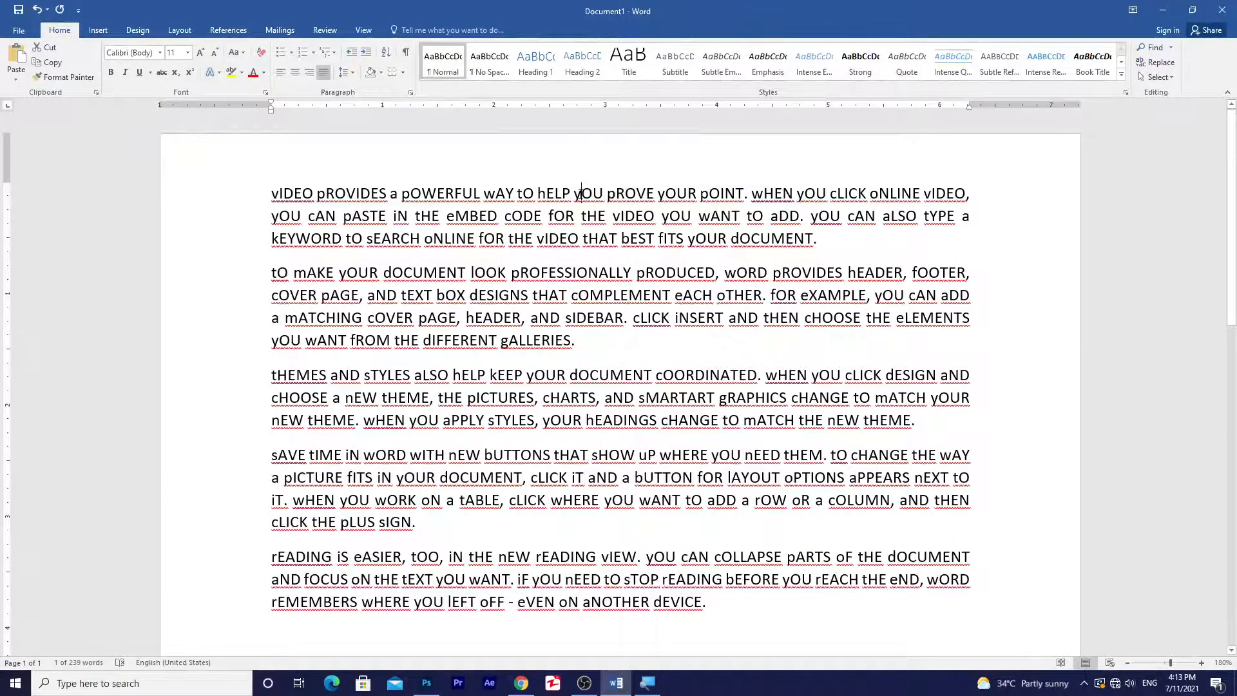
scroll(595, 208, "down", 1)
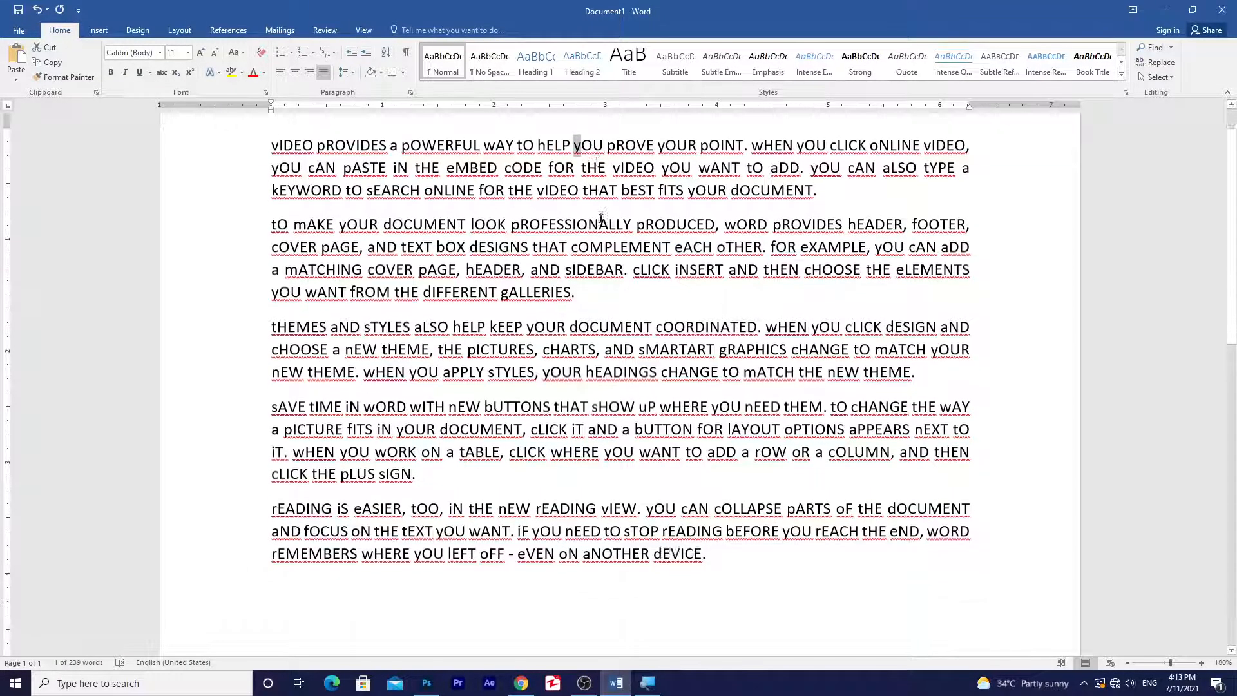
left_click_drag(755, 580, 271, 132)
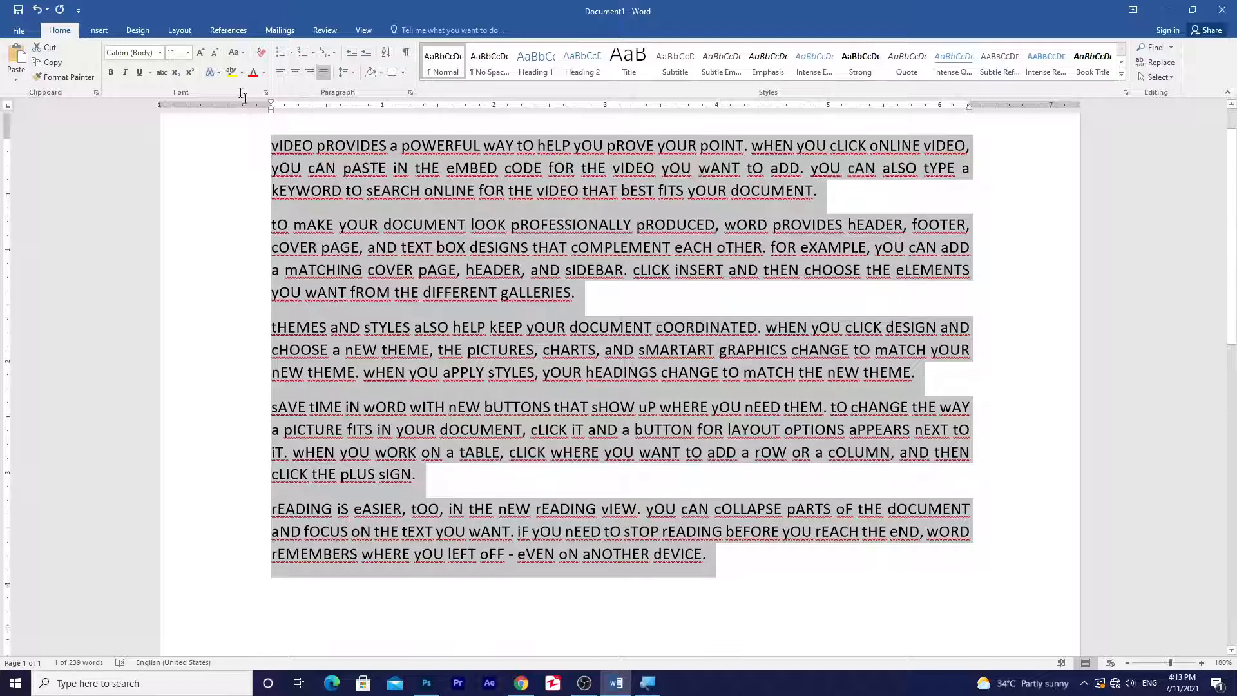
scroll(352, 191, "up", 1)
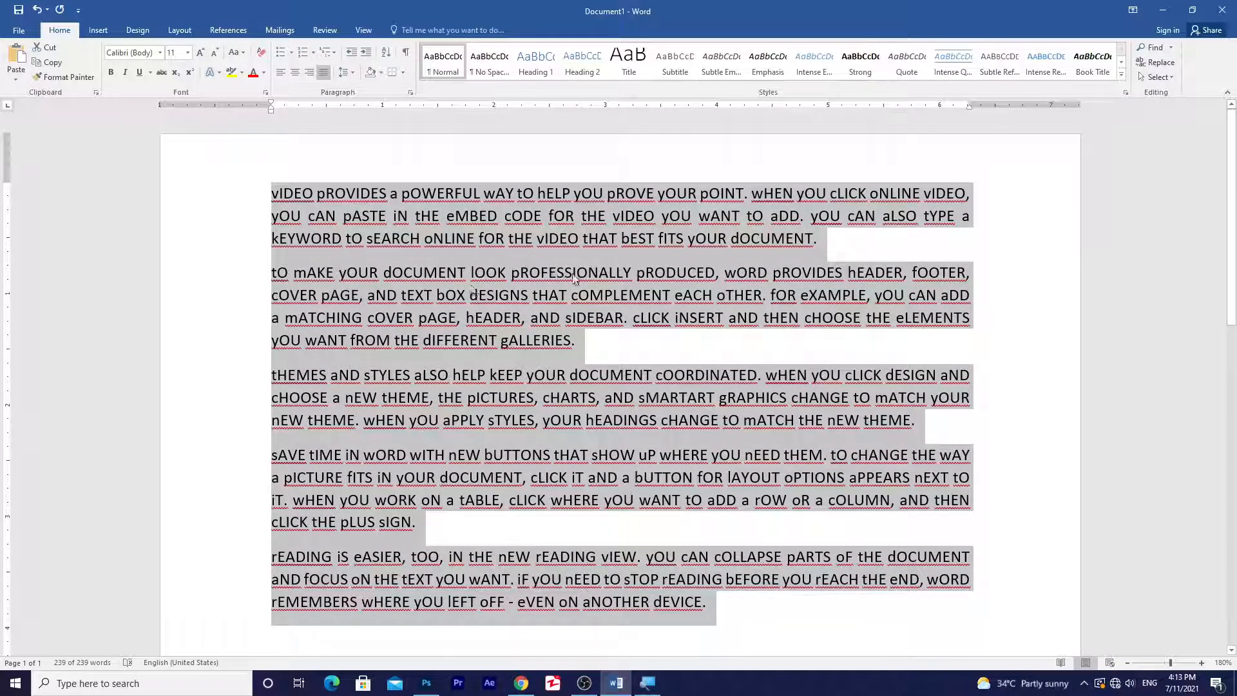
left_click(701, 523)
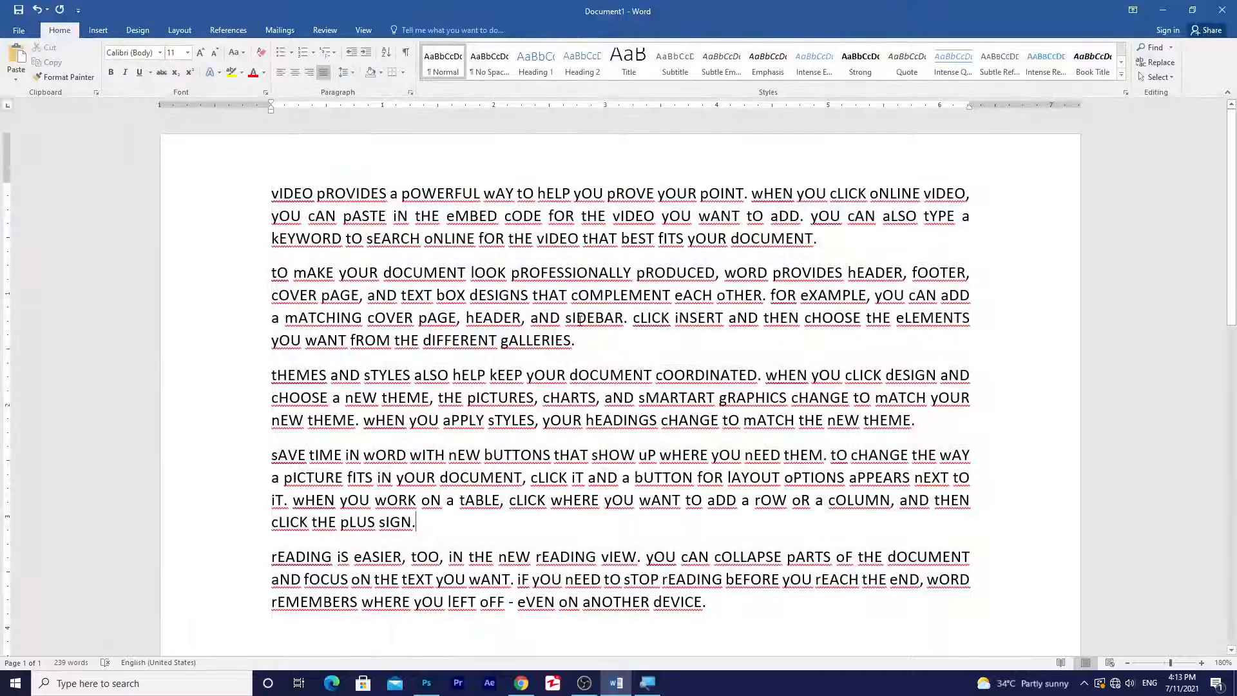
Step: Cycle the first two paragraphs through Sentence case and UPPERCASE, ending with both in lowercase
left_click_drag(583, 342, 274, 180)
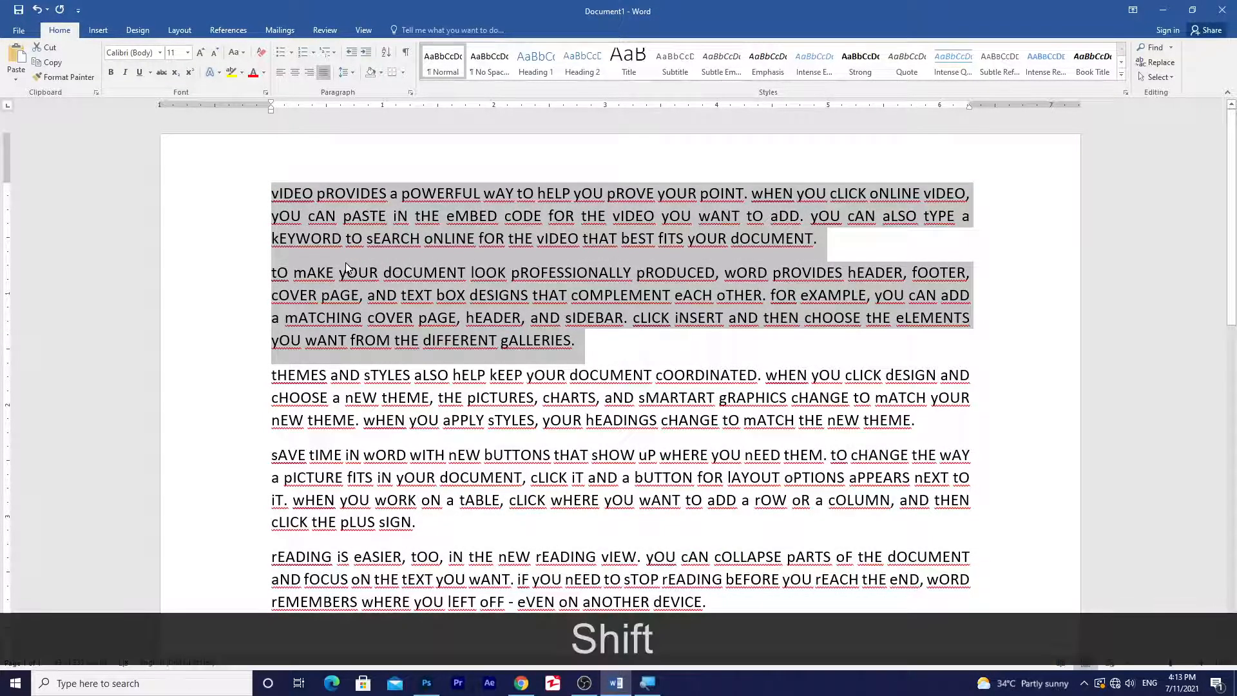
key("shift+F3")
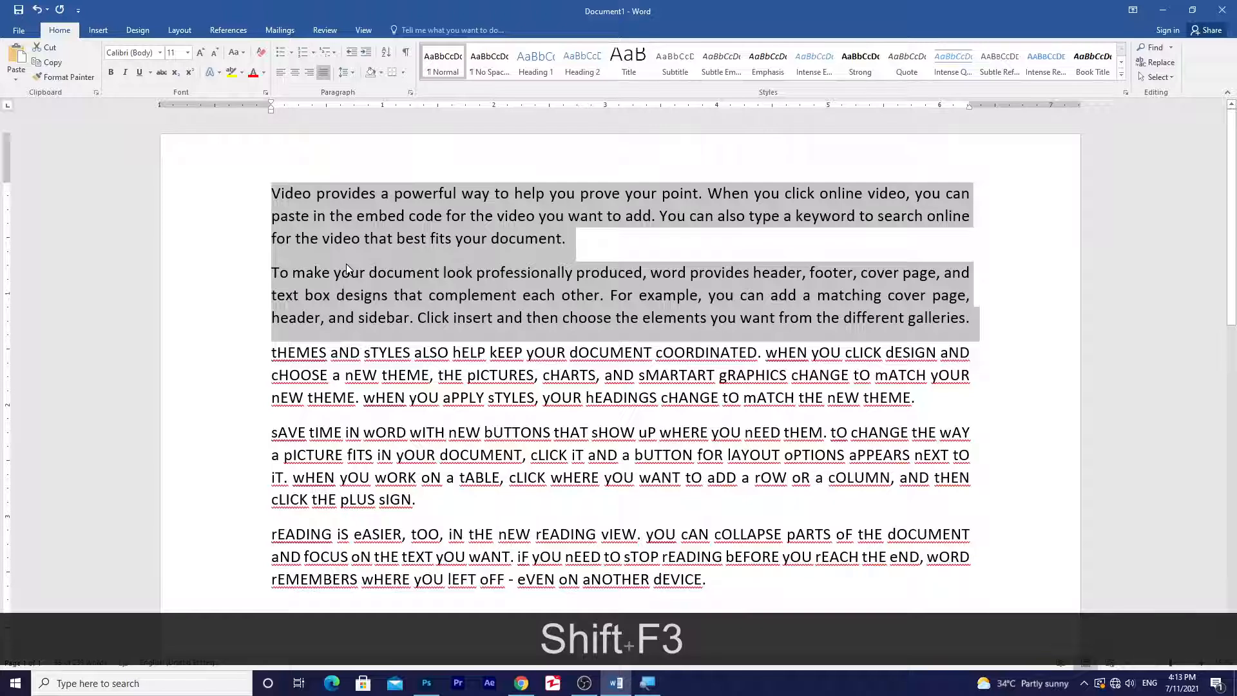
key("shift+F3")
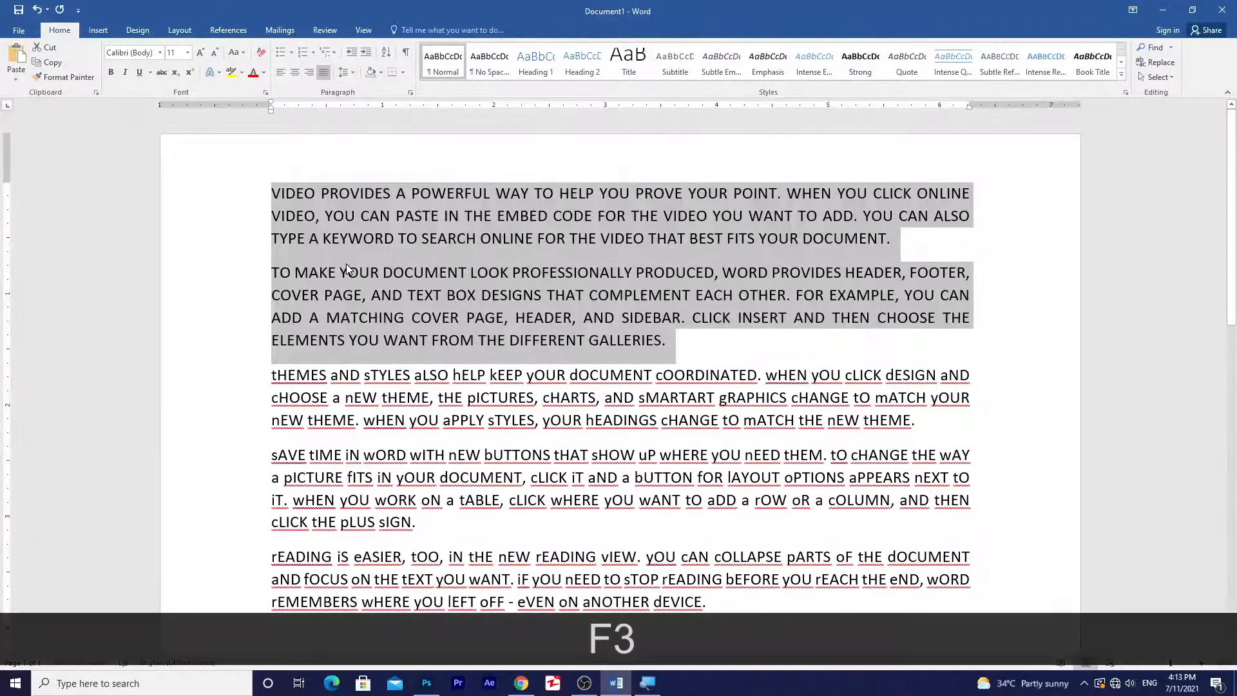
key("shift+F3")
key("shift+F3")
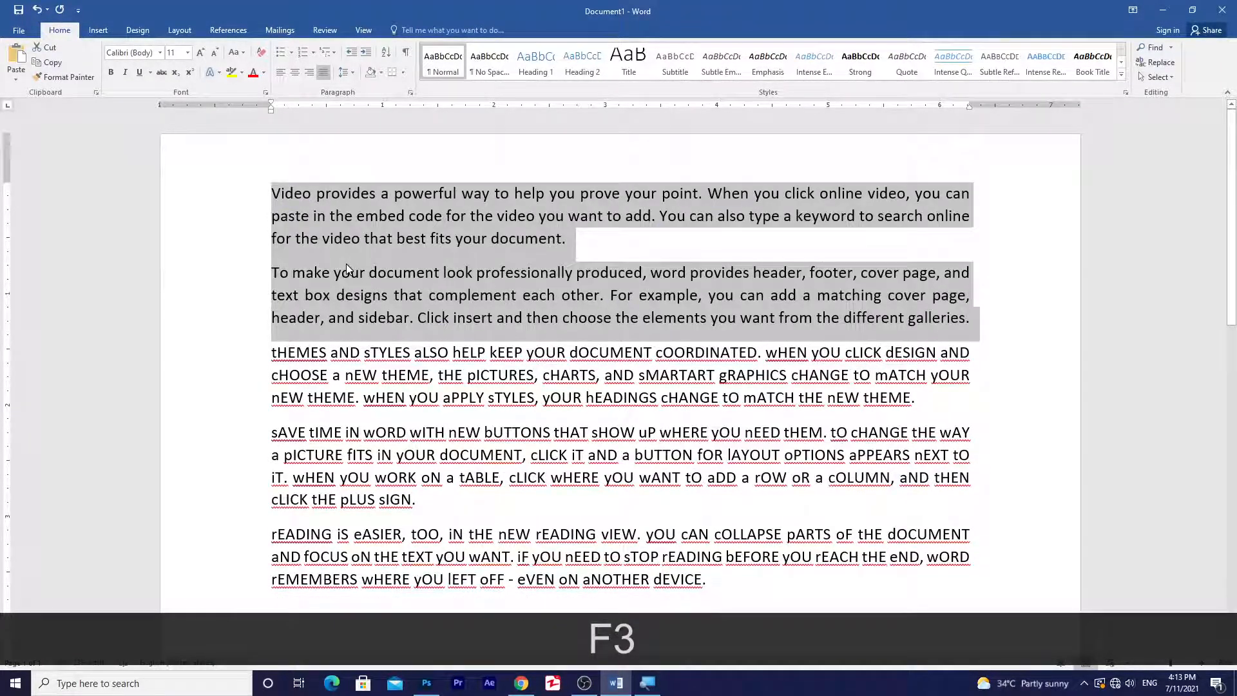
key("shift+F3")
key("shift+F3")
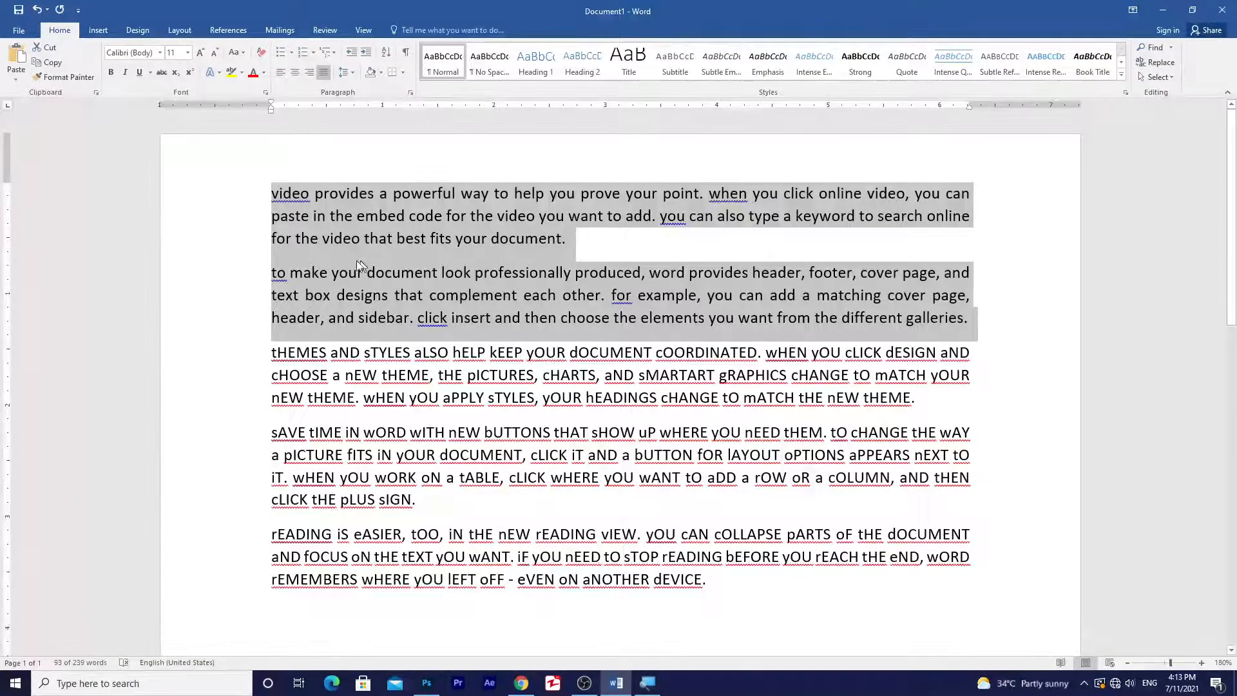
left_click(244, 55)
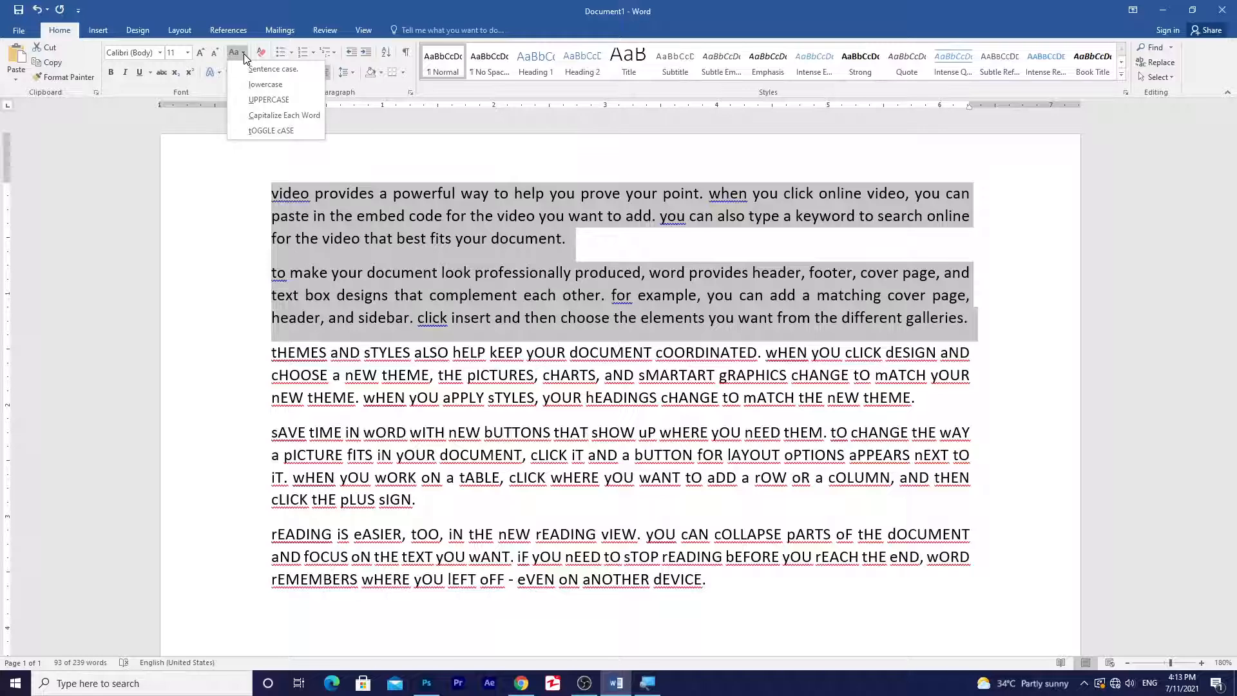
left_click(370, 244)
left_click_drag(739, 585, 269, 175)
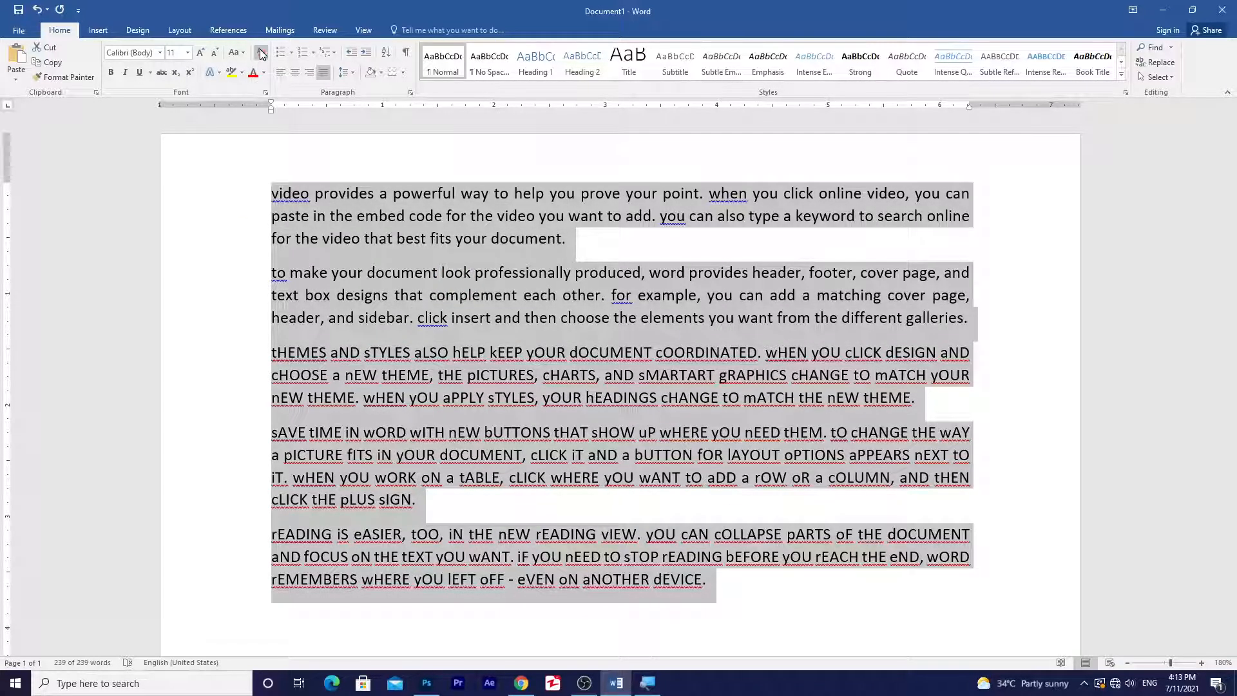
left_click(678, 403)
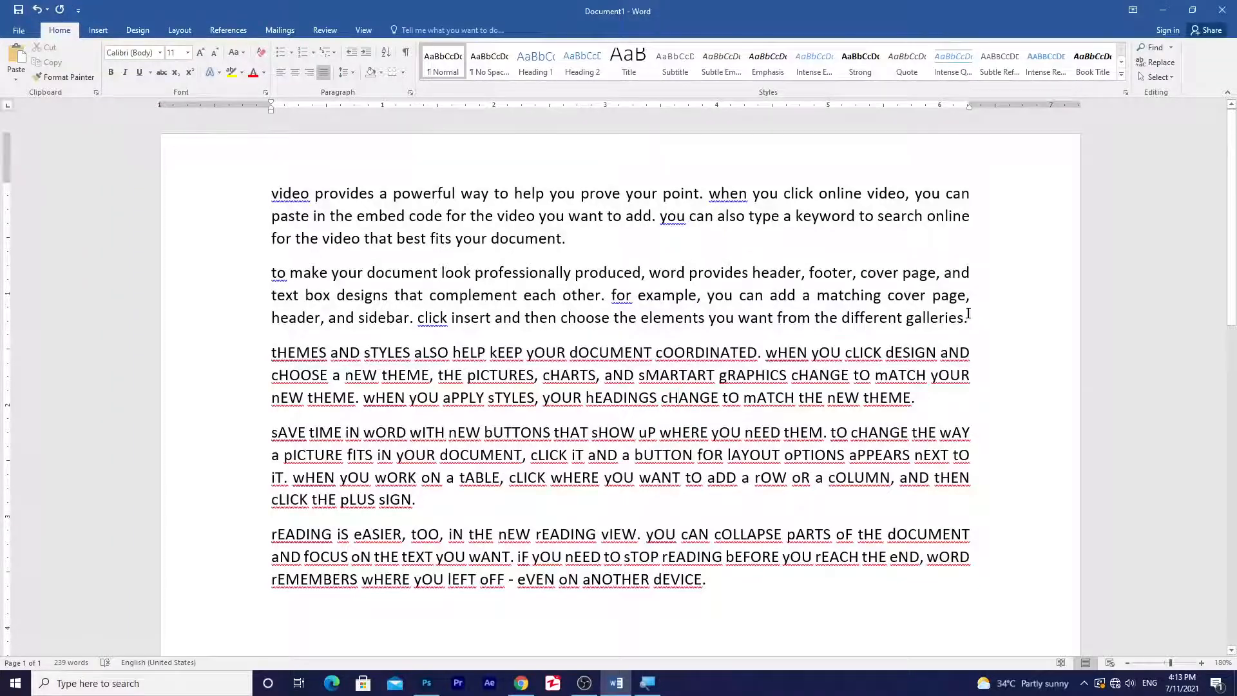
Step: Colour the first paragraph's text red and set its font to Times New Roman
left_click_drag(599, 230, 243, 175)
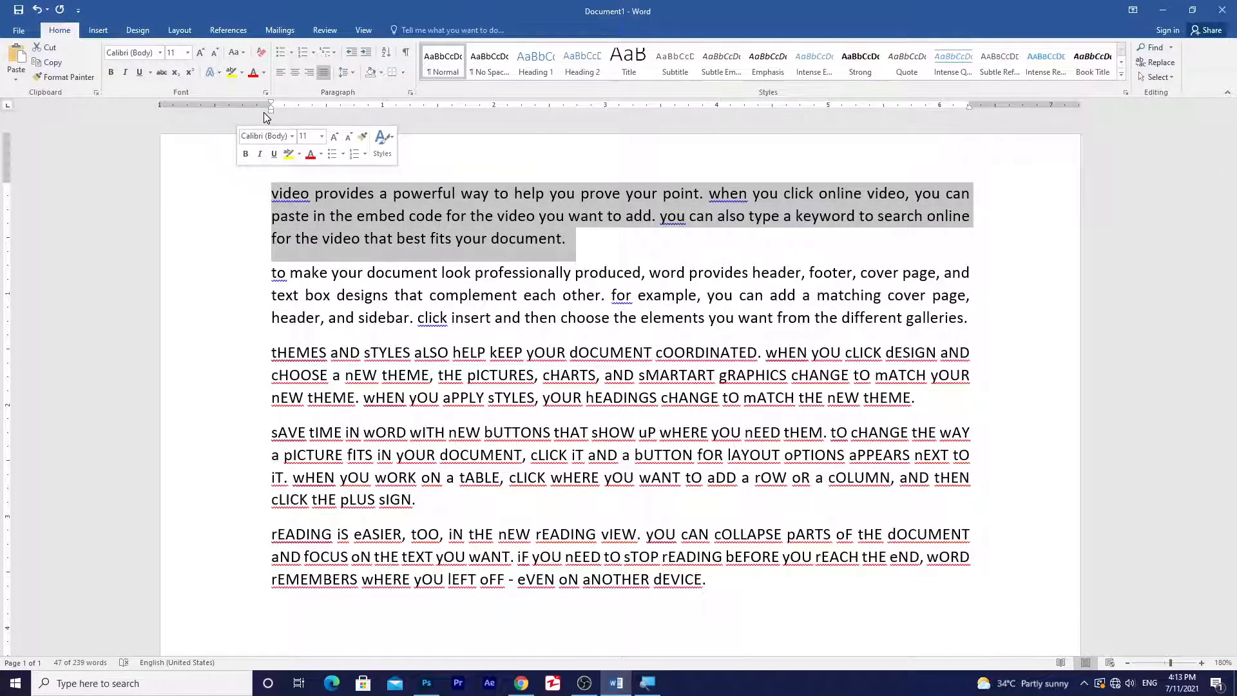
left_click(253, 73)
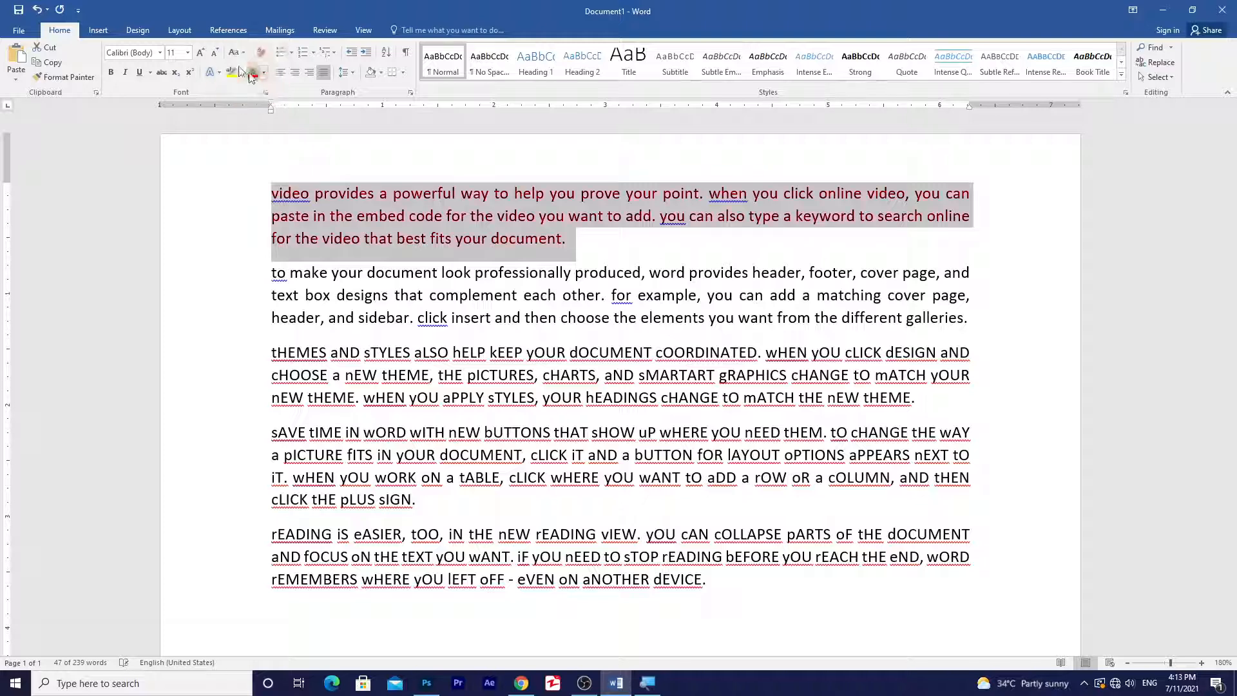
left_click(160, 53)
left_click(155, 177)
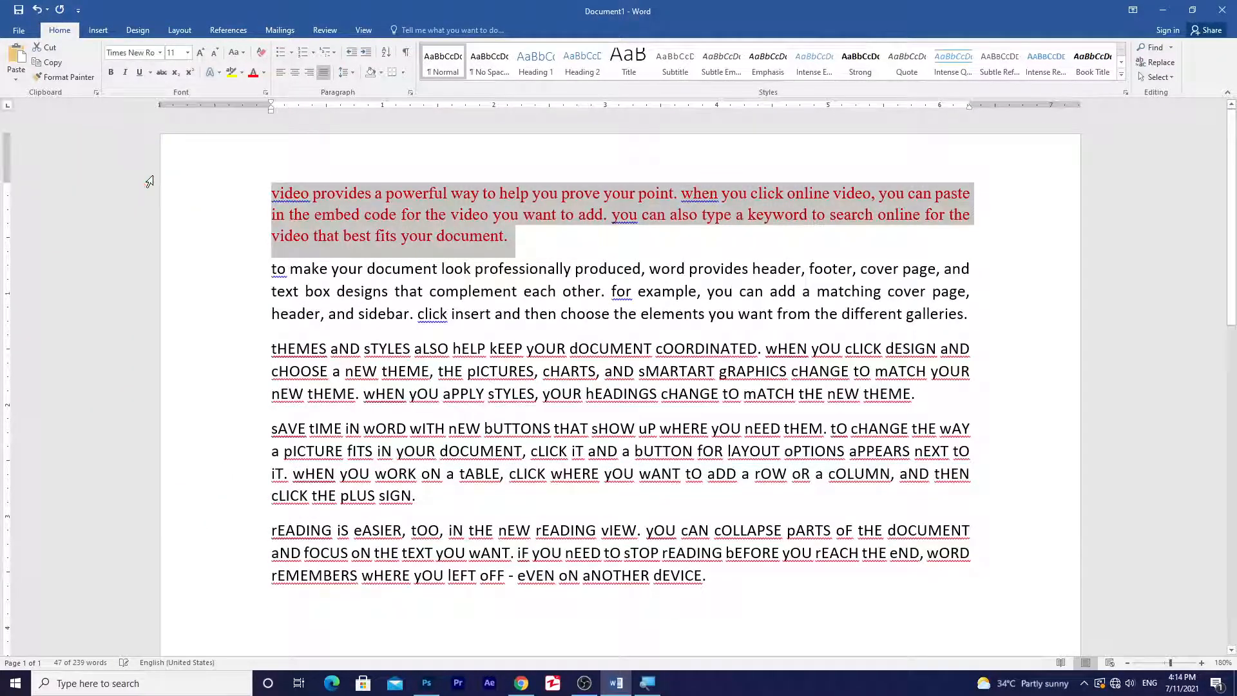
Step: Increase the first paragraph's font size to 16
left_click(201, 55)
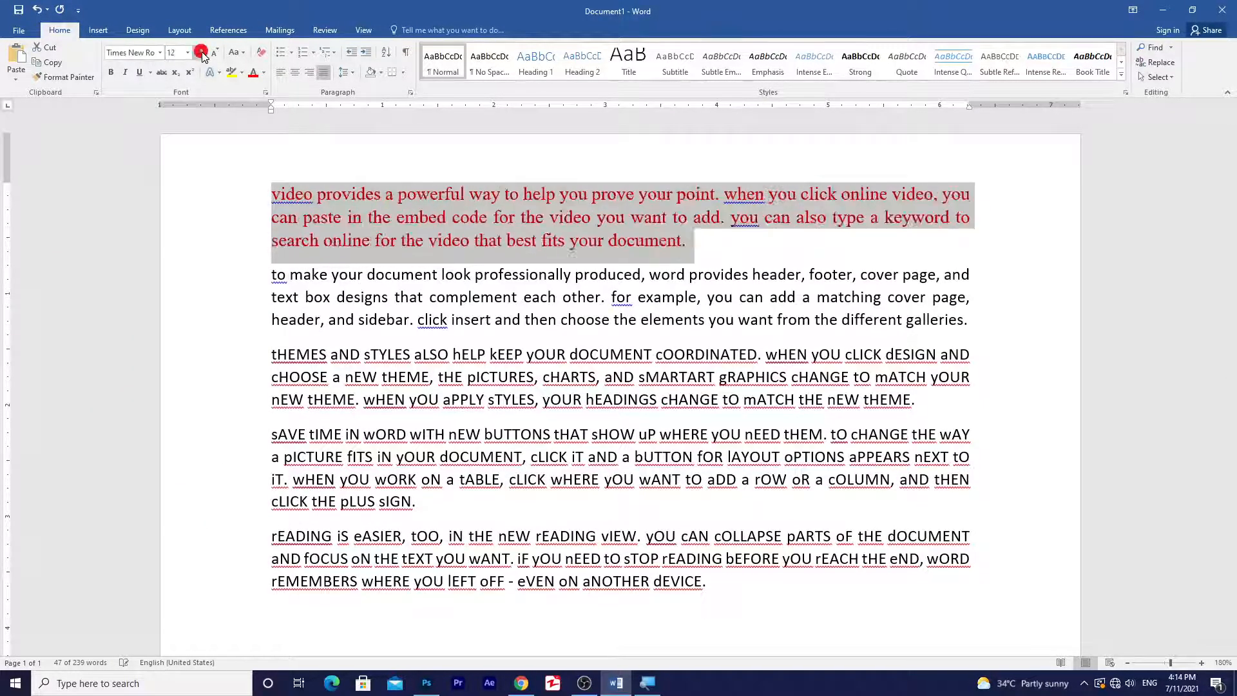
left_click(201, 54)
left_click(201, 54)
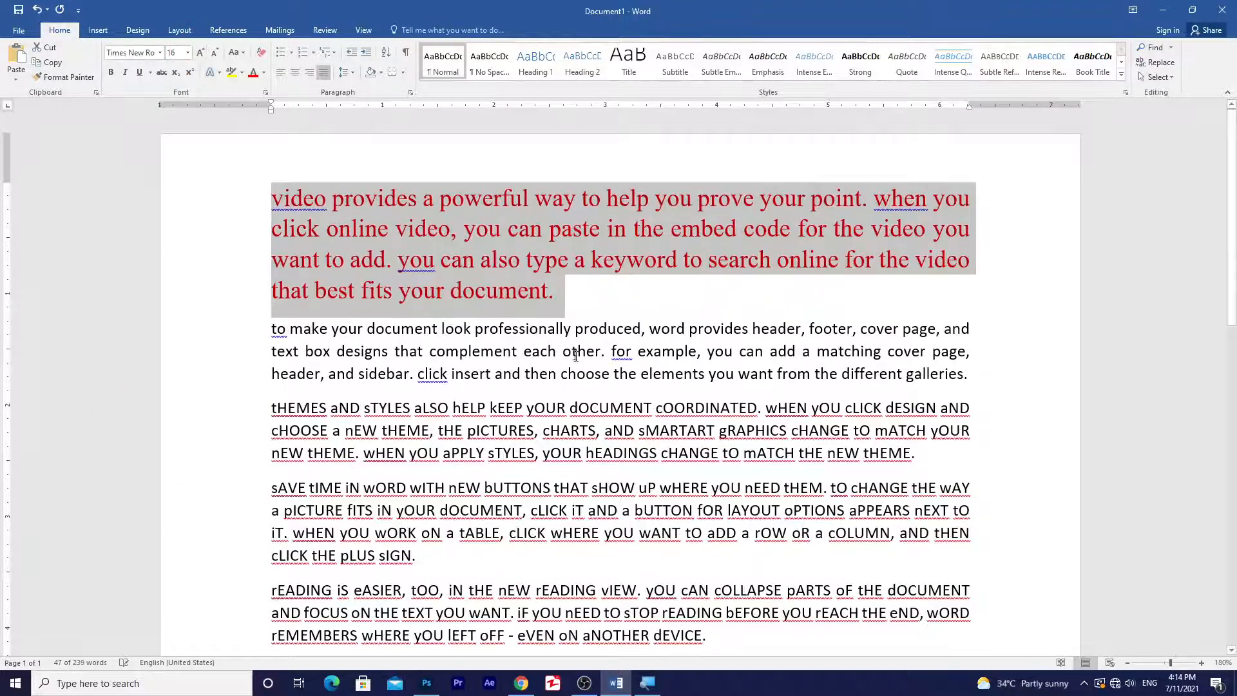
Step: Change the first paragraph's font to Abilya
left_click(561, 288)
left_click_drag(583, 297, 250, 198)
left_click(161, 53)
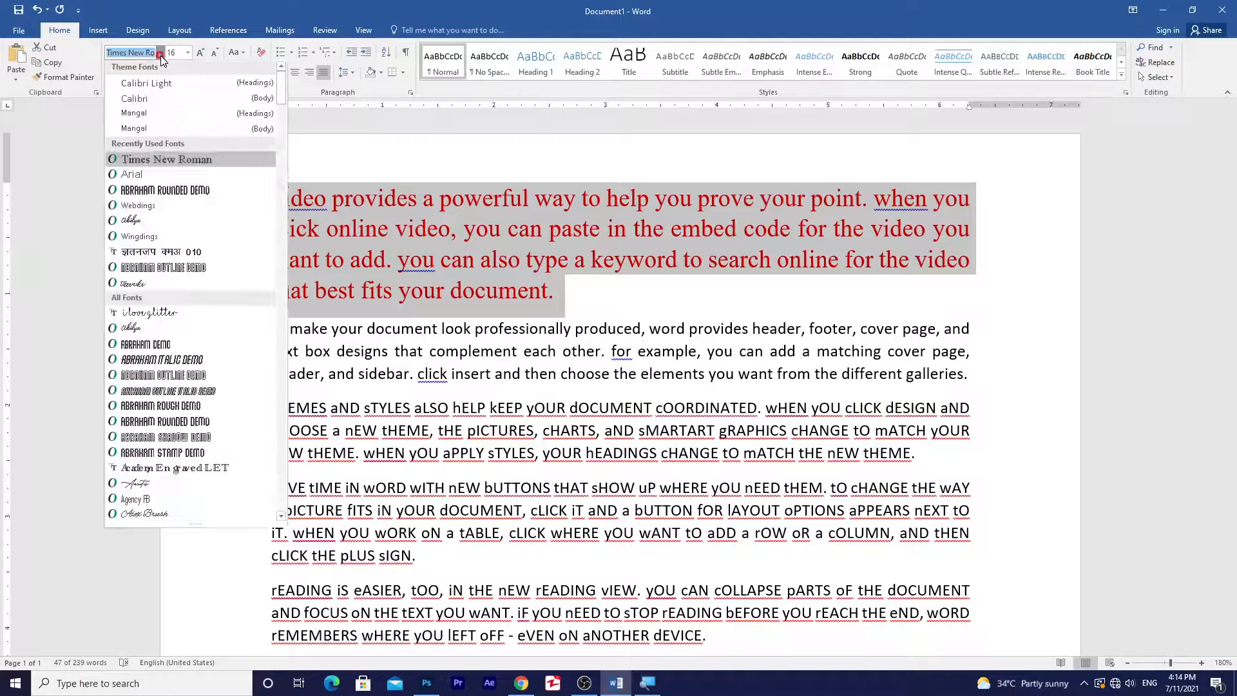
left_click(135, 220)
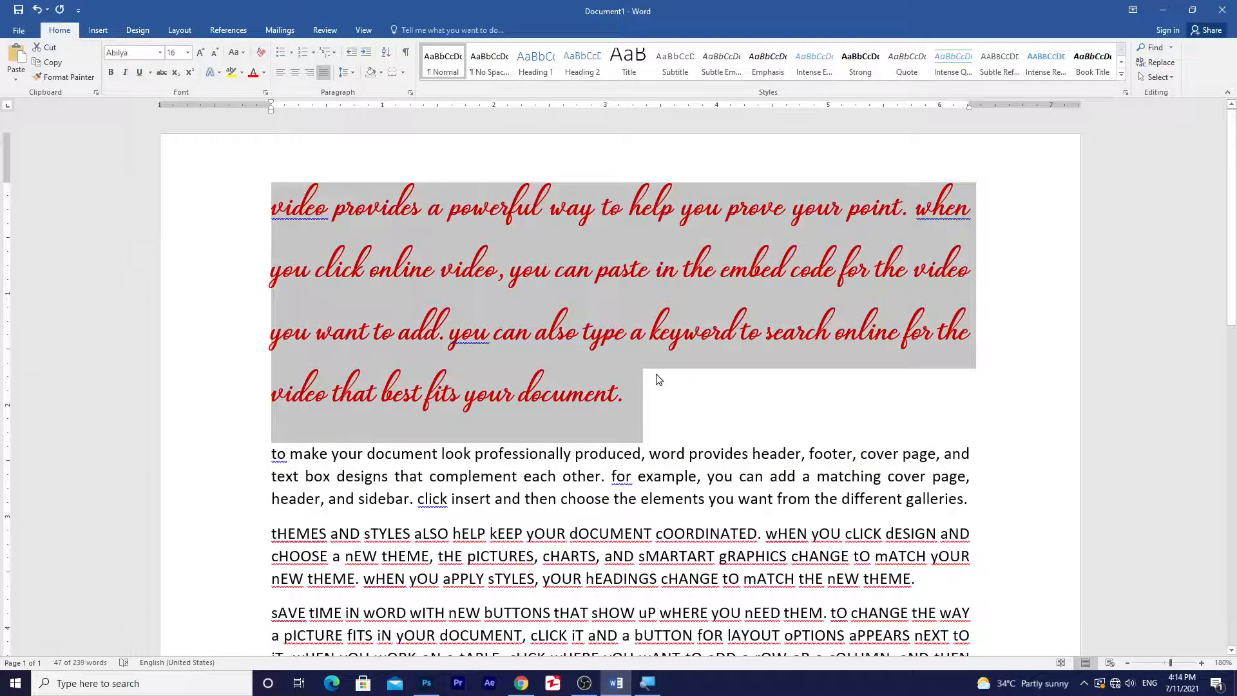
left_click(658, 379)
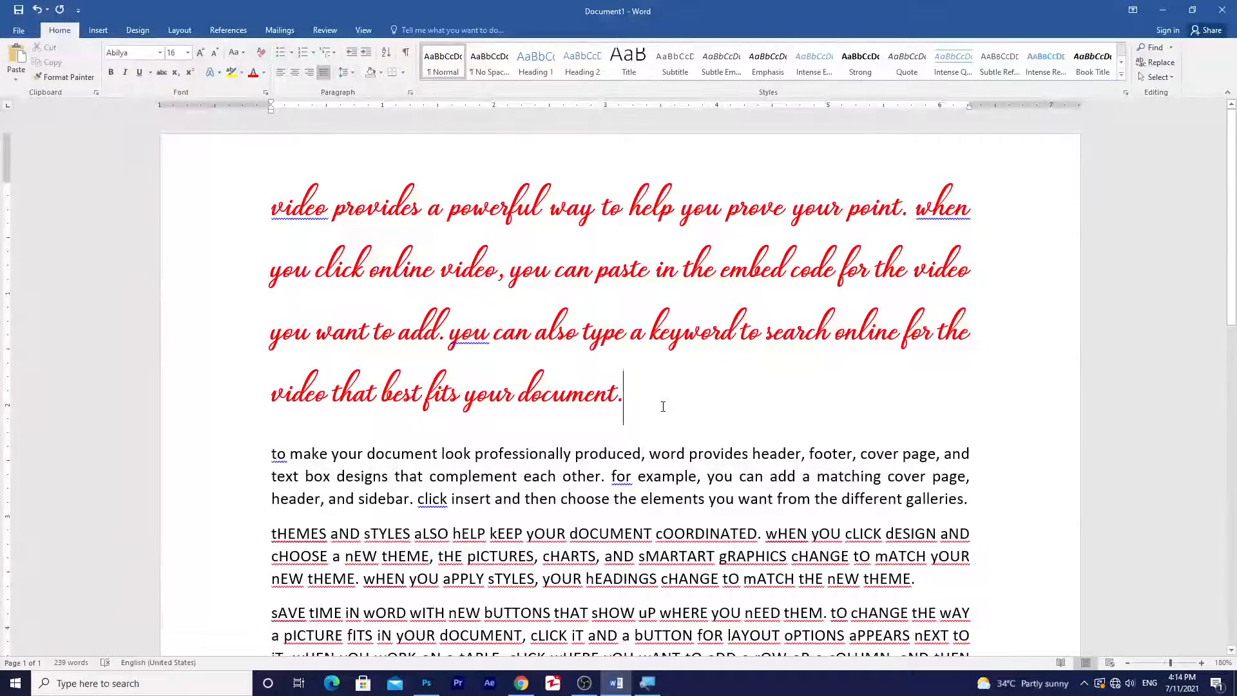
Step: Clear all formatting from the first paragraph, then undo the clearing
left_click_drag(624, 395, 283, 196)
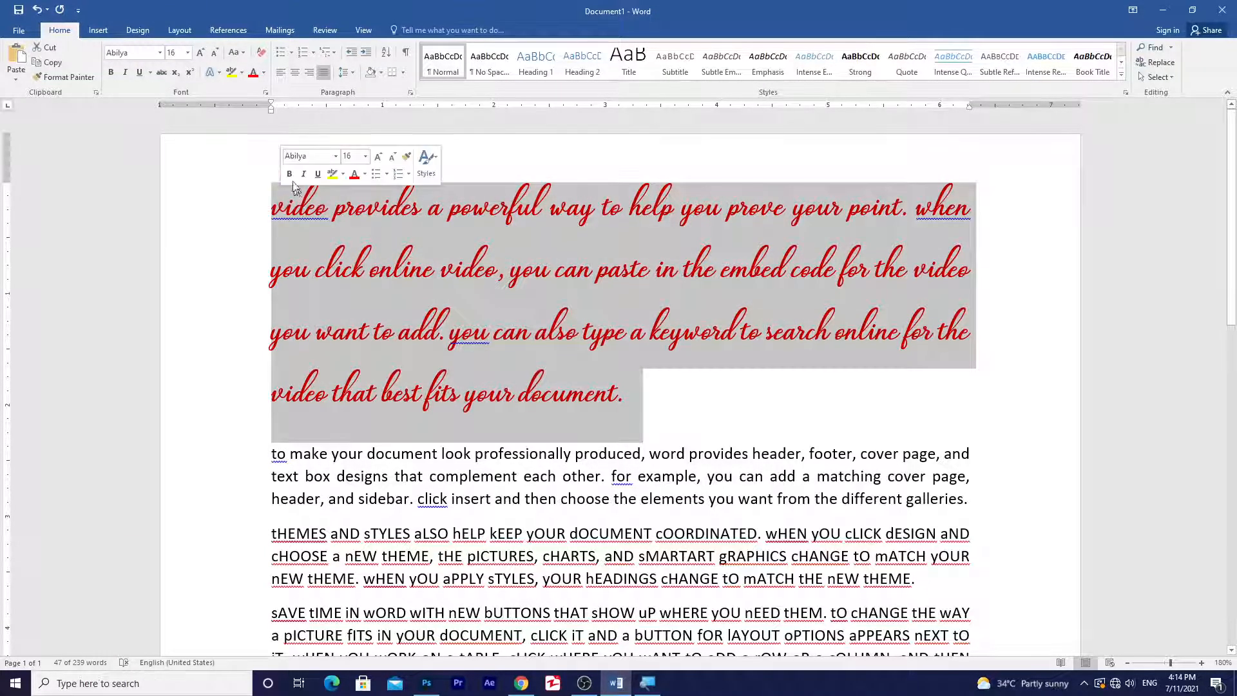
left_click(260, 52)
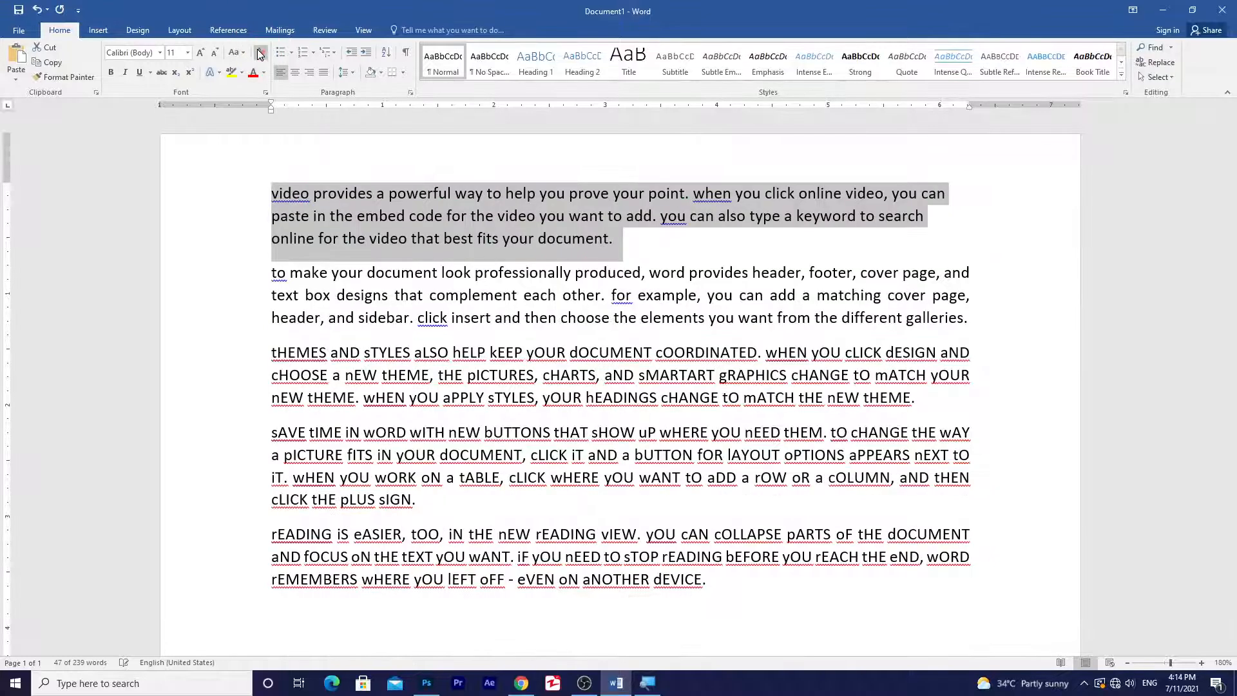
left_click(633, 239)
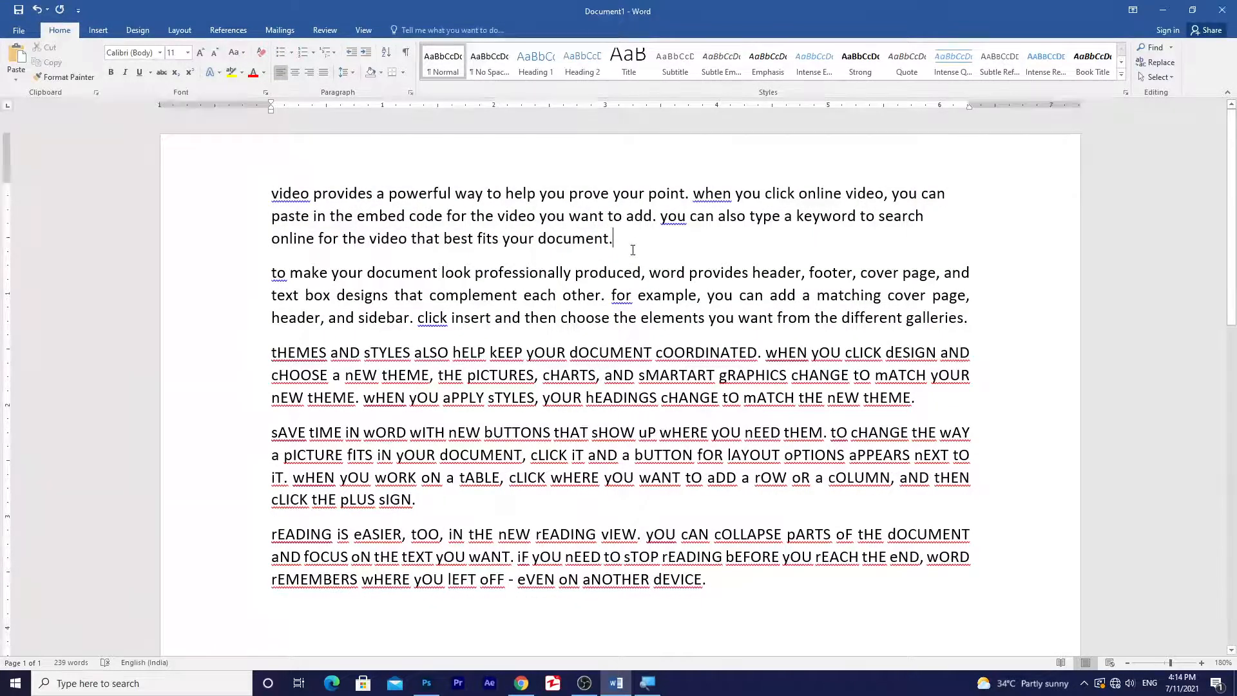
key("ctrl+z")
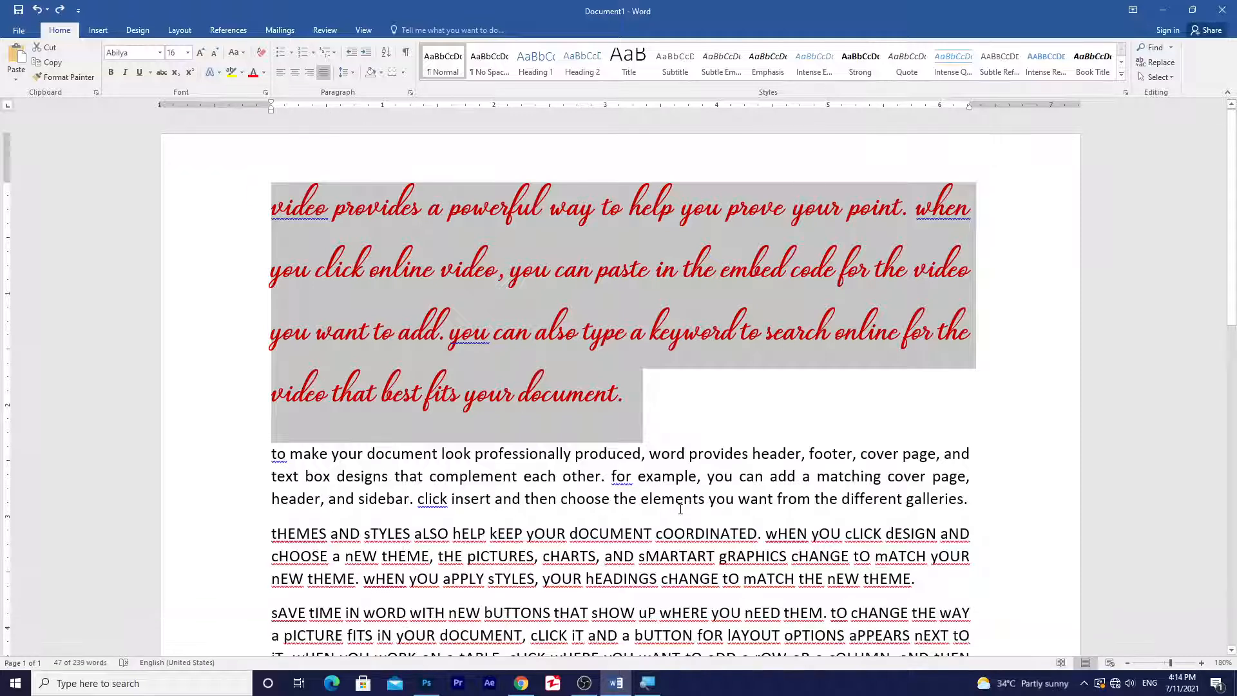
Step: Reset the first paragraph to the Normal style, then undo the reset
key("ctrl+shift+n")
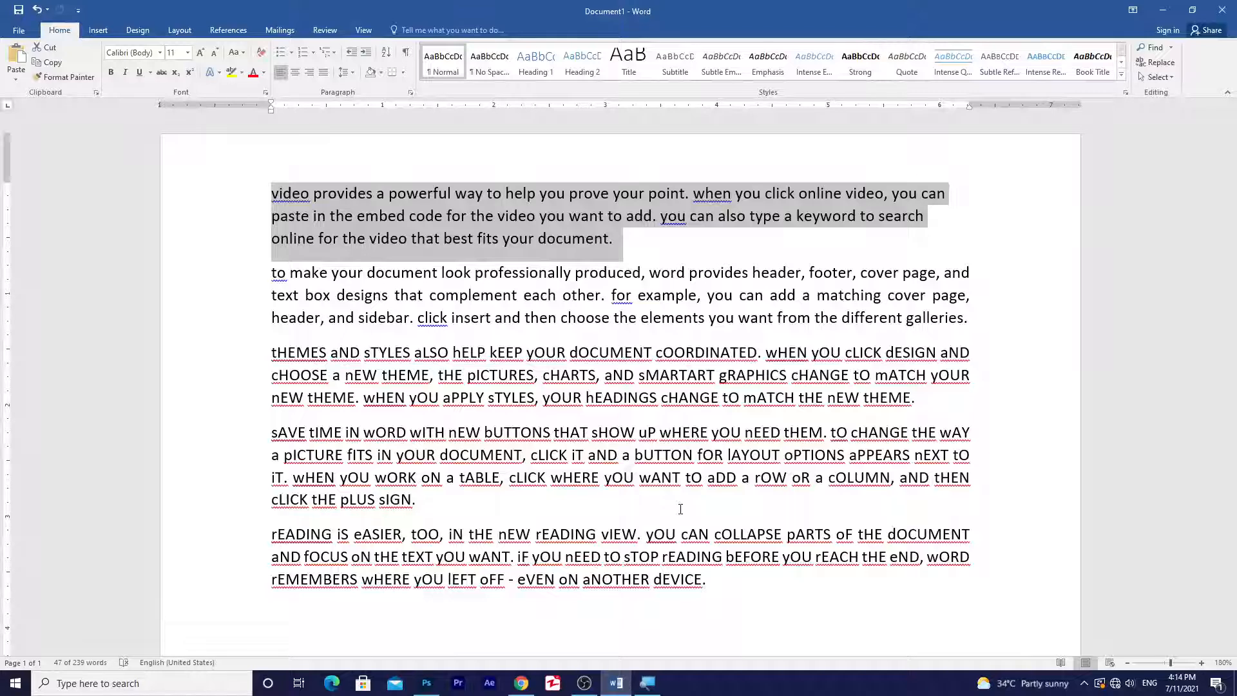
key("ctrl+z")
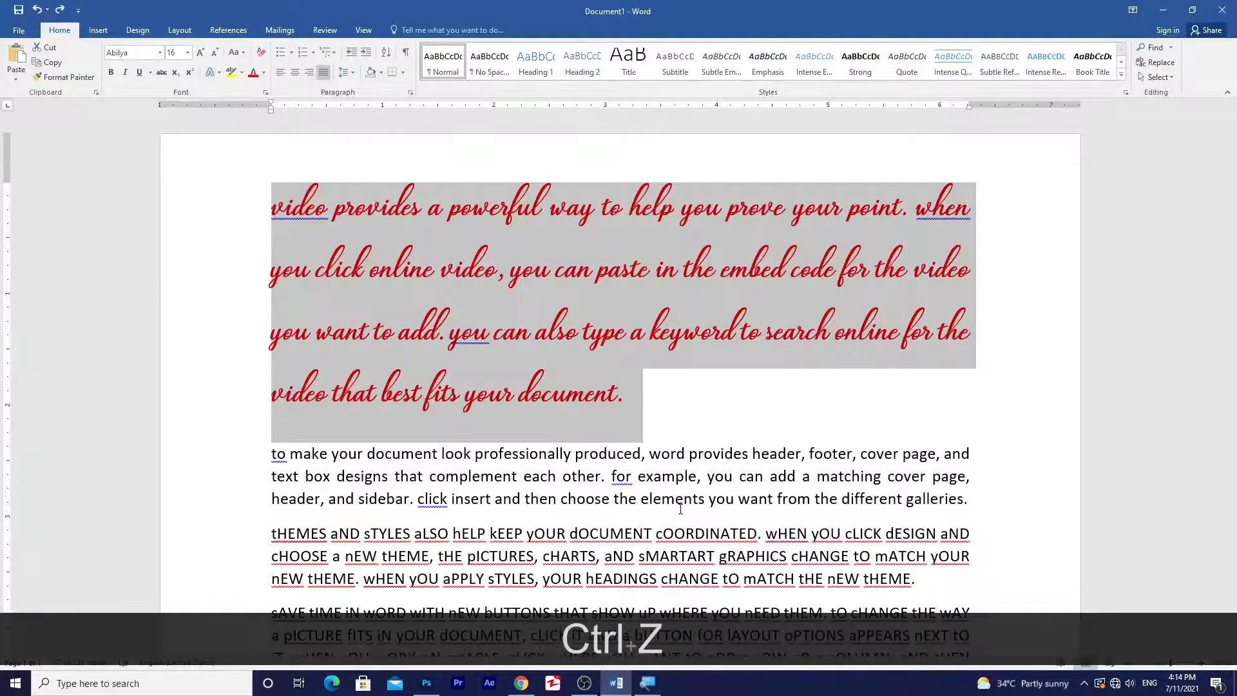
left_click(667, 422)
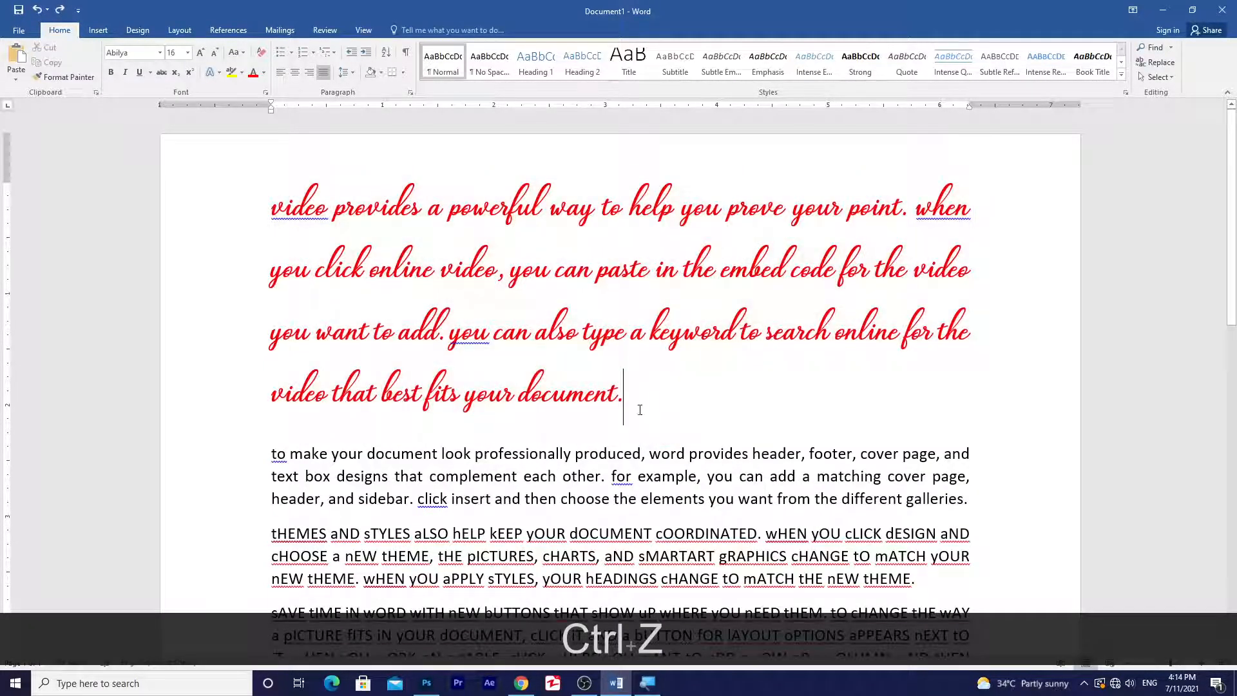
Step: Clear only the character formatting of the first paragraph, then look at the available paste options
left_click_drag(620, 386, 294, 236)
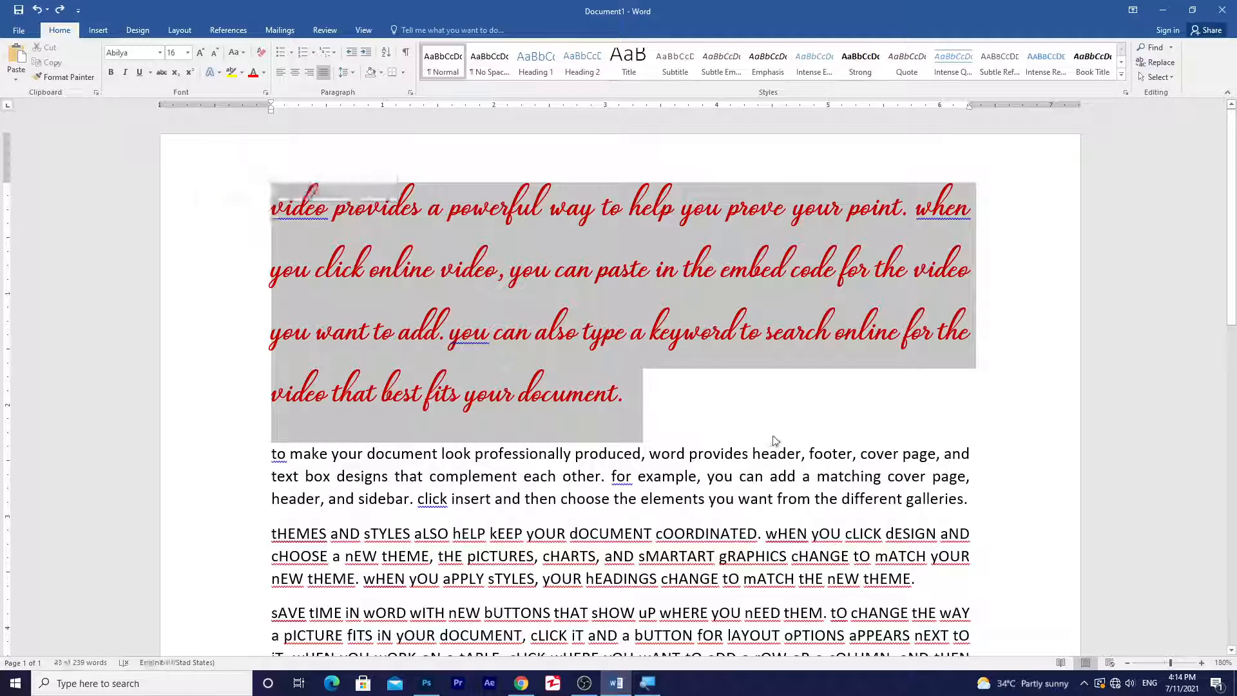
key("ctrl+space")
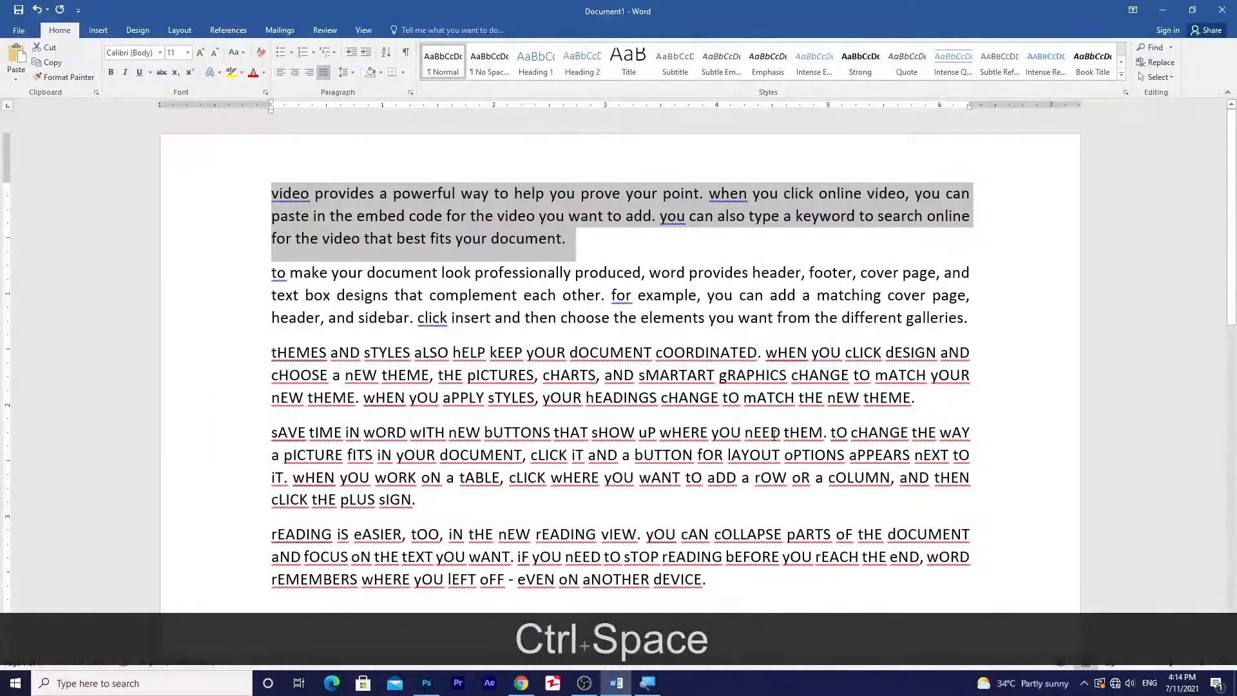
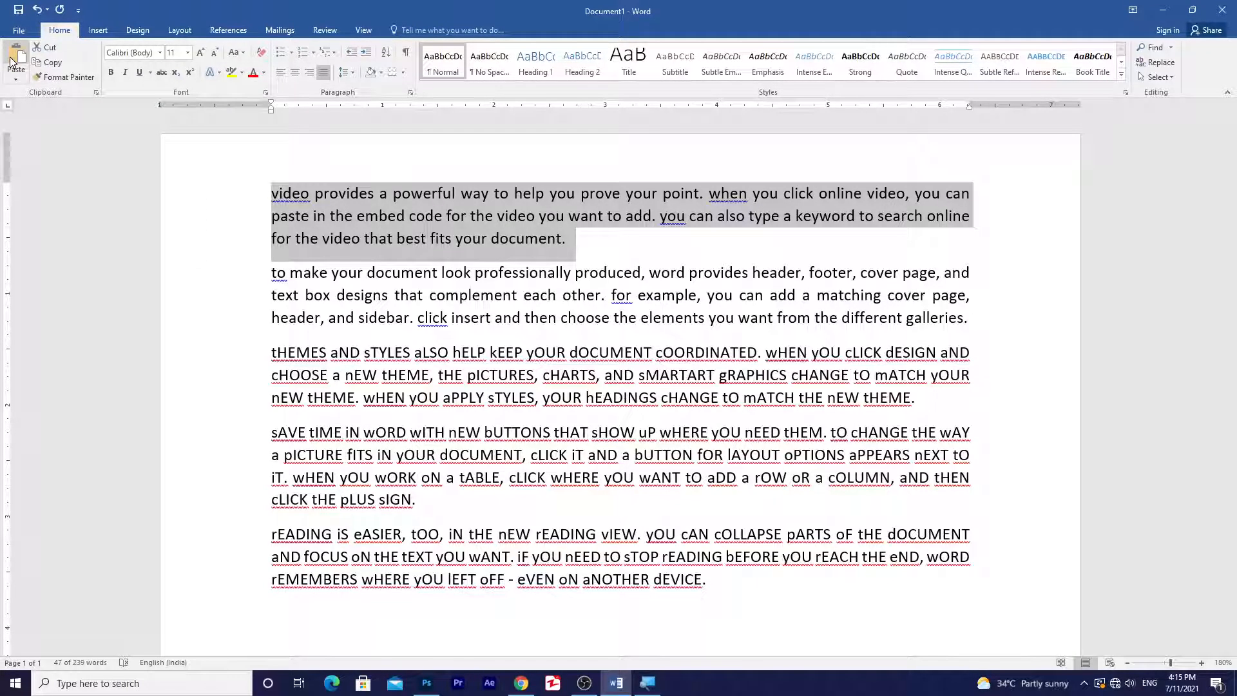
left_click(15, 78)
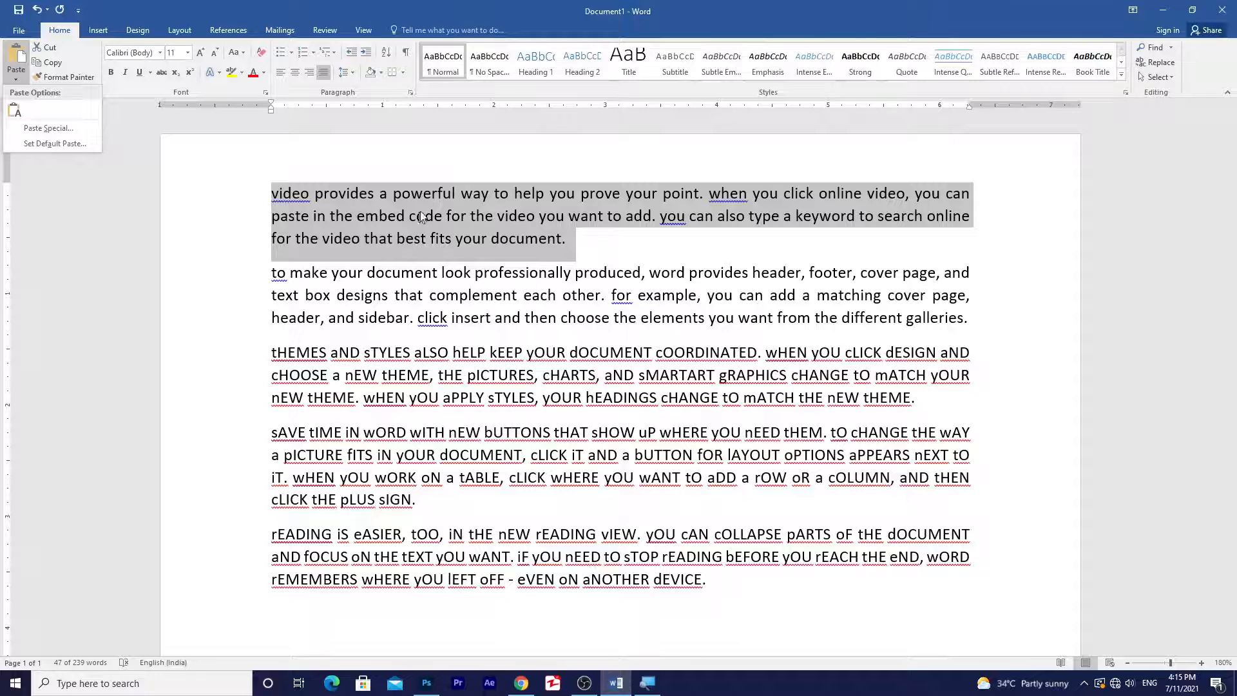
left_click(464, 200)
Step: Insert an empty paragraph after each of the first three paragraphs
left_click(587, 243)
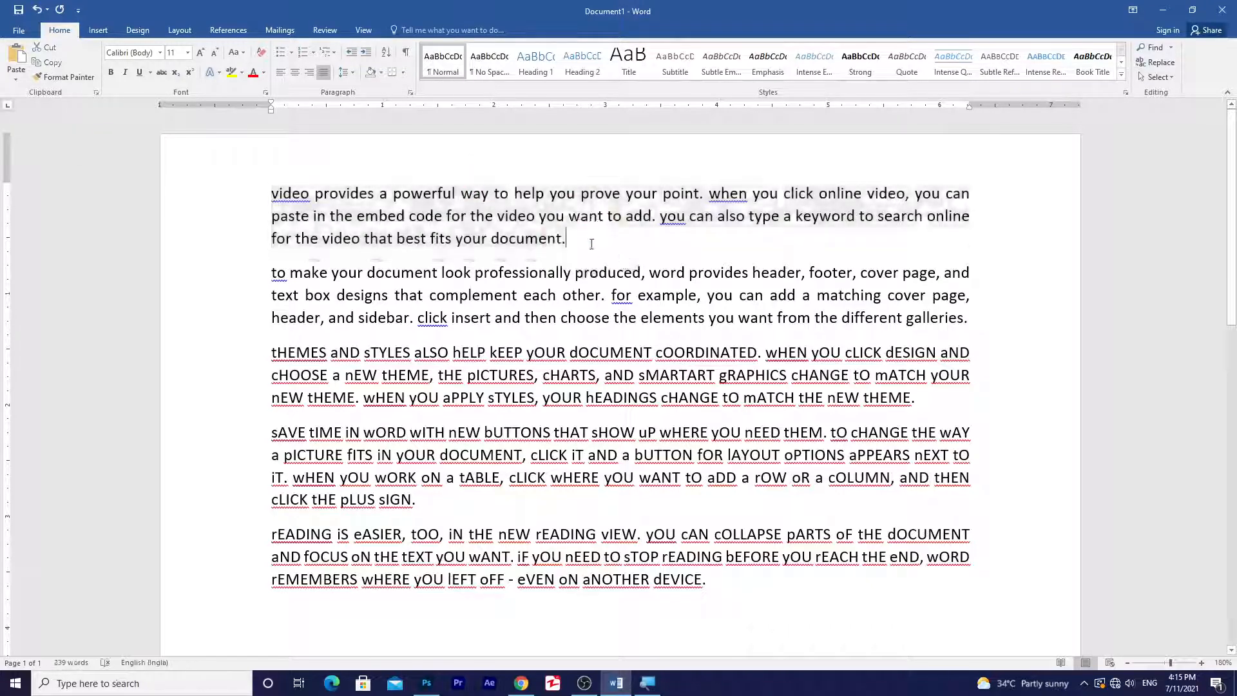
key("Return")
left_click(997, 361)
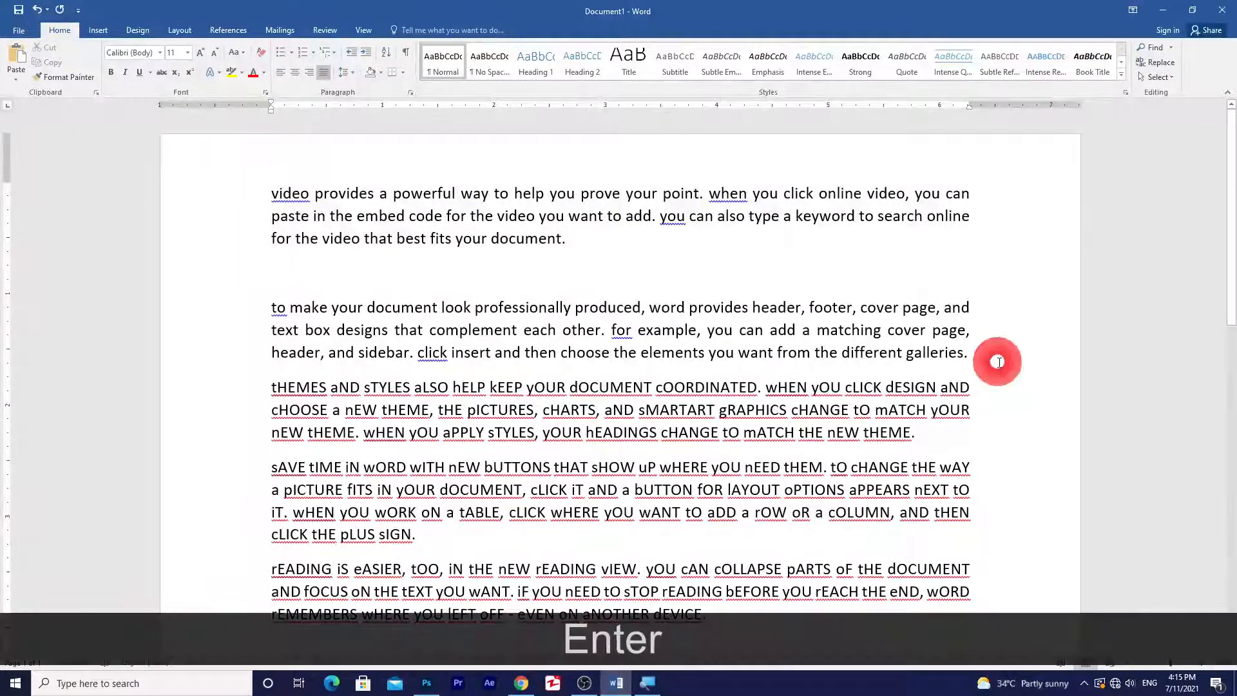
key("Return")
scroll(761, 370, "down", 3)
left_click(918, 253)
key("Return")
scroll(359, 335, "up", 3)
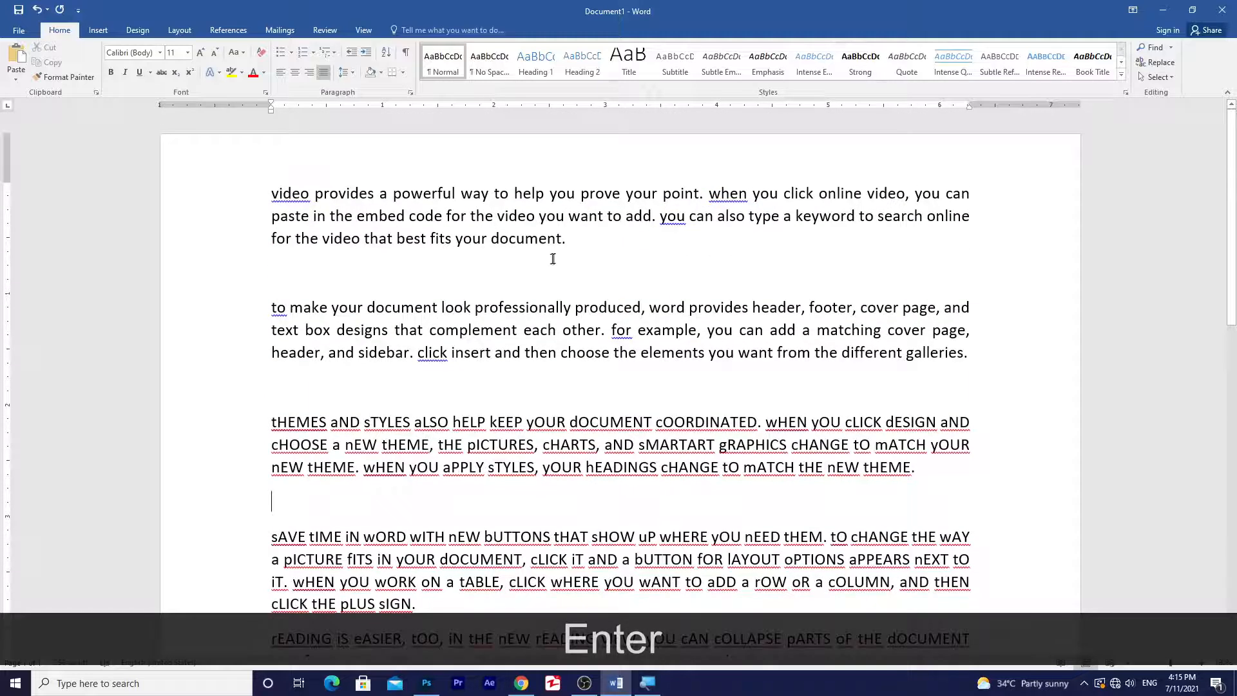
Step: Format the first paragraph in red Abilya at font size 9
left_click_drag(560, 243, 281, 172)
left_click(251, 72)
left_click(160, 52)
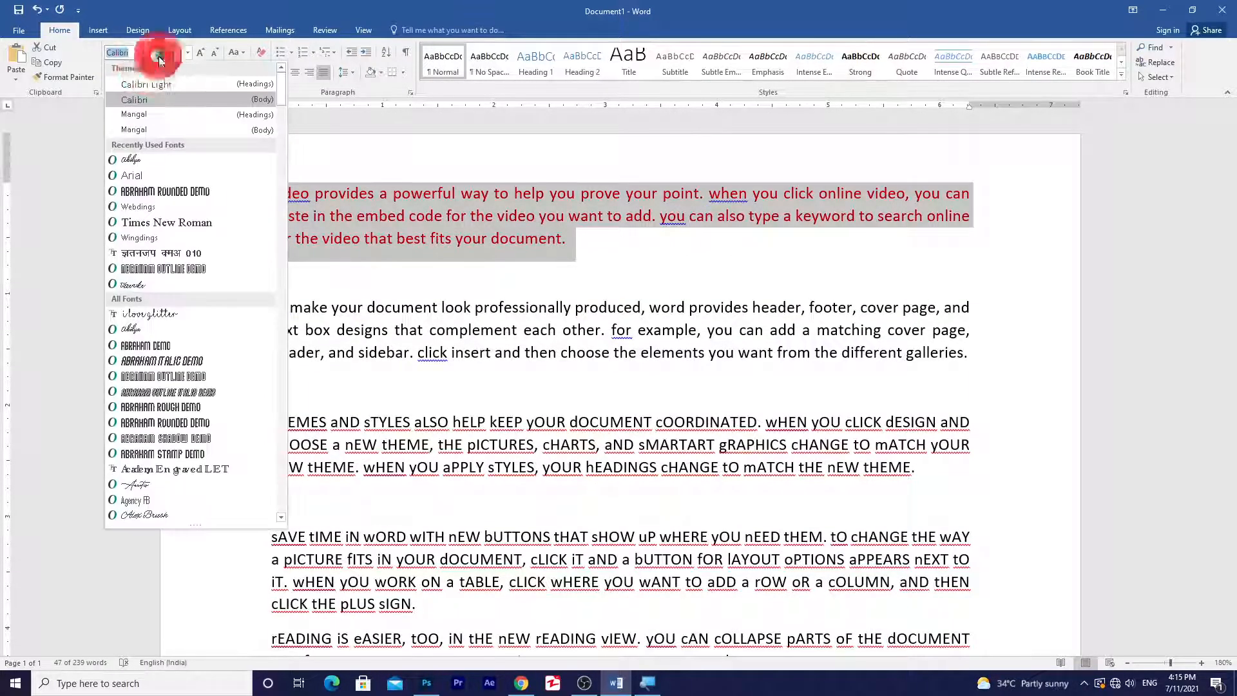
left_click(141, 159)
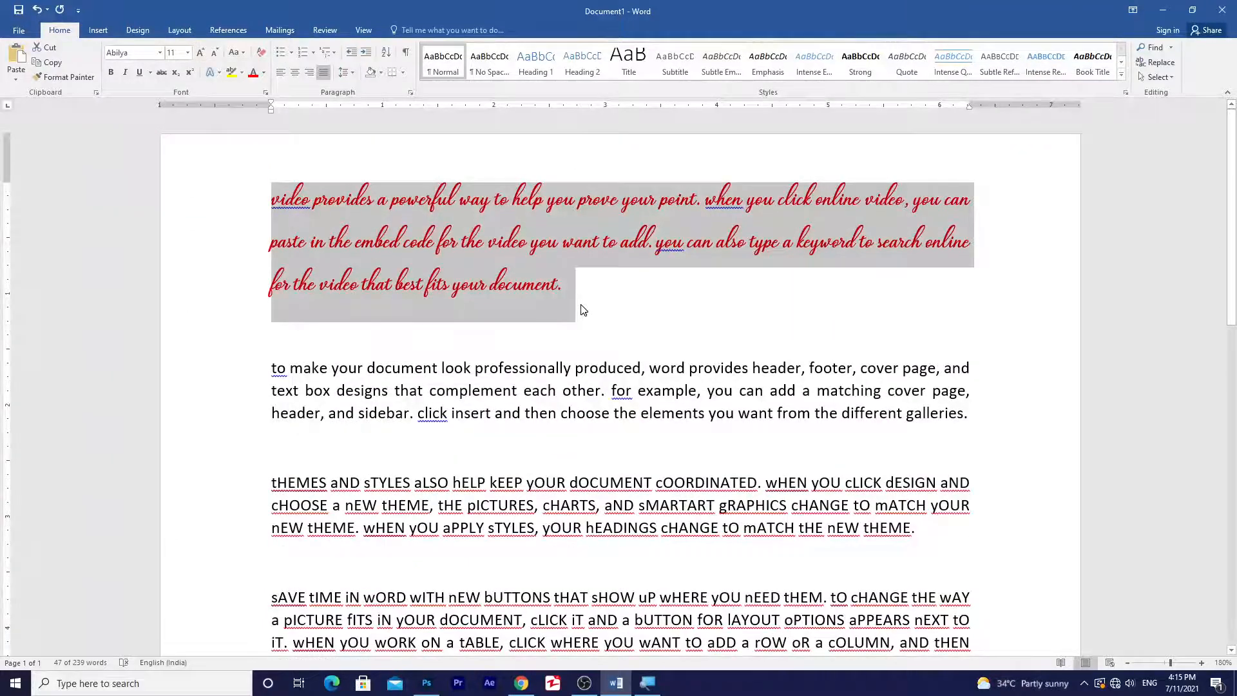
key("ctrl+shift+comma")
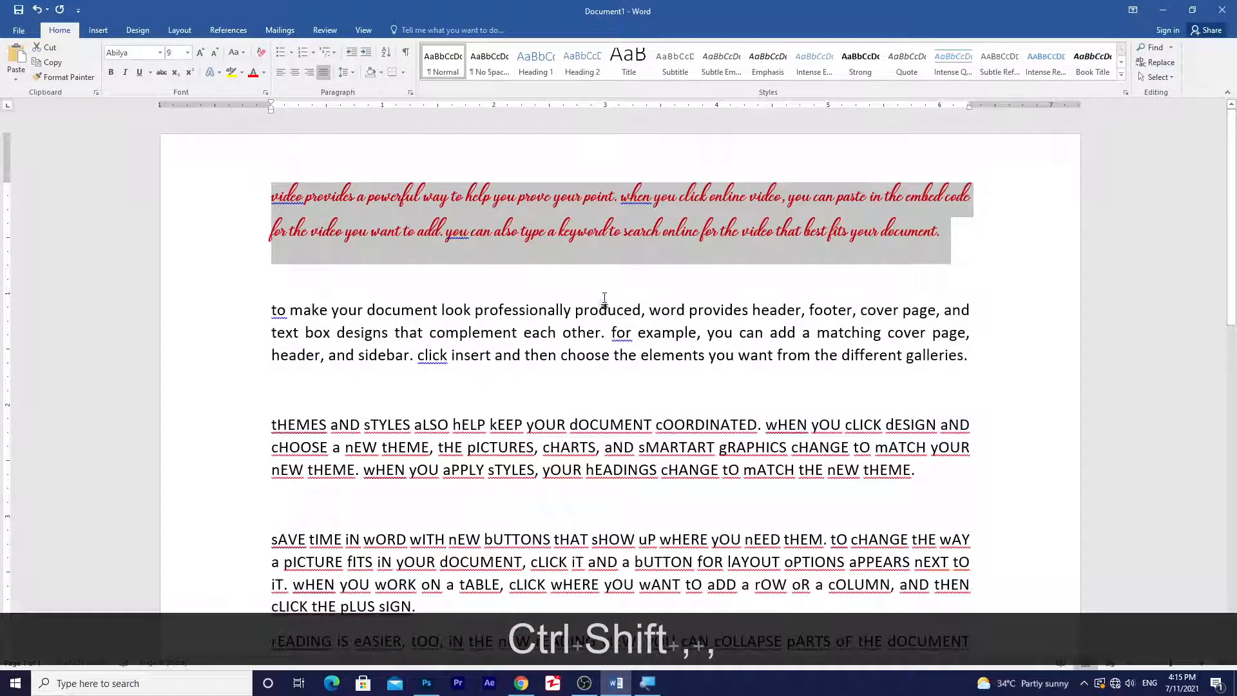
Step: Colour the second paragraph's text purple
left_click(604, 298)
key("ctrl+shift+Down")
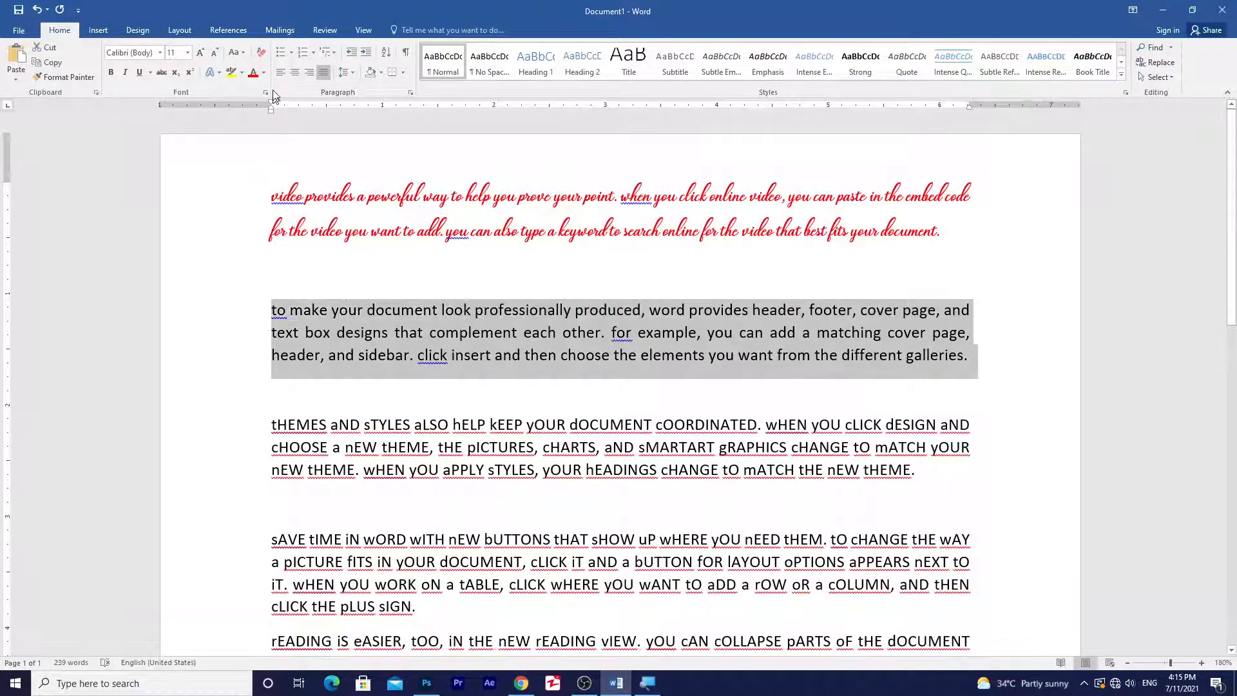
left_click(264, 72)
left_click(351, 188)
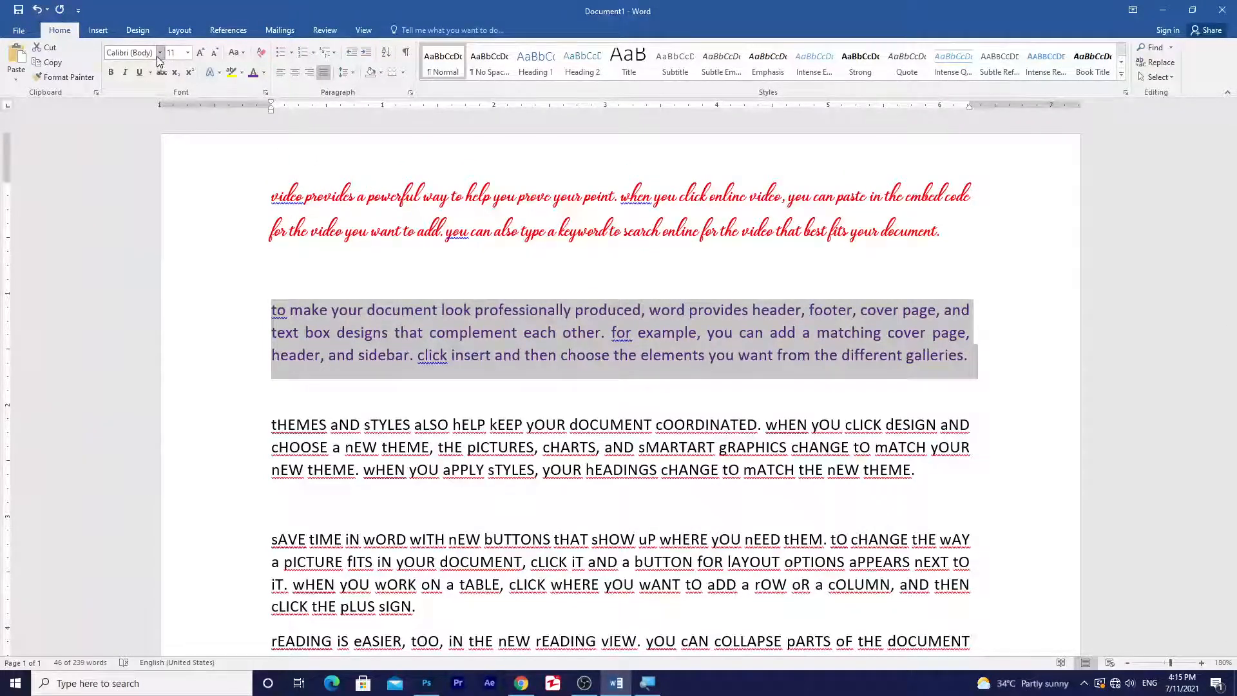
Step: Reduce the third paragraph's font size to 10
left_click(624, 470)
left_click_drag(978, 503, 227, 431)
key("ctrl+shift+comma")
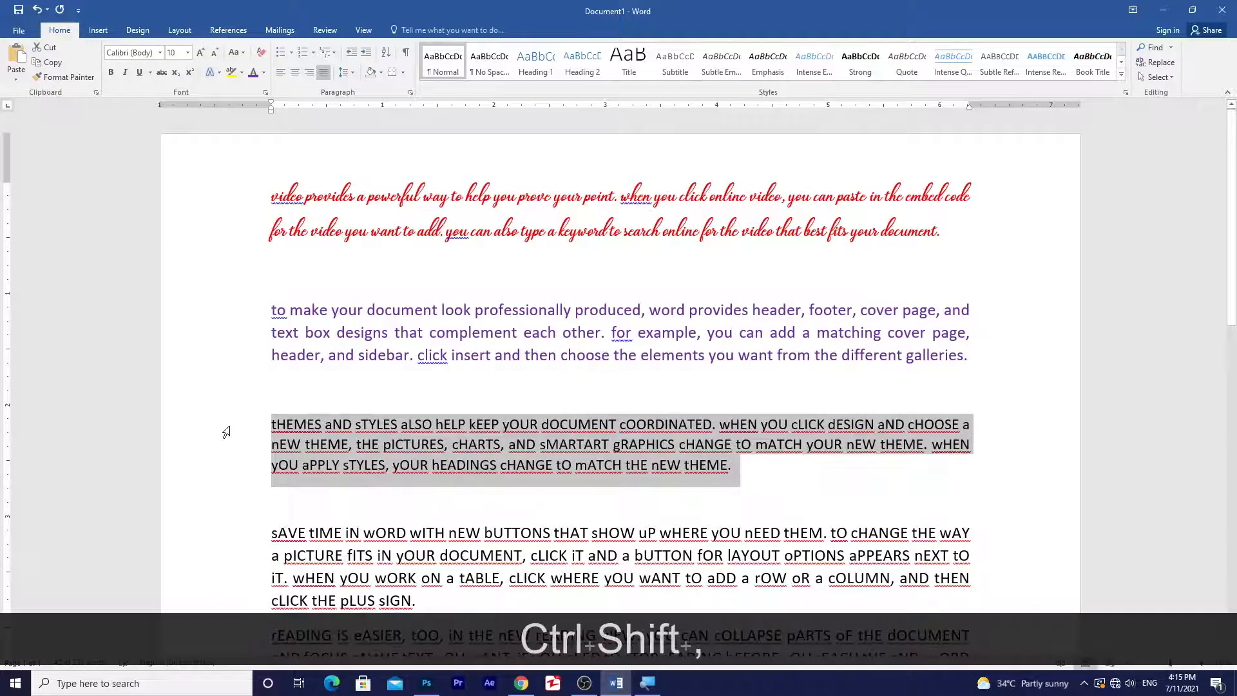
Step: Reduce the page's left margin to about 0.3 inch using the ruler
left_click(430, 297)
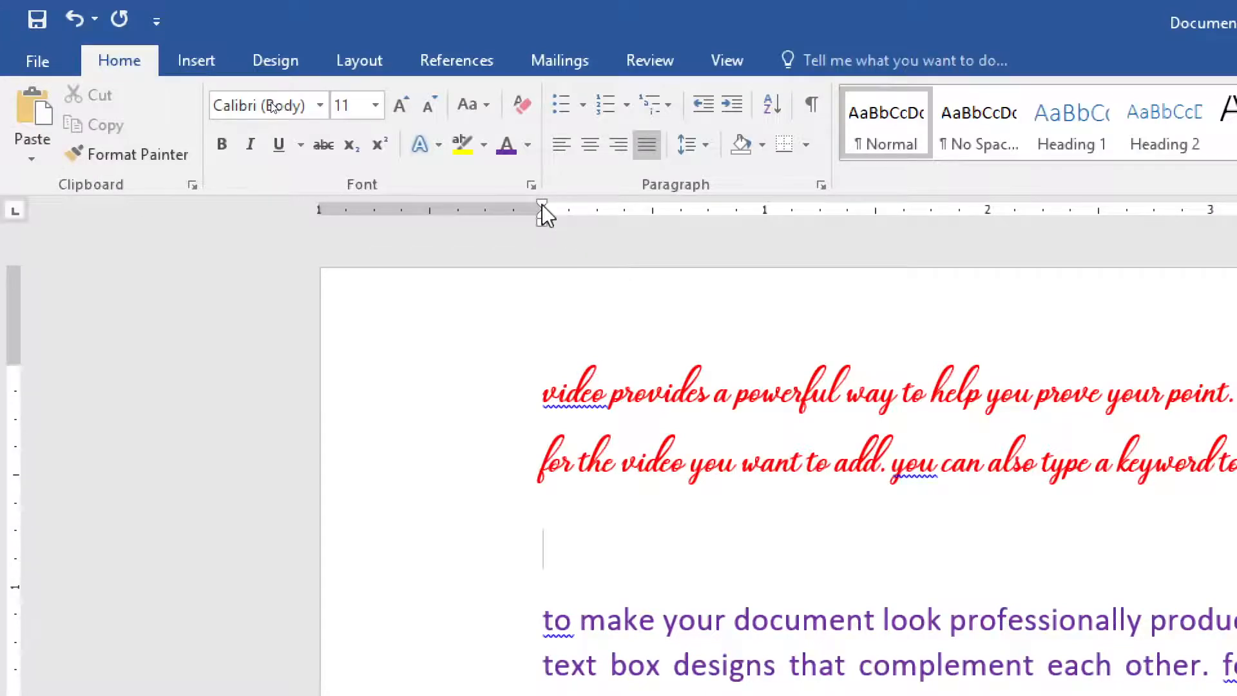
left_click_drag(543, 214, 388, 216)
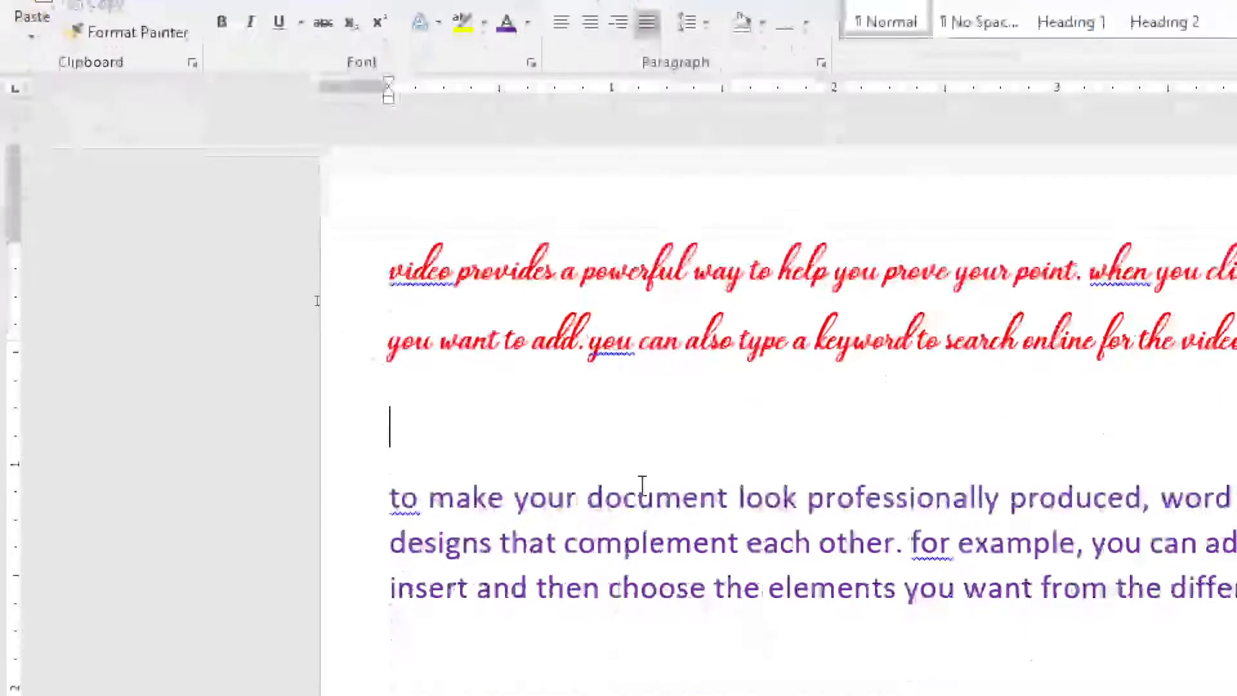
Step: Enter Rose, Lotus and Cactus on separate lines between the first and second paragraphs
left_click(557, 417)
key("Return")
left_click(441, 271)
type("Rose")
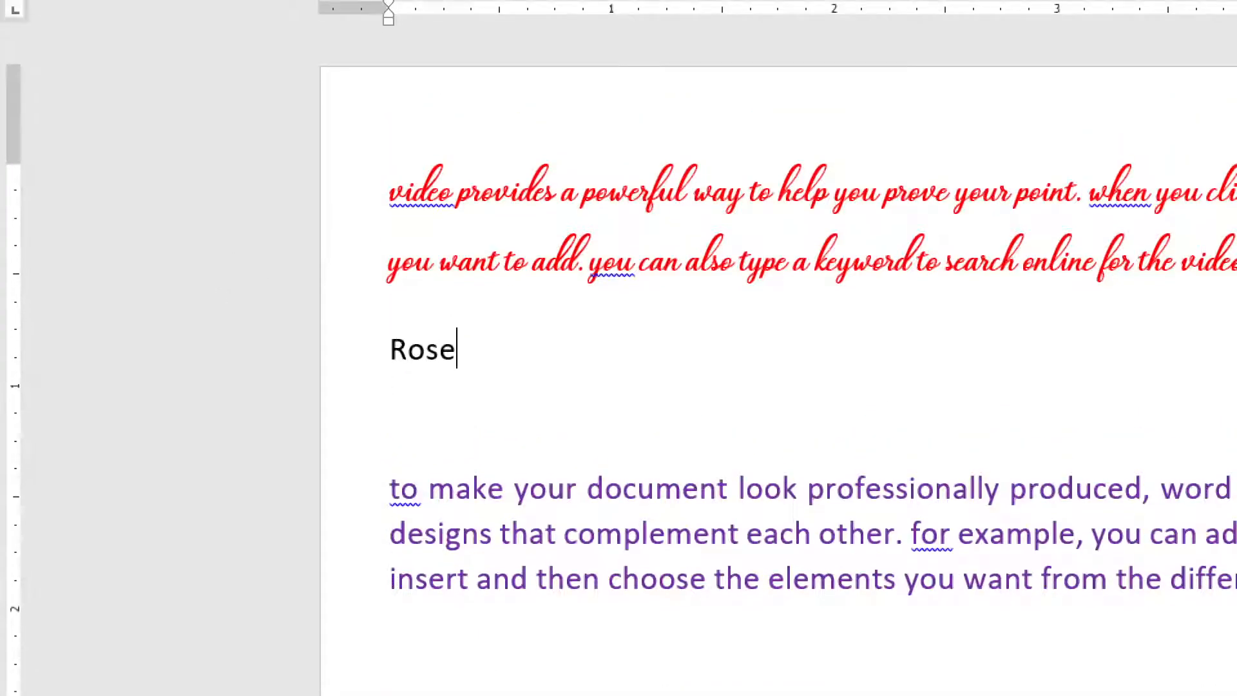
key("Return")
type("Lotus")
key("Return")
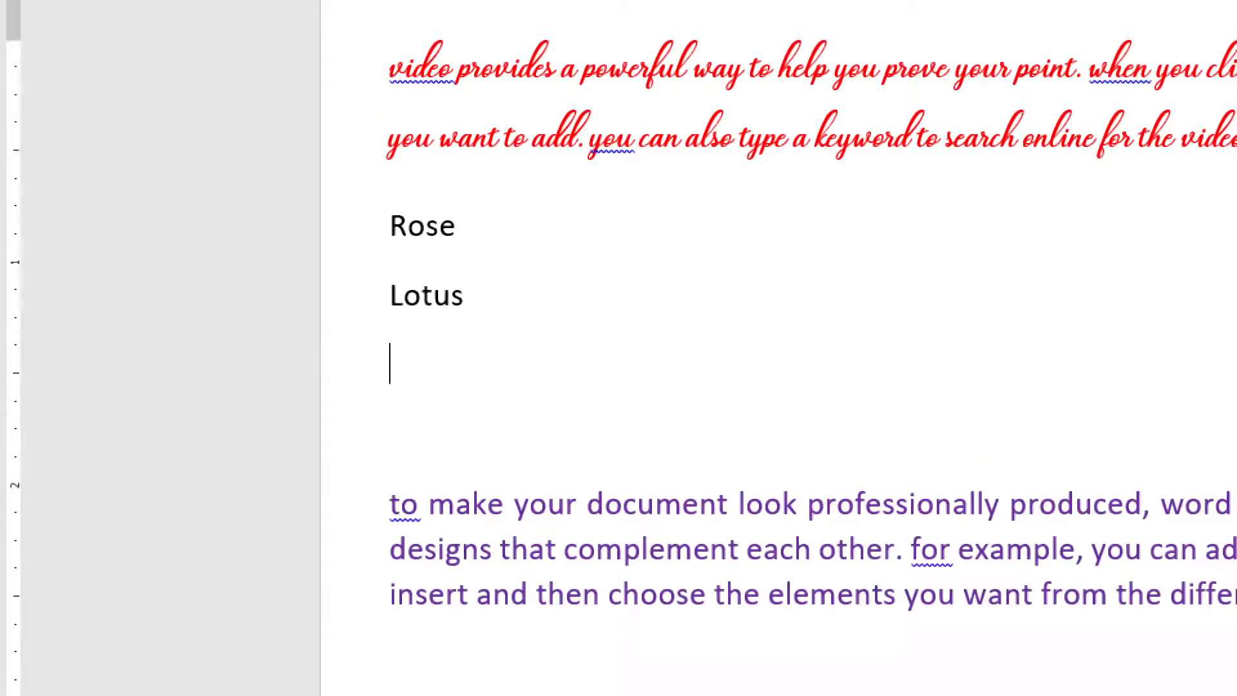
type("Cactus")
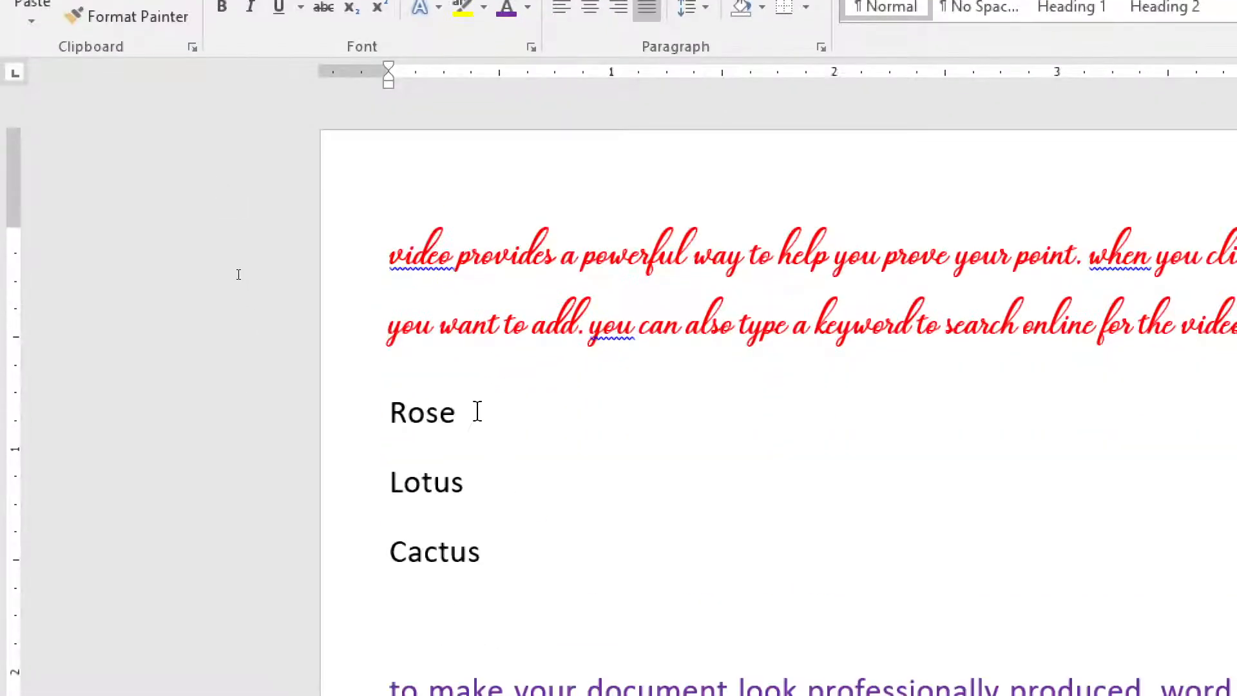
Step: Colour the word Rose red and the word Lotus green
left_click_drag(474, 210, 314, 193)
left_click(527, 7)
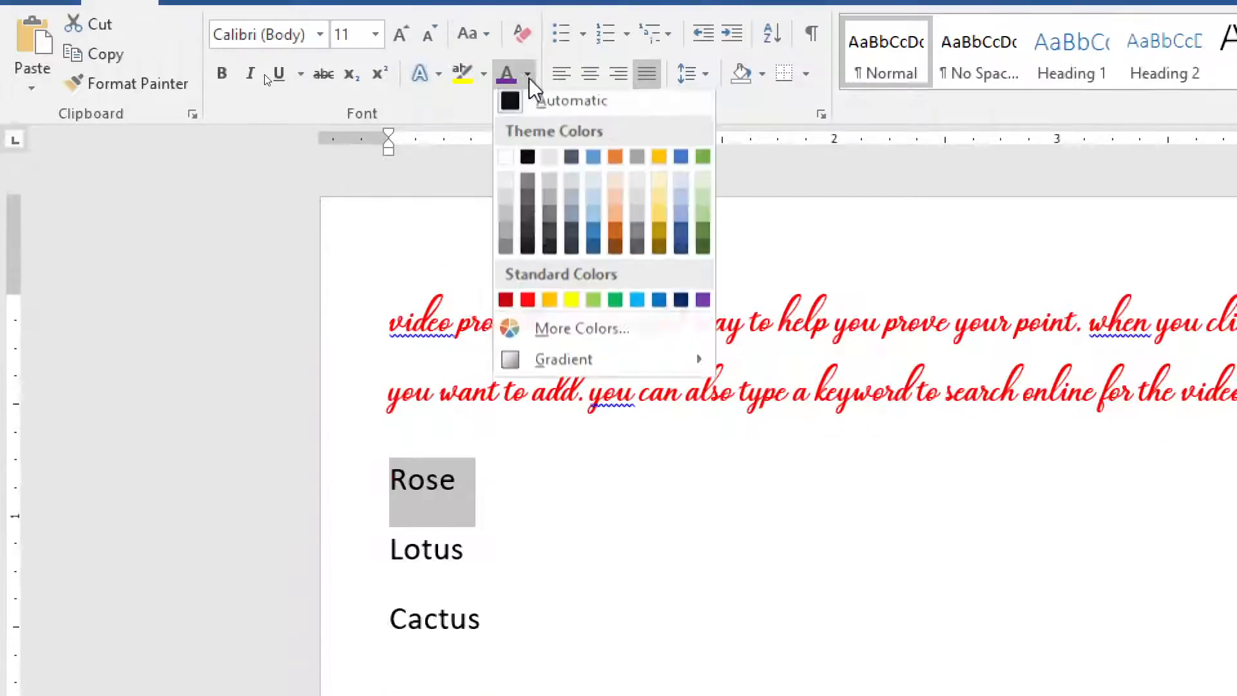
left_click(528, 306)
left_click(566, 512)
left_click_drag(523, 554, 340, 572)
left_click(527, 26)
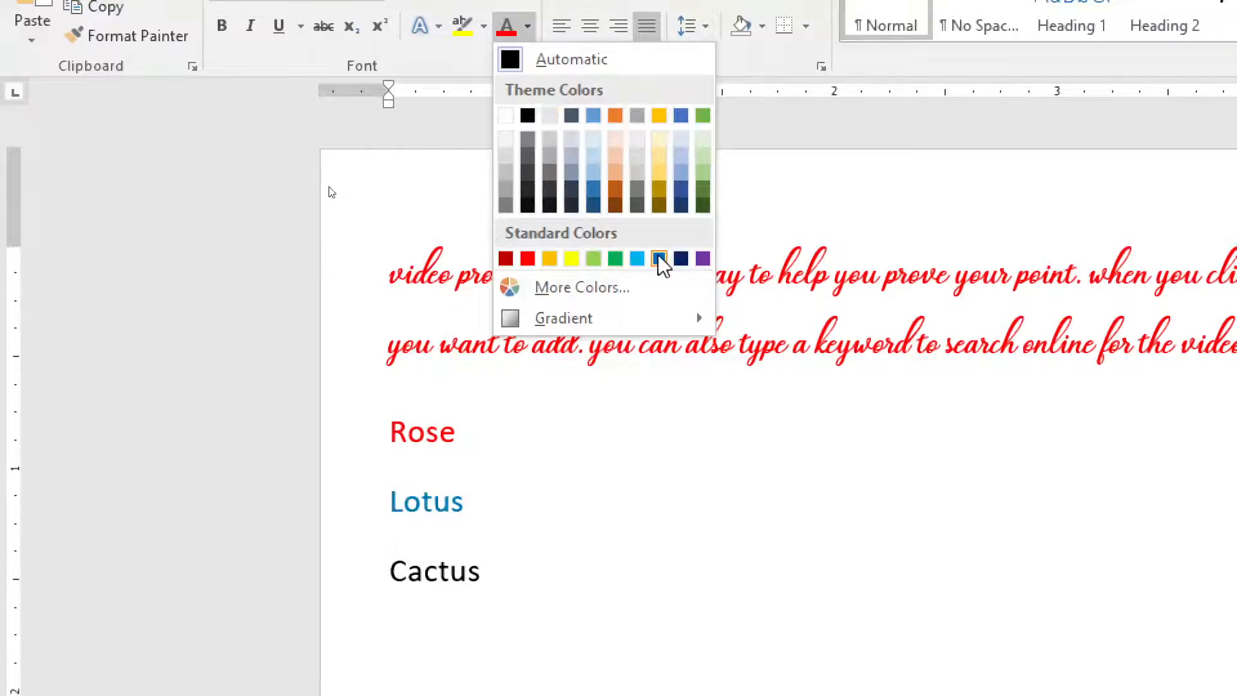
left_click(615, 258)
left_click(564, 552)
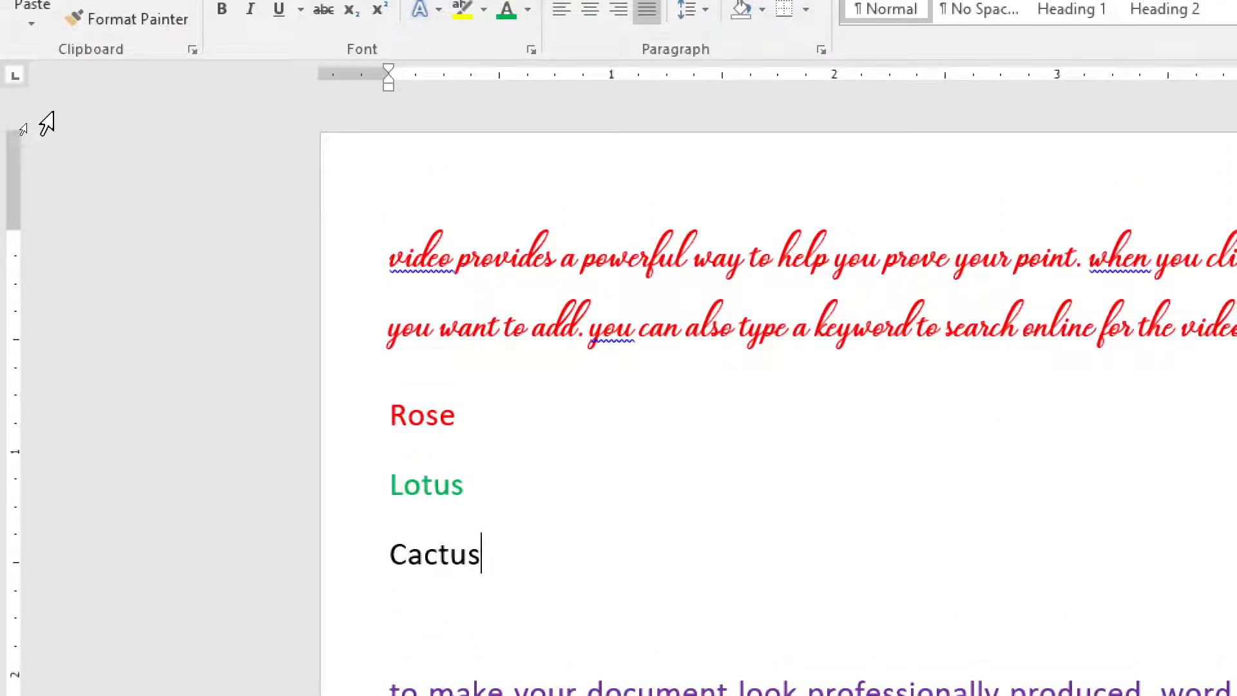
Step: Turn the Rose, Lotus and Cactus lines into a numbered list
left_click_drag(482, 551, 397, 403)
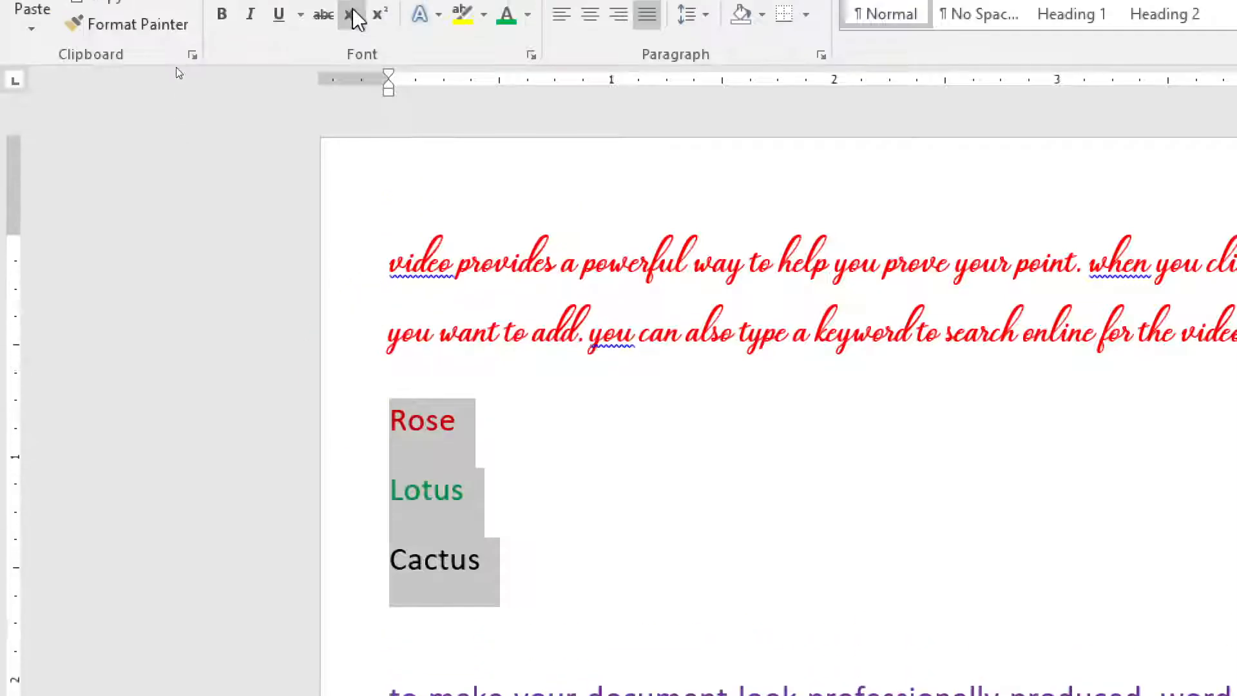
left_click(605, 64)
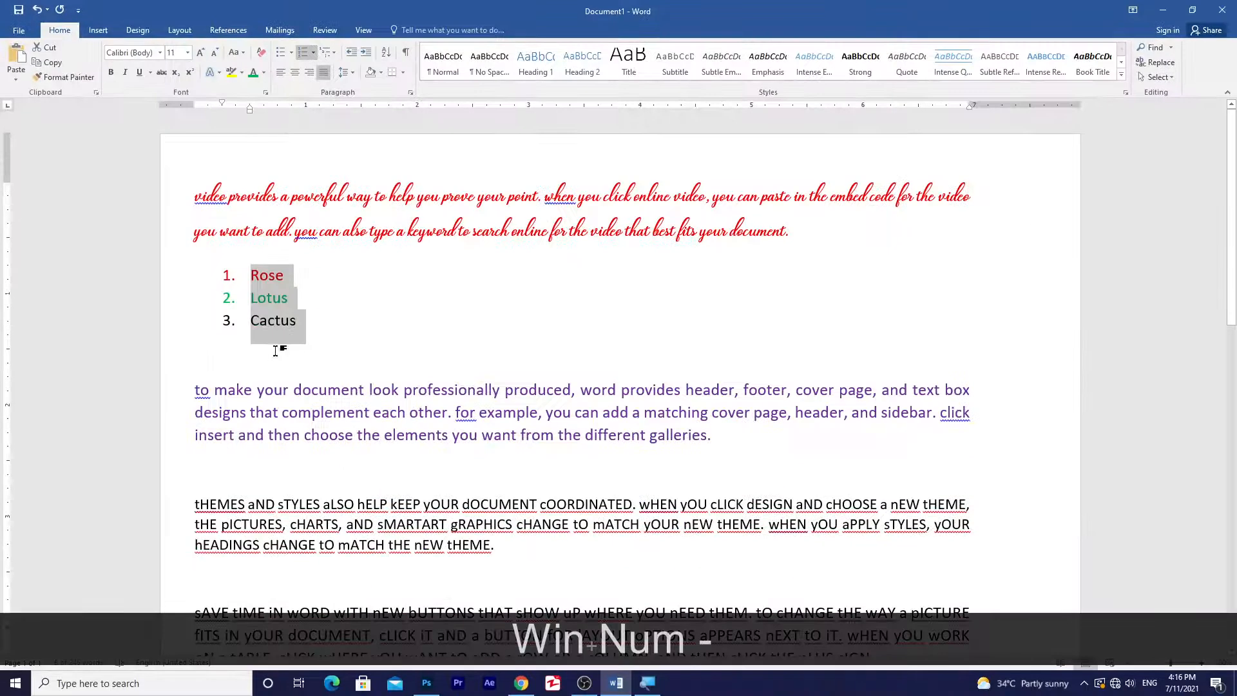
left_click(558, 397)
scroll(269, 328, "up", 3, "ctrl")
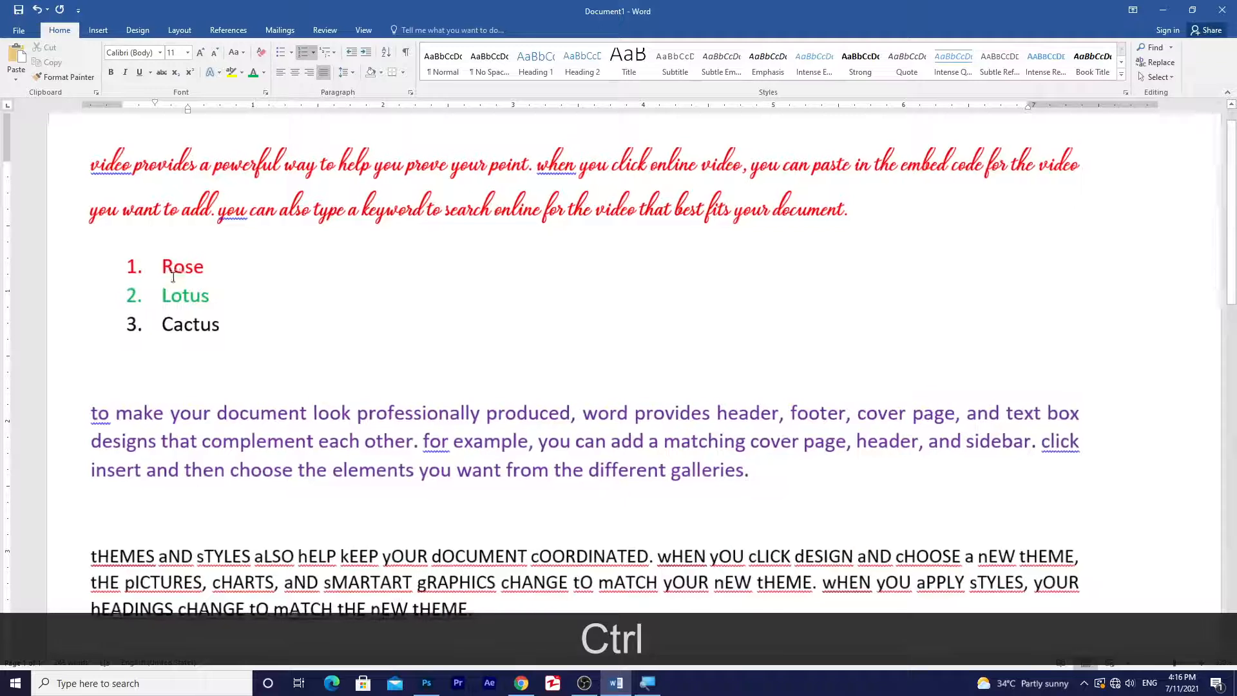
left_click(208, 265)
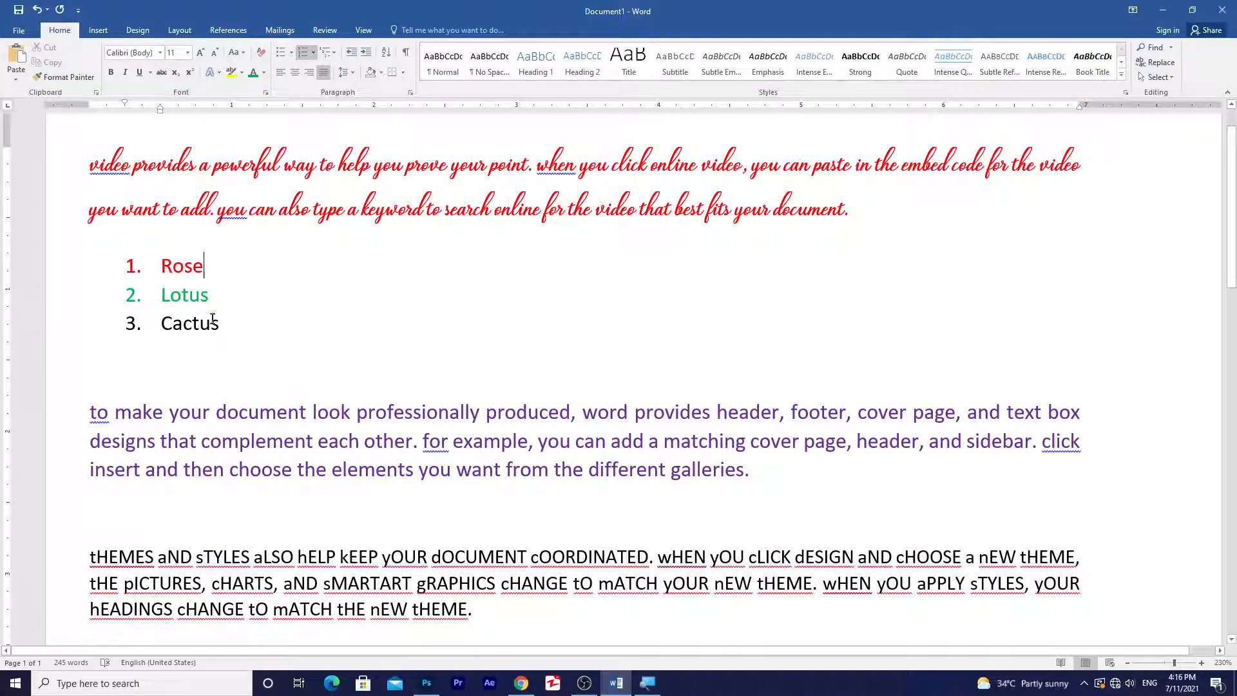
double_click(184, 324)
left_click_drag(211, 265, 156, 270)
left_click_drag(232, 325, 161, 325)
left_click(289, 342)
Step: Move the Rose item to the end of the numbered list below Cactus using cut and paste, and remove the empty fourth number
left_click_drag(211, 263, 161, 268)
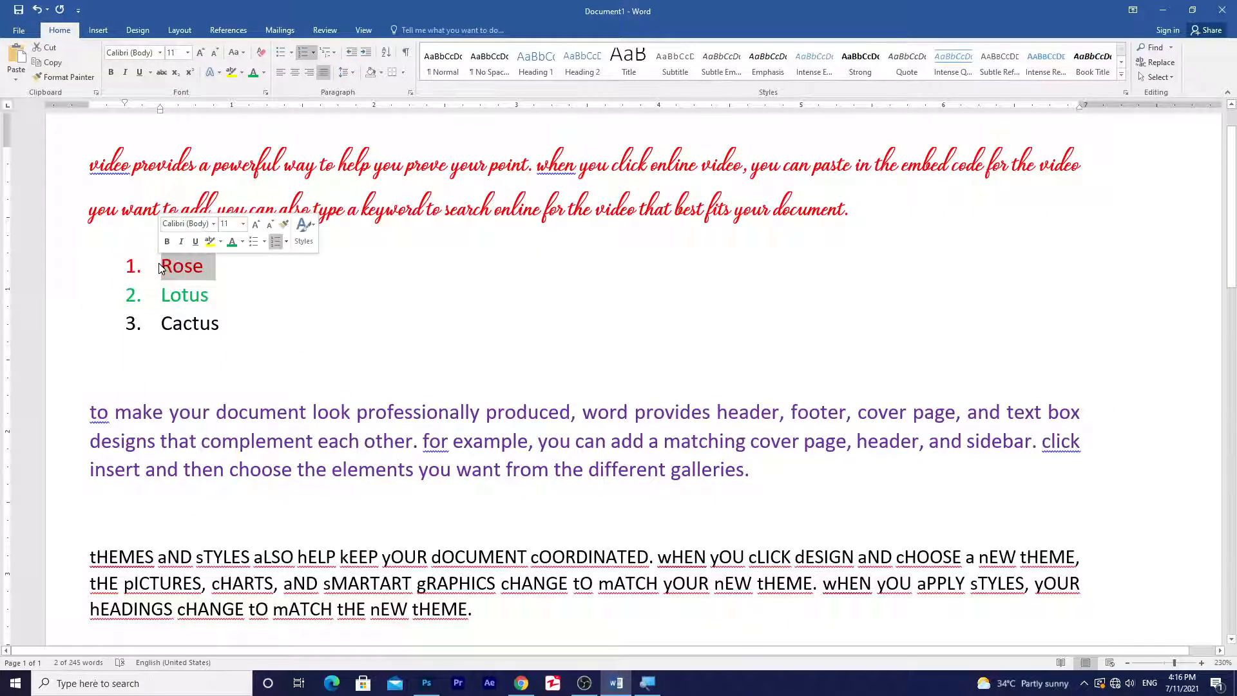
left_click(50, 52)
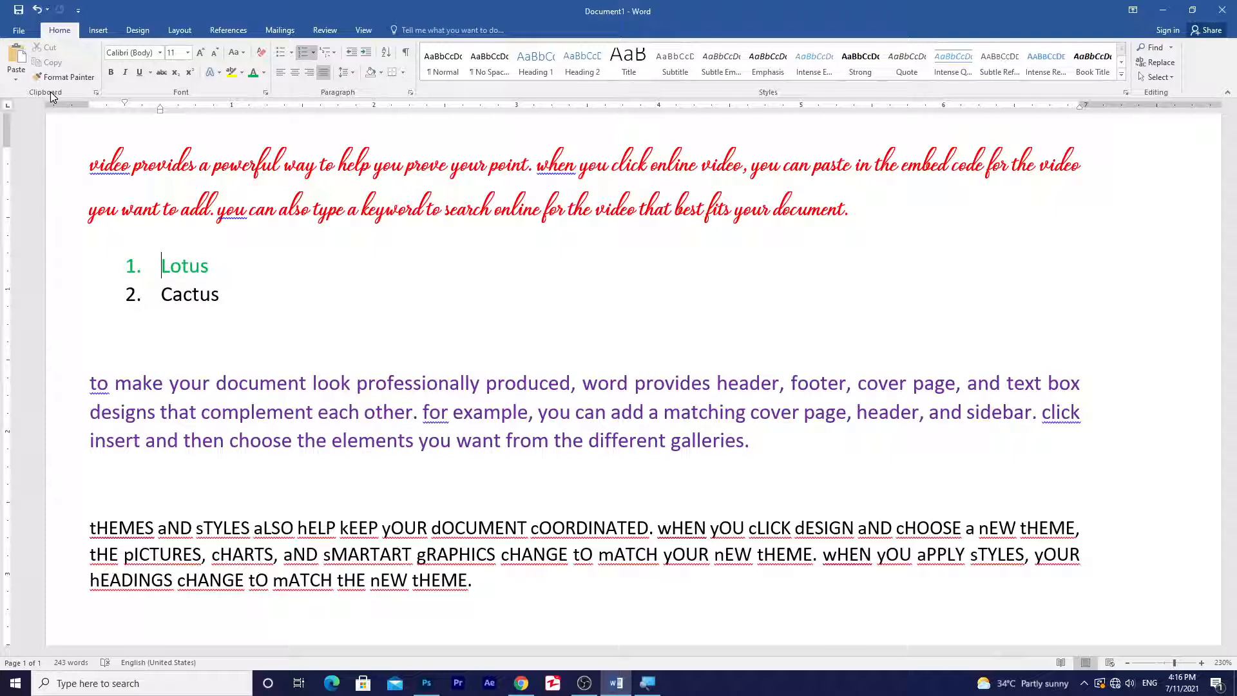
left_click(226, 298)
key("Return")
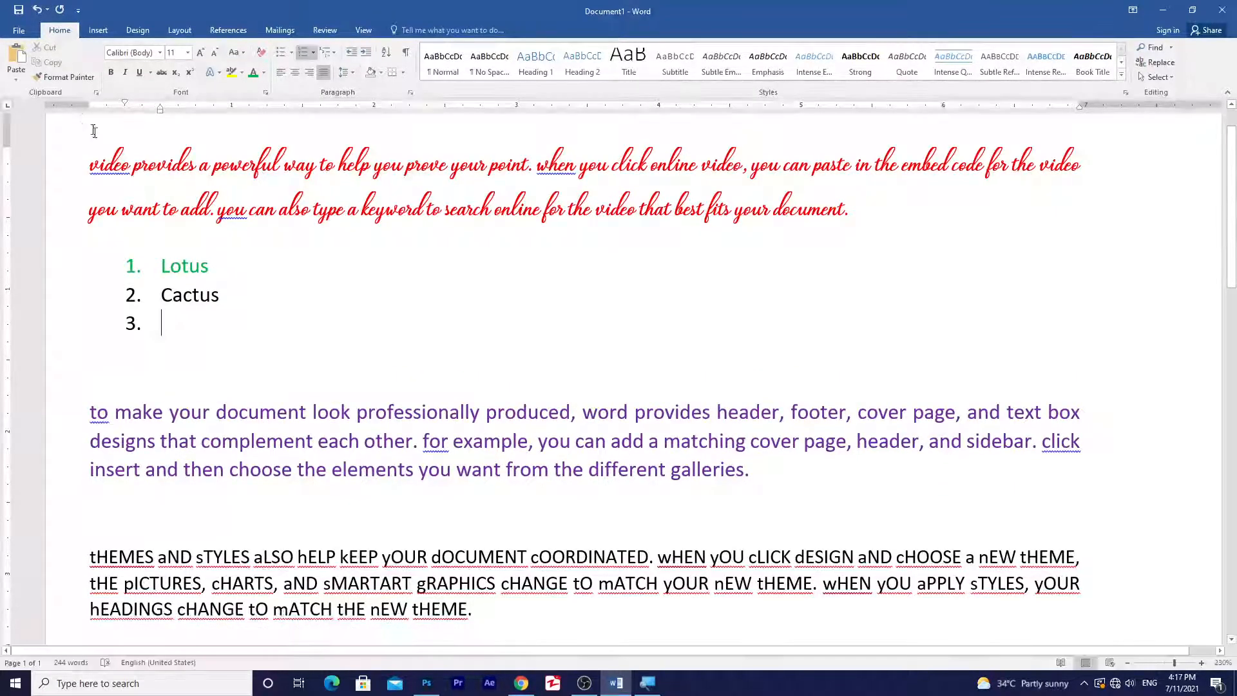
left_click(16, 57)
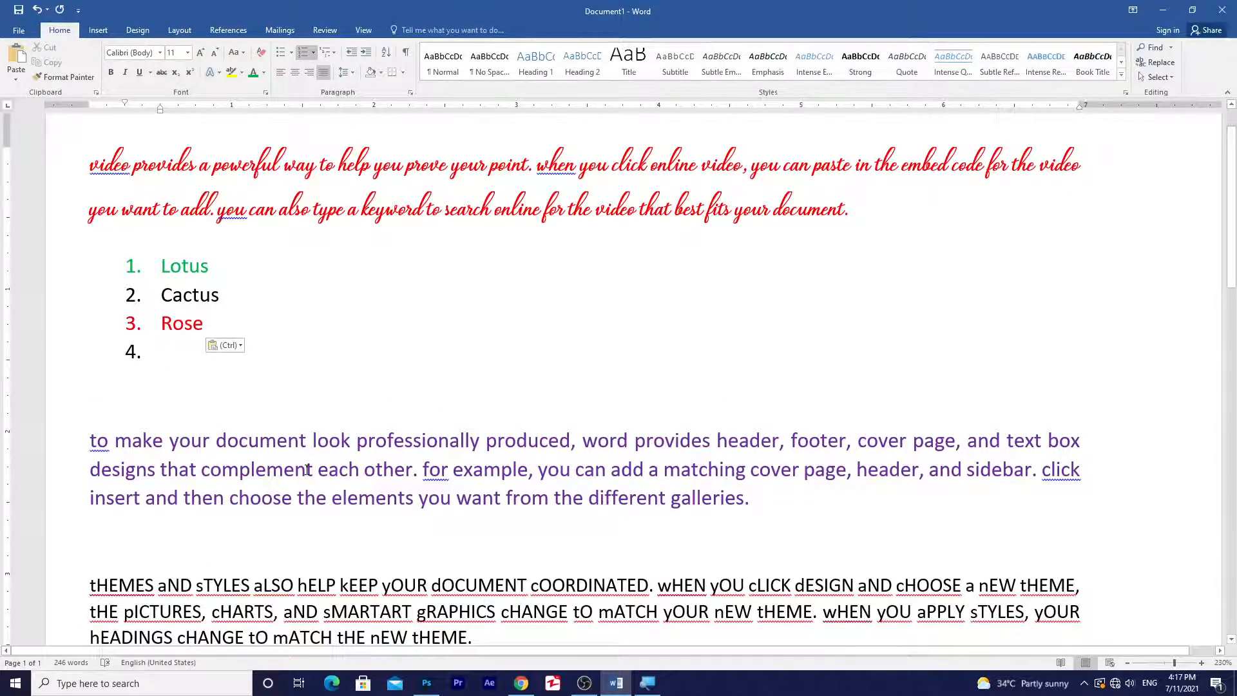
key("BackSpace")
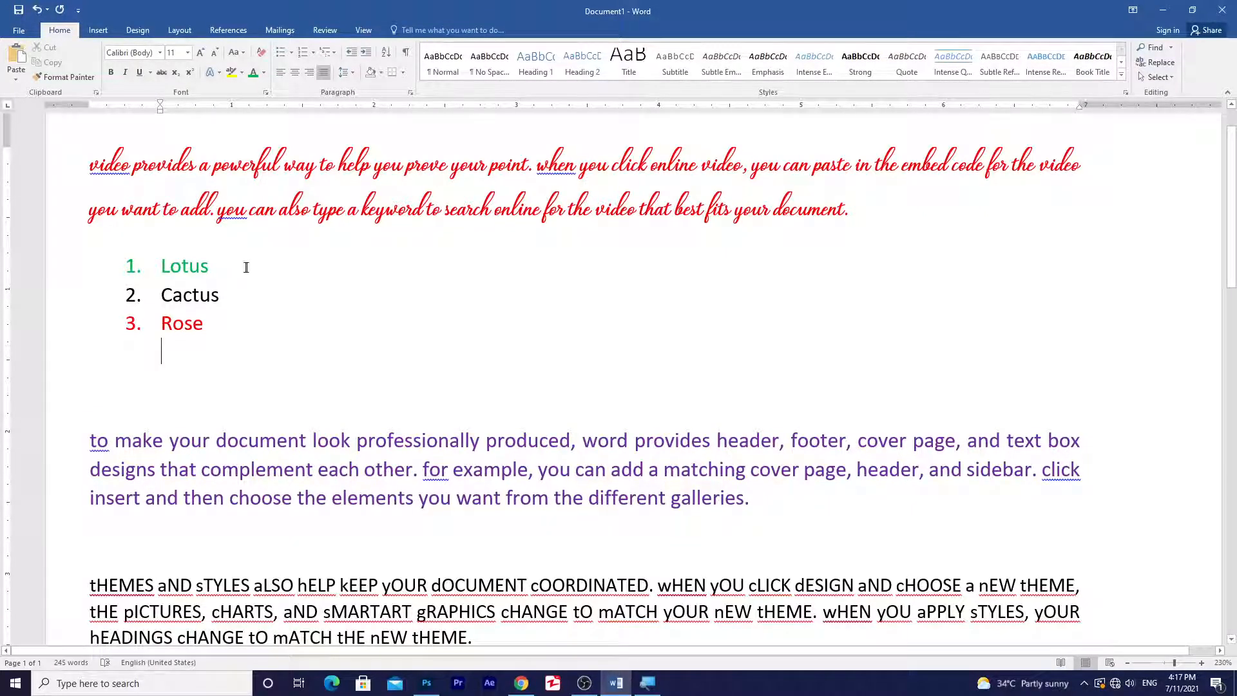
Step: Cut the Lotus item and paste it below Rose at the end of the list, removing the leftover empty number
double_click(213, 271)
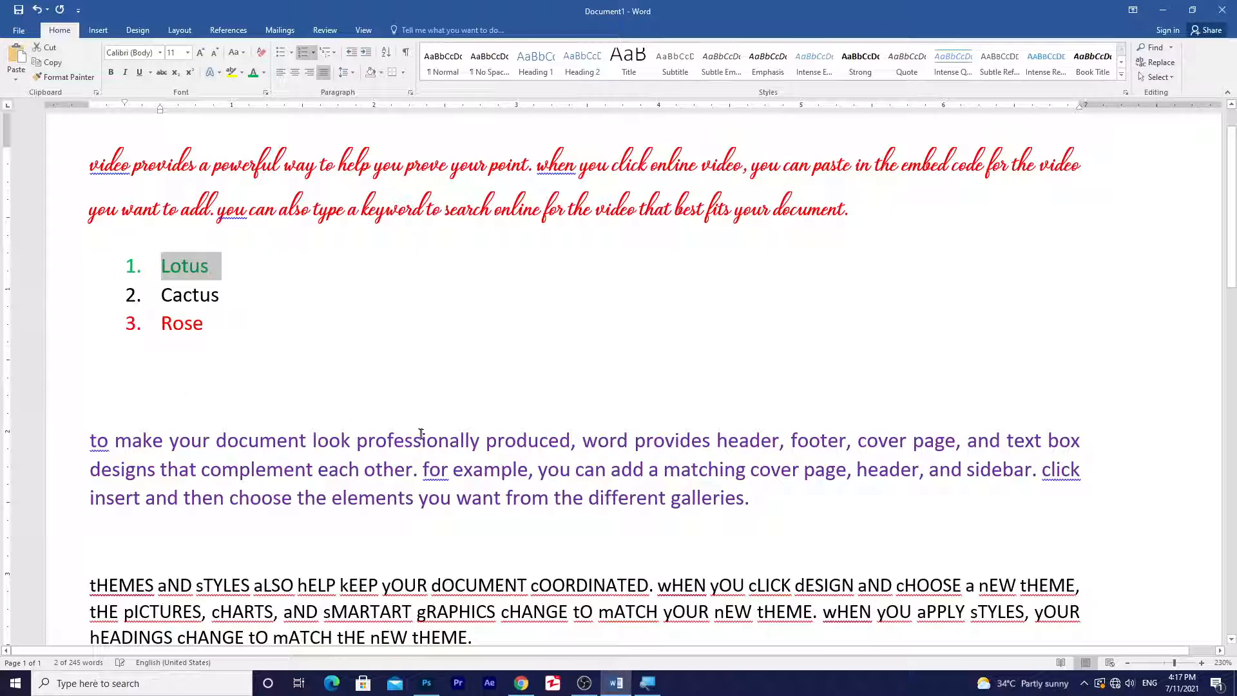
key("ctrl+x")
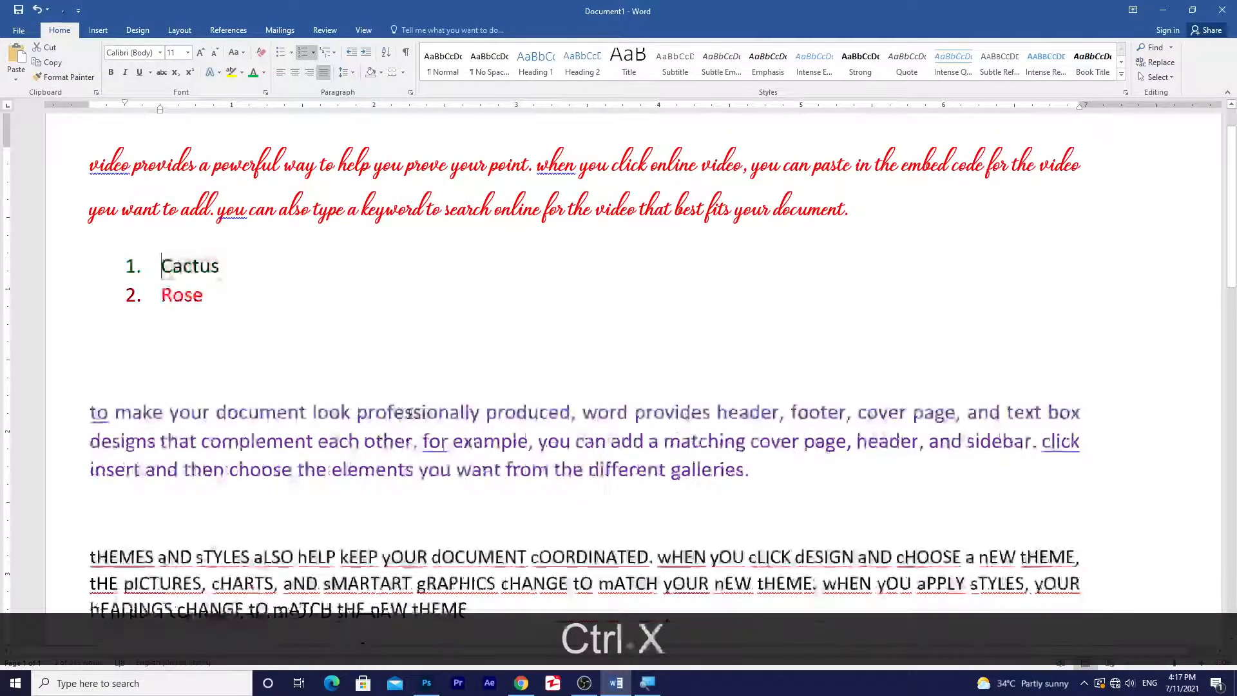
left_click(207, 295)
key("Return")
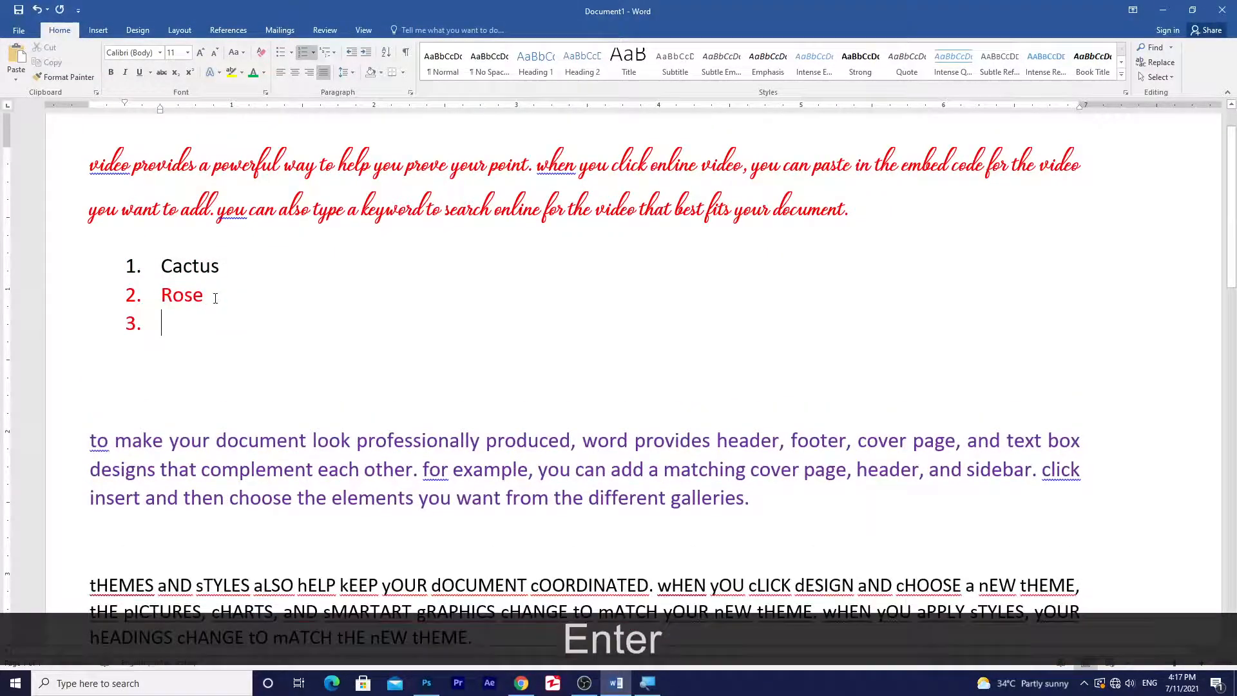
key("ctrl+v")
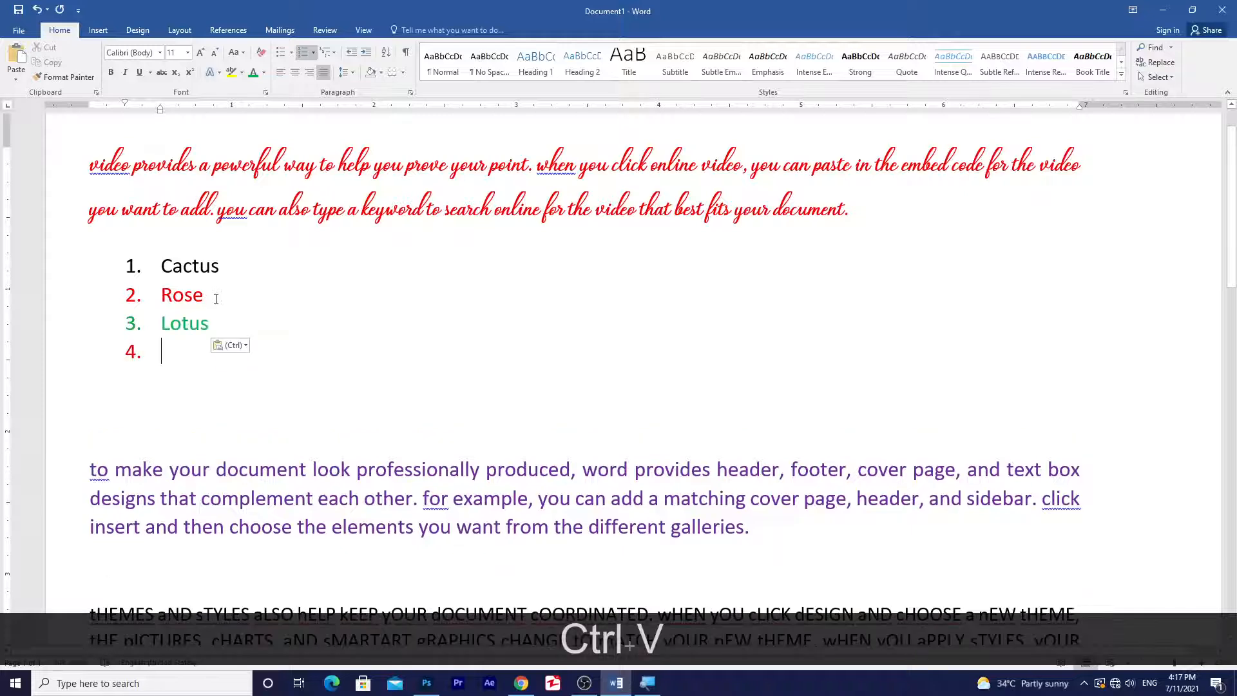
key("BackSpace")
key("BackSpace")
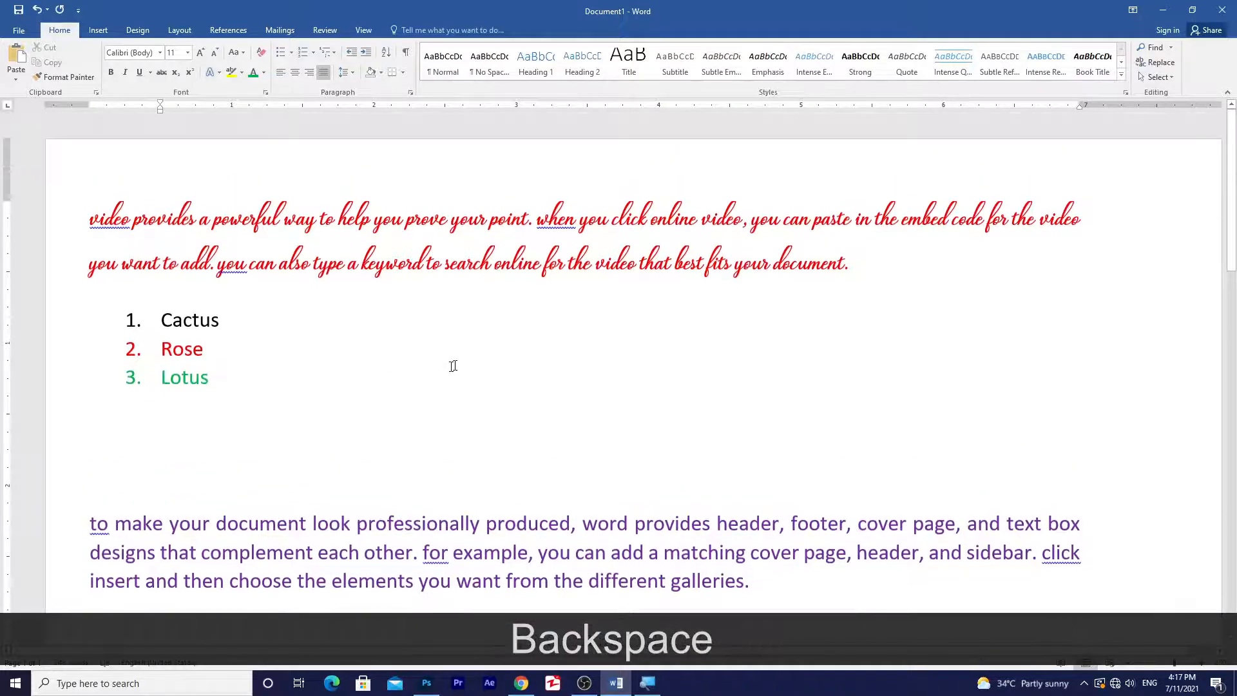
Step: Move the red script paragraph from above the numbered list to a new line after the document's last paragraph
scroll(483, 359, "down", 2)
scroll(522, 335, "down", 3)
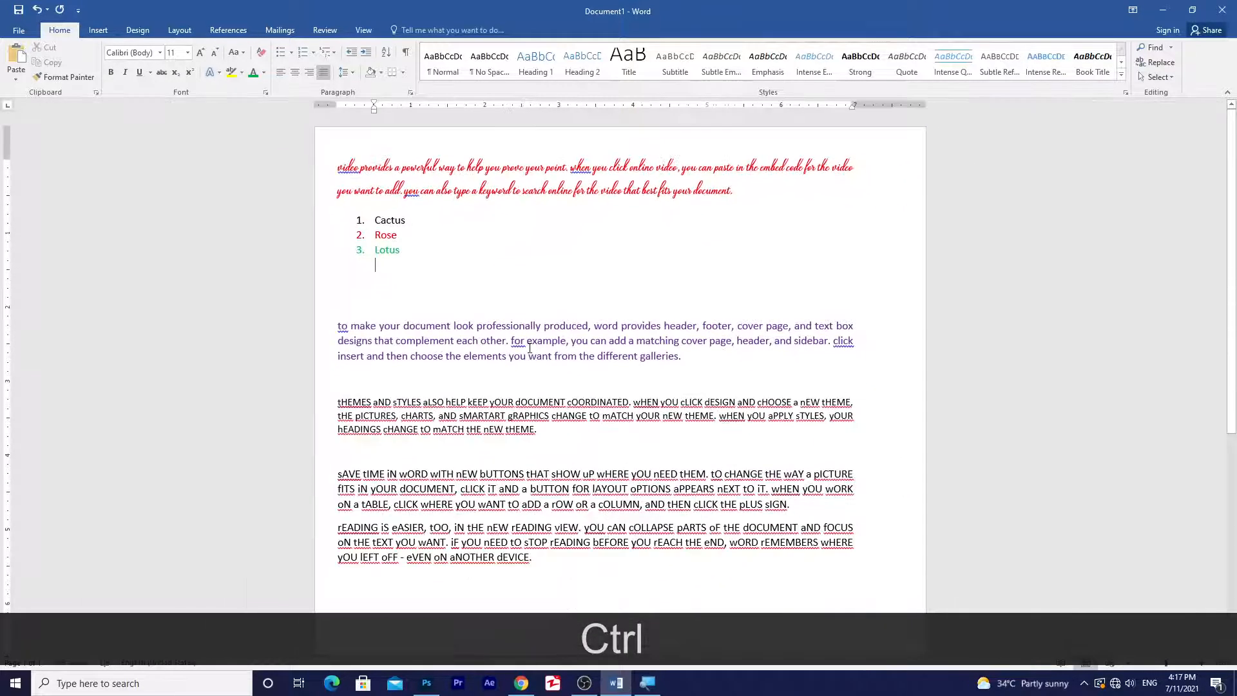
left_click_drag(335, 163, 758, 189)
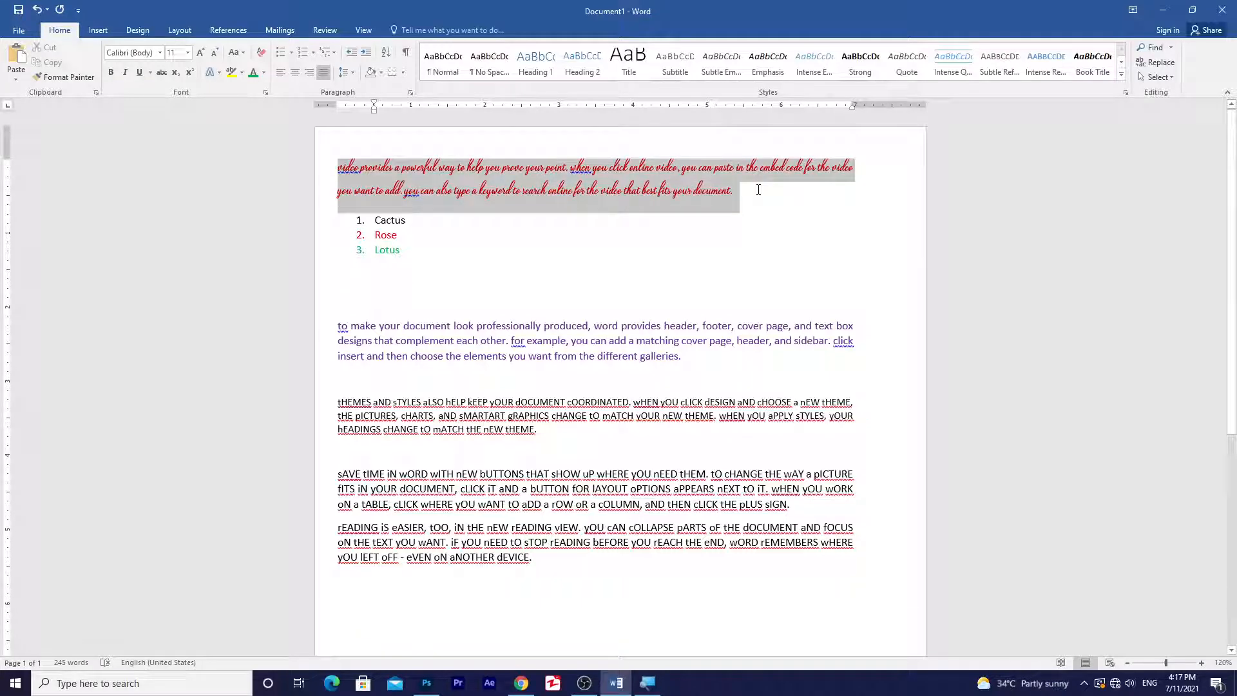
left_click_drag(758, 189, 295, 169)
left_click(713, 195)
key("ctrl")
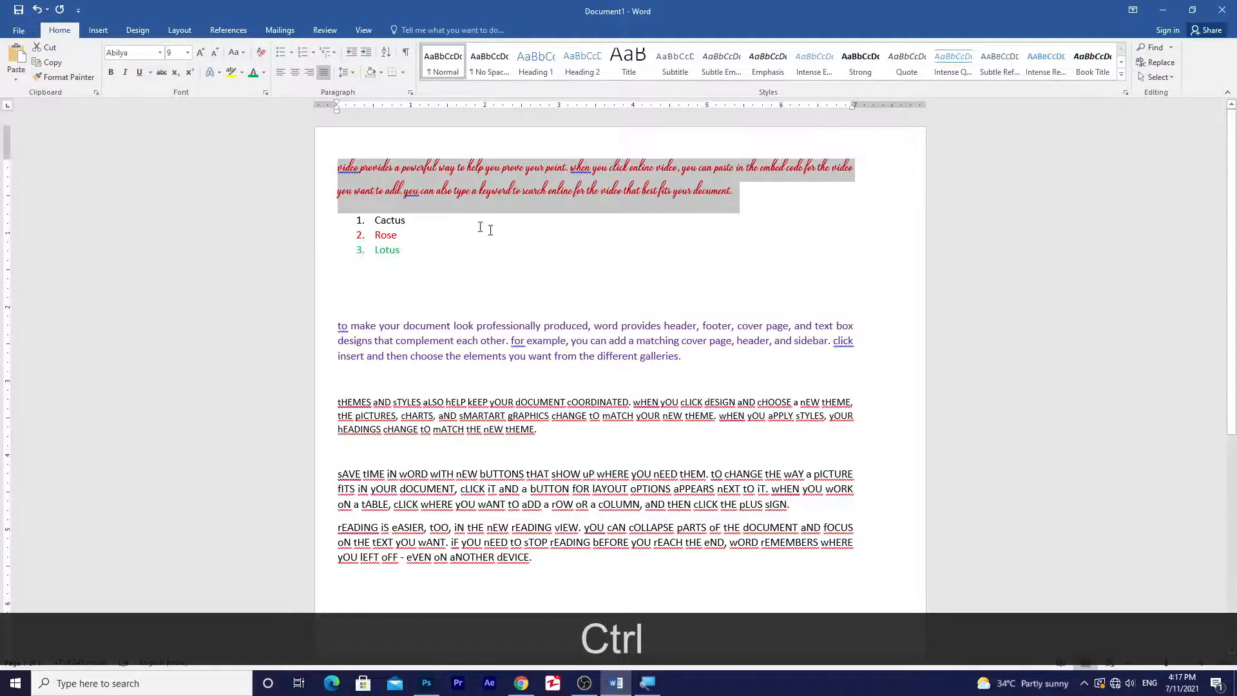
key("ctrl+x")
scroll(645, 290, "down", 3)
left_click(559, 412)
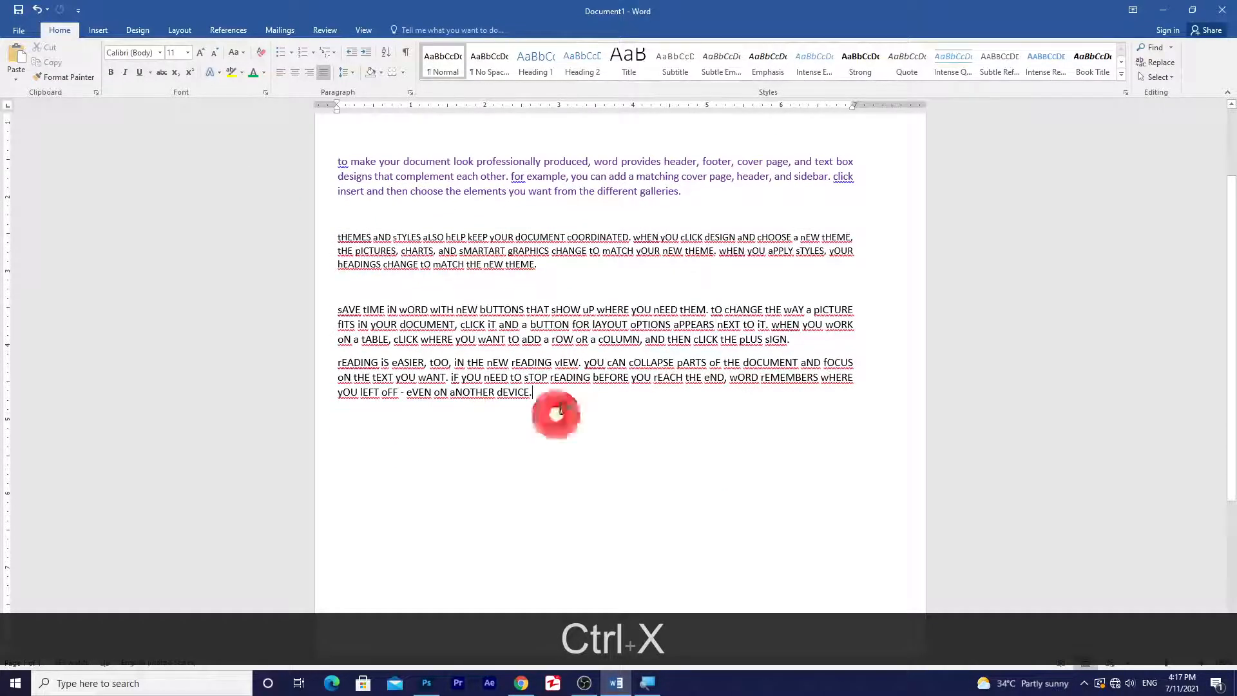
key("Return")
key("ctrl")
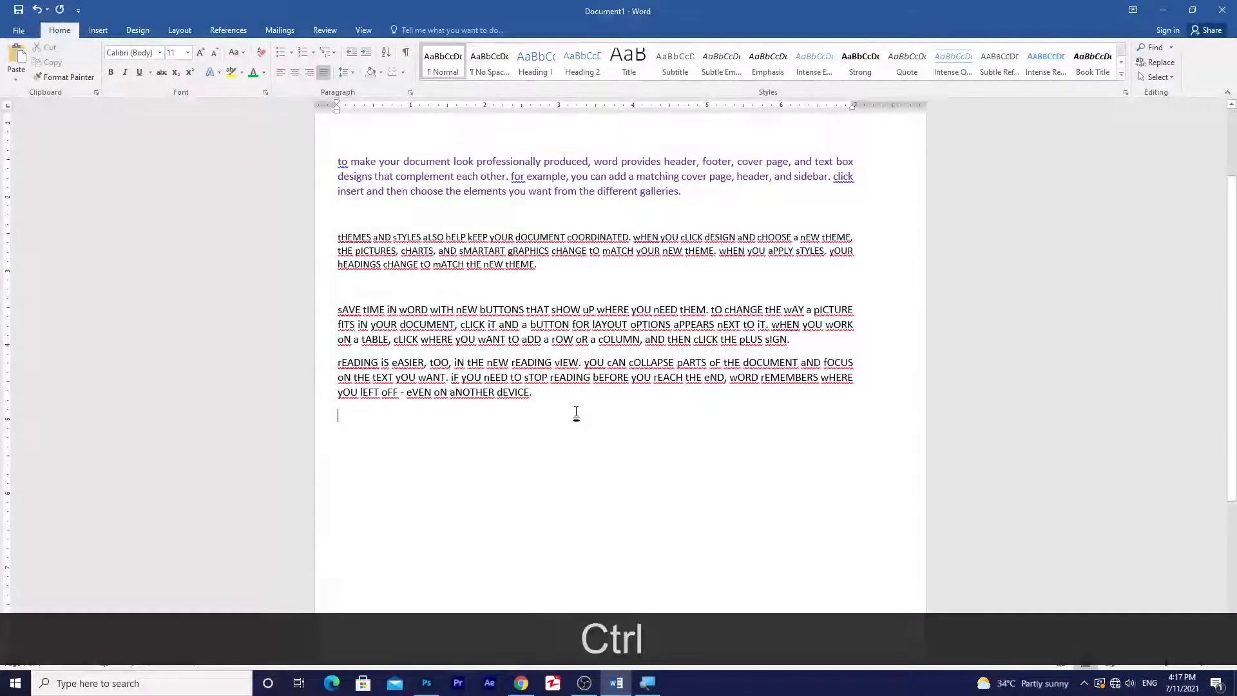
key("ctrl+v")
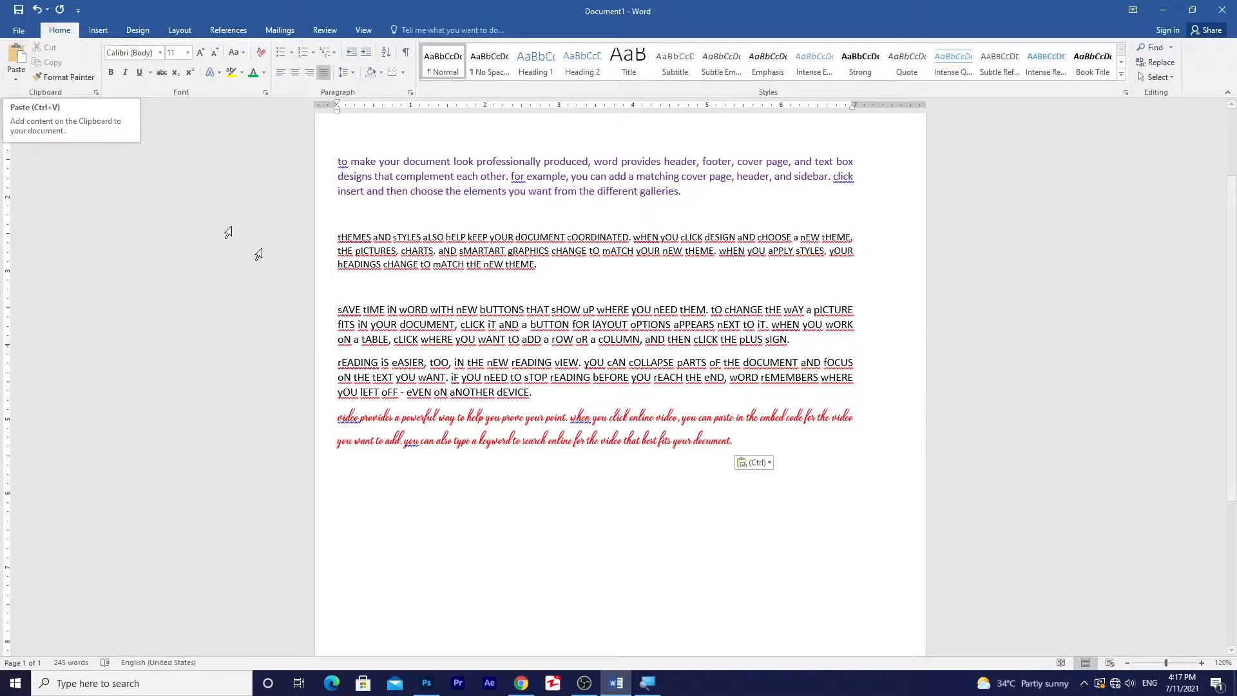
scroll(452, 345, "up", 3)
scroll(455, 213, "up", 7, "ctrl")
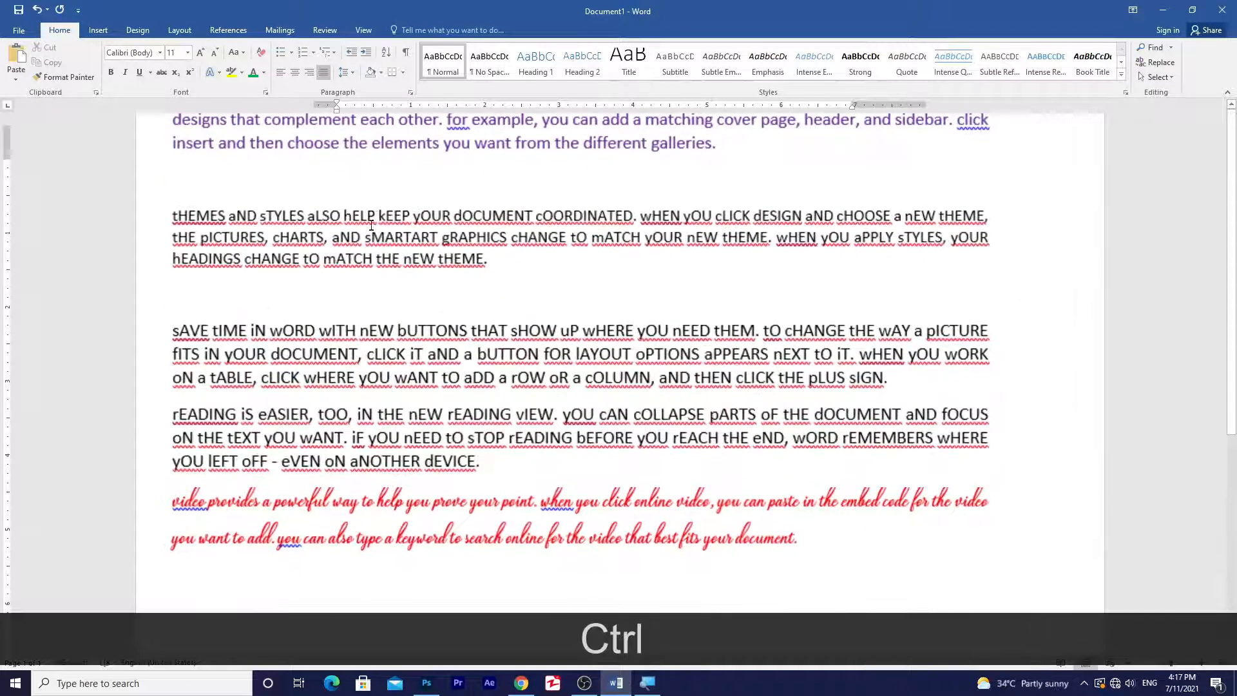
scroll(365, 234, "up", 1)
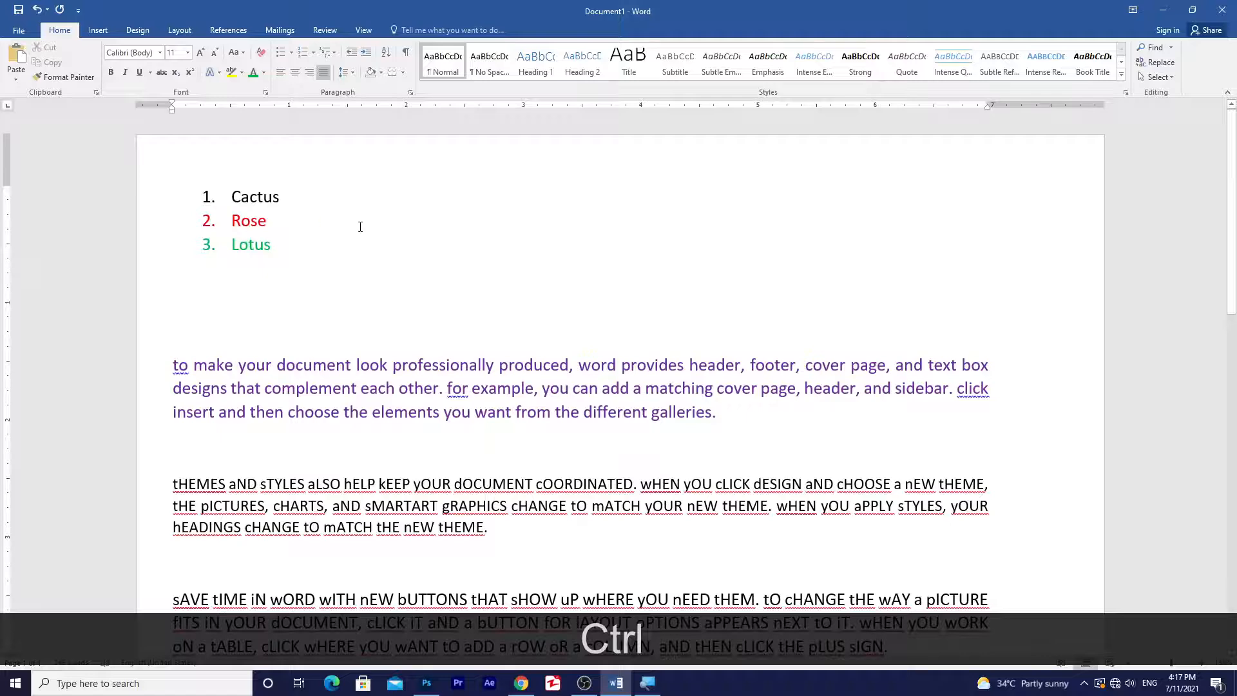
scroll(360, 226, "down", 8, "ctrl")
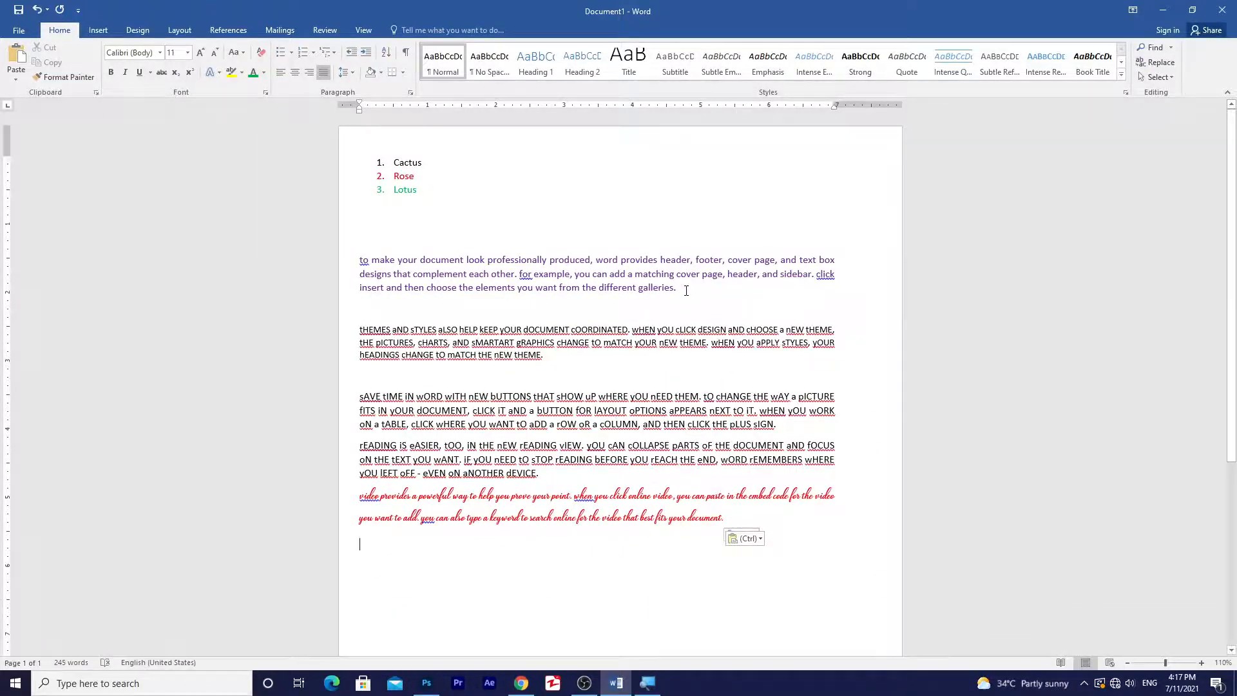
Step: Move the Cactus item below Lotus with cut and a source-formatting paste, and remove the empty fourth number
scroll(416, 152, "up", 4, "ctrl")
scroll(384, 204, "up", 3)
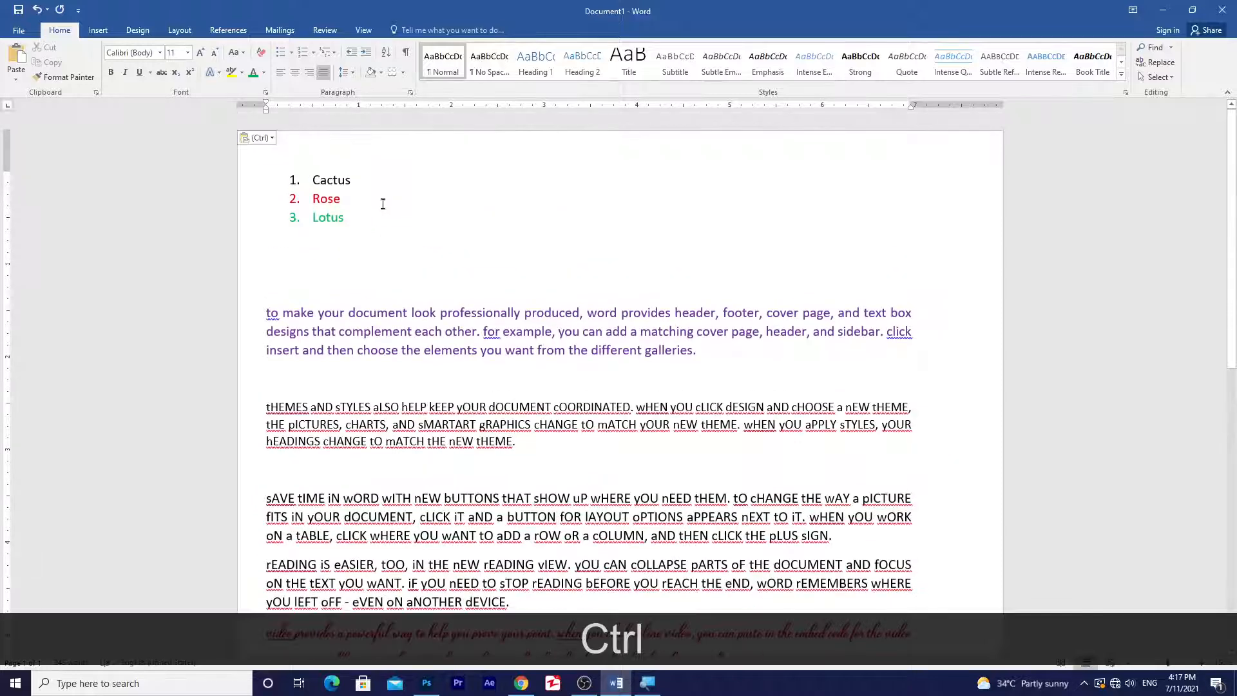
scroll(351, 155, "up", 3, "ctrl")
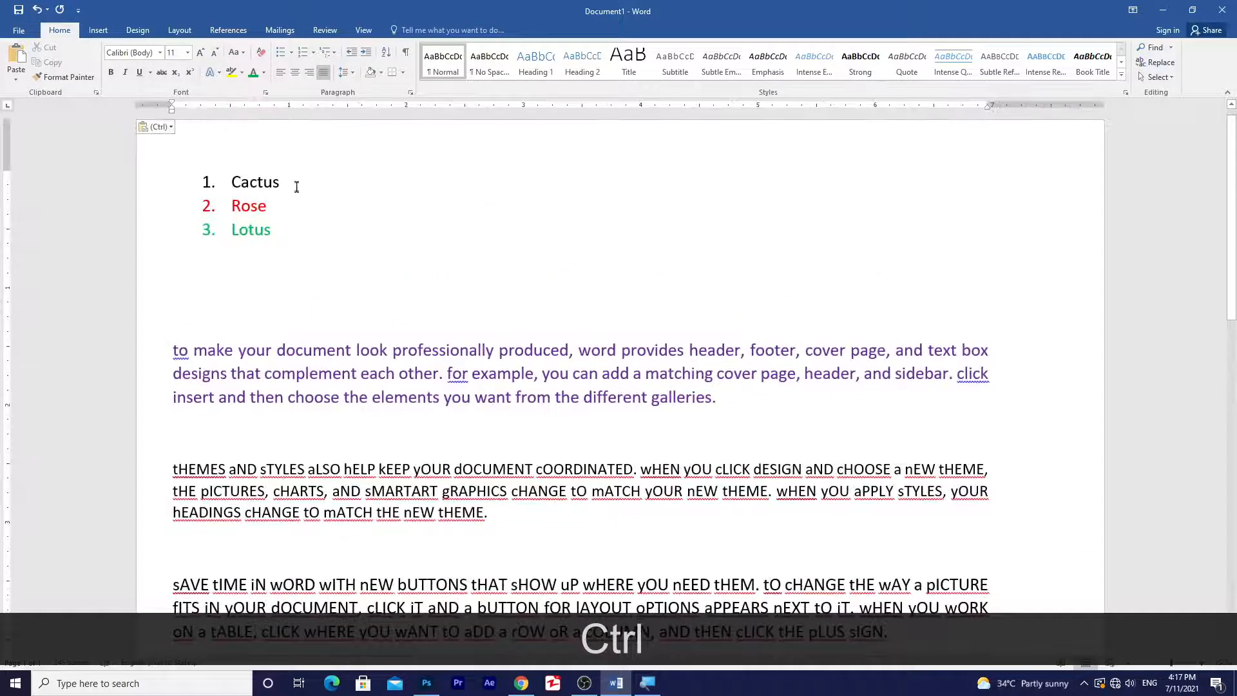
left_click_drag(297, 182, 227, 182)
right_click(250, 179)
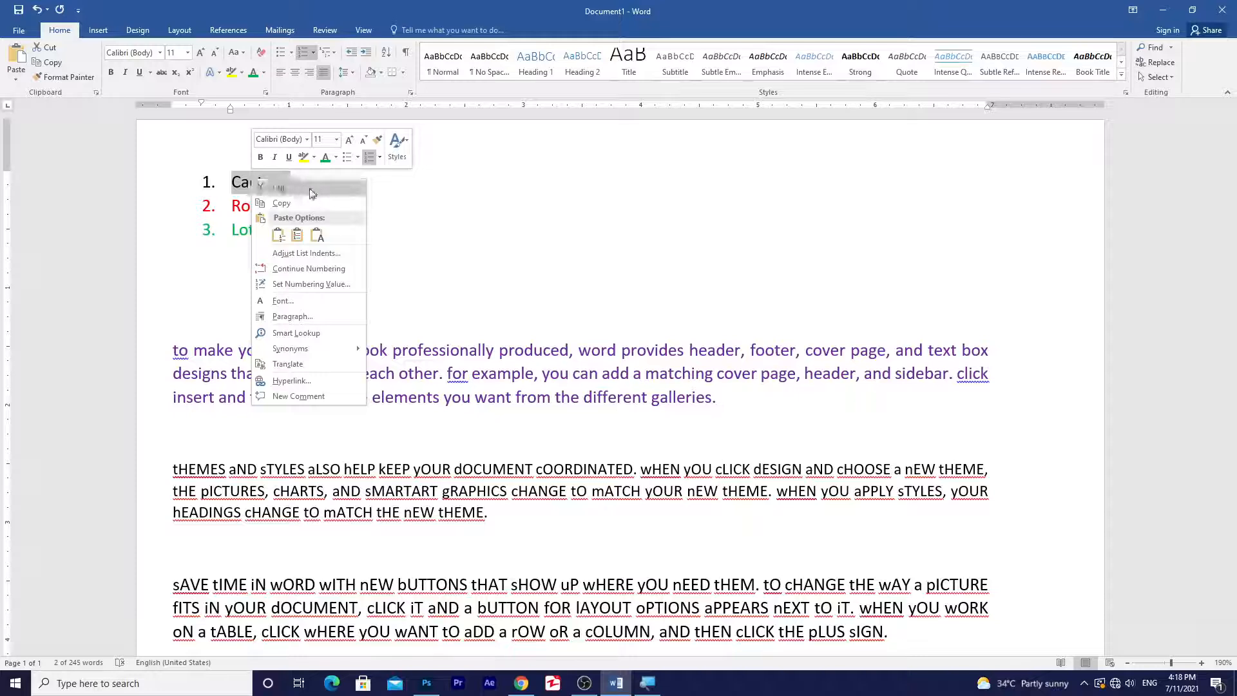
left_click(261, 187)
left_click(277, 207)
key("Return")
left_click(222, 231)
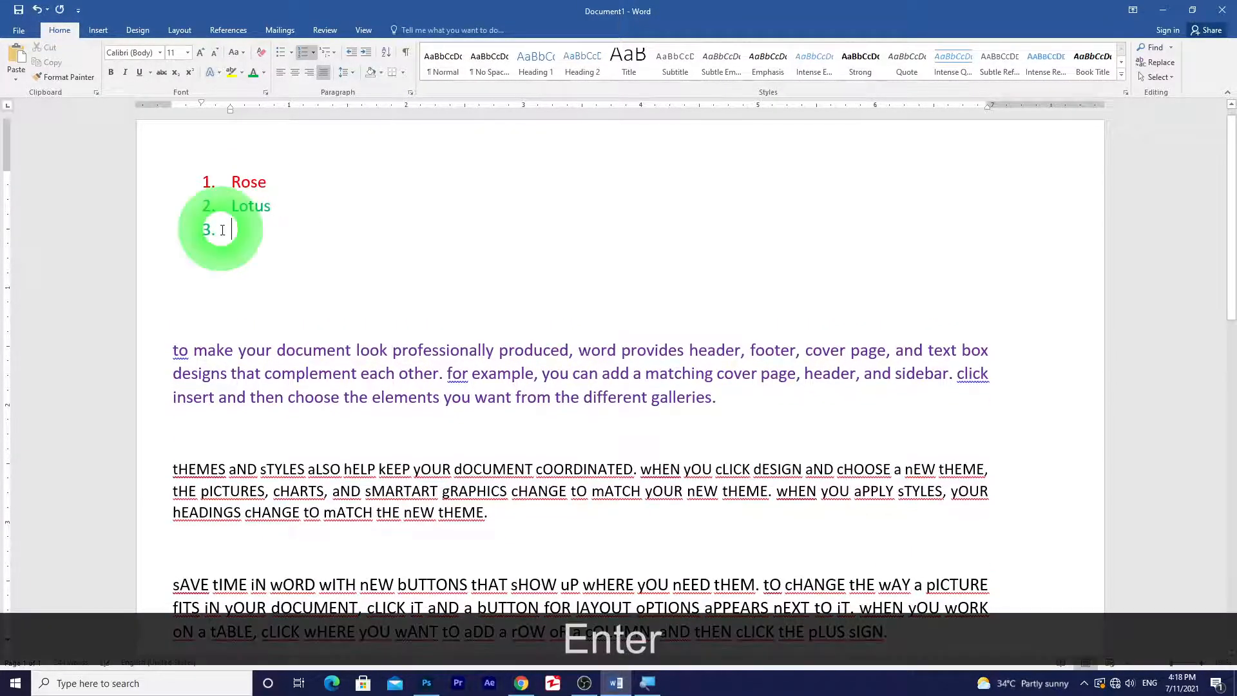
right_click(234, 232)
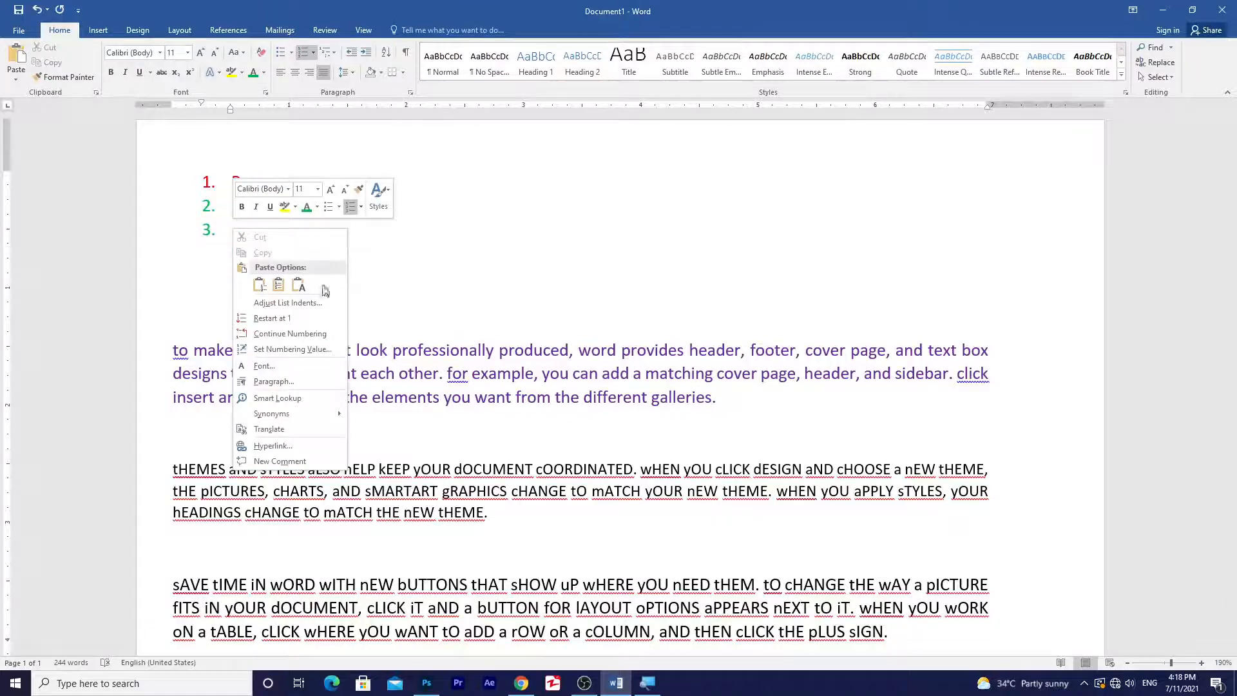
left_click(259, 286)
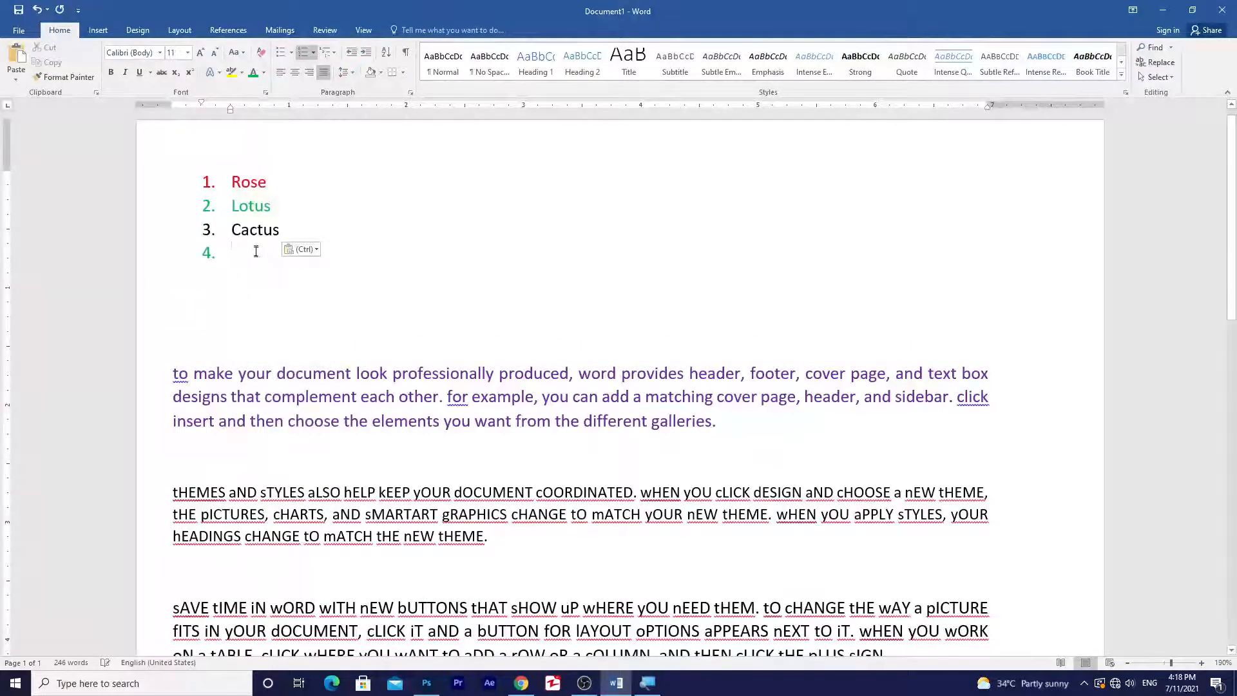
key("BackSpace")
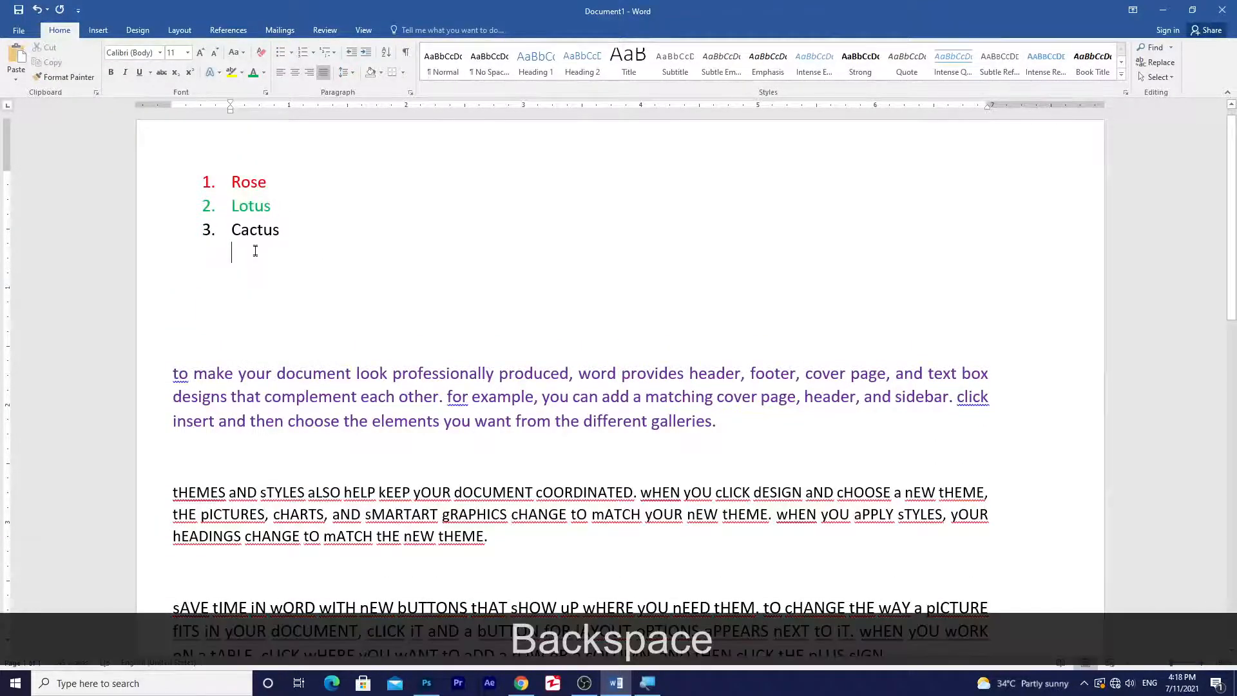
Step: Copy the Rose item of the numbered list and place the text cursor in its line
scroll(256, 281, "up", 1)
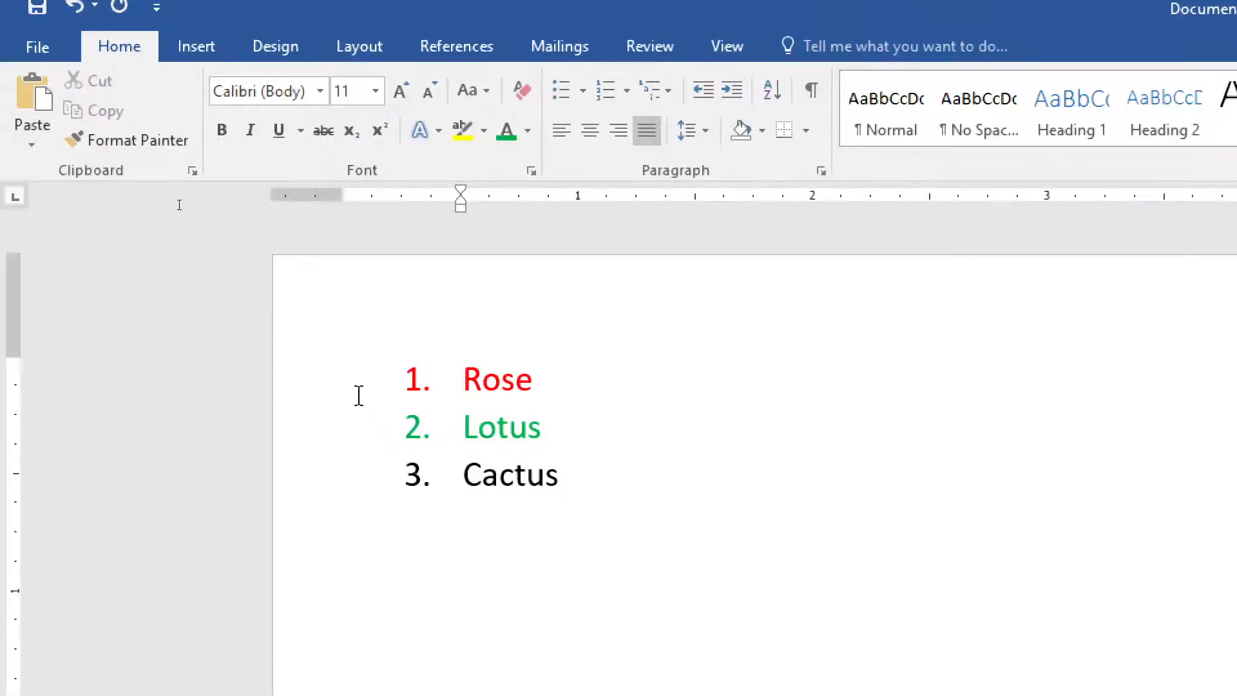
key("super+KP_Subtract")
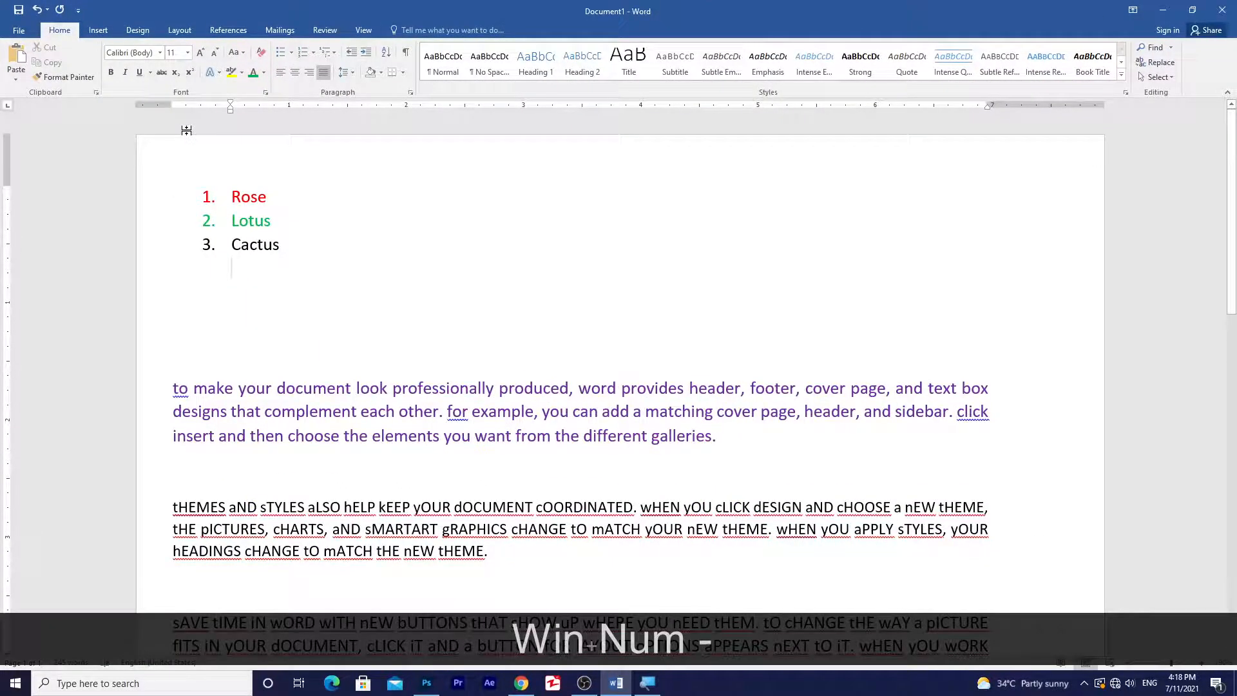
key("super+KP_Add")
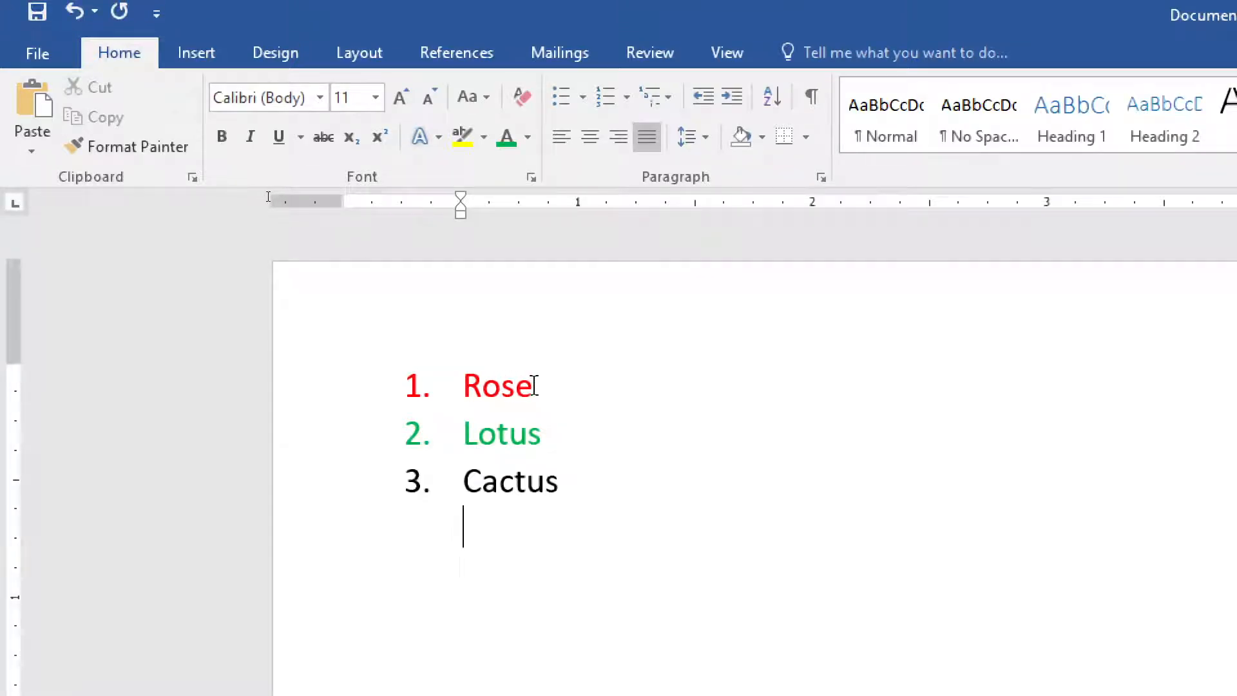
left_click_drag(523, 388, 436, 388)
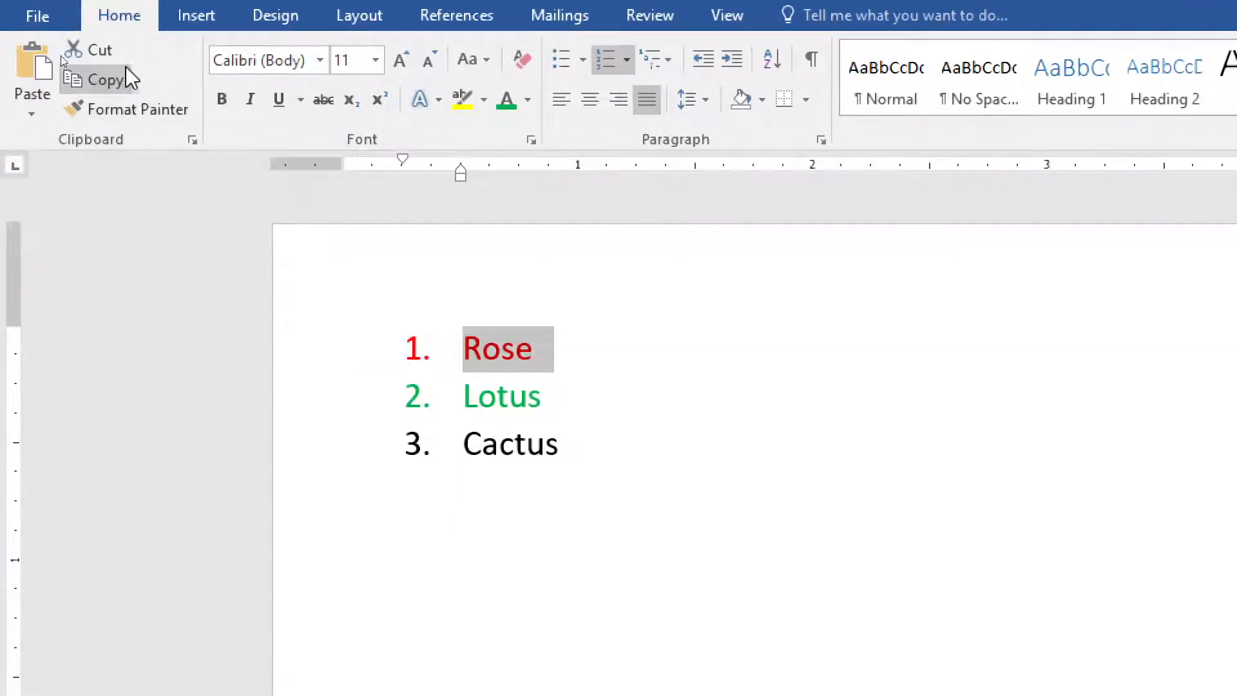
left_click(91, 76)
left_click(463, 344)
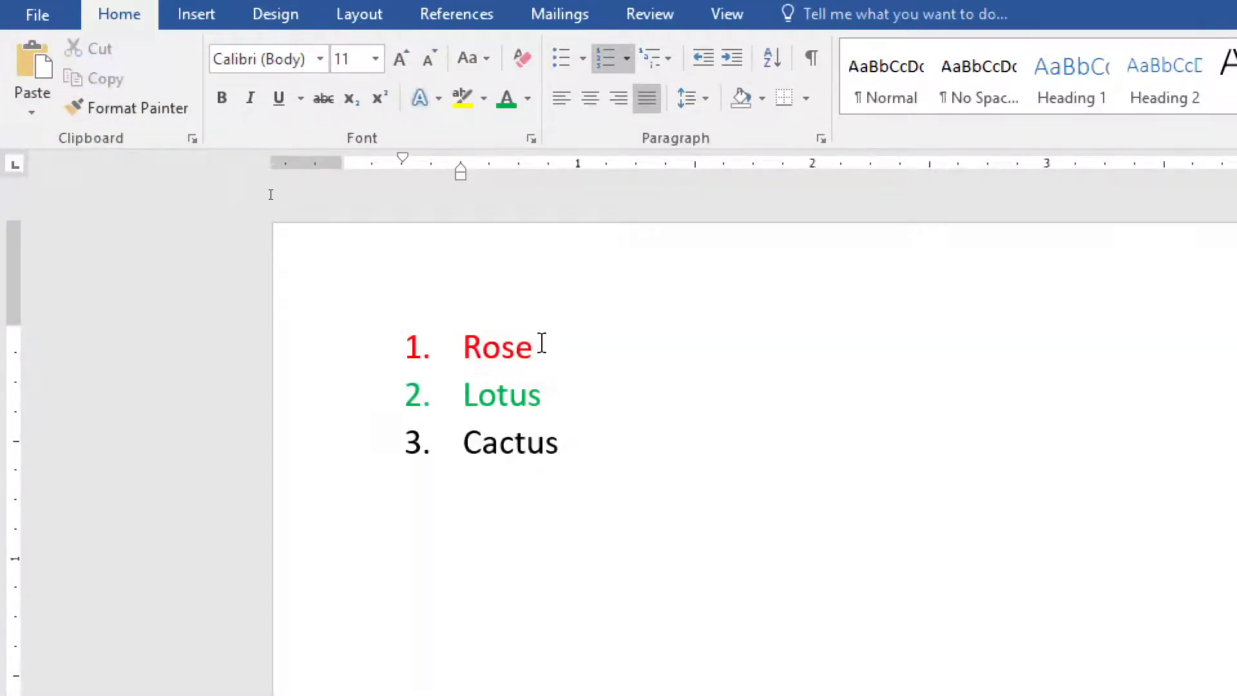
Step: Copy the Rose list item and paste it four times below Cactus in the numbered list
left_click_drag(547, 343, 461, 348)
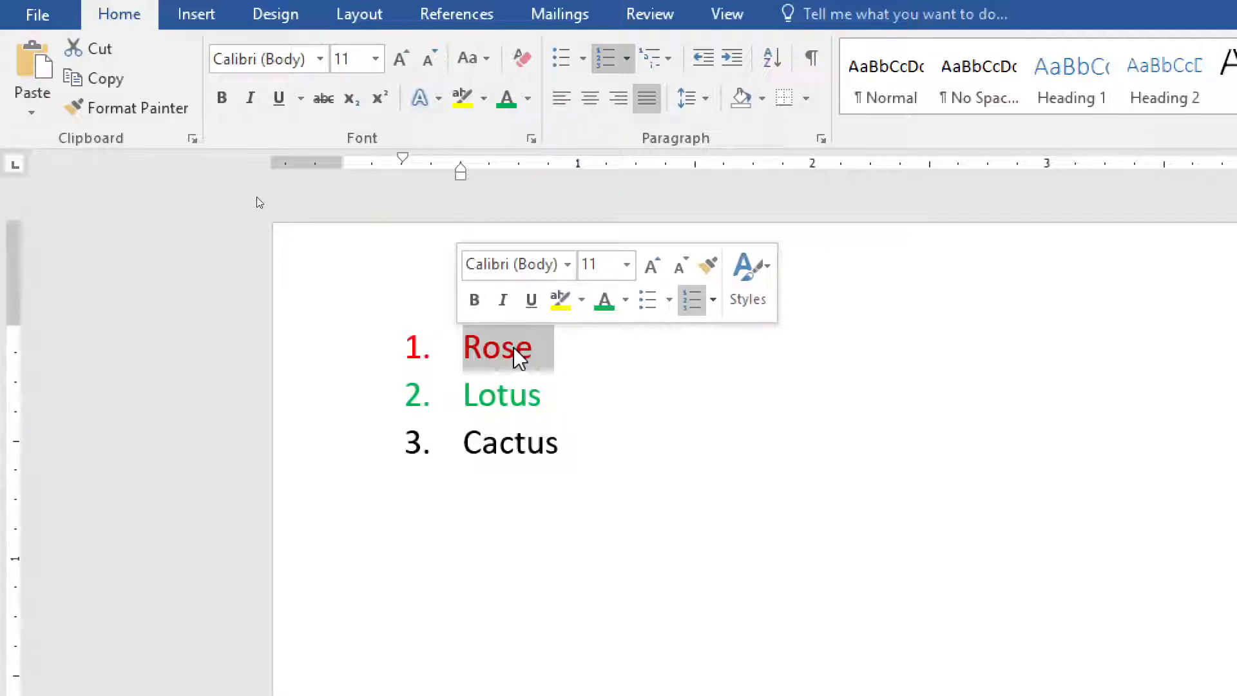
left_click(546, 365)
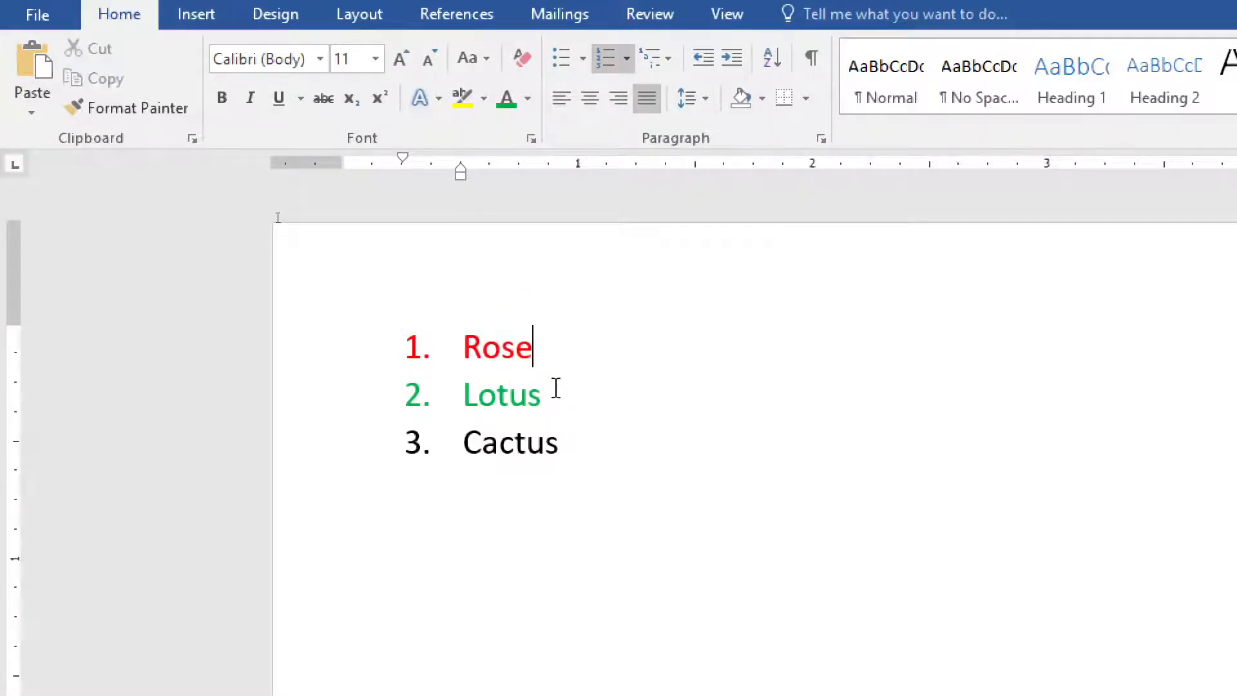
left_click(572, 453)
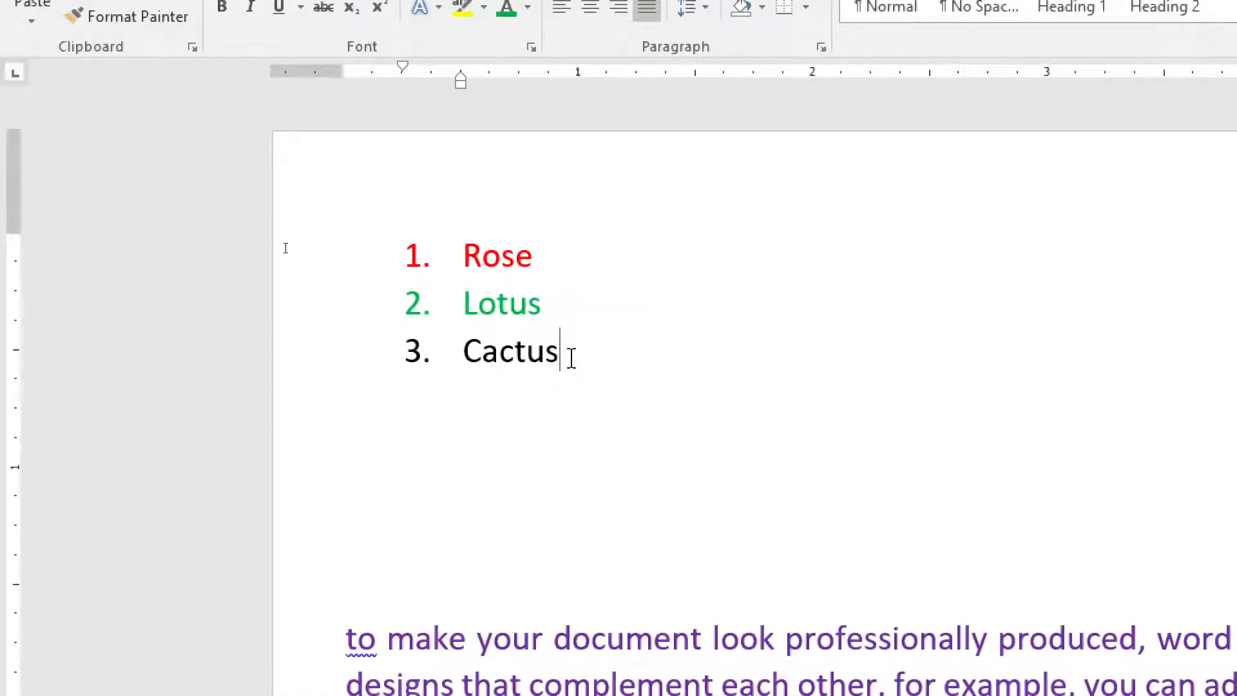
key("Return")
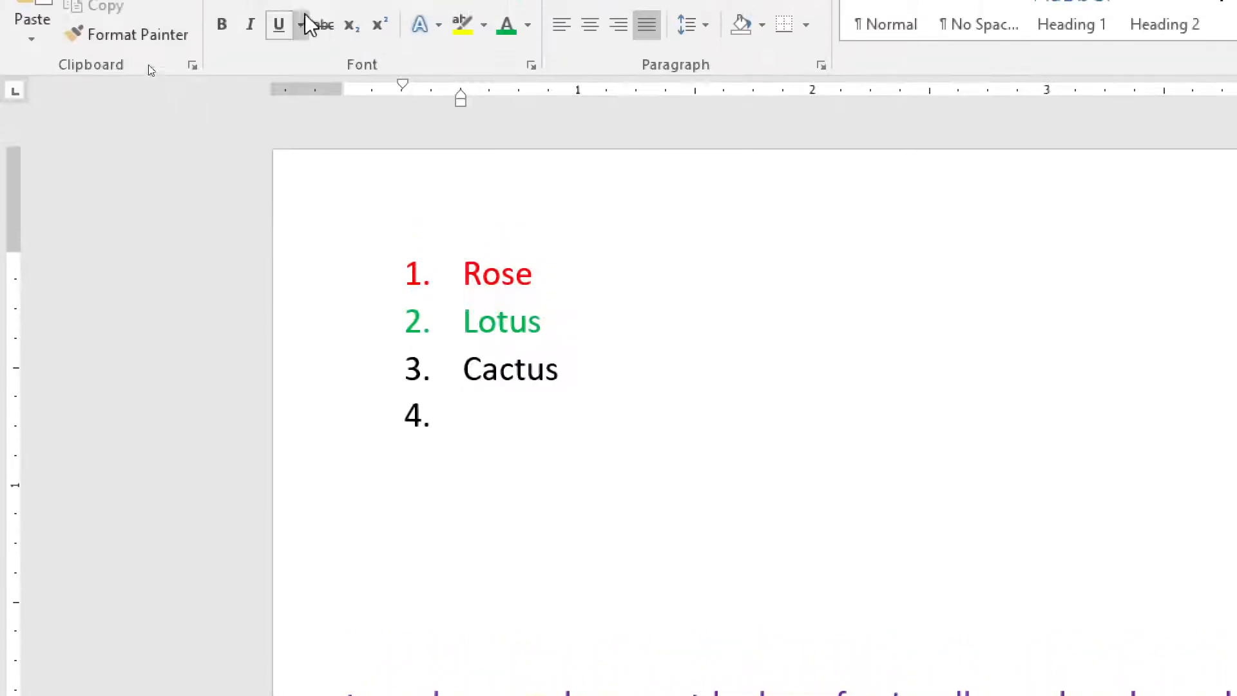
left_click(17, 59)
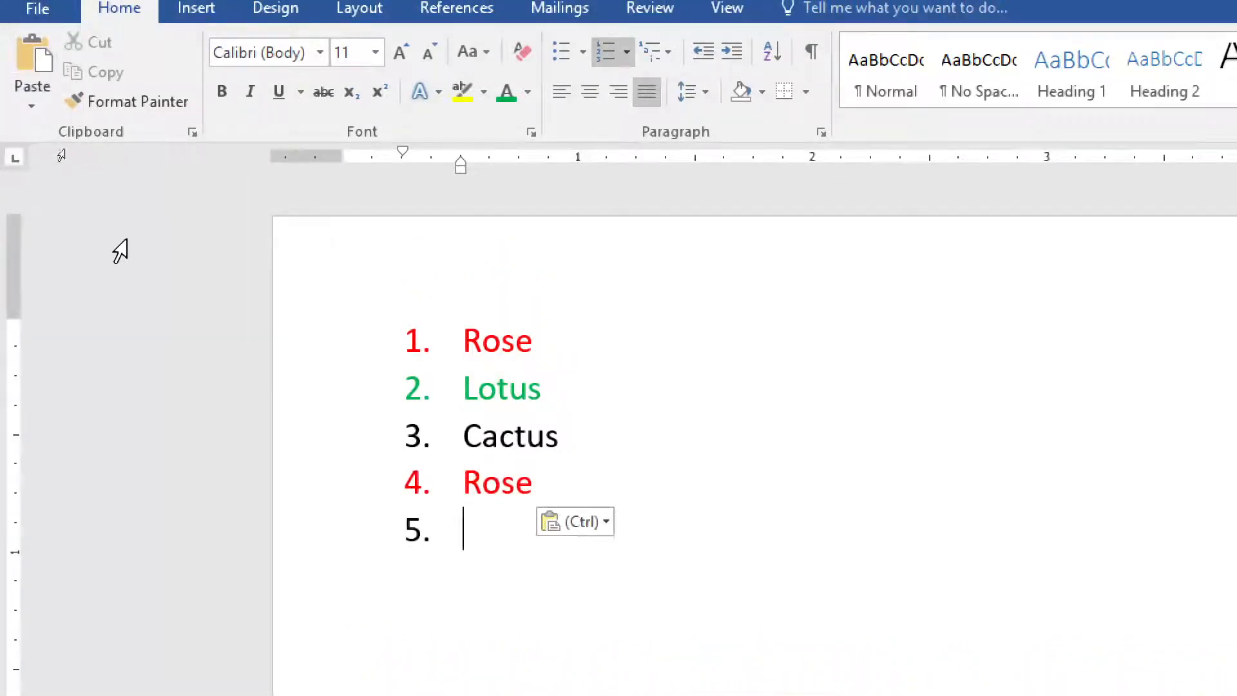
key("BackSpace")
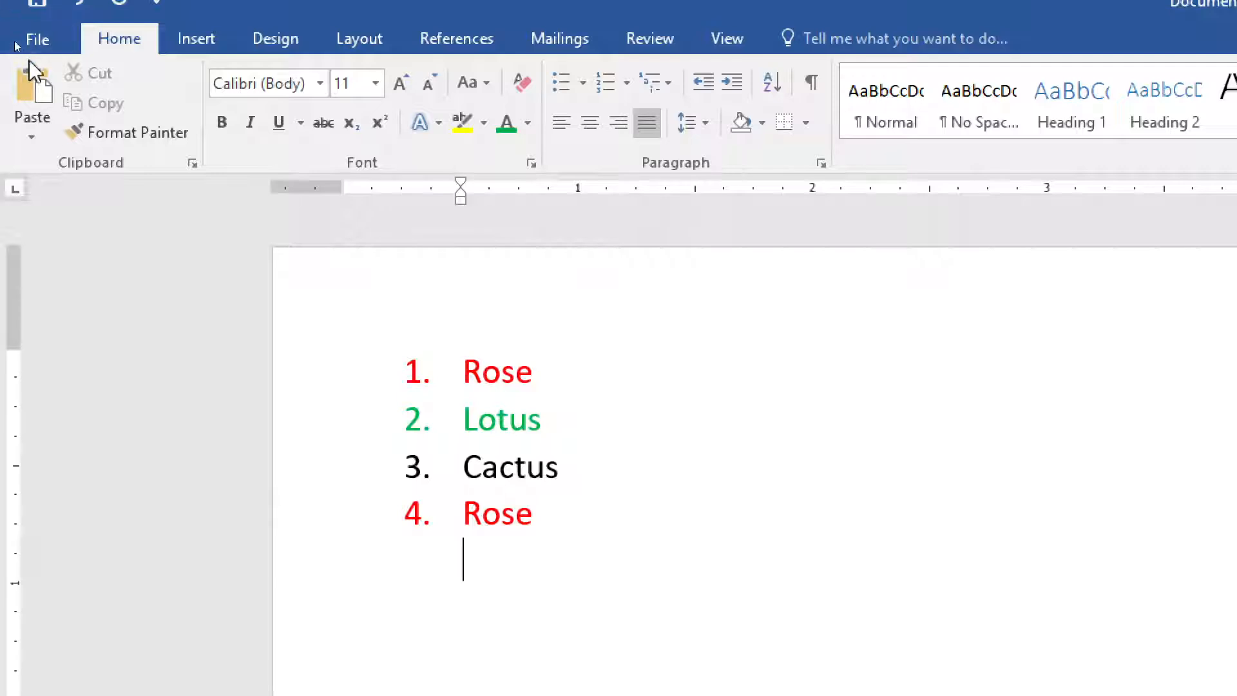
left_click(30, 76)
left_click(30, 76)
left_click(30, 76)
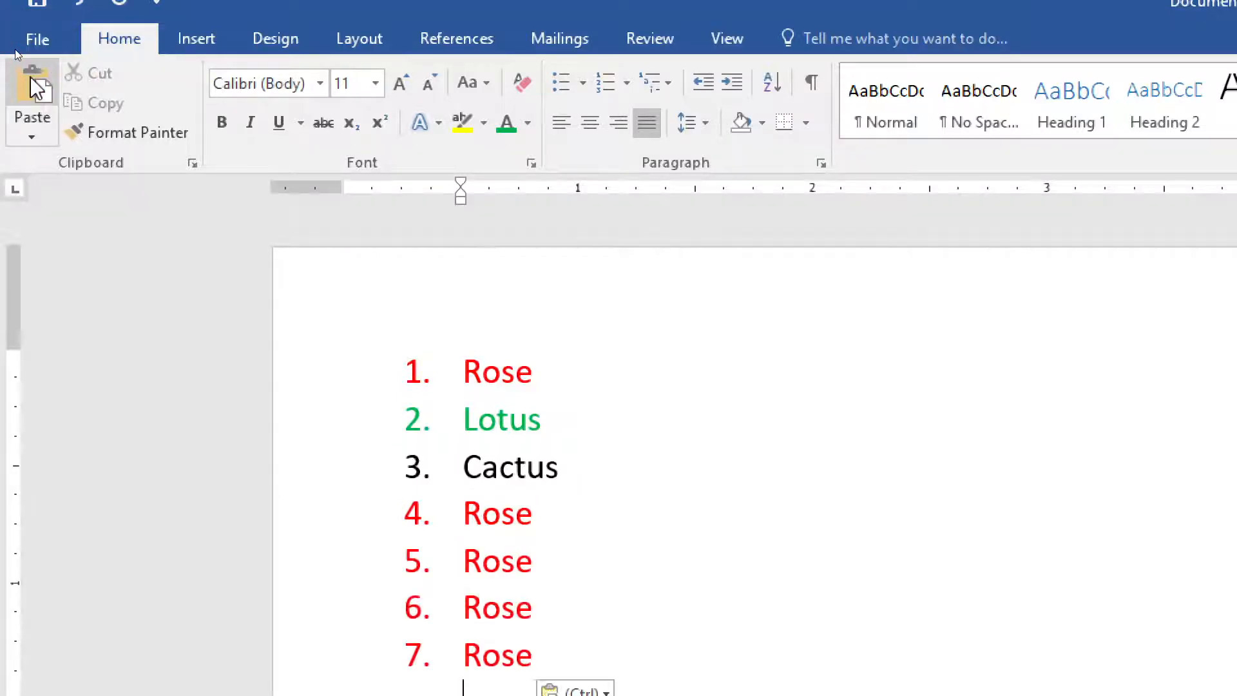
Step: Delete the four pasted Rose items and paste Rose three times below Cactus instead
left_click_drag(532, 647, 435, 521)
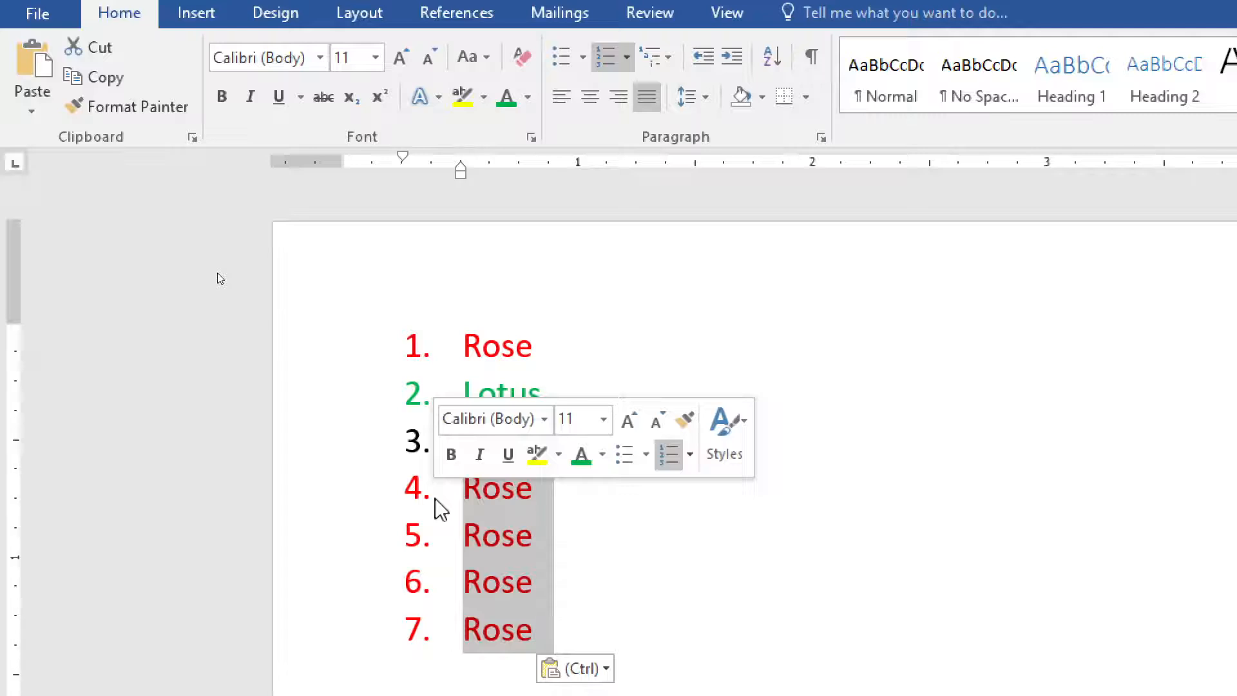
key("Delete")
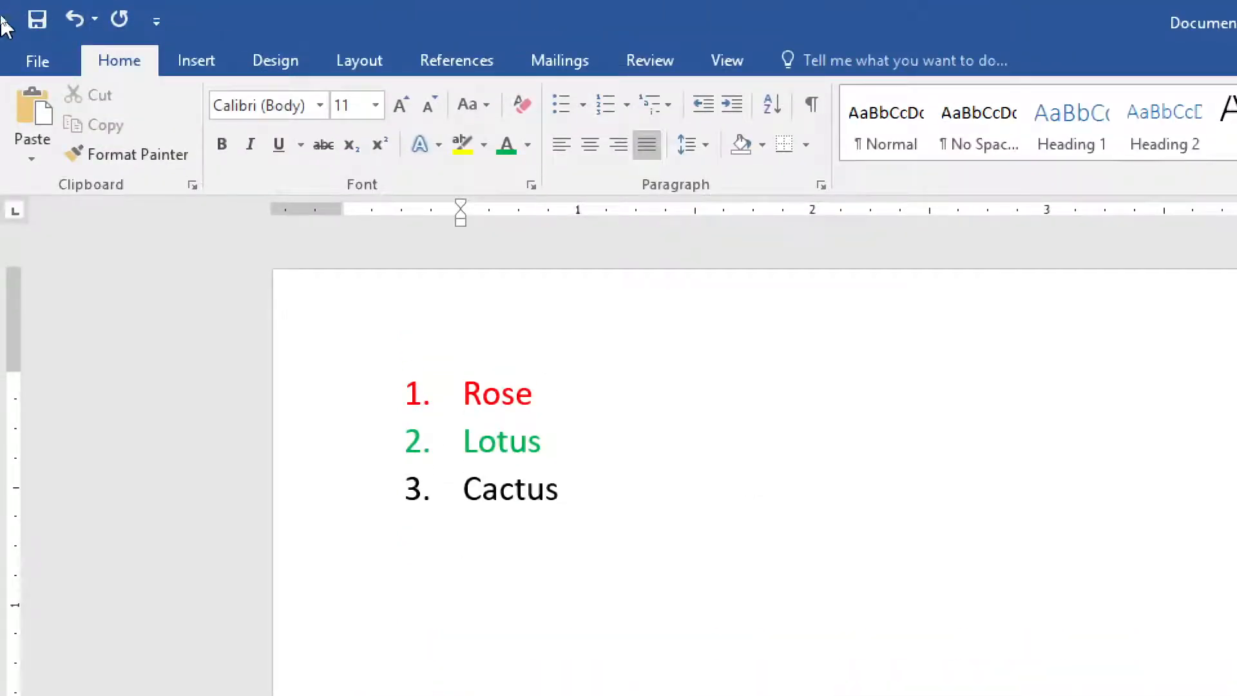
left_click(17, 102)
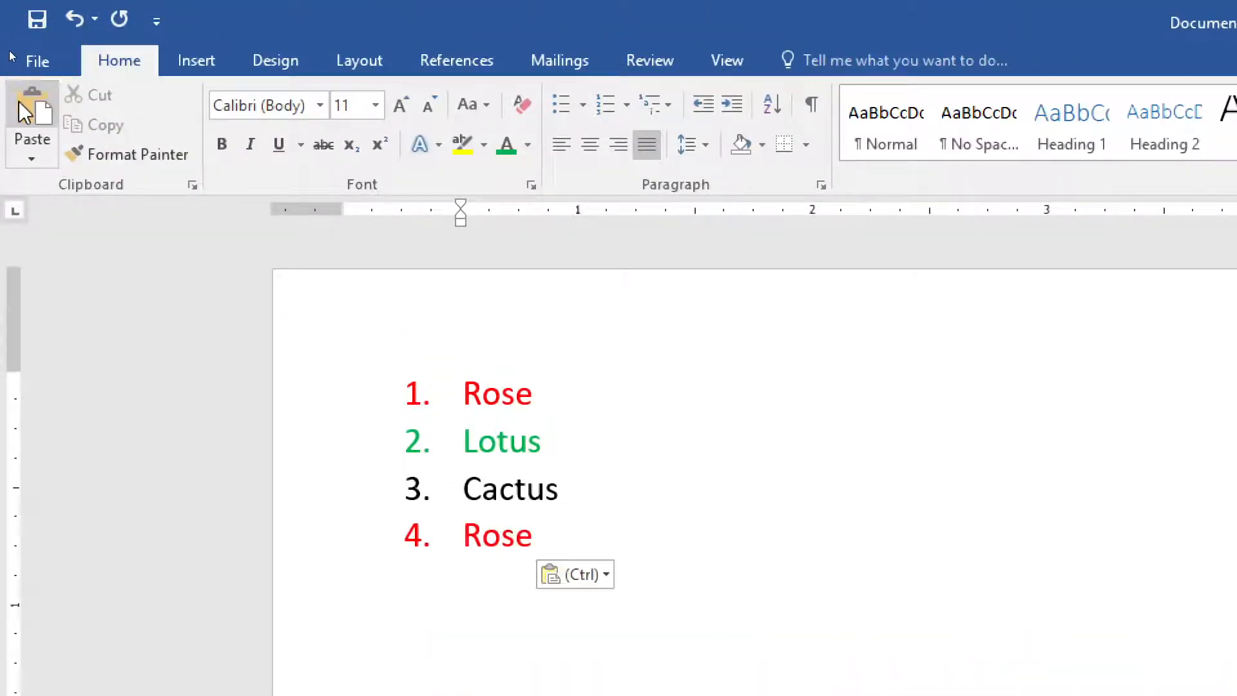
left_click(18, 101)
left_click(21, 98)
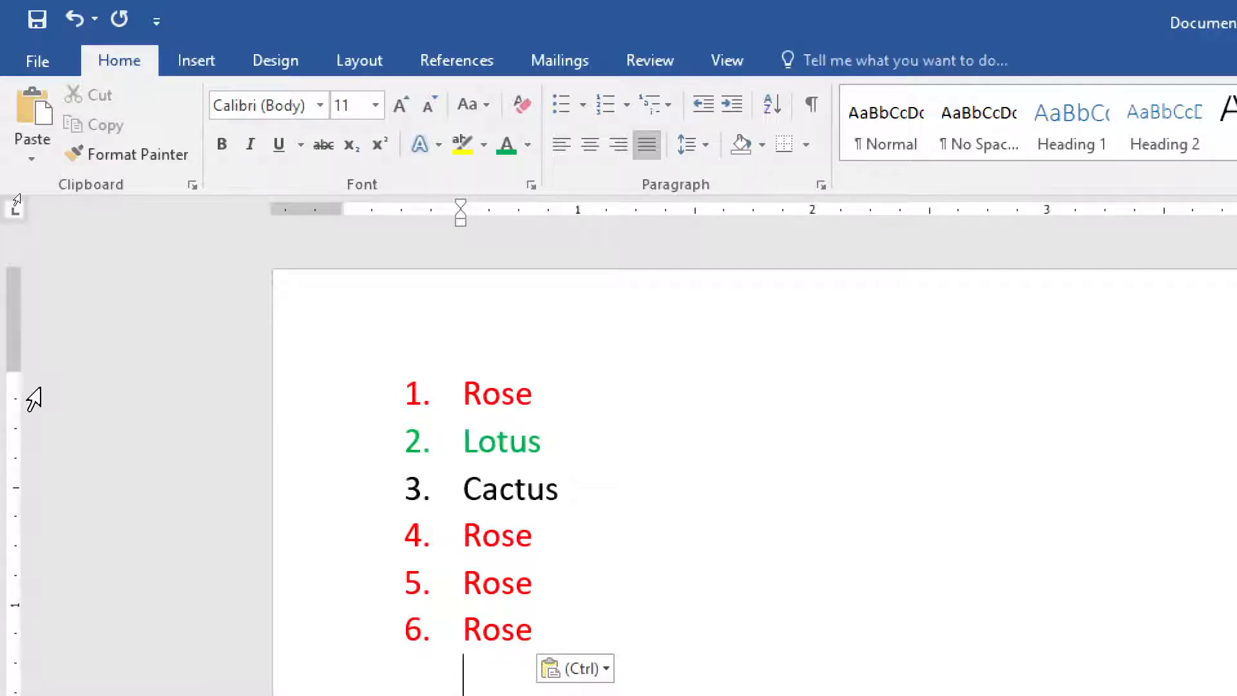
key("ctrl+2")
mouse_move(120, 169)
left_mouse_down()
mouse_move(45, 188)
mouse_move(149, 213)
mouse_move(103, 161)
mouse_move(125, 207)
mouse_move(227, 173)
left_mouse_up()
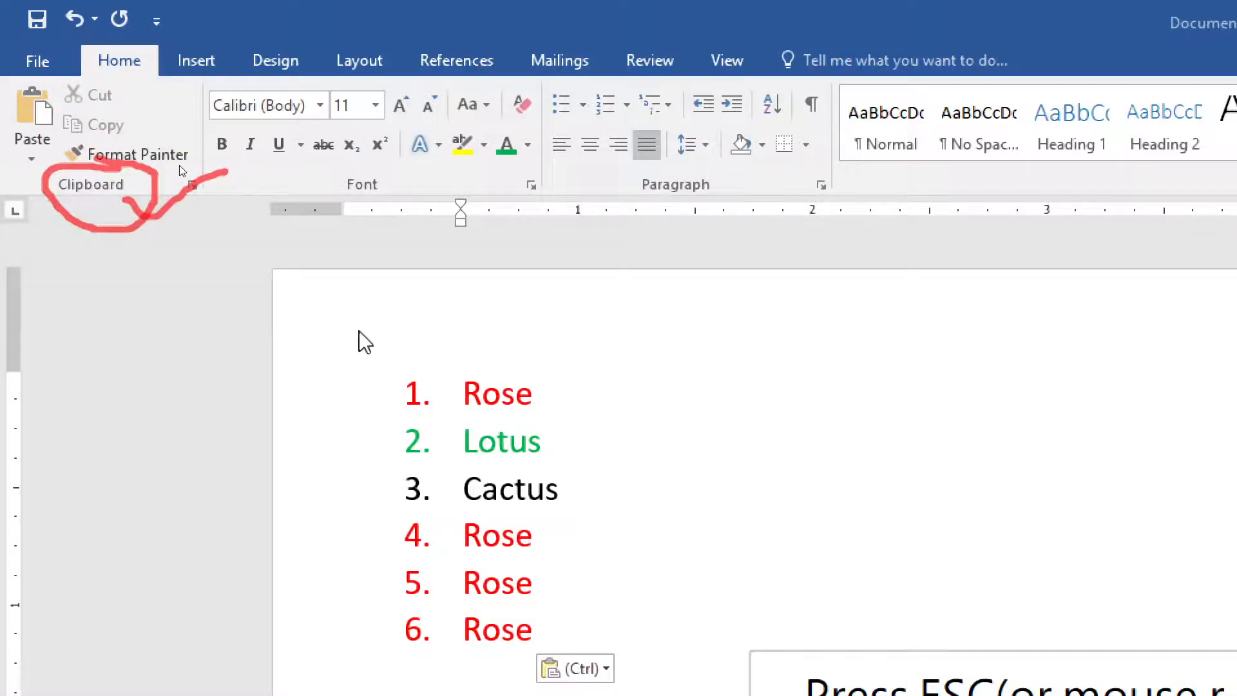
key("Escape")
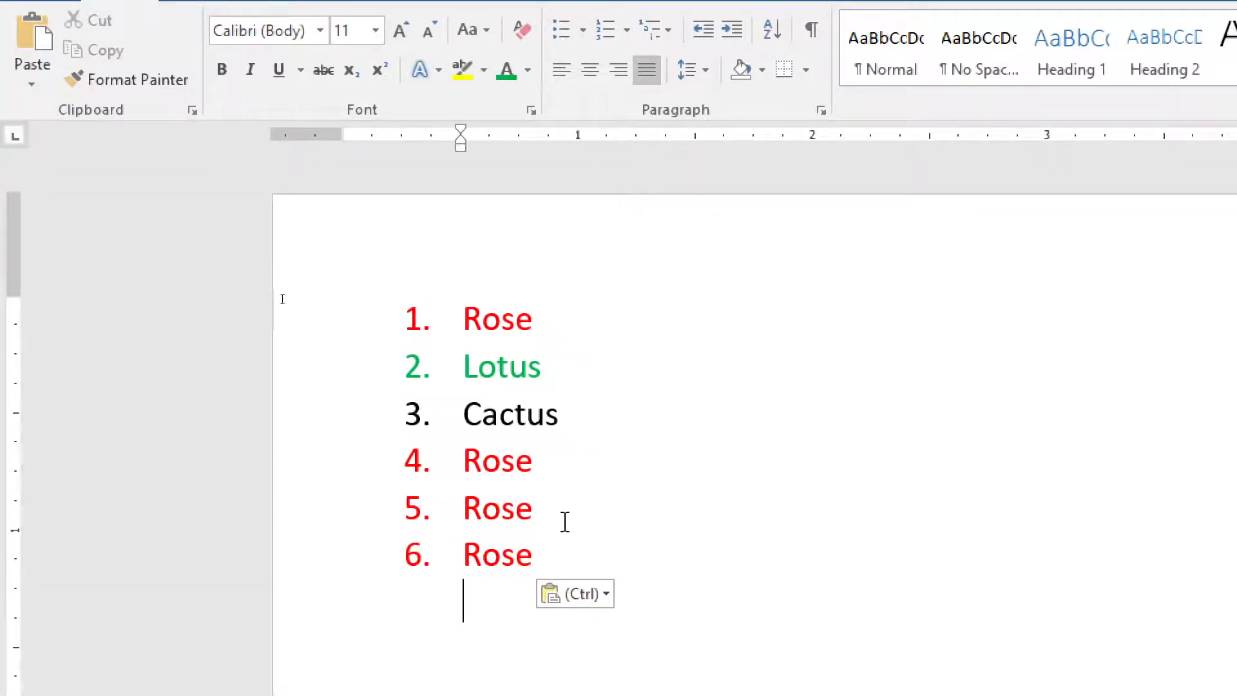
Step: Delete the three pasted Rose items below Cactus
left_click_drag(549, 555, 456, 530)
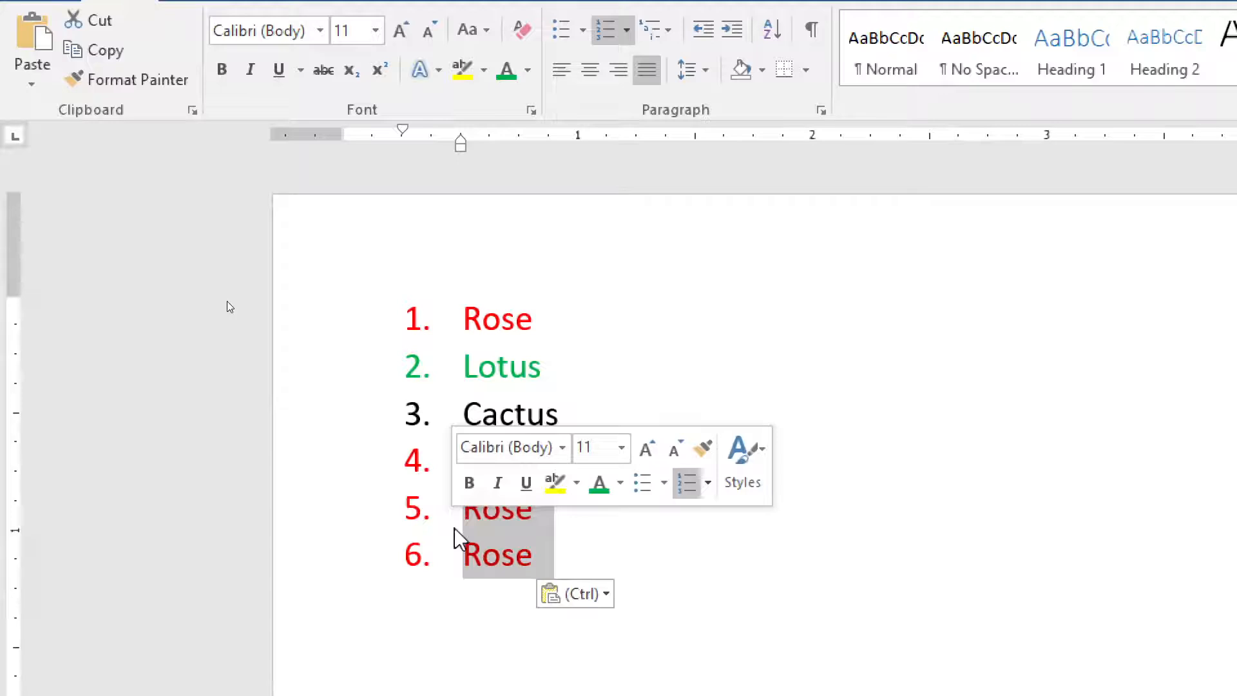
key("BackSpace")
key("BackSpace")
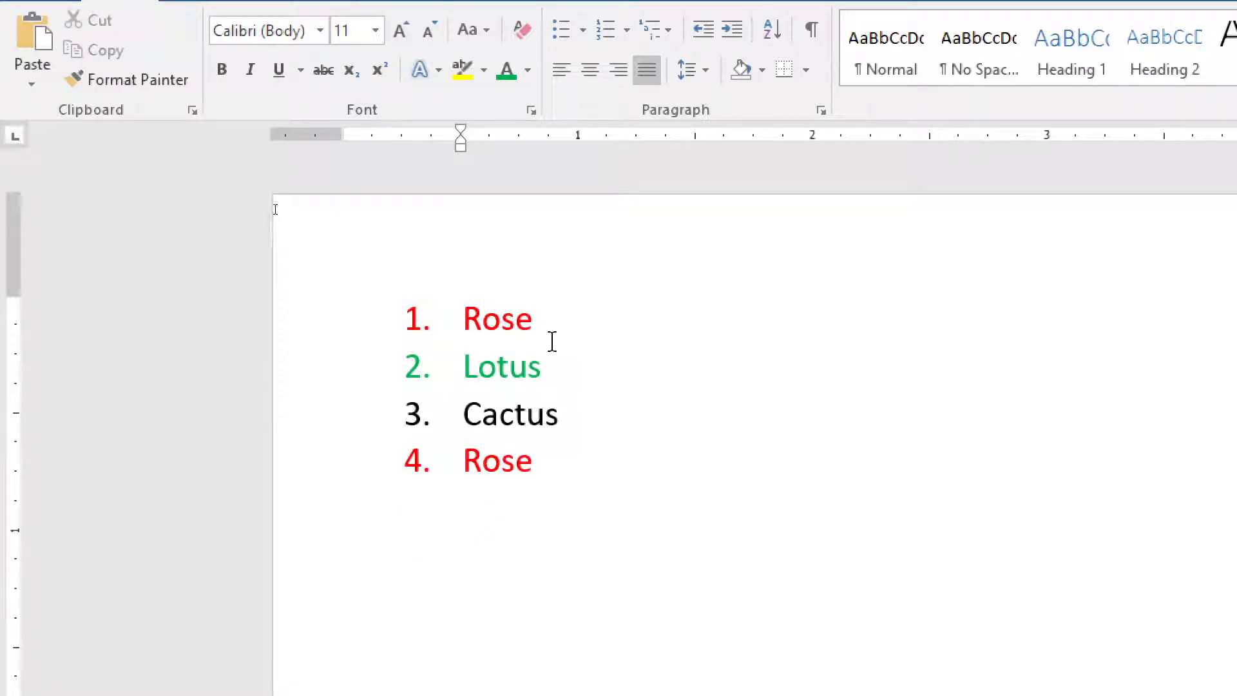
left_click_drag(552, 472, 447, 460)
key("BackSpace")
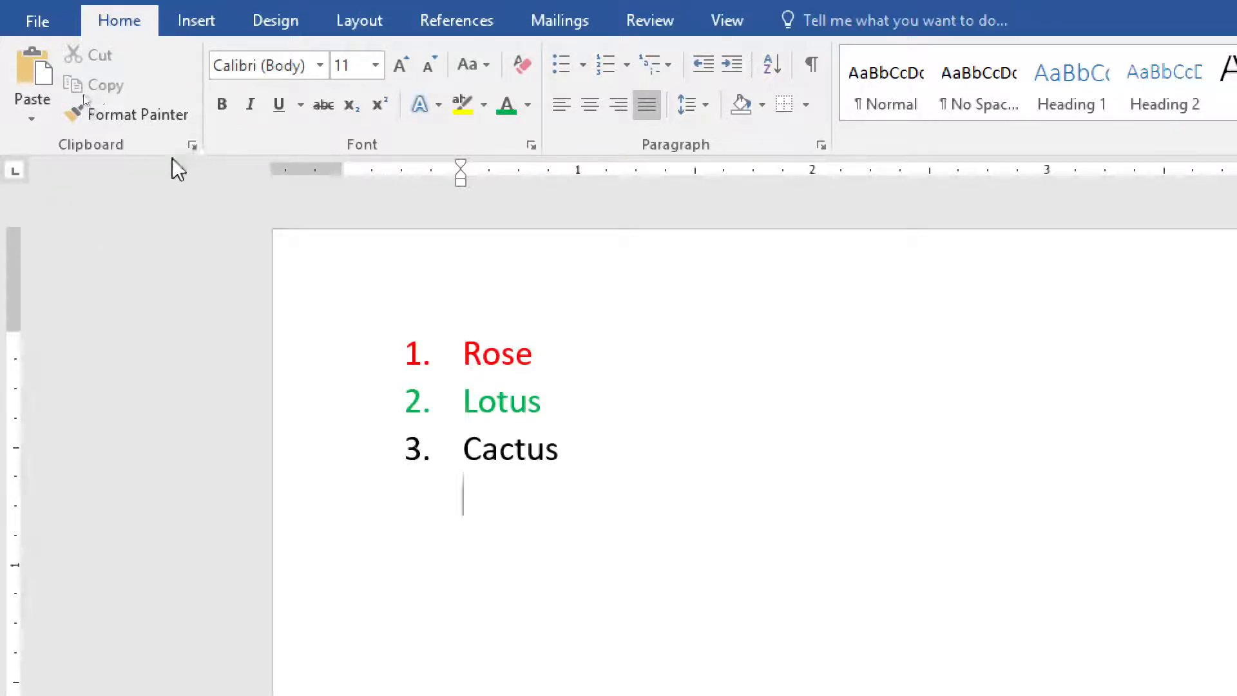
Step: Open the Clipboard history, remove the empty line below Cactus, and copy the Lotus and Cactus items separately
left_click(191, 146)
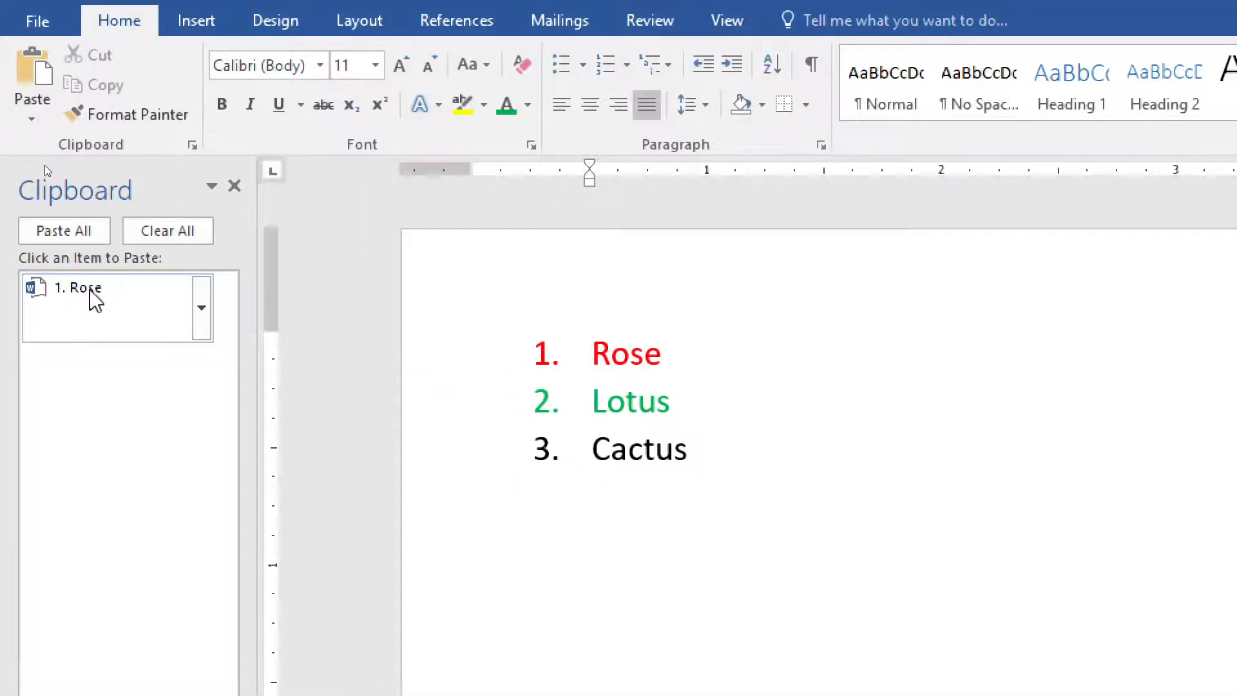
key("BackSpace")
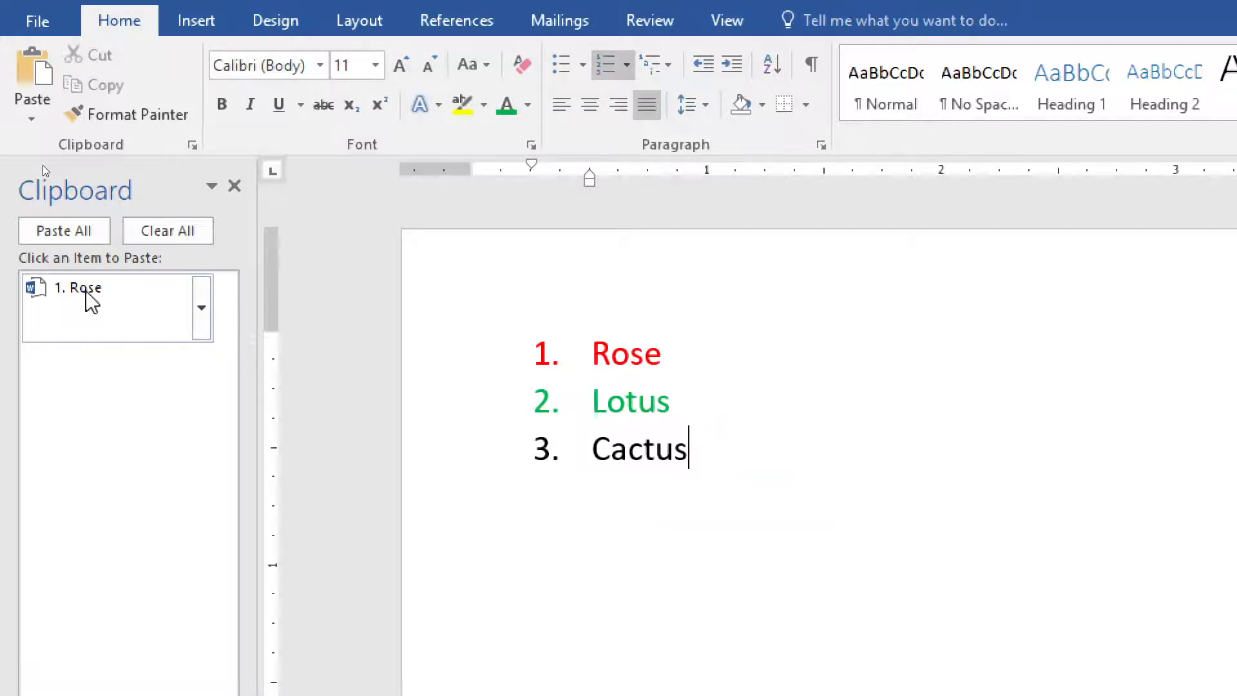
left_click_drag(692, 405, 553, 402)
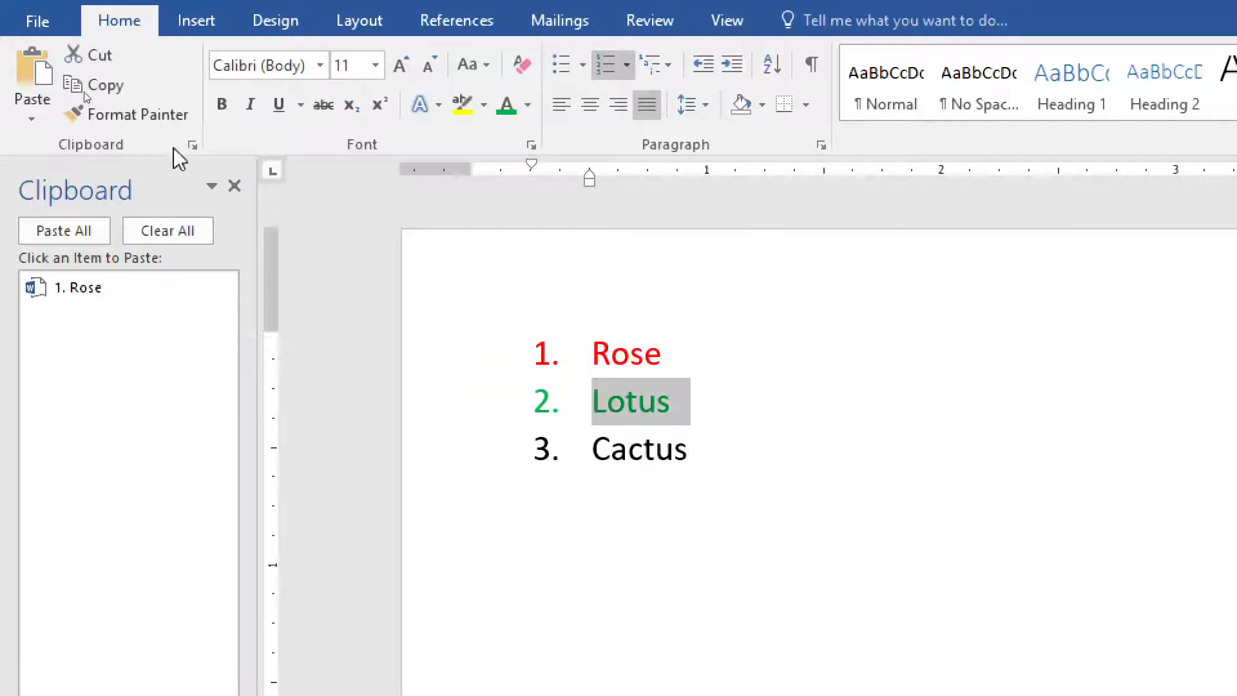
left_click(102, 83)
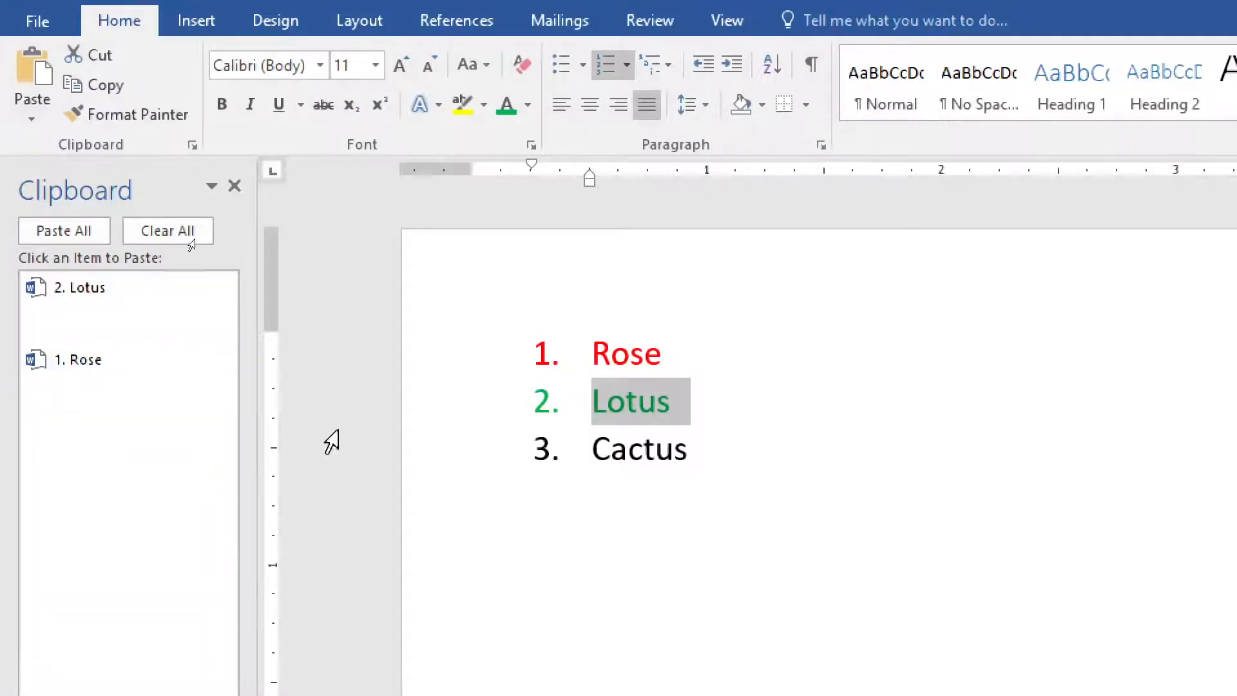
left_click_drag(695, 445, 585, 463)
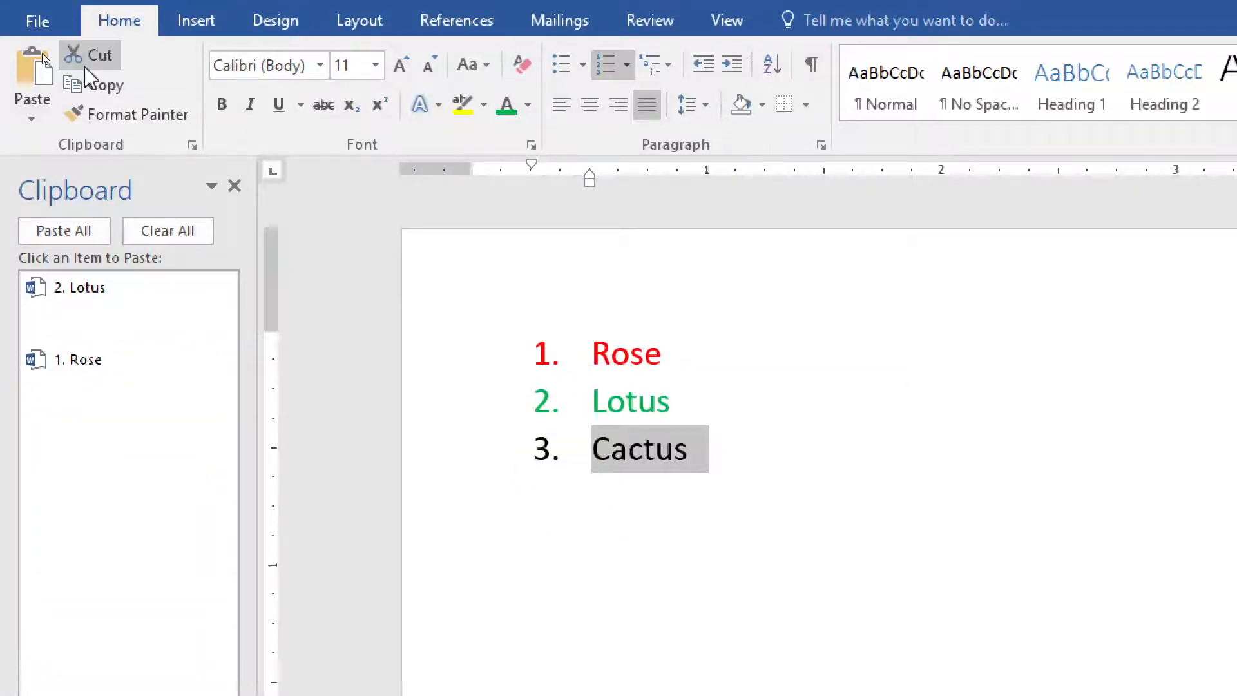
left_click(91, 84)
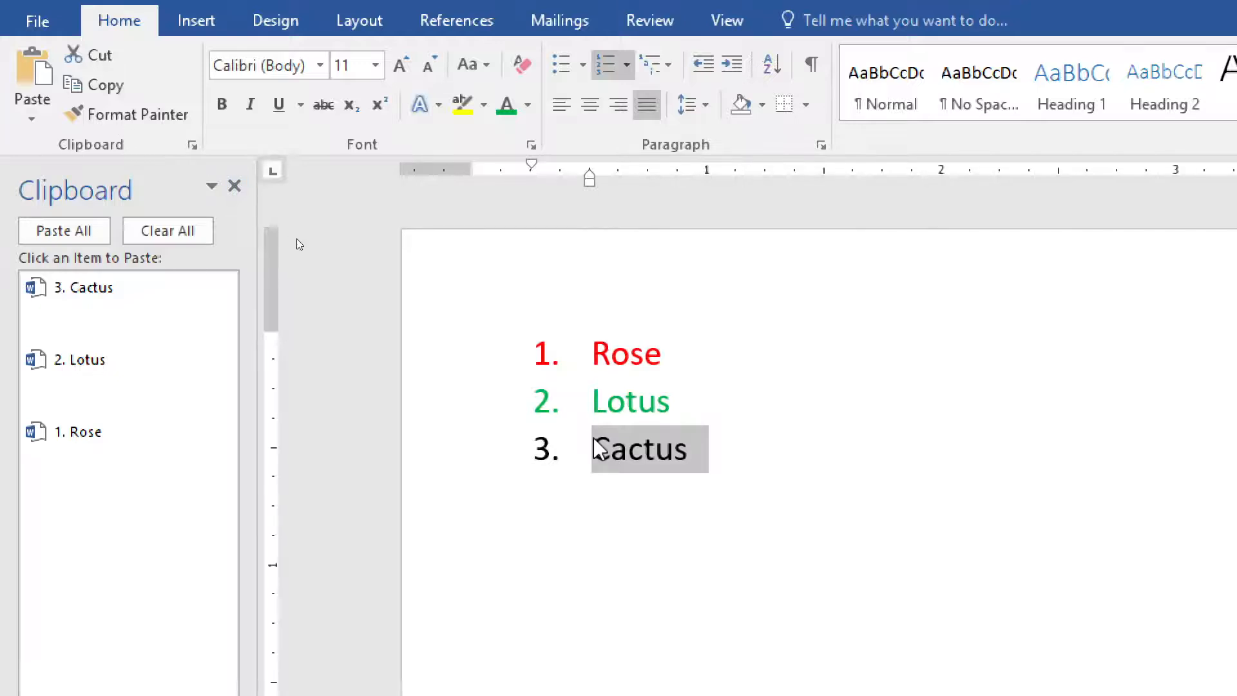
Step: Delete the Cactus item from the numbered list and undo the deletion
key("Delete")
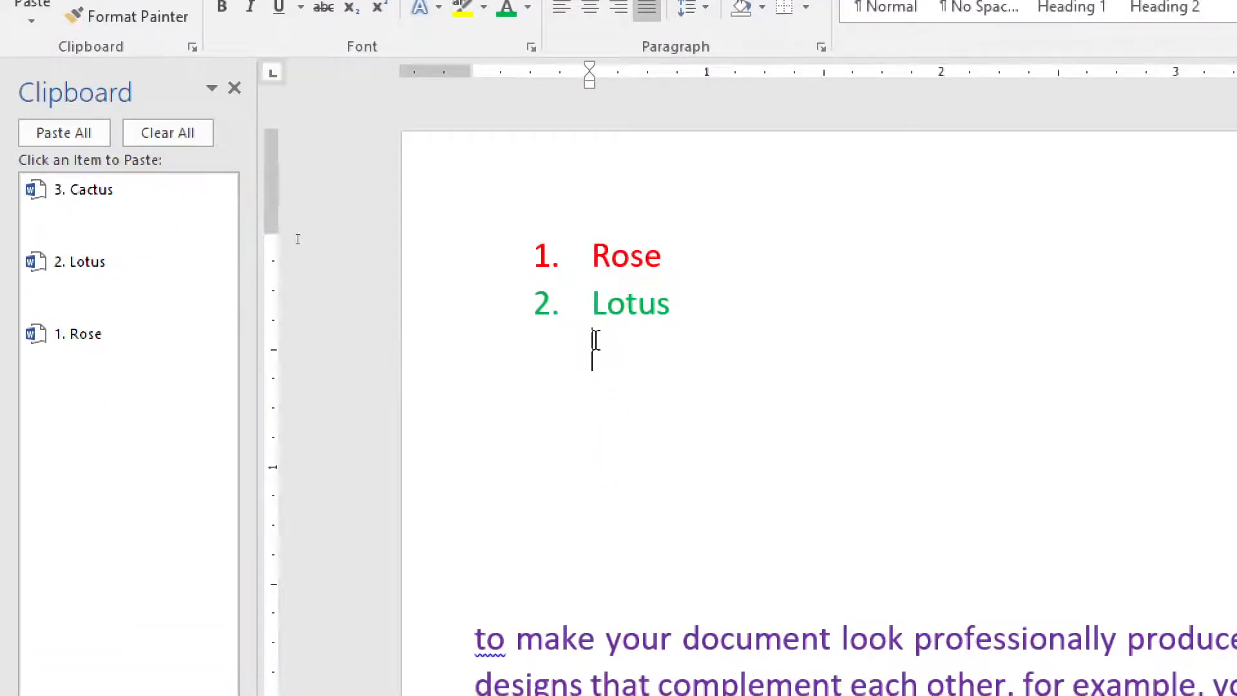
scroll(583, 342, "down", 3)
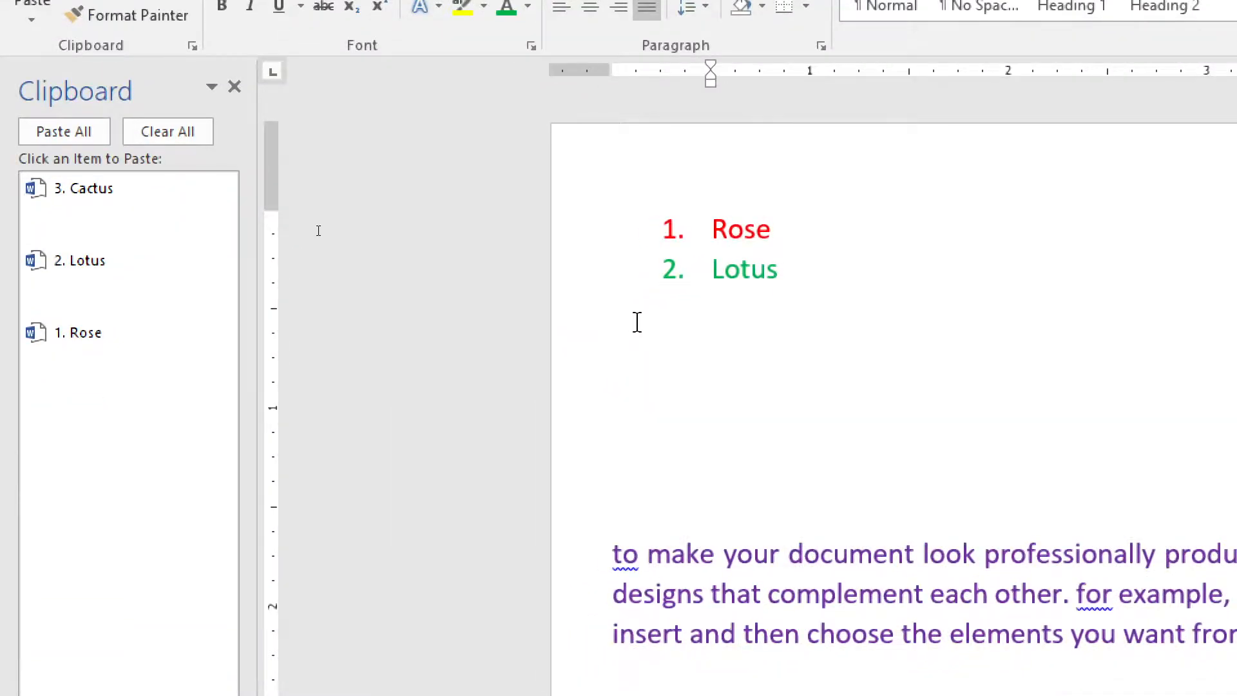
key("super+KP_Subtract")
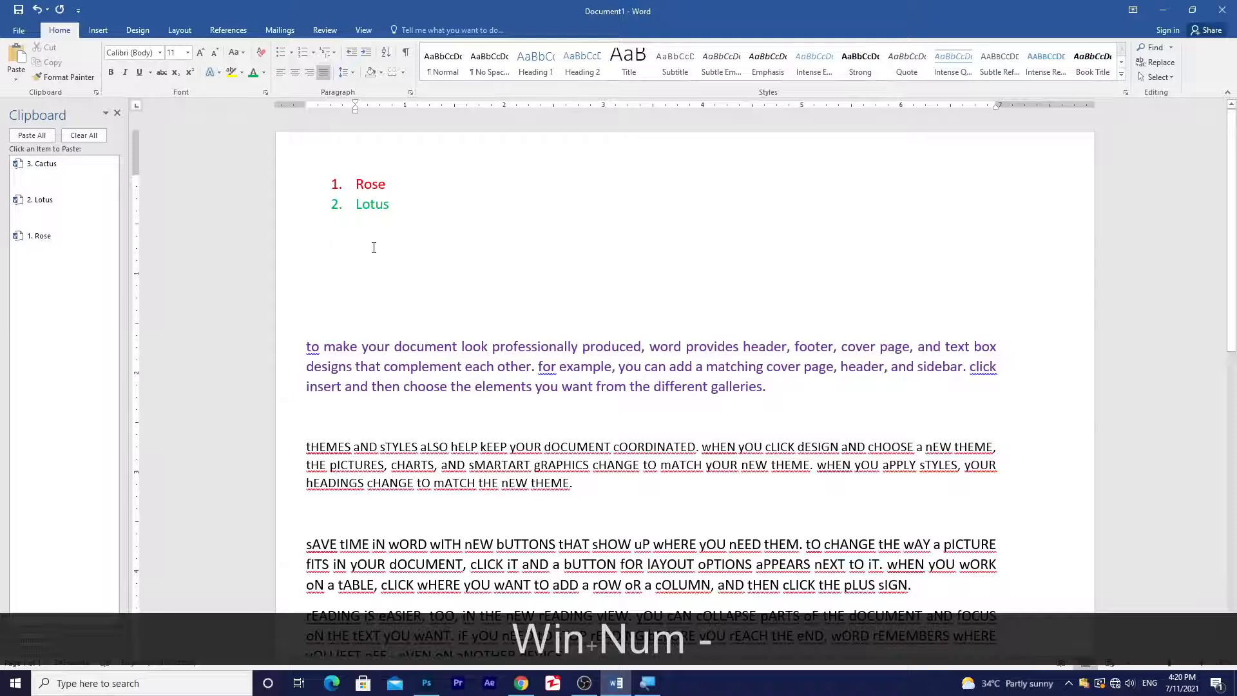
key("ctrl+z")
left_click(378, 252)
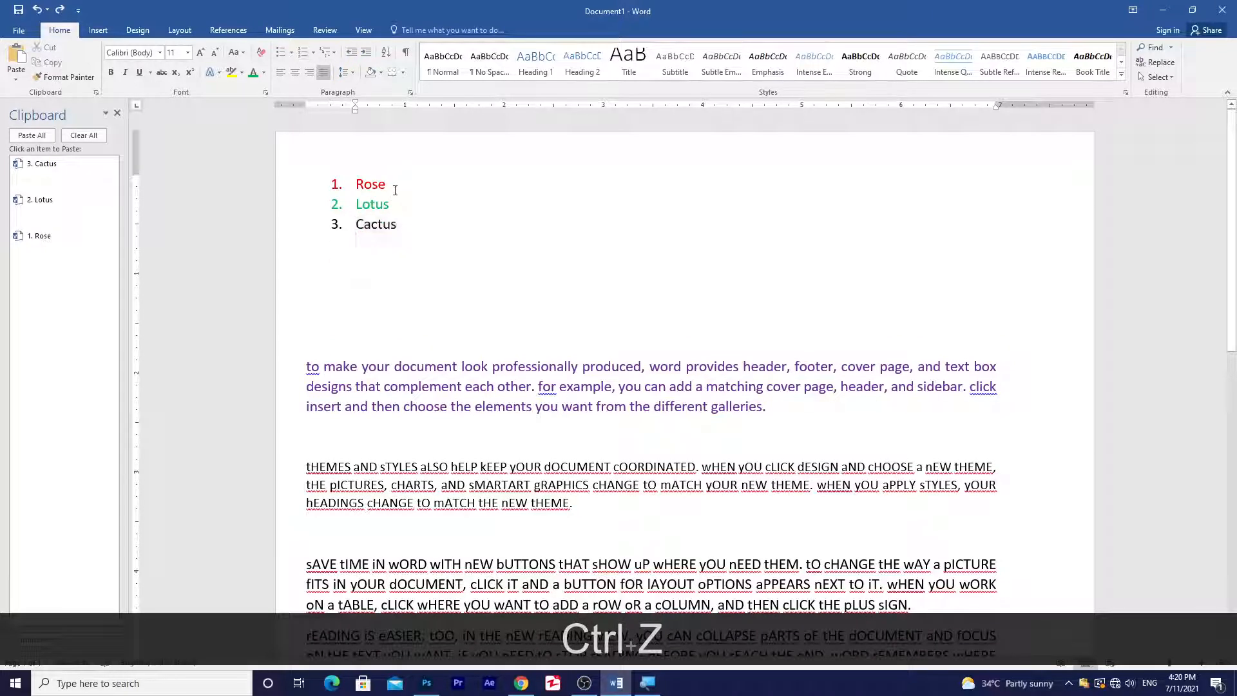
Step: Close the Clipboard history and paste a copy of the Rose item below the list, leaving an empty line after Cactus
left_click(117, 114)
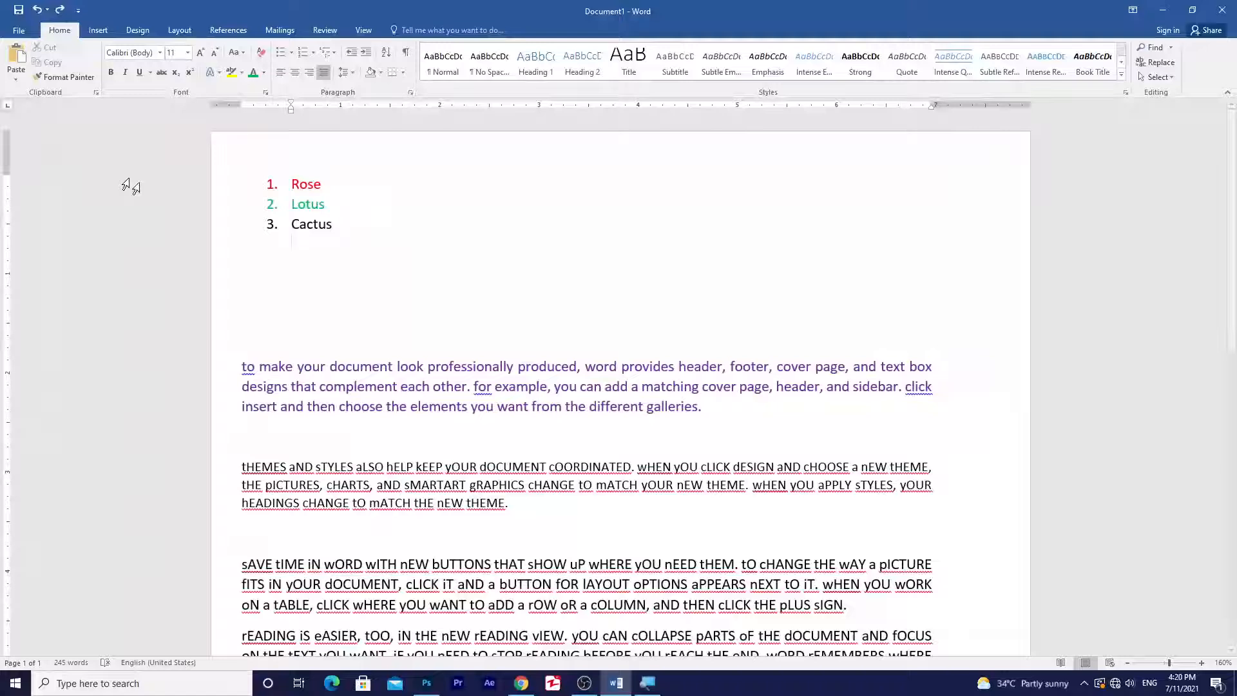
double_click(312, 187)
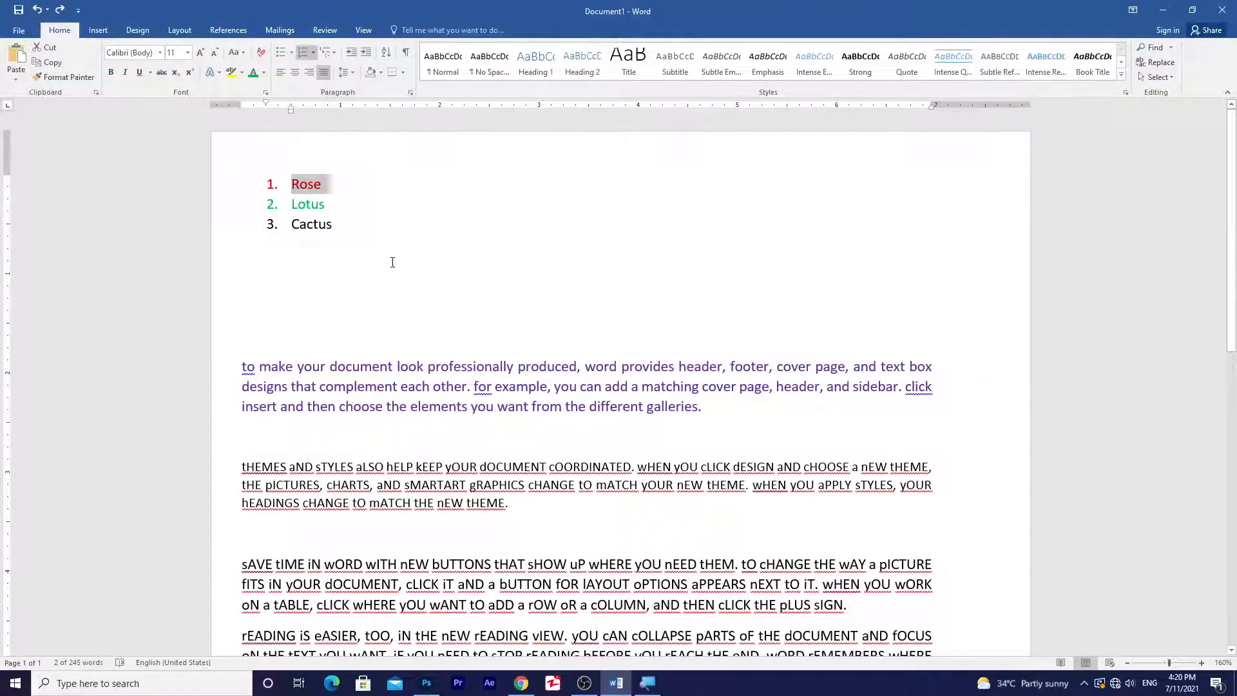
key("ctrl+c")
left_click(366, 240)
key("Return")
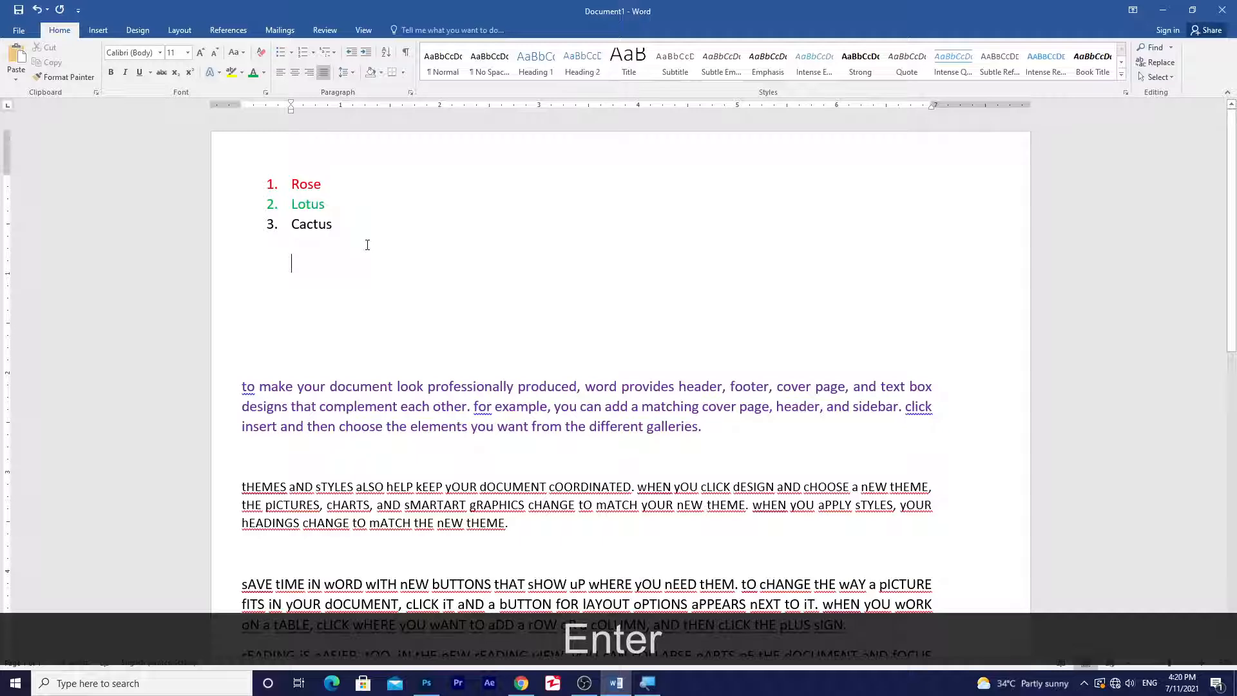
key("ctrl")
key("ctrl+v")
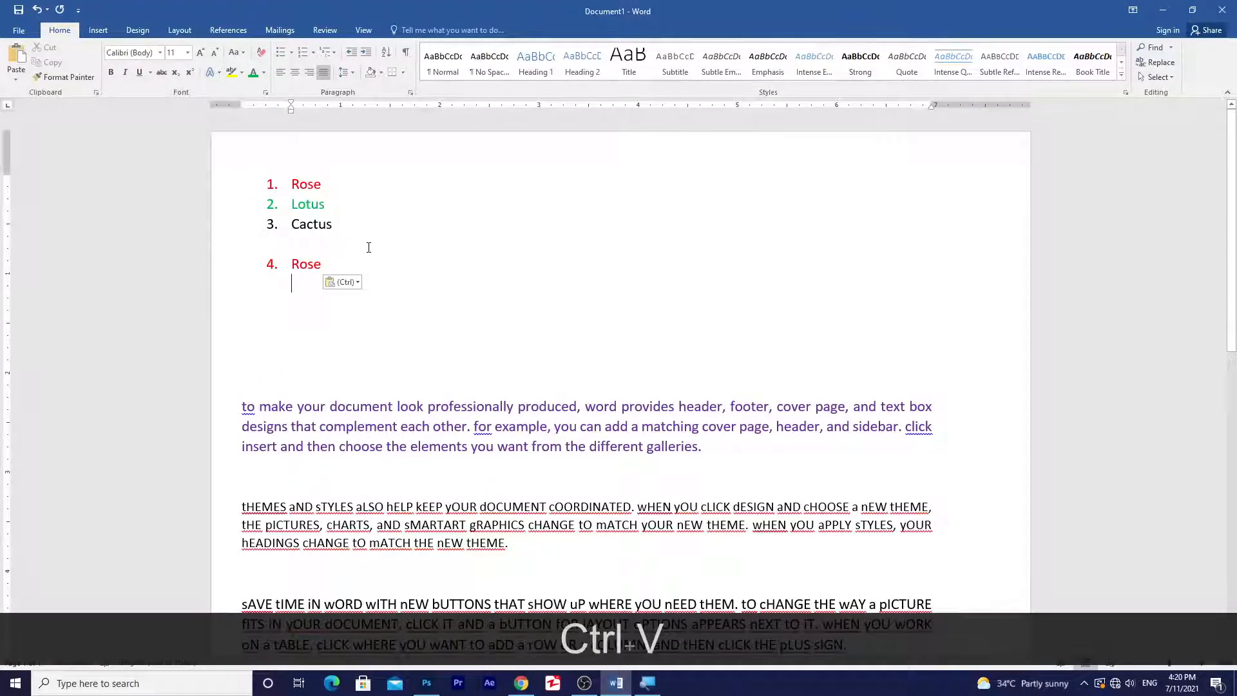
Step: Copy the Lotus item and paste it three times as consecutive list entries, one empty line below the second Rose
triple_click(320, 205)
key("ctrl+c")
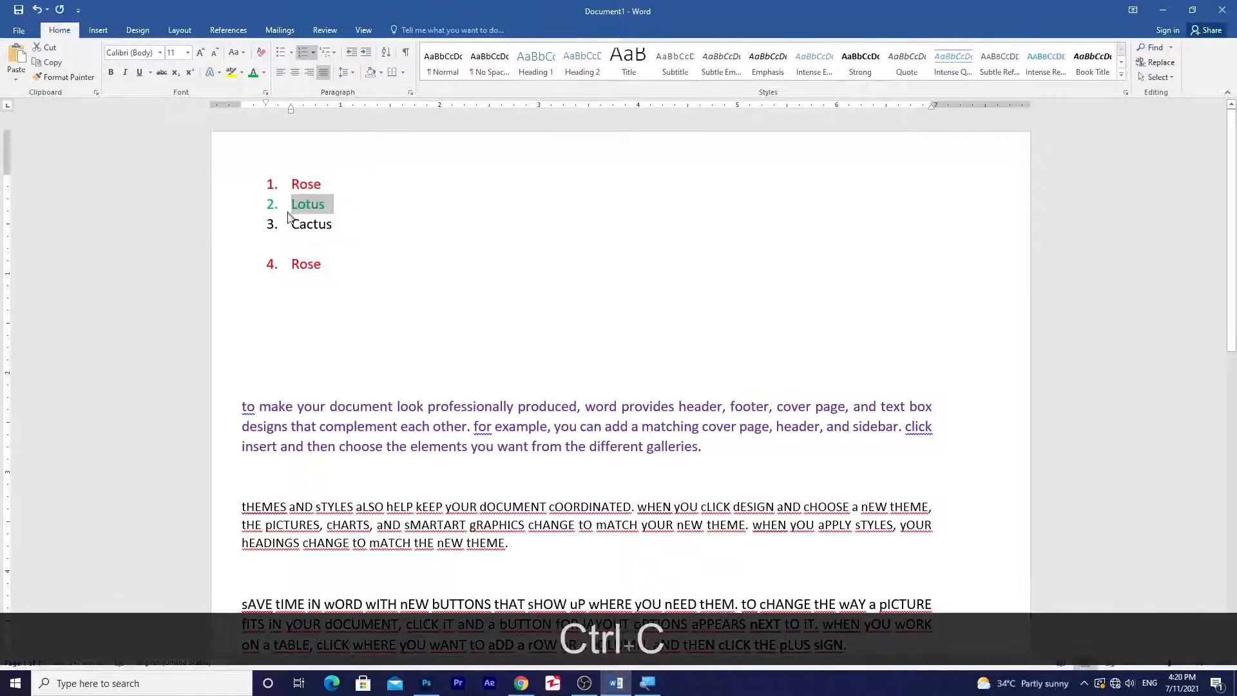
left_click(326, 275)
key("Return")
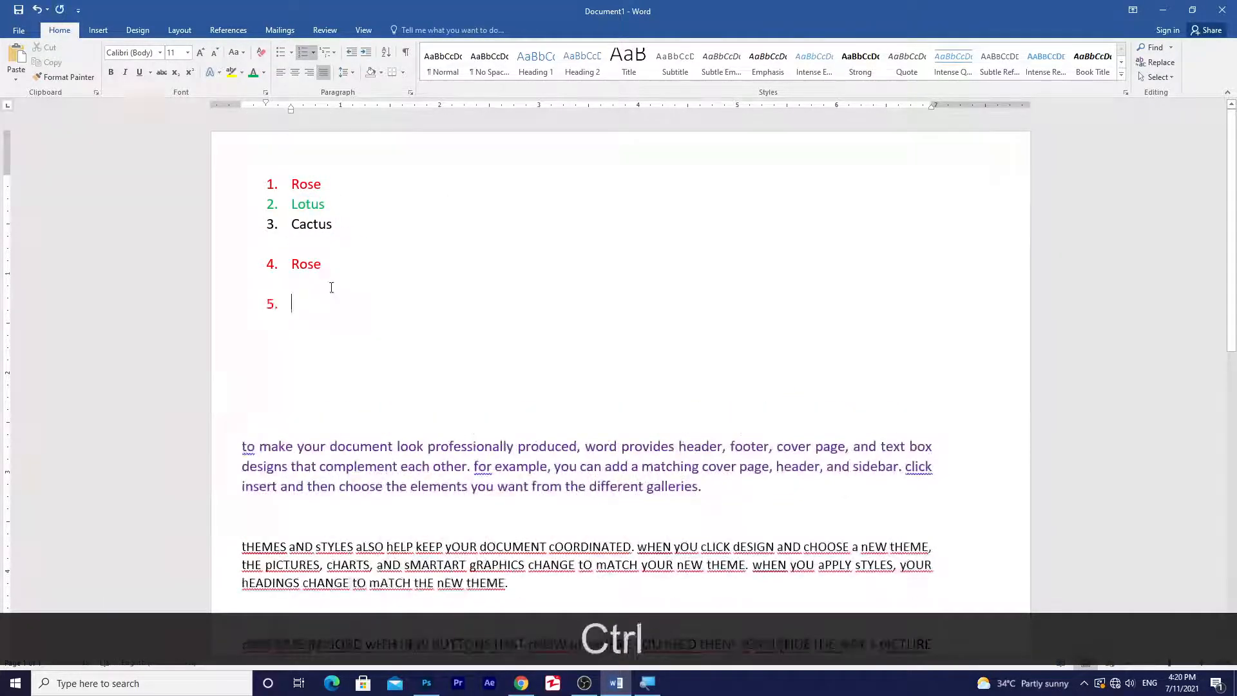
key("ctrl+v")
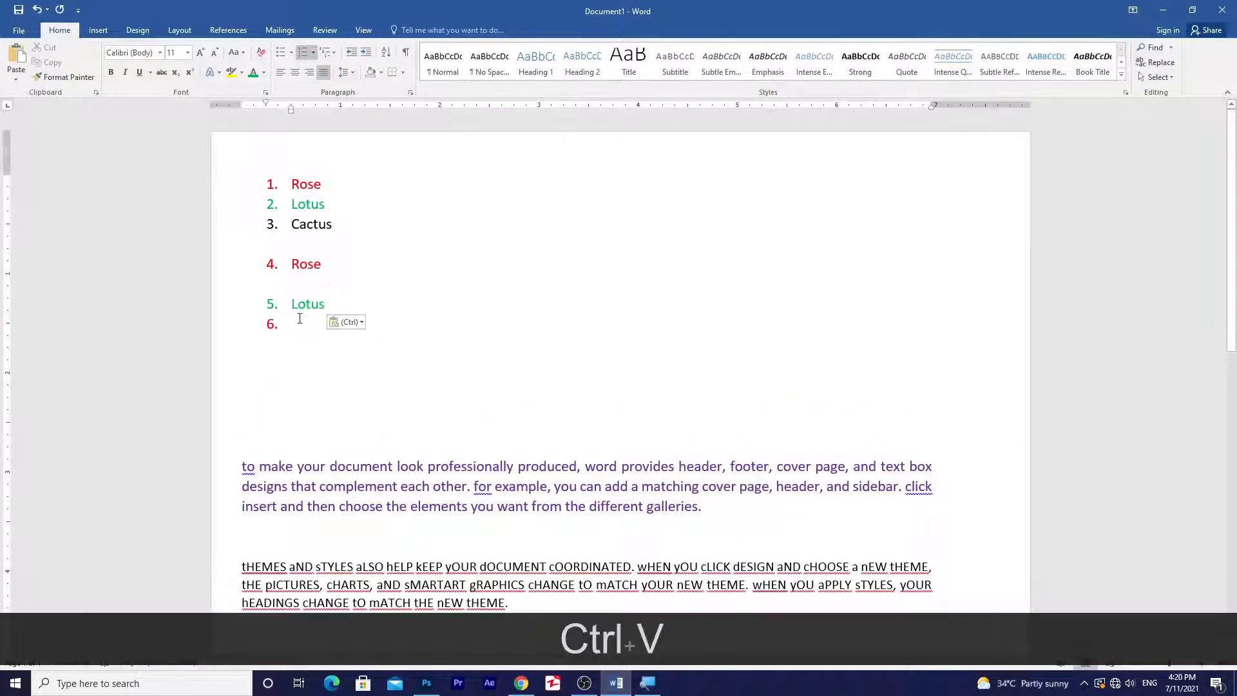
key("BackSpace")
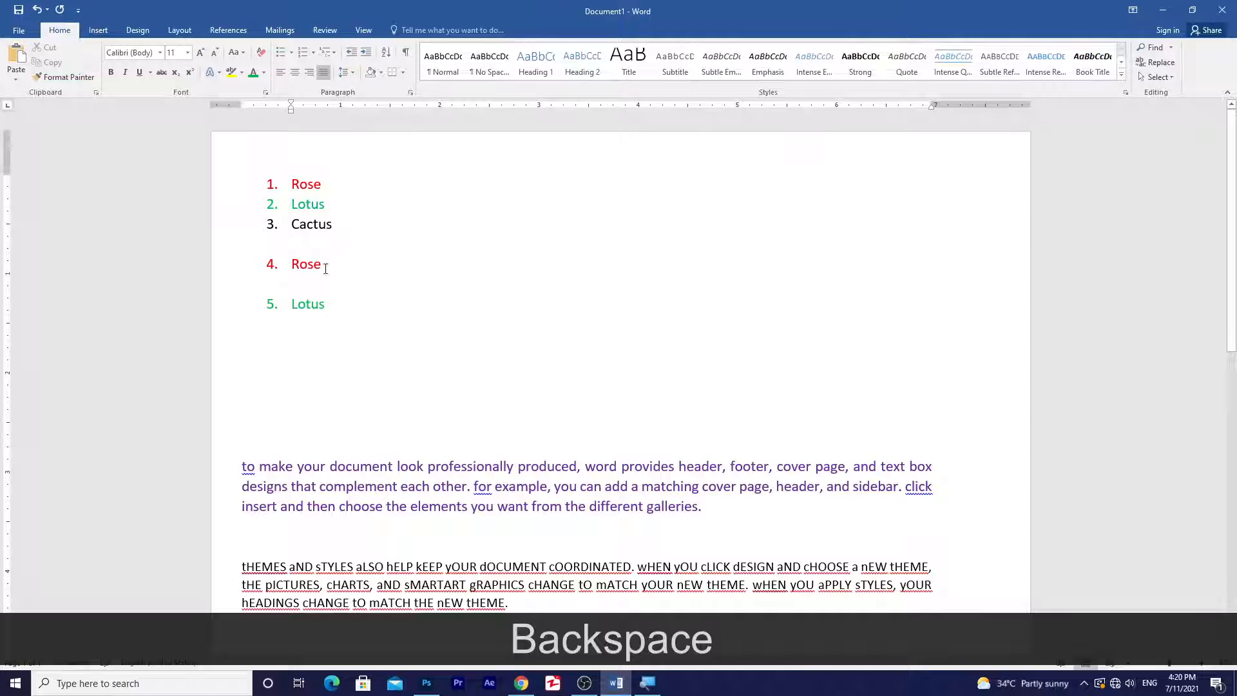
key("ctrl+v")
key("ctrl+v")
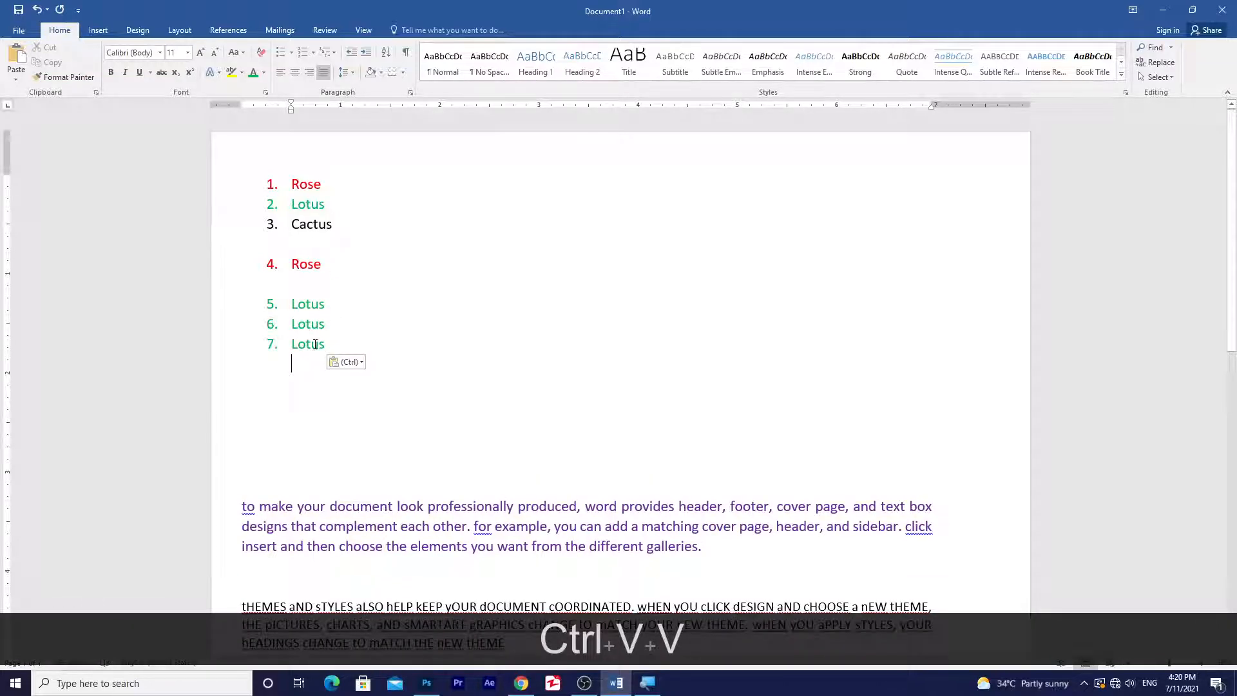
Step: Paste a fourth Lotus entry, then copy the Rose item and paste it four times, leaving an empty line below the Lotus entries
key("ctrl+v")
left_click_drag(334, 260, 284, 262)
key("ctrl+c")
left_click(298, 408)
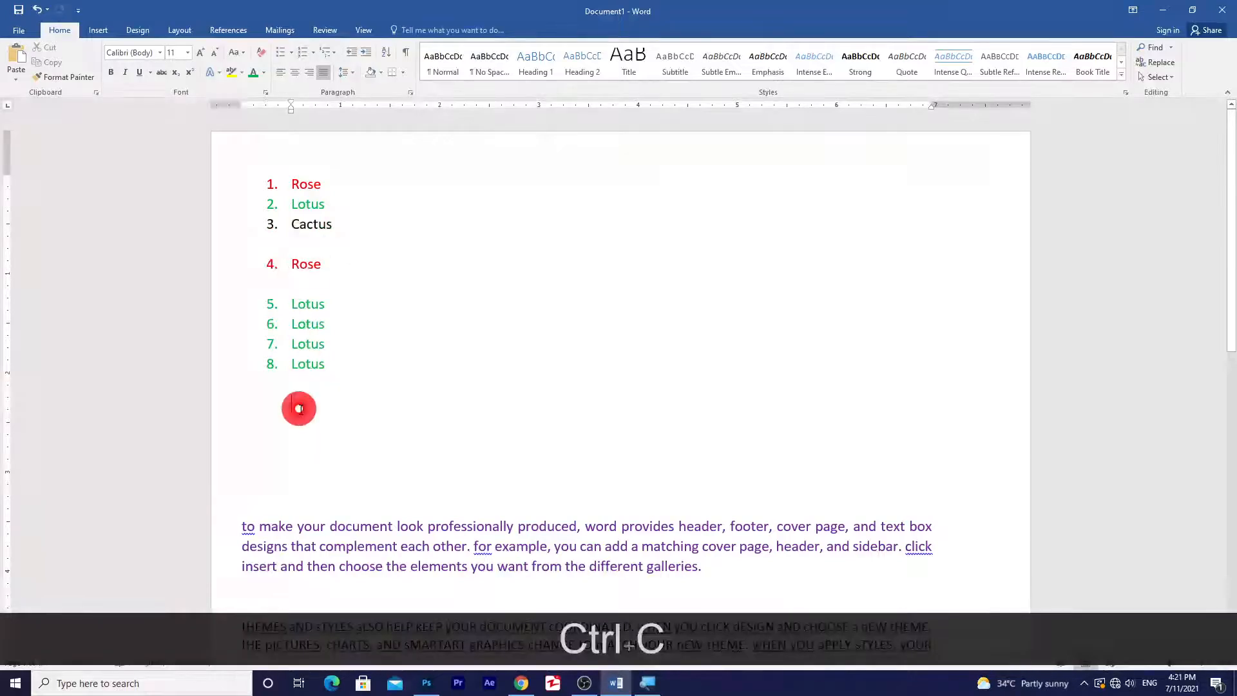
key("ctrl+v")
key("ctrl+v")
key("ctrl+v")
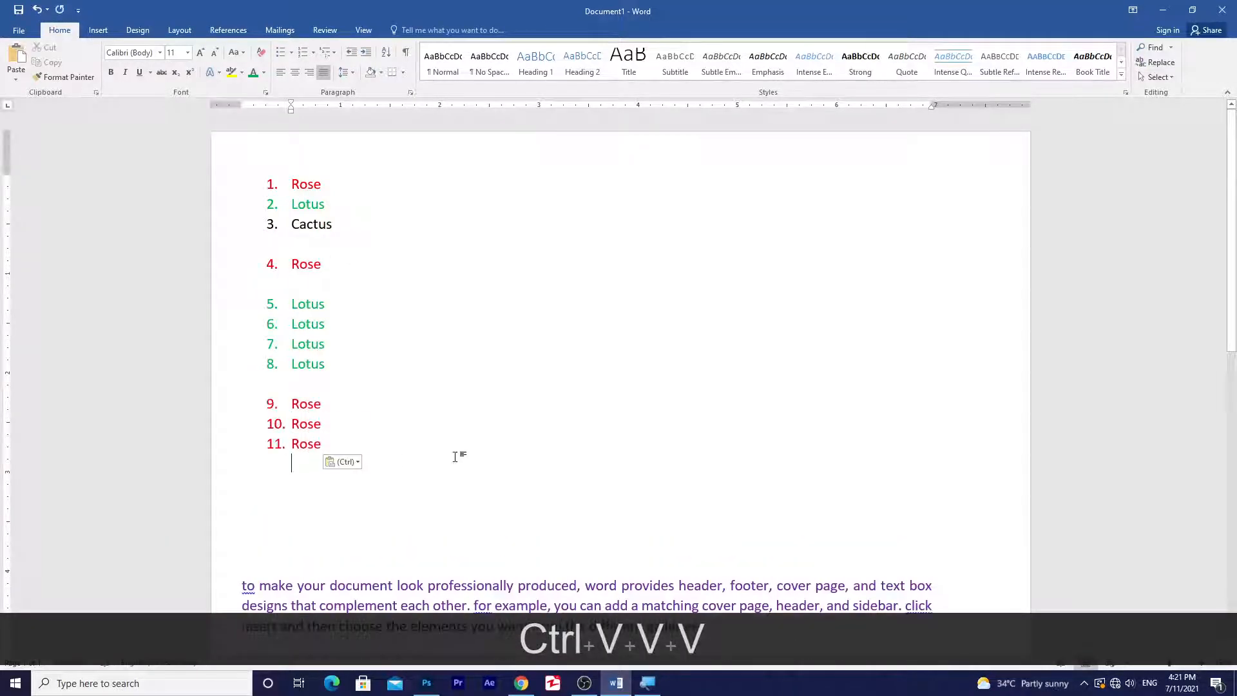
key("ctrl+v")
Step: Remove the empty line between the last Lotus entry and the group of four Rose entries
left_click_drag(333, 450, 288, 405)
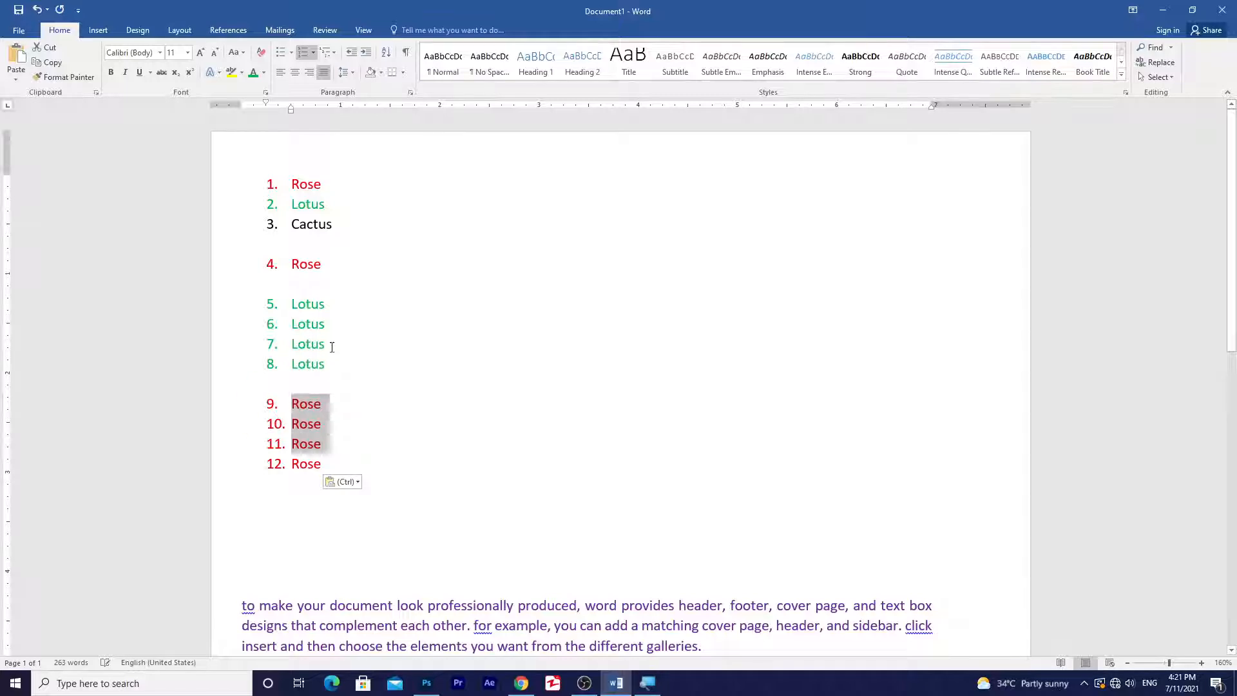
double_click(326, 362)
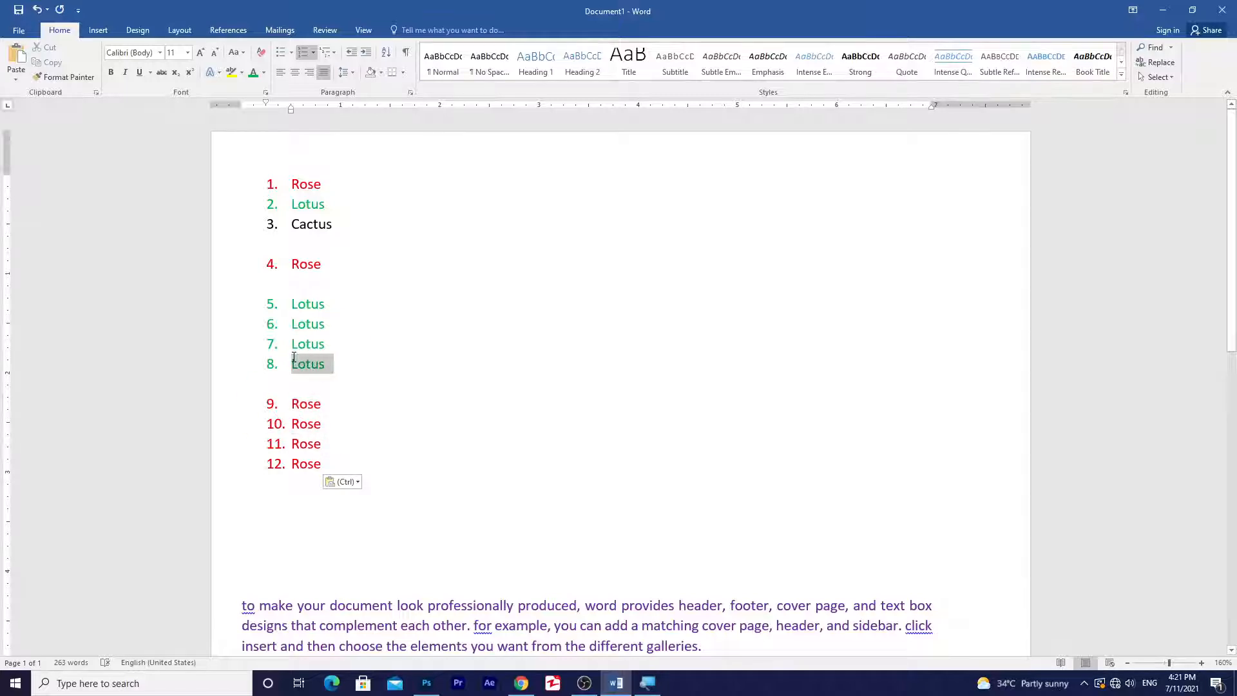
left_click(311, 389)
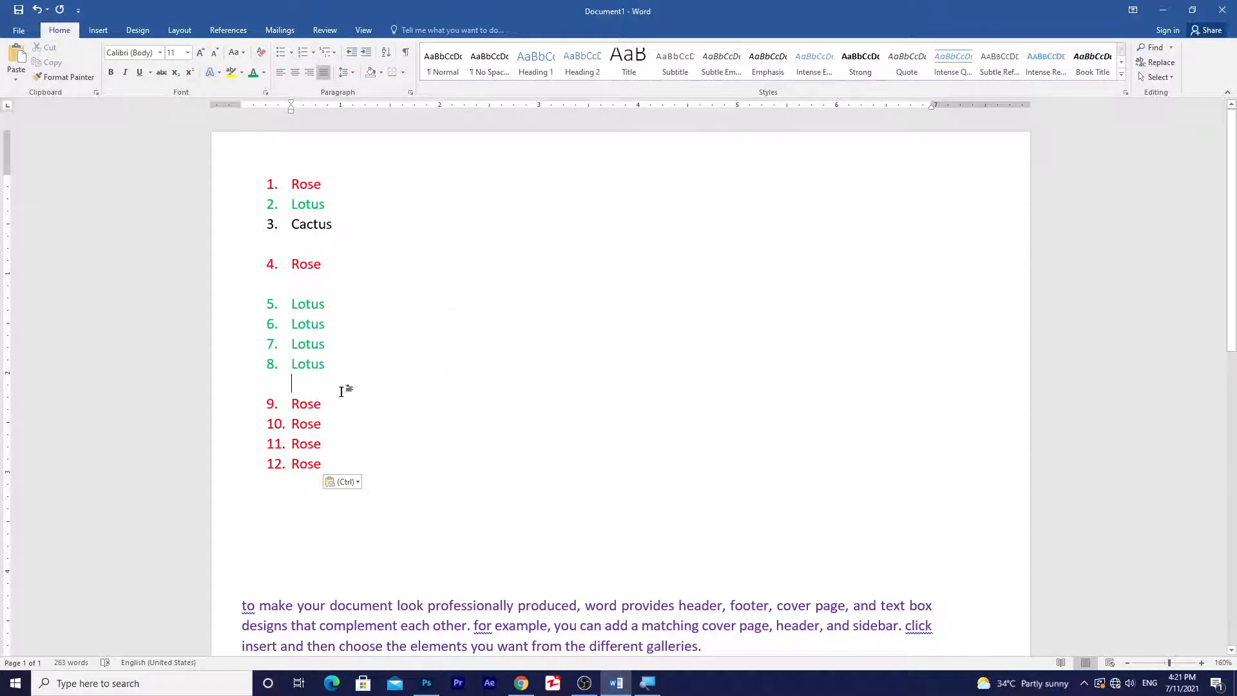
key("Delete")
Step: Copy the adjacent Lotus and Rose items 8 and 9 together and paste them two empty lines below the list
left_click_drag(329, 389, 288, 372)
key("ctrl+c")
scroll(345, 464, "down", 3)
left_click(304, 307)
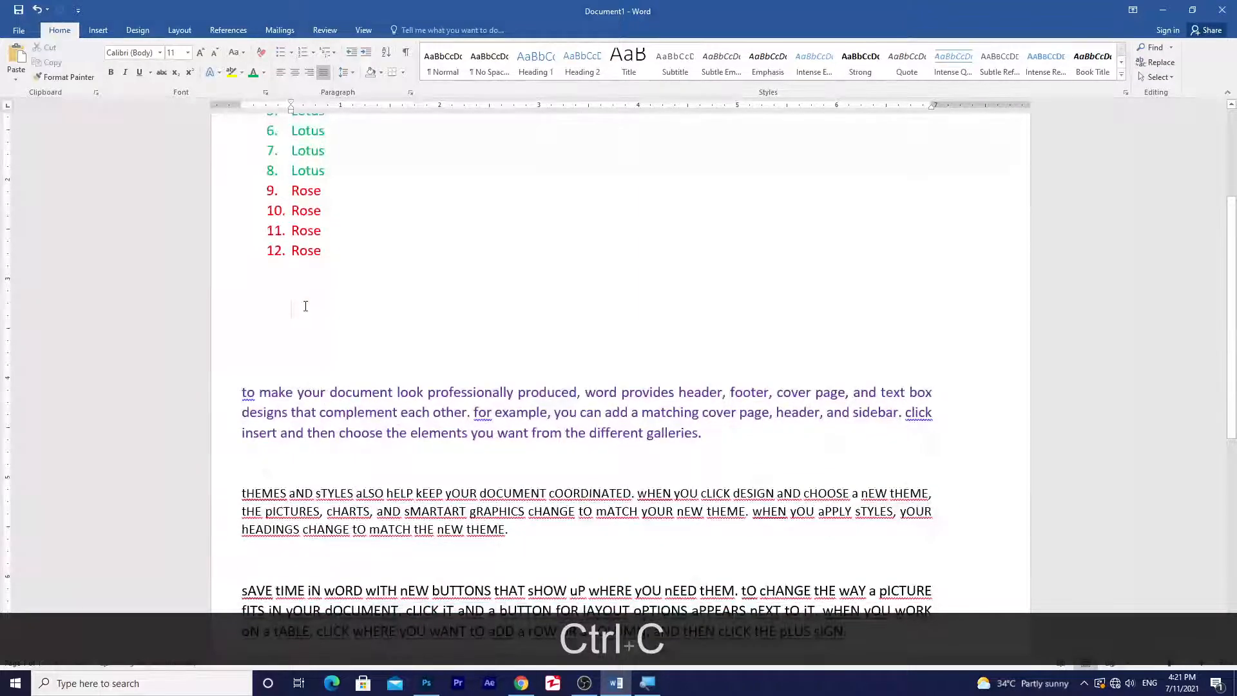
key("ctrl+v")
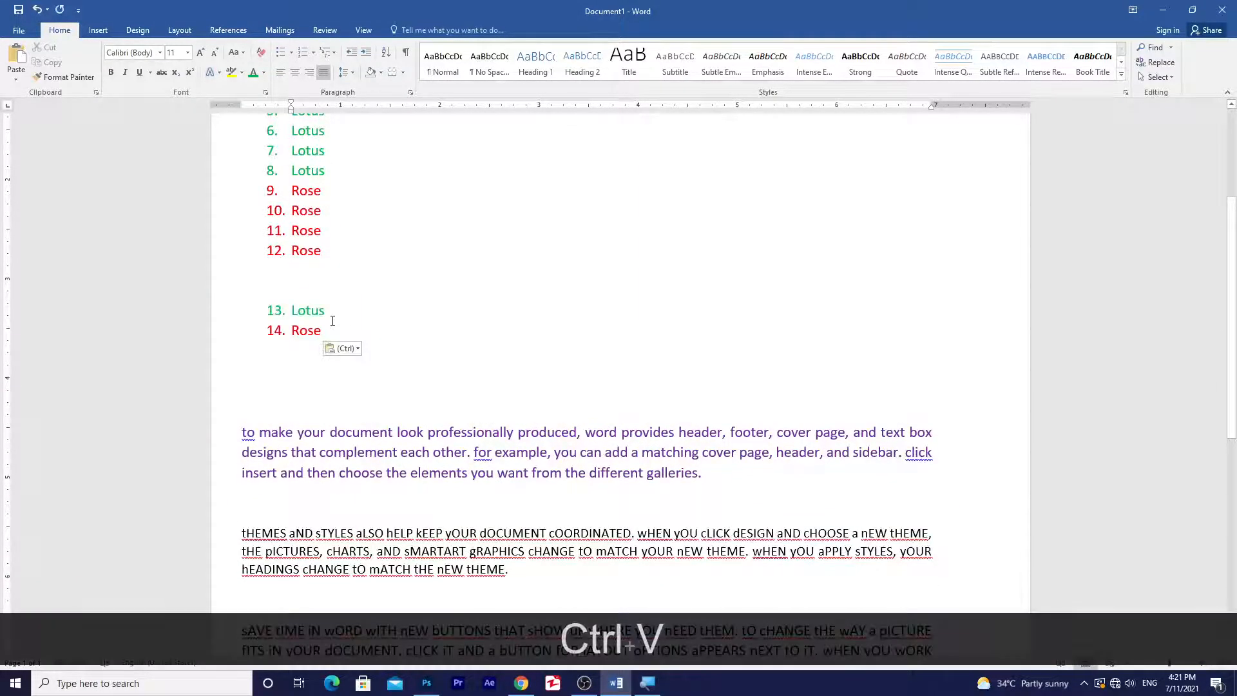
Step: Remove one of the two empty lines above the pasted Lotus and Rose pair
scroll(345, 361, "up", 3)
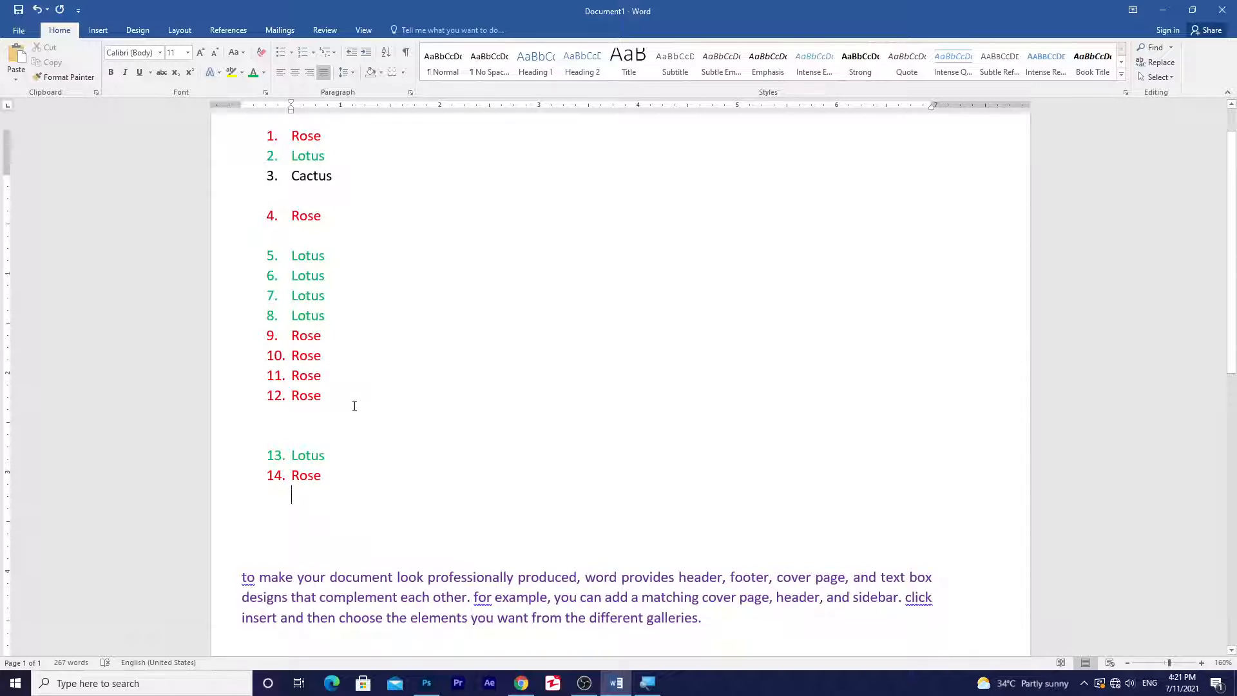
scroll(354, 406, "up", 1)
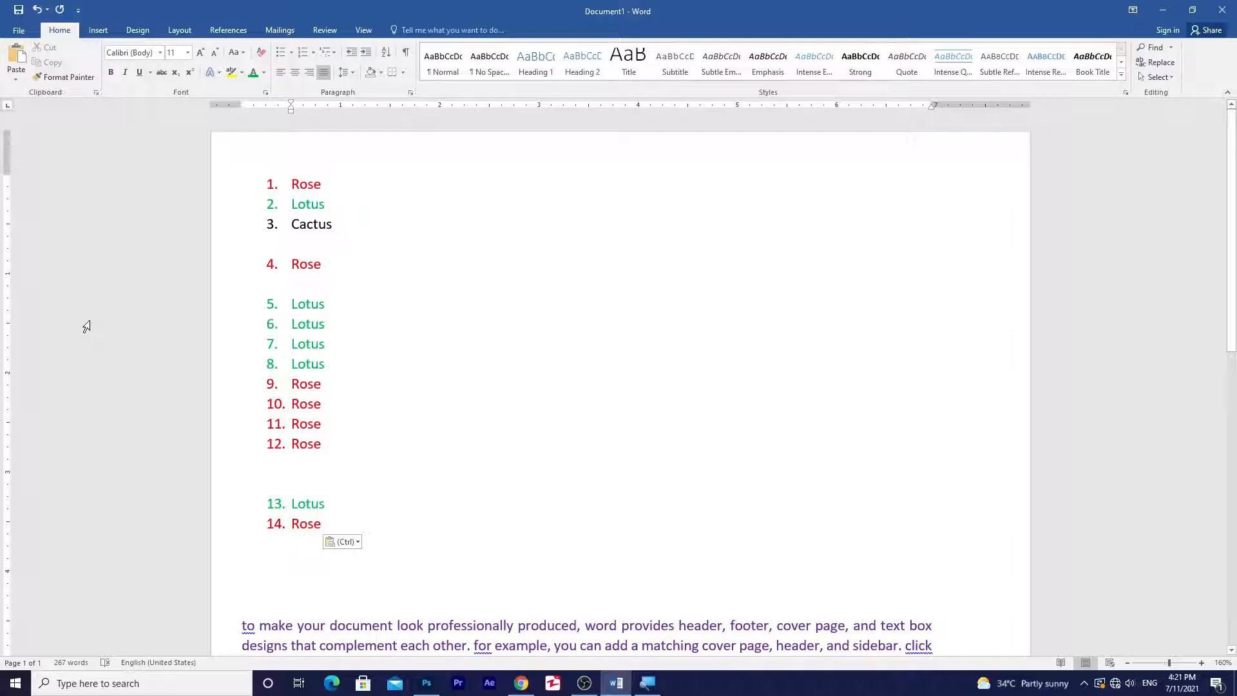
left_click(296, 462)
key("Delete")
Step: Open the Clipboard history to show the copied items, close it, and reopen it
left_click(96, 92)
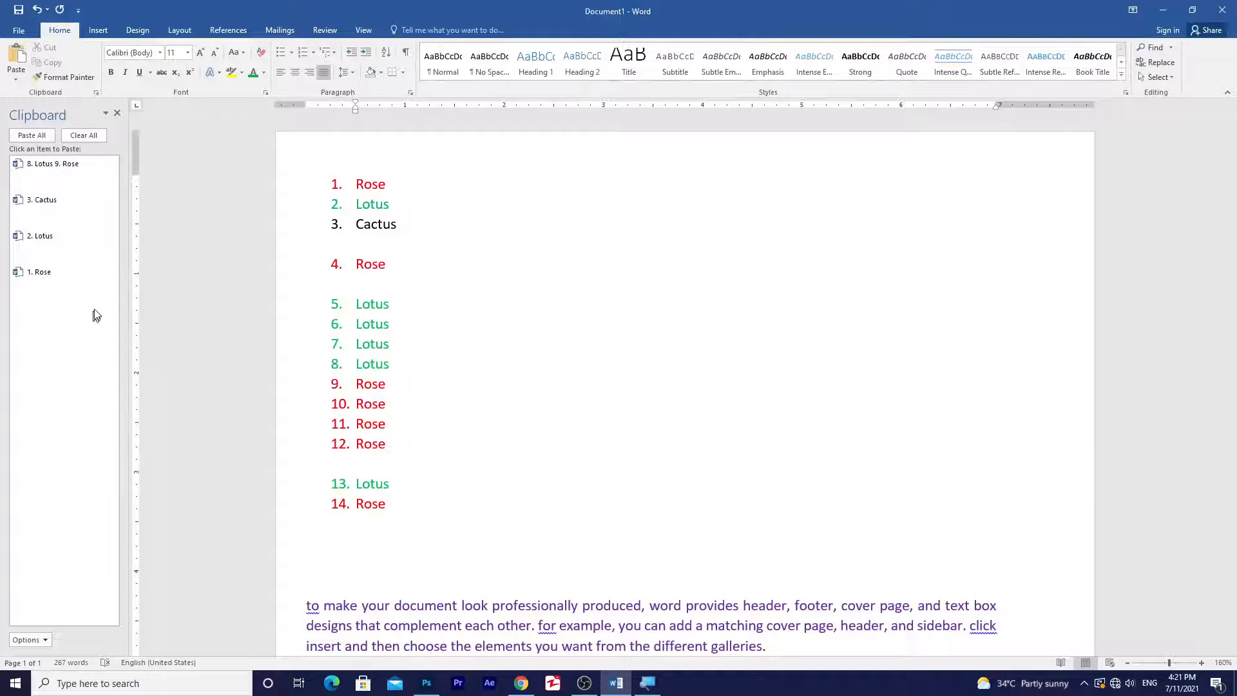
left_click(117, 113)
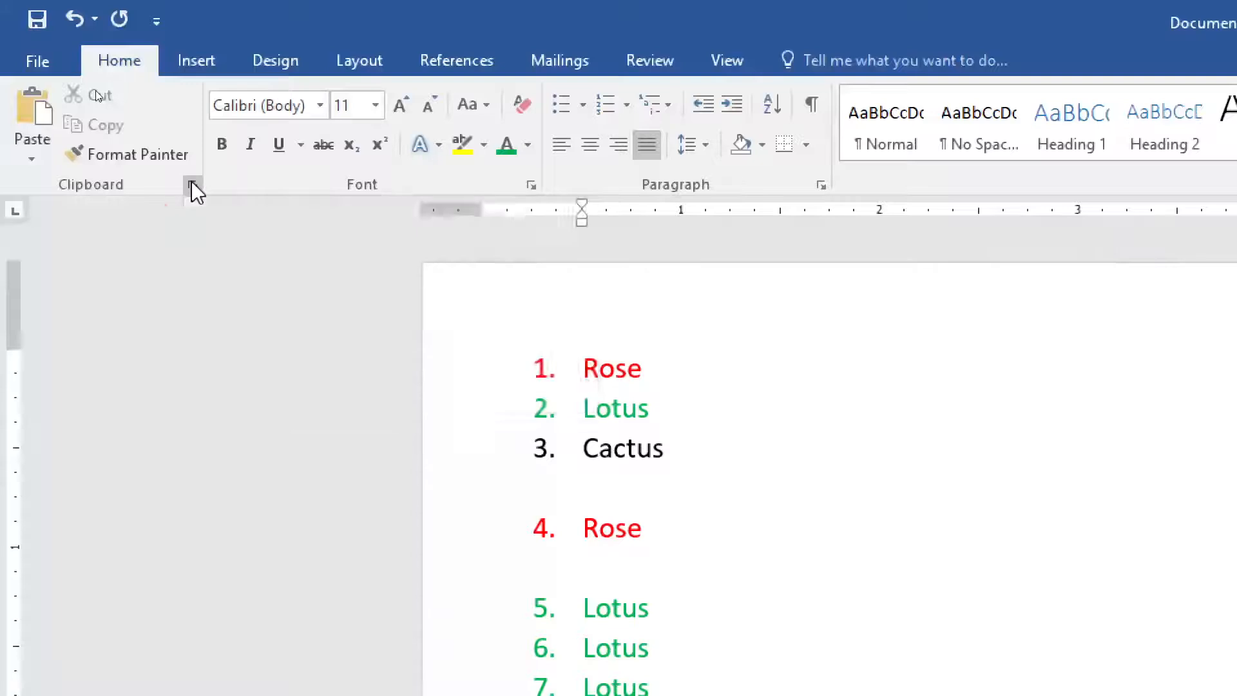
left_click(192, 184)
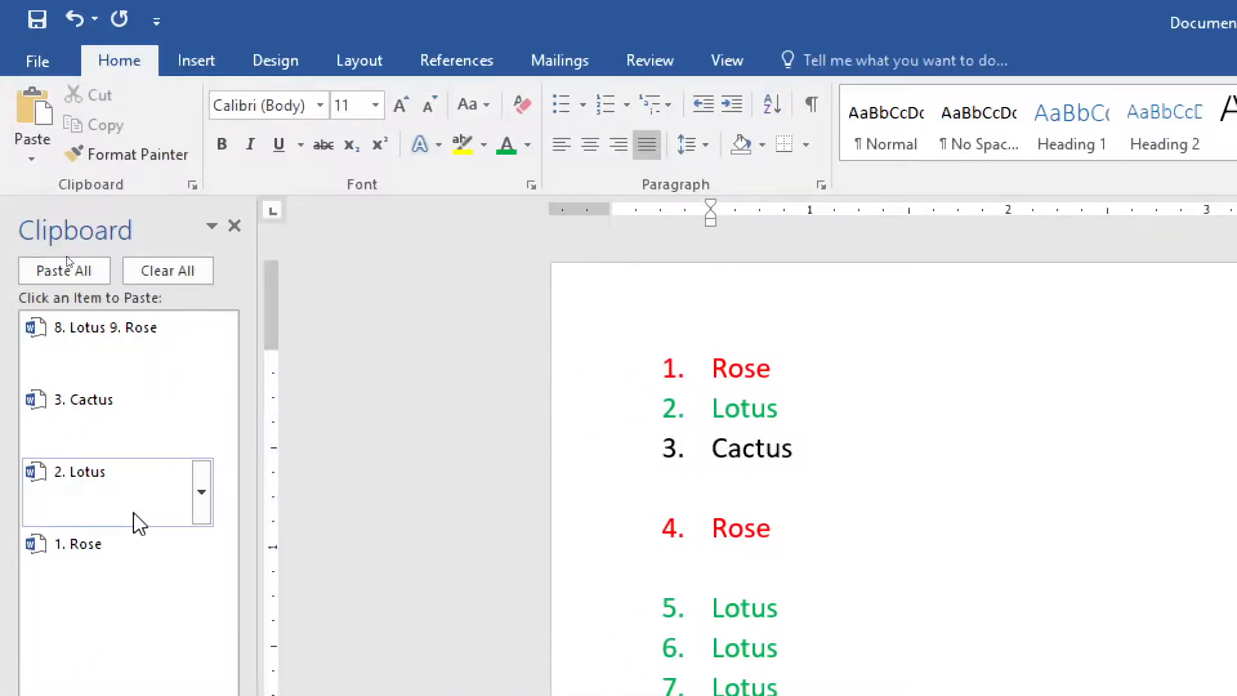
key("super+KP_Subtract")
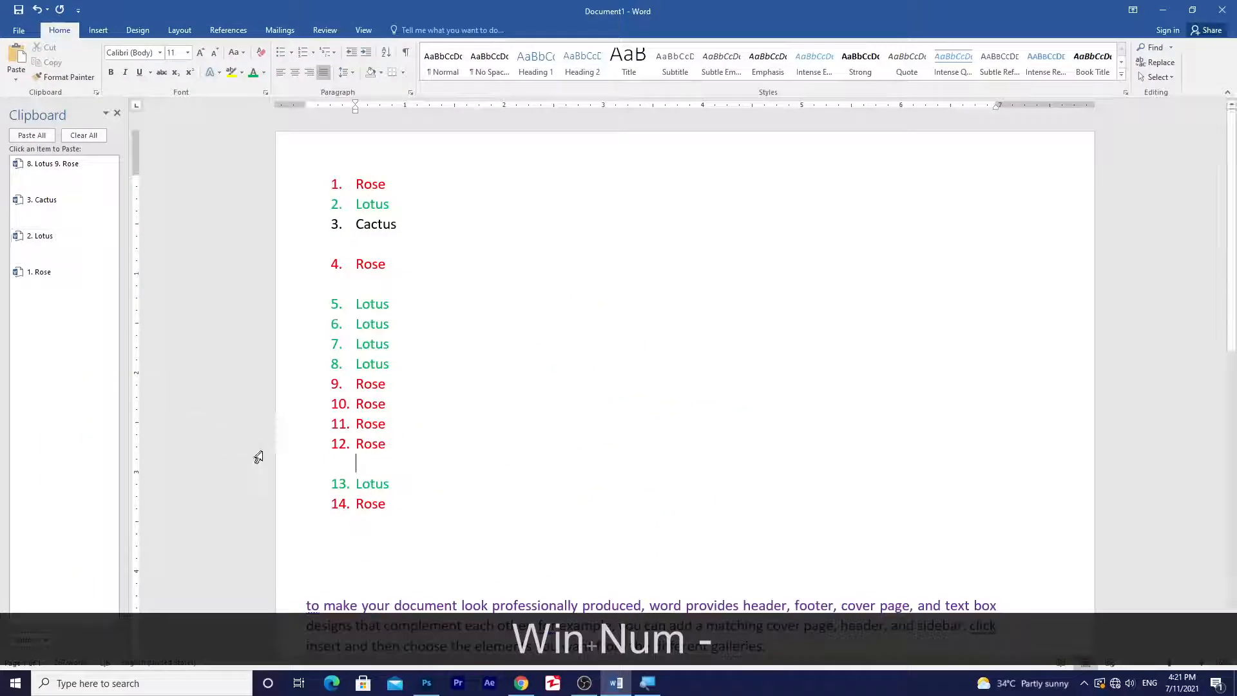
Step: Delete all the pasted Rose and Lotus entries below Cactus, keeping only the first three list items
left_click_drag(390, 508, 303, 322)
key("Delete")
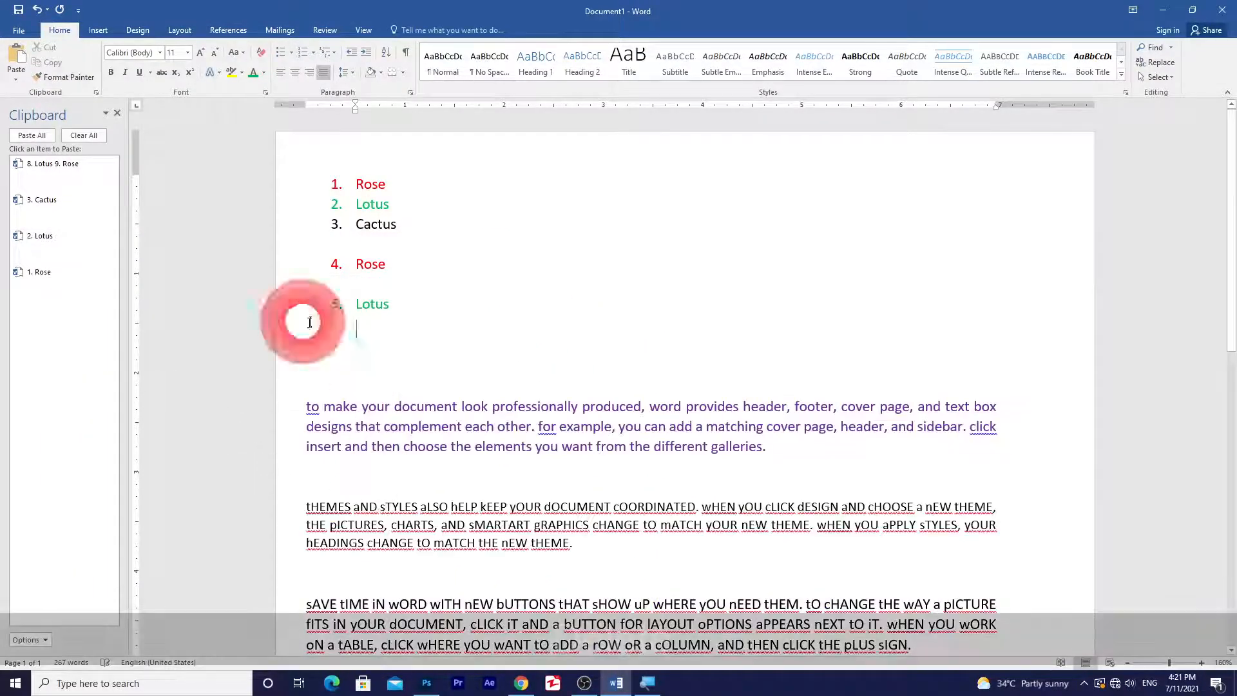
left_click_drag(416, 317, 336, 268)
key("Delete")
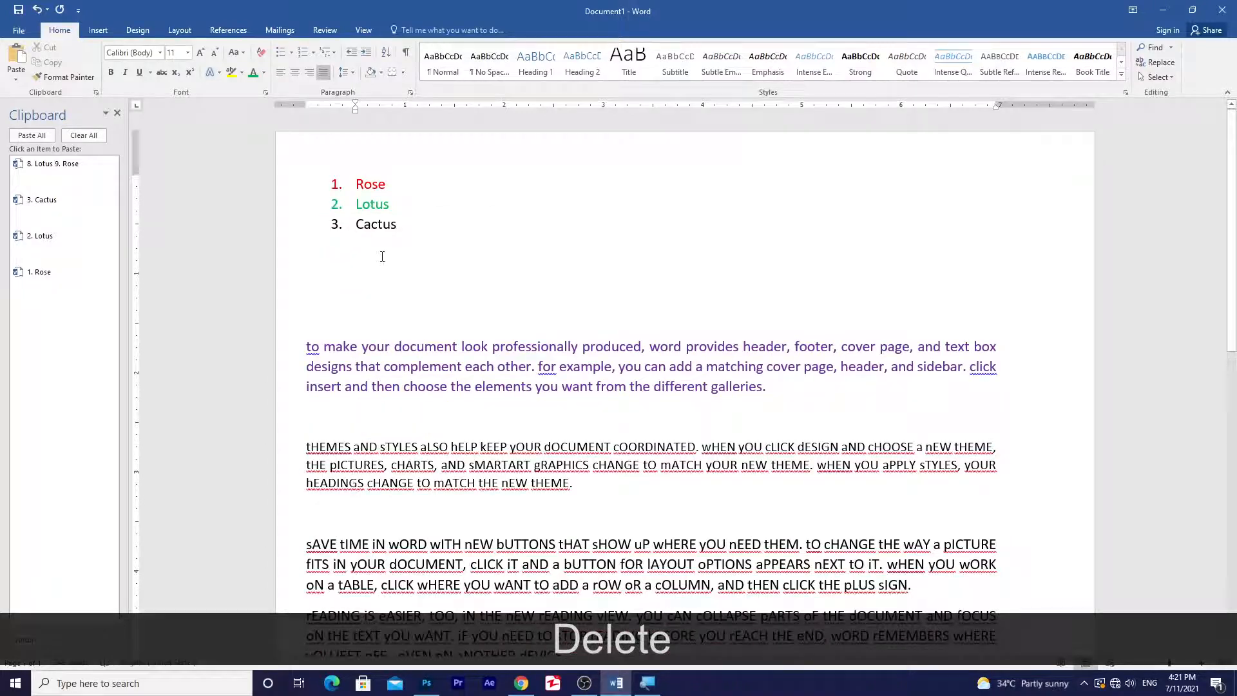
key("BackSpace")
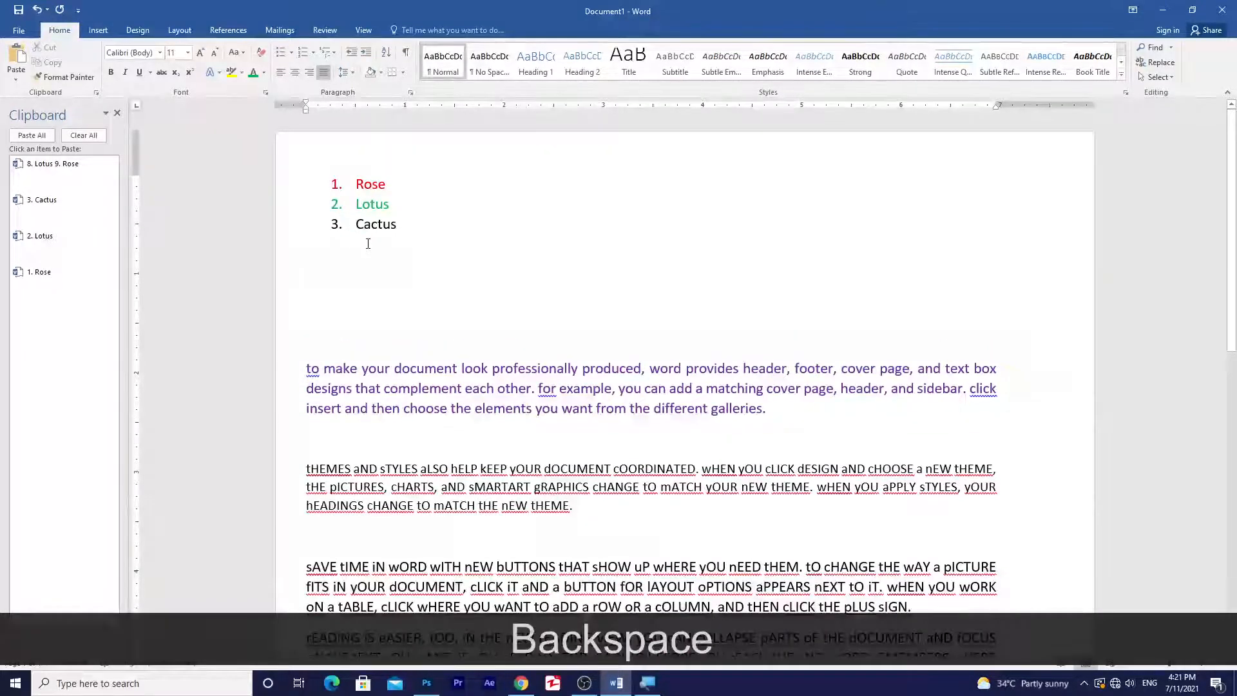
Step: Add Papaya as the fourth item of the numbered list and set its font color to purple
left_click(400, 226)
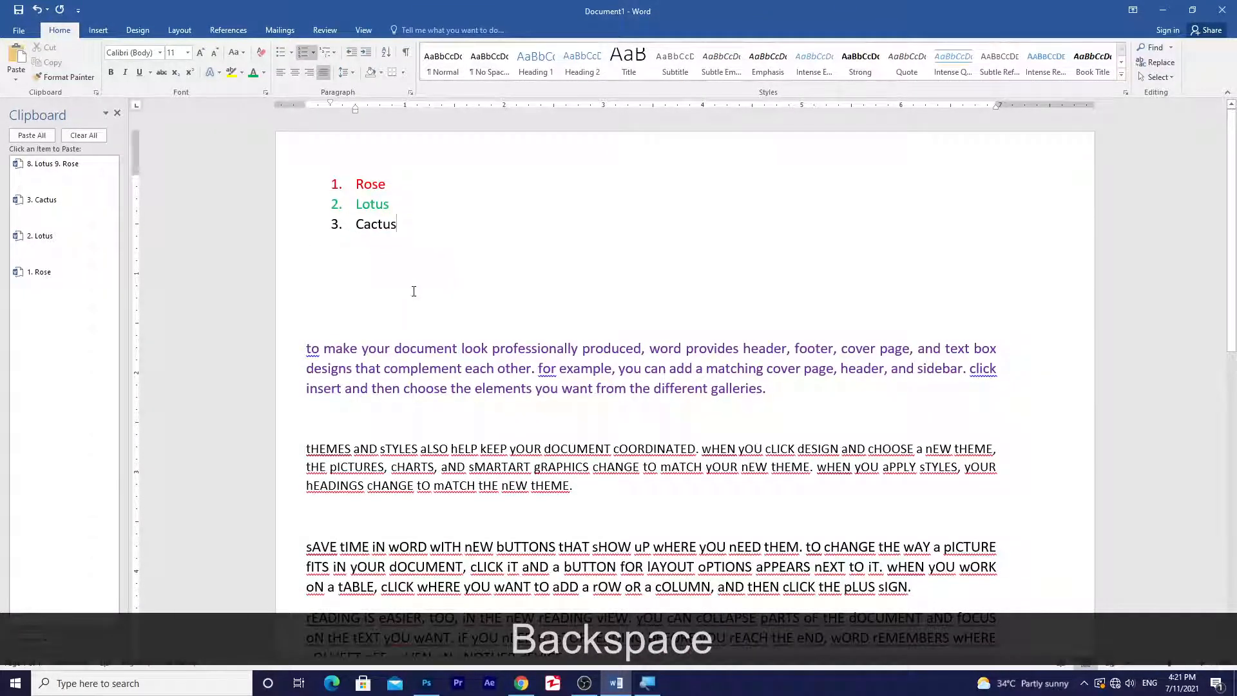
key("Return")
type("Papaya")
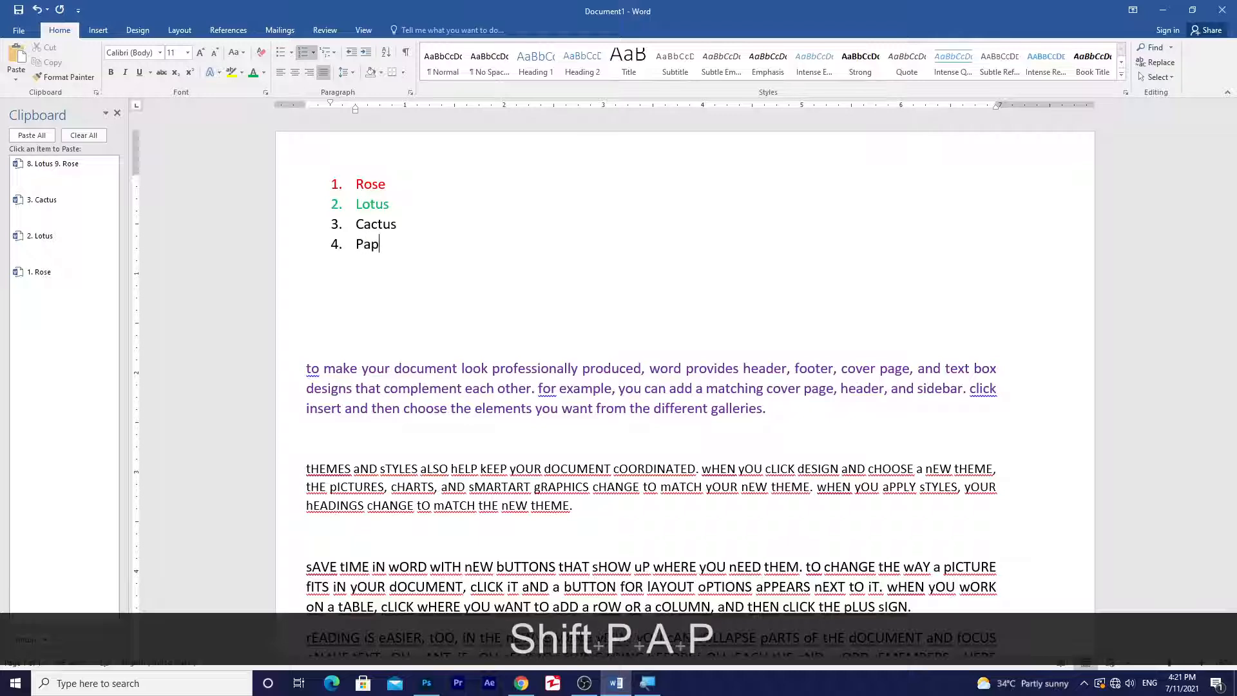
left_click_drag(405, 244, 358, 259)
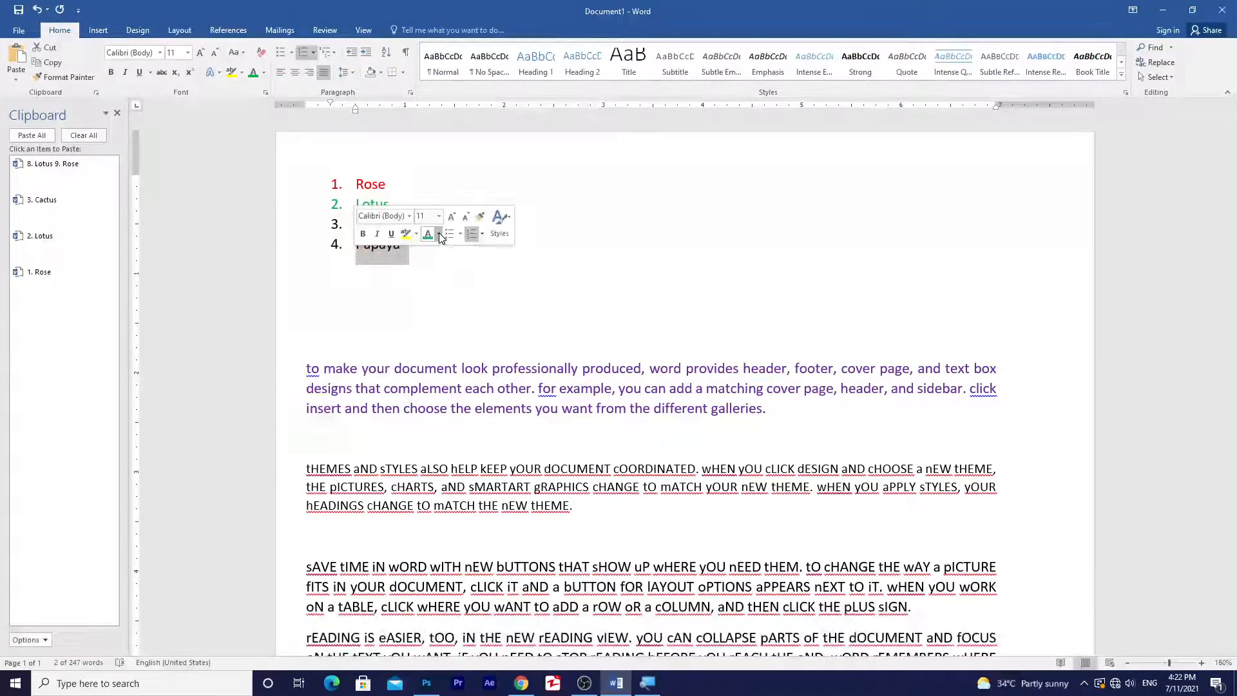
left_click(439, 233)
left_click(525, 350)
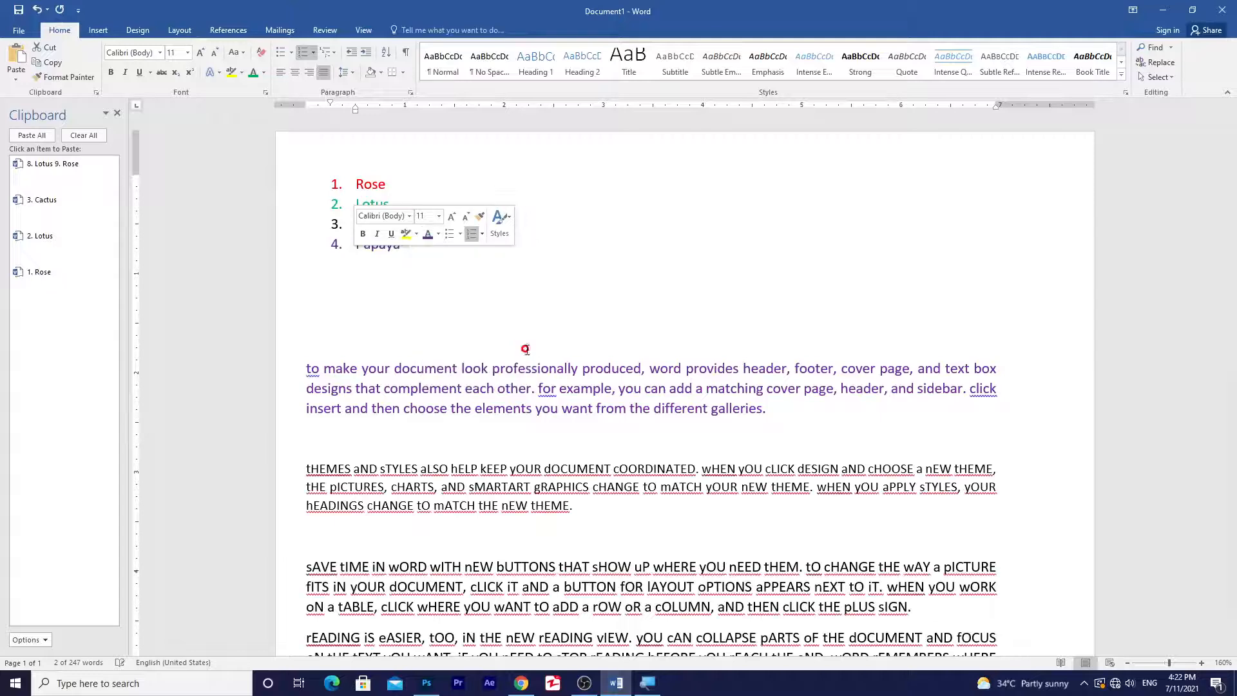
Step: Paste the stored Cactus and Rose items from the Clipboard history below the list, leaving empty lines after Papaya, and close the history
left_click(515, 301)
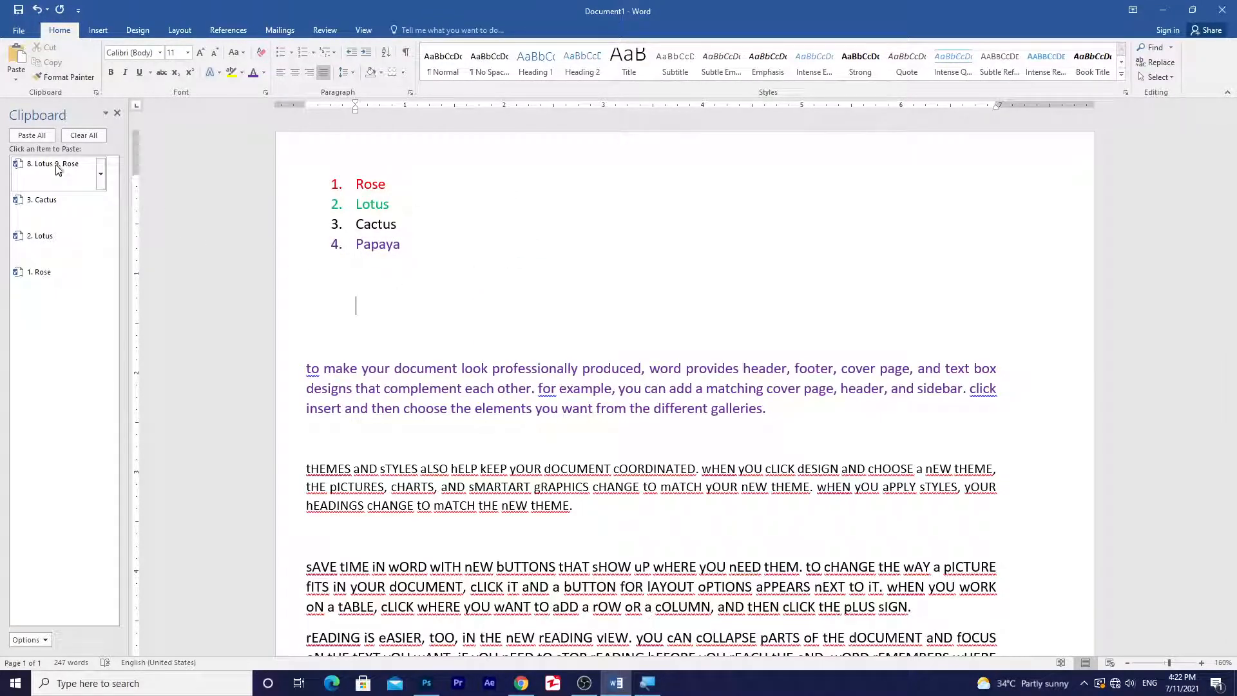
left_click(46, 205)
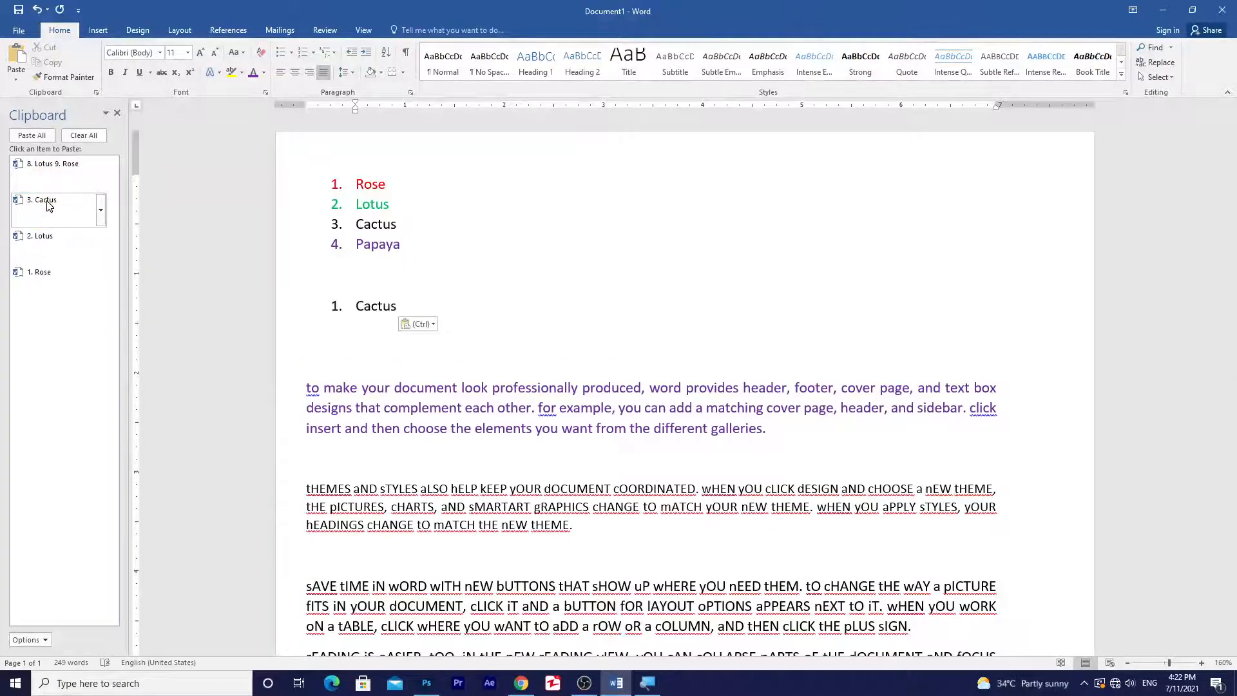
left_click(36, 277)
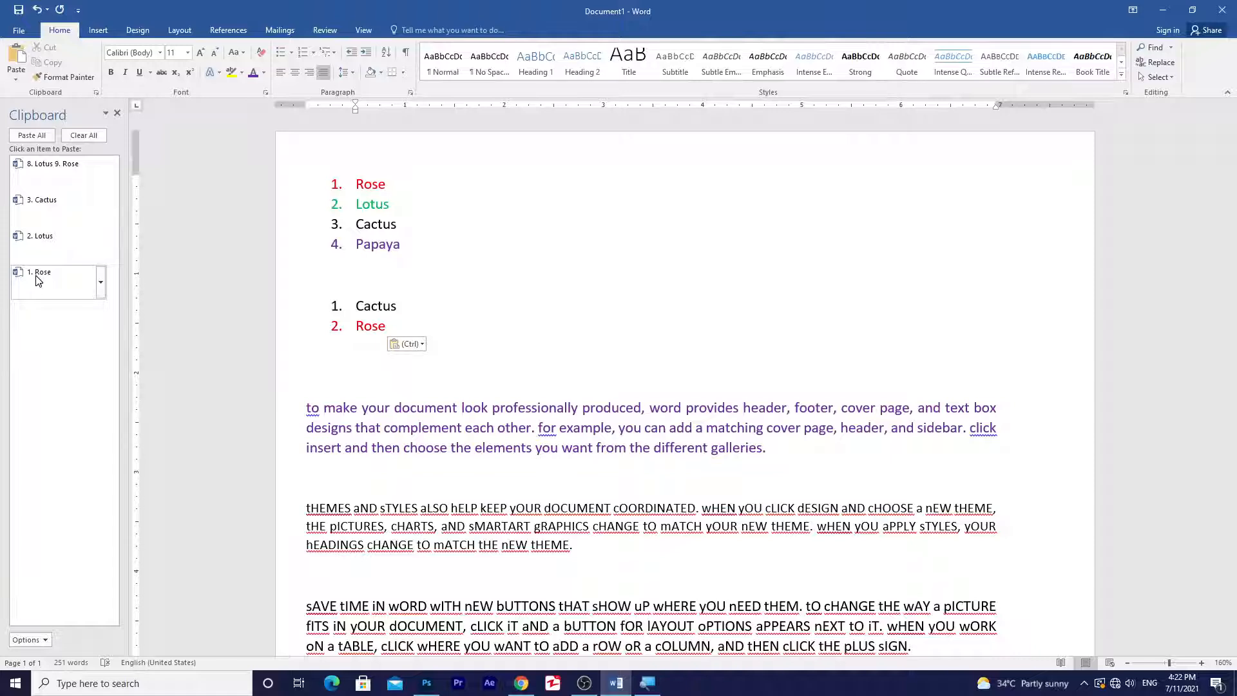
left_click(116, 113)
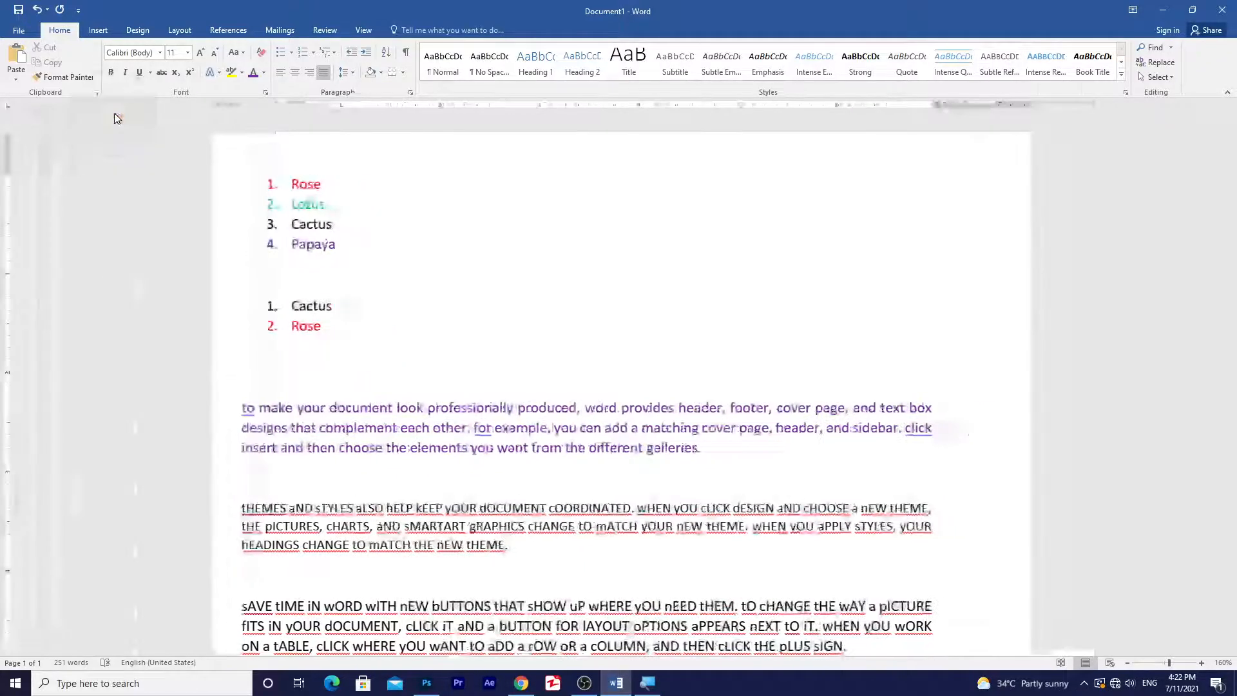
Step: Copy the Rose and Lotus items from the first list one at a time and append each to the second list
left_click(168, 255)
left_click_drag(330, 185, 278, 186)
key("ctrl+c")
left_click(313, 343)
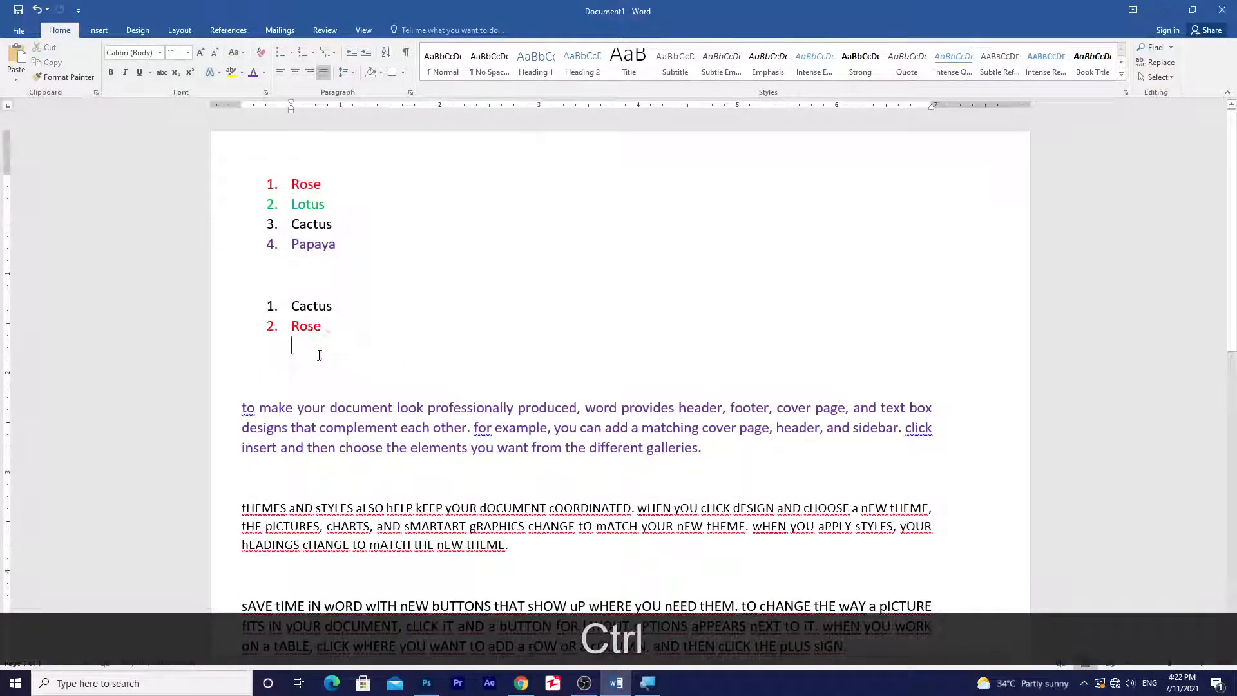
key("ctrl+v")
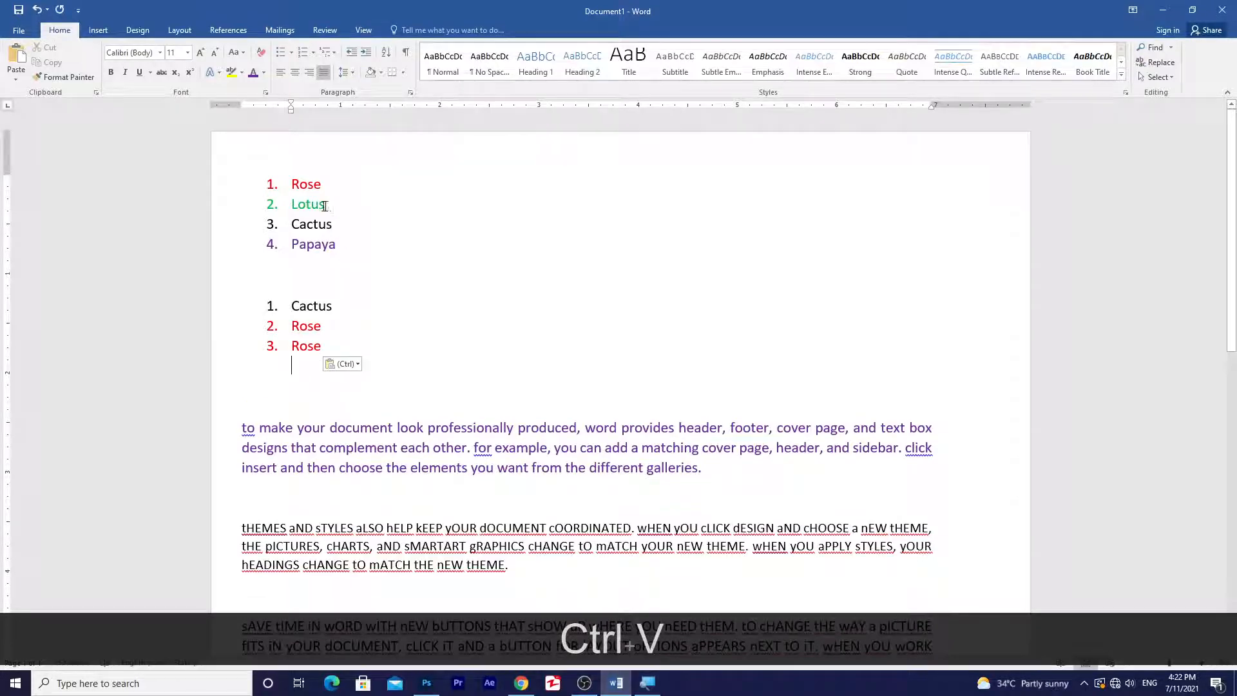
key("ctrl+c")
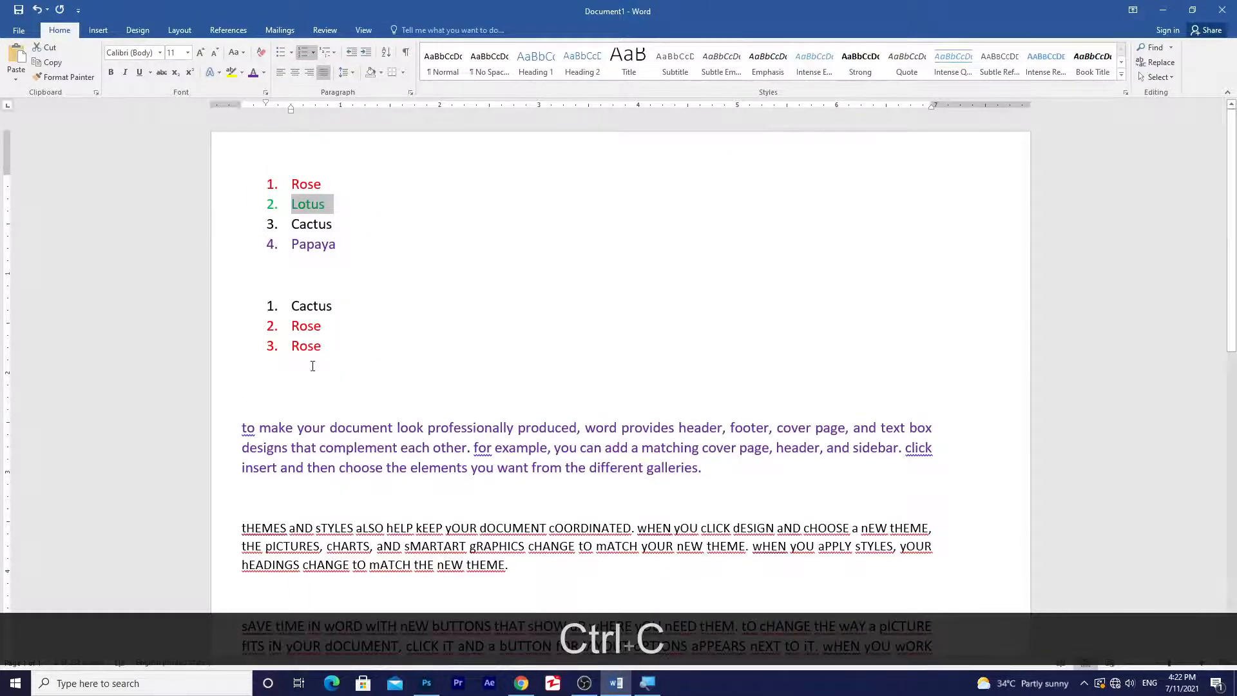
left_click(313, 365)
key("ctrl+v")
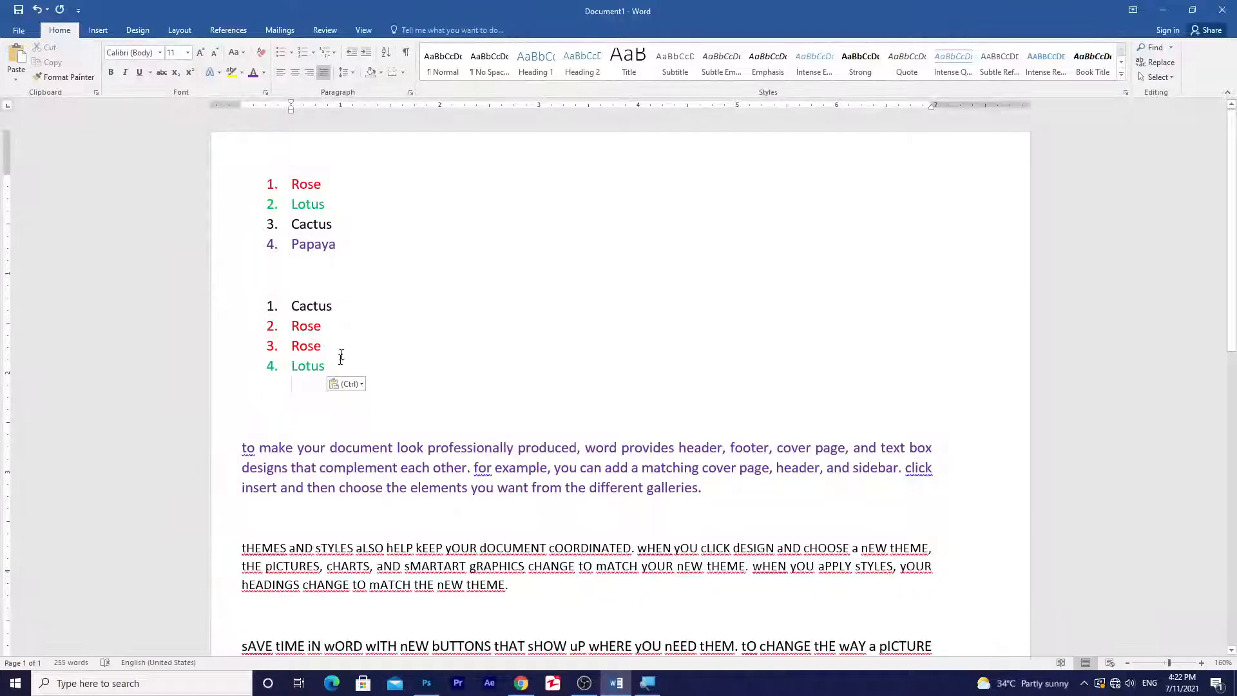
Step: Append another copy of Rose as the second list's fifth entry and remove the empty lines before the purple paragraph
left_click_drag(332, 179, 277, 185)
key("ctrl+c")
left_click(298, 379)
key("ctrl+v")
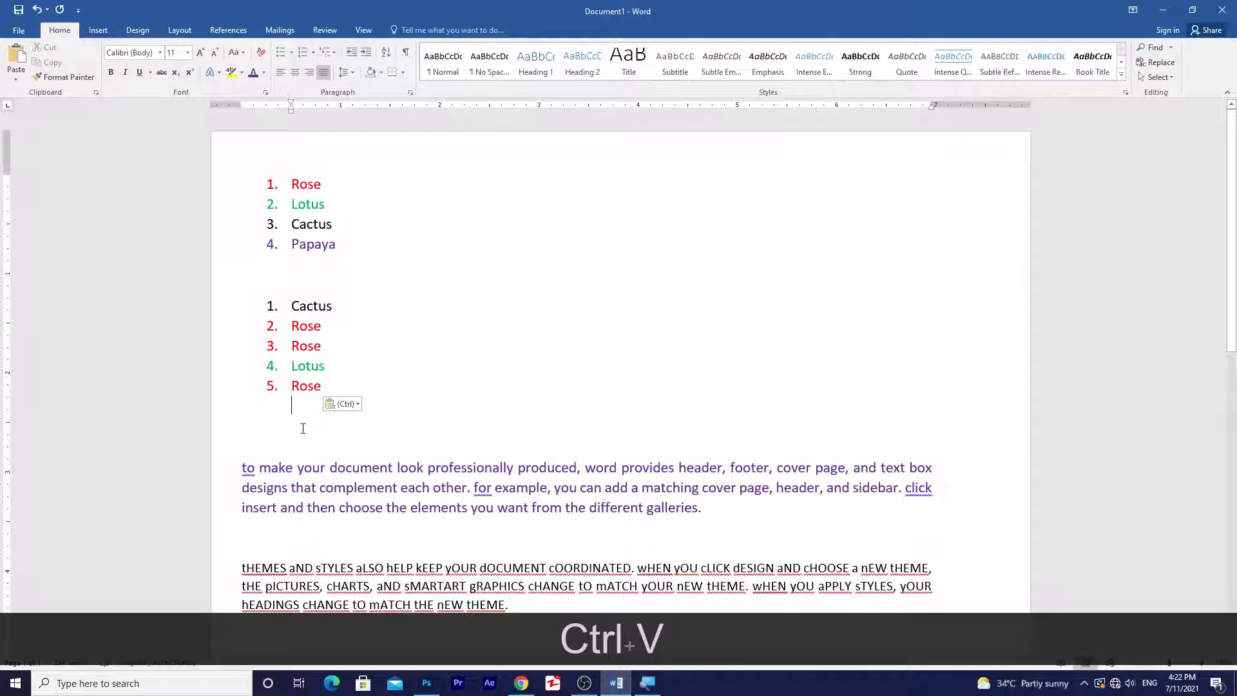
key("Delete")
key("Delete")
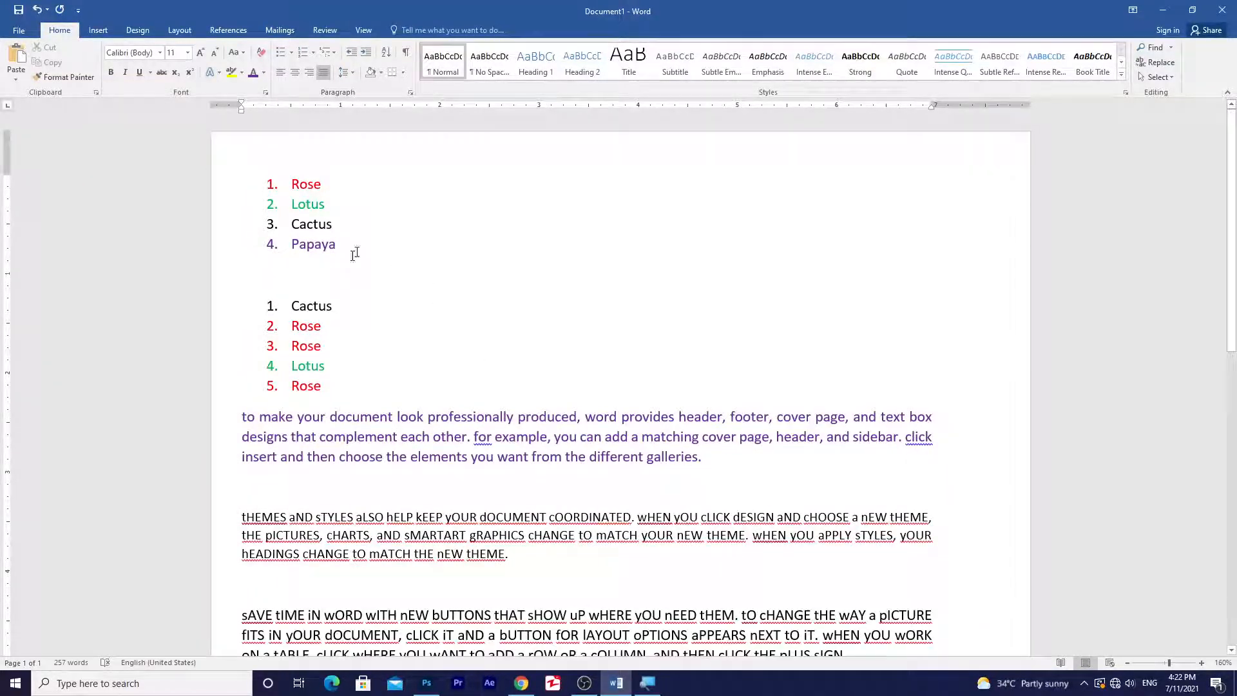
Step: Open the Clipboard history and add a new line reading Tomato directly above the red video paragraph
left_click(95, 94)
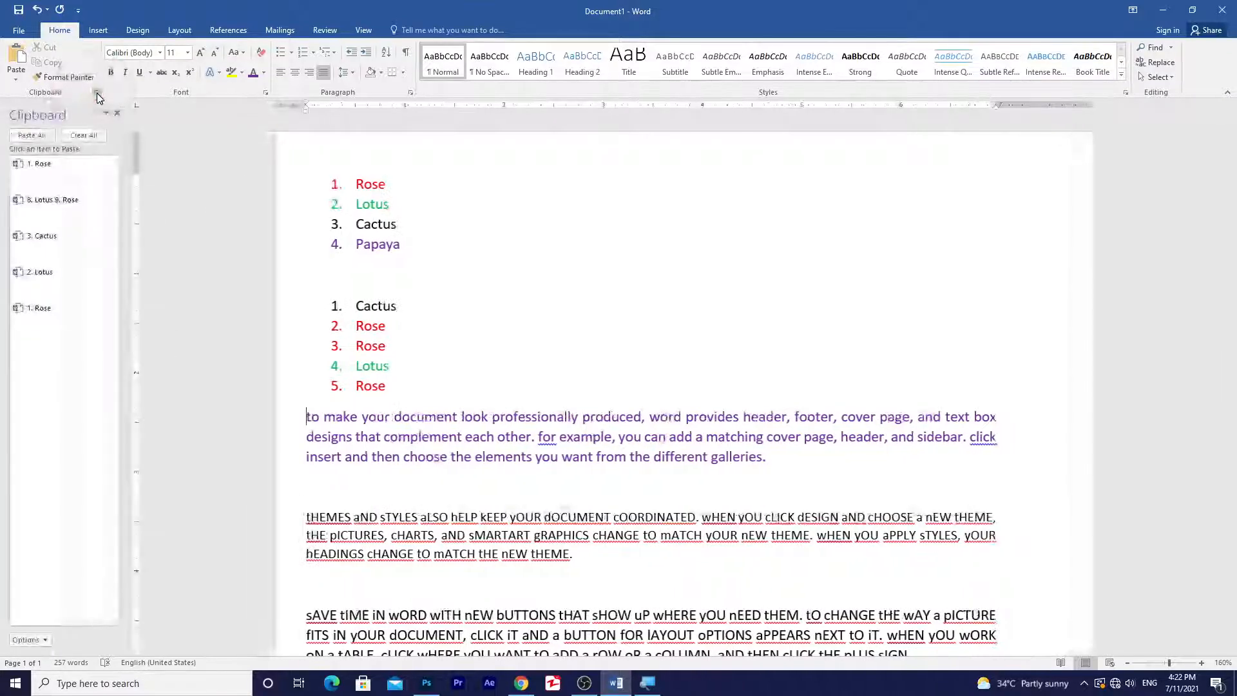
scroll(491, 436, "down", 2)
scroll(492, 436, "down", 4)
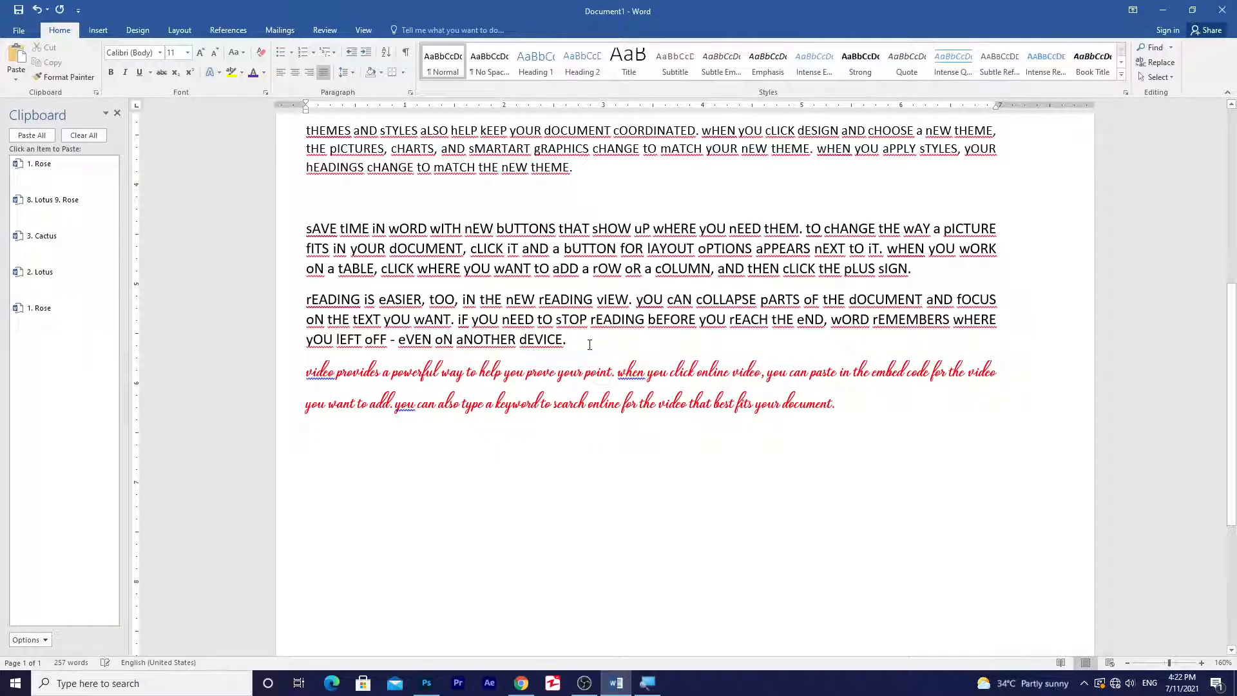
key("Return")
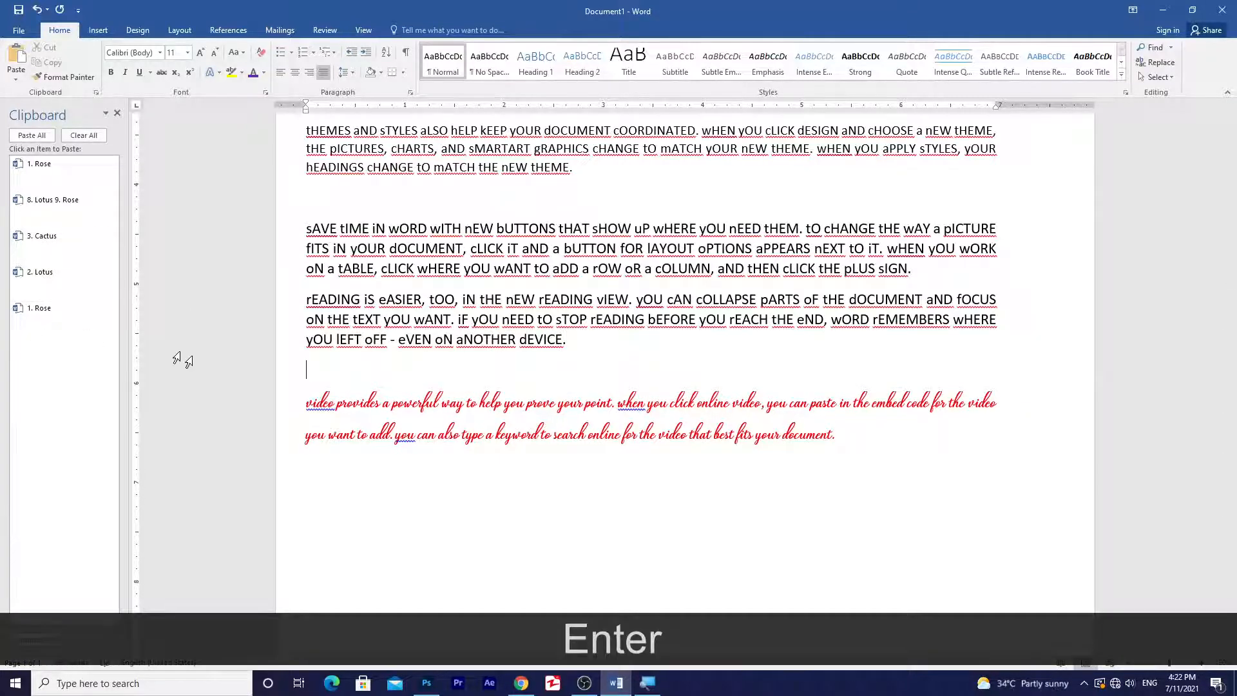
key("shift")
type("Tomato")
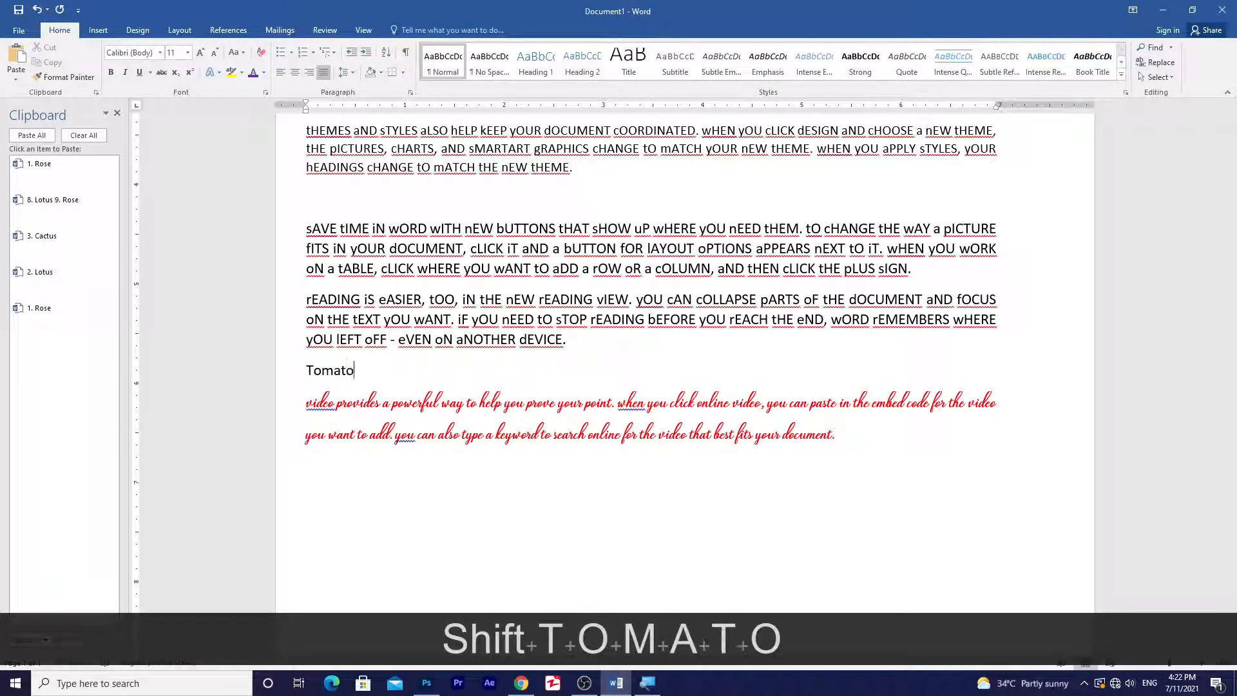
Step: Copy the Tomato line above the red video paragraph and paste three more copies of it directly below
left_click_drag(353, 373, 302, 376)
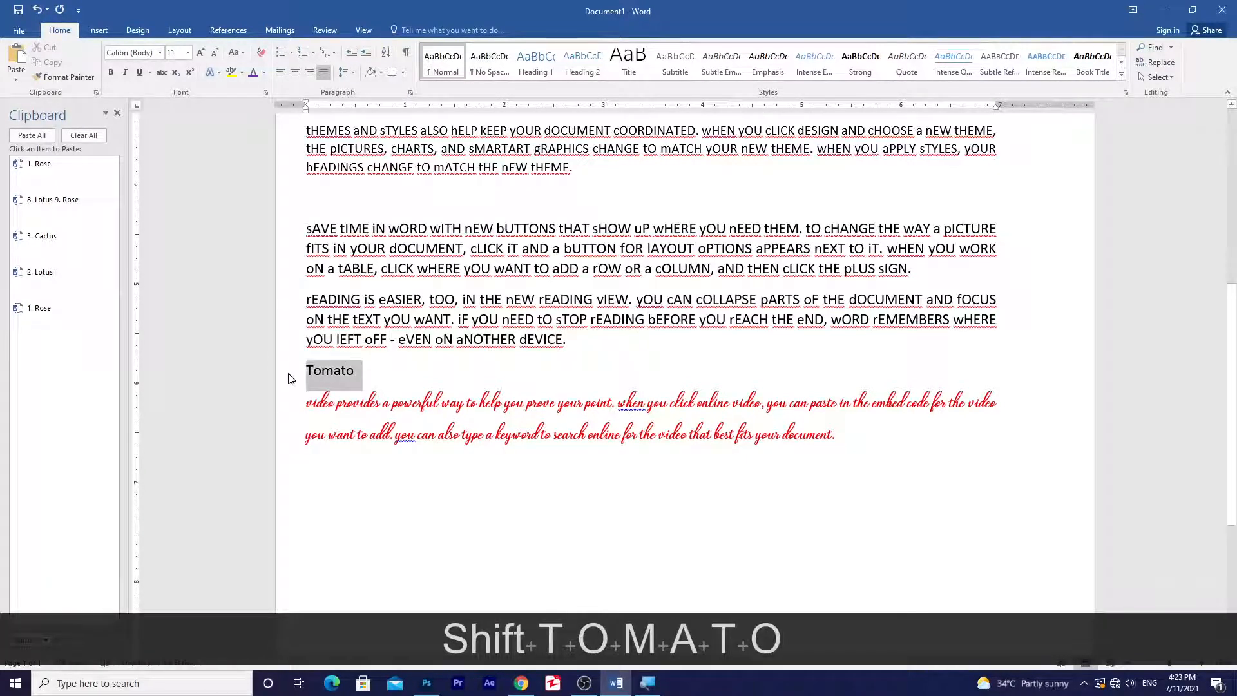
key("ctrl+c")
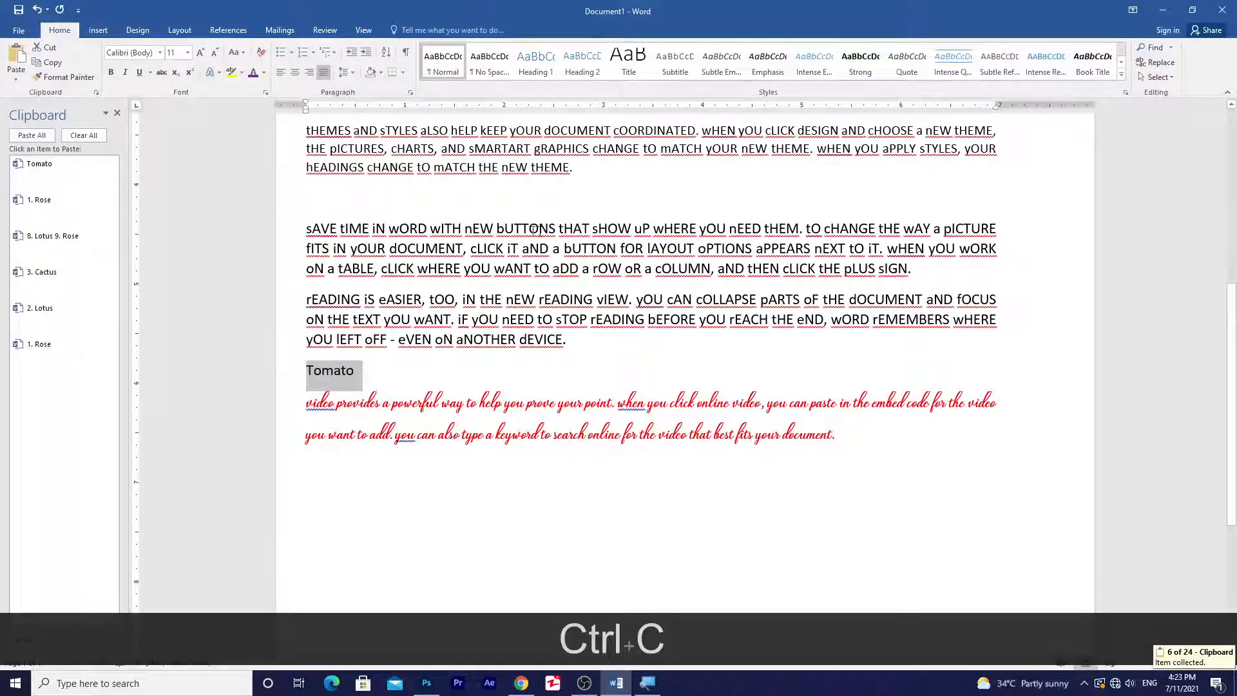
left_click(563, 228)
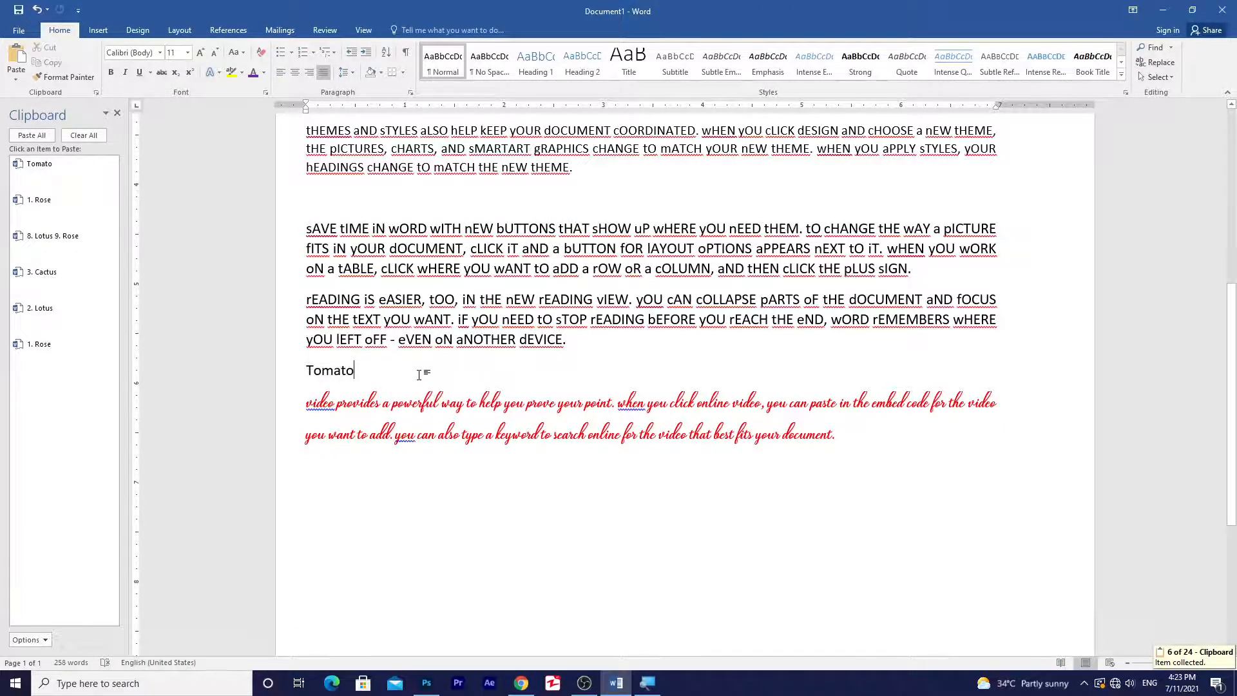
key("Return")
key("ctrl+v")
key("ctrl+v")
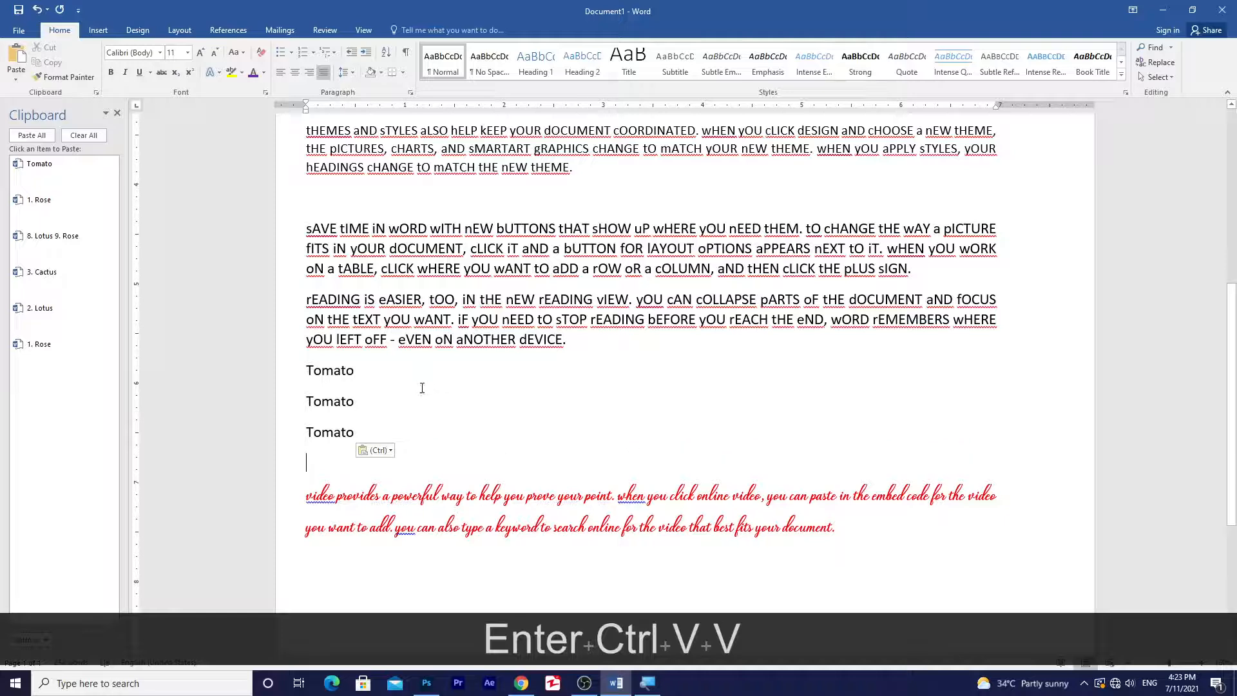
key("ctrl+v")
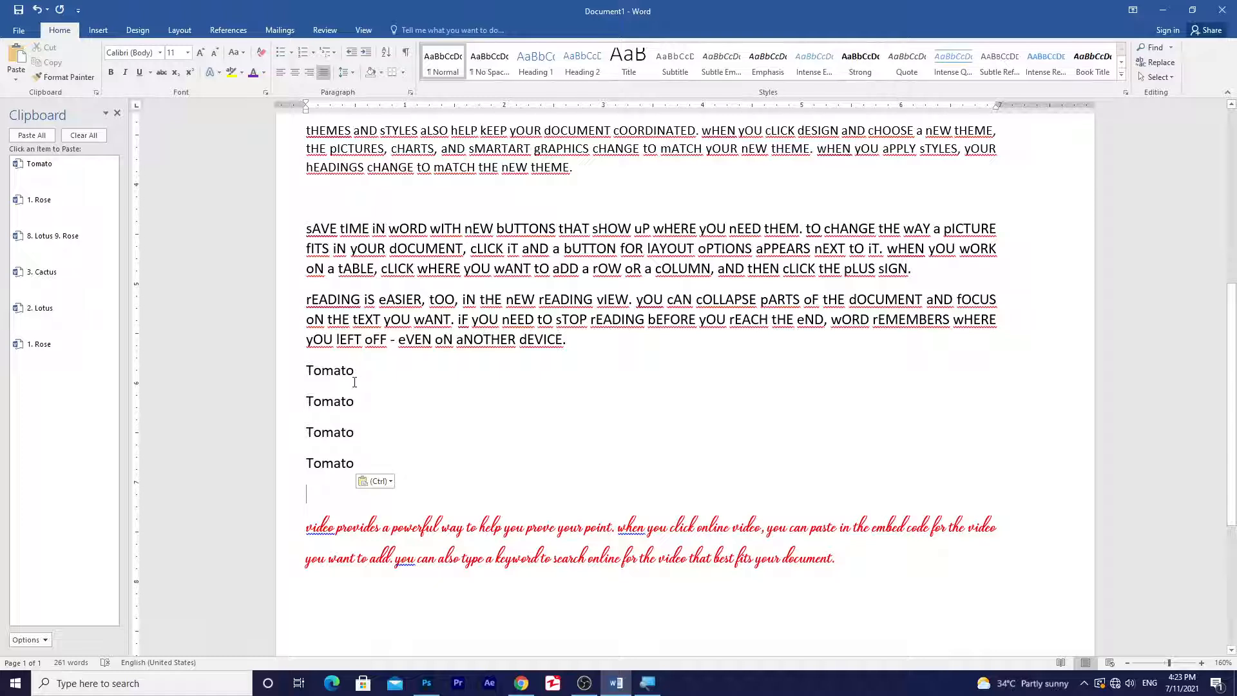
Step: Paste the stored Rose, Lotus and Tomato entries from the Clipboard history on the empty line above the red paragraph
scroll(425, 397, "up", 5)
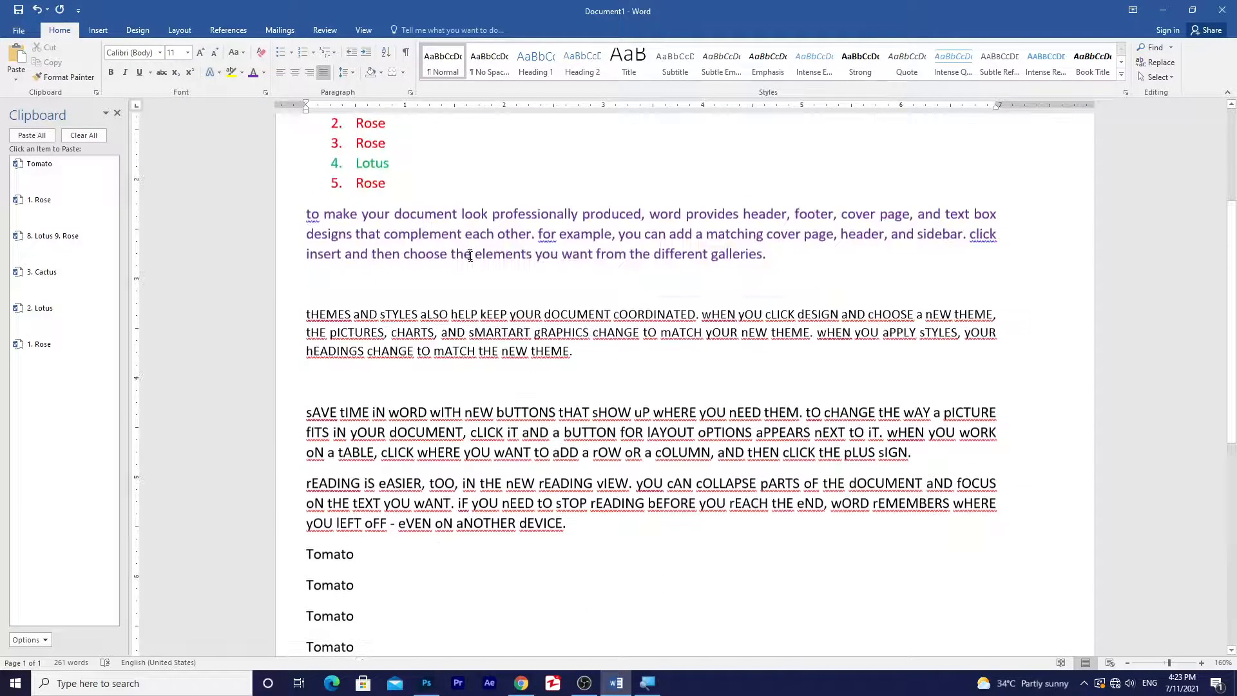
double_click(358, 281)
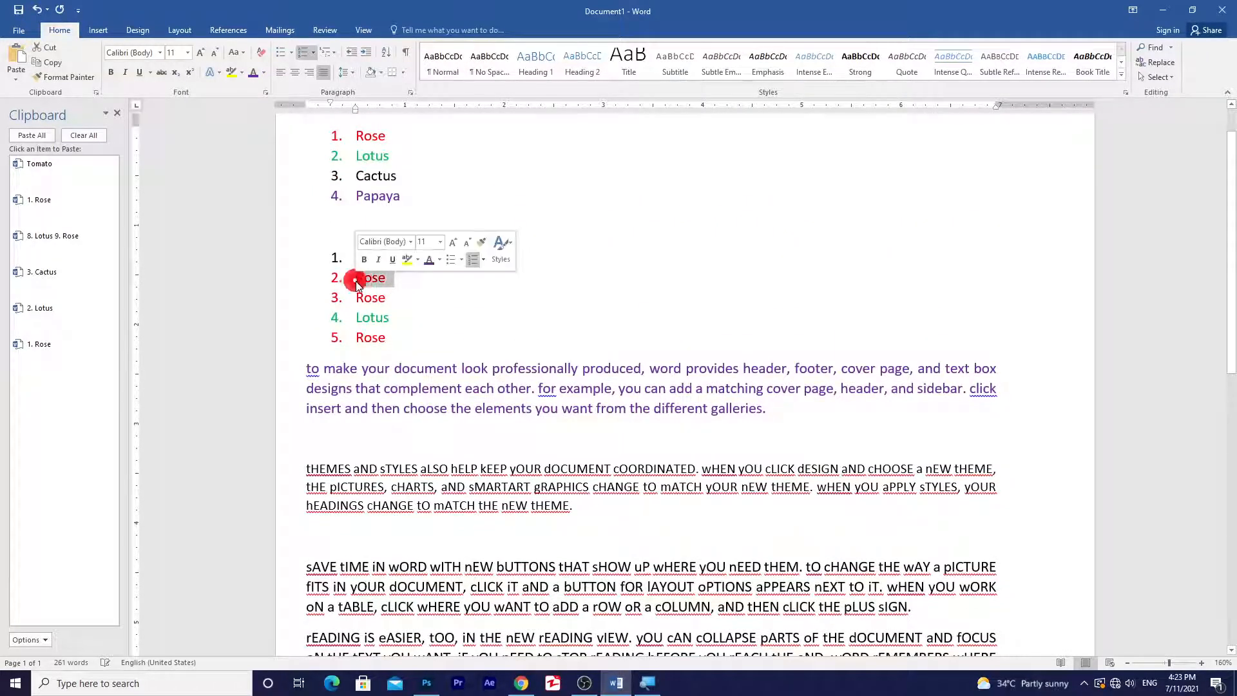
scroll(361, 322, "down", 4)
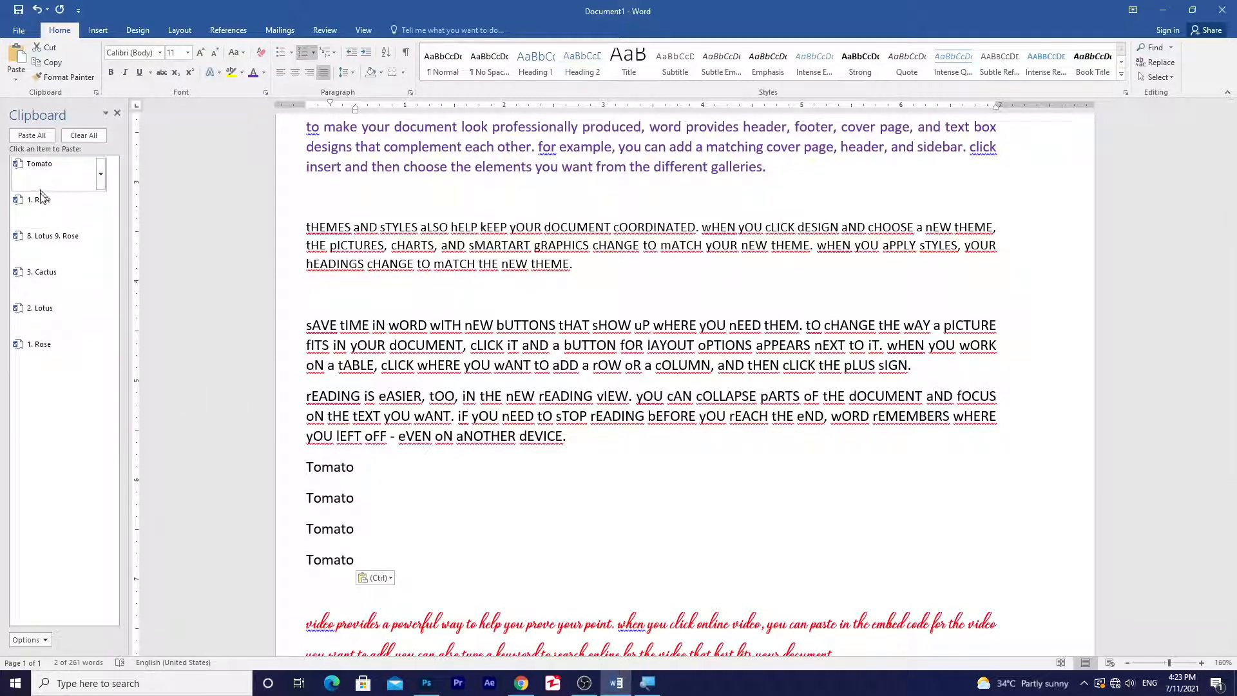
scroll(335, 497, "down", 3)
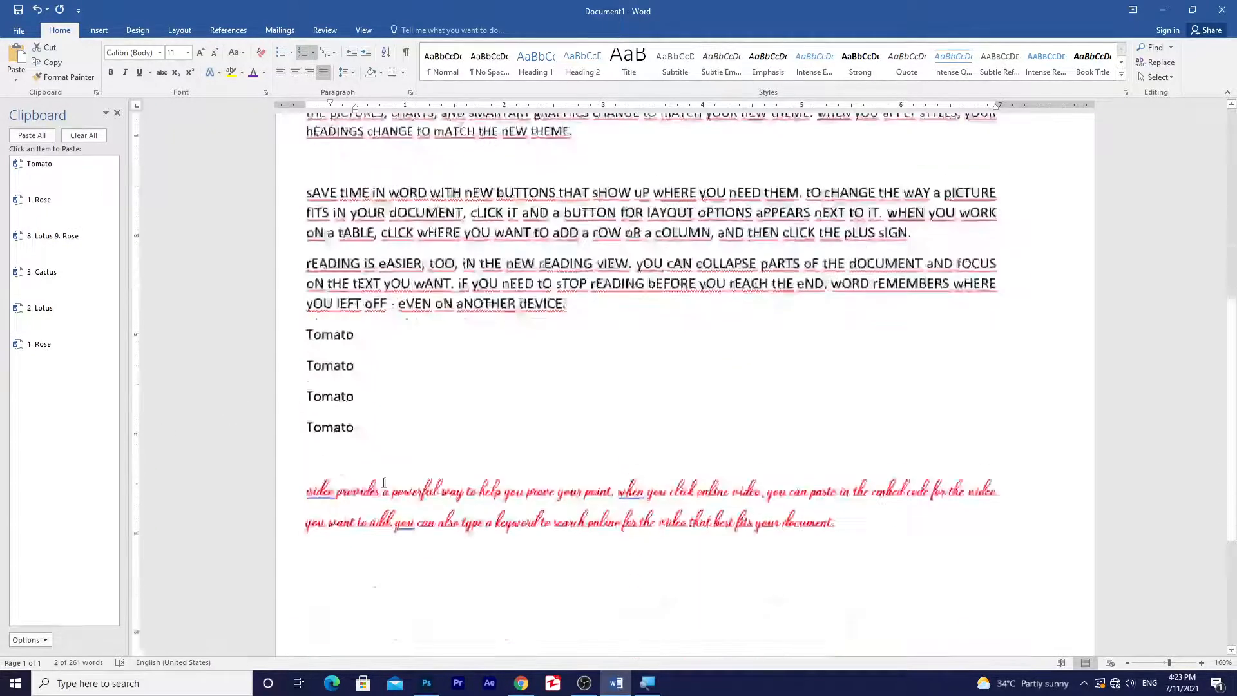
left_click(333, 445)
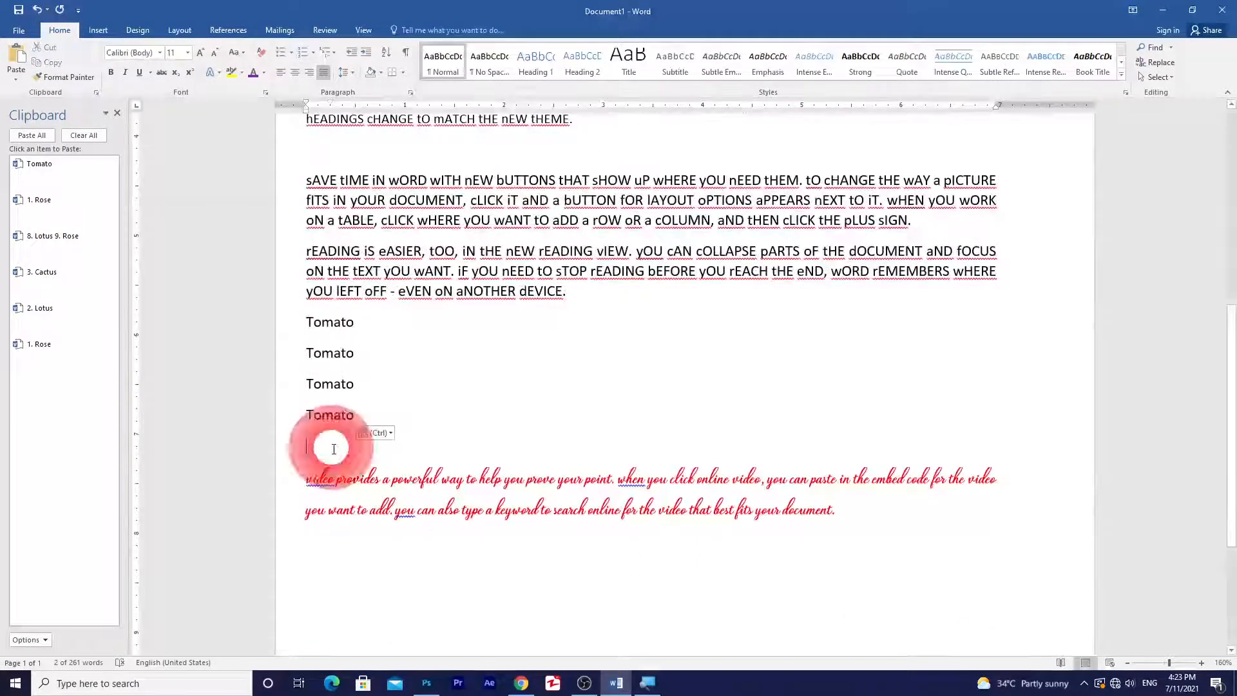
left_click(32, 199)
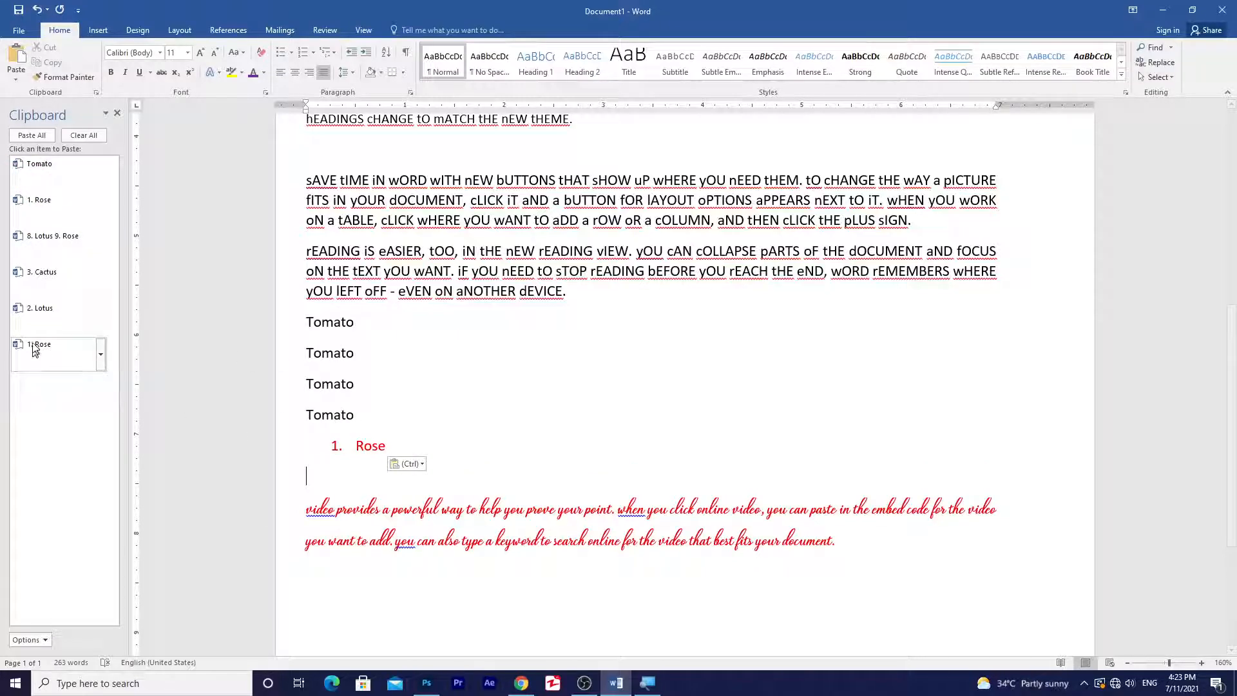
left_click(38, 308)
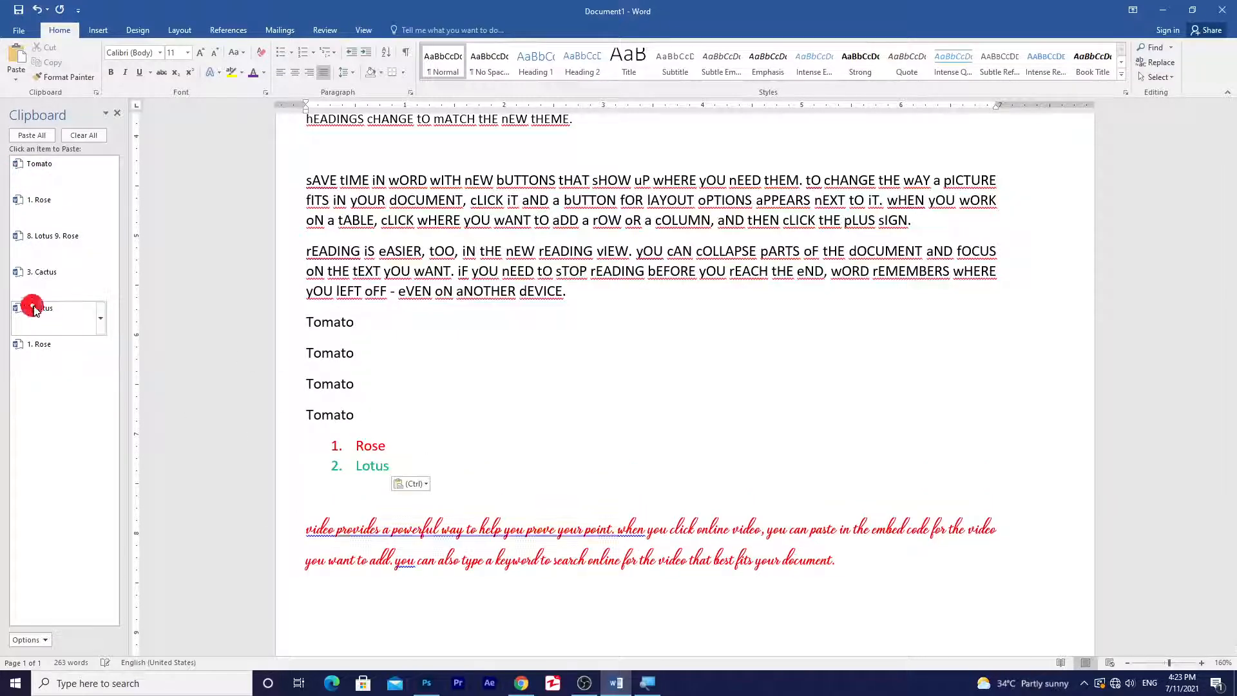
left_click(39, 165)
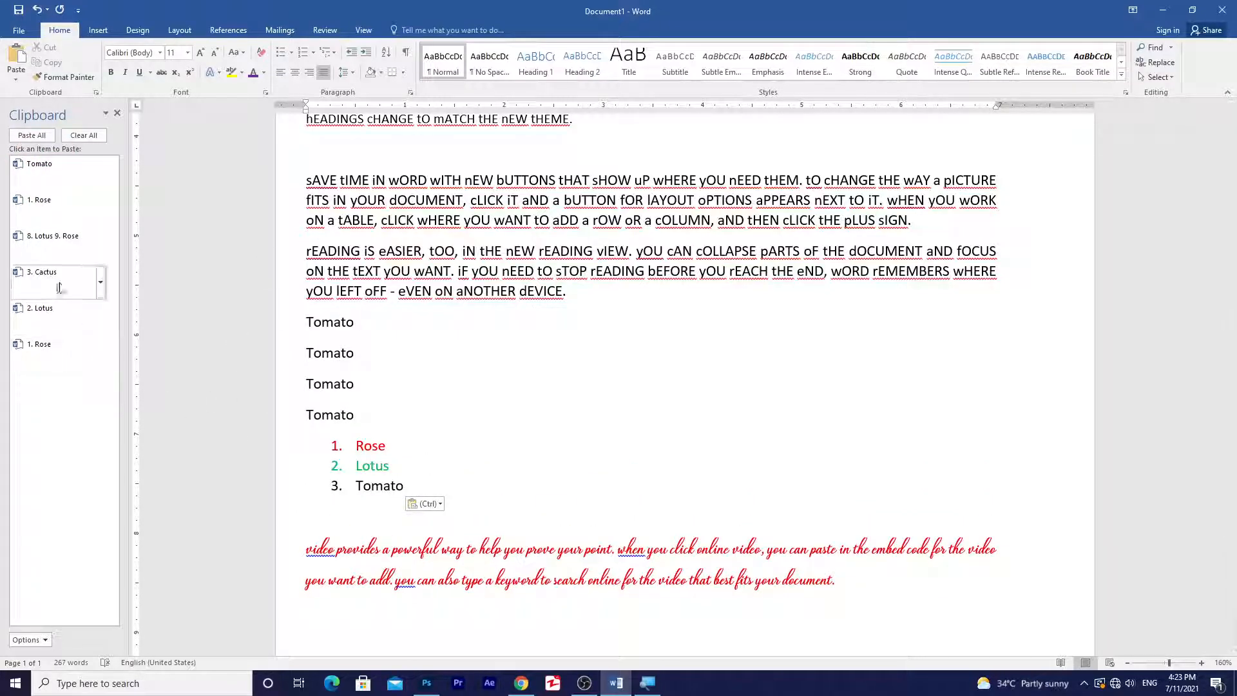
Step: Delete everything from the third Tomato line through the end of the red video paragraph
scroll(444, 386, "up", 5)
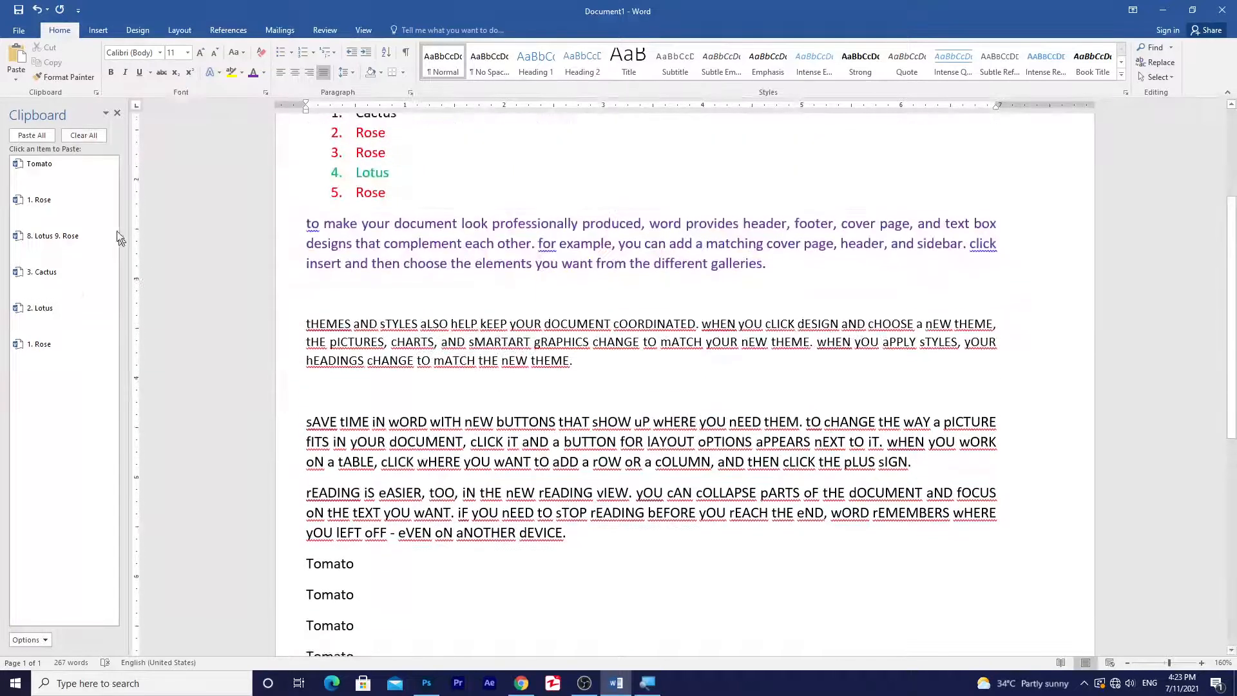
scroll(458, 461, "down", 9)
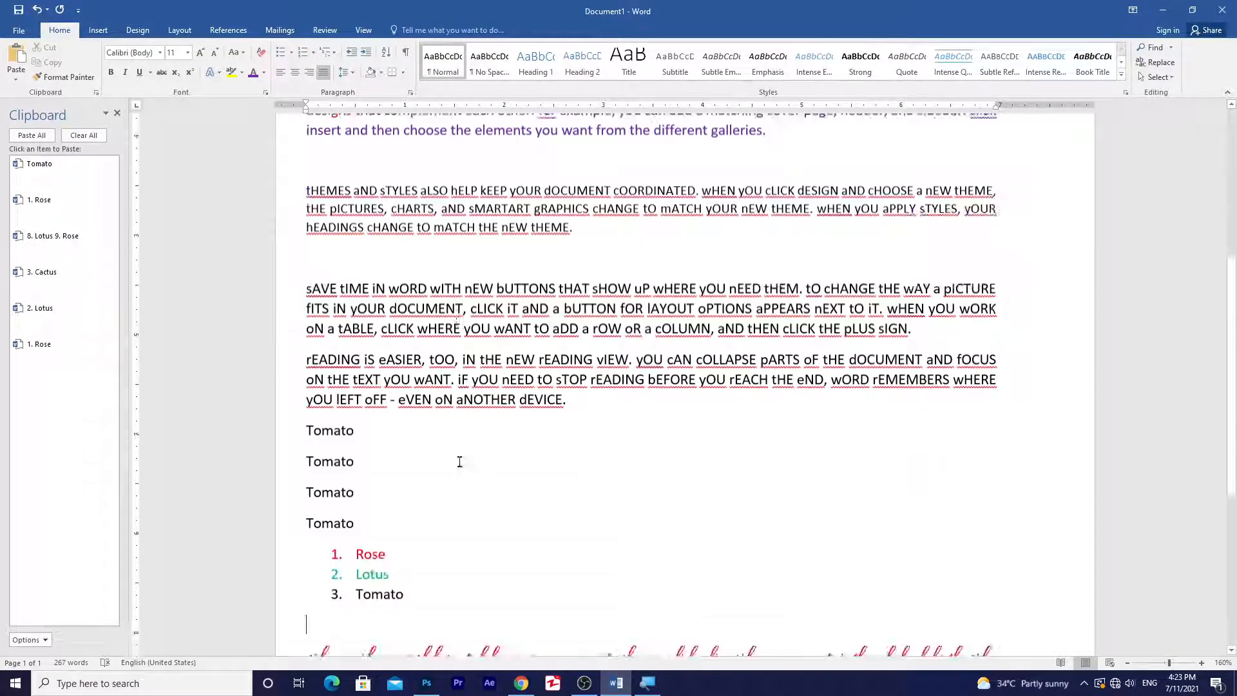
left_click_drag(458, 511, 287, 171)
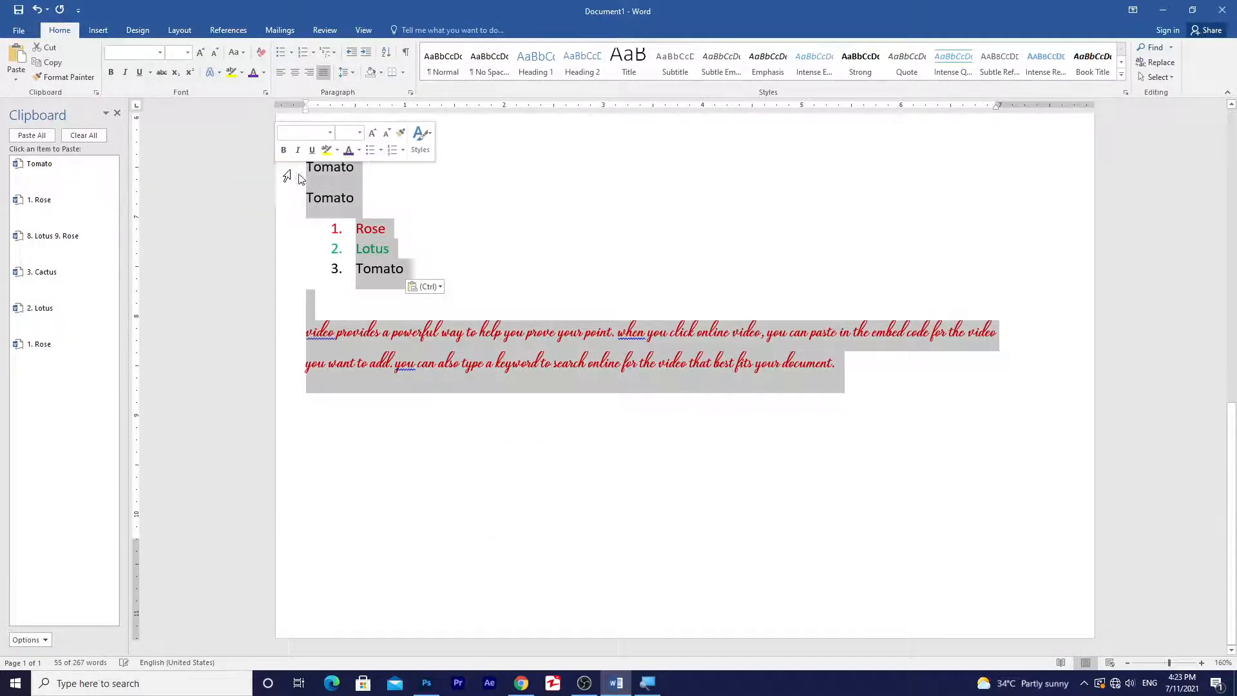
key("Delete")
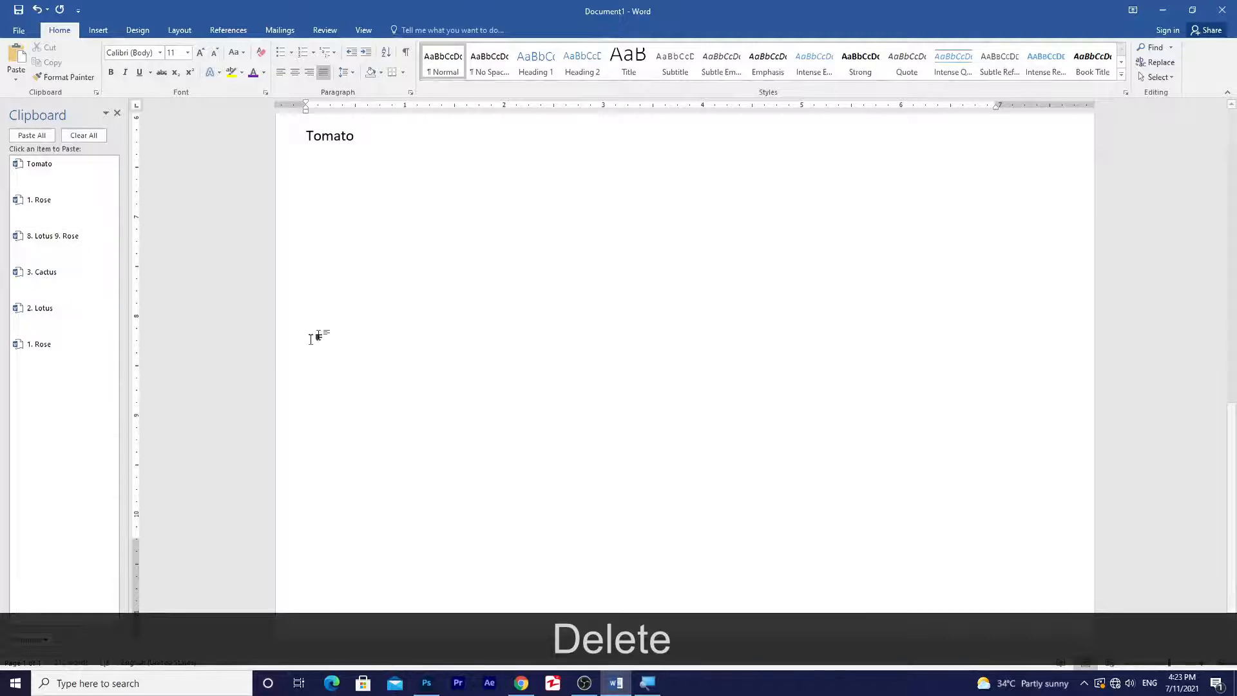
Step: Add four empty lines after the remaining Tomato lines, paste all Clipboard history entries there at once, and close the history
key("Return")
key("Return")
key("Return")
key("Return")
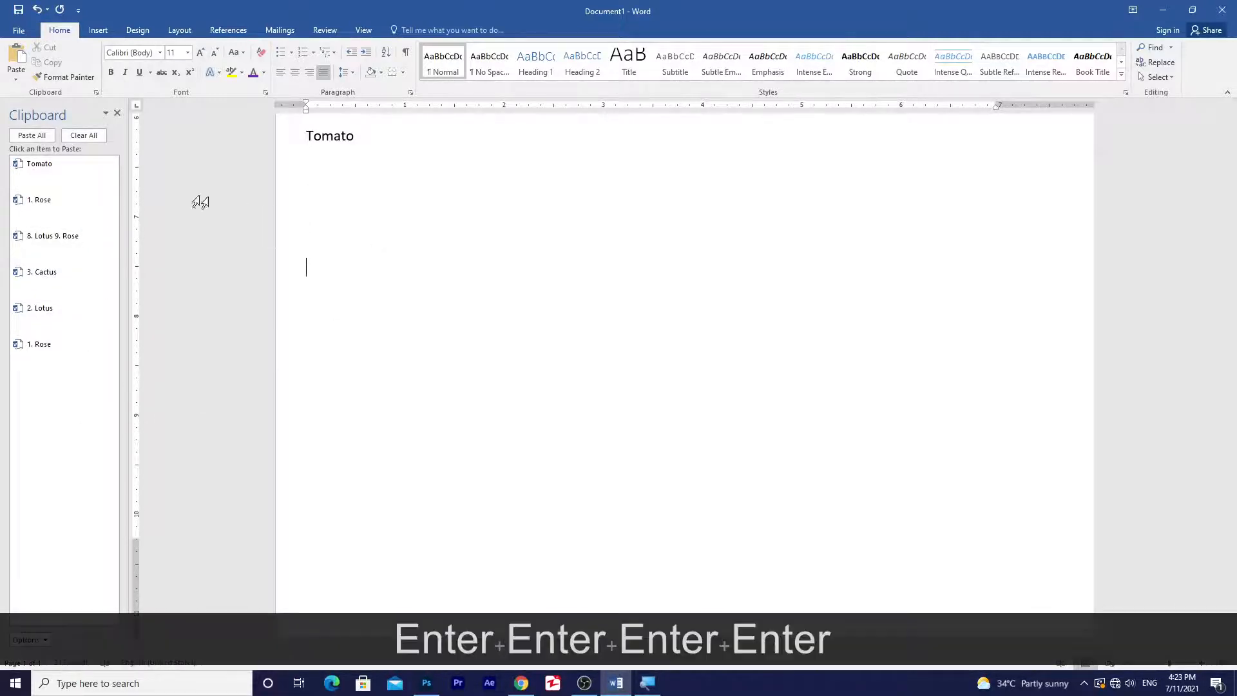
left_click(30, 137)
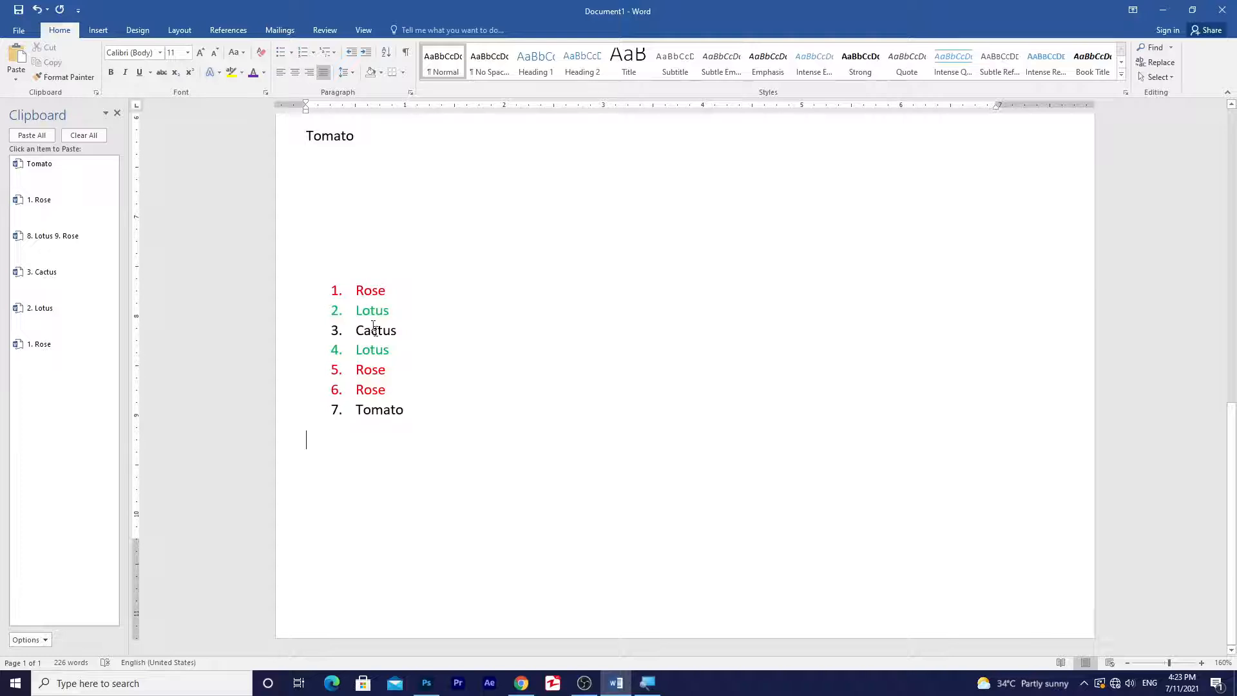
scroll(424, 428, "up", 6)
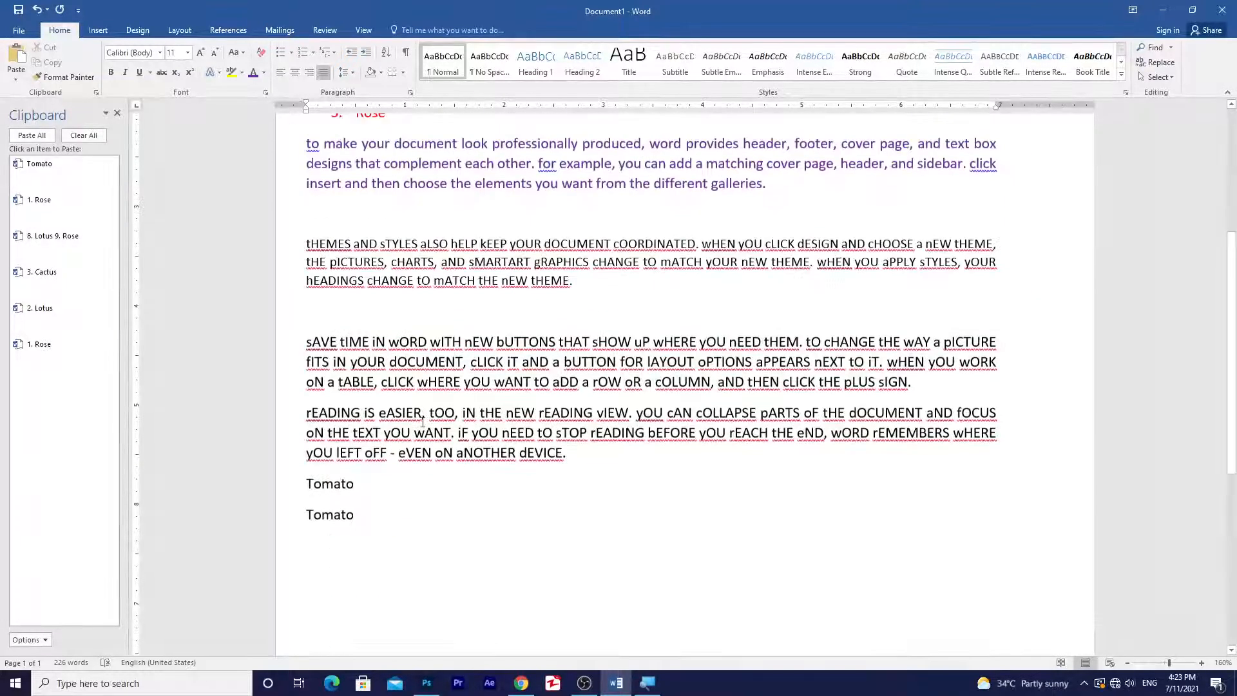
left_click(117, 115)
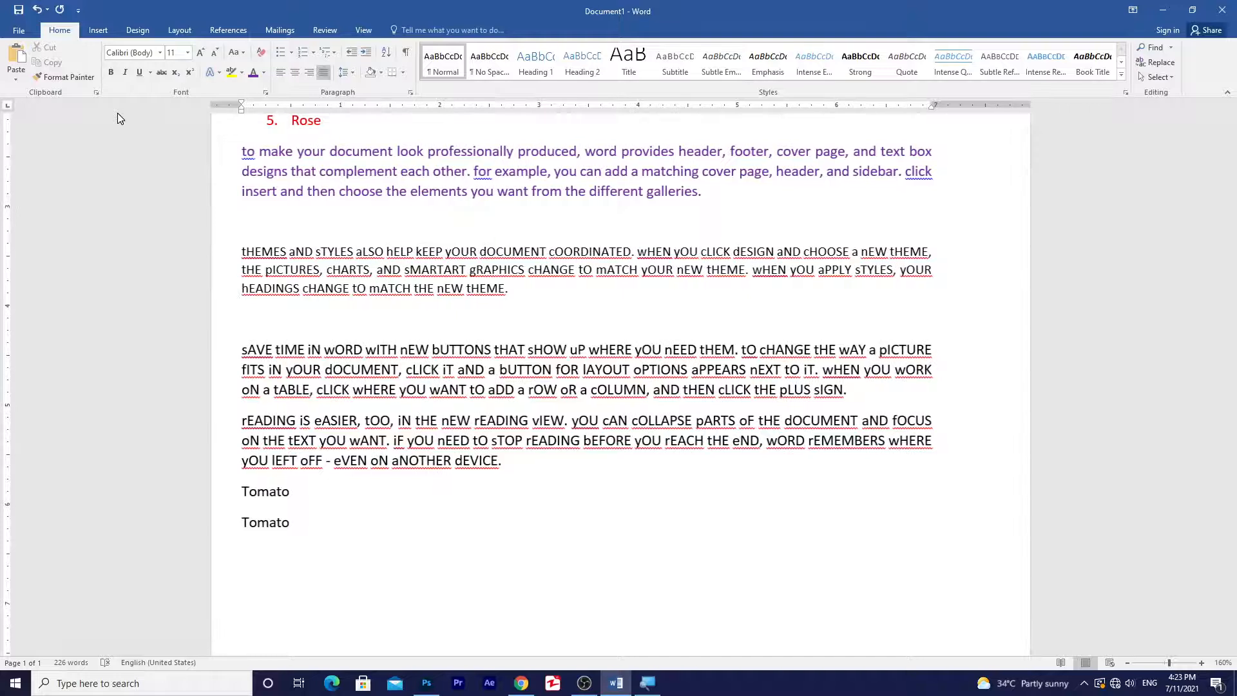
Step: Delete the first numbered list of Rose, Lotus, Cactus and Papaya together with the empty line below it
scroll(117, 113, "up", 5)
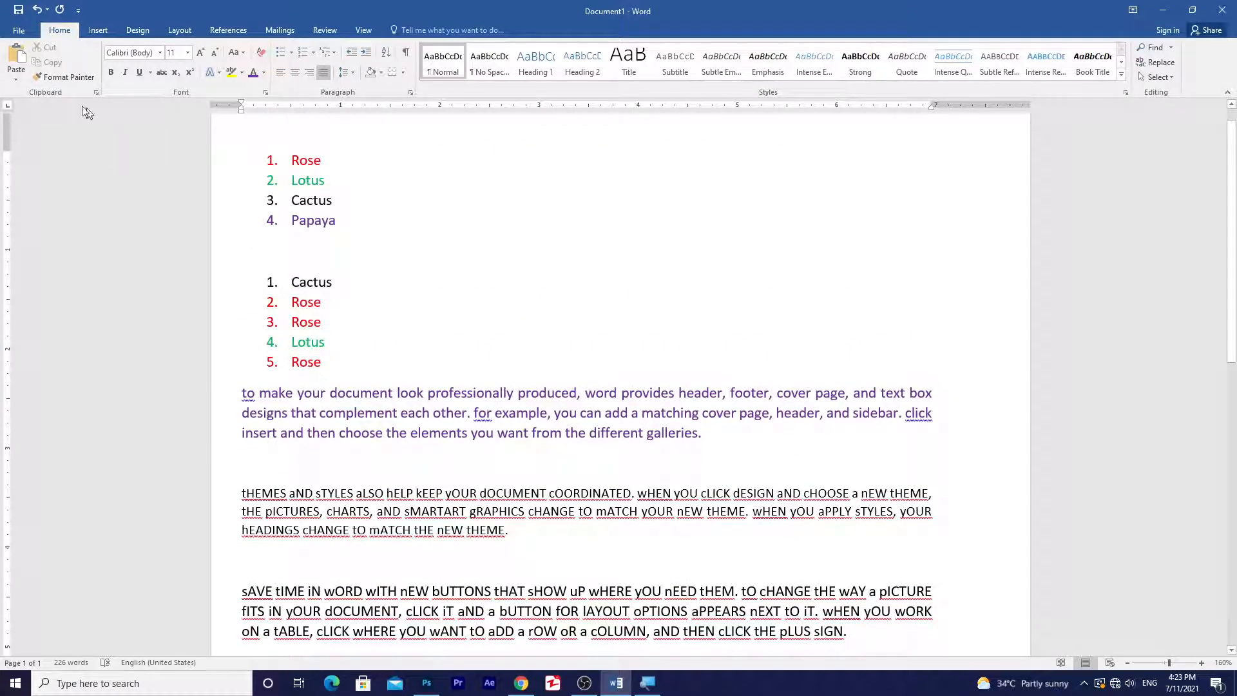
scroll(386, 338, "up", 1)
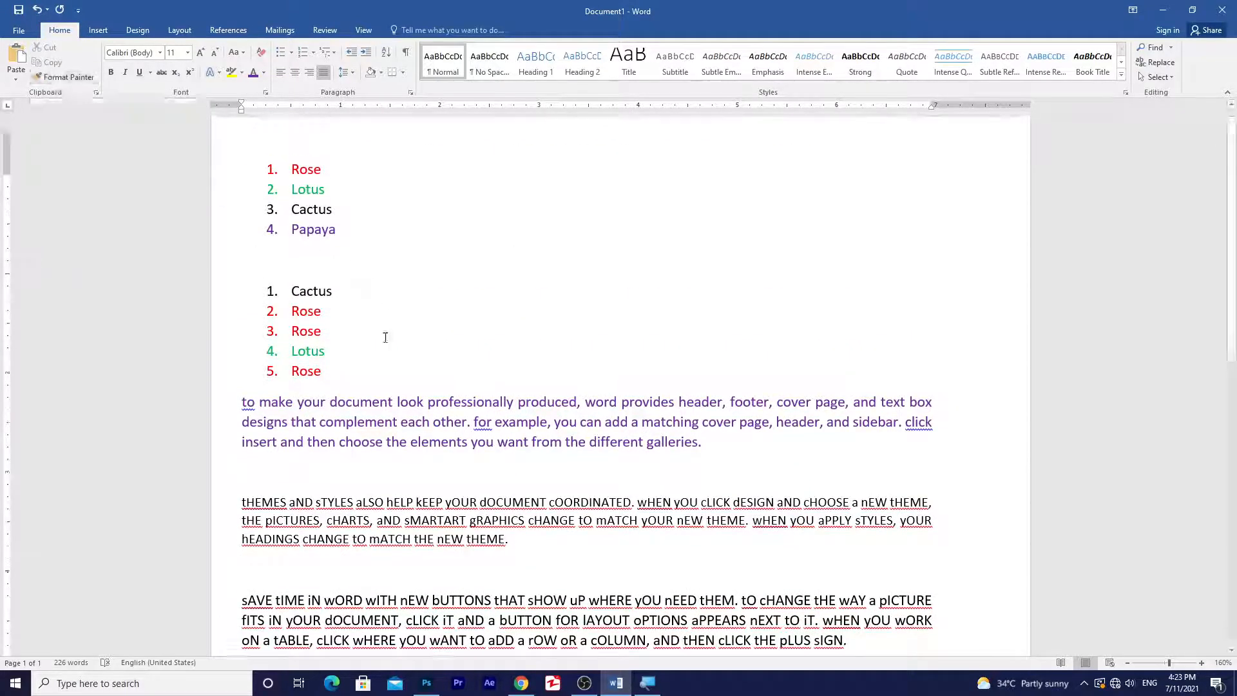
scroll(385, 337, "up", 1)
left_click_drag(333, 276, 232, 171)
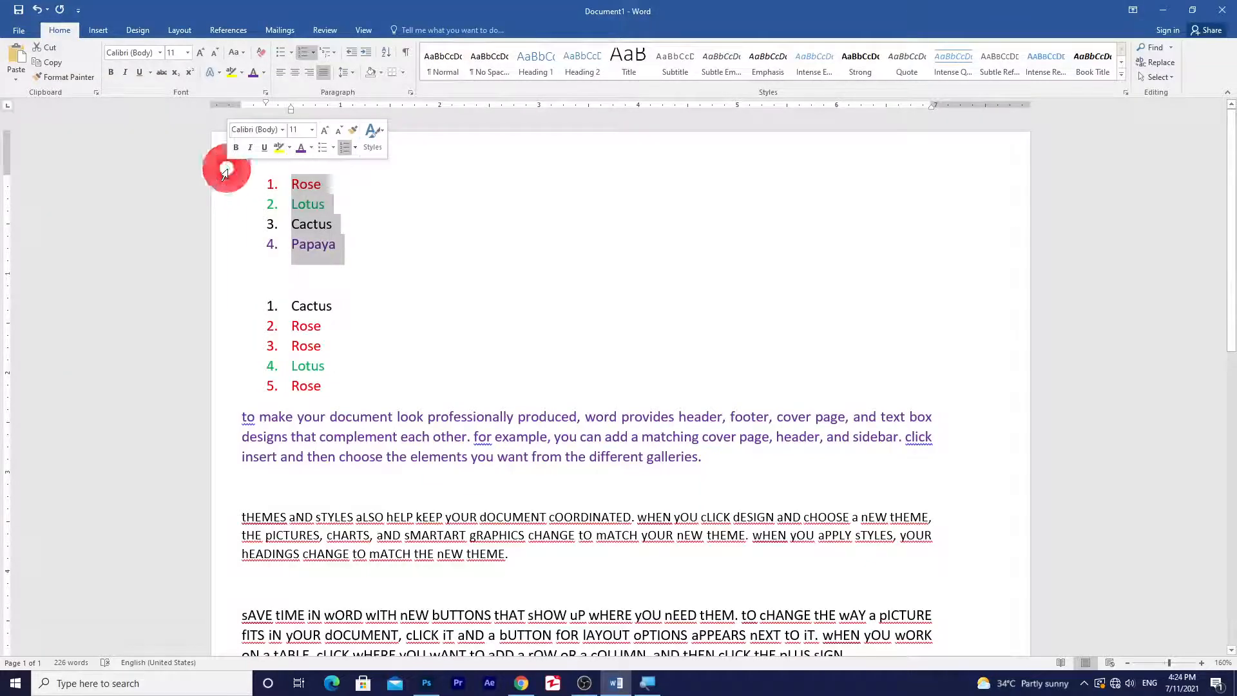
key("Delete")
key("Delete")
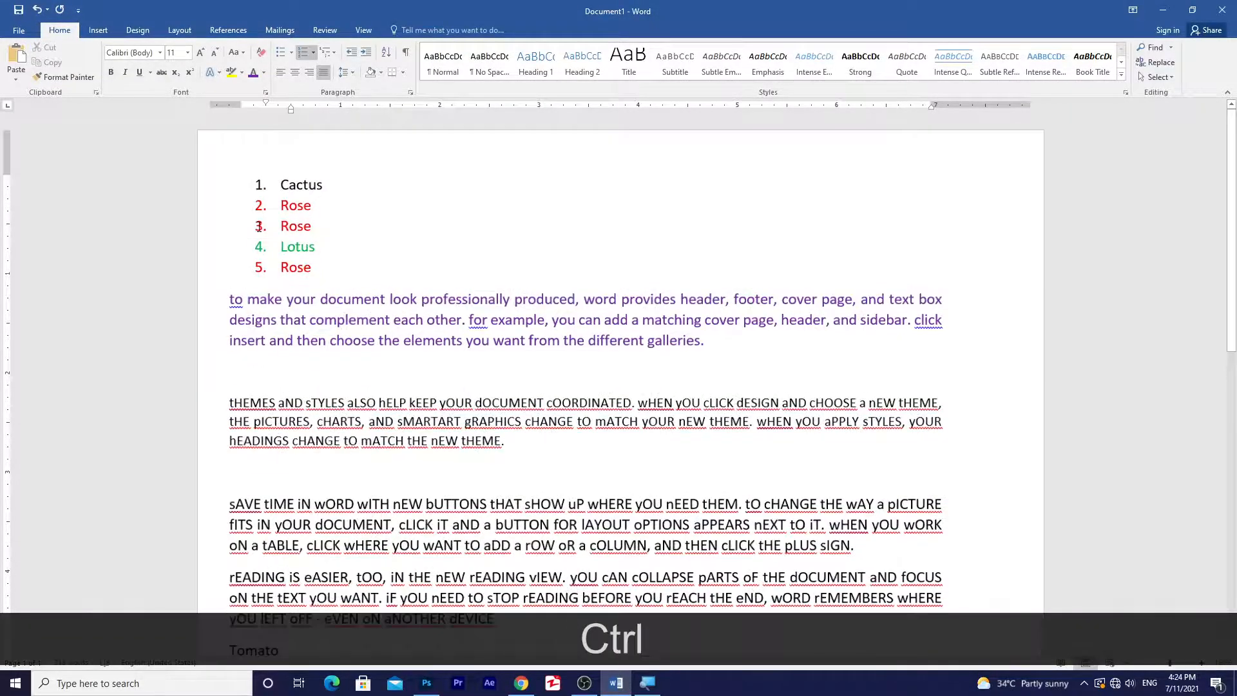
Step: Set the Cactus item to the script font first among the recently used fonts and the second item, Rose, to Abraham Rounded Demo
scroll(265, 234, "up", 2, "ctrl")
left_click_drag(265, 187, 208, 187)
left_click(161, 53)
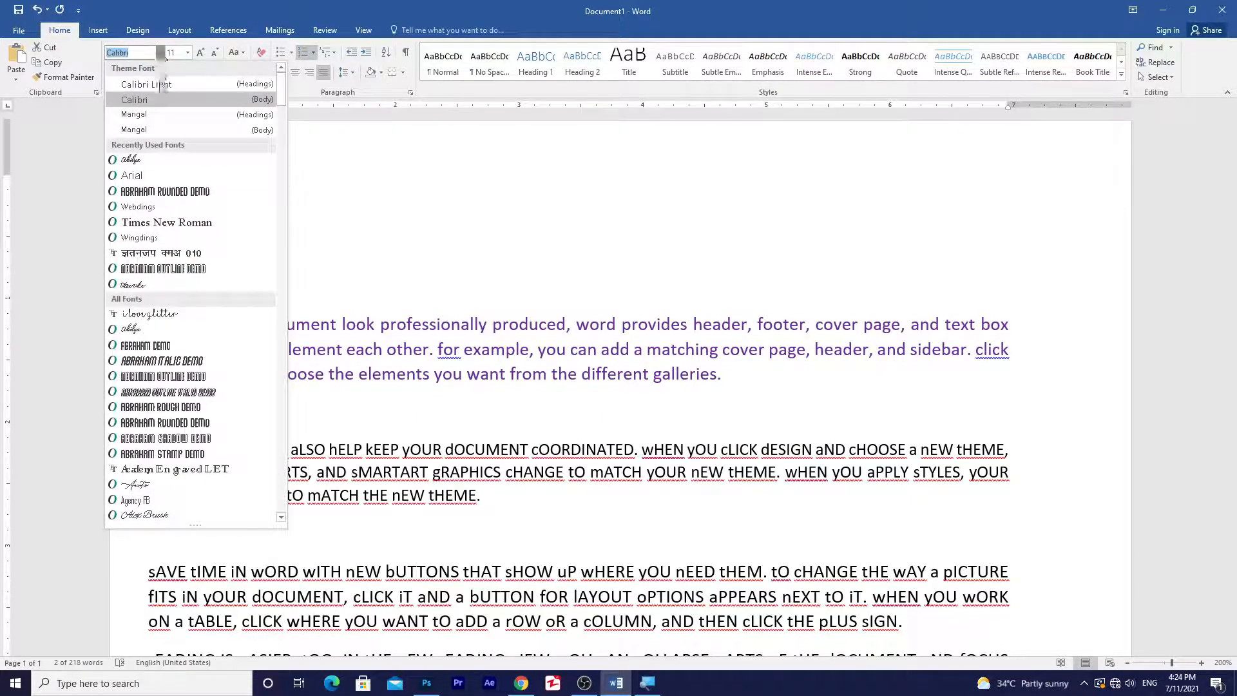
left_click(138, 161)
left_click_drag(272, 237, 210, 234)
left_click(160, 53)
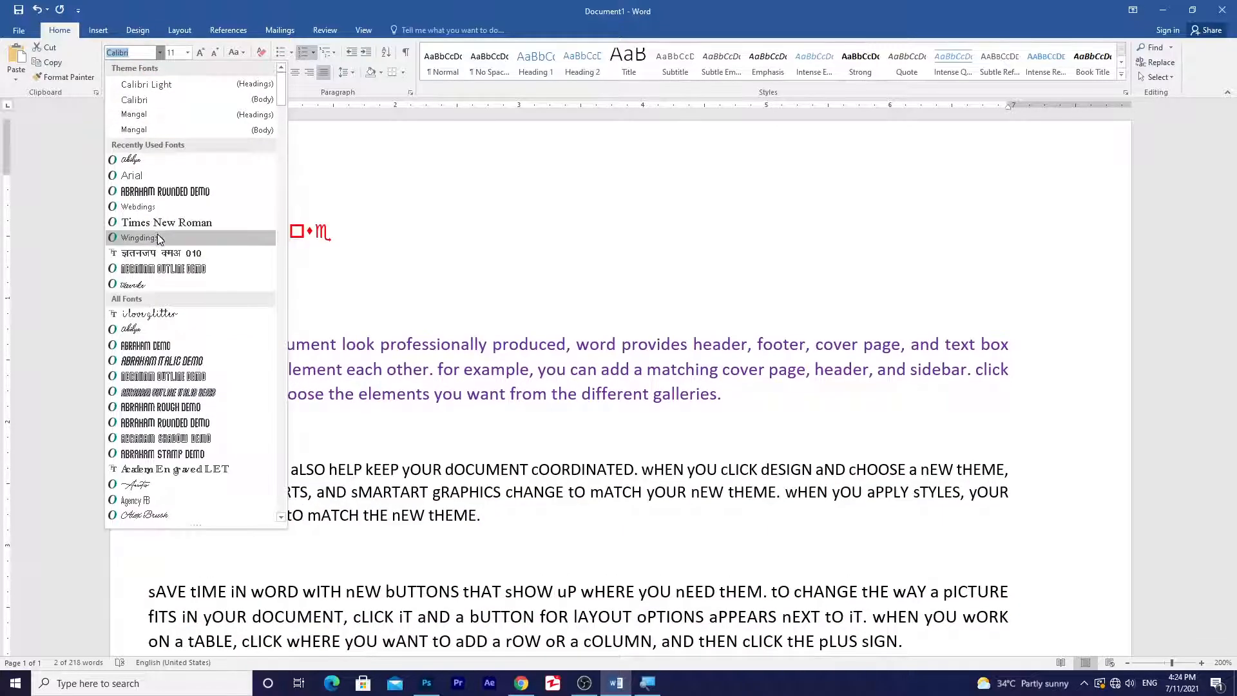
left_click(154, 192)
left_click(263, 281)
Step: Change the font of the third list item, Rose, to Angelynn
left_click_drag(210, 258, 210, 258)
left_click(161, 53)
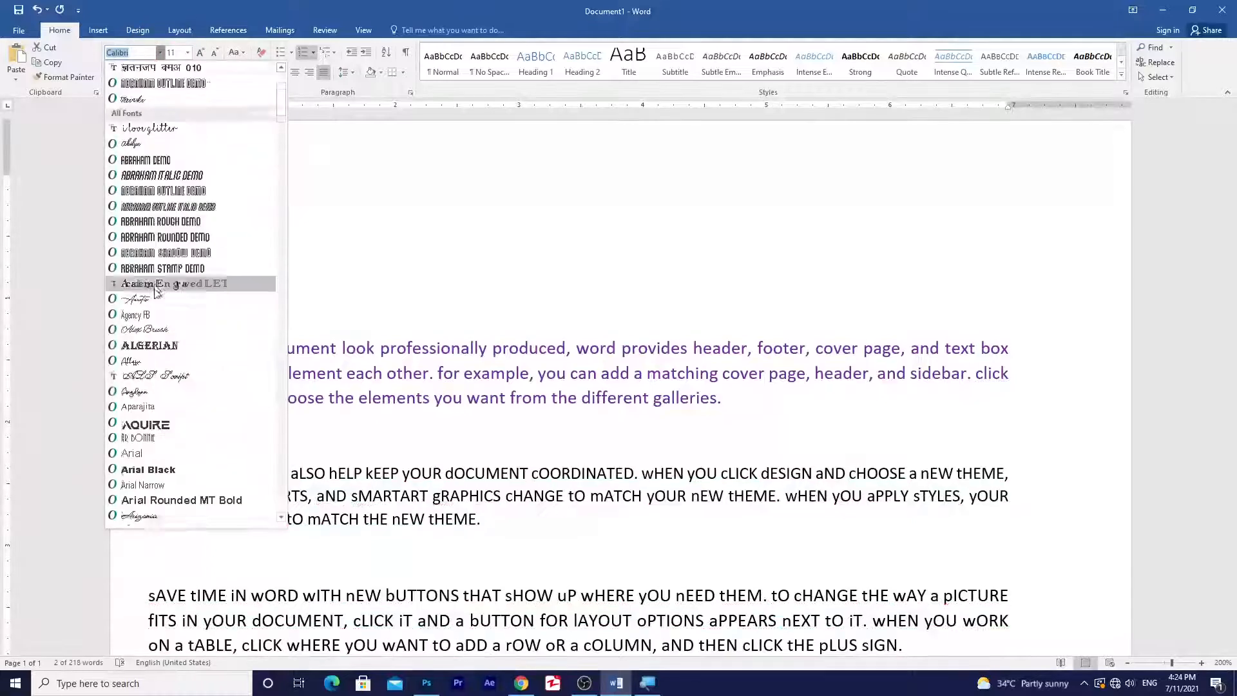
scroll(156, 315, "down", 1)
left_click(145, 345)
left_click(265, 270)
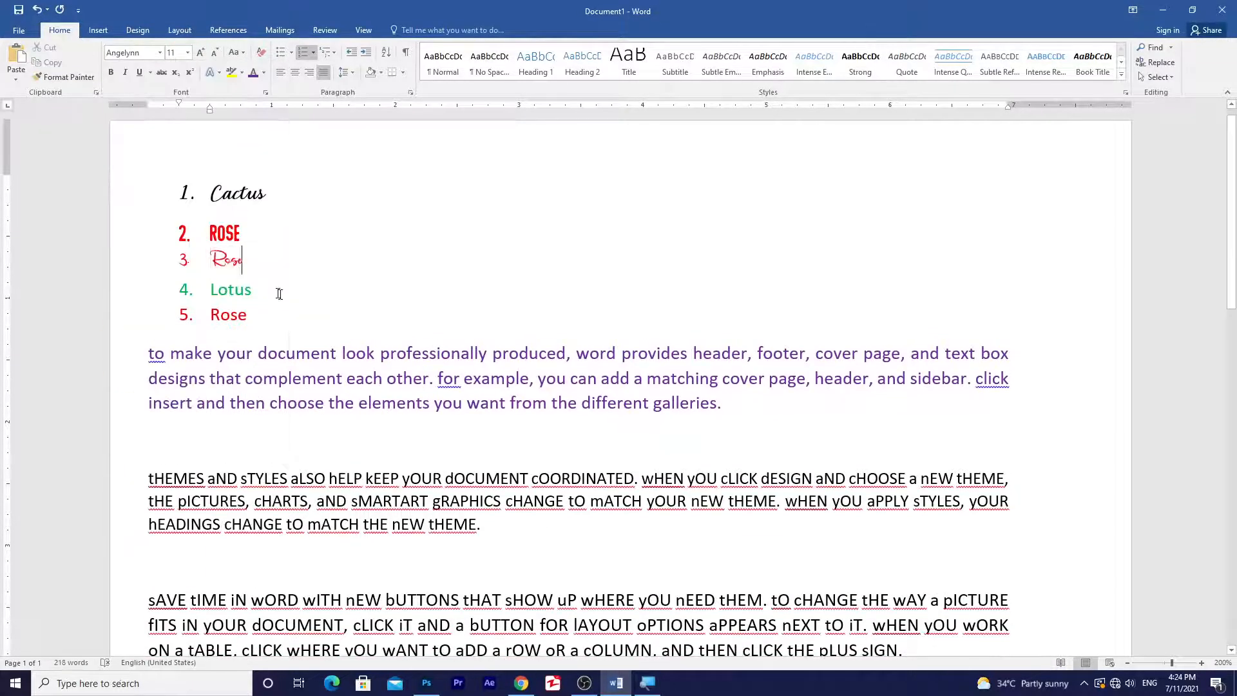
Step: Change the font of the fourth list item, Lotus, to Avengeance Heroic Avenger
left_click_drag(279, 294, 210, 289)
left_click(161, 54)
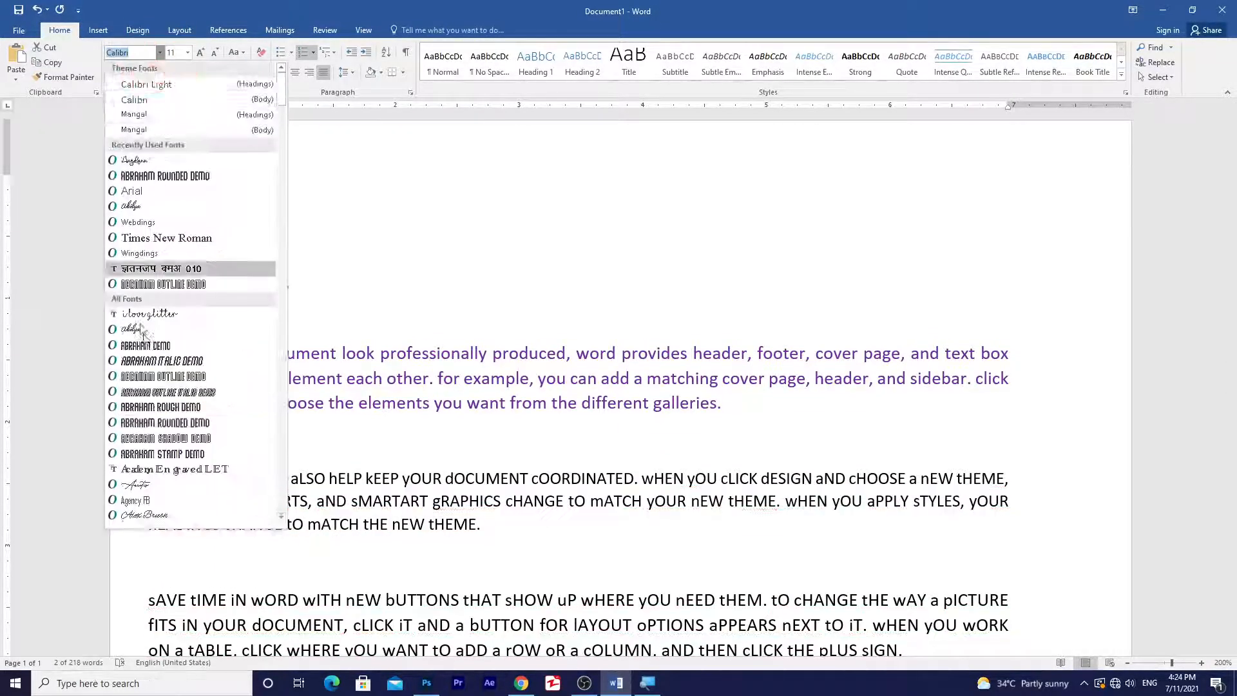
scroll(150, 167, "down", 5)
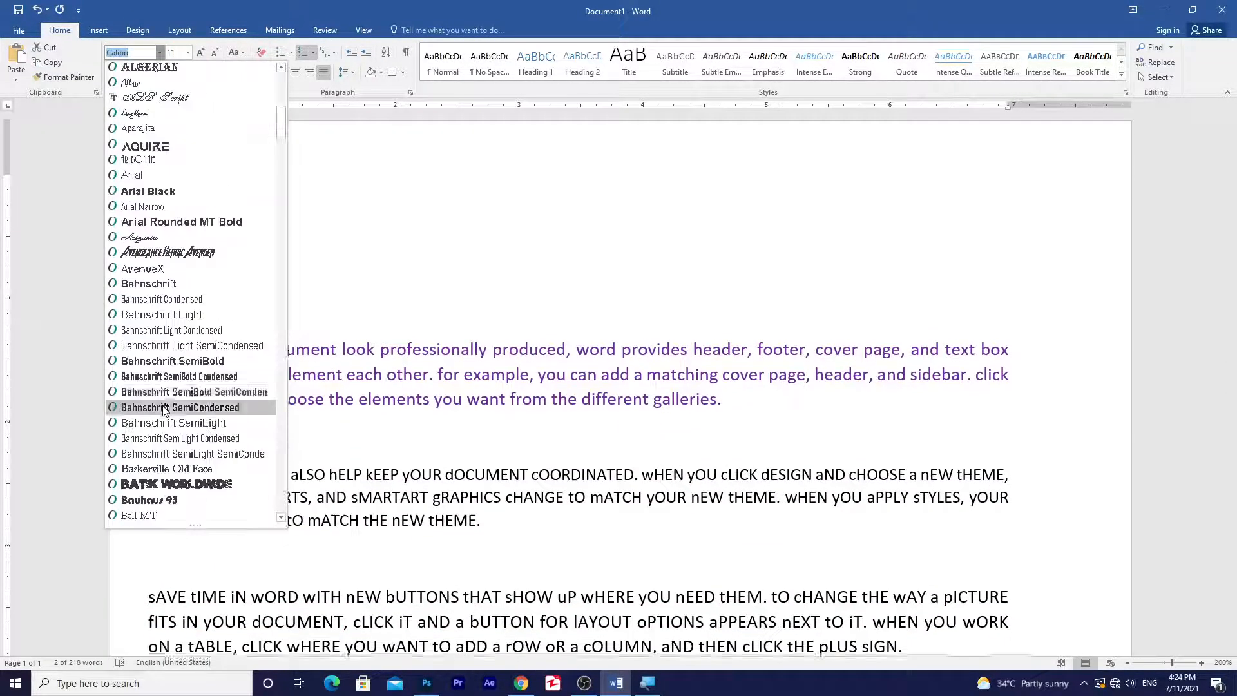
left_click(164, 250)
left_click(321, 245)
Step: Change the font of the fifth list item, Rose, to Avengeance Heroic Avenger
left_click_drag(270, 318, 210, 317)
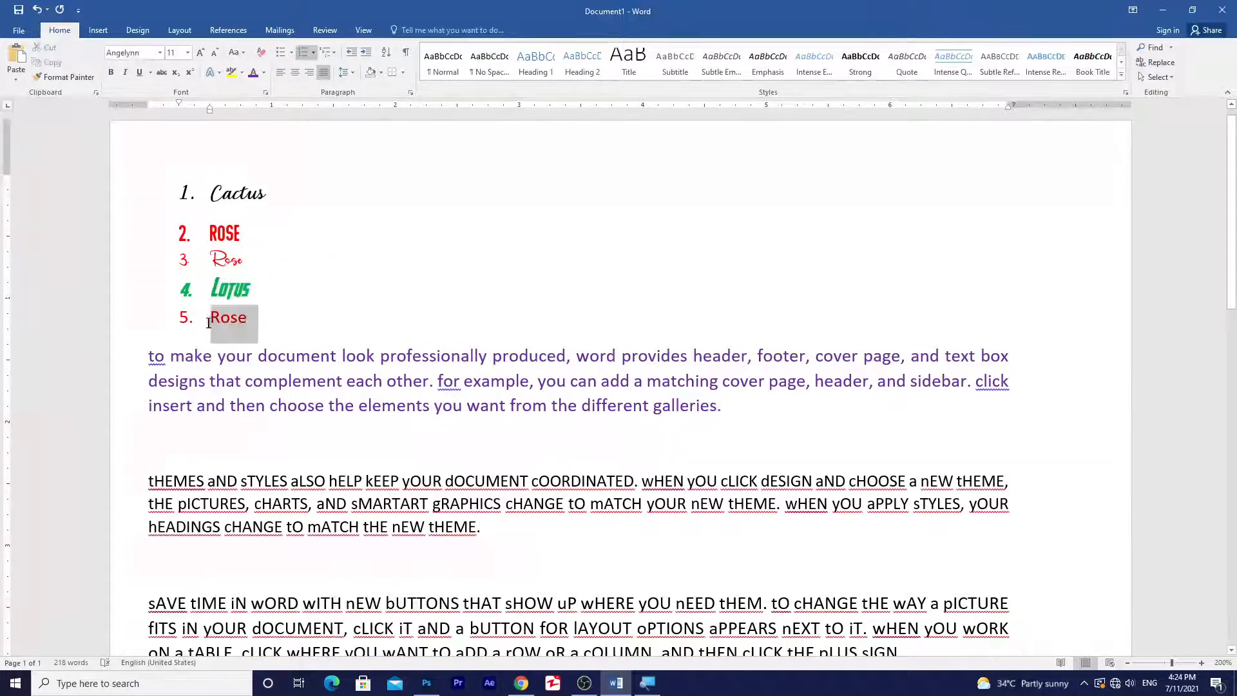
left_click(158, 53)
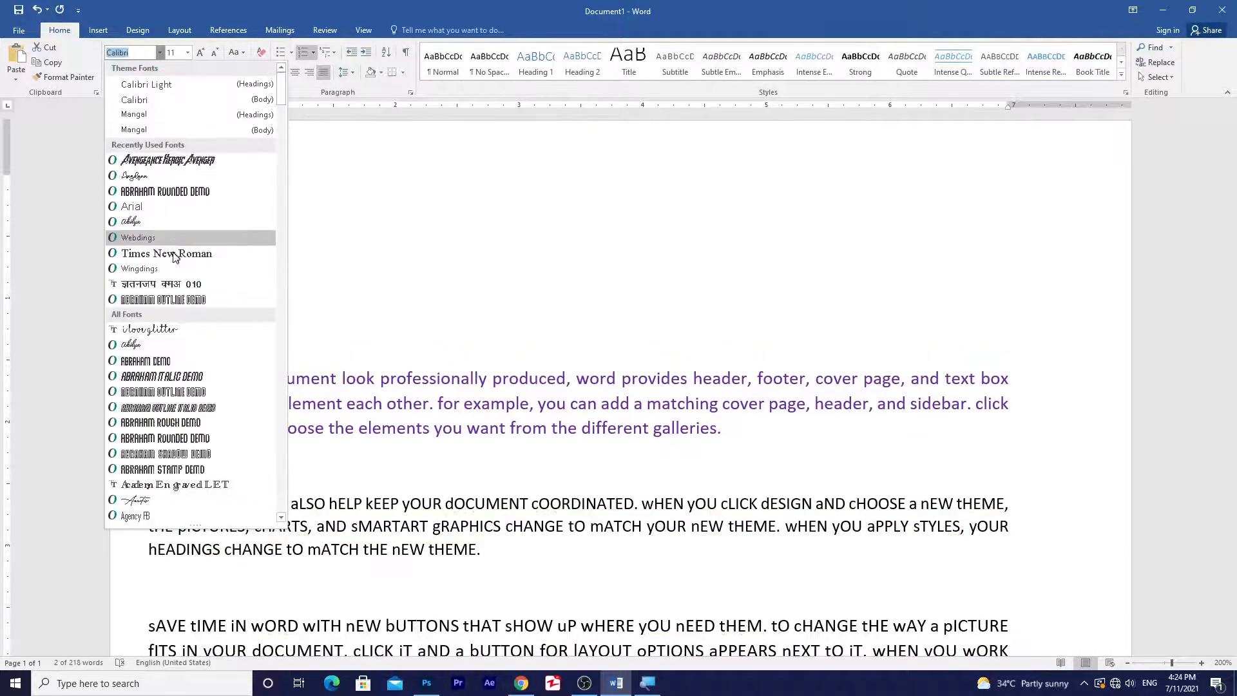
scroll(182, 446, "down", 5)
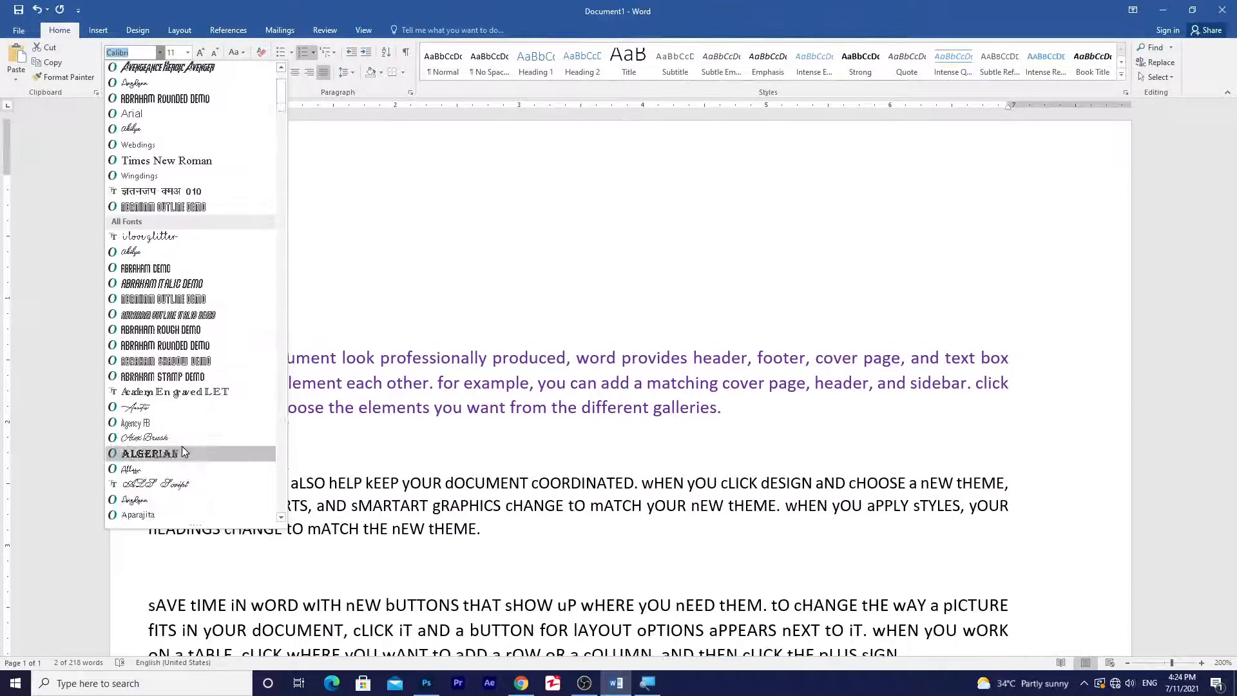
left_click(167, 503)
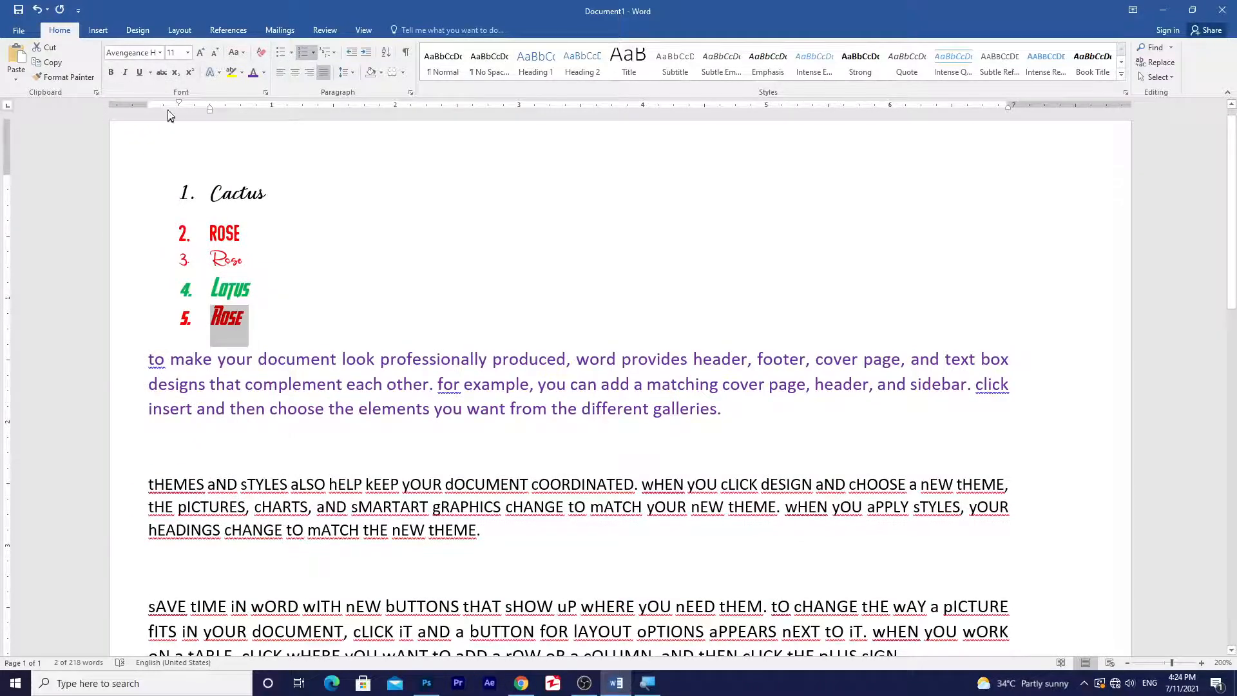
Step: Change the font of the fifth list item, Rose, to AvenueX
left_click(160, 52)
scroll(166, 412, "down", 5)
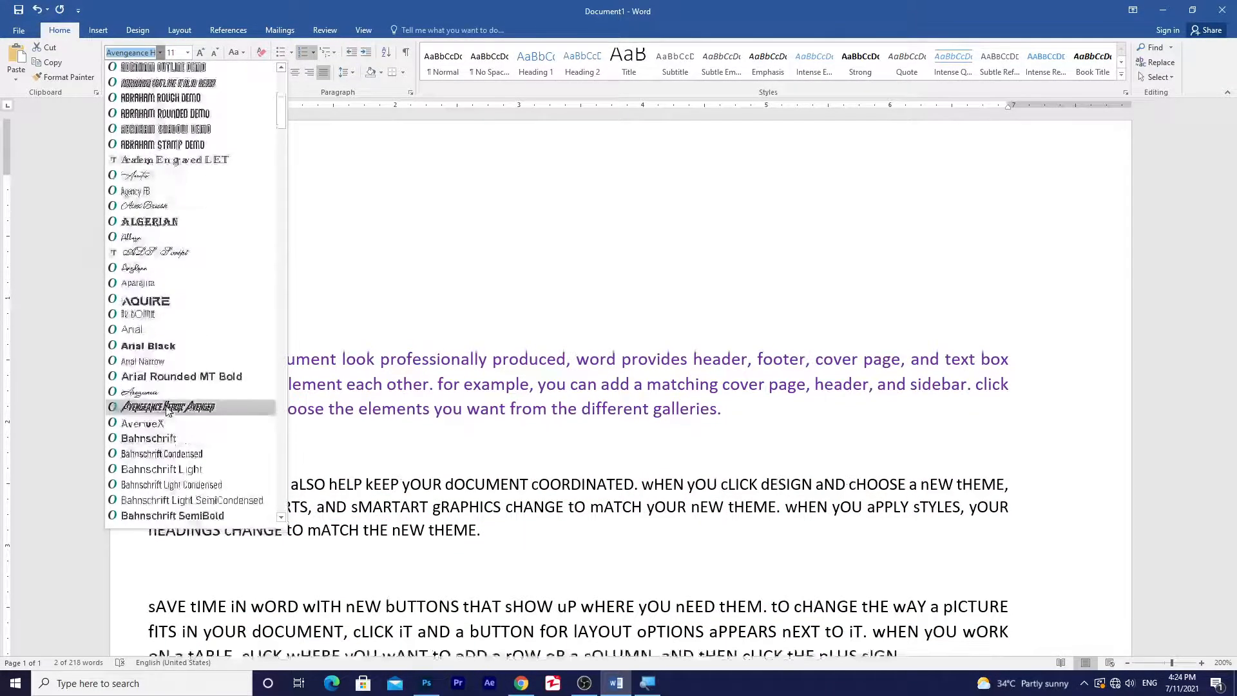
left_click(166, 411)
left_click(260, 296)
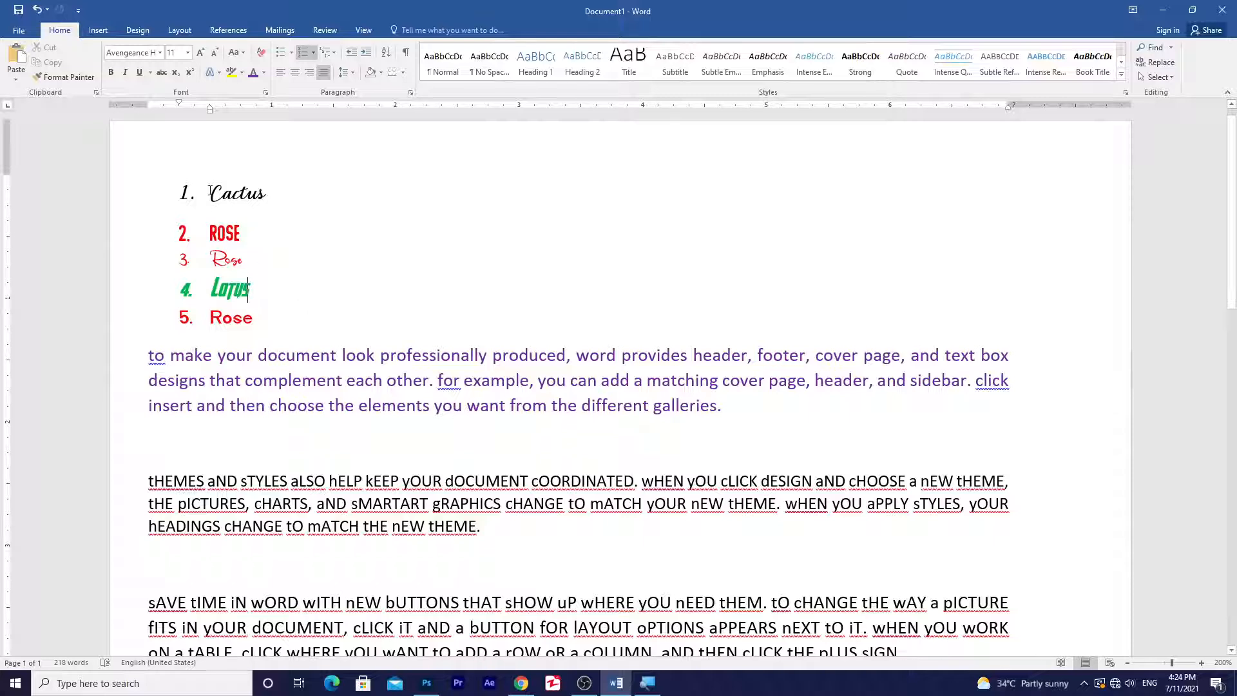
Step: Enlarge the first list item, Cactus, to font size 14
scroll(169, 205, "up", 3, "ctrl")
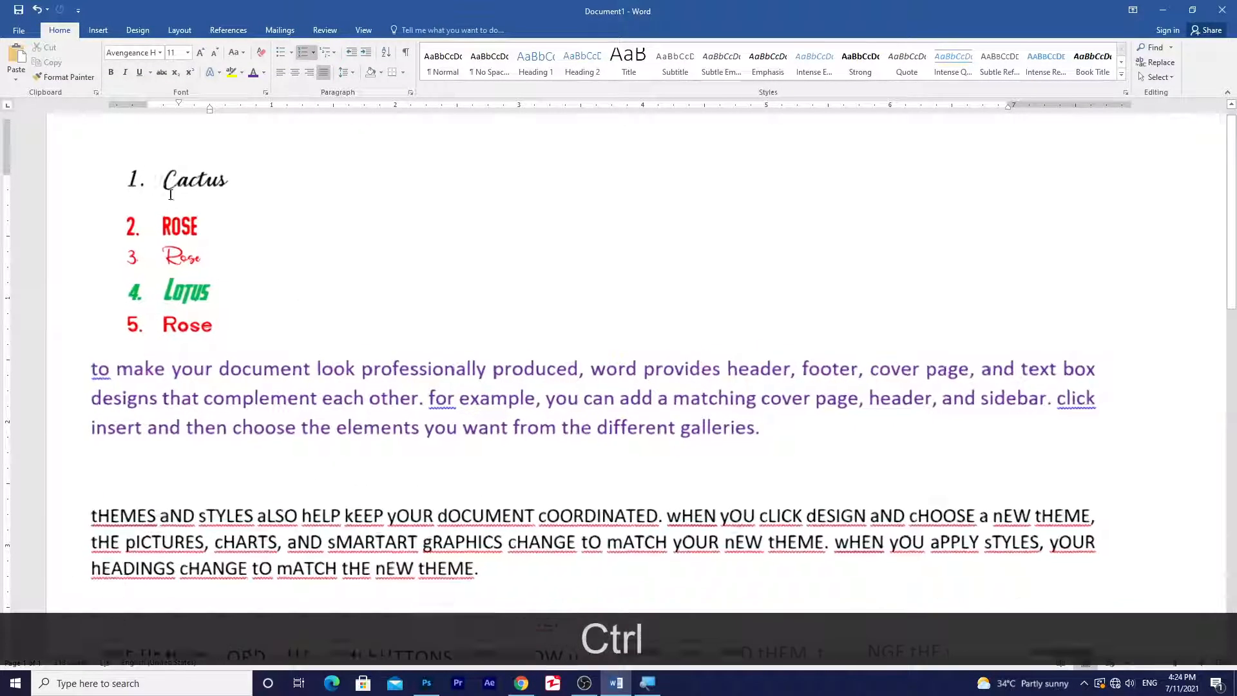
left_click_drag(269, 167, 187, 166)
left_click(200, 52)
left_click(200, 52)
Step: Enlarge the second list item, Rose, to font size 16
left_click_drag(235, 243, 186, 238)
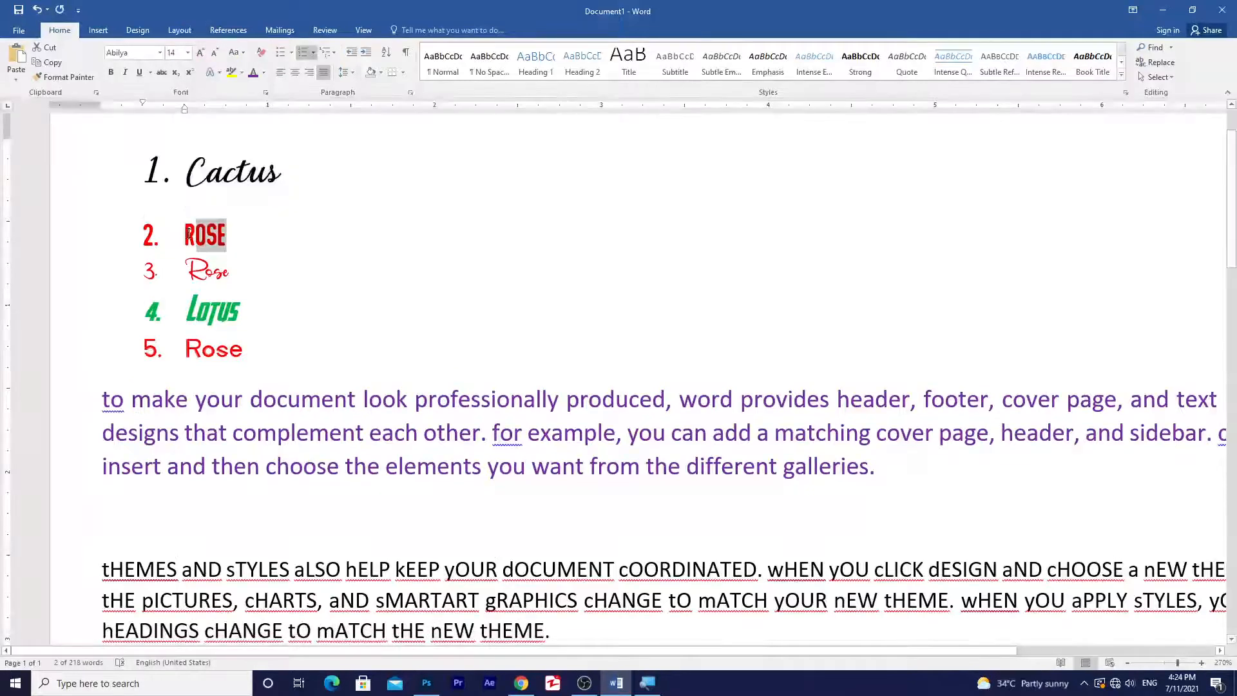
left_click(200, 52)
left_click(200, 52)
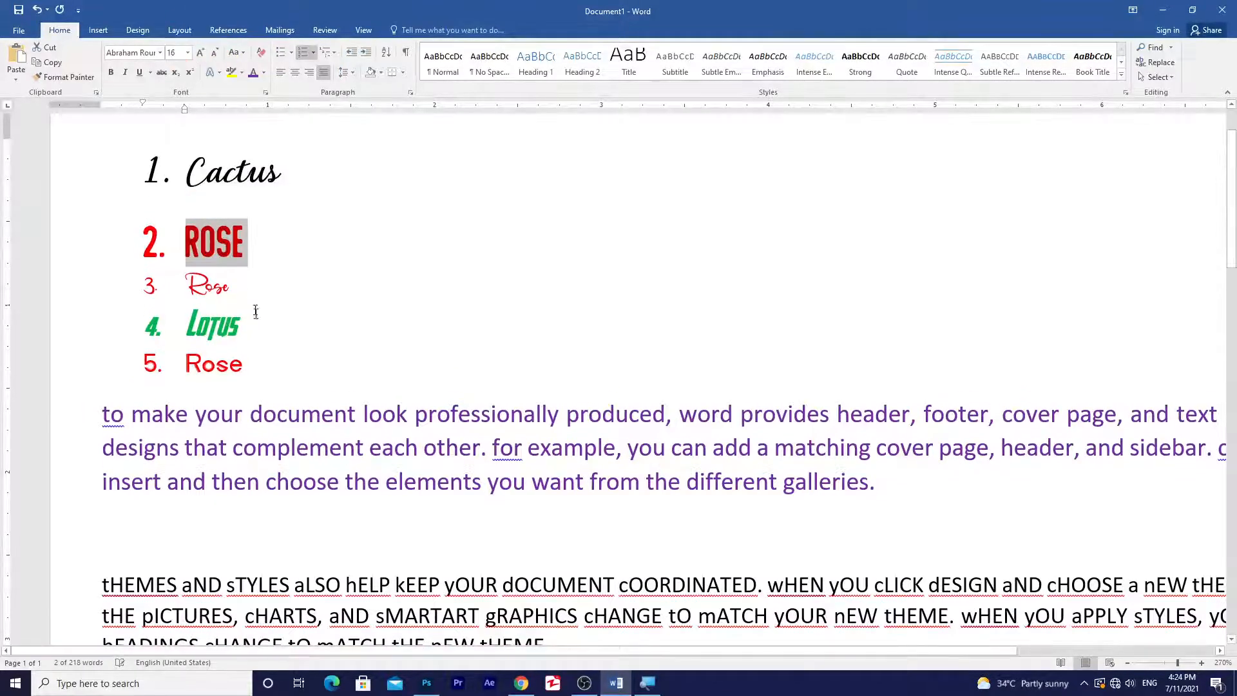
Step: Colour the text of the third list item, Rose, with the standard Light Blue
left_click_drag(248, 299, 185, 287)
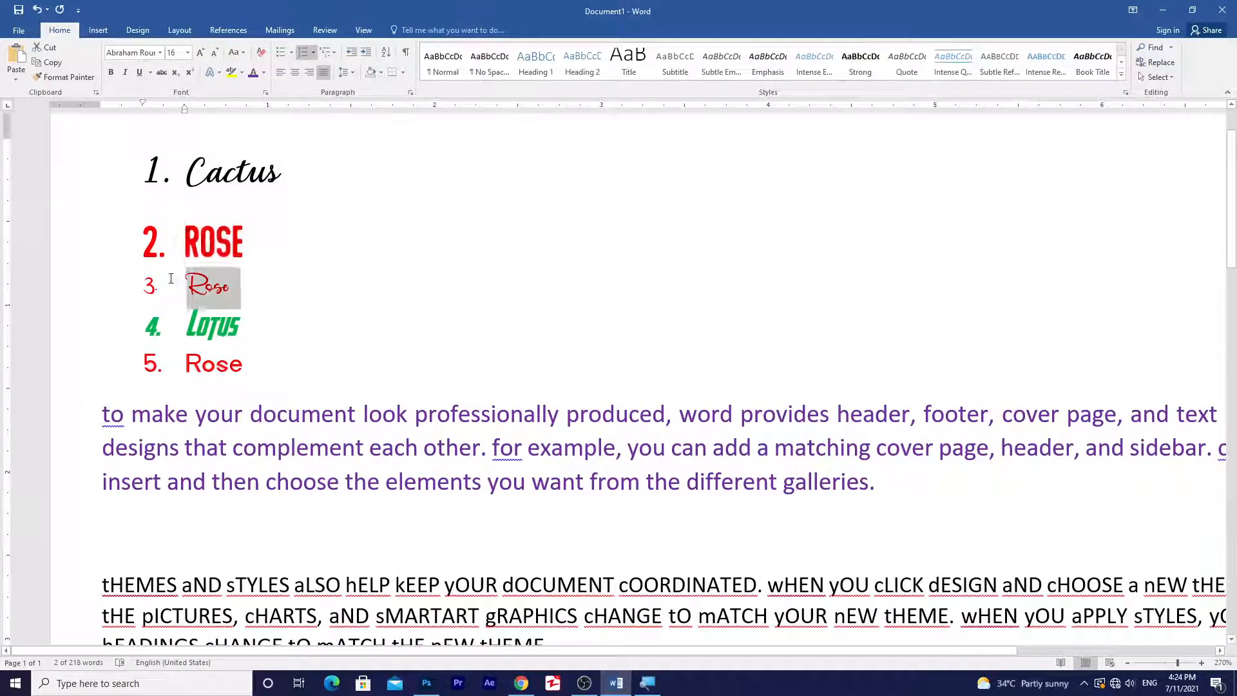
left_click(264, 72)
left_click(318, 189)
left_click(330, 276)
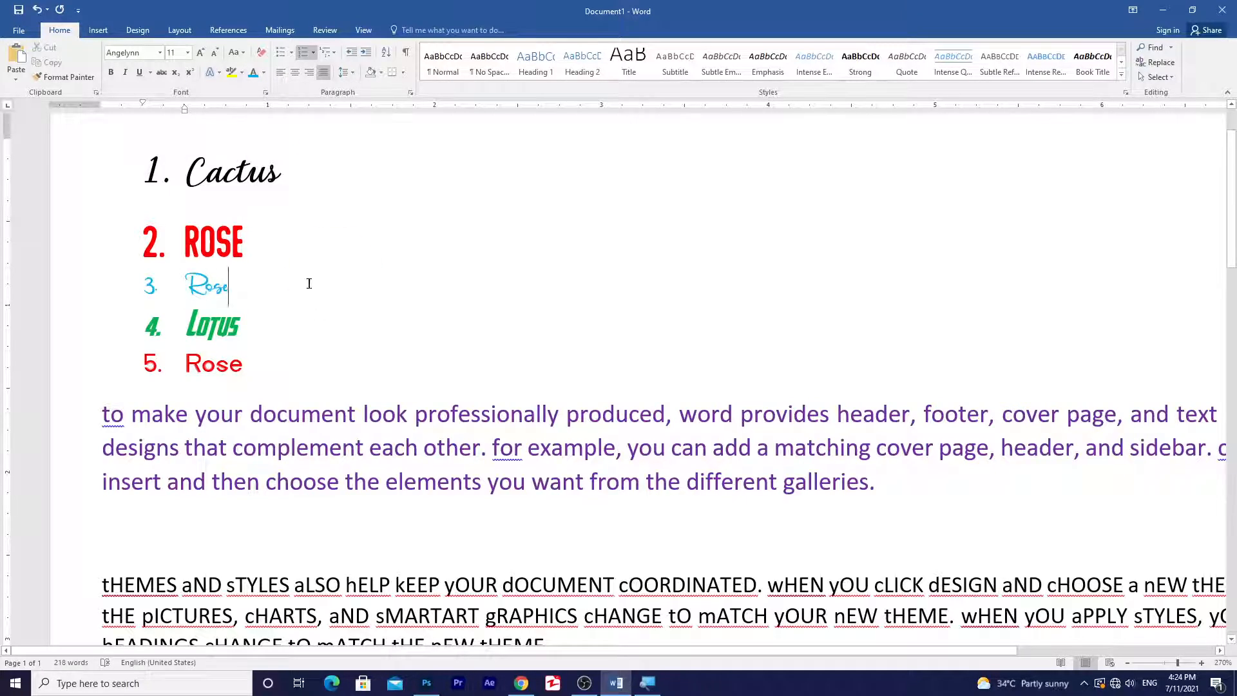
scroll(733, 359, "down", 3)
scroll(733, 358, "up", 1)
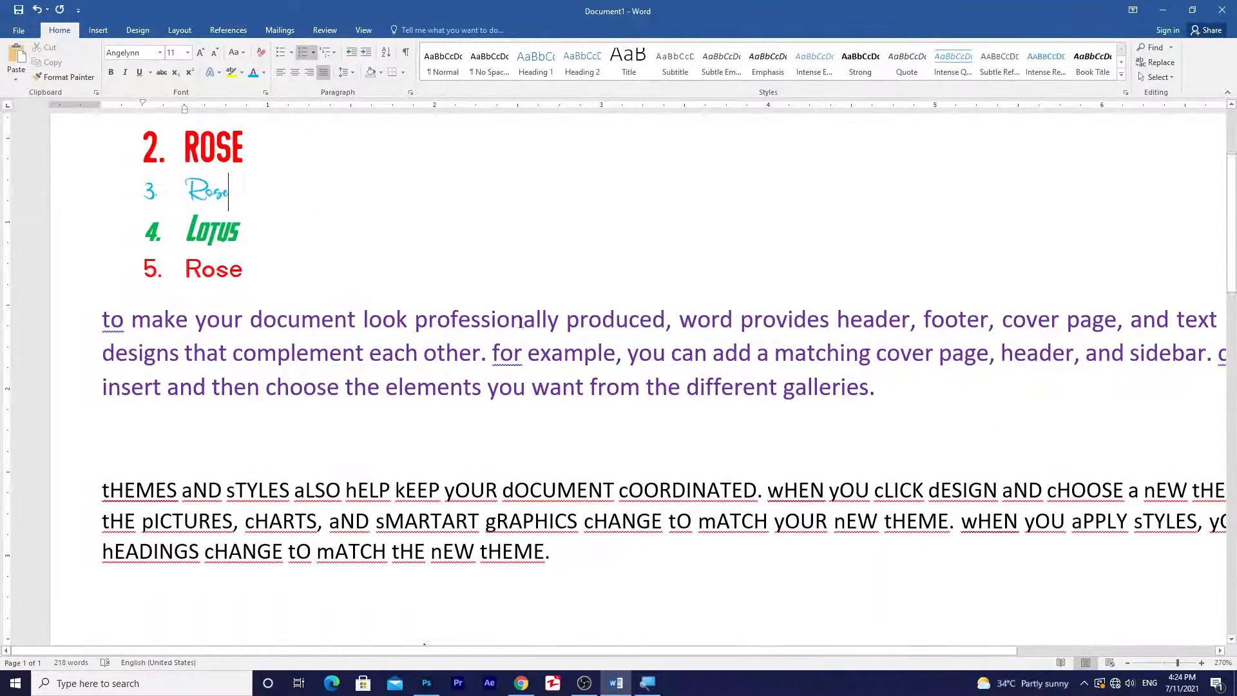
left_click_drag(880, 407, 107, 333)
left_click(61, 29)
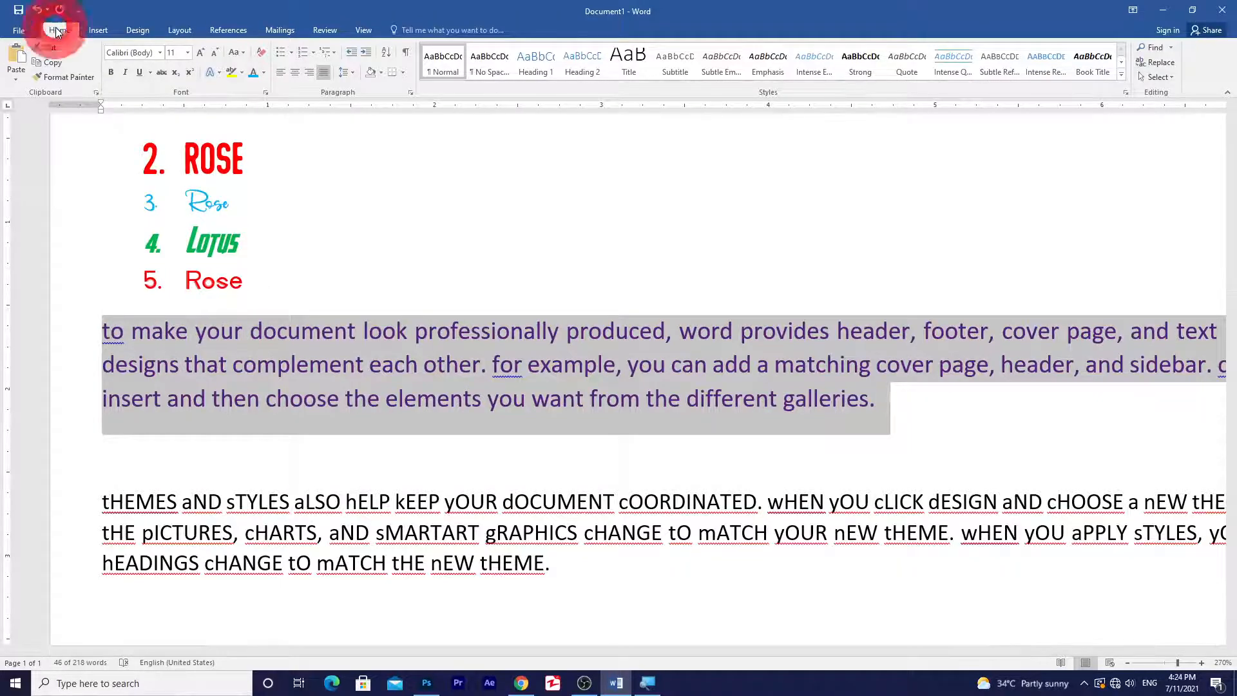
left_click(264, 76)
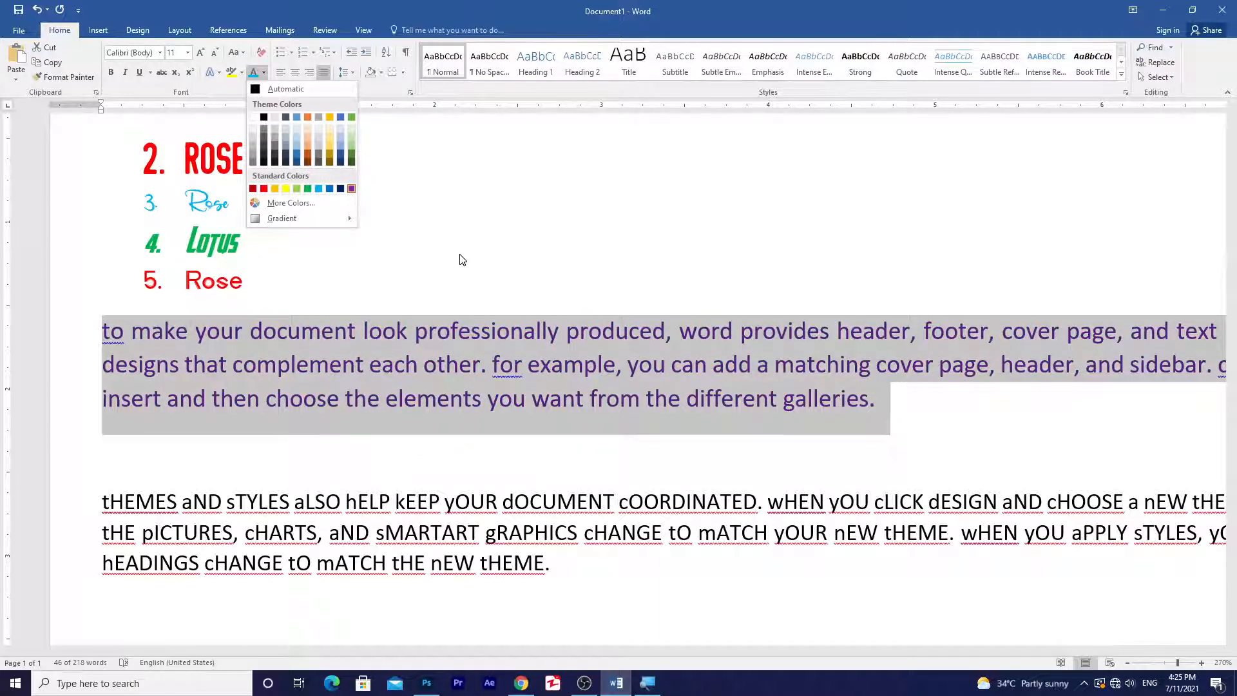
left_click(629, 307)
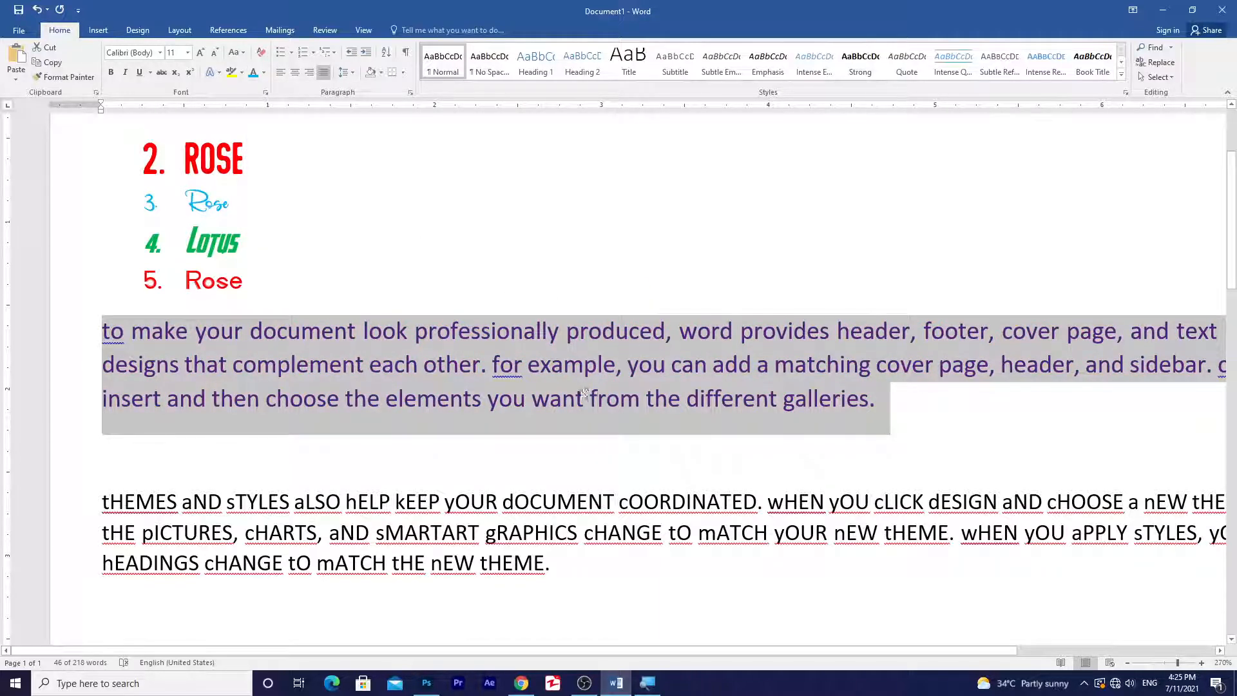
left_click(583, 368)
Step: Colour the paragraph starting with "Themes and styles also help" in standard Red
scroll(545, 529, "down", 1)
left_click_drag(560, 491, 132, 425)
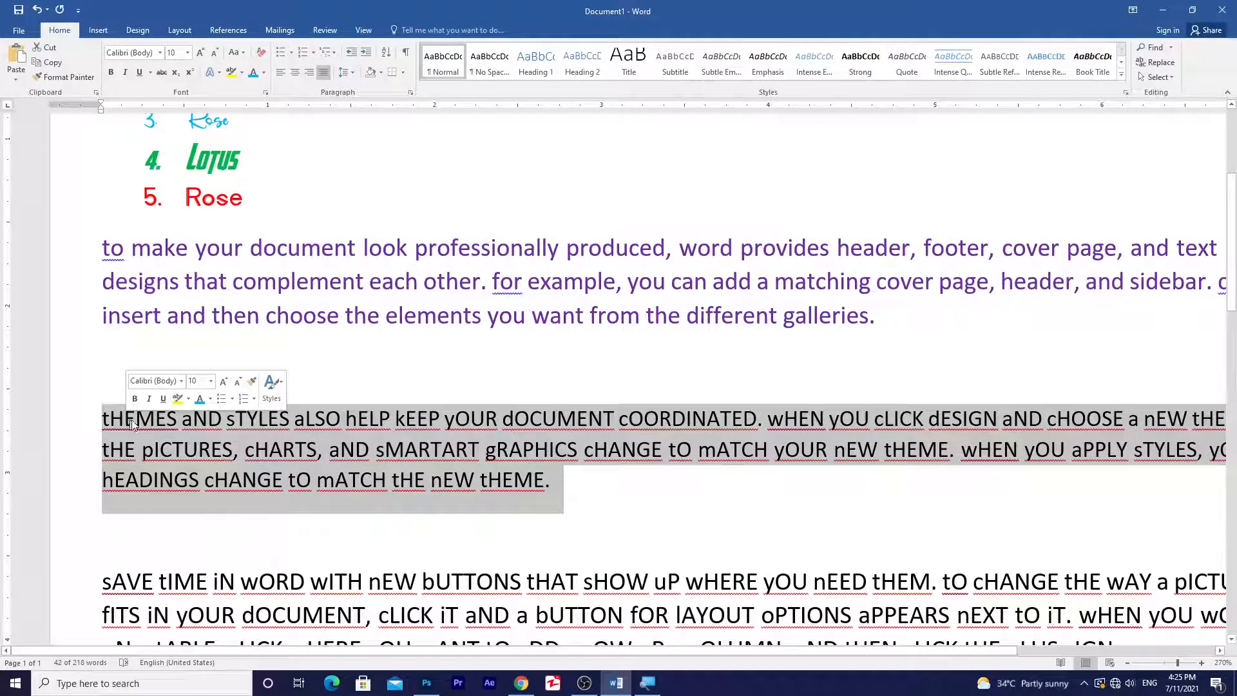
left_click(213, 399)
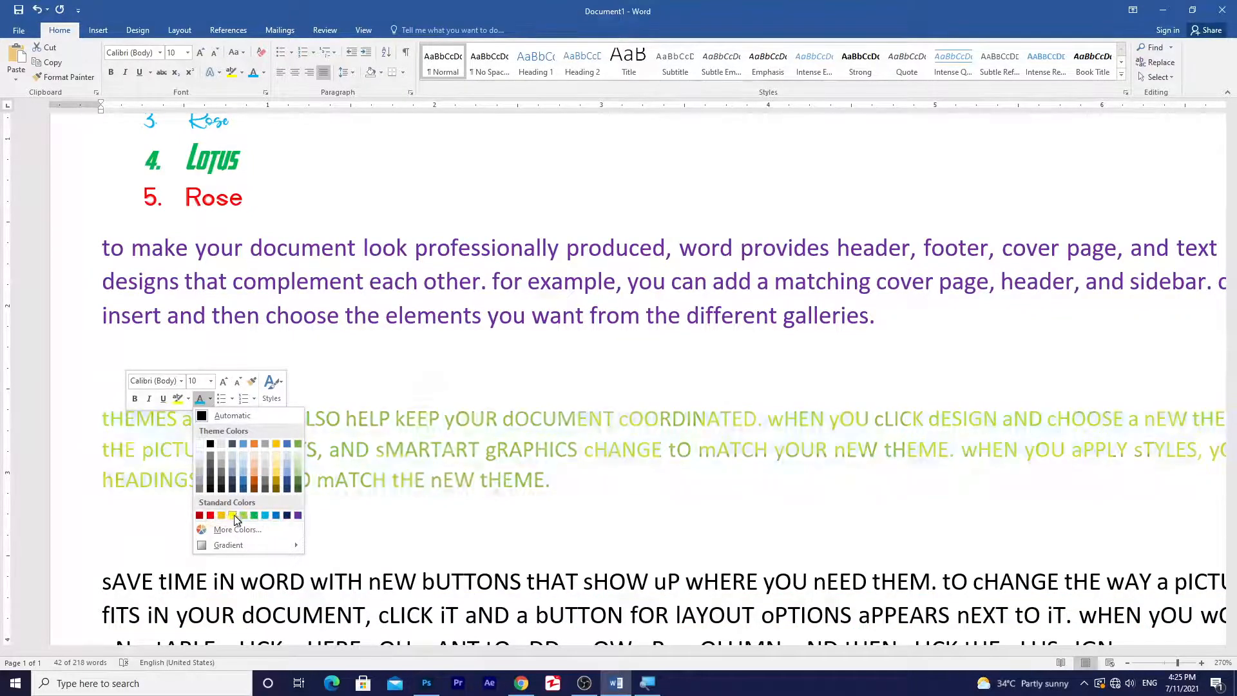
left_click(211, 516)
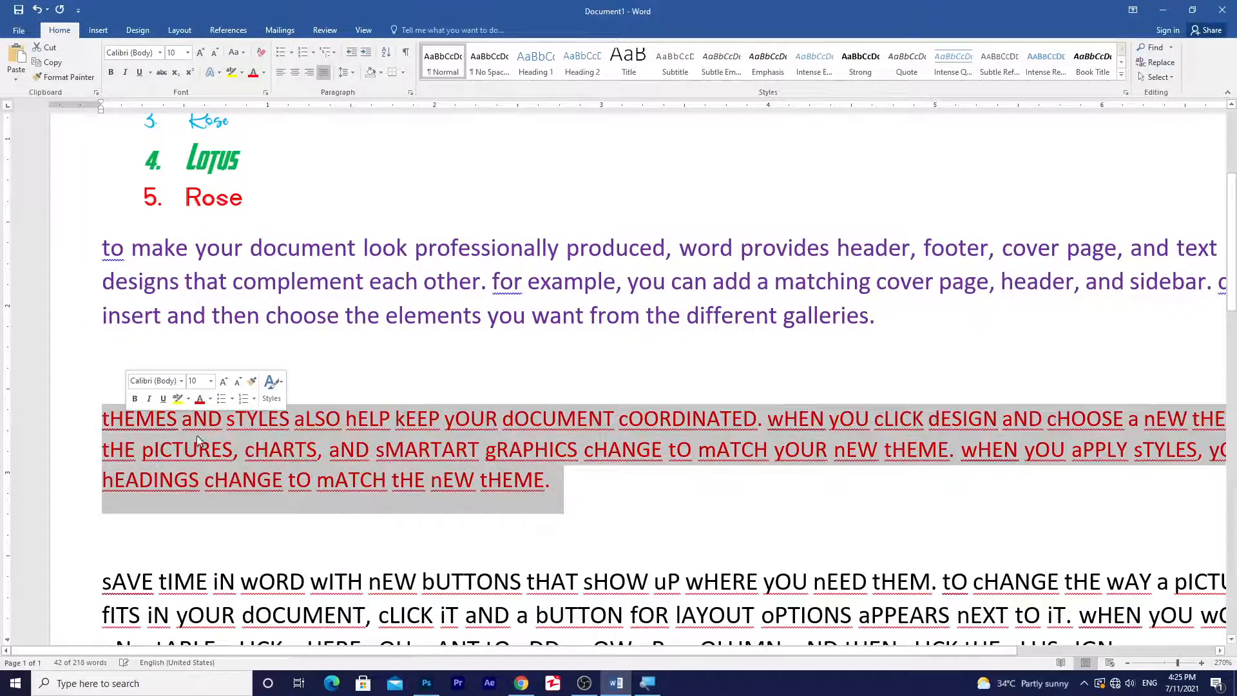
Step: Change the font of the "Themes and styles" paragraph to Aquire
left_click(181, 381)
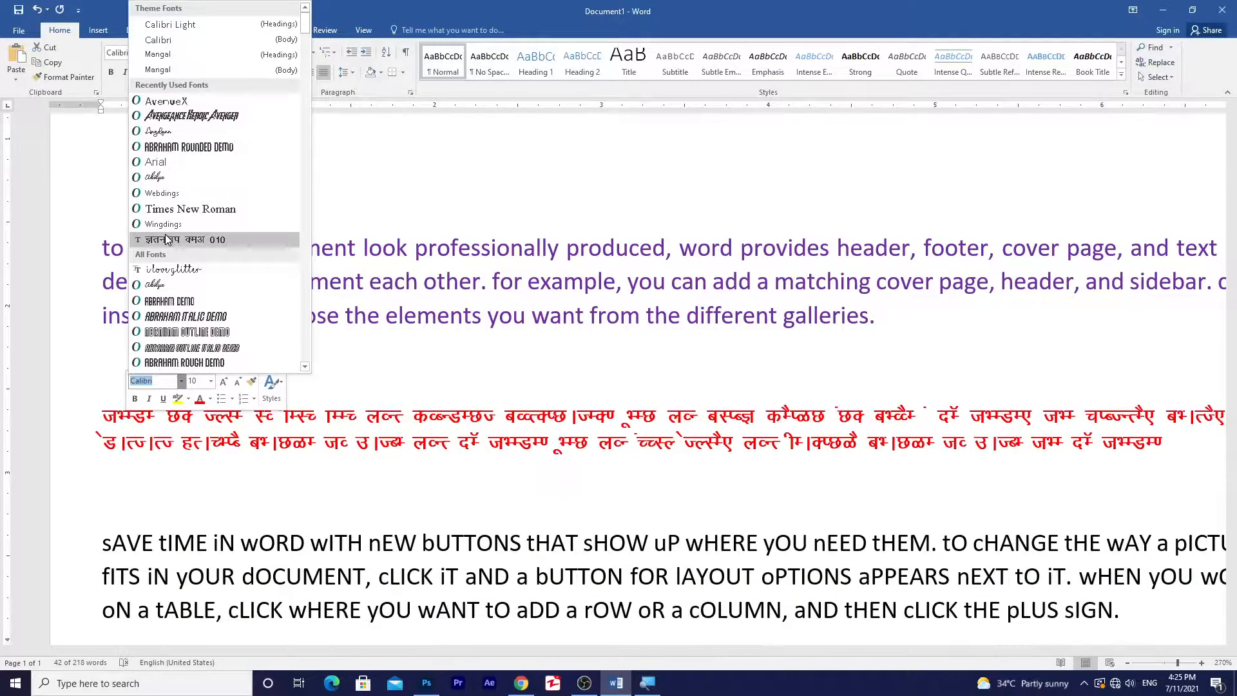
scroll(168, 309, "down", 5)
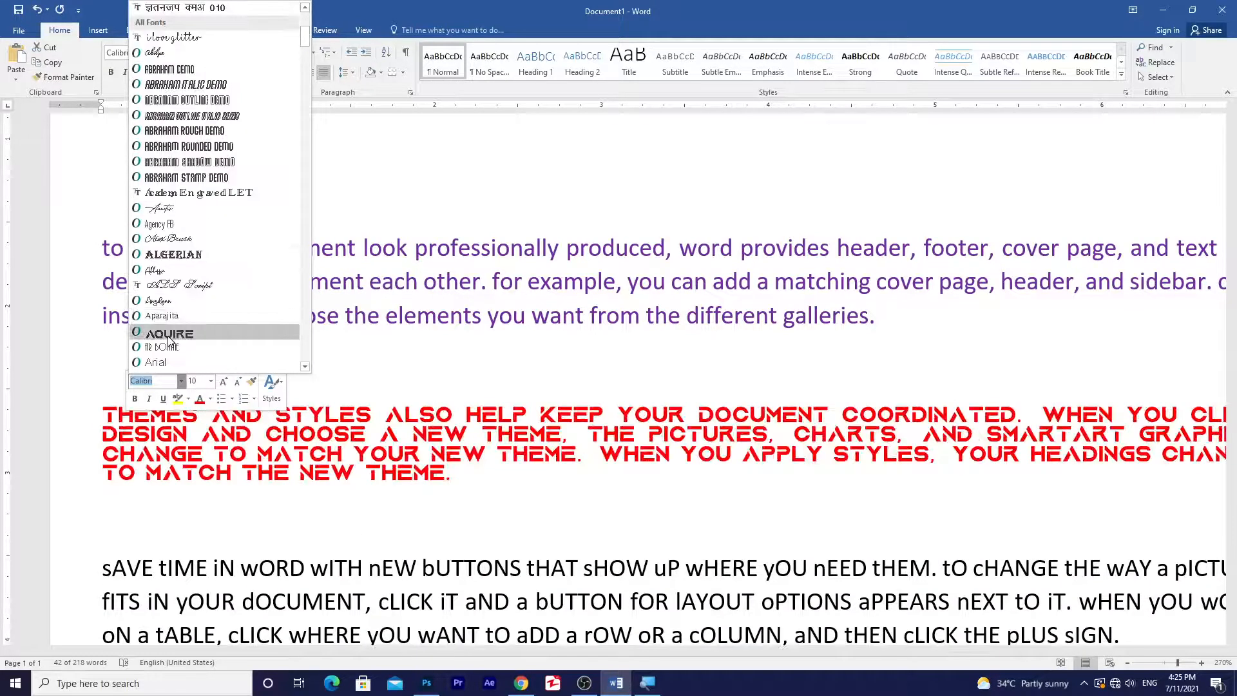
left_click(169, 333)
left_click(414, 458)
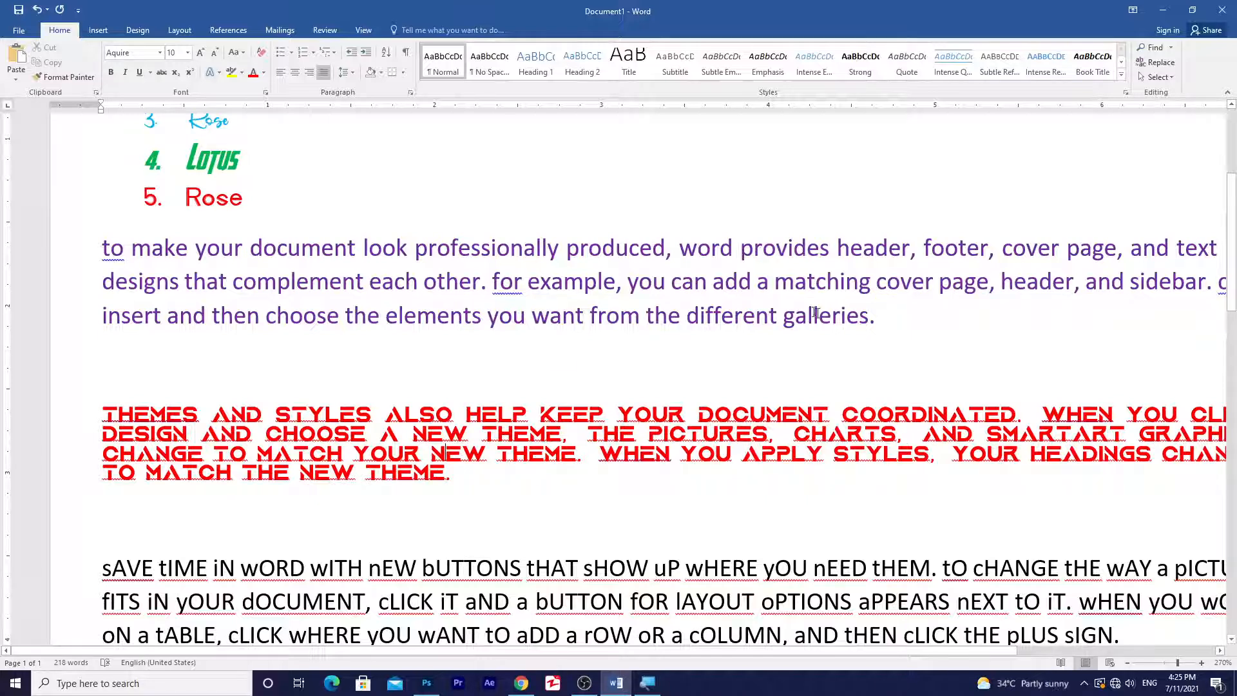
Step: Colour the purple paragraph starting with "to make your document look" in standard Light Blue
left_click_drag(883, 318, 118, 251)
left_click(200, 230)
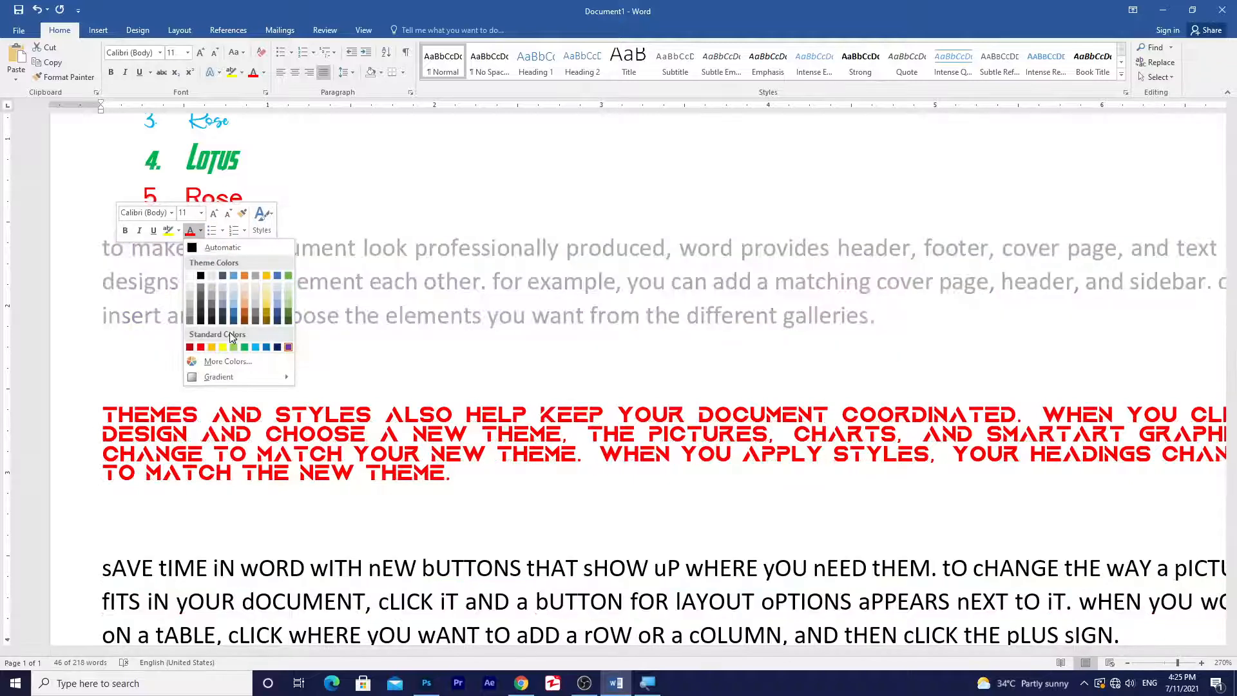
left_click(254, 347)
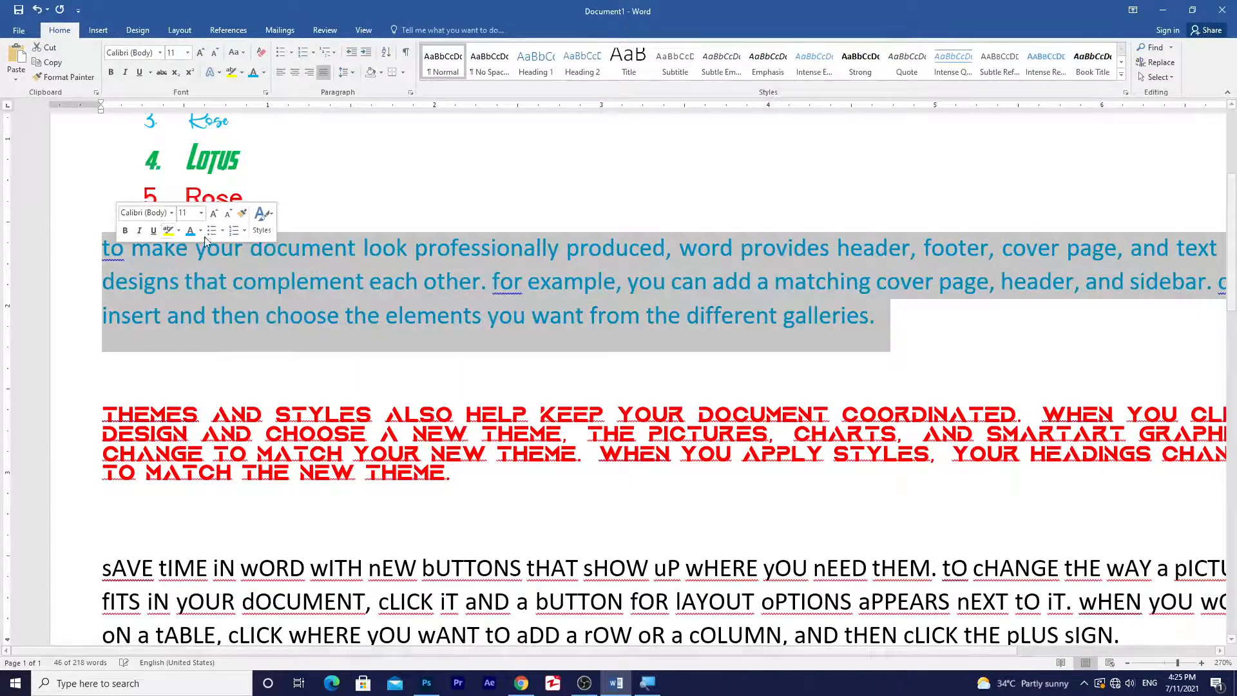
left_click(286, 297)
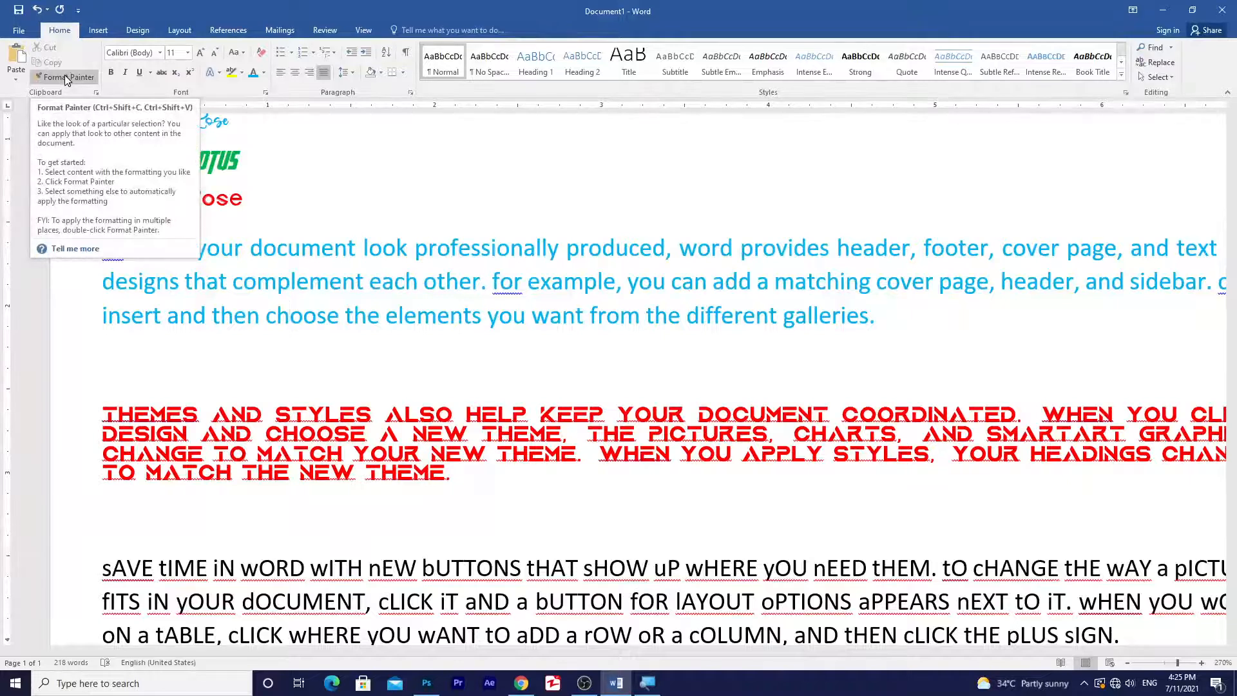
Step: Review the formatting of the numbered list items and the body paragraphs below them
scroll(329, 278, "up", 3)
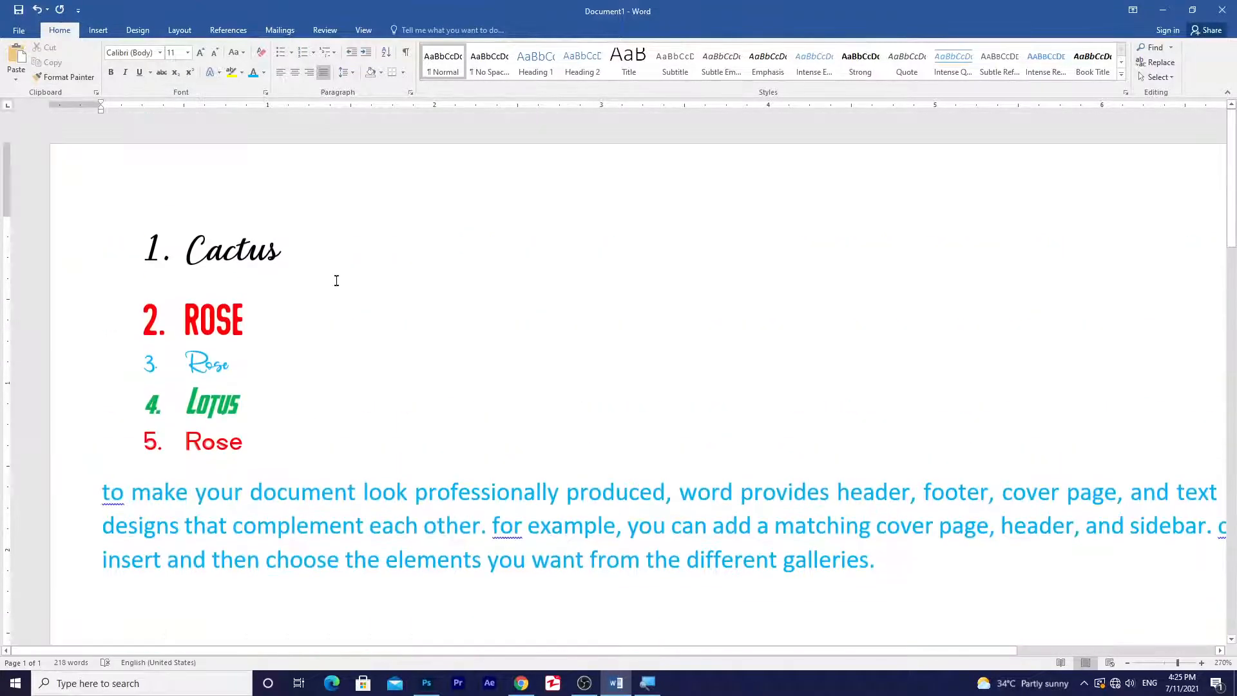
scroll(335, 279, "down", 1)
scroll(328, 279, "up", 1)
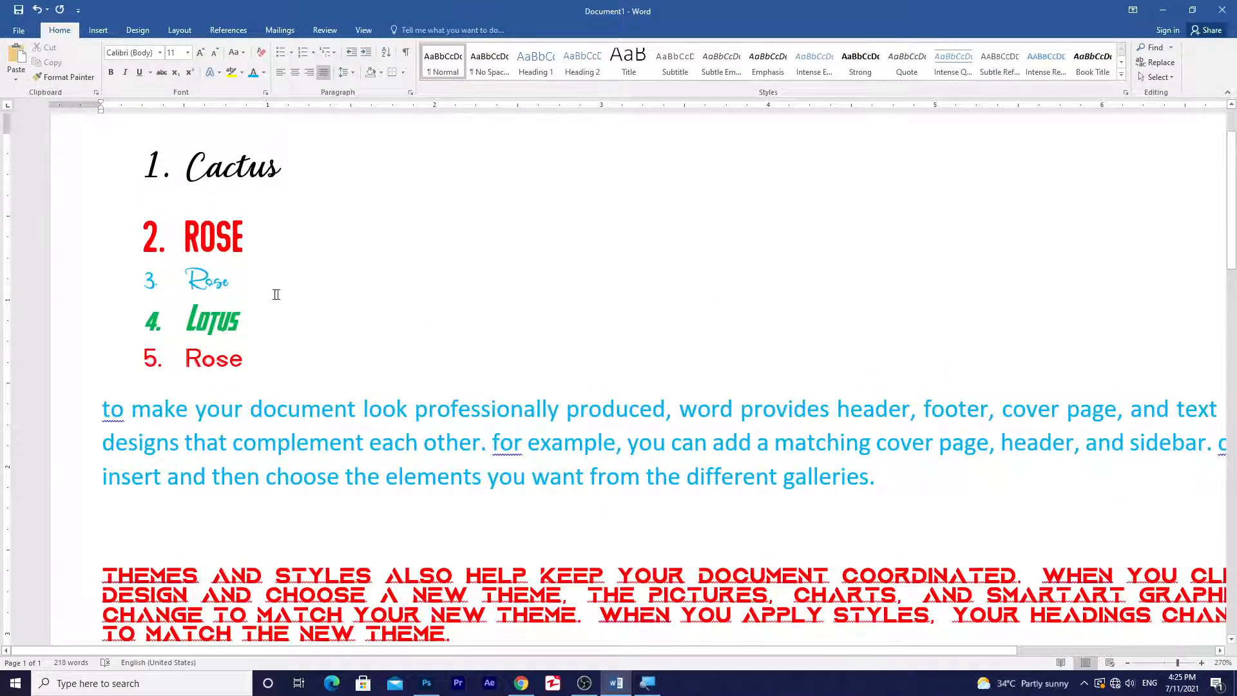
mouse_move(191, 279)
left_mouse_down()
mouse_move(226, 282)
mouse_move(194, 284)
left_mouse_up()
left_click_drag(953, 490, 107, 411)
scroll(451, 375, "down", 5)
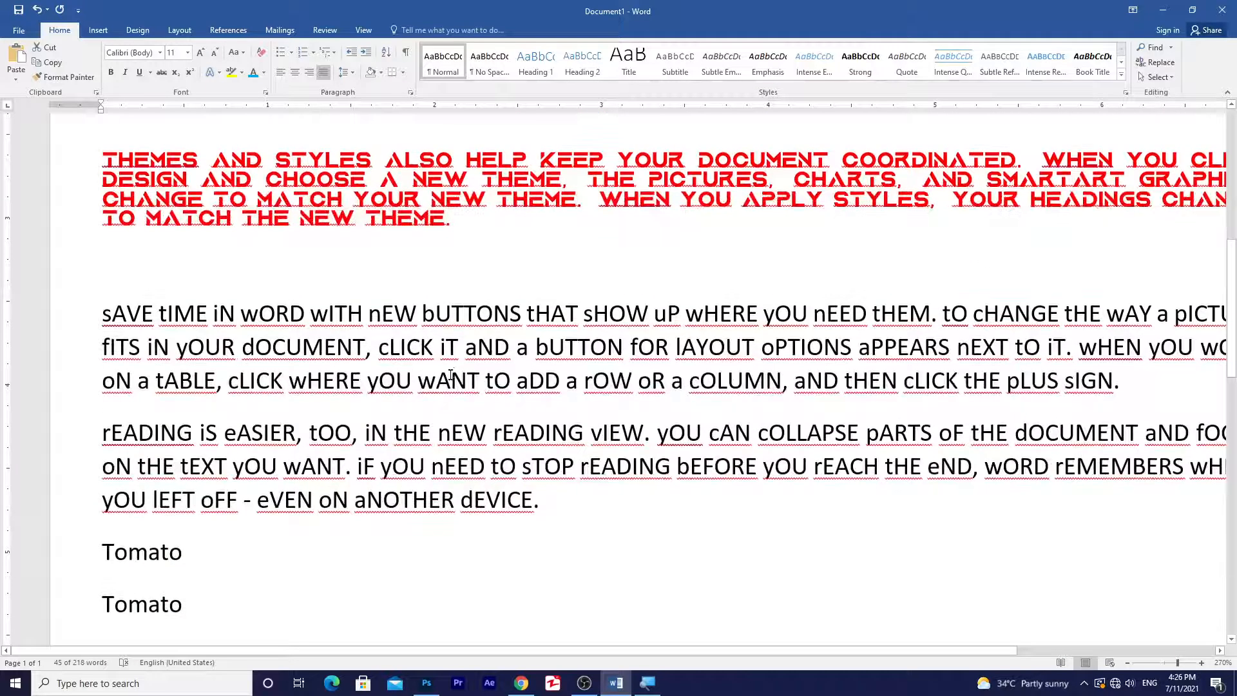
scroll(451, 375, "down", 1)
scroll(531, 413, "up", 2)
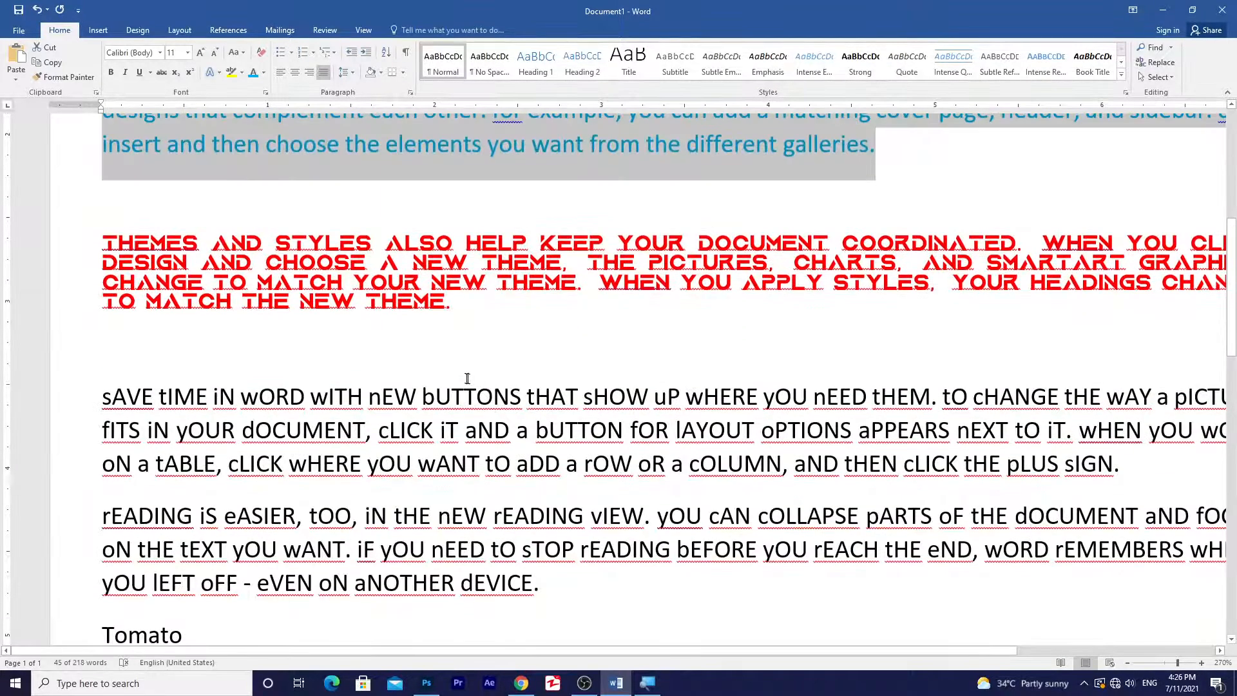
scroll(461, 373, "up", 3)
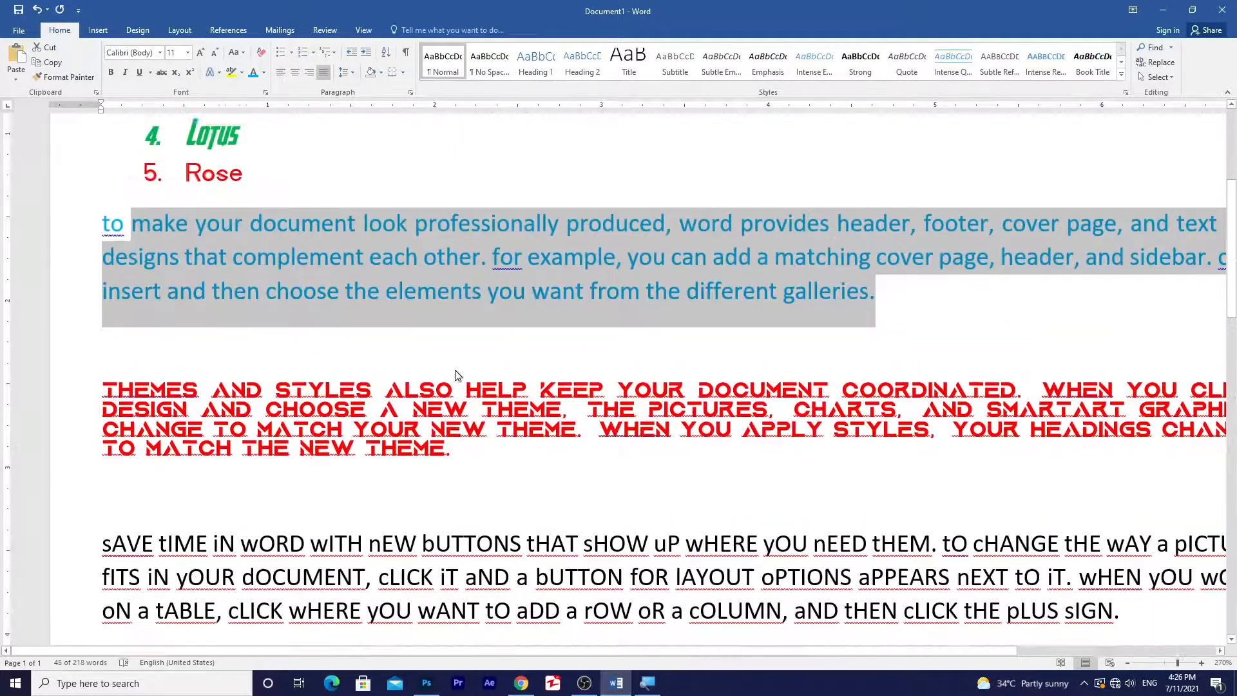
left_click(355, 358)
left_click_drag(877, 398, 235, 359)
left_click(252, 175)
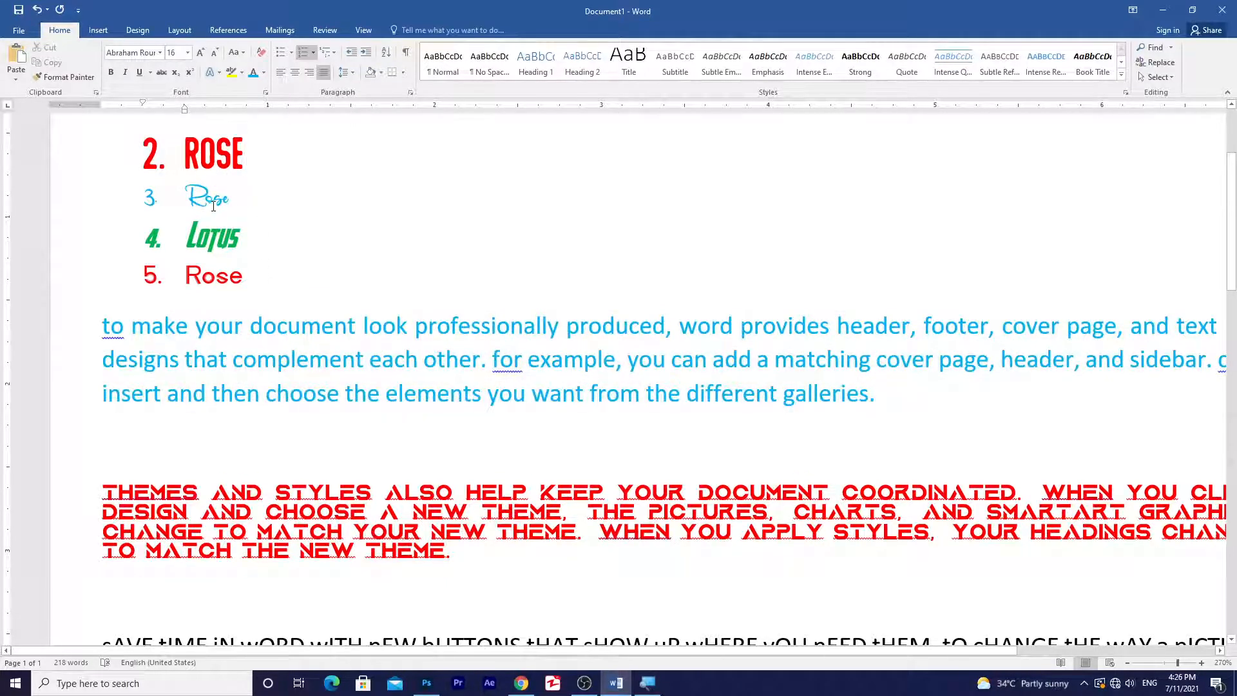
Step: Copy the formatting of the third list item, Rose, onto the line starting with "insert and then choose the elements" using Format Painter
left_click_drag(229, 202, 186, 201)
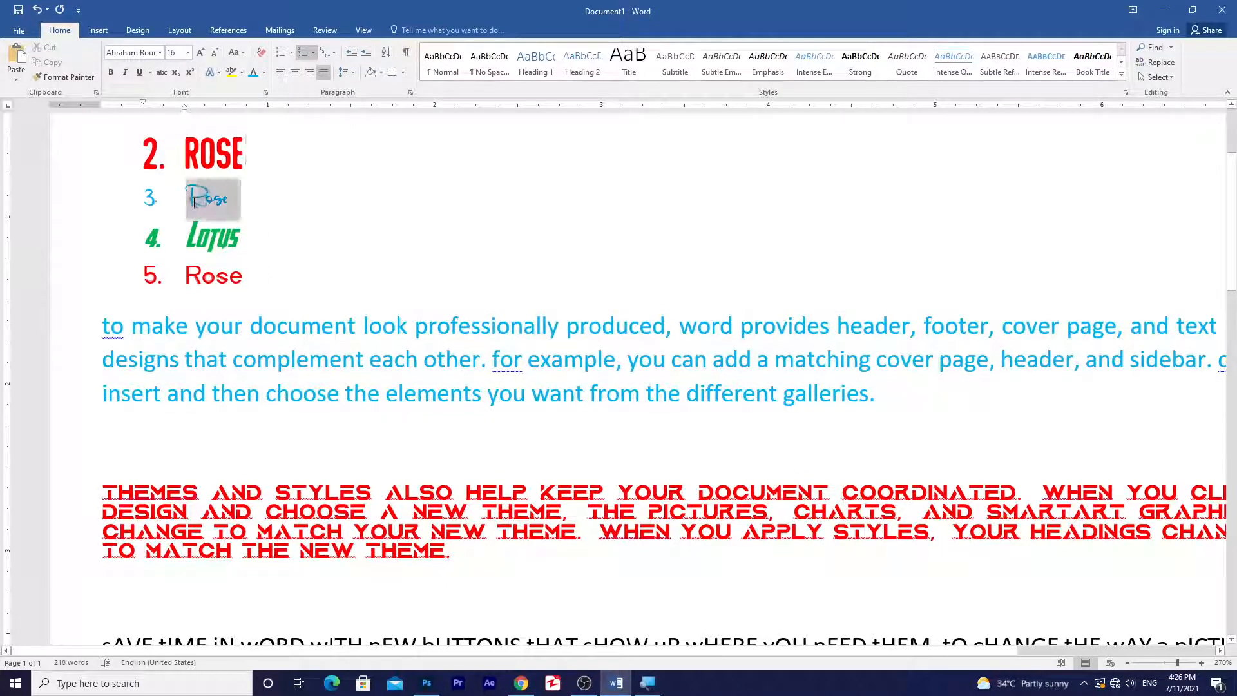
left_click(61, 75)
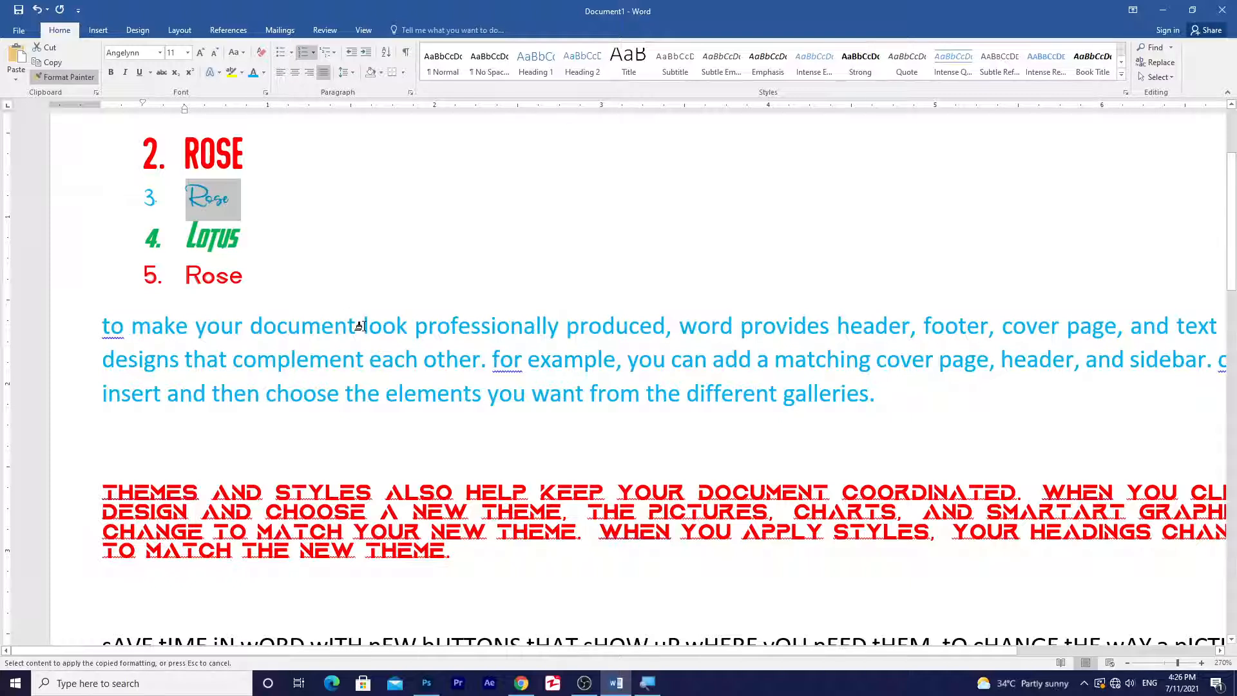
mouse_move(875, 393)
left_mouse_down()
mouse_move(124, 393)
mouse_move(164, 399)
left_mouse_up()
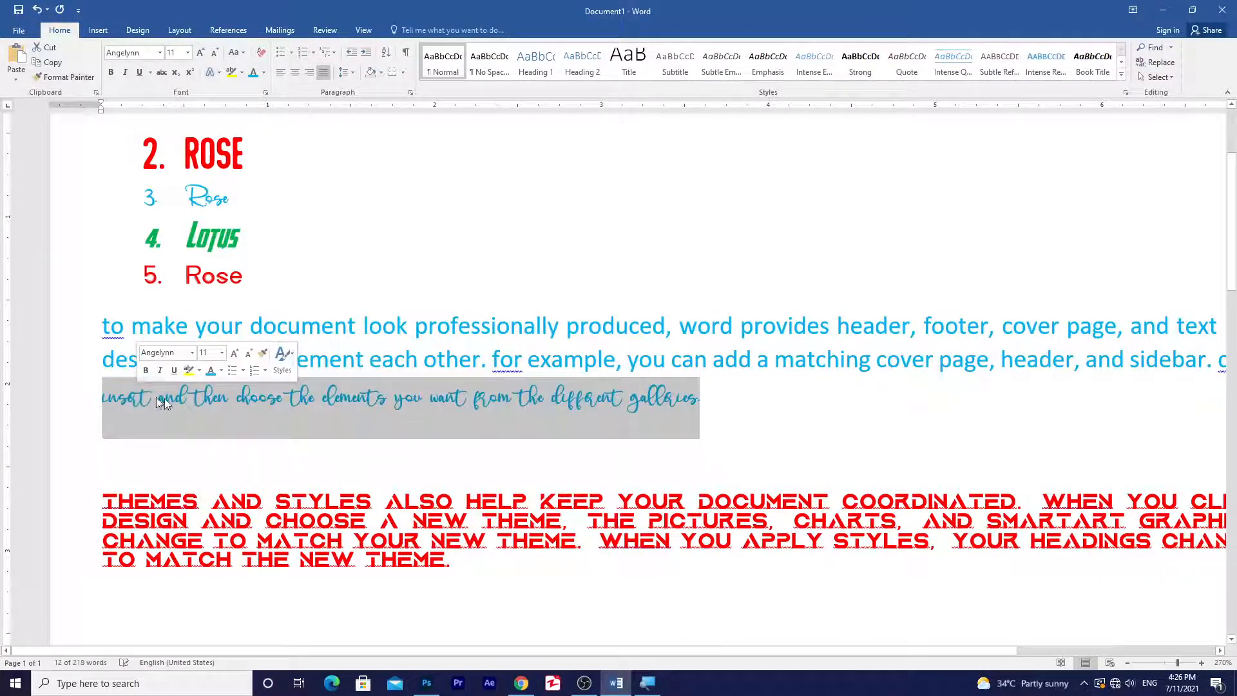
left_click(302, 403)
left_click_drag(235, 196, 194, 199)
left_click(264, 224)
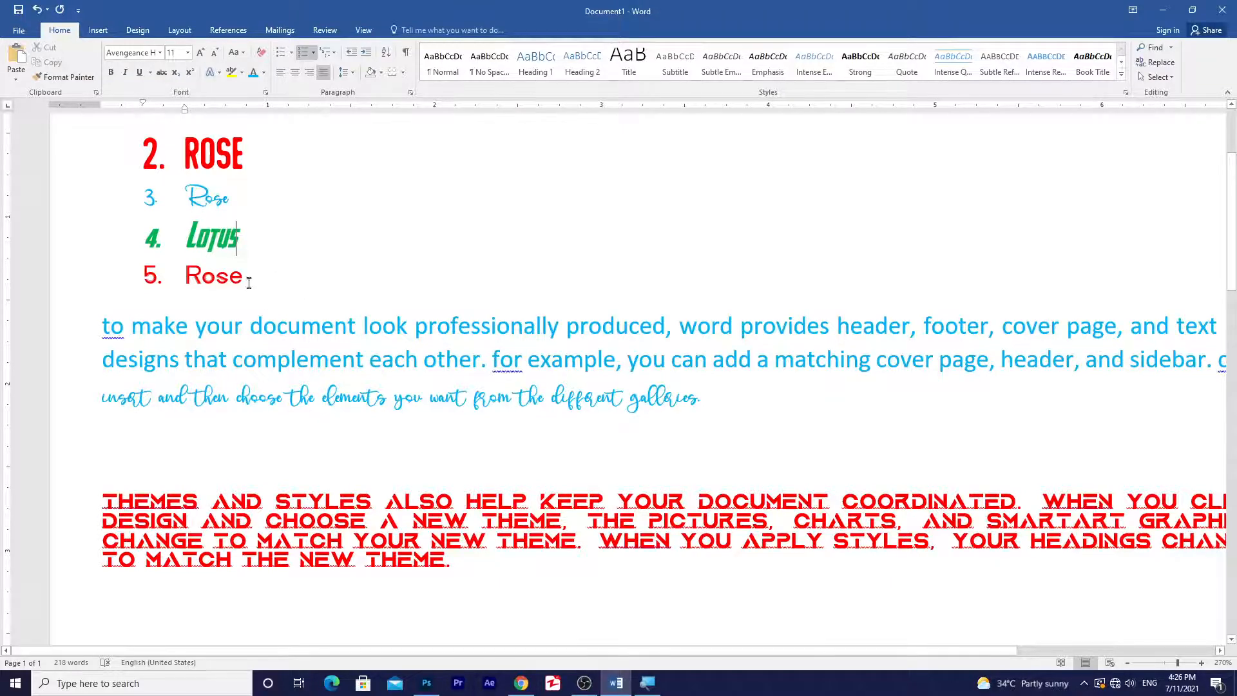
Step: Copy the formatting of the fifth list item, Rose, onto the line starting with "insert and then choose the elements"
scroll(248, 282, "up", 1)
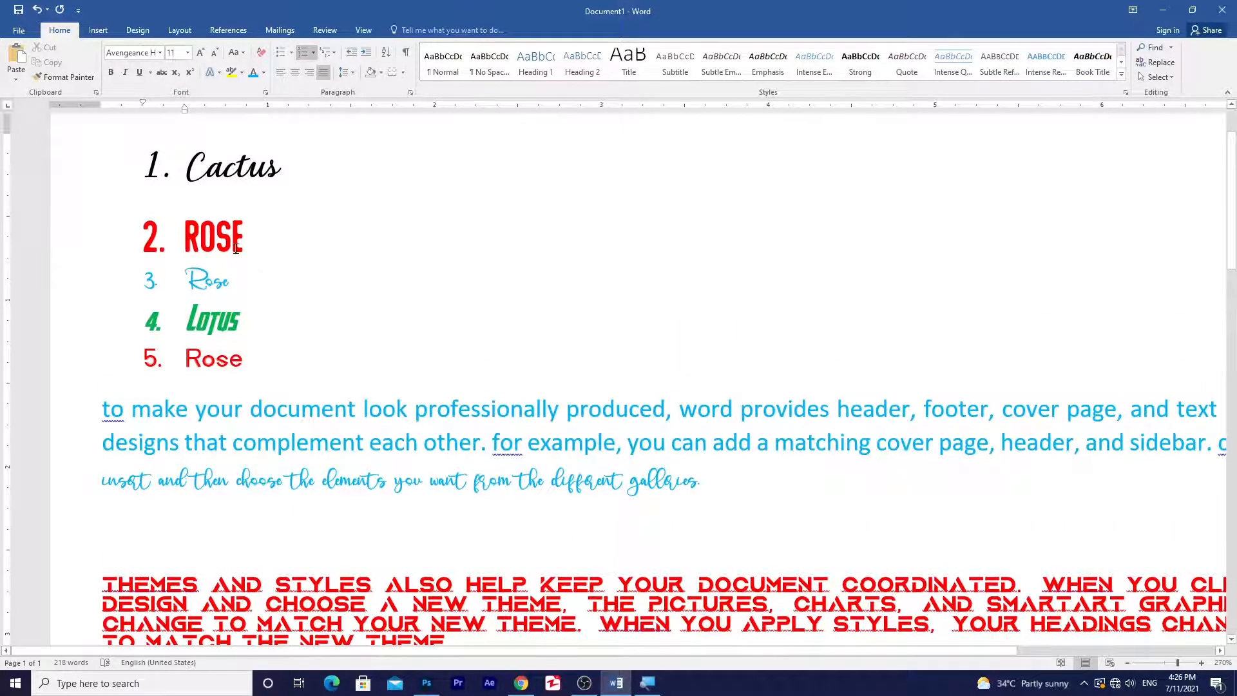
left_click_drag(251, 356, 187, 358)
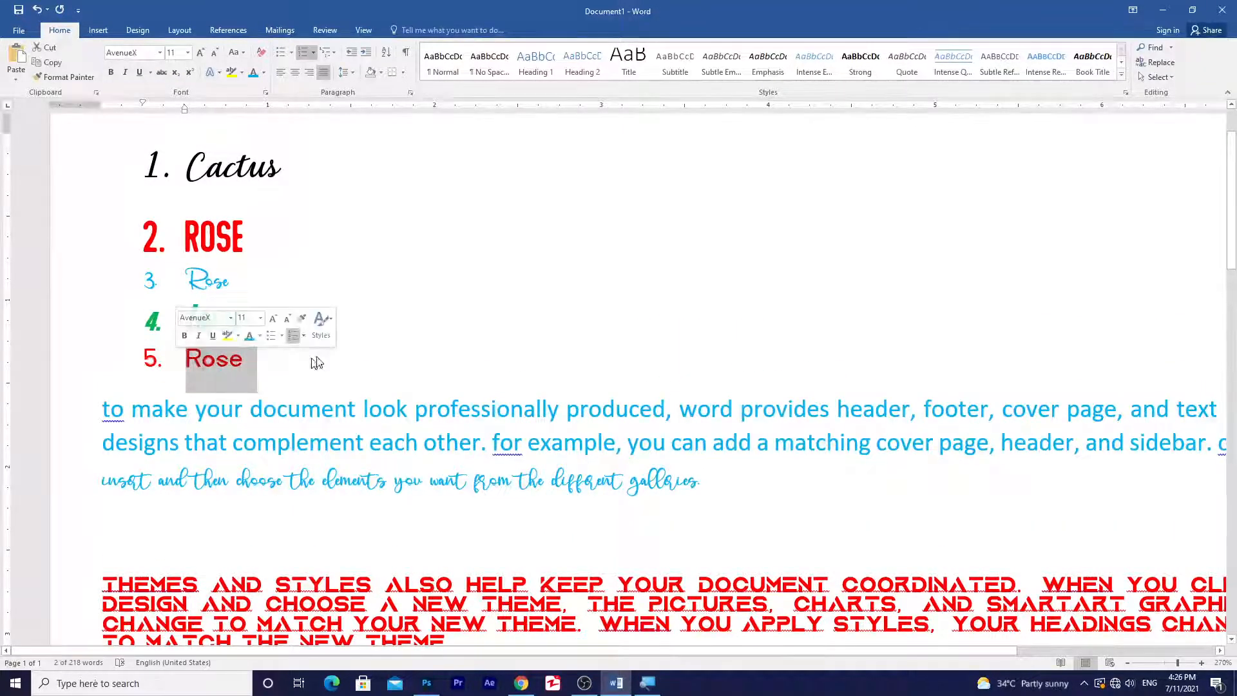
key("ctrl+shift")
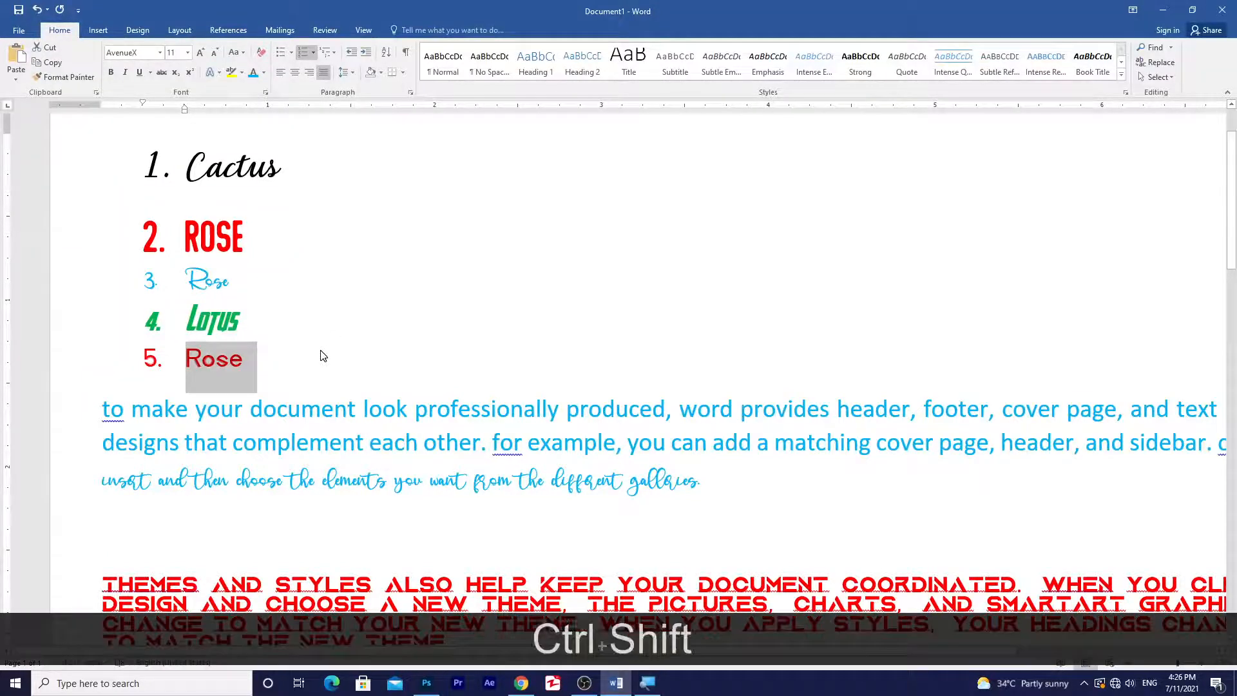
key("ctrl+shift+c")
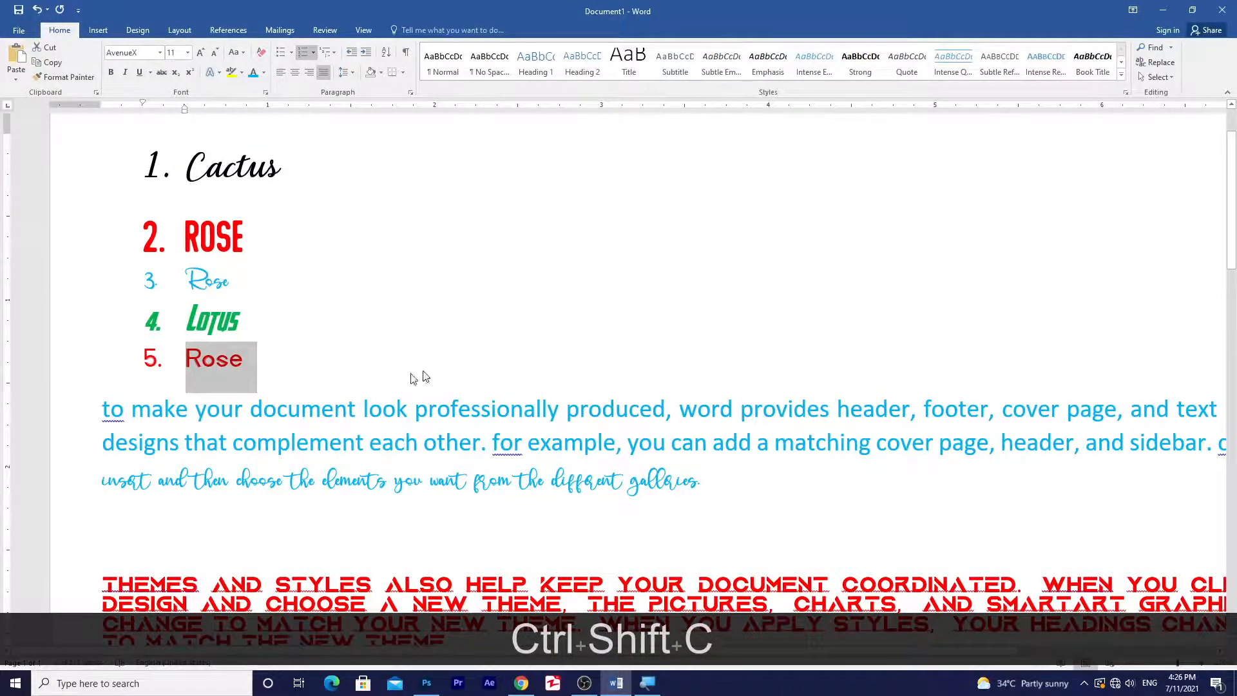
scroll(419, 387, "down", 3)
left_click_drag(703, 325, 109, 314)
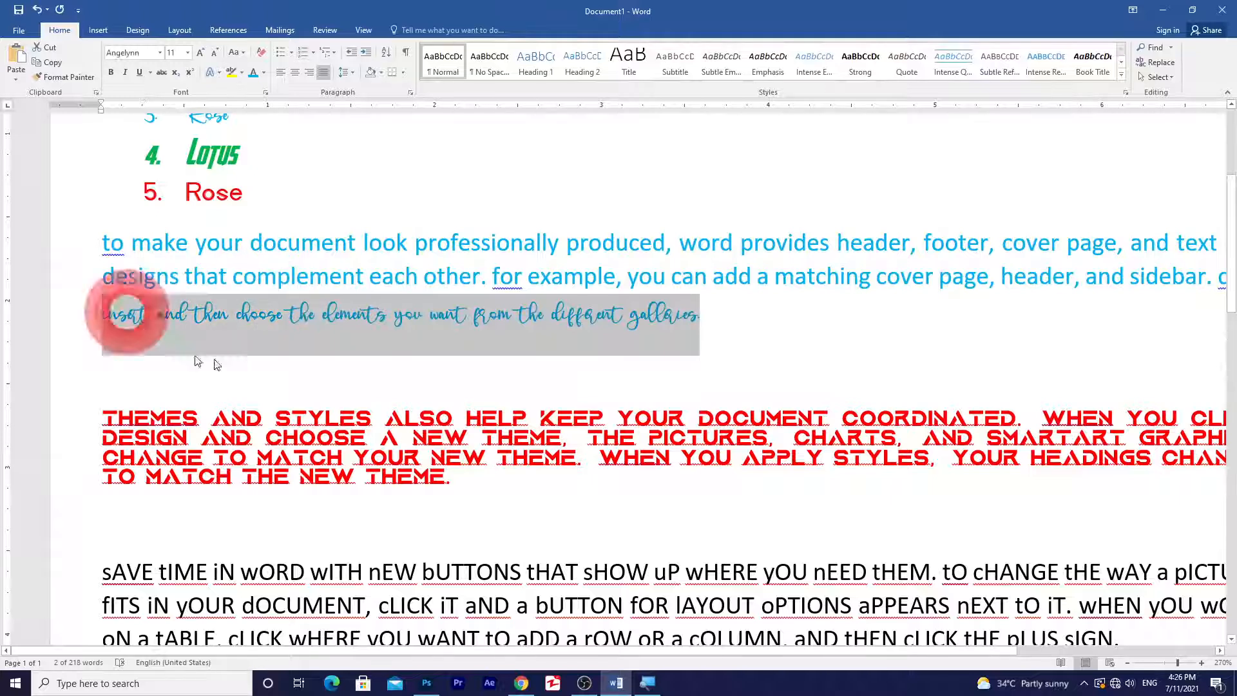
key("ctrl+shift")
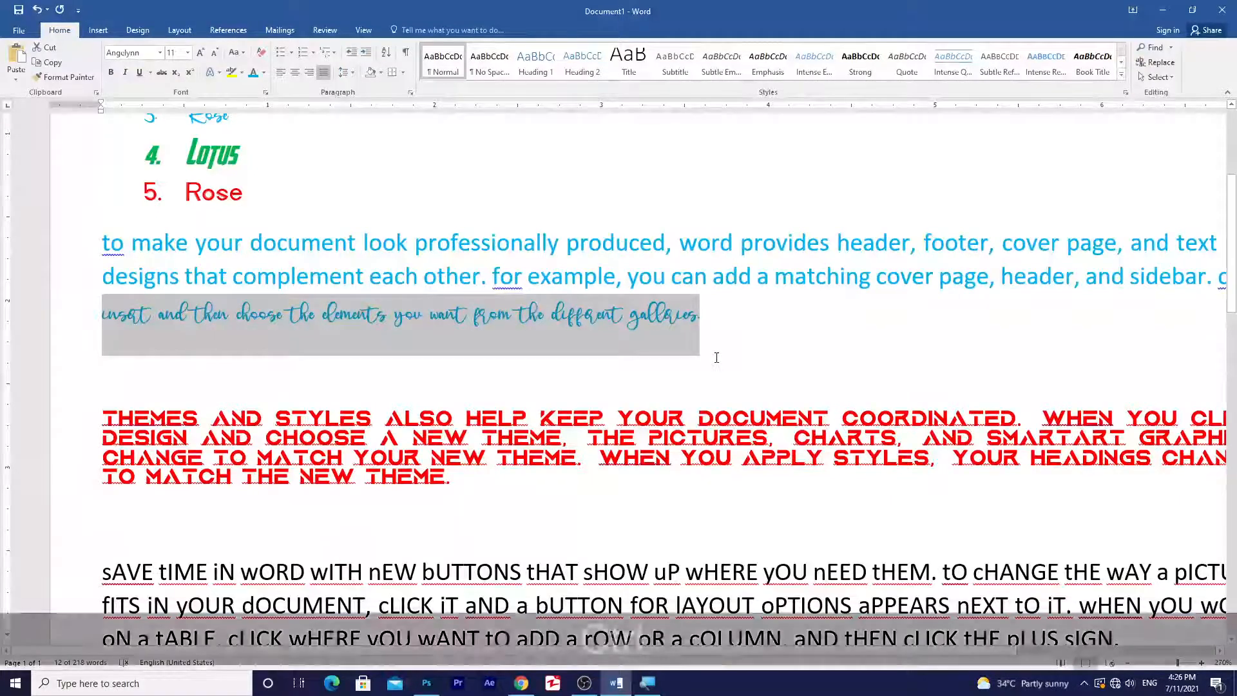
key("ctrl+shift+v")
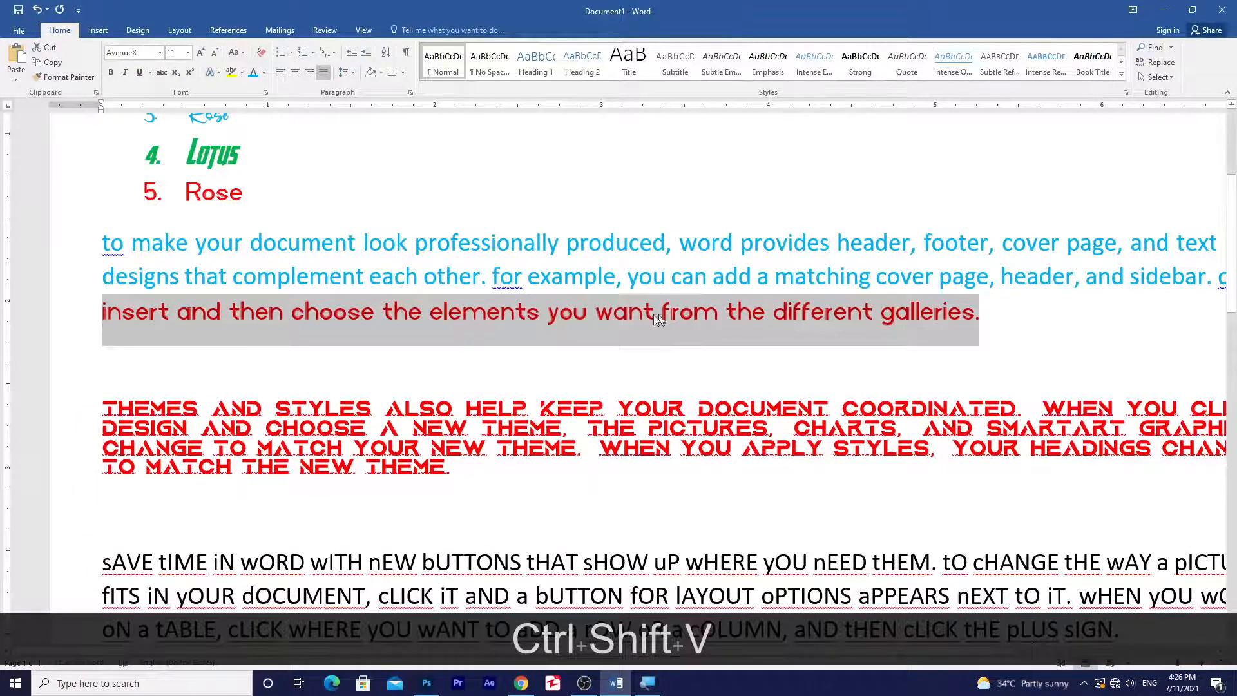
left_click(200, 193)
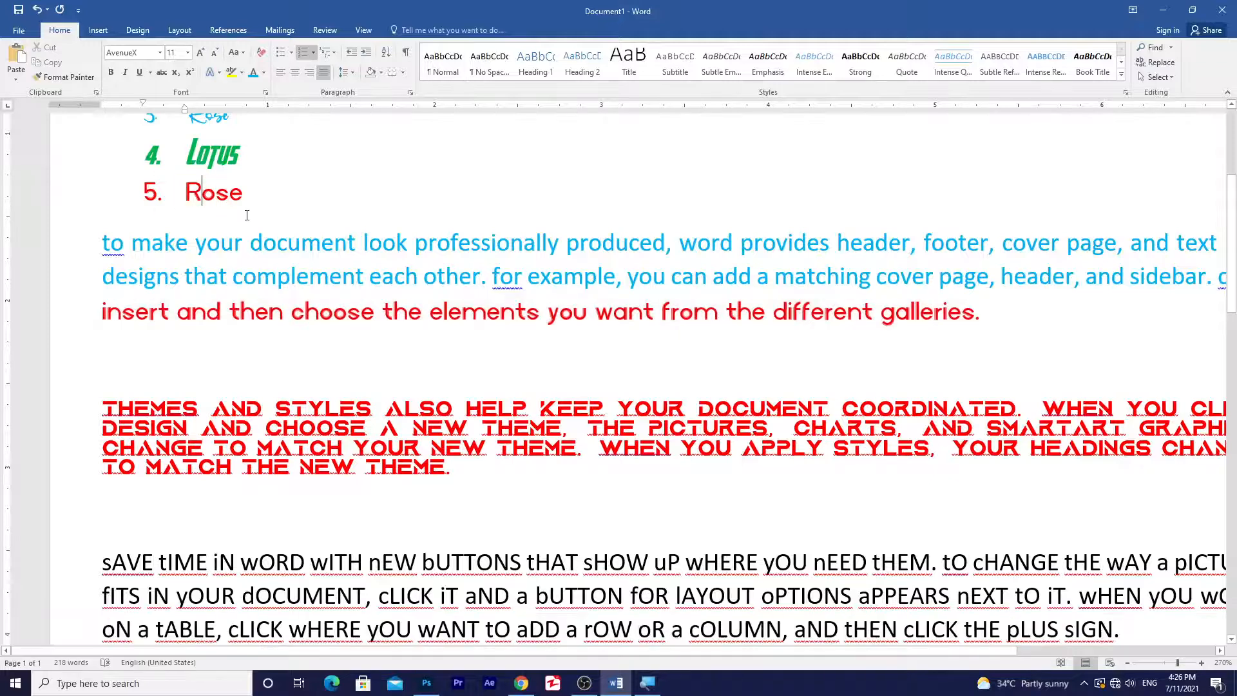
Step: Copy the formatting of the fourth list item, Lotus, onto the words "document look professionally" in the light blue paragraph
scroll(269, 289, "up", 3)
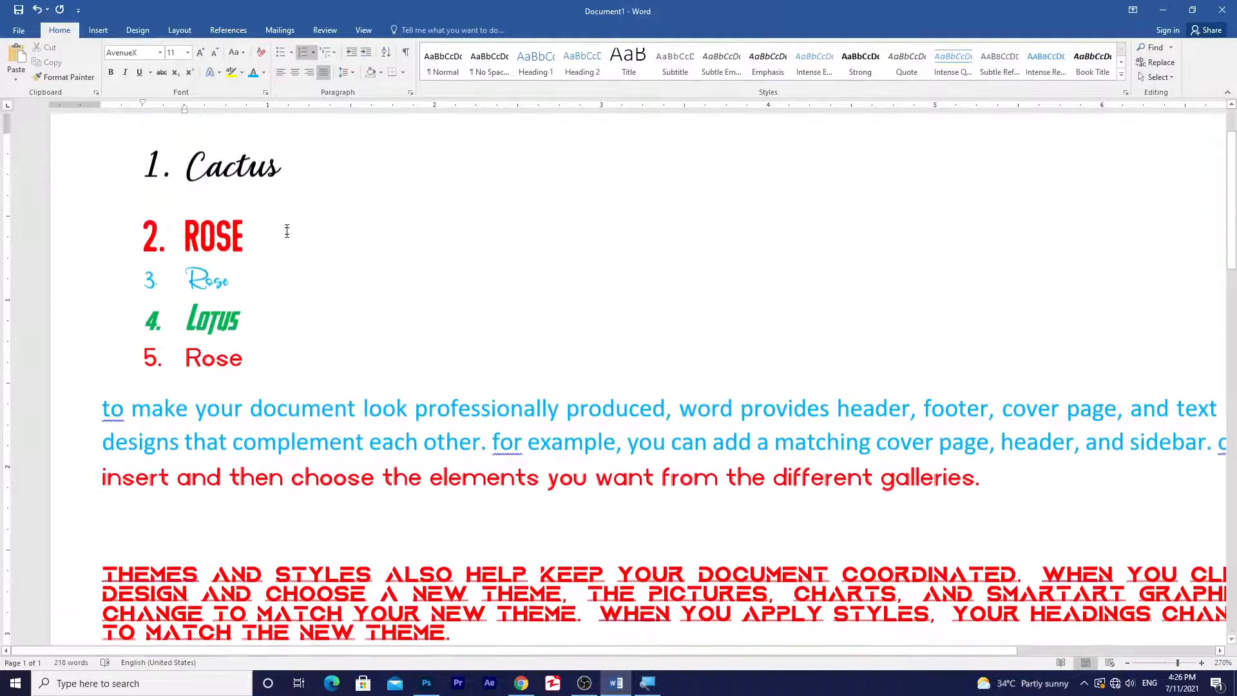
double_click(225, 321)
key("ctrl+shift+c")
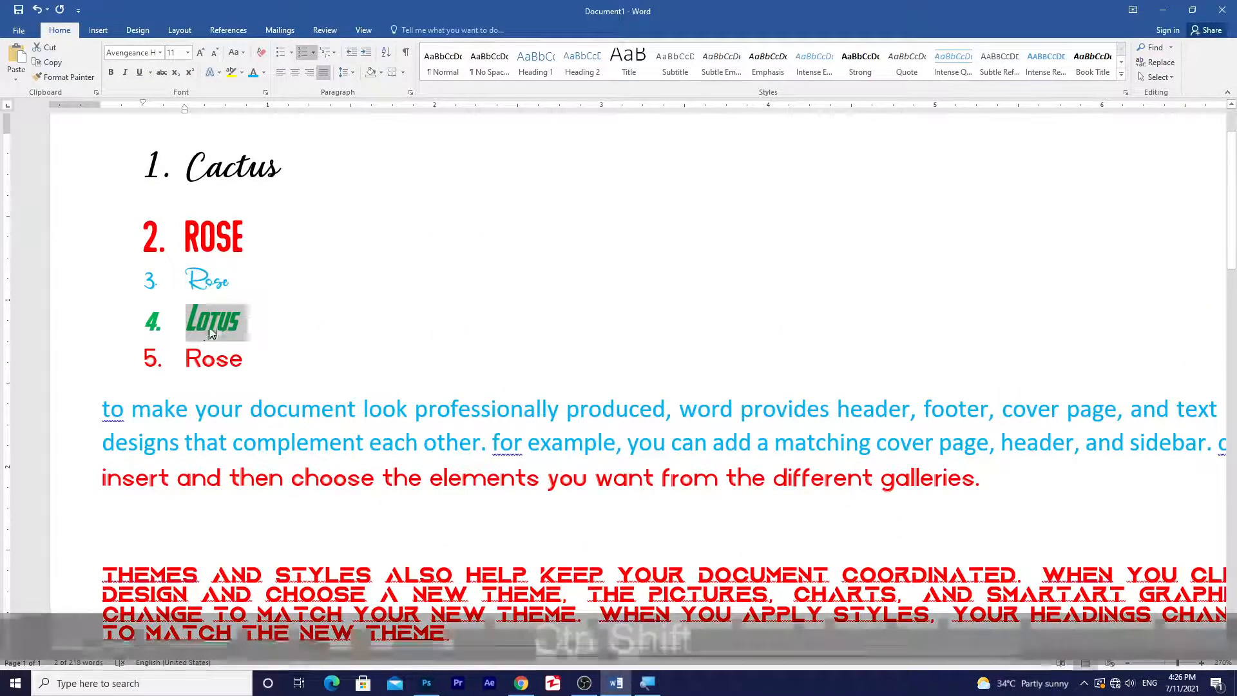
left_click_drag(492, 422, 302, 401)
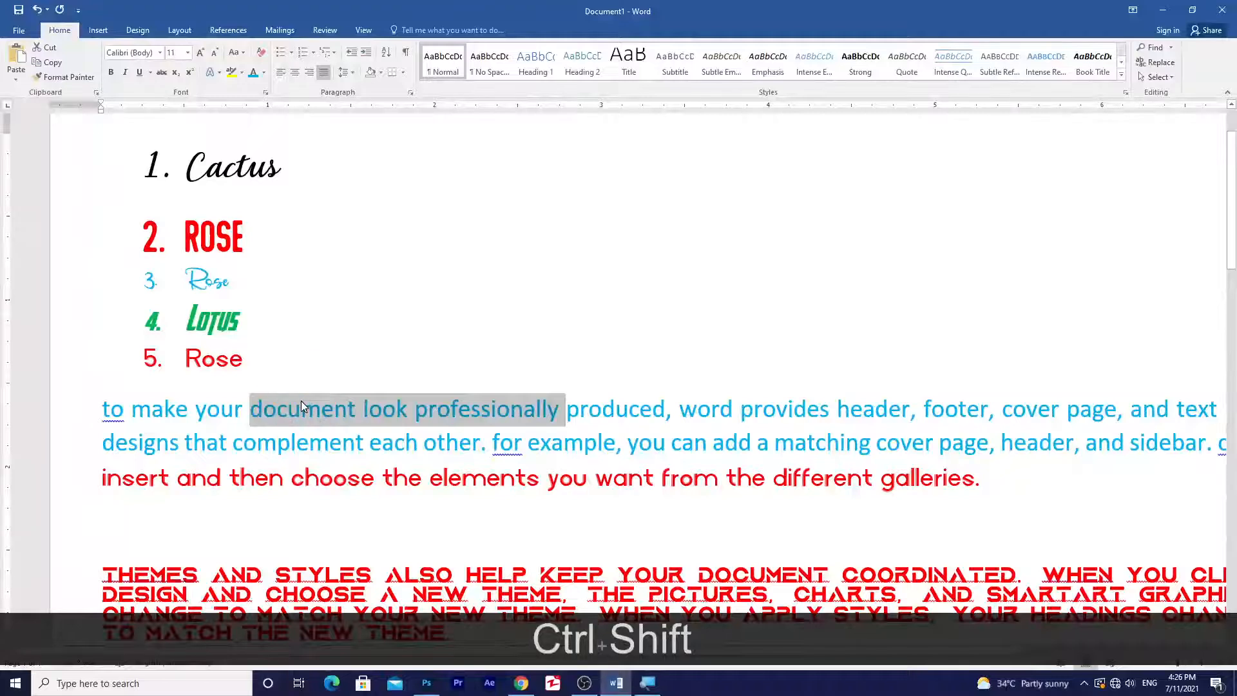
key("ctrl+shift+v")
left_click(493, 420)
scroll(568, 383, "down", 3)
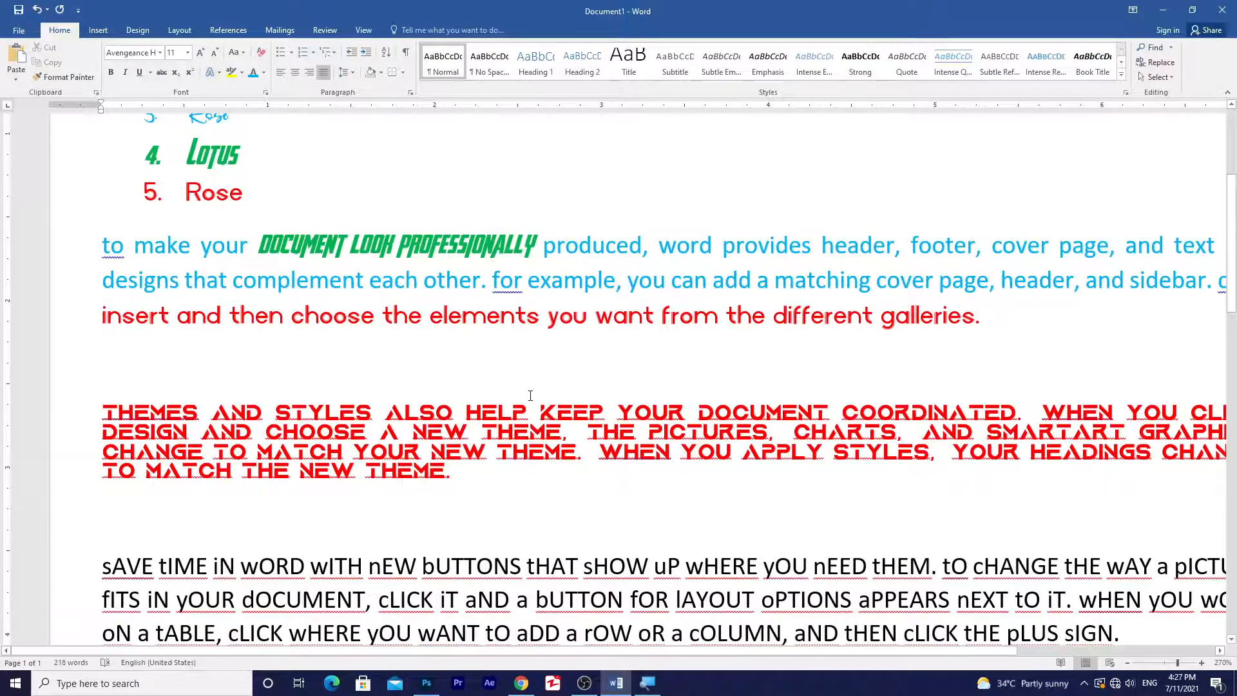
Step: Copy the green formatting of "document look professionally" onto the words "add a matching cover" using Format Painter
left_click(64, 77)
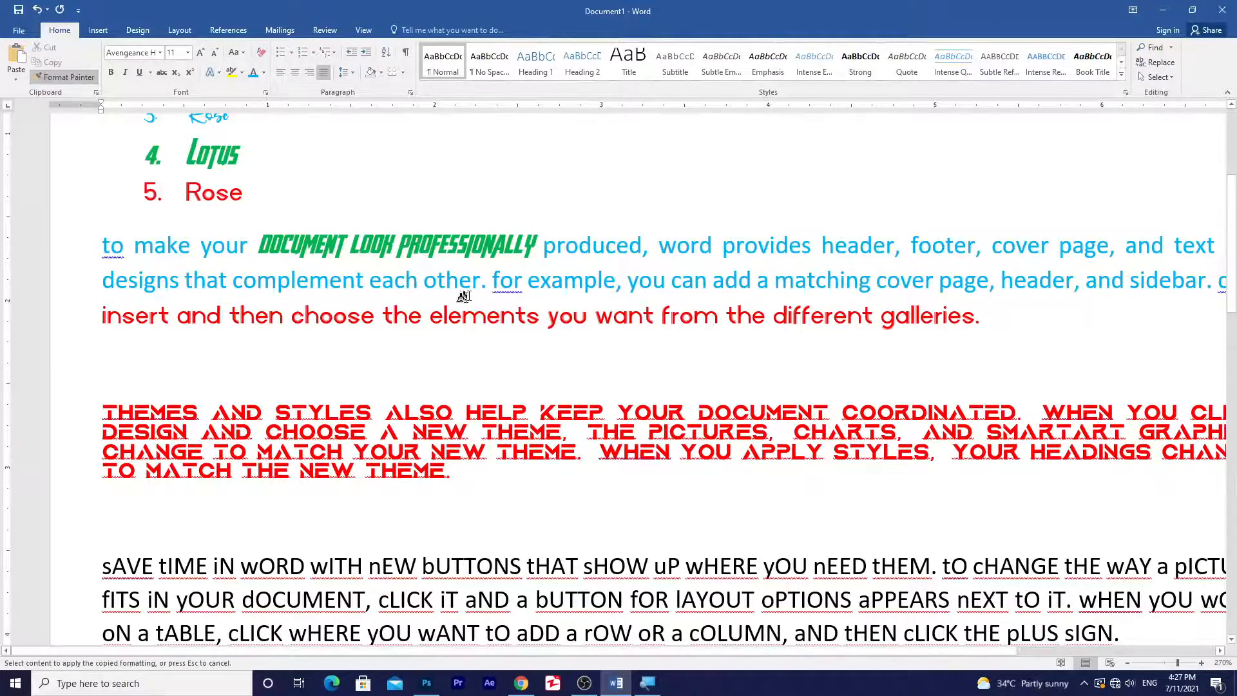
left_click_drag(891, 281, 714, 283)
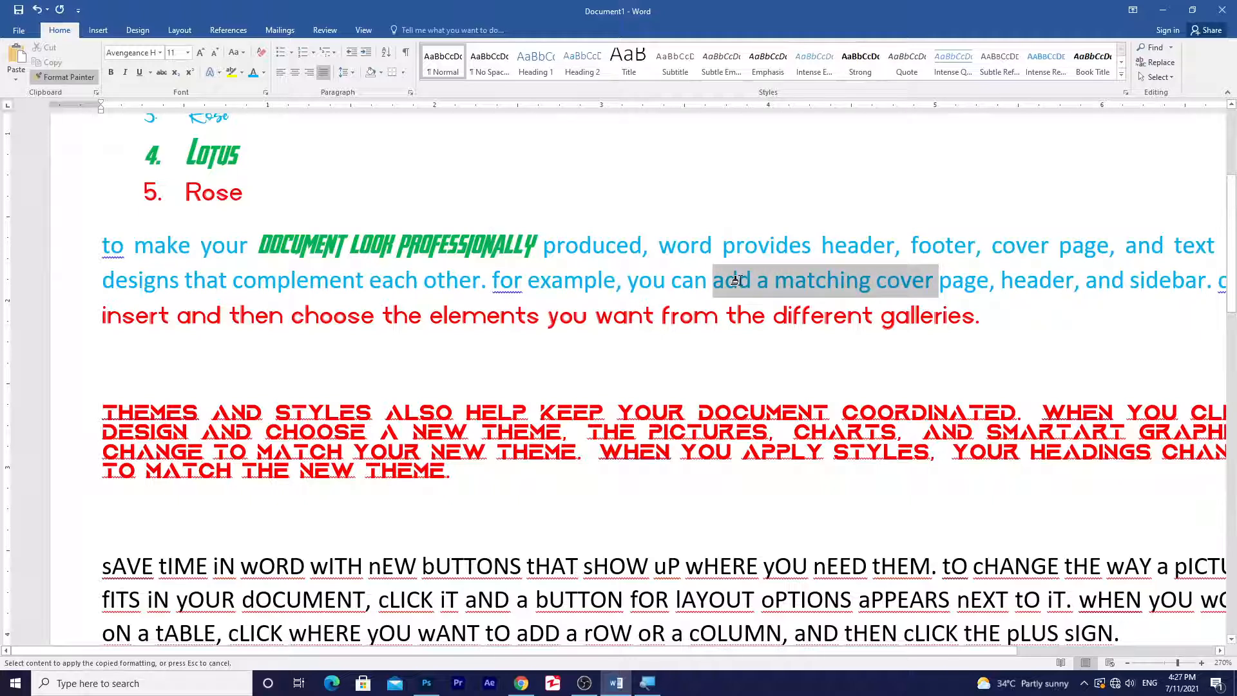
left_click(868, 284)
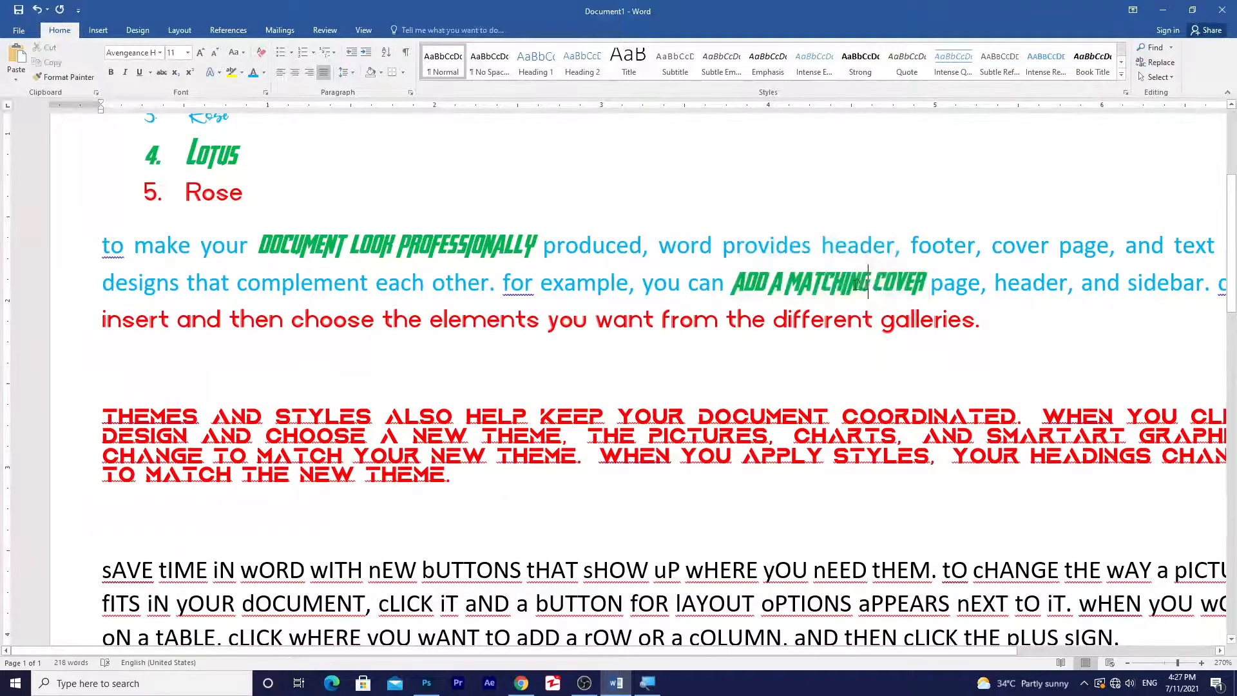
Step: Copy the formatting of the words "a matching" onto "elements you want from" using Format Painter
left_click_drag(744, 278, 870, 282)
left_click(785, 282)
left_click_drag(784, 281, 871, 283)
left_click(73, 79)
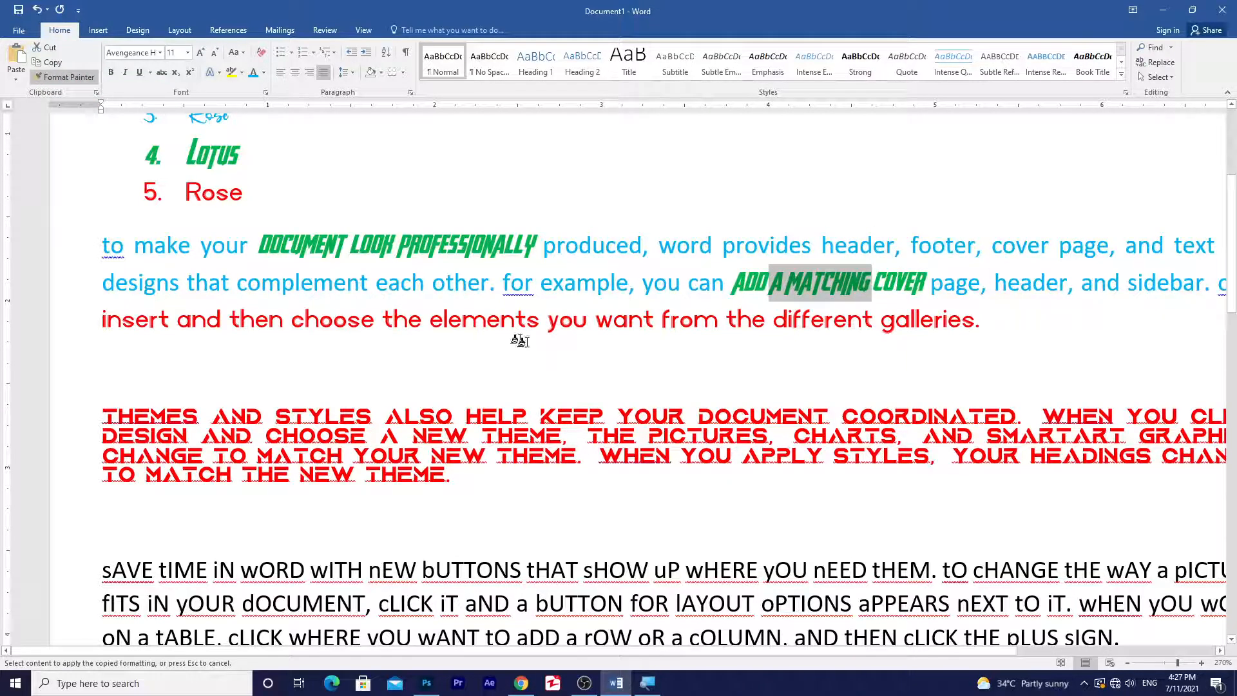
left_click_drag(688, 320, 502, 321)
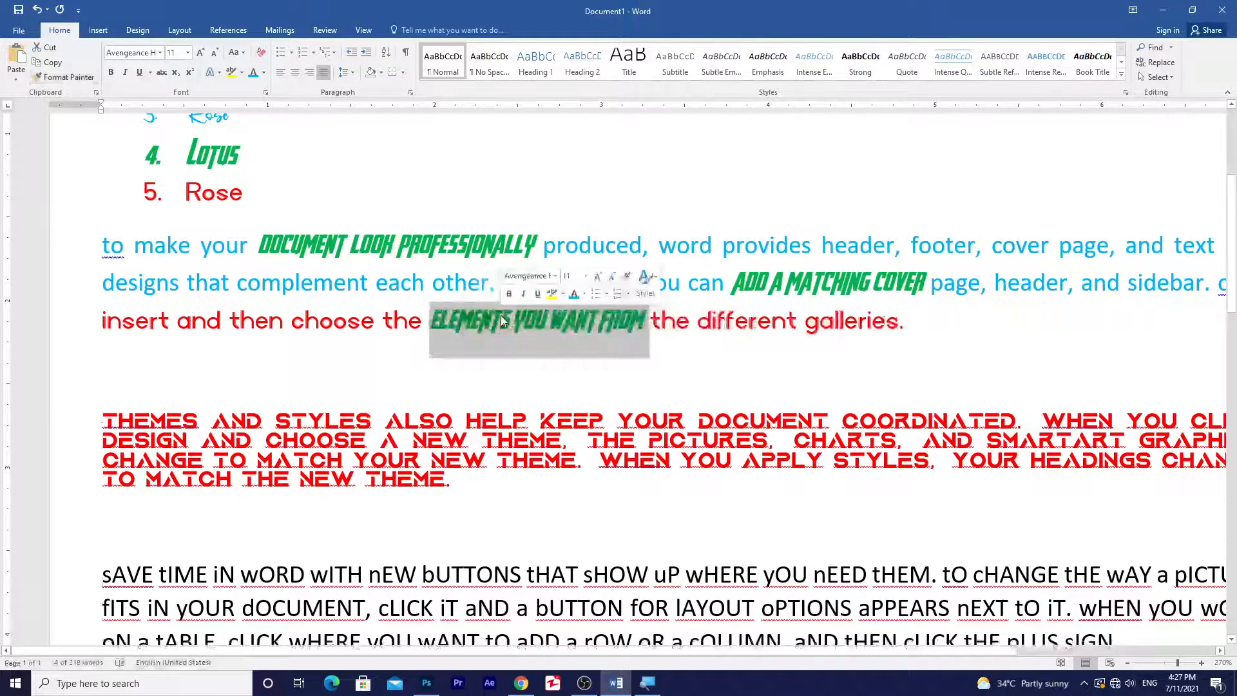
left_click(520, 323)
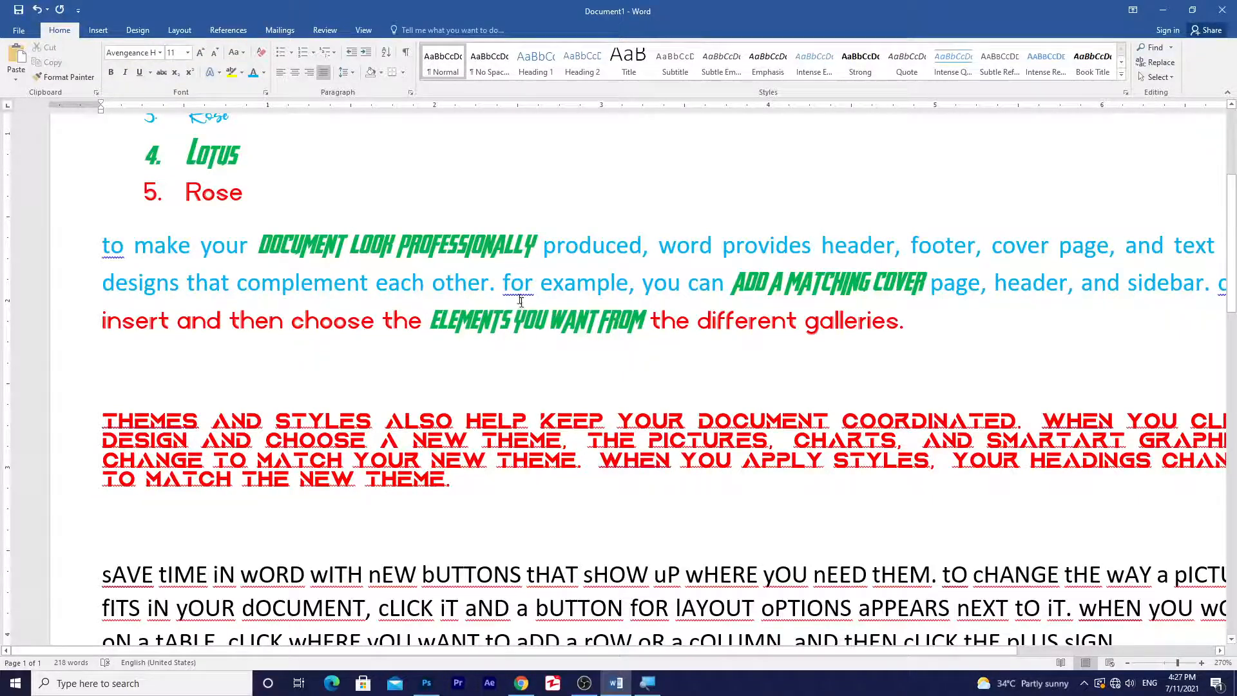
Step: Copy the formatting of the green word "professionally" onto the "Themes and styles" paragraph from its start through "change to match your"
scroll(473, 280, "up", 1)
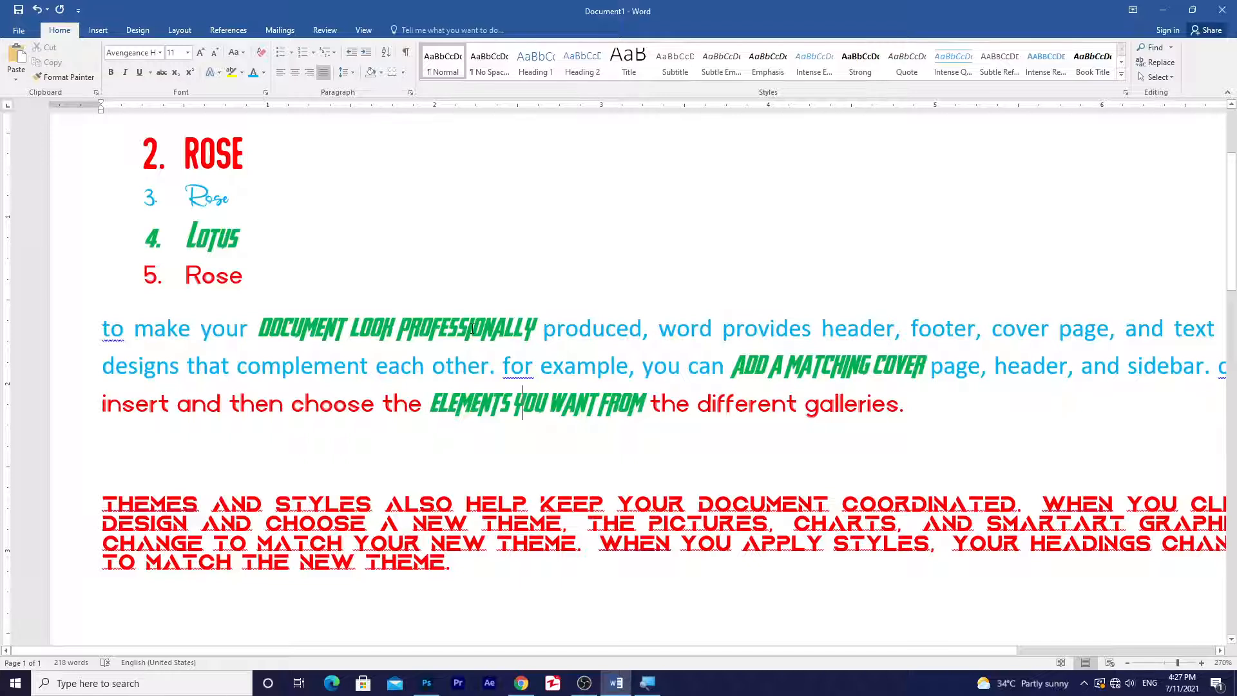
left_click_drag(472, 328, 298, 333)
left_click(377, 327)
scroll(427, 205, "down", 3)
scroll(428, 205, "up", 3)
left_click_drag(492, 329, 431, 329)
key("ctrl+shift+c")
scroll(442, 342, "down", 1)
left_click_drag(103, 473, 410, 535)
key("ctrl+shift+v")
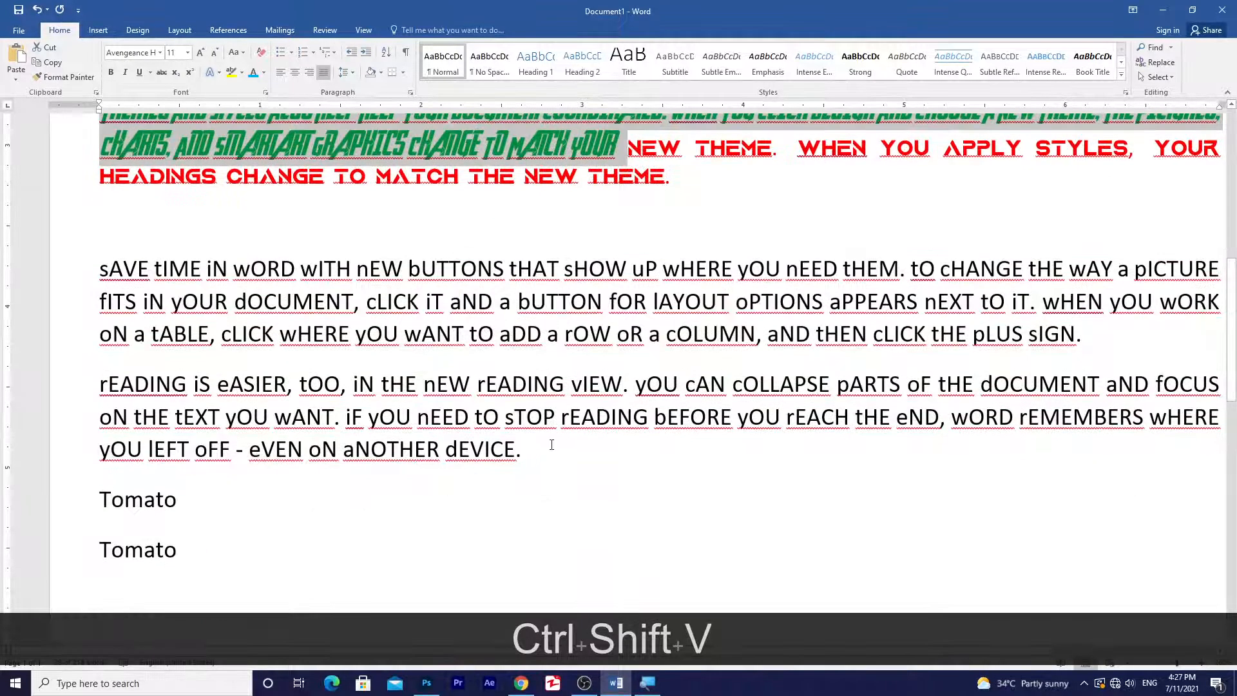
Step: Keep Format Painter active with the green formatting of "elements" and apply it from "new buttons" through "click it and" in the "Save time" paragraph
scroll(442, 328, "up", 2)
left_click_drag(539, 168, 510, 166)
scroll(510, 233, "up", 3)
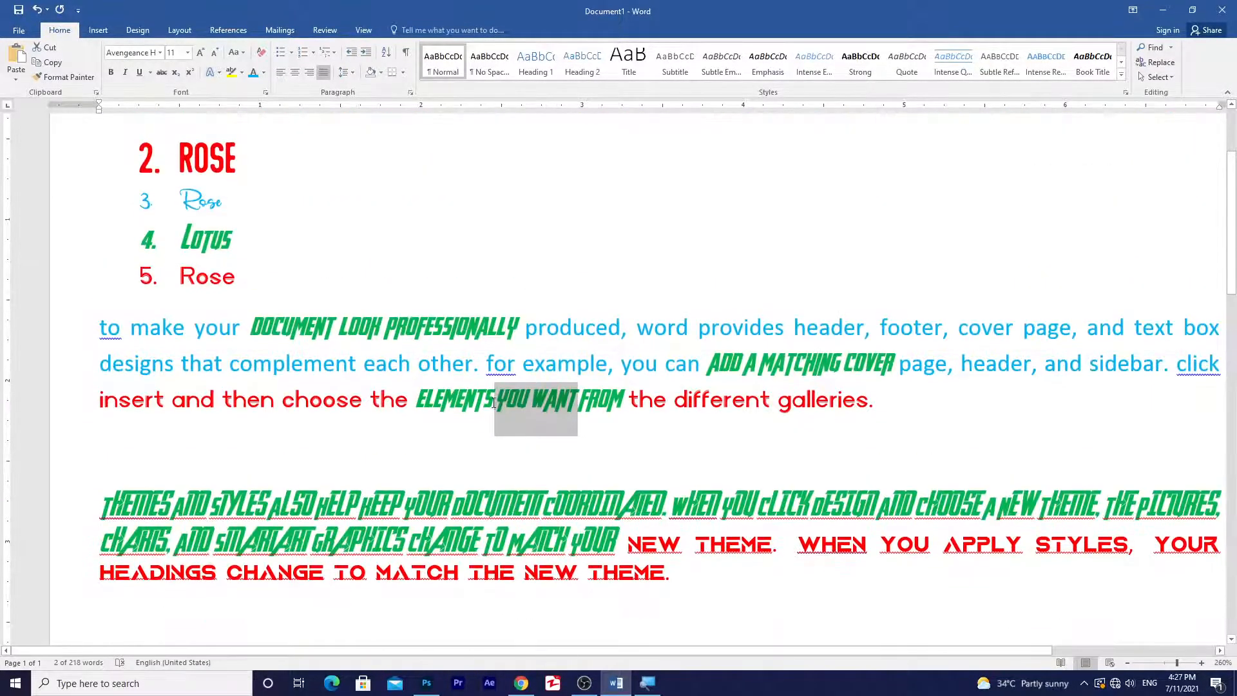
left_click_drag(494, 402, 475, 401)
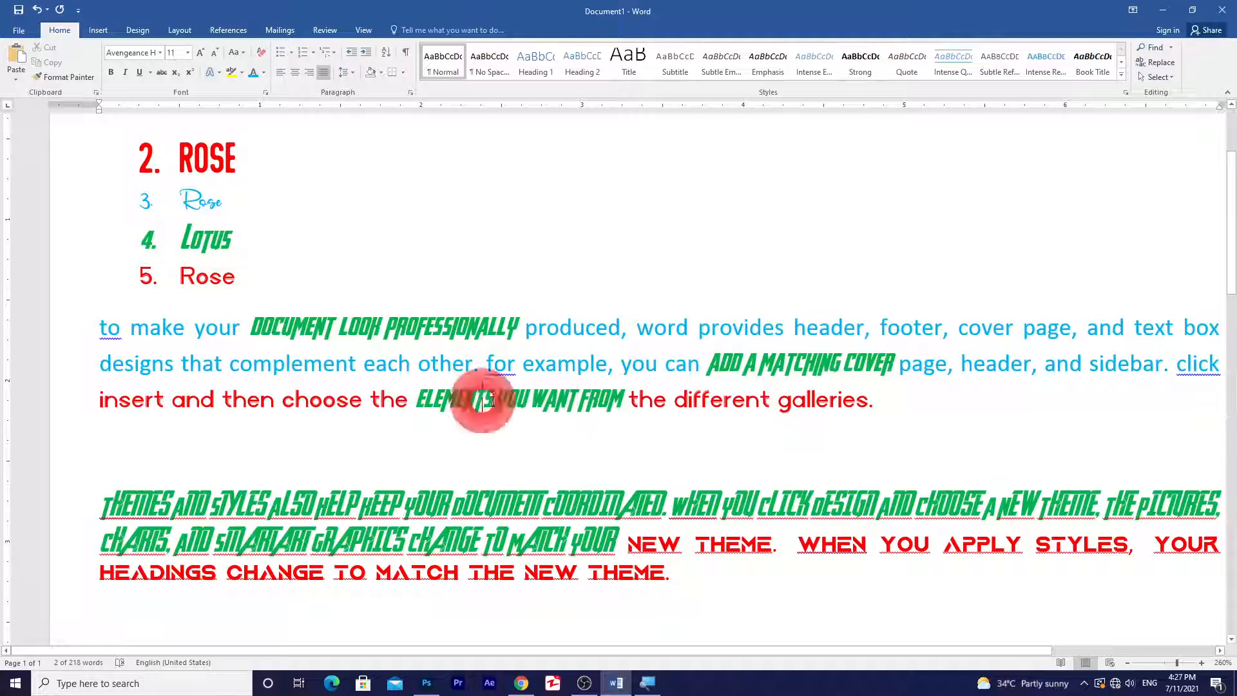
left_click(68, 76)
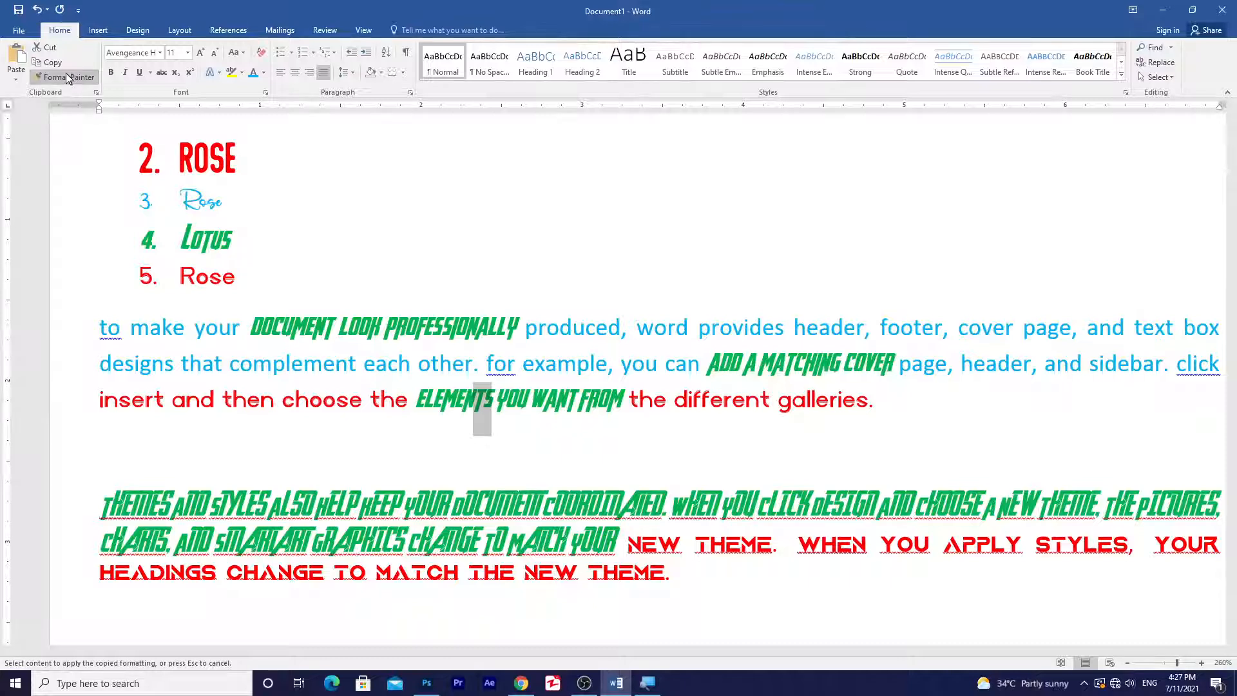
scroll(523, 400, "down", 3)
left_click_drag(357, 428, 491, 460)
Step: Paint the same formatting from "or a column" through "new reading", over "he" in "the document" and ", head" in "header", and turn off Format Painter
scroll(547, 374, "down", 4)
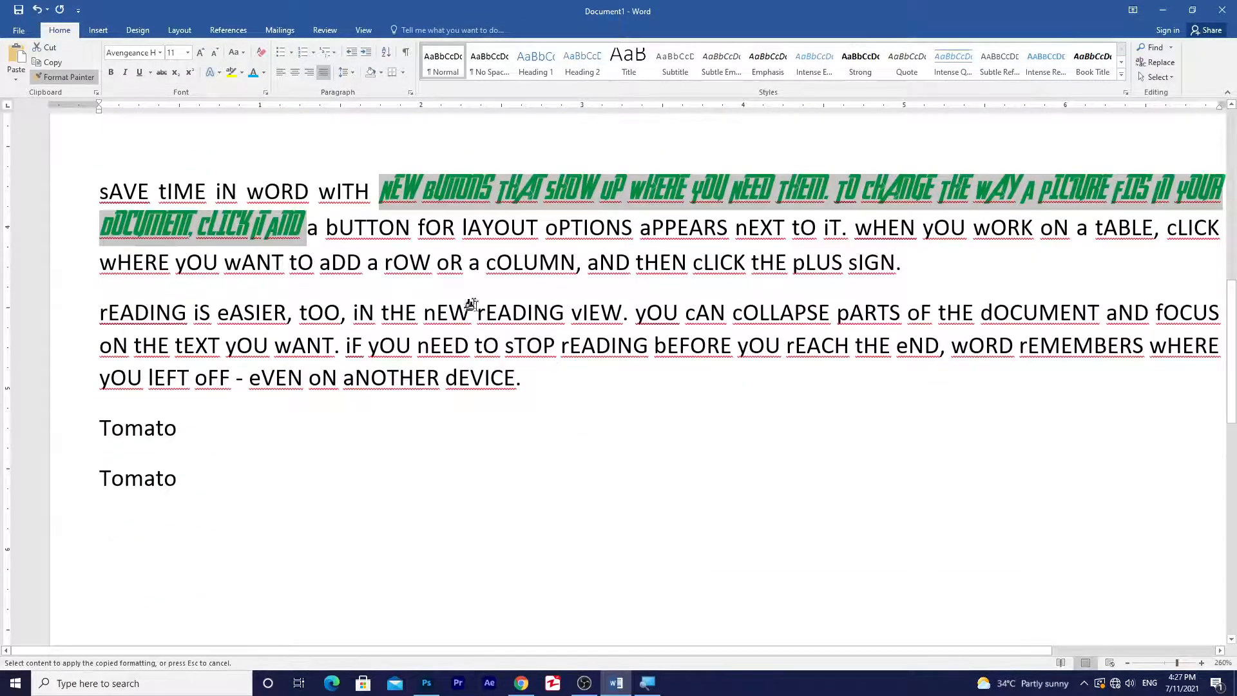
left_click_drag(437, 263, 493, 309)
left_click_drag(870, 326, 905, 335)
scroll(871, 362, "up", 5)
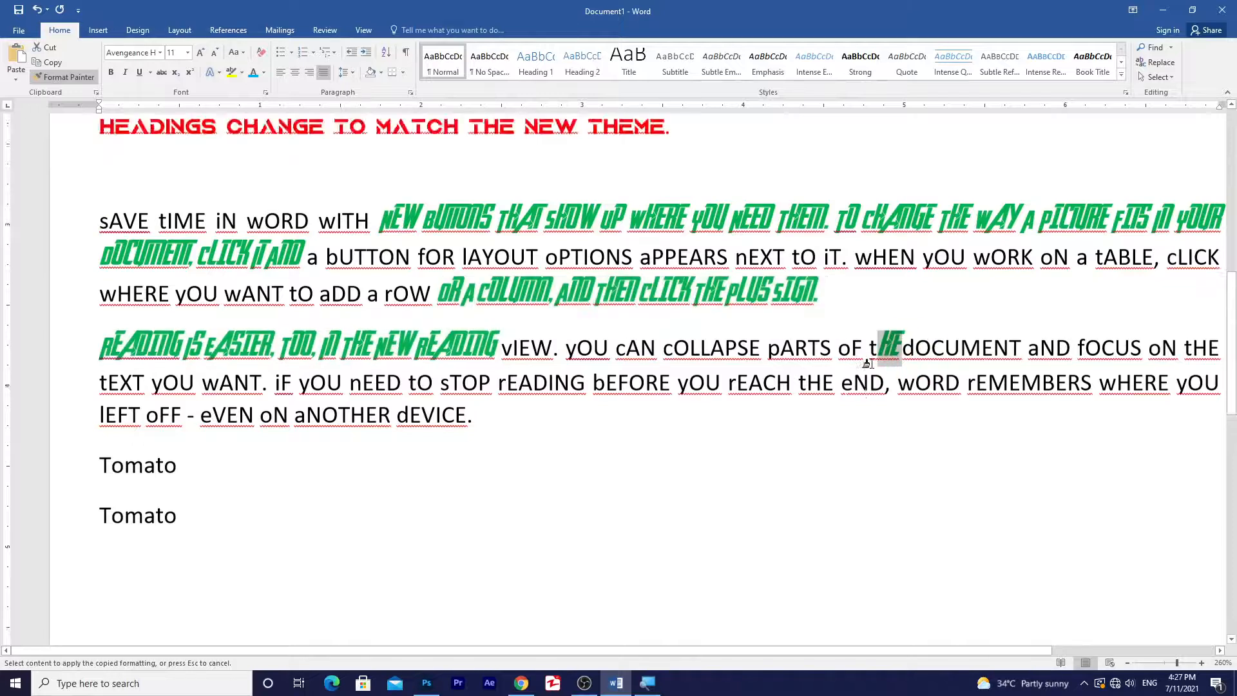
left_click_drag(952, 284, 1012, 287)
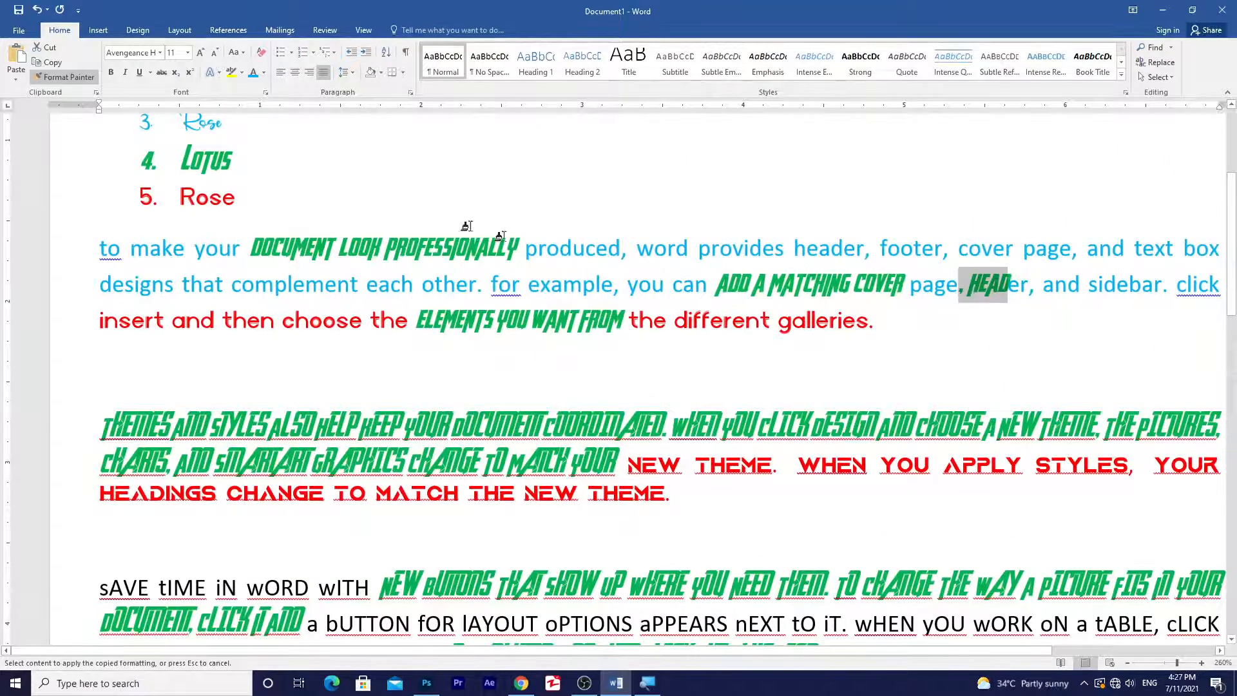
left_click(69, 77)
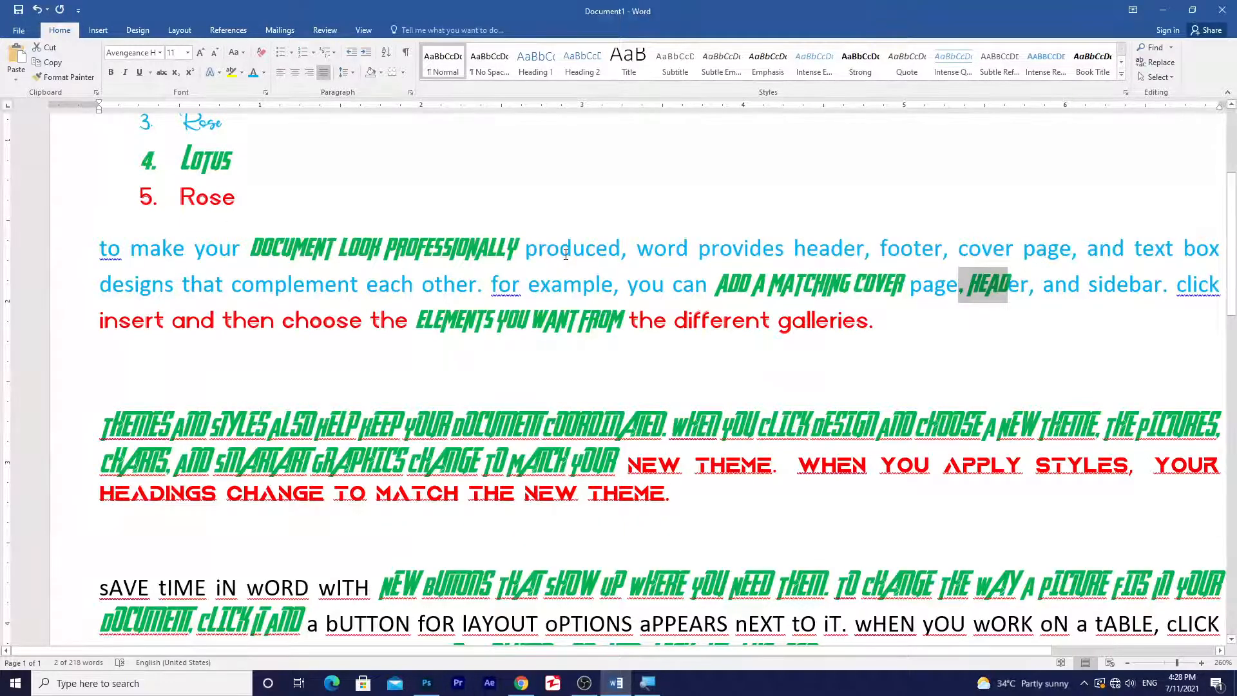
Step: Look over the available paste options without pasting anything
left_click(16, 78)
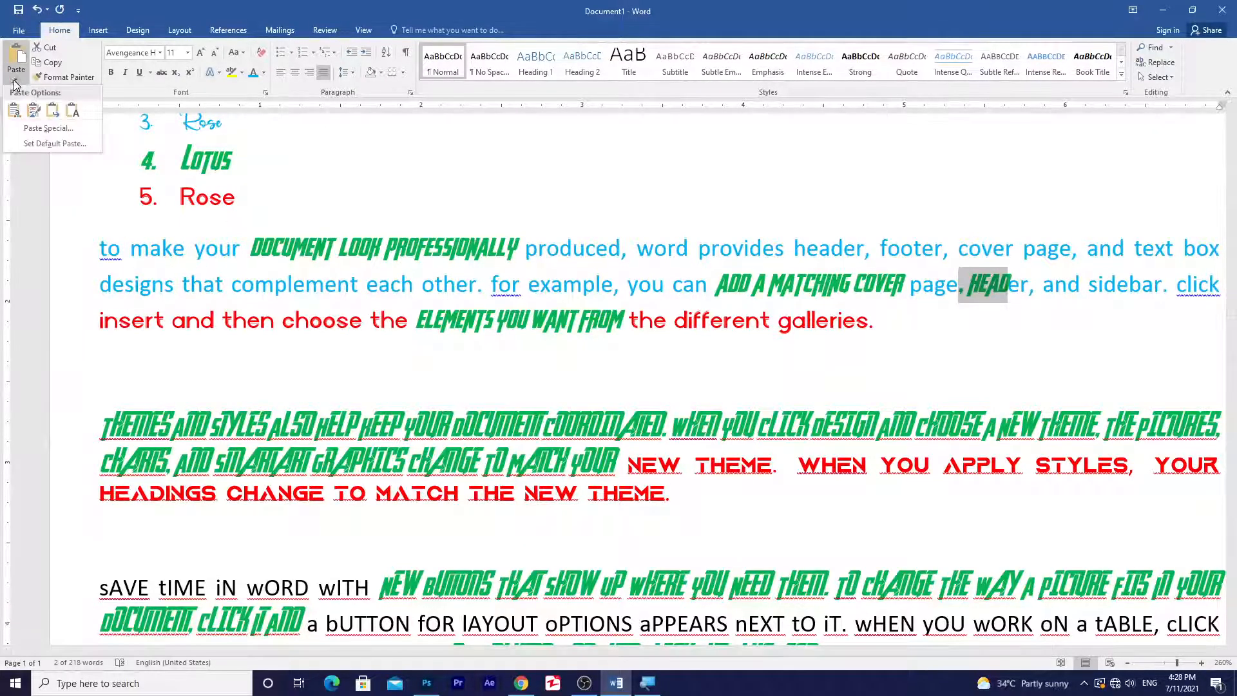
left_click(234, 224)
Step: Copy the first list item, Cactus, and paste it as a new item after the fifth item, Rose
scroll(483, 276, "up", 3)
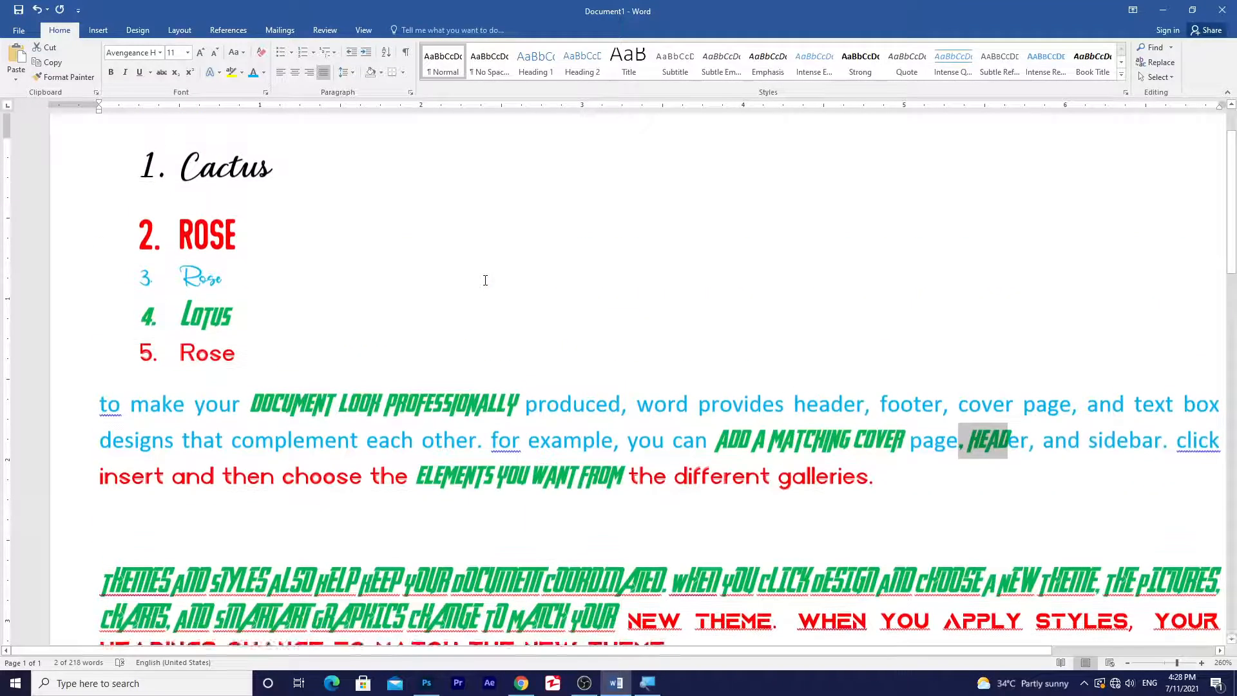
scroll(248, 324, "up", 1)
scroll(248, 324, "up", 1)
left_click_drag(281, 256, 178, 252)
key("ctrl+c")
left_click(257, 431)
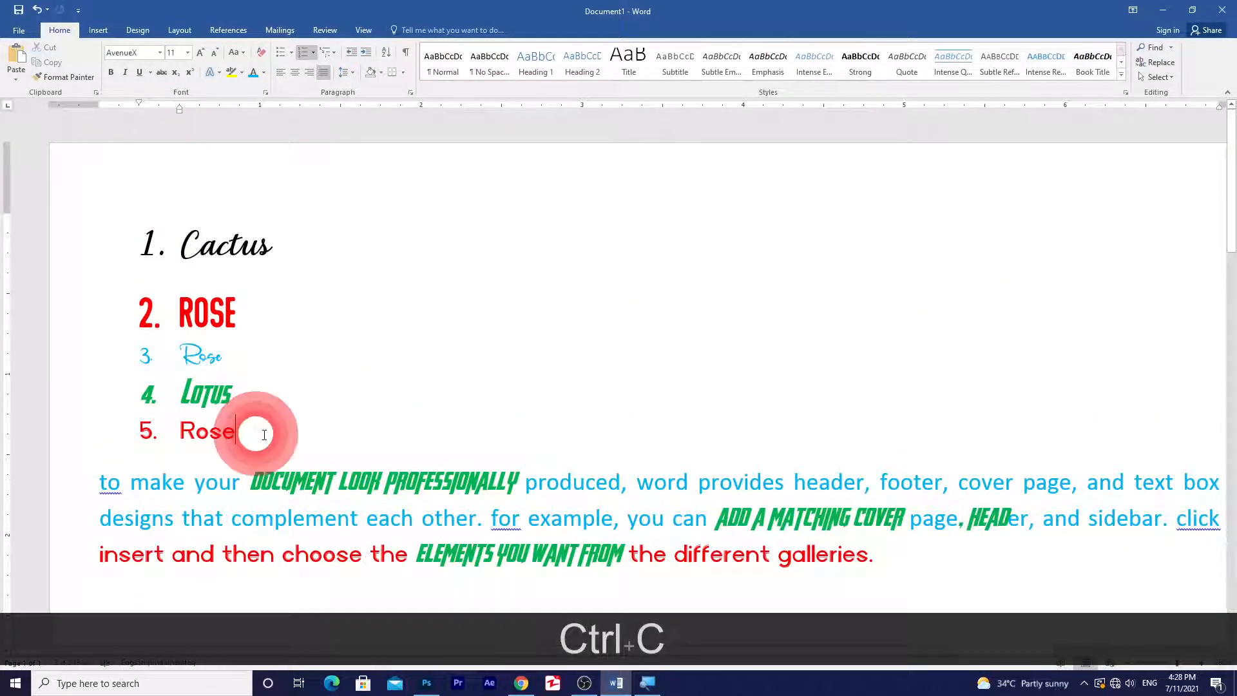
key("Return")
key("ctrl+v")
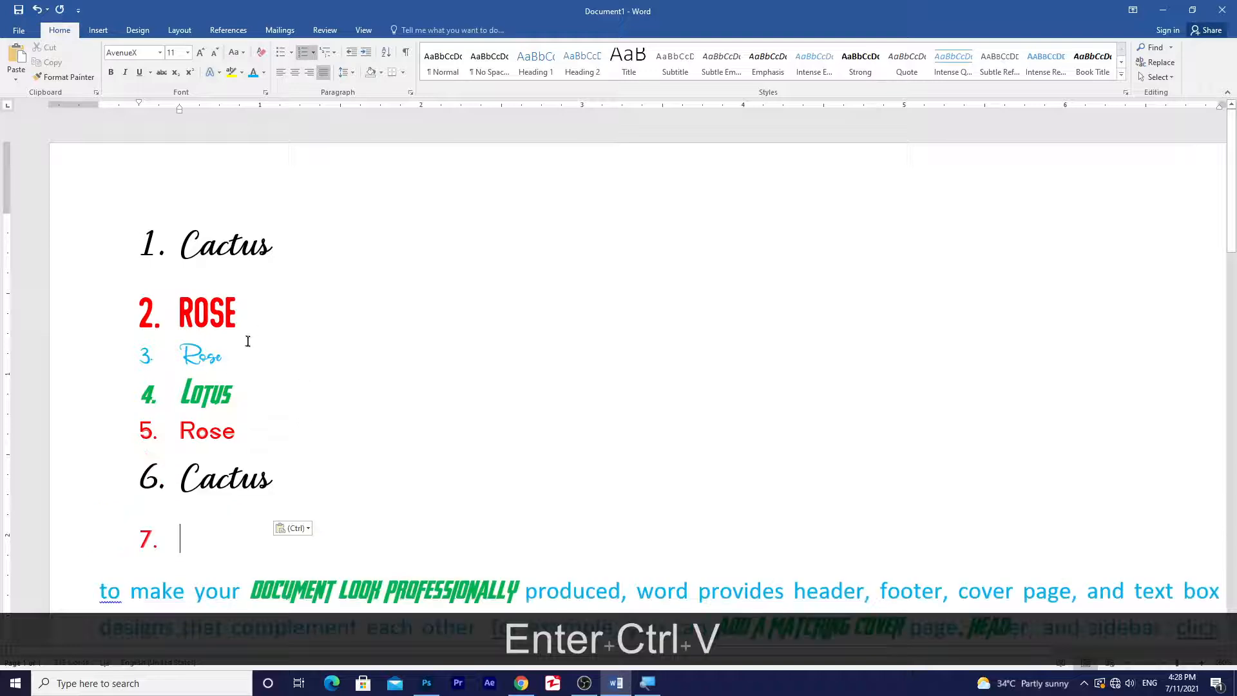
Step: Cut the second list item, the bold red ROSE, paste it below the last Cactus, and remove the number from the empty line after it
left_click_drag(240, 316, 158, 312)
left_click(309, 318)
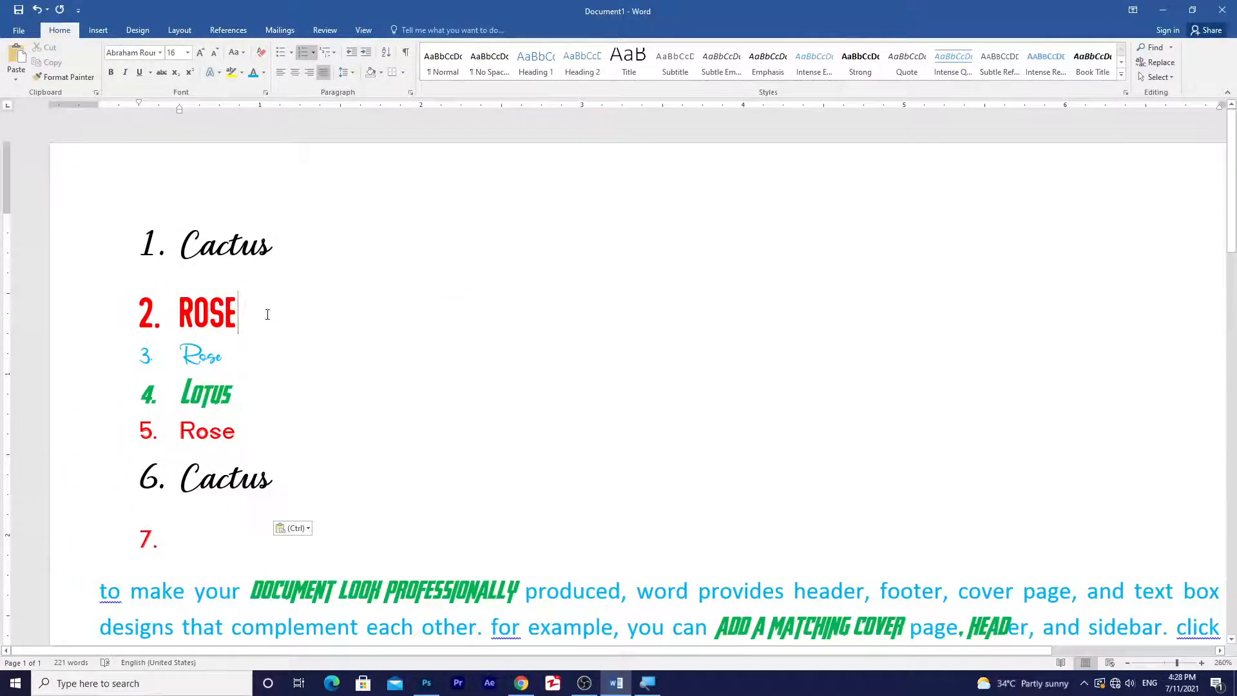
left_click_drag(267, 315, 180, 314)
key("ctrl+x")
scroll(286, 294, "down", 2)
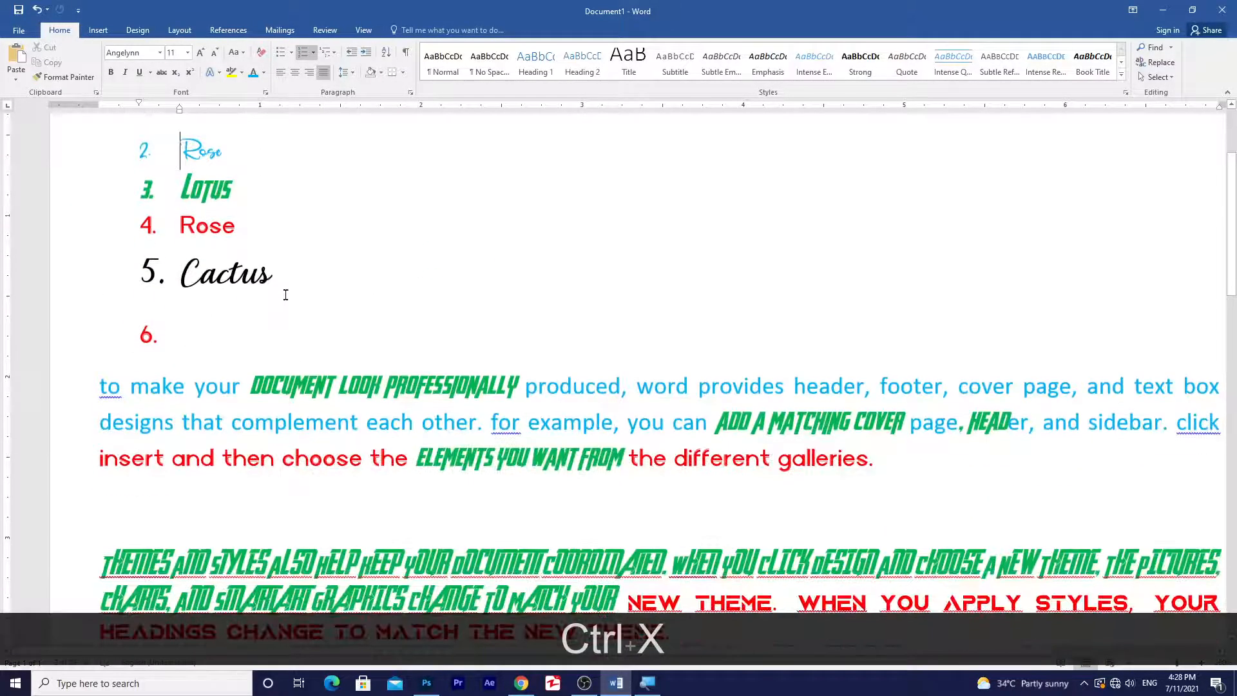
left_click(279, 335)
key("ctrl+v")
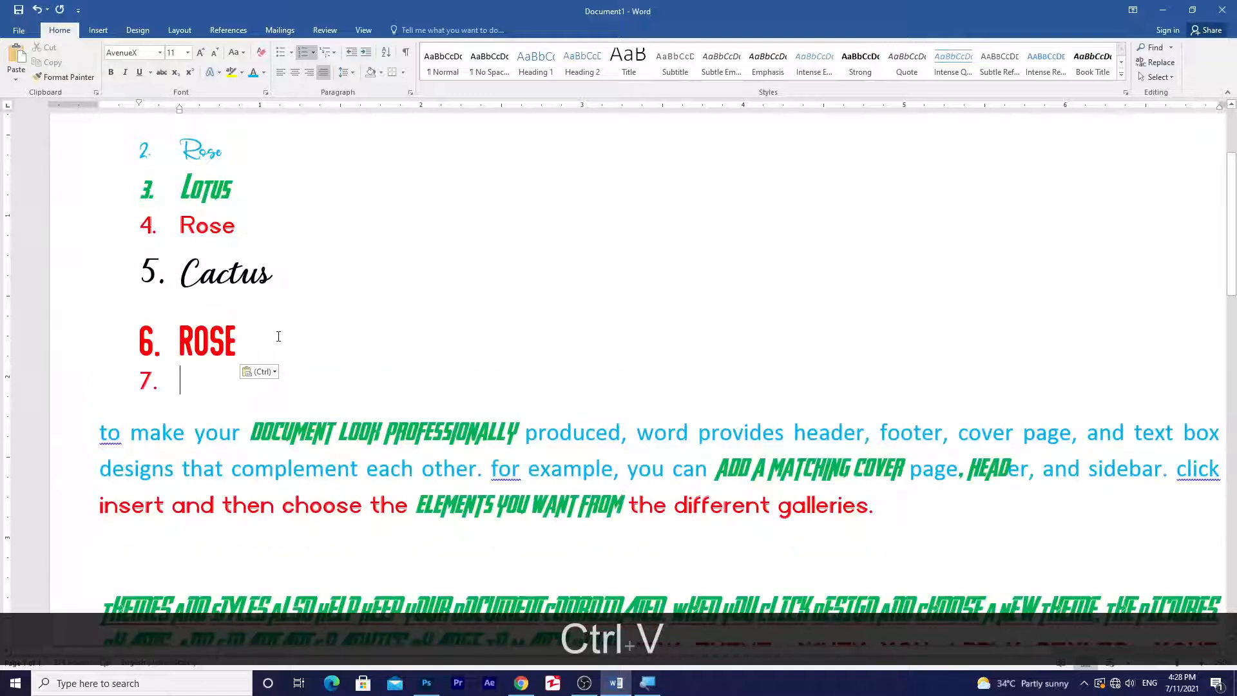
key("BackSpace")
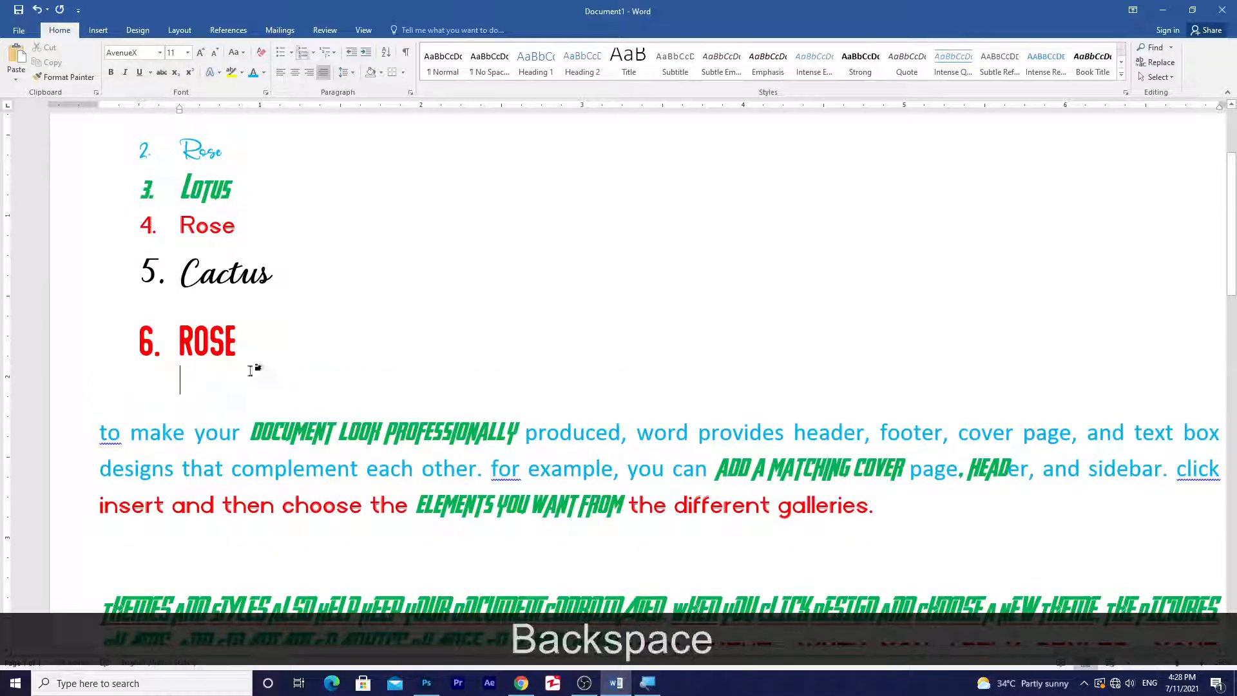
Step: Review the paste options, including Paste Special, and close them without pasting
scroll(246, 365, "up", 1)
scroll(245, 366, "up", 1)
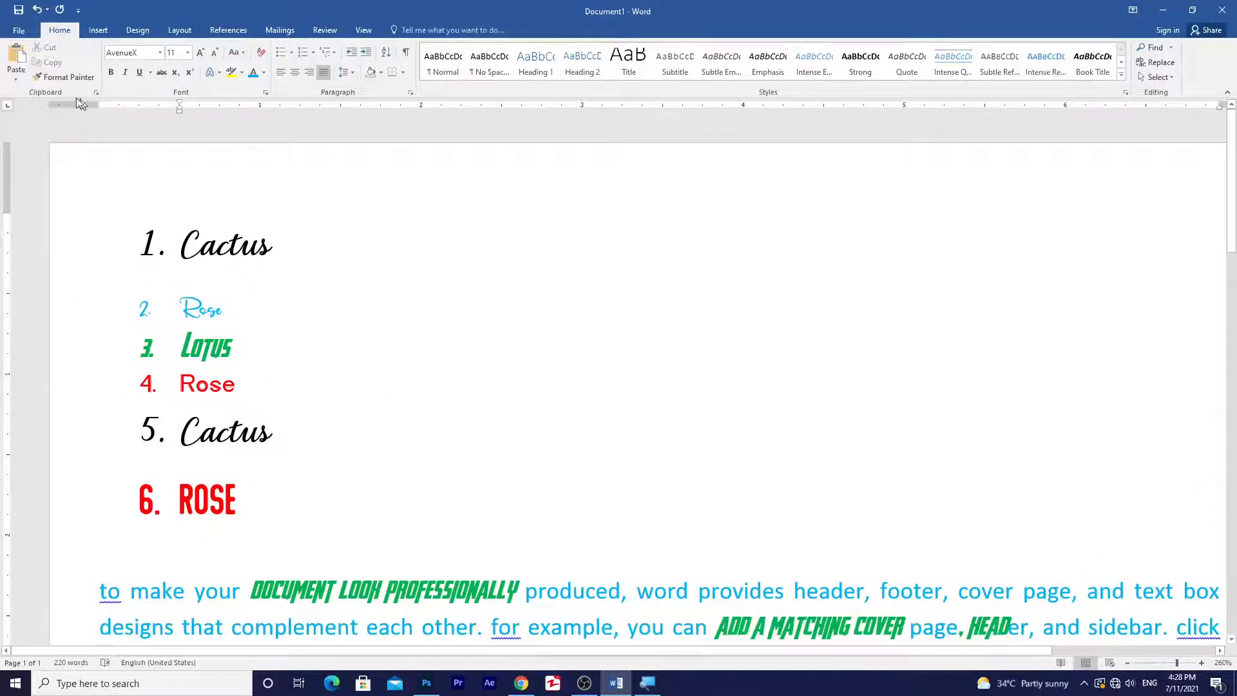
left_click(16, 76)
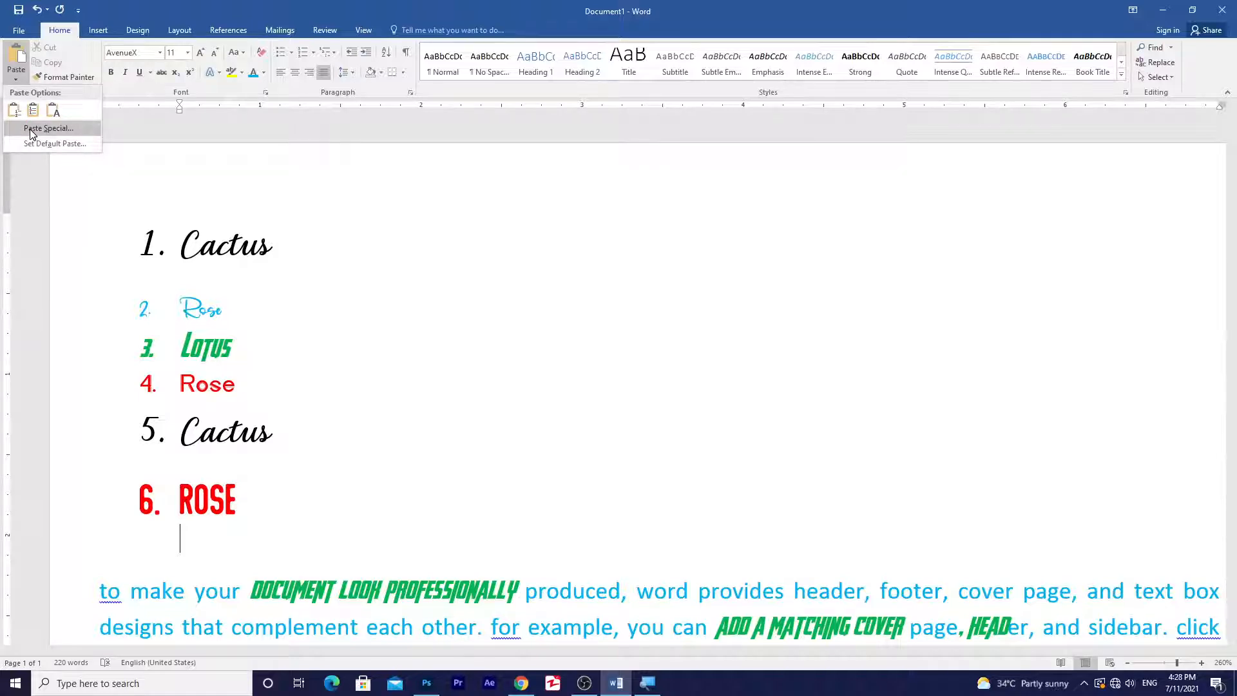
left_click(364, 456)
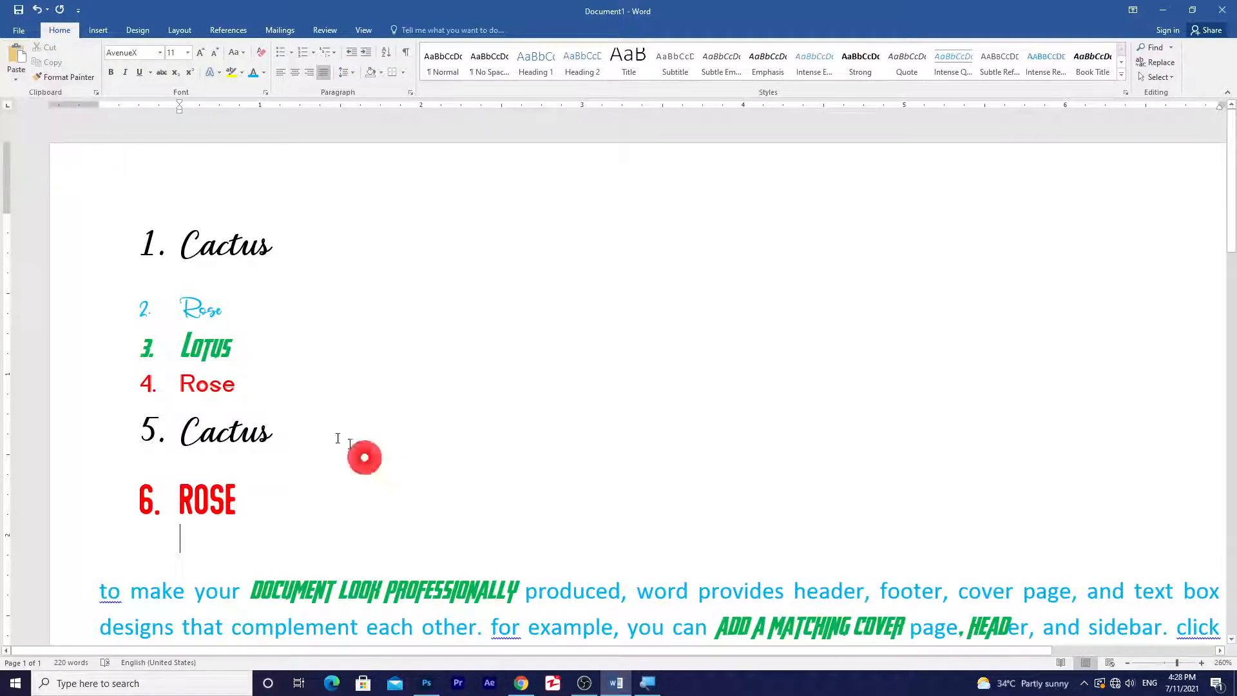
Step: Add four blank lines below the sixth list item, ROSE
scroll(337, 438, "down", 2)
key("Return")
key("Return")
key("Return")
key("Return")
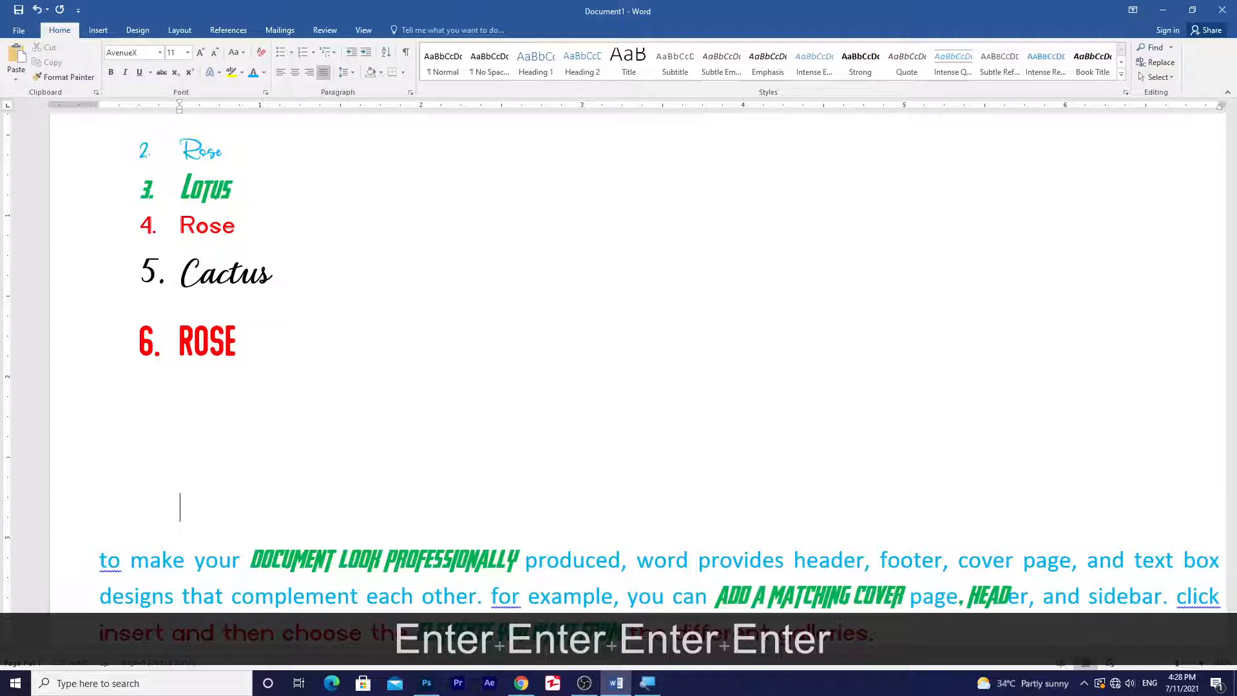
Step: Copy the sixth list item, ROSE, and paste it as a new list item on a blank line below
scroll(273, 420, "up", 2)
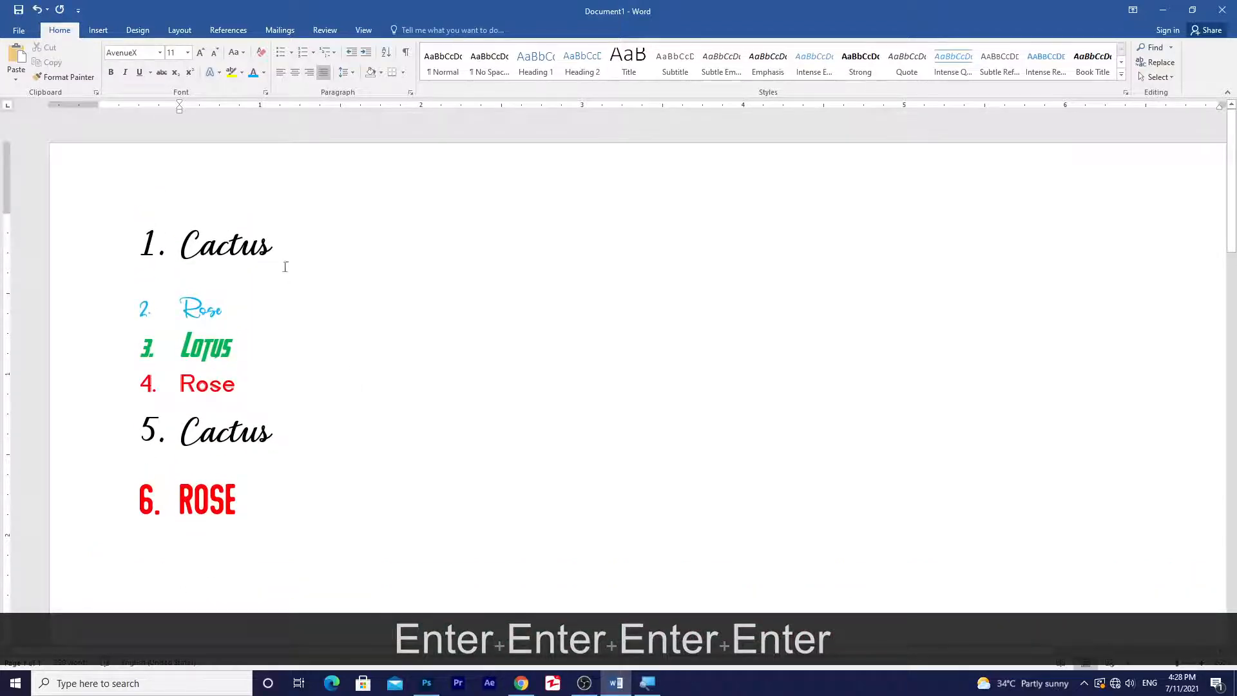
scroll(286, 267, "down", 2)
left_click_drag(257, 337, 169, 334)
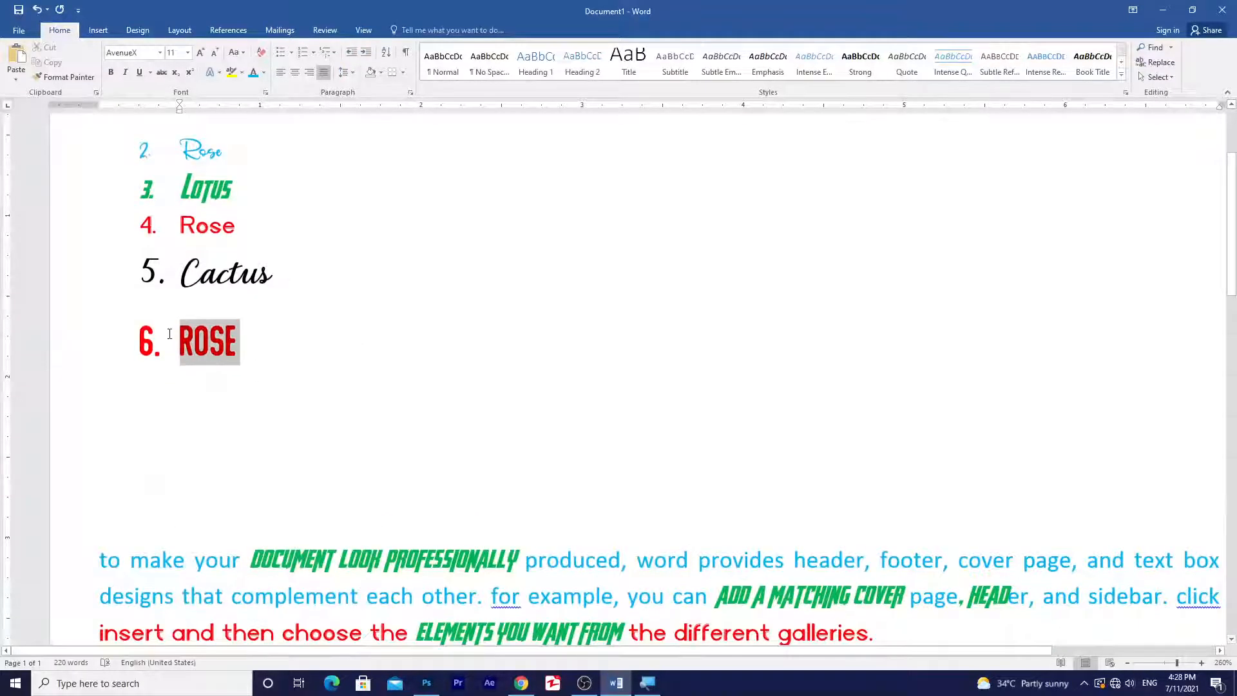
key("ctrl+c")
left_click(195, 399)
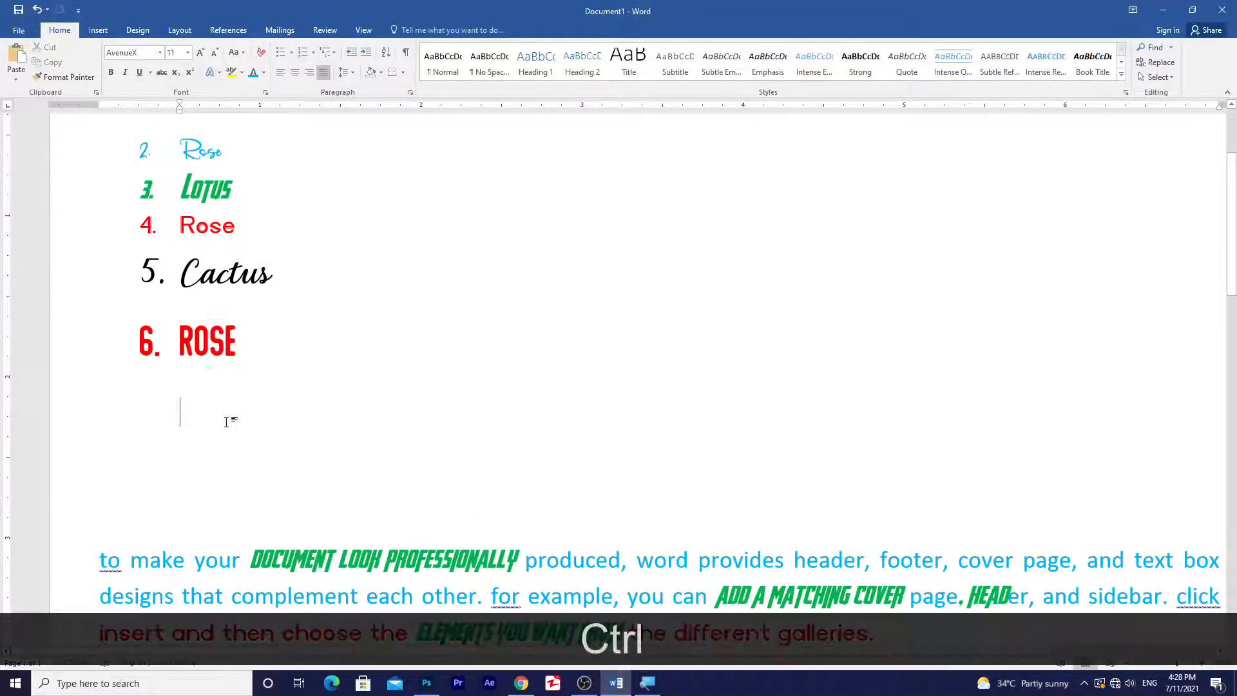
key("ctrl+v")
left_click(189, 413)
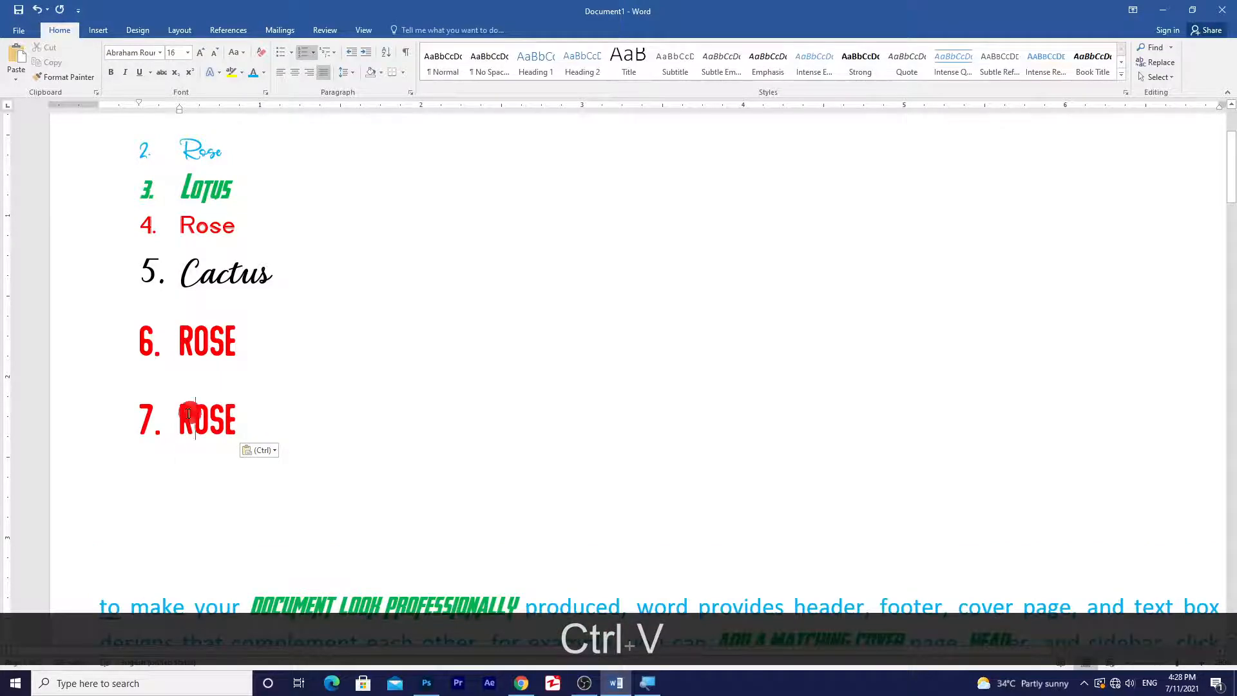
left_click_drag(245, 405, 170, 415)
left_click(215, 419)
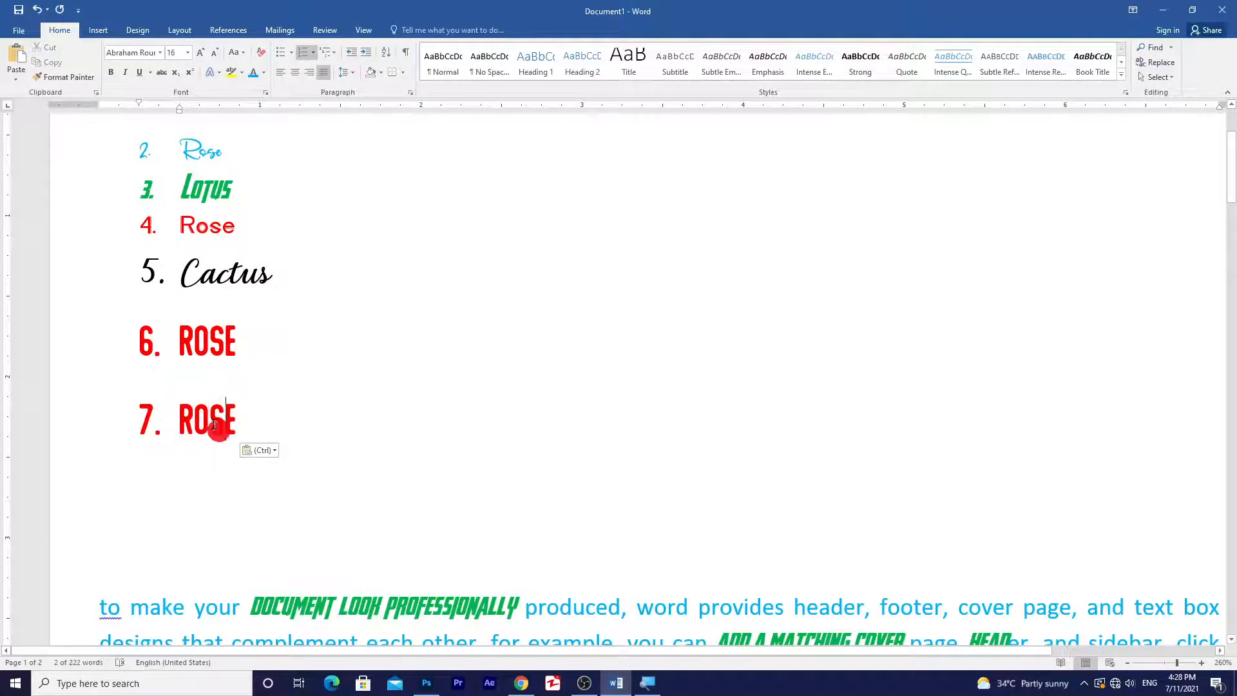
left_click_drag(237, 380, 229, 425)
left_click(227, 422)
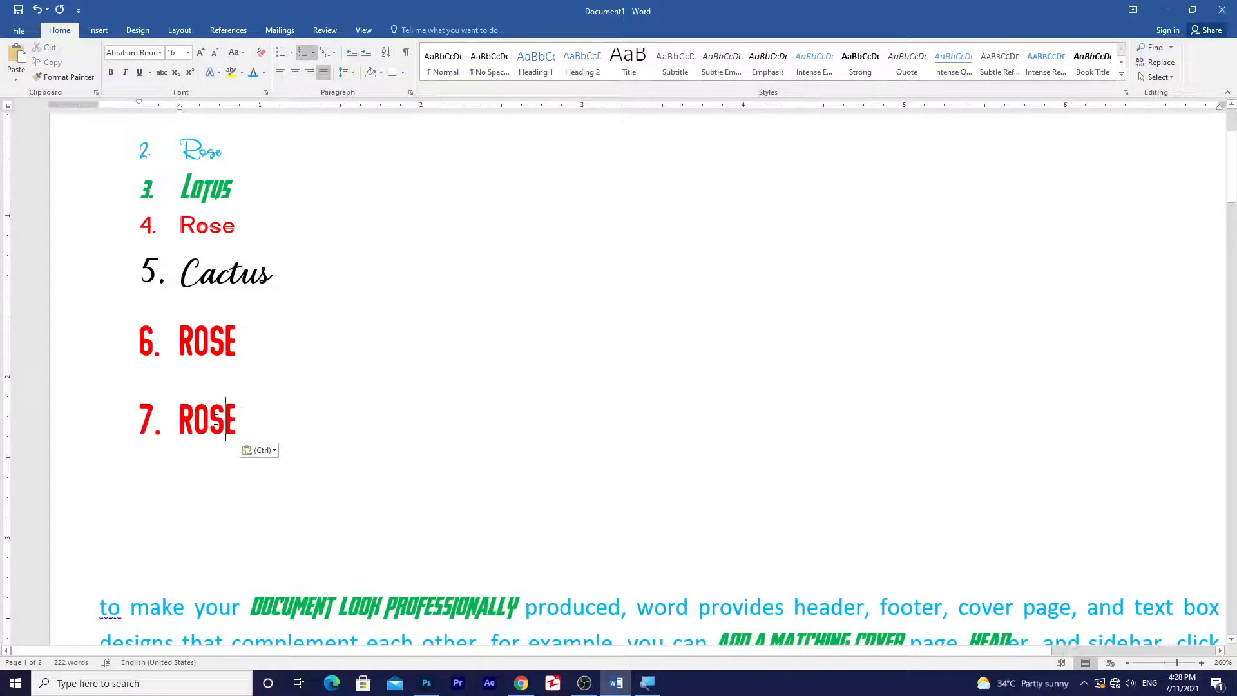
left_click_drag(224, 411, 191, 424)
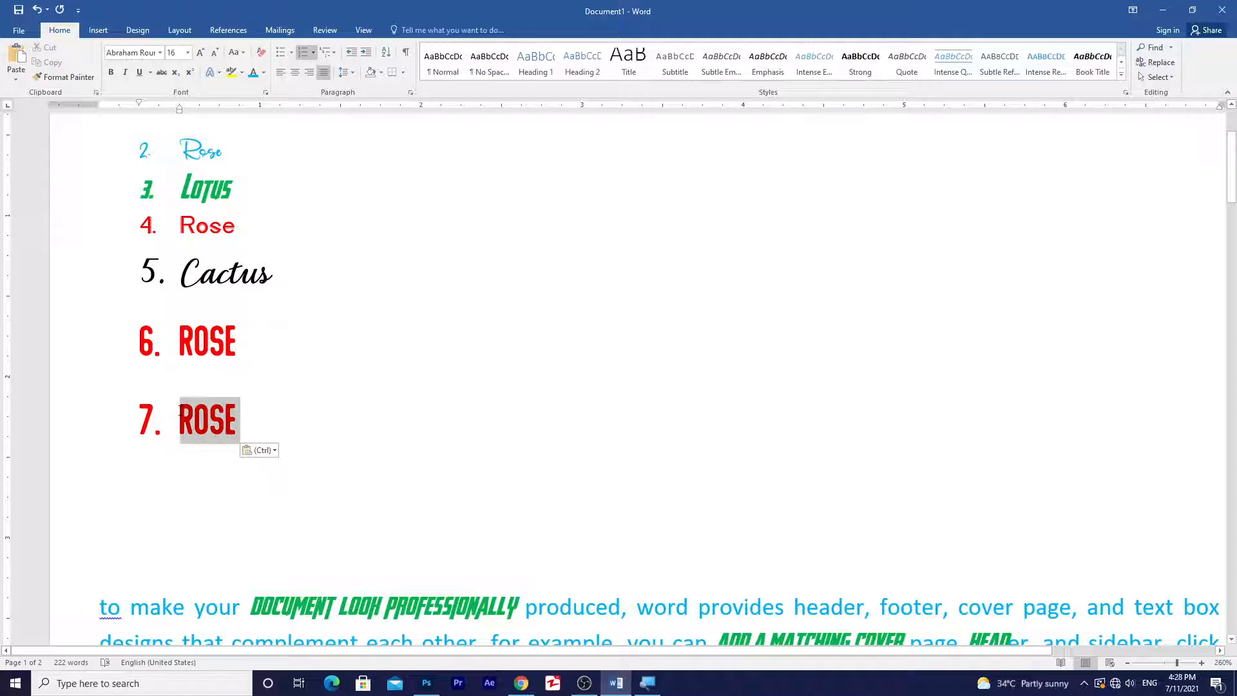
left_click(192, 424)
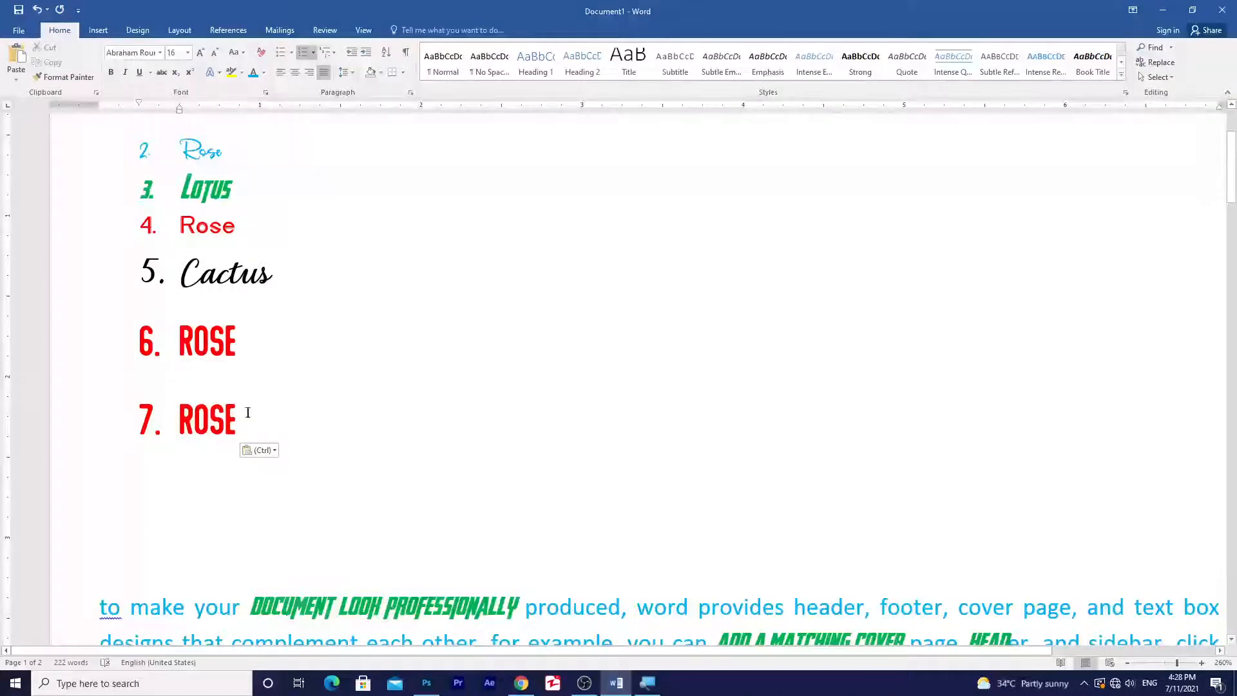
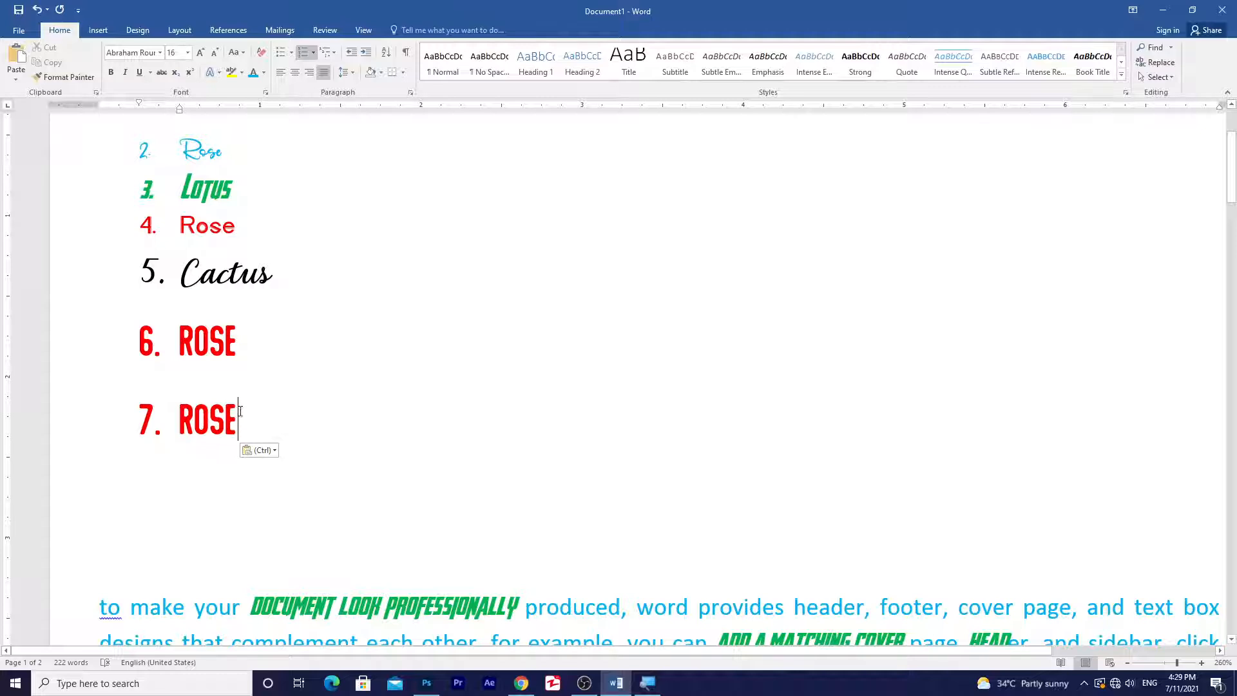
left_click_drag(248, 346, 130, 121)
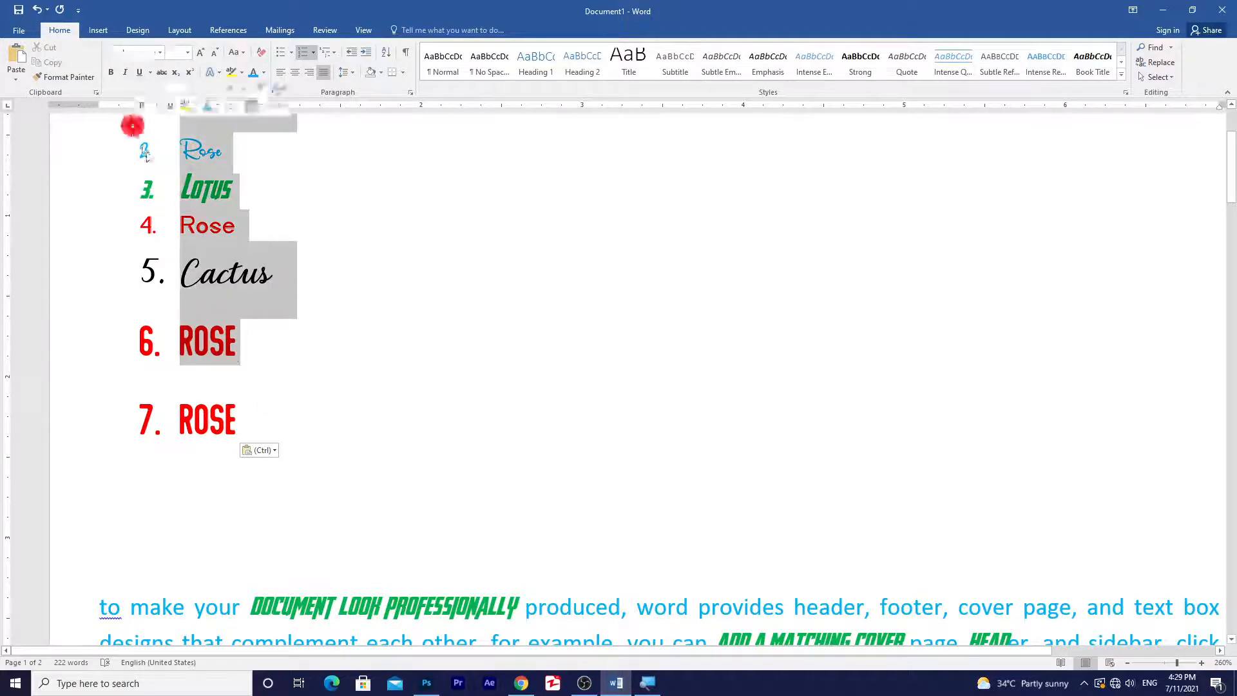
left_click(255, 257)
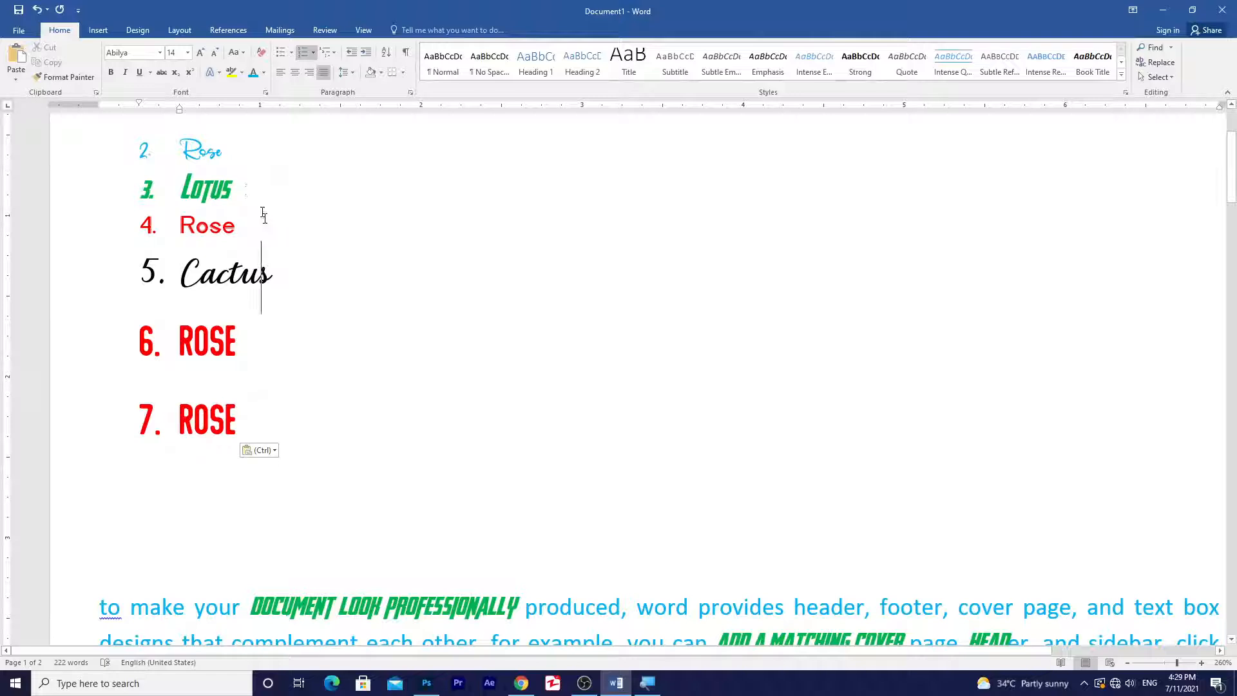
Step: Copy the fourth list item, Rose, and replace it using Paste Special with a Picture (Enhanced Metafile)
left_click_drag(255, 226, 184, 225)
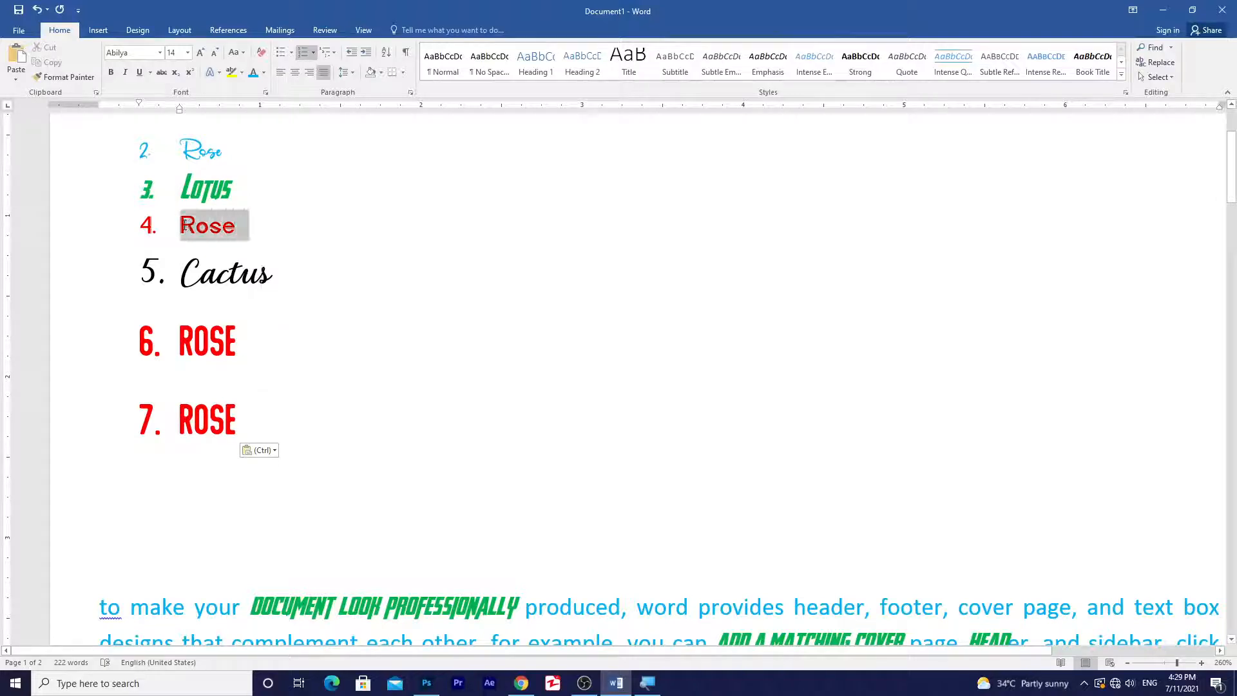
key("ctrl")
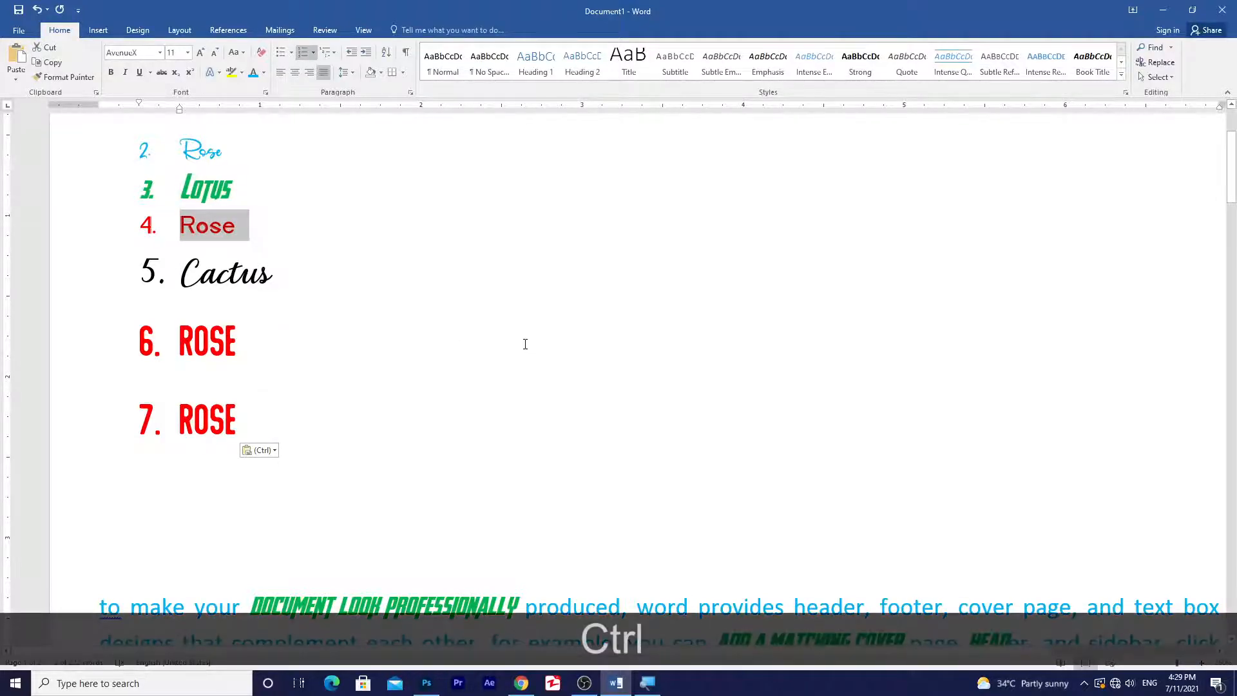
left_click(52, 64)
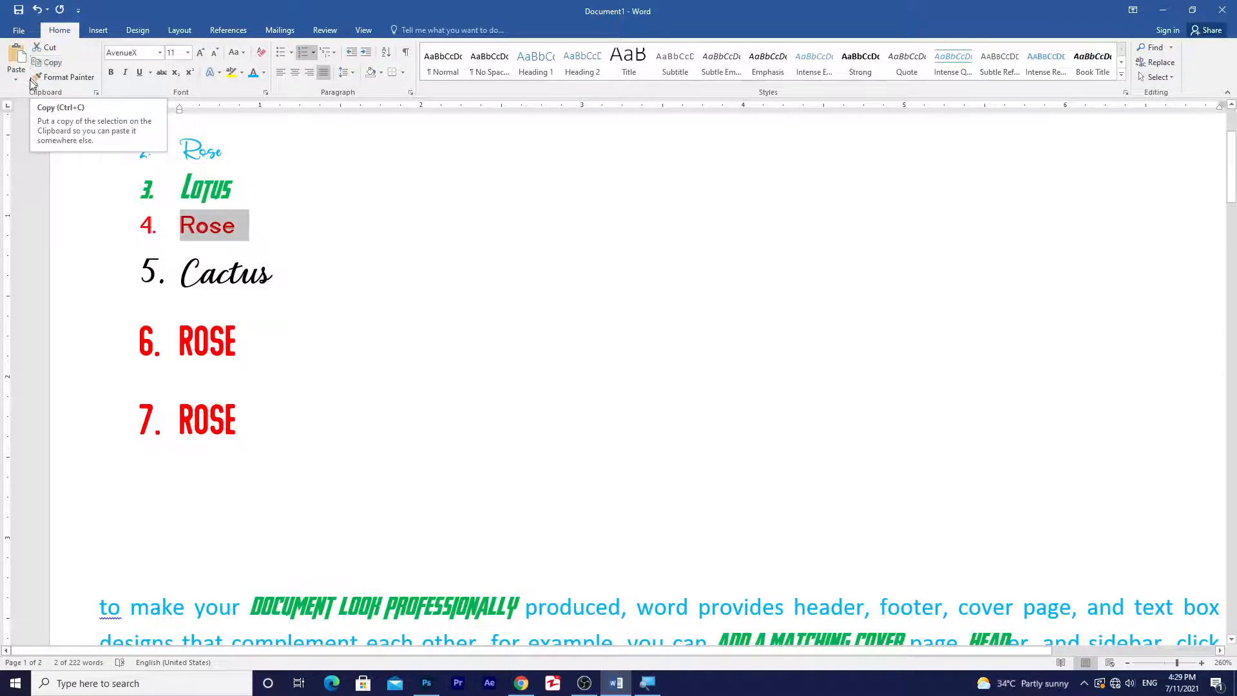
left_click(16, 81)
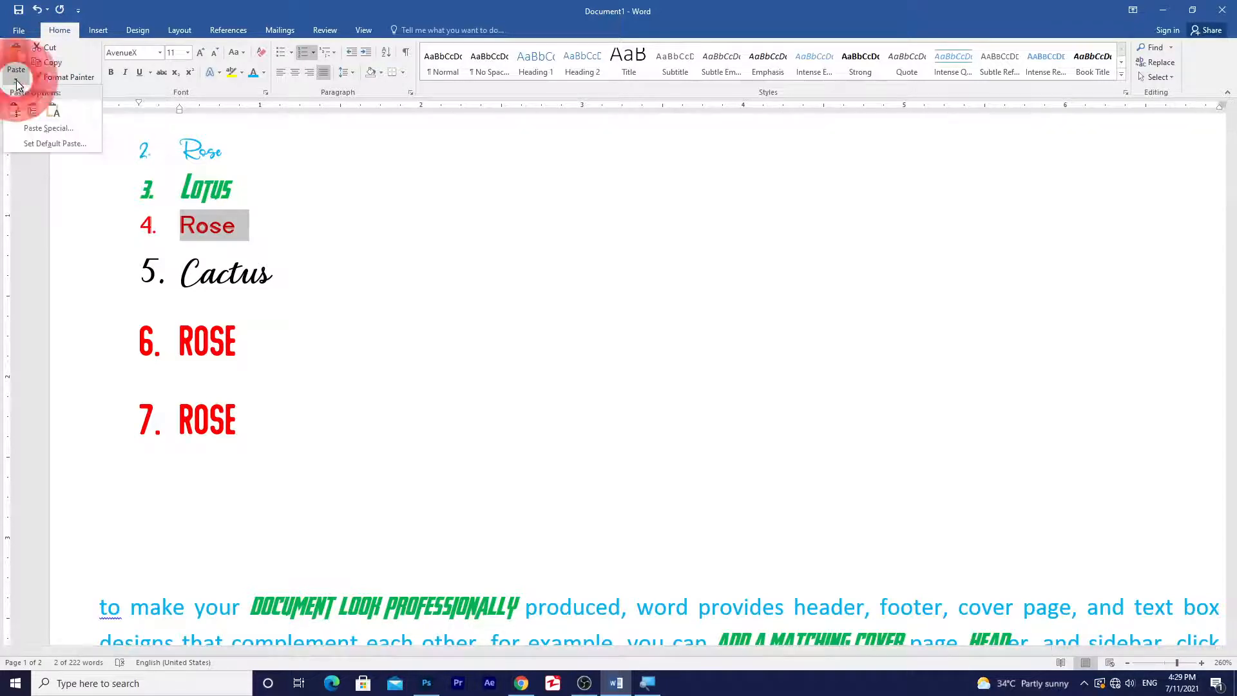
left_click(40, 129)
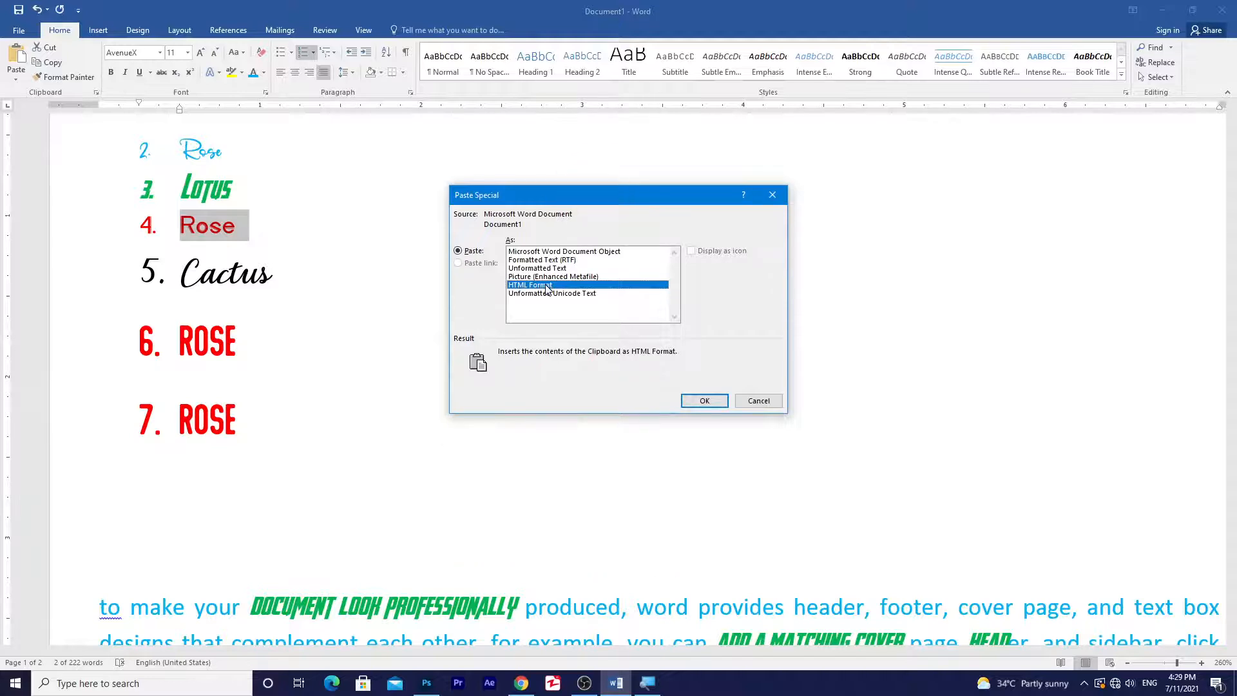
left_click(521, 277)
left_click(522, 279)
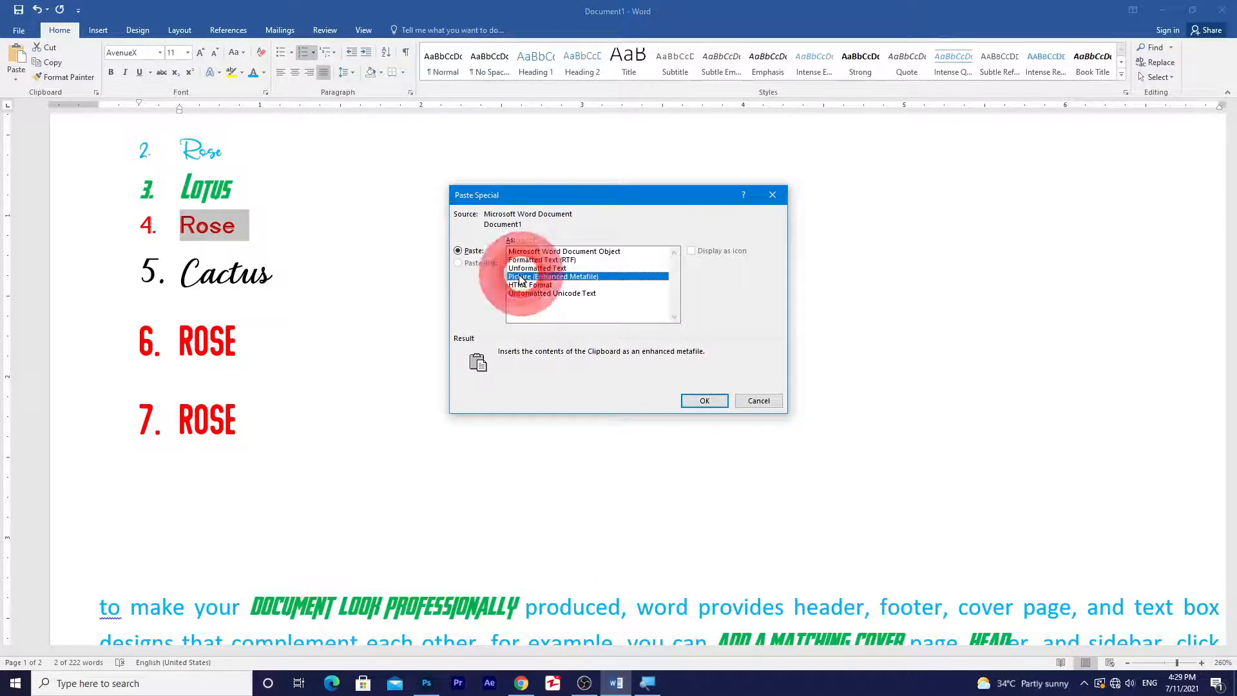
left_click(705, 400)
Step: Move the Rose picture below the last Cactus item and set its text wrapping to In Front of Text
left_click(296, 226)
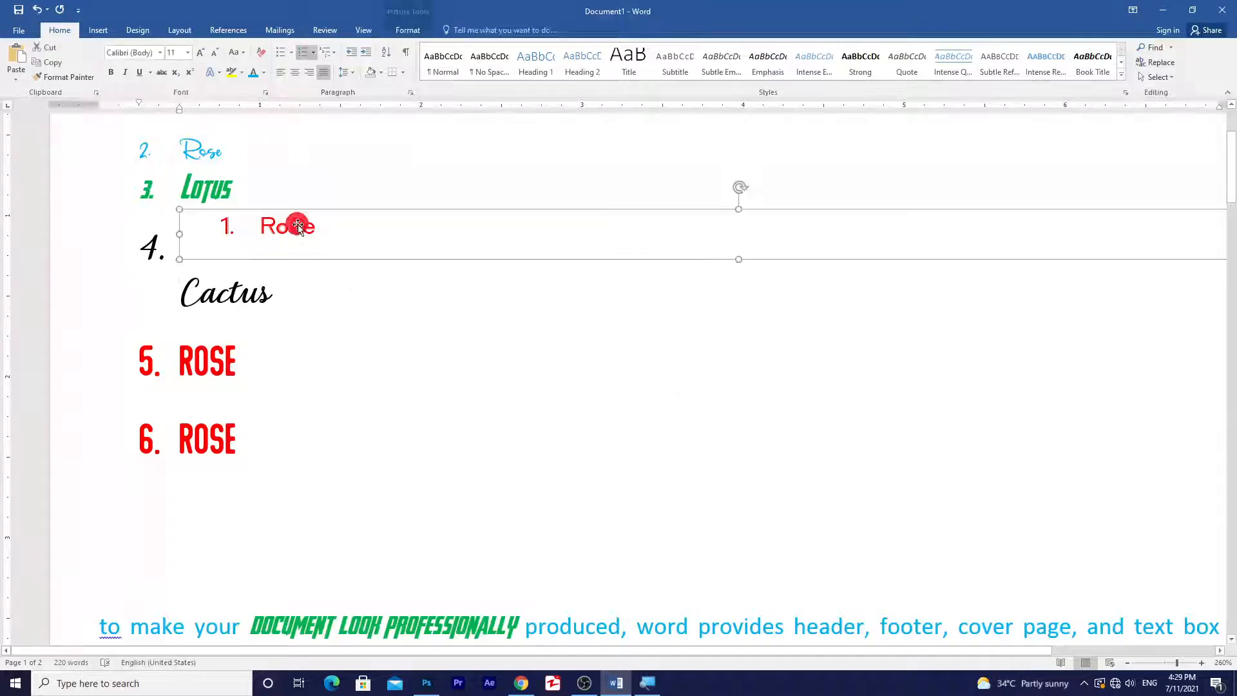
left_click_drag(296, 245, 326, 268)
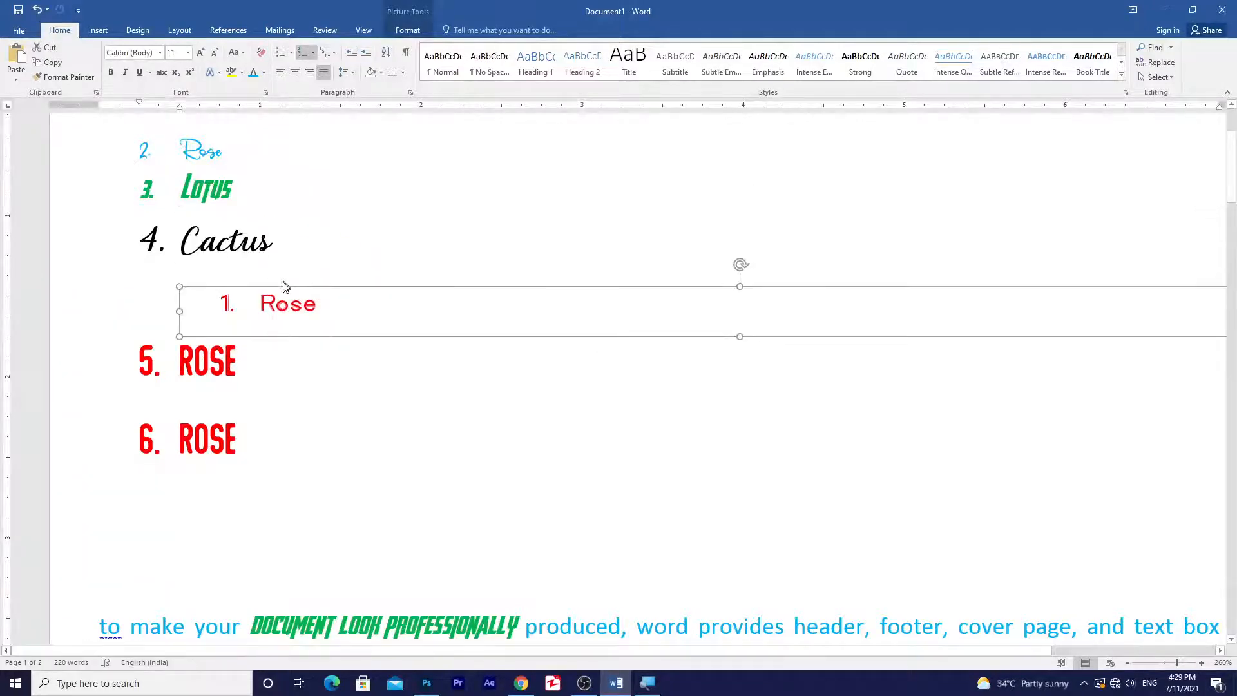
left_click(412, 11)
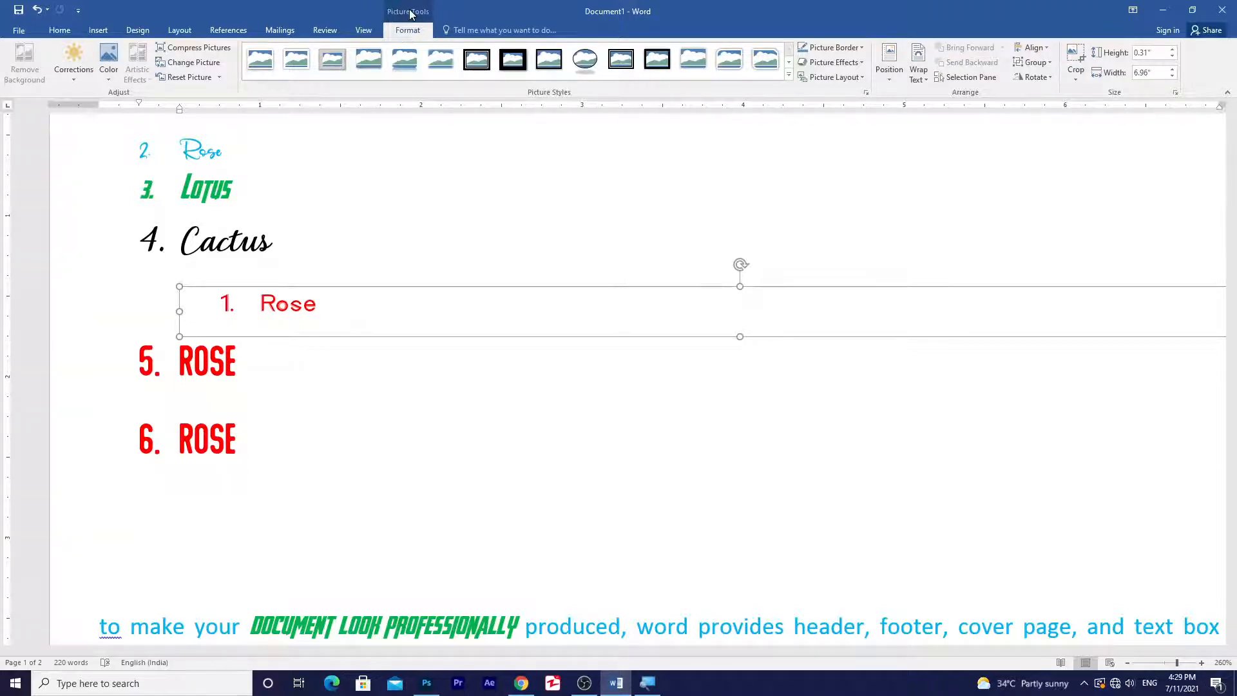
left_click(268, 308)
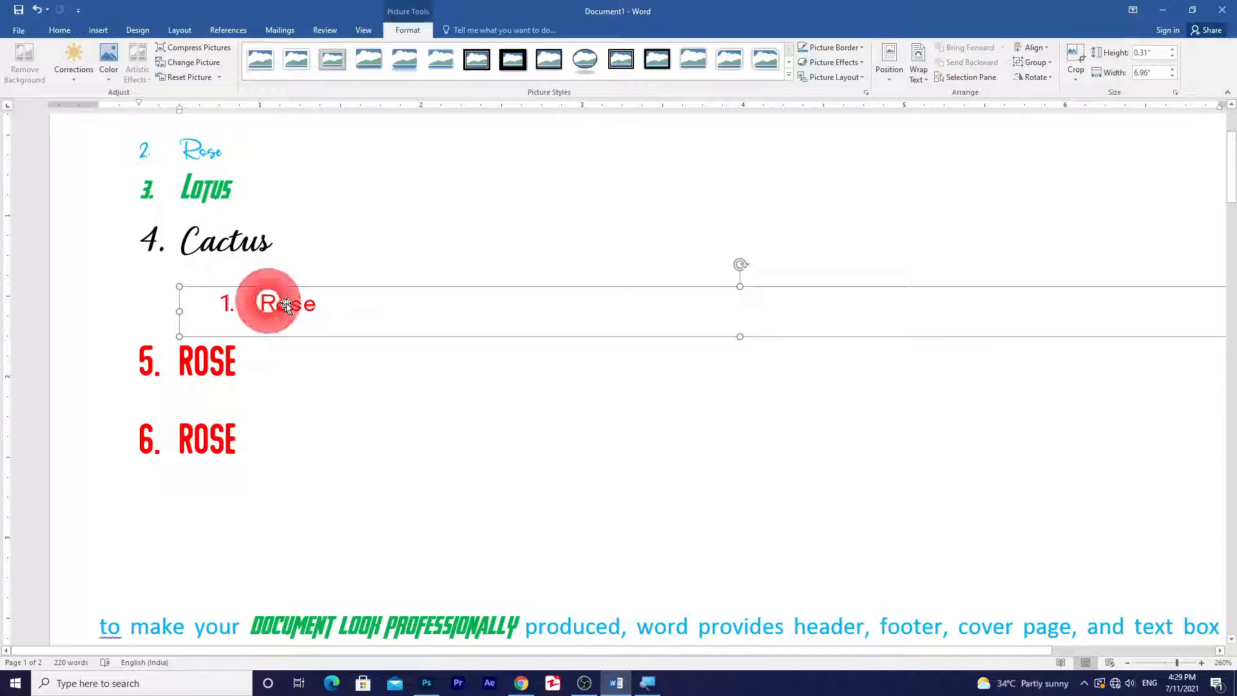
left_click(410, 9)
left_click(410, 29)
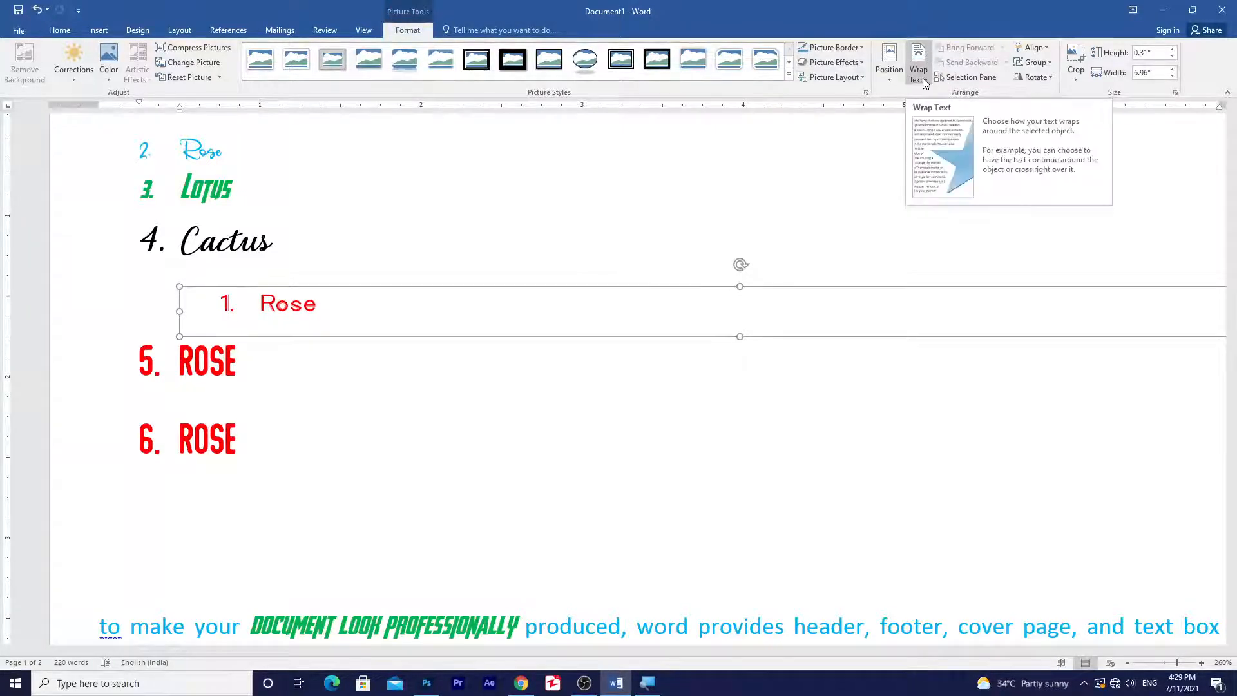
left_click(922, 79)
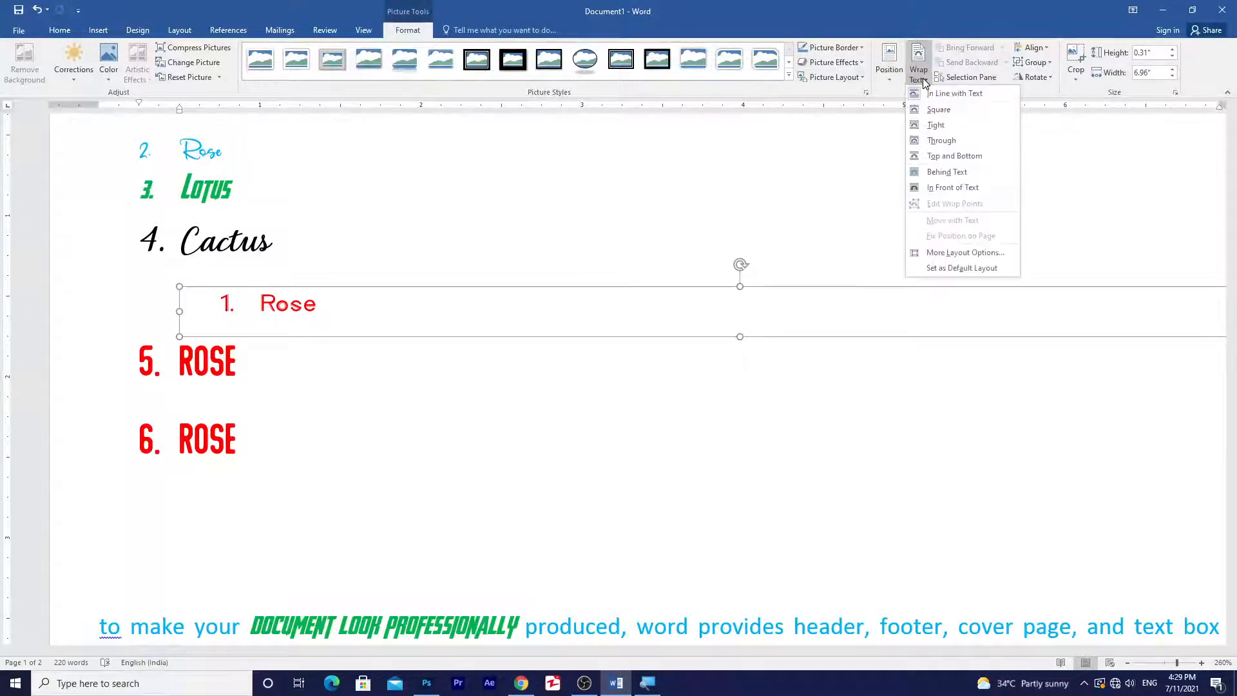
left_click(931, 188)
Step: Reposition the floating Rose picture beside the numbered list and resize it by its corner
left_click_drag(309, 309, 437, 260)
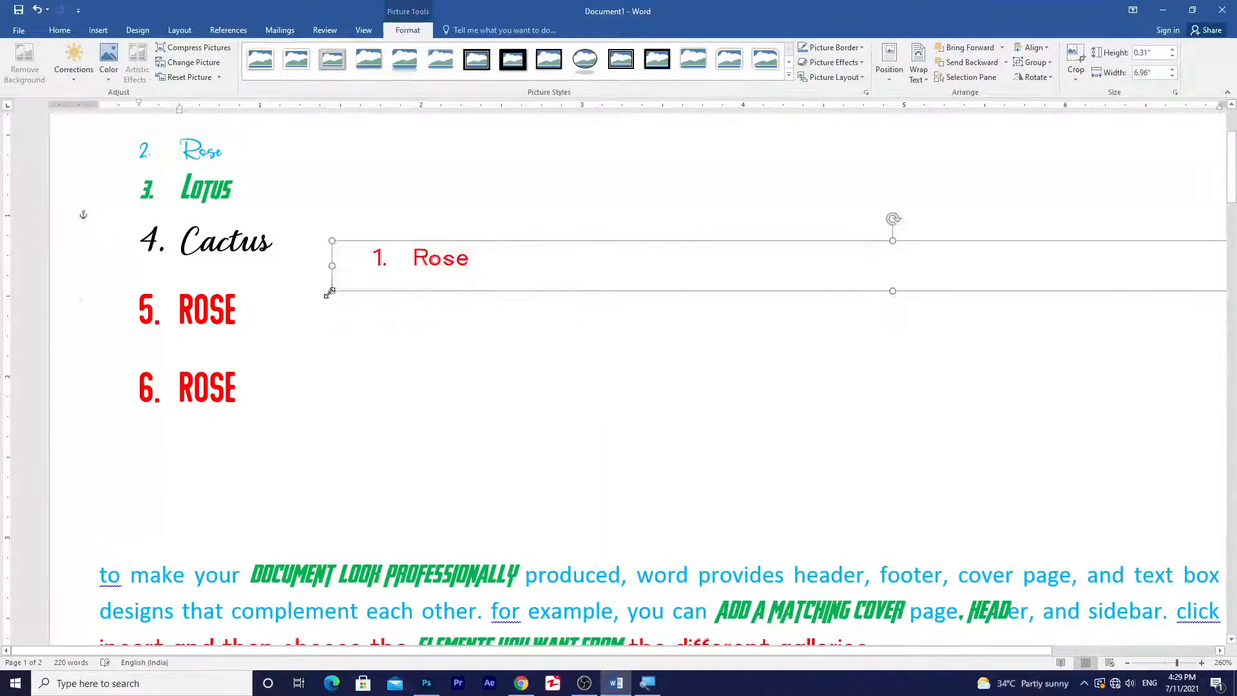
left_click_drag(323, 299, 293, 349)
left_click_drag(312, 264, 840, 248)
scroll(558, 359, "up", 2)
left_click_drag(561, 406, 561, 362)
Step: Delete the Rose picture and the last list item, the bold red ROSE
key("Delete")
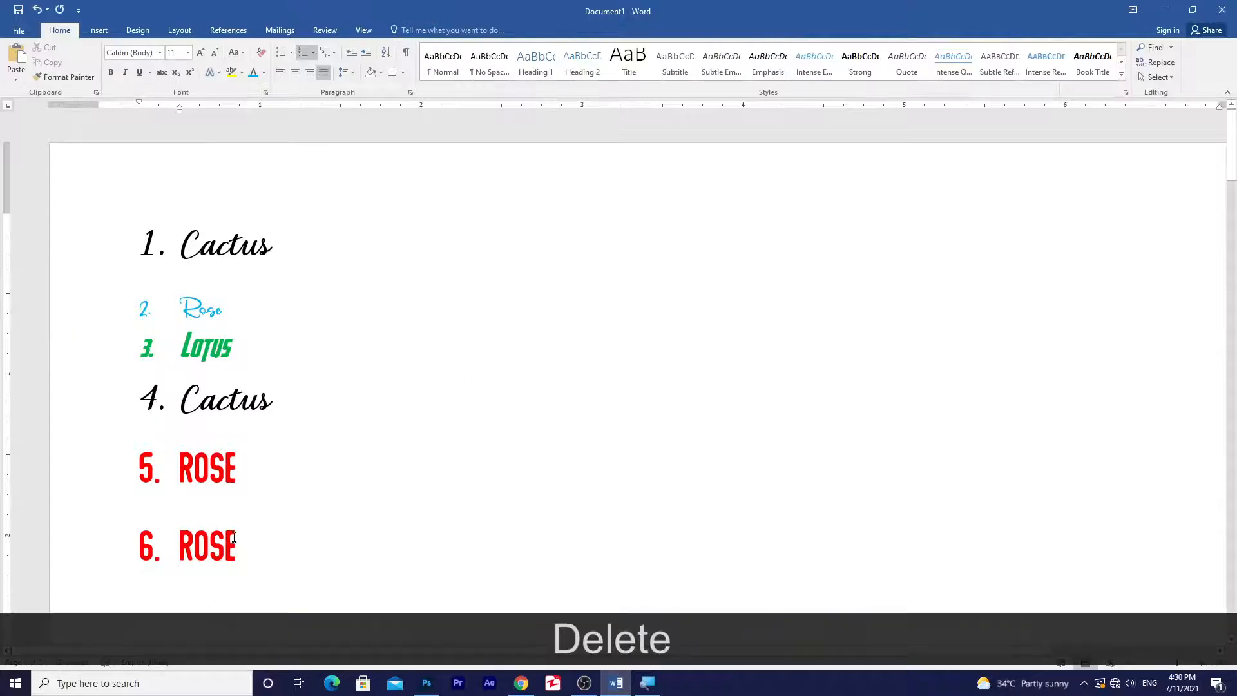
left_click_drag(234, 537, 180, 541)
key("Delete")
Step: Copy the whole five-item list and add blank lines below its last item, ROSE
left_click_drag(252, 473, 176, 257)
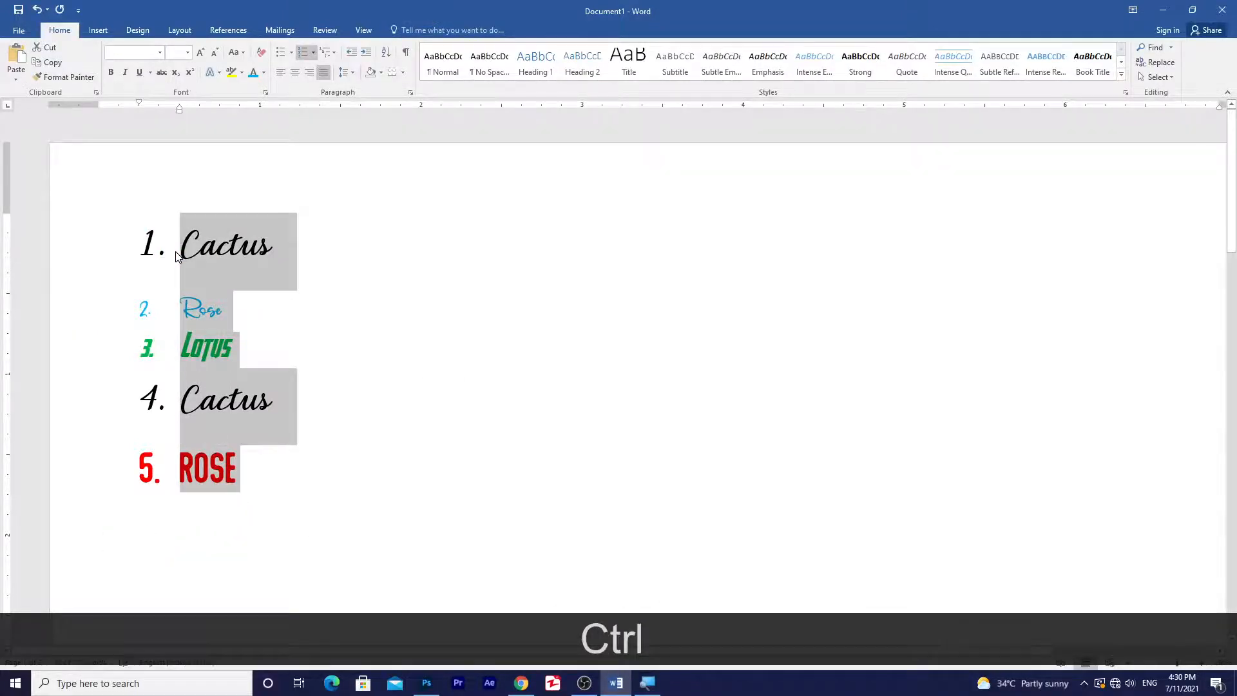
key("ctrl+c")
scroll(326, 323, "down", 3)
left_click(277, 250)
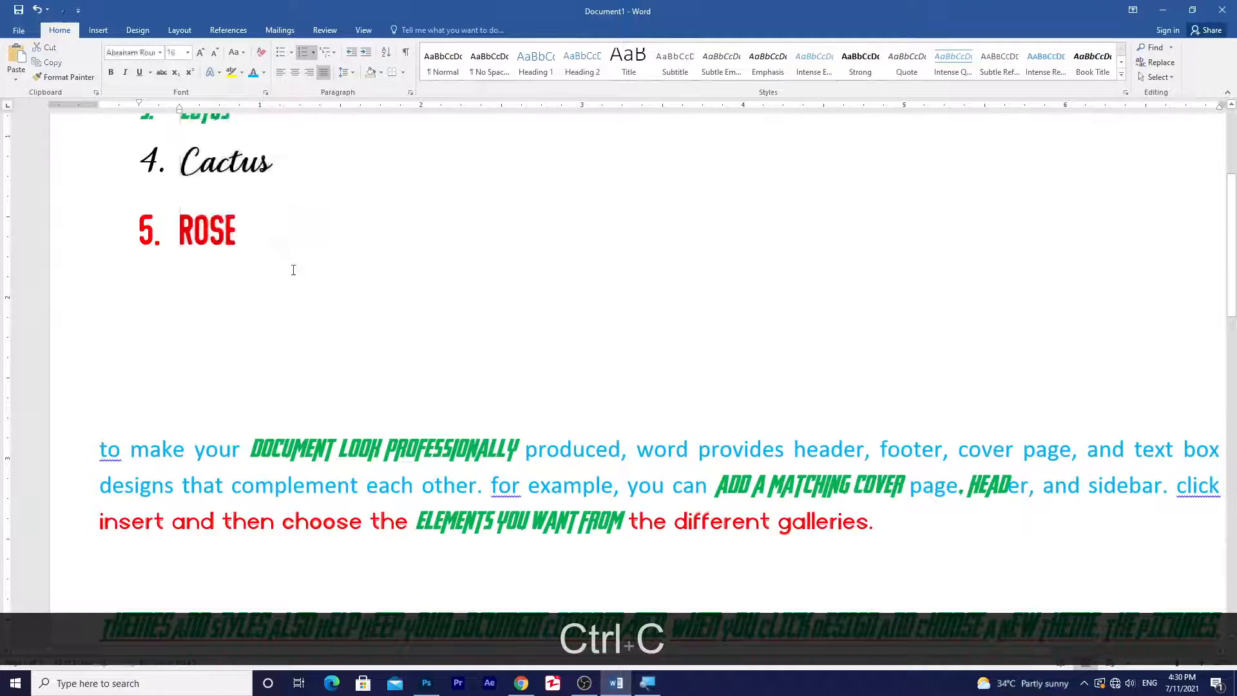
key("Return")
key("Return")
key("Return")
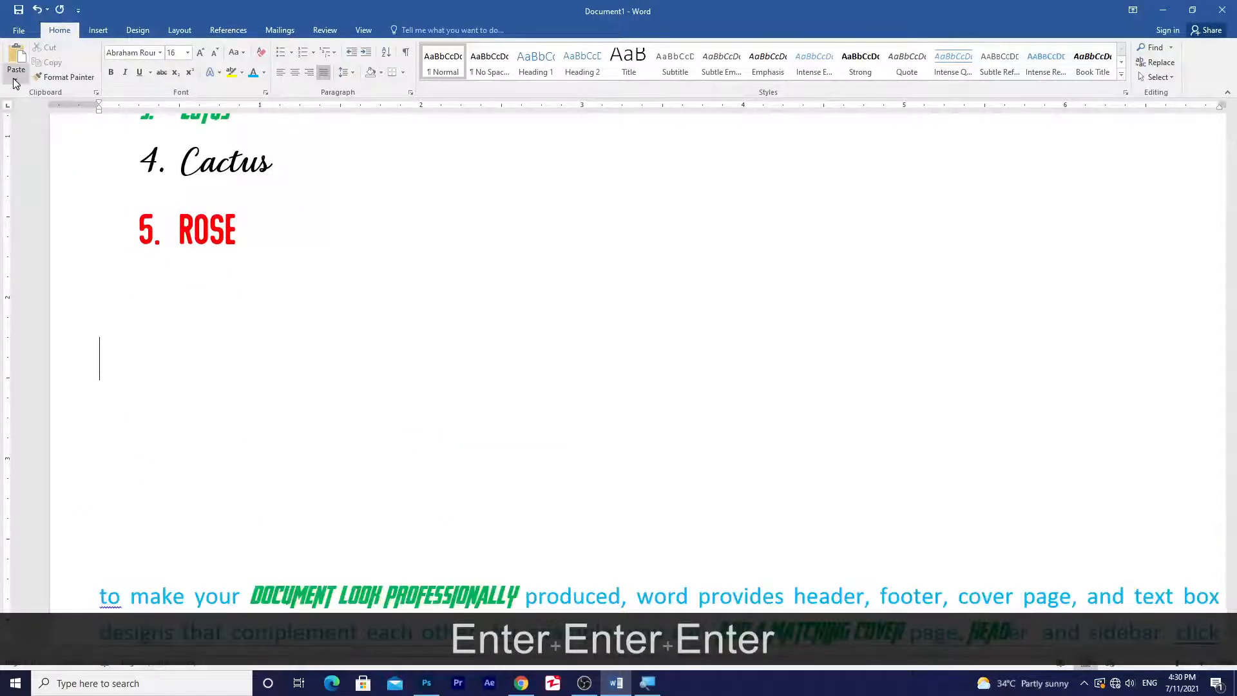
left_click(16, 80)
left_click(45, 127)
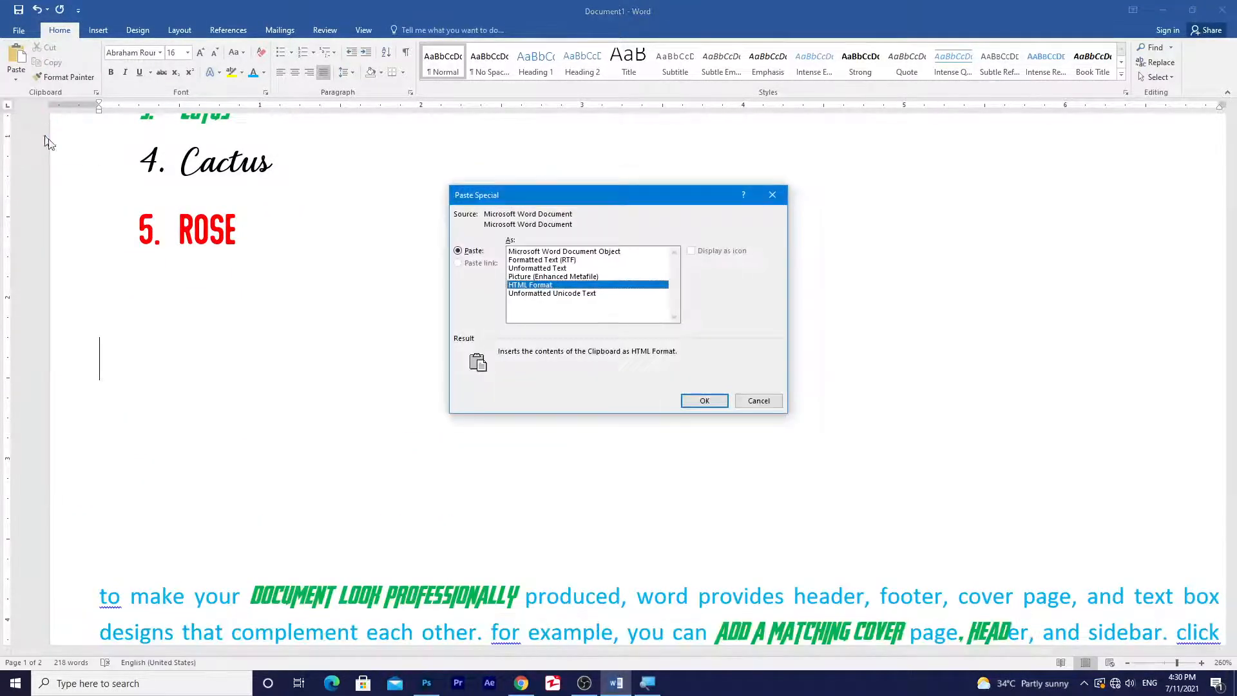
left_click(773, 194)
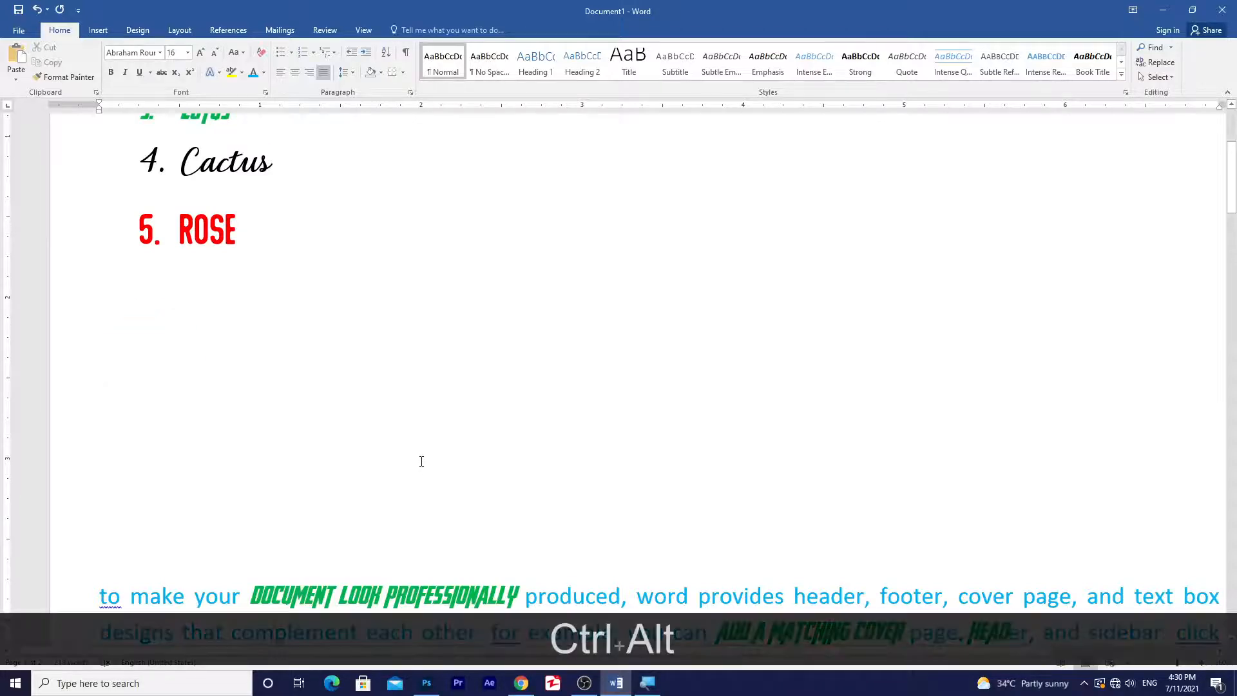
Step: Paste the copied five-item list below ROSE as a Picture (Enhanced Metafile) with Paste Special
key("ctrl+alt+v")
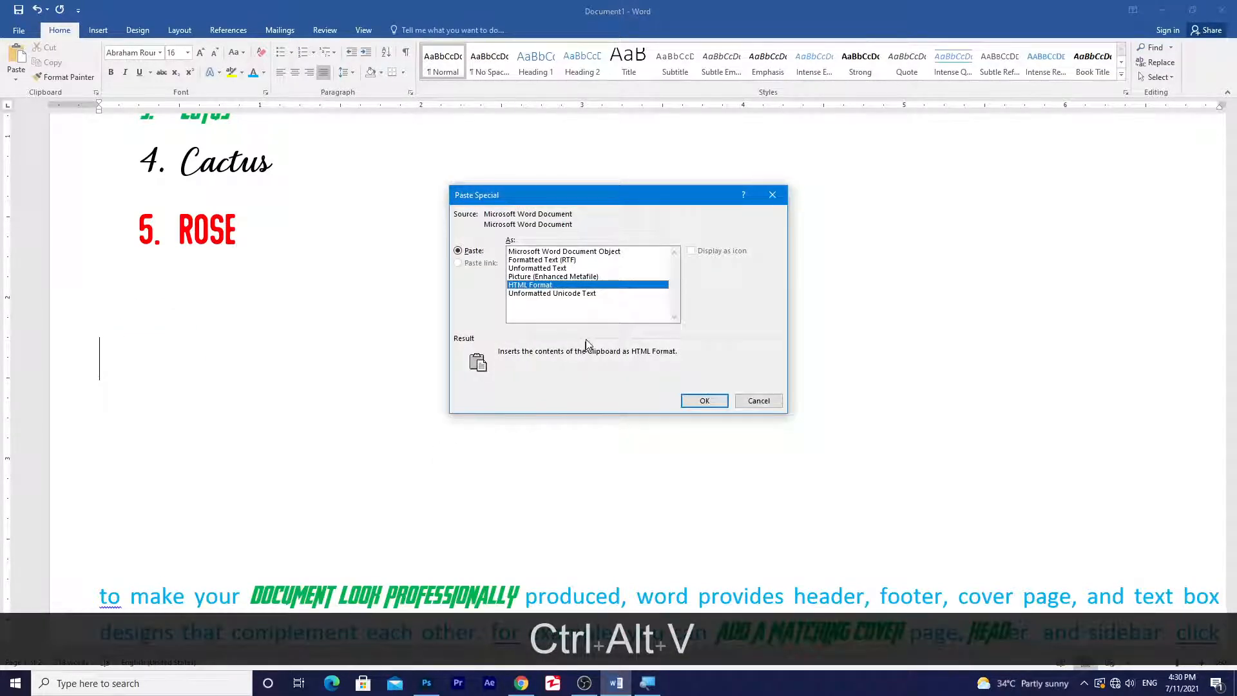
left_click(528, 277)
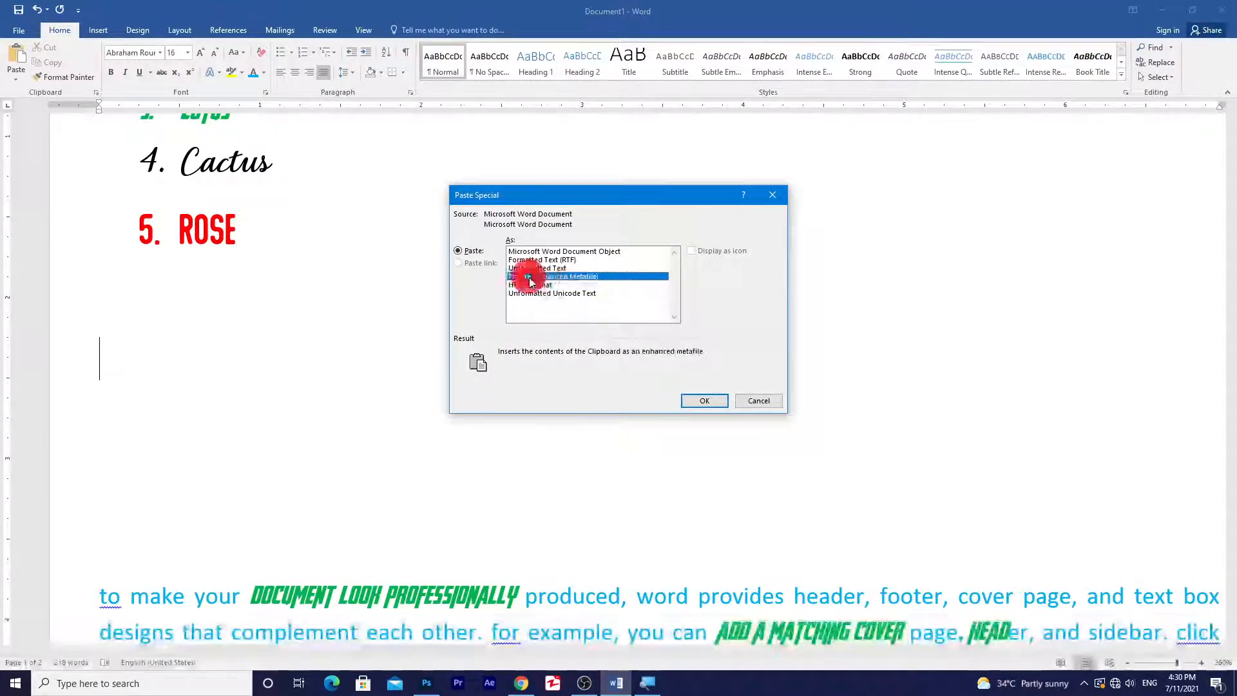
left_click(704, 400)
left_click(261, 384)
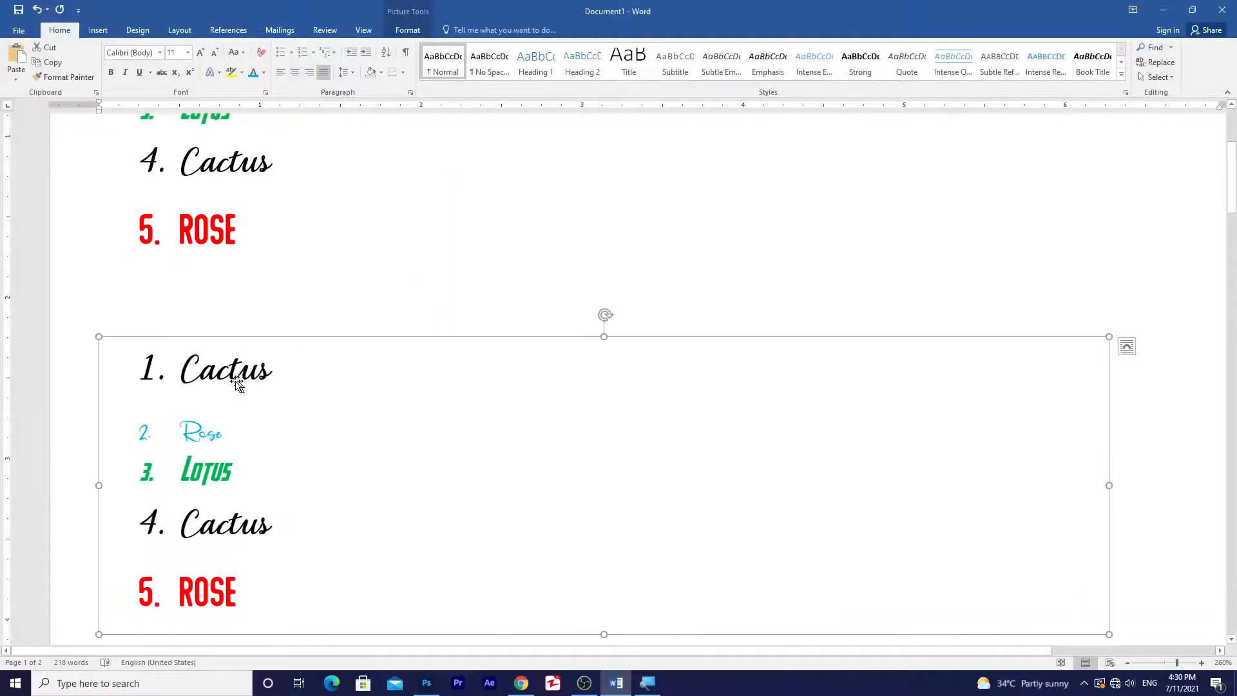
scroll(252, 400, "down", 3)
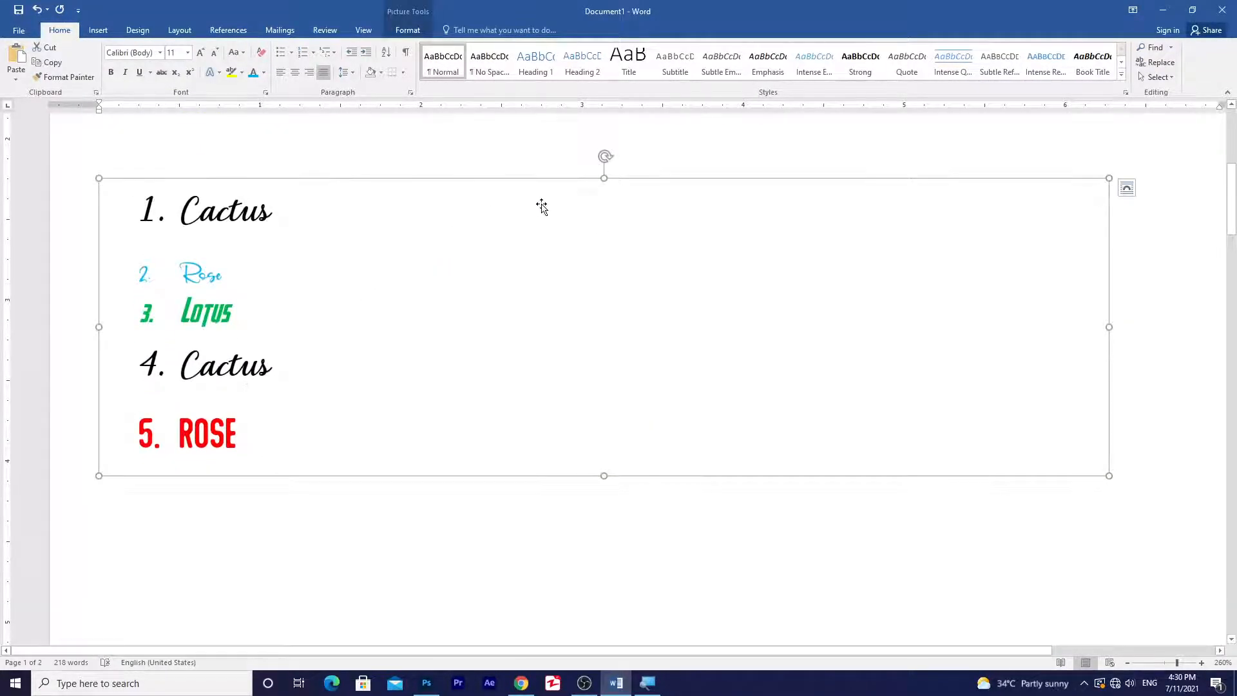
Step: Set the text wrapping of the pasted list picture to In Front of Text
left_click(407, 31)
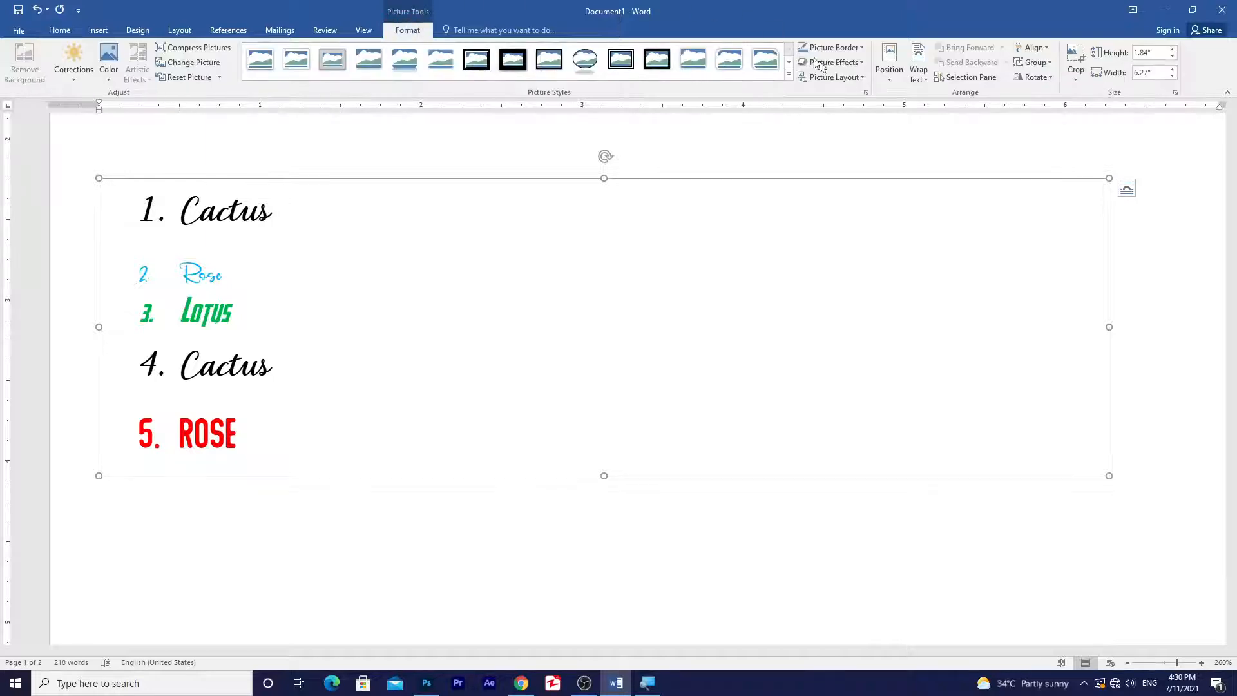
left_click(918, 78)
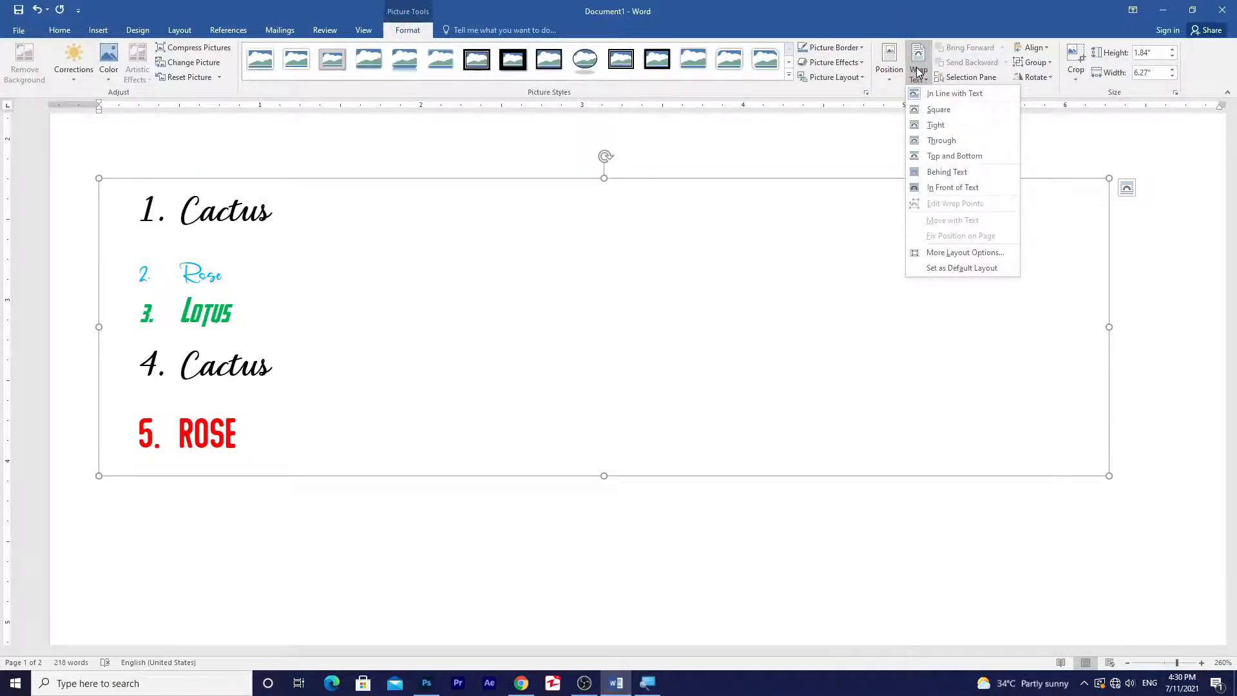
left_click(934, 185)
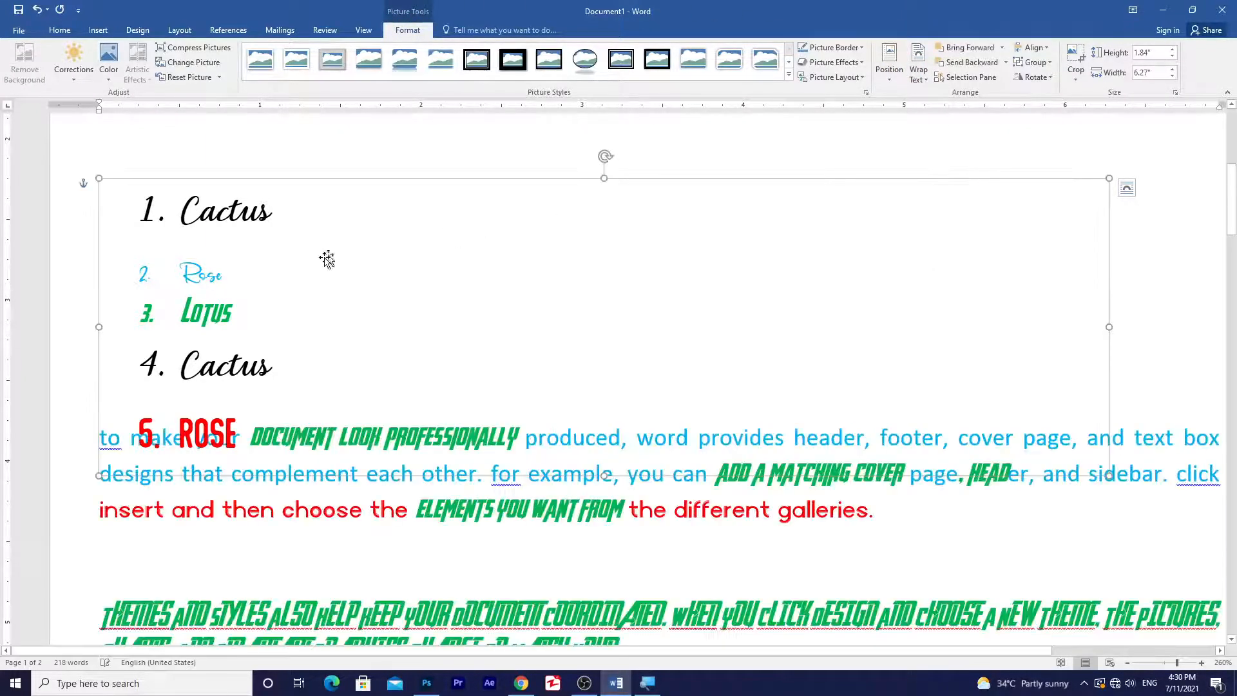
Step: Move the floating list picture up so it sits beside the fifth list item, ROSE
scroll(290, 283, "up", 3)
left_click_drag(221, 368, 250, 362)
scroll(290, 257, "down", 3)
left_click_drag(270, 184, 279, 243)
scroll(277, 334, "up", 3)
left_click_drag(285, 425, 373, 235)
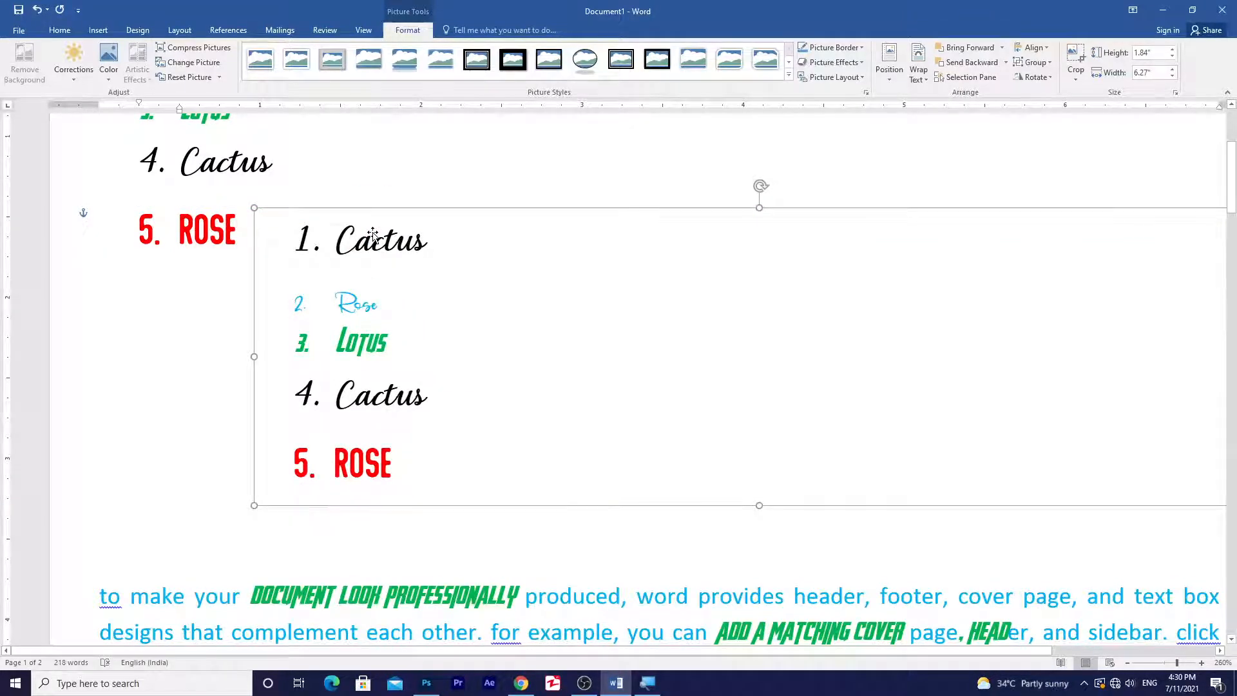
Step: Delete the list picture and add two blank lines below the numbered list
key("Delete")
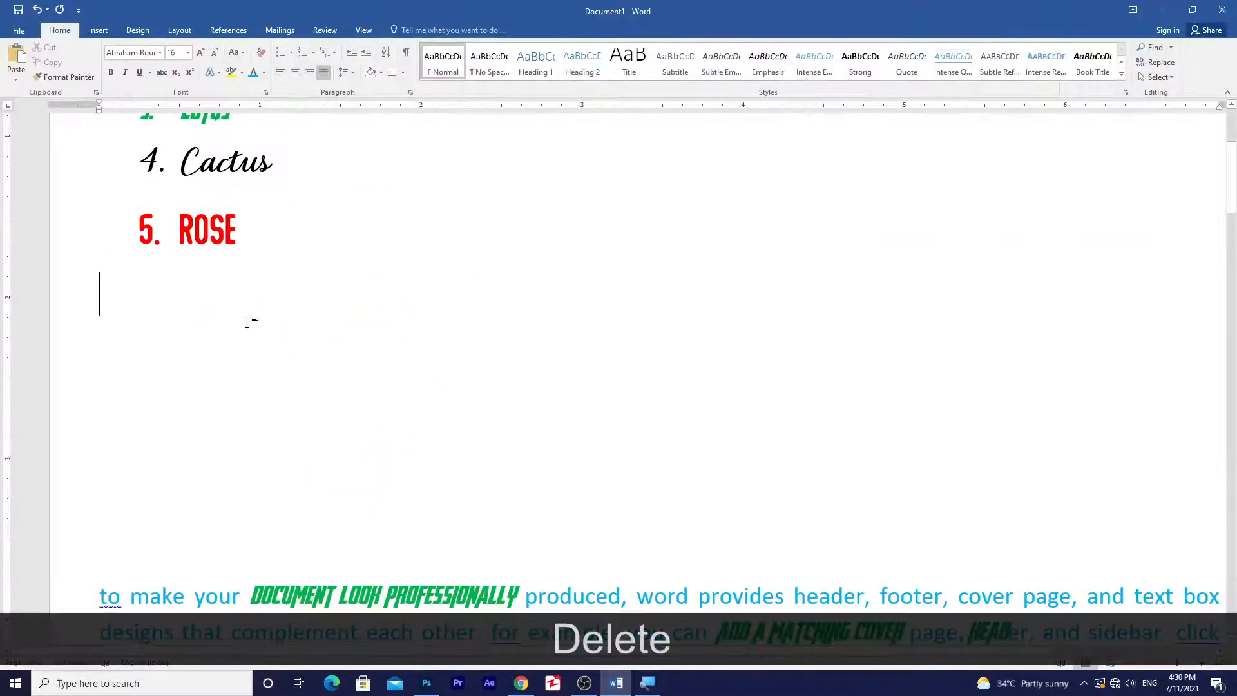
scroll(268, 336, "up", 3)
scroll(275, 350, "down", 3)
left_click(226, 387)
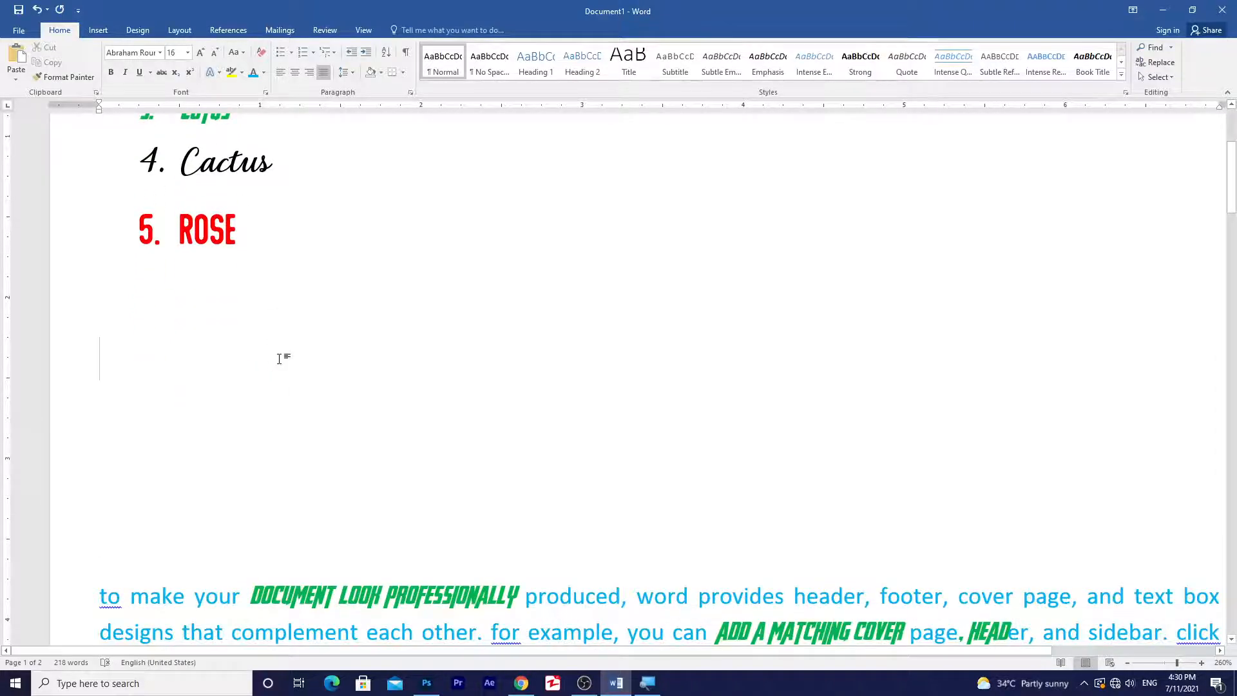
key("Return")
key("Return")
Step: Delete the fifth list item, the bold red ROSE, together with its number
scroll(324, 430, "up", 3)
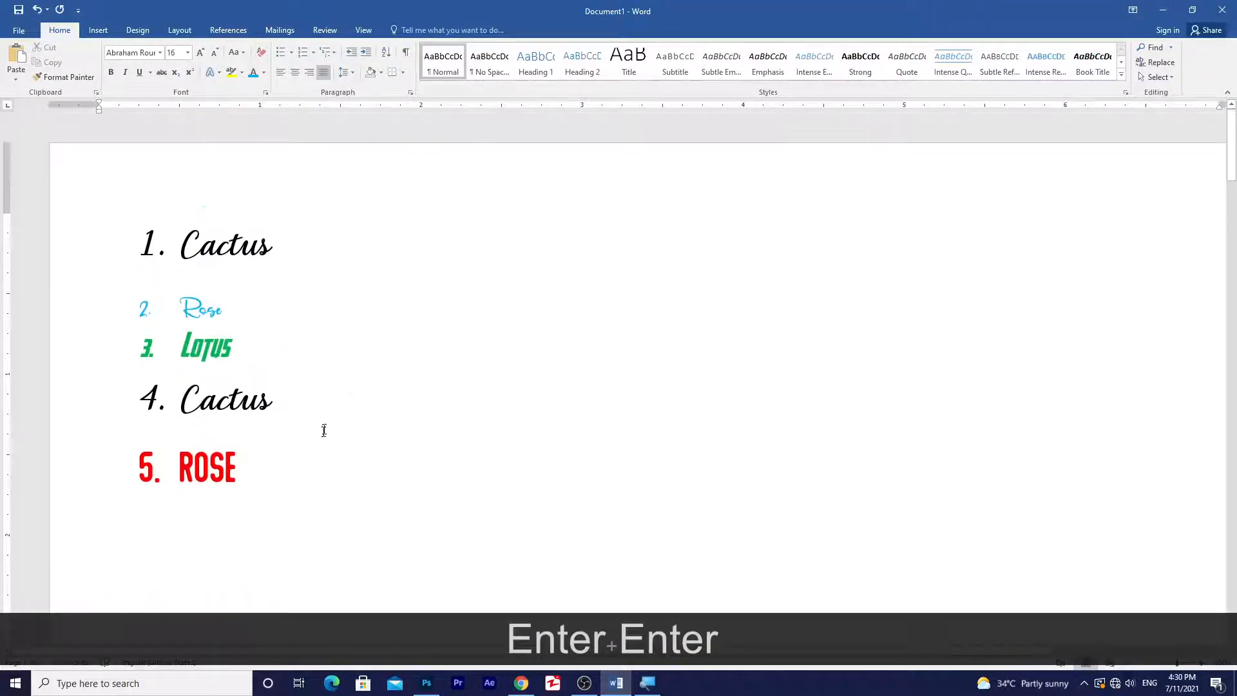
scroll(300, 369, "down", 2)
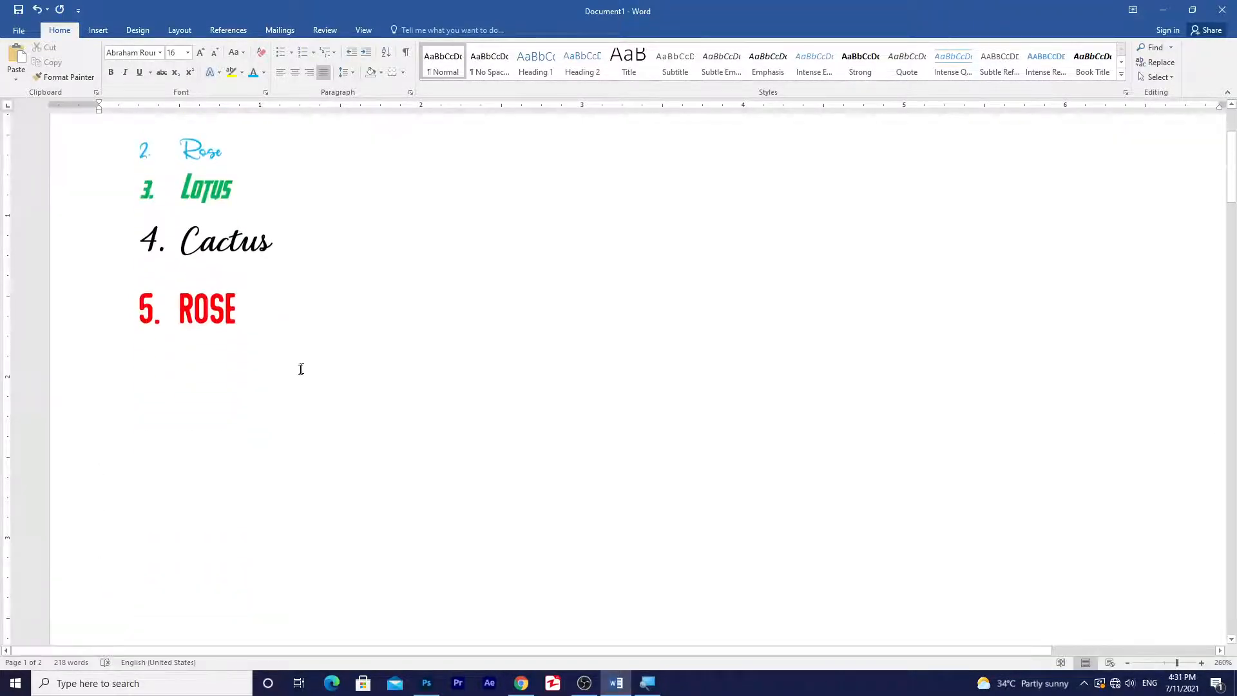
scroll(353, 322, "down", 8, "ctrl")
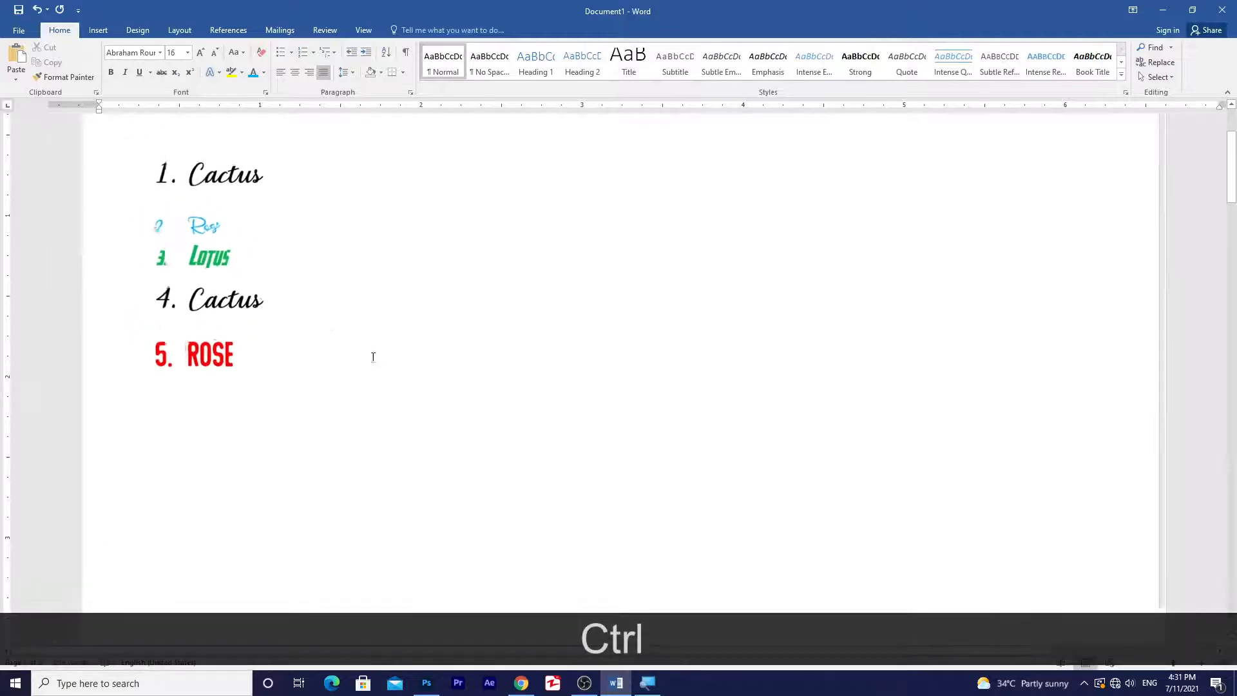
scroll(335, 356, "down", 1, "ctrl")
left_click_drag(332, 356, 270, 345)
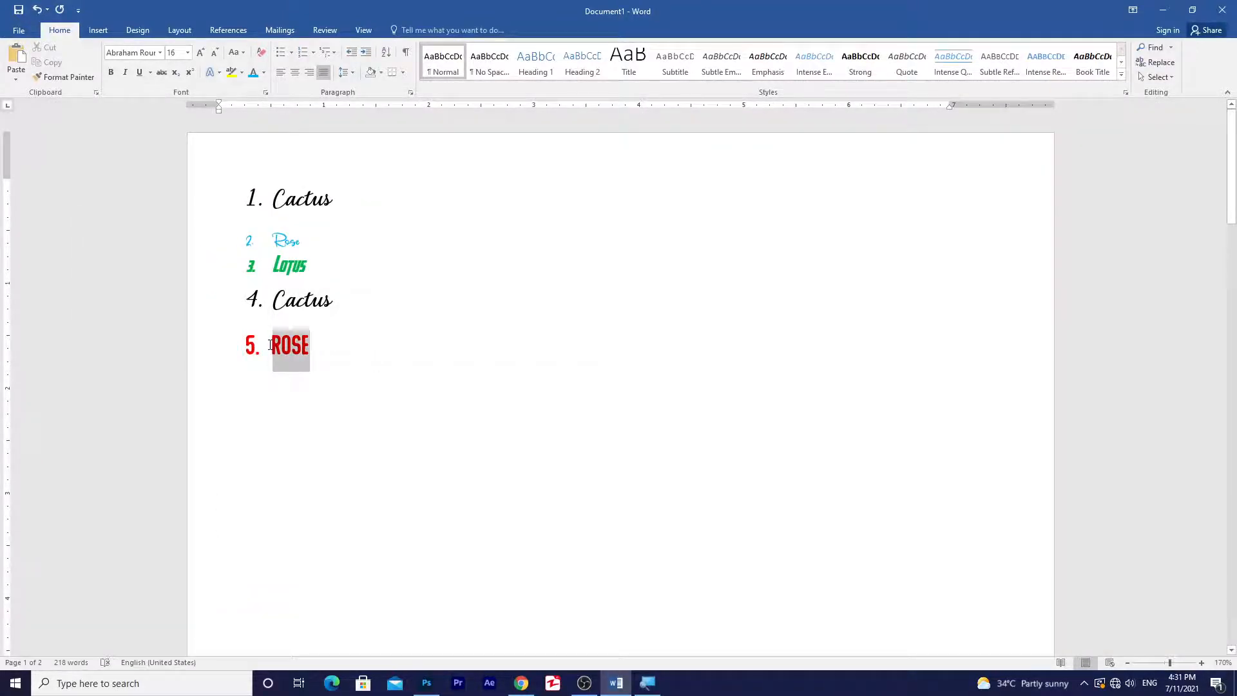
key("Delete")
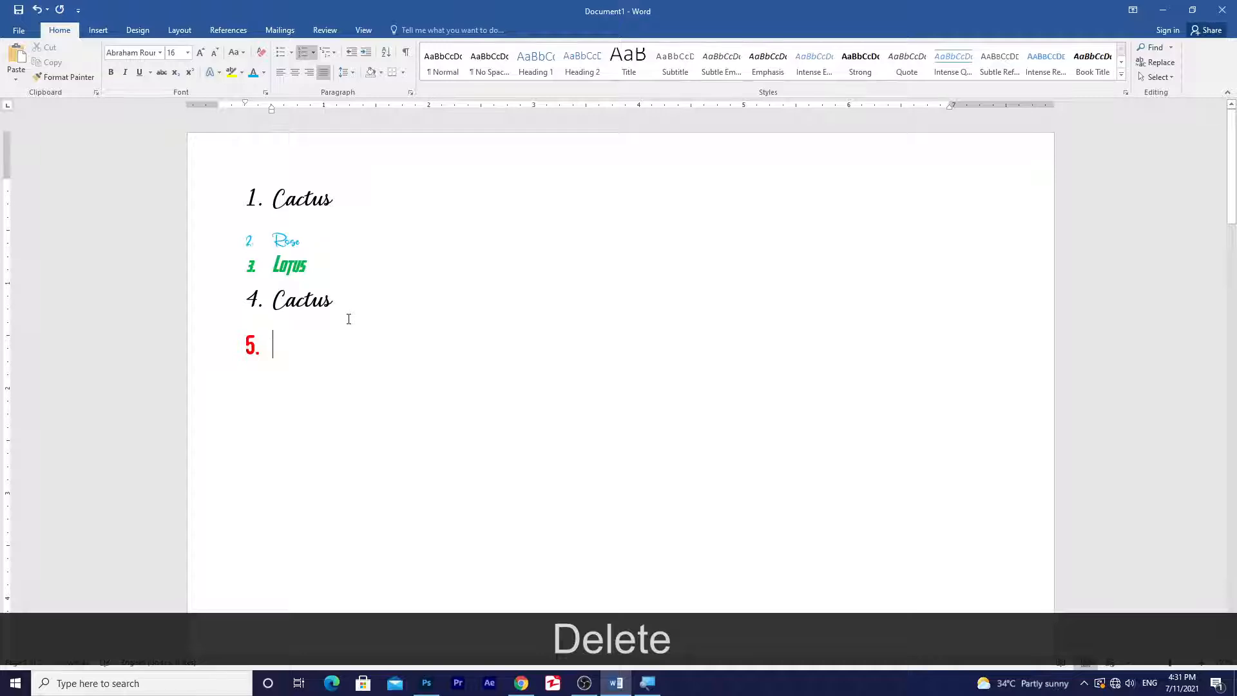
key("BackSpace")
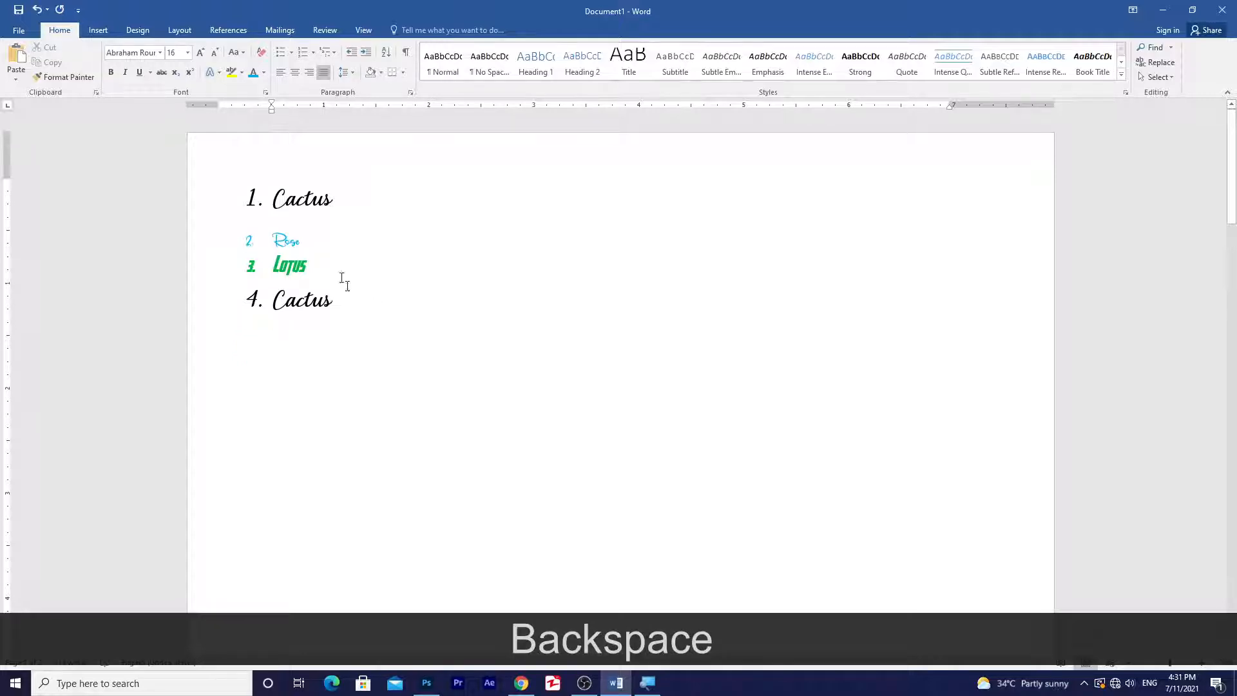
Step: Delete the fourth list item, the second Cactus, together with its number
left_click_drag(349, 304, 275, 202)
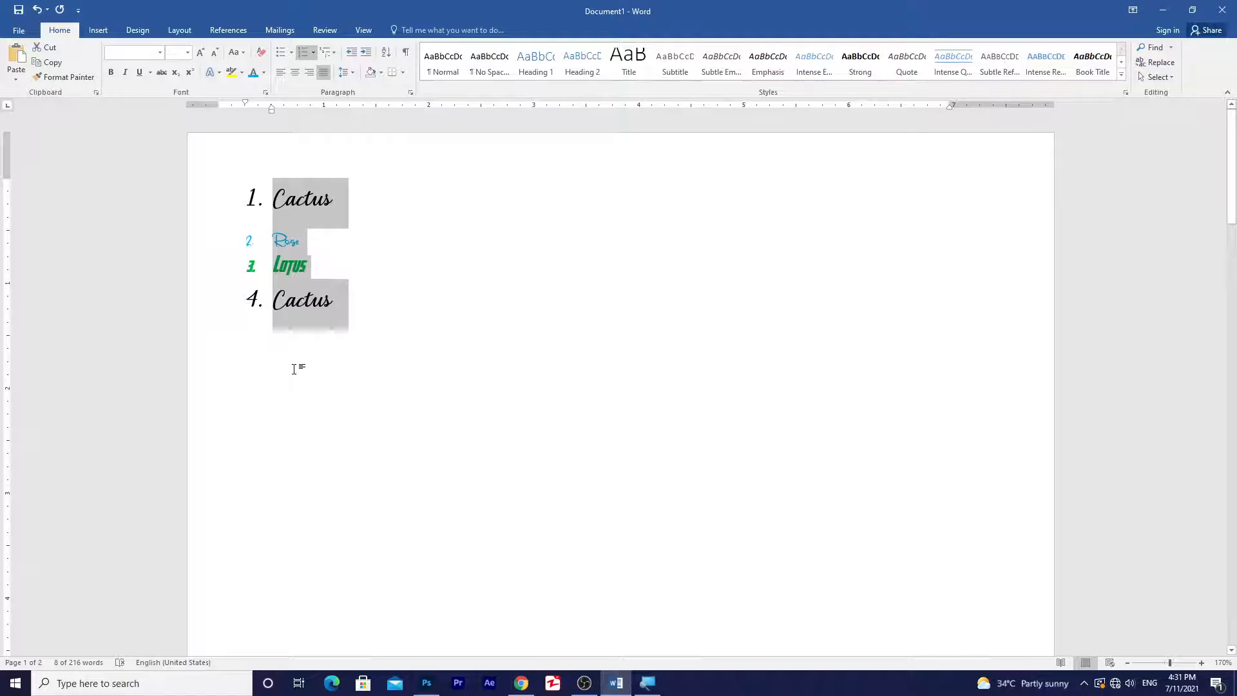
left_click(363, 303)
left_click_drag(362, 302, 266, 304)
key("Delete")
key("Delete")
Step: Clear the character formatting from the three remaining list items, Cactus, Rose and Lotus
left_click_drag(341, 288, 266, 192)
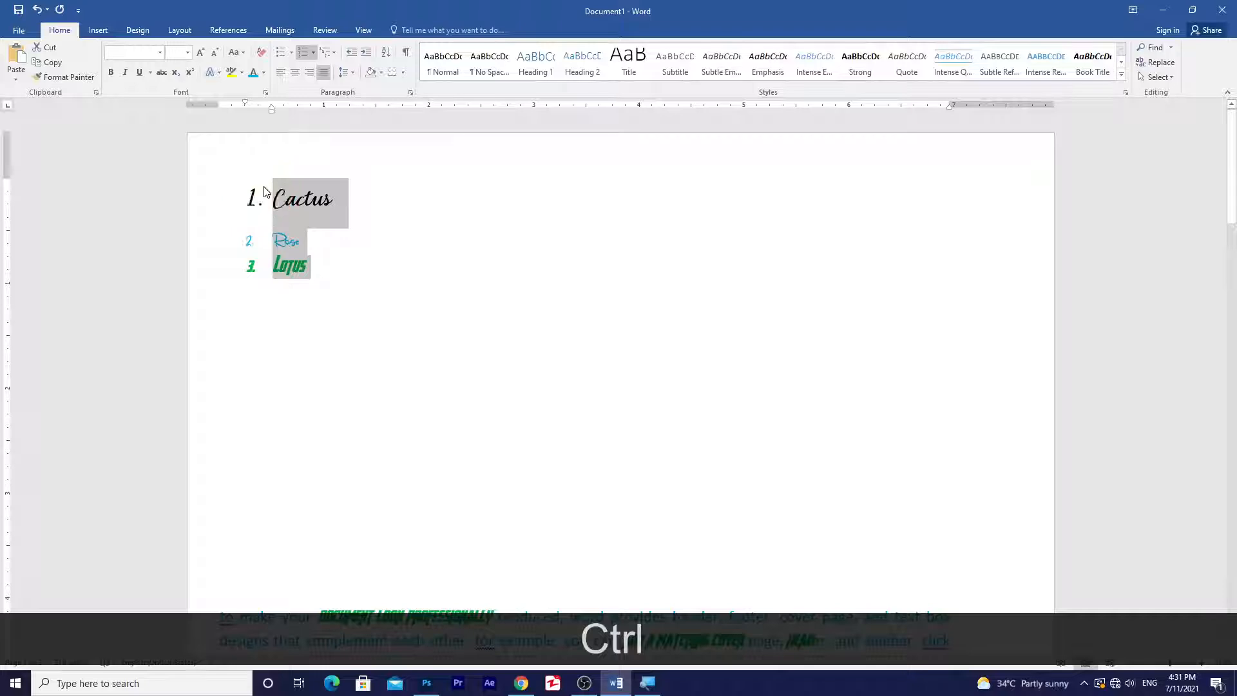
key("ctrl+space")
scroll(260, 268, "up", 2)
left_click(268, 240)
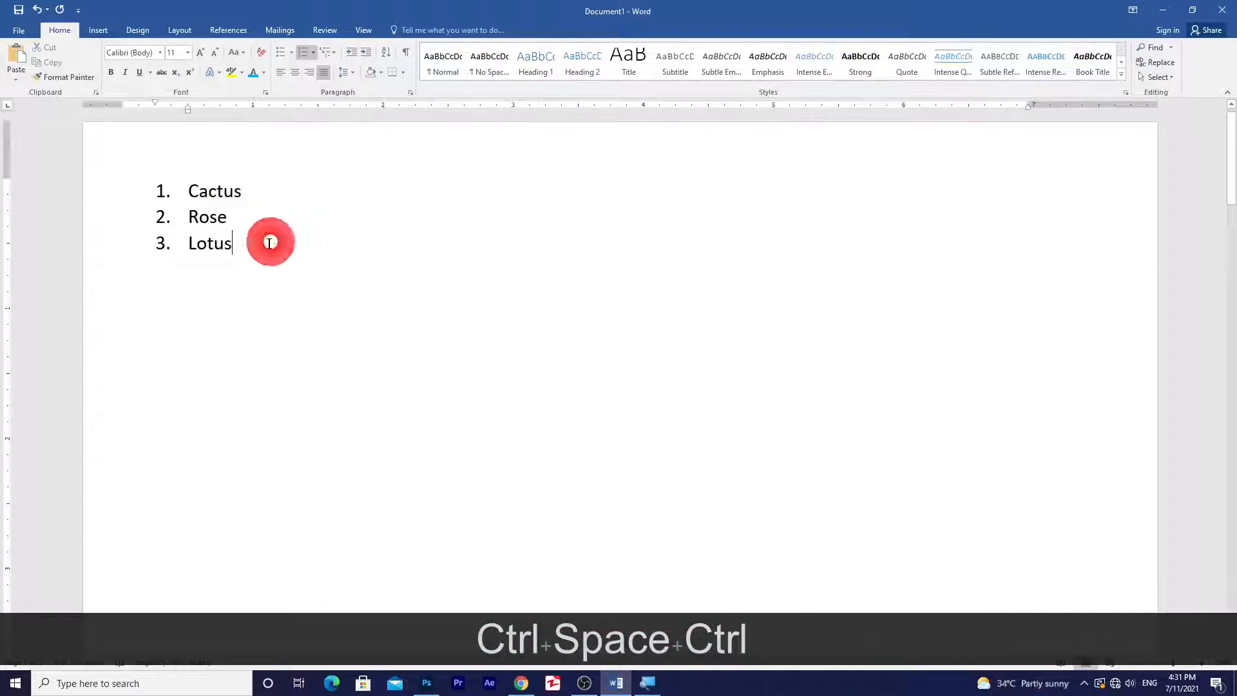
Step: Copy the three-item list and paste it normally below the original
left_click_drag(248, 234, 200, 190)
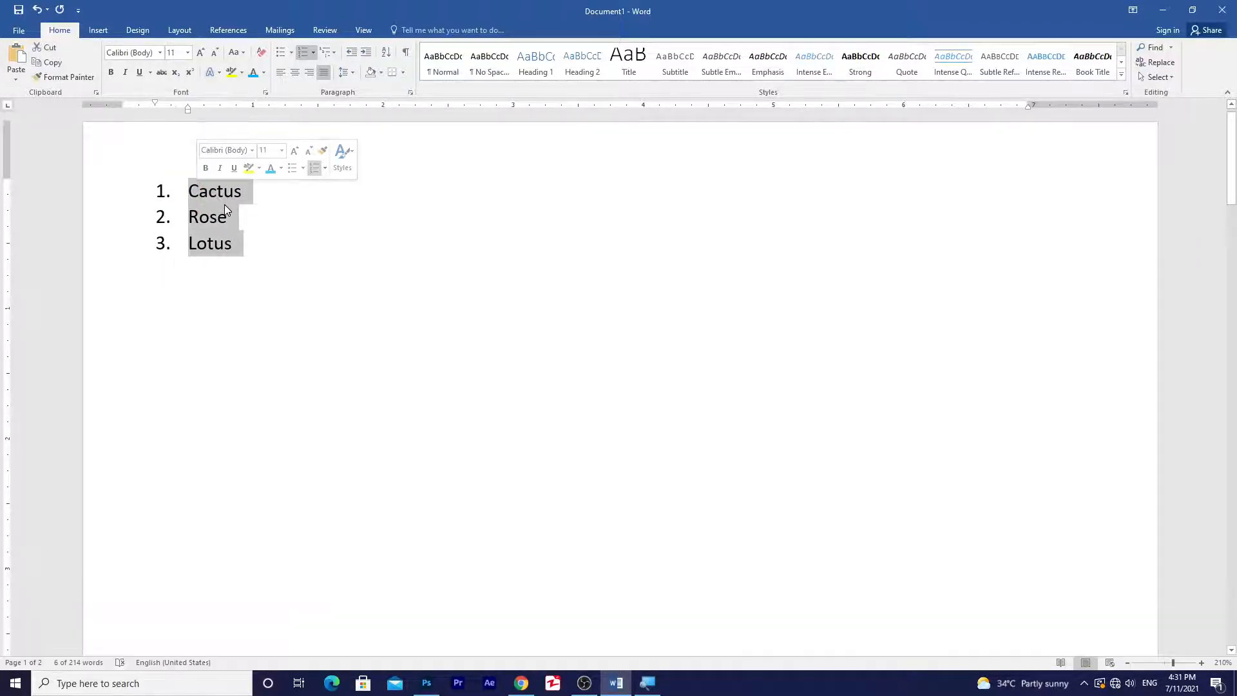
left_click(225, 205)
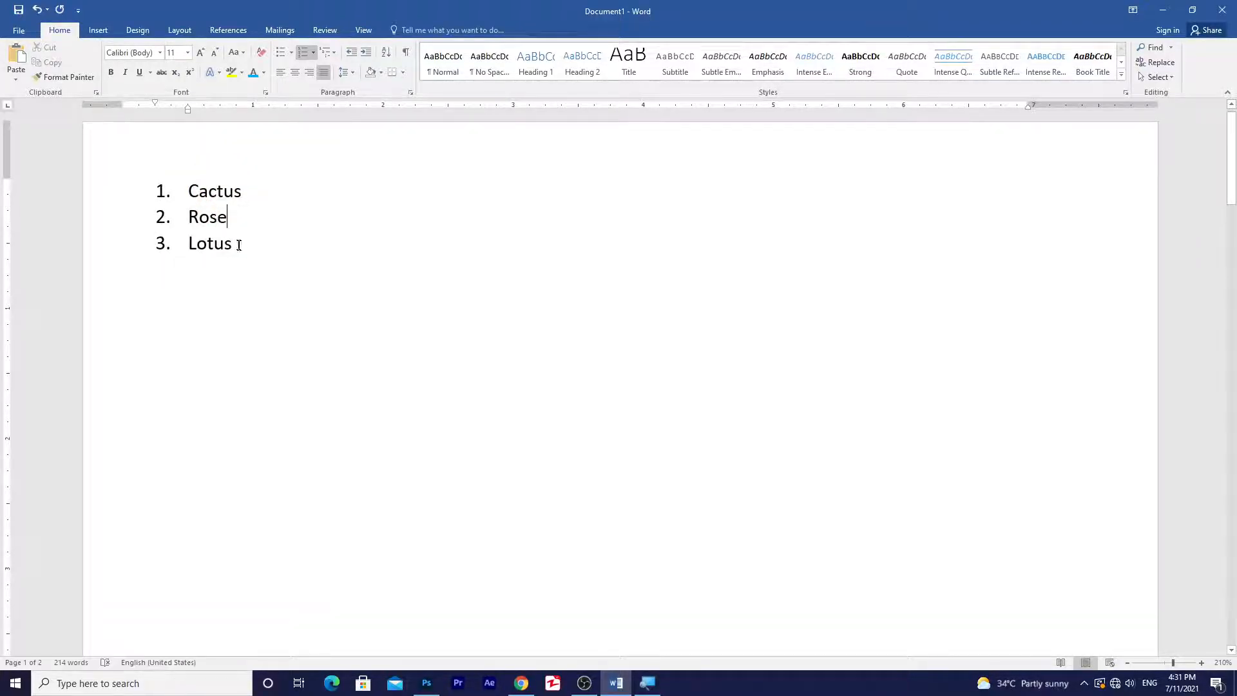
left_click_drag(244, 252, 185, 183)
key("ctrl+c")
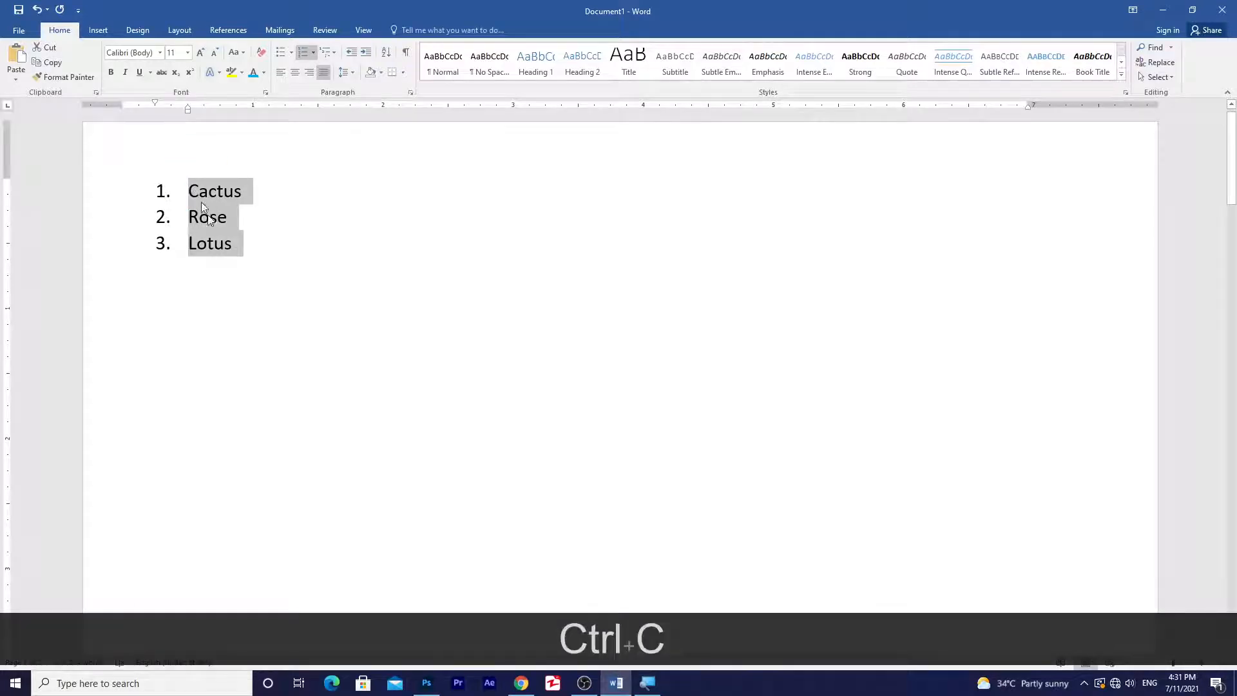
left_click(233, 336)
key("ctrl+v")
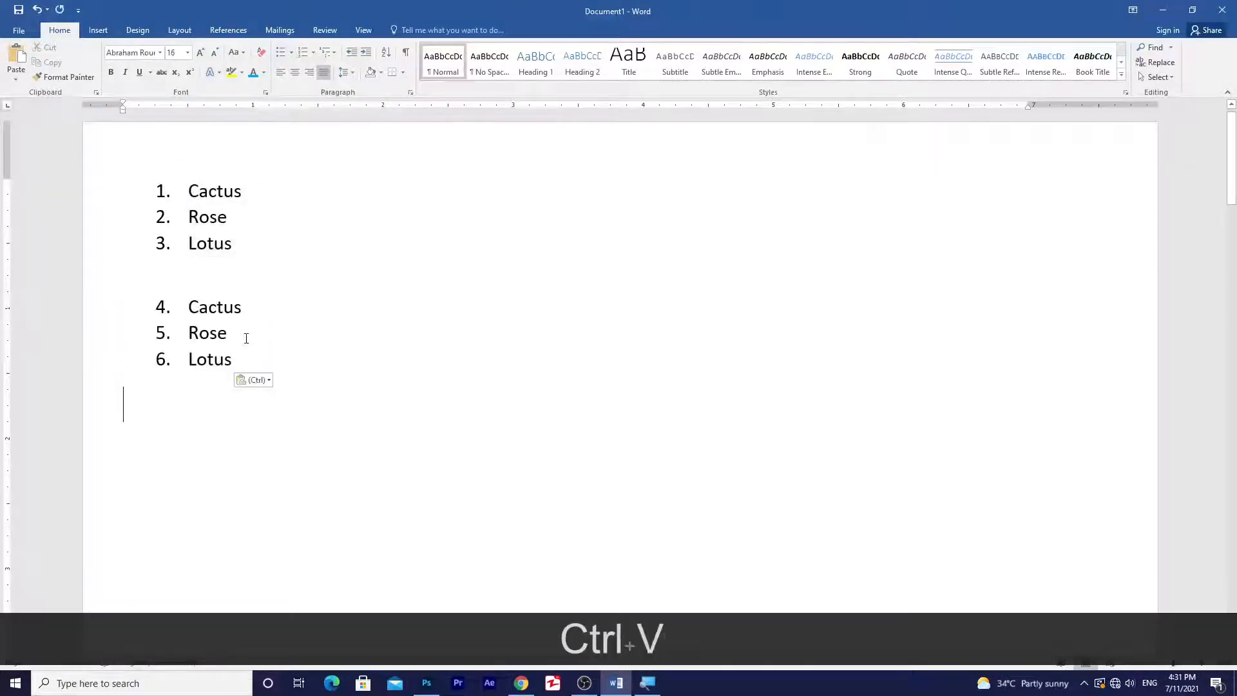
Step: Insert two more blank lines between the original list and its pasted copy
left_click(214, 280)
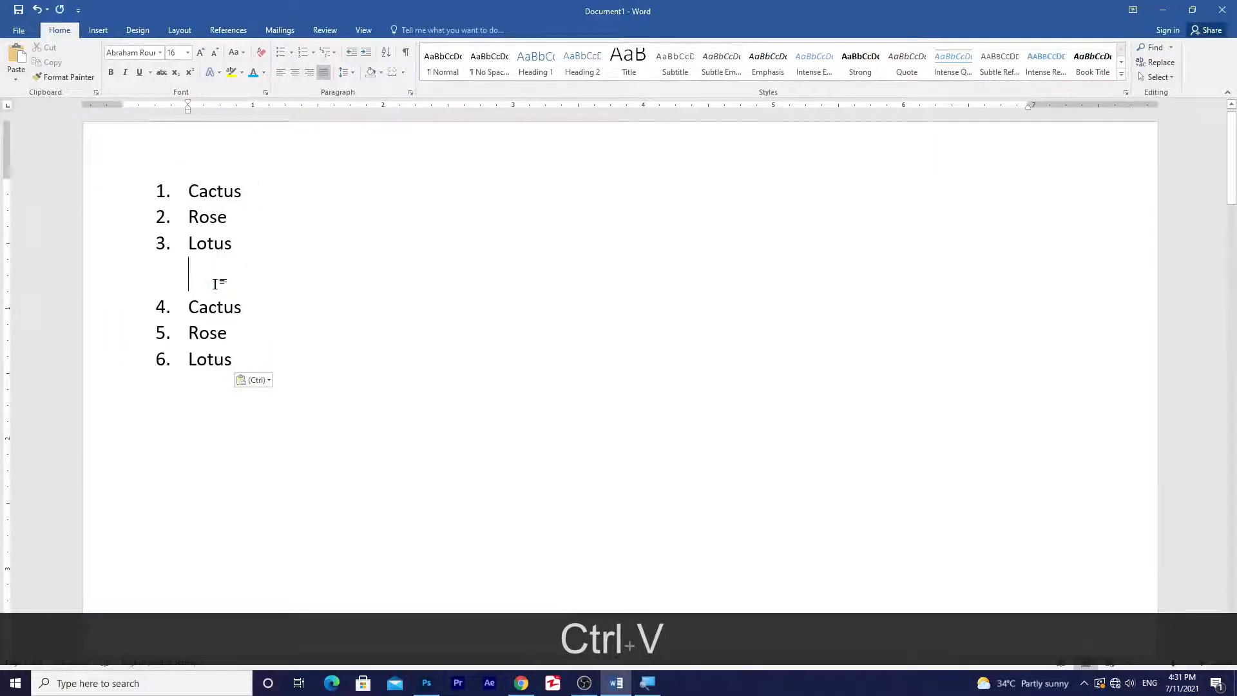
key("Return")
key("Return")
left_click(228, 320)
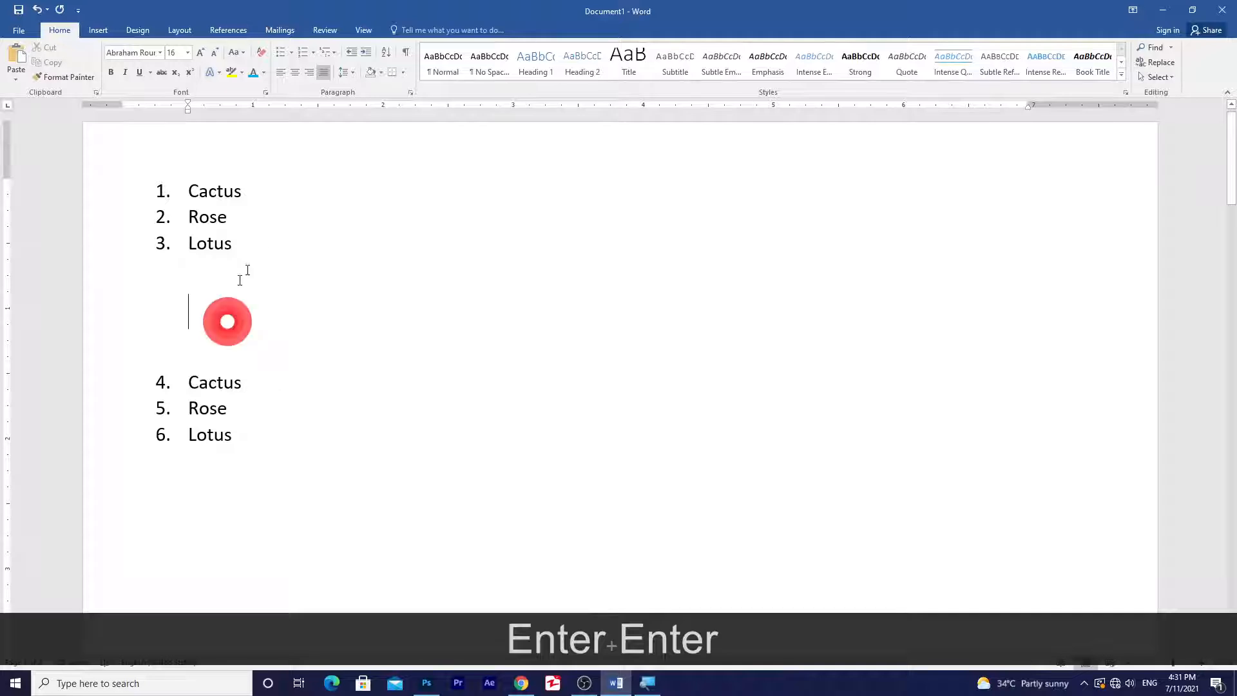
Step: Replace the first item of the original list, Cactus, with Computer
left_click_drag(194, 187, 244, 187)
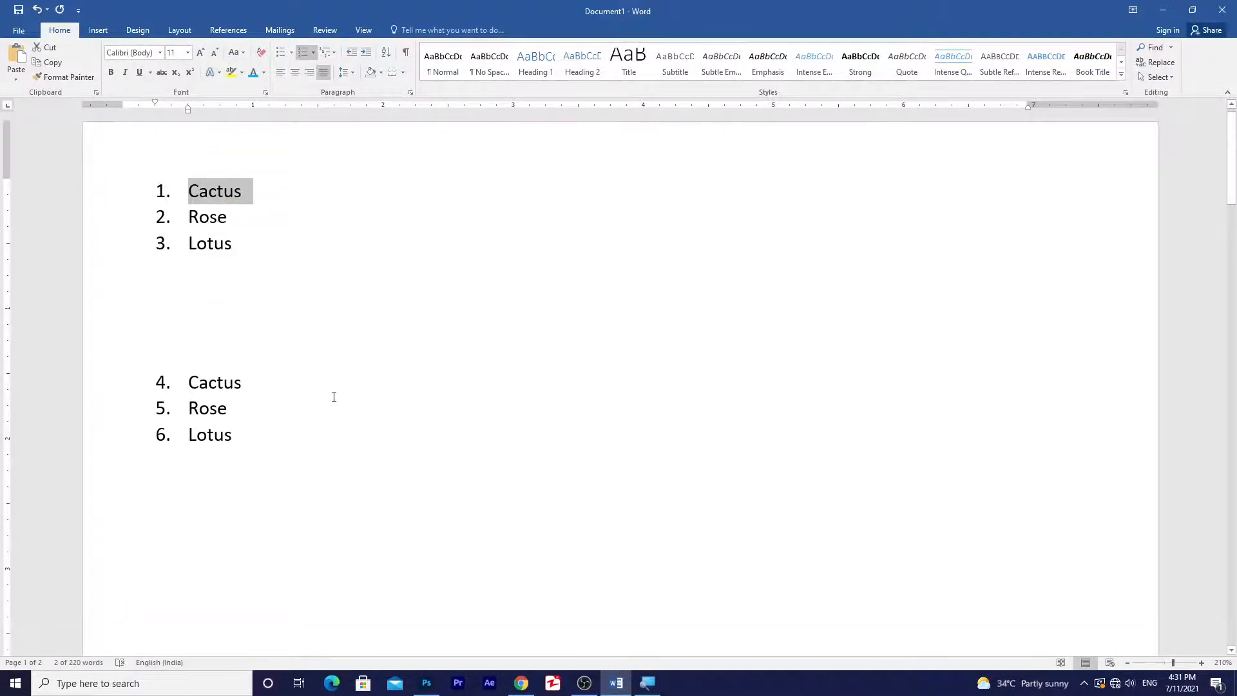
type("O")
key("BackSpace")
type("C")
key("BackSpace")
type("Computer")
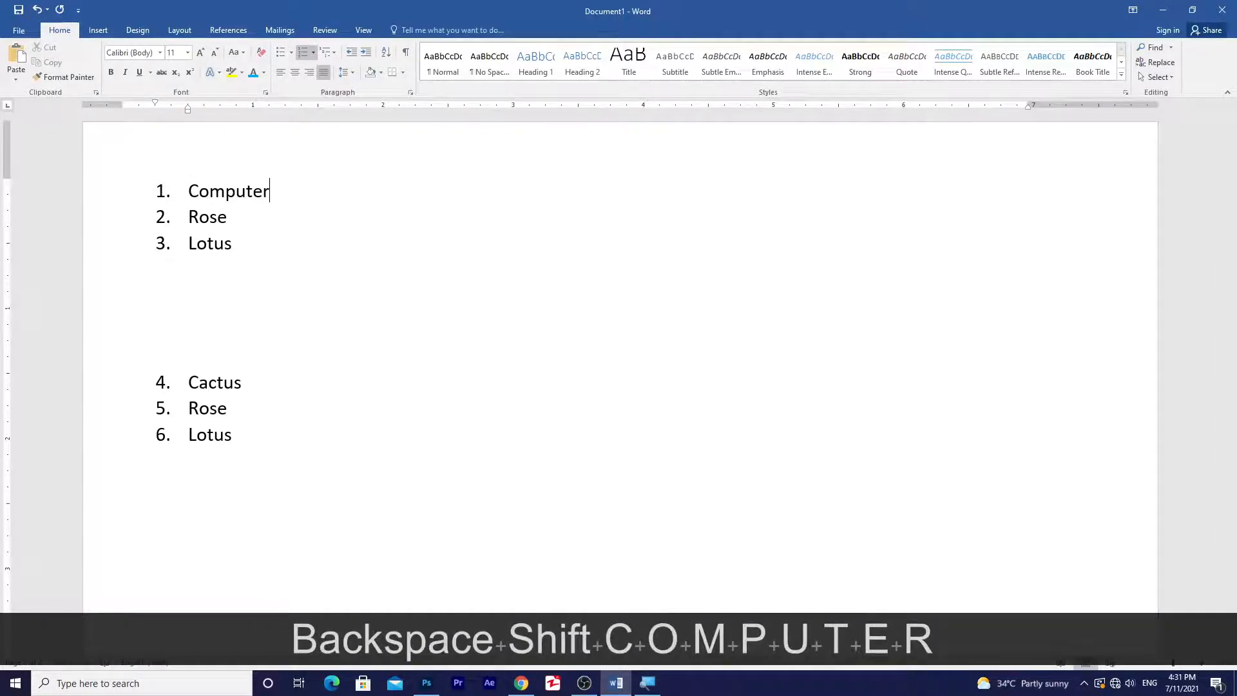
left_click(255, 265)
left_click(273, 192)
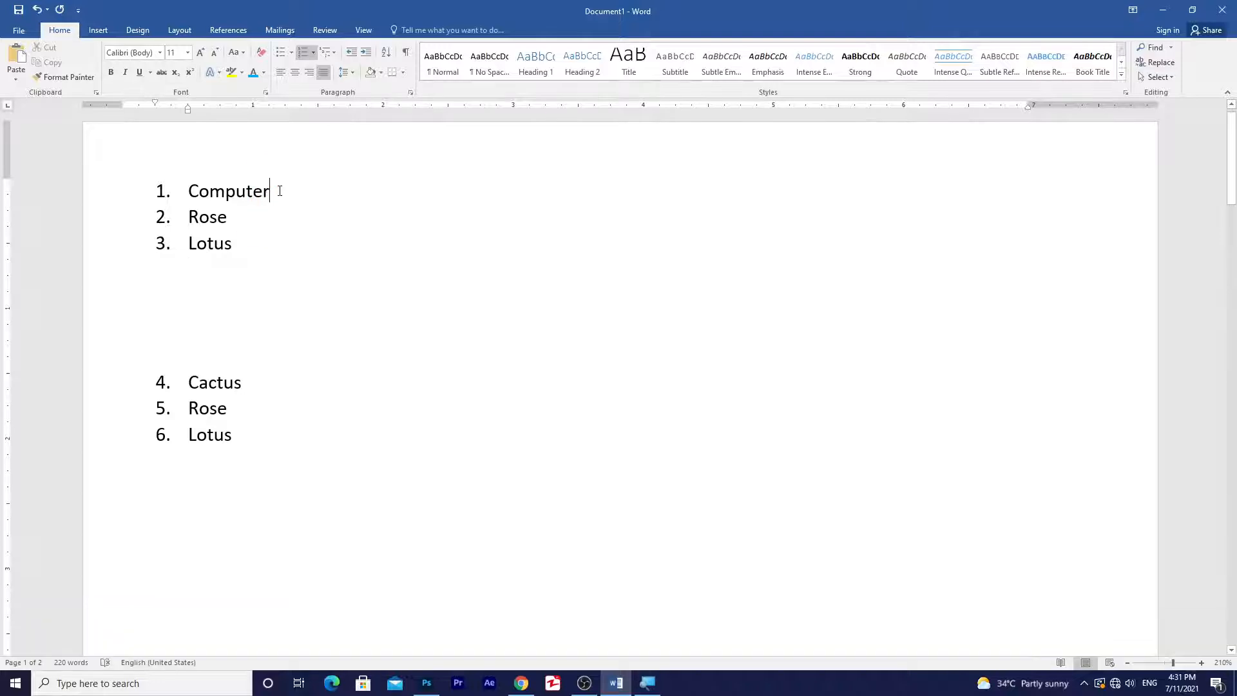
left_click_drag(273, 192, 193, 191)
left_click(236, 239)
left_click_drag(243, 253, 193, 192)
left_click_drag(241, 436, 193, 382)
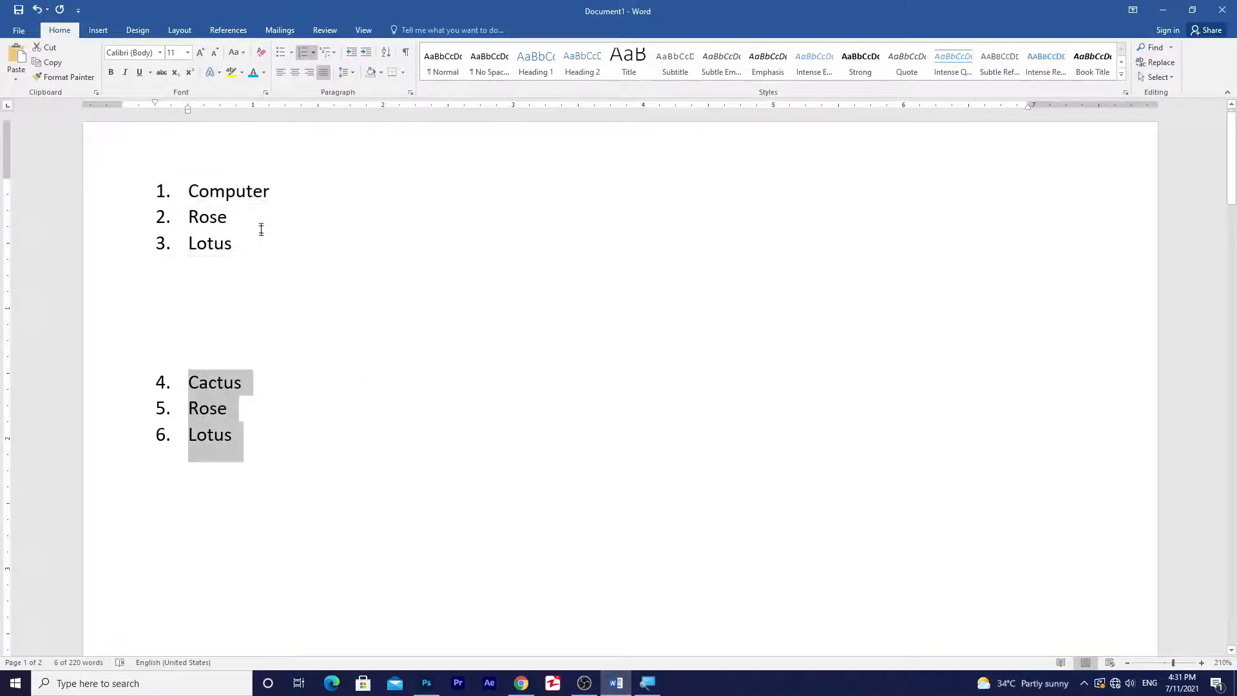
Step: Undo the replacement of the original list's first item with Computer
key("ctrl+z")
key("ctrl+z")
key("ctrl+z")
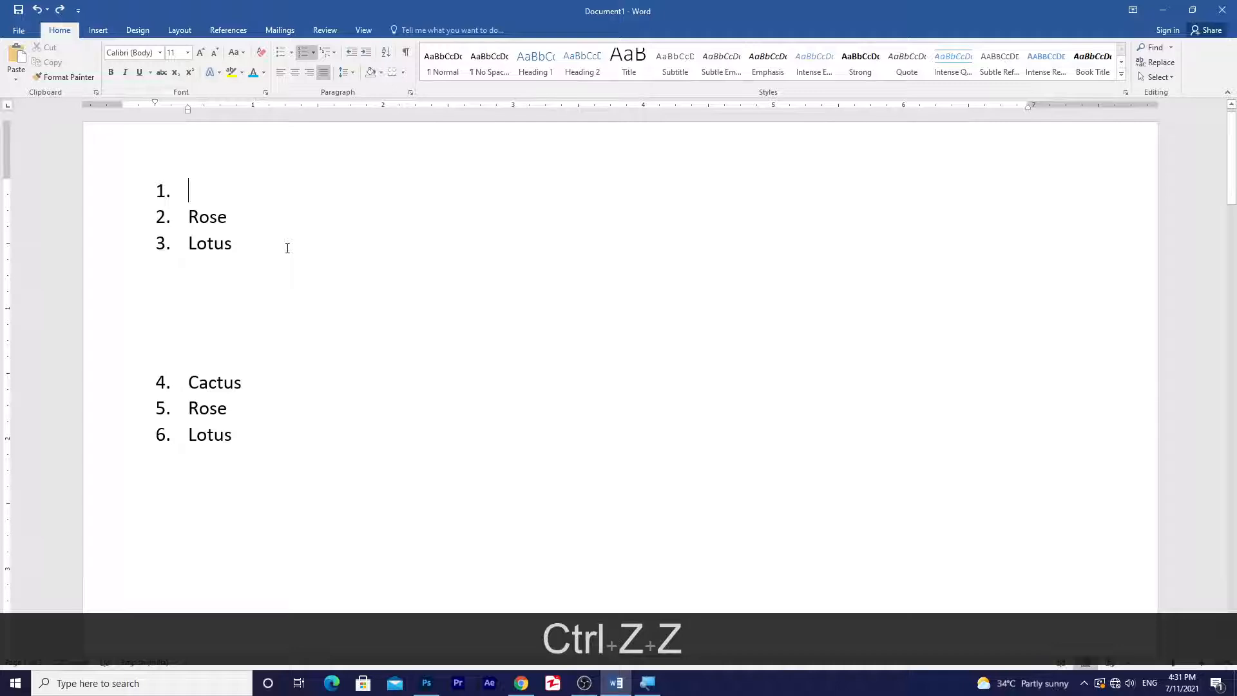
key("ctrl+z")
Step: Delete the pasted list copy, items 4 to 6, and the extra blank lines below the original list
left_click_drag(252, 427, 194, 386)
key("BackSpace")
key("BackSpace")
key("BackSpace")
key("BackSpace")
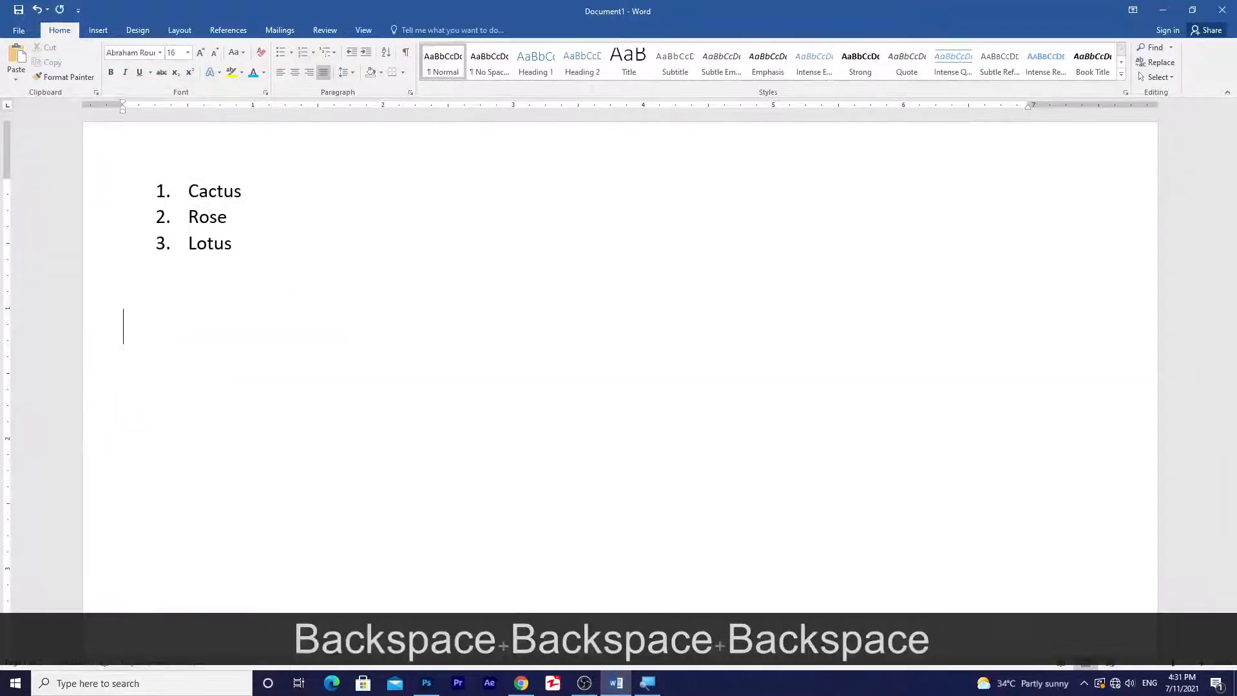
key("BackSpace")
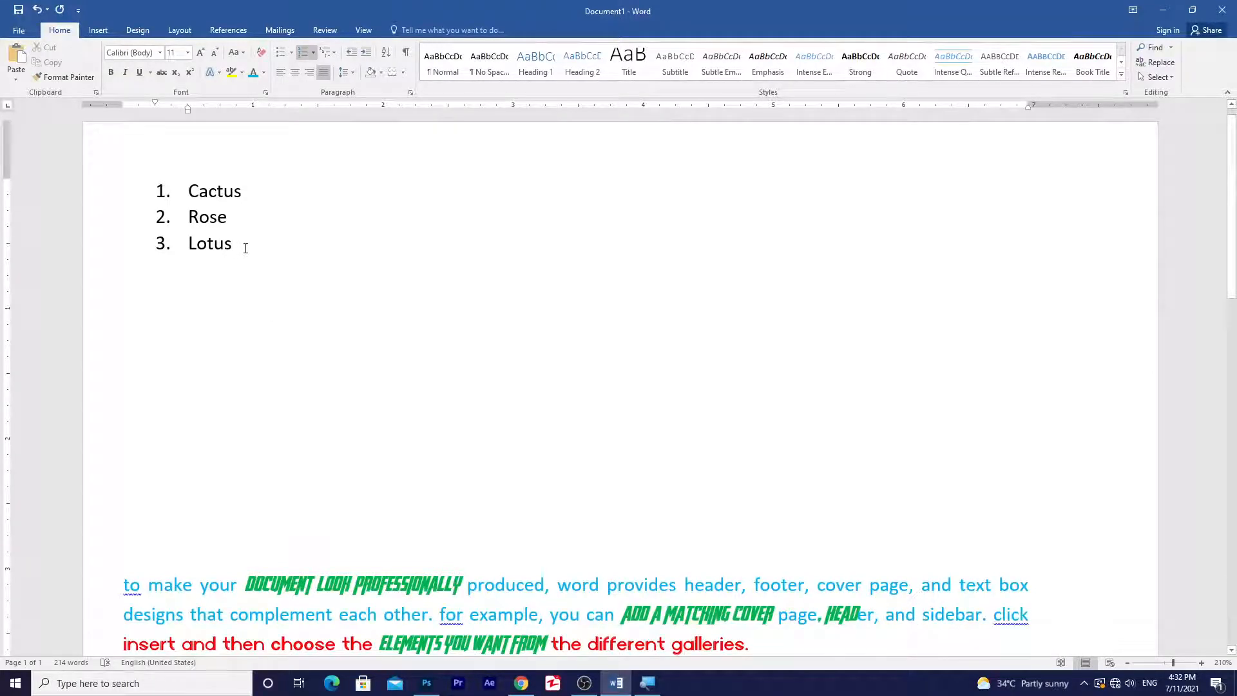
Step: Copy the three-item list and paste it below the original with Paste Special as a link in HTML Format
left_click_drag(242, 251, 184, 195)
key("ctrl+c")
left_click(201, 302)
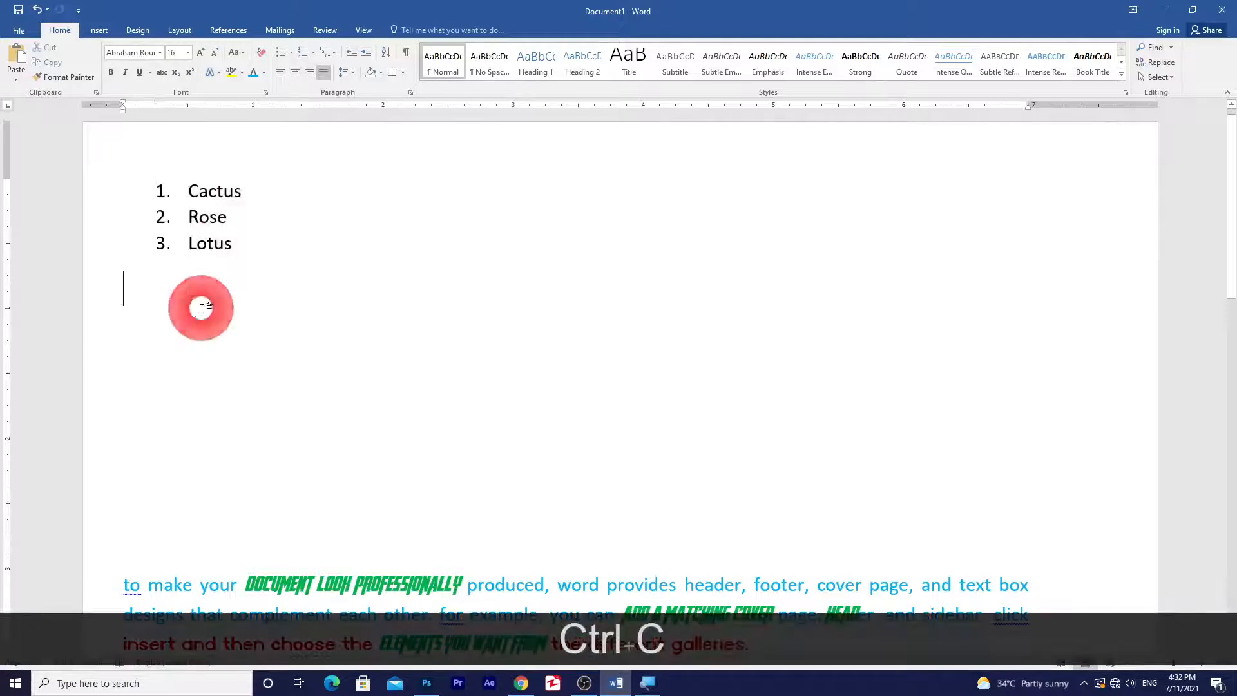
left_click(16, 79)
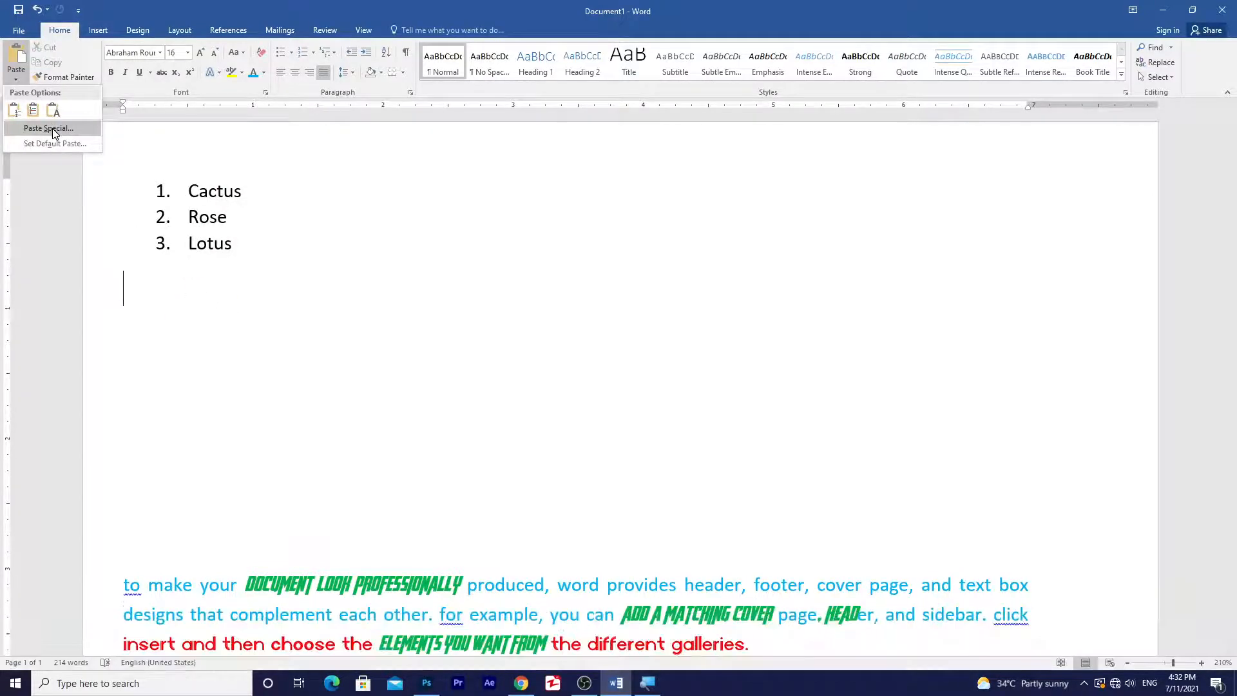
left_click(52, 128)
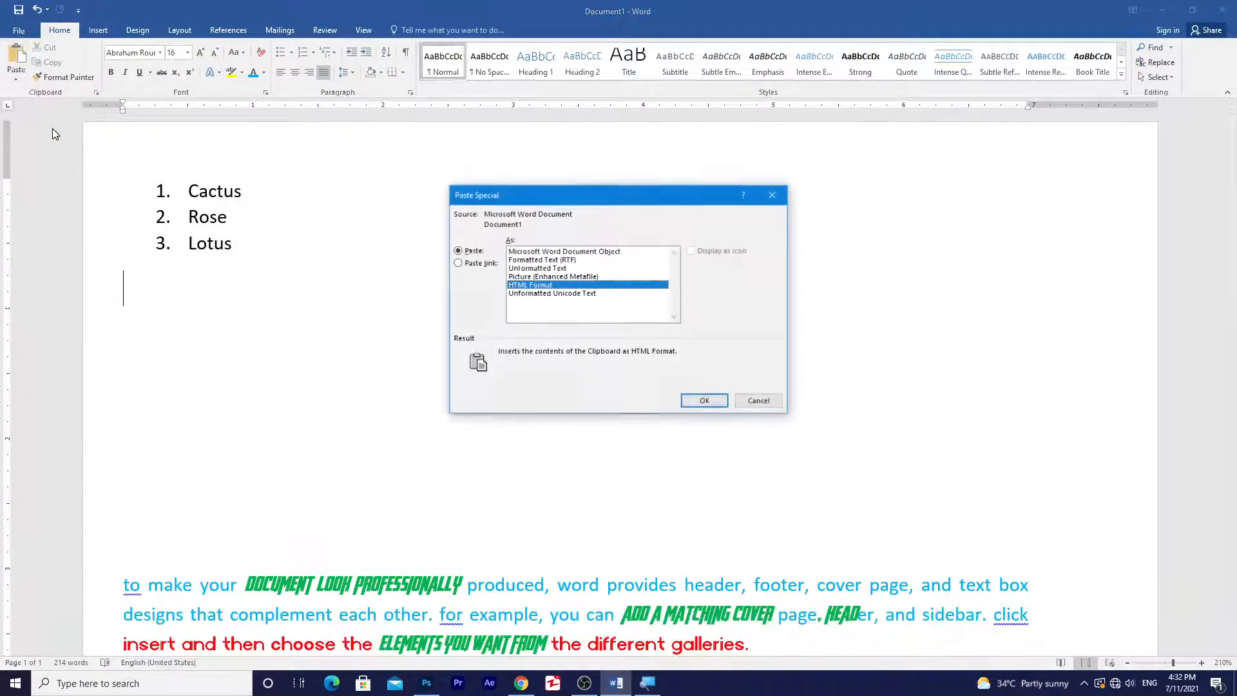
left_click(773, 194)
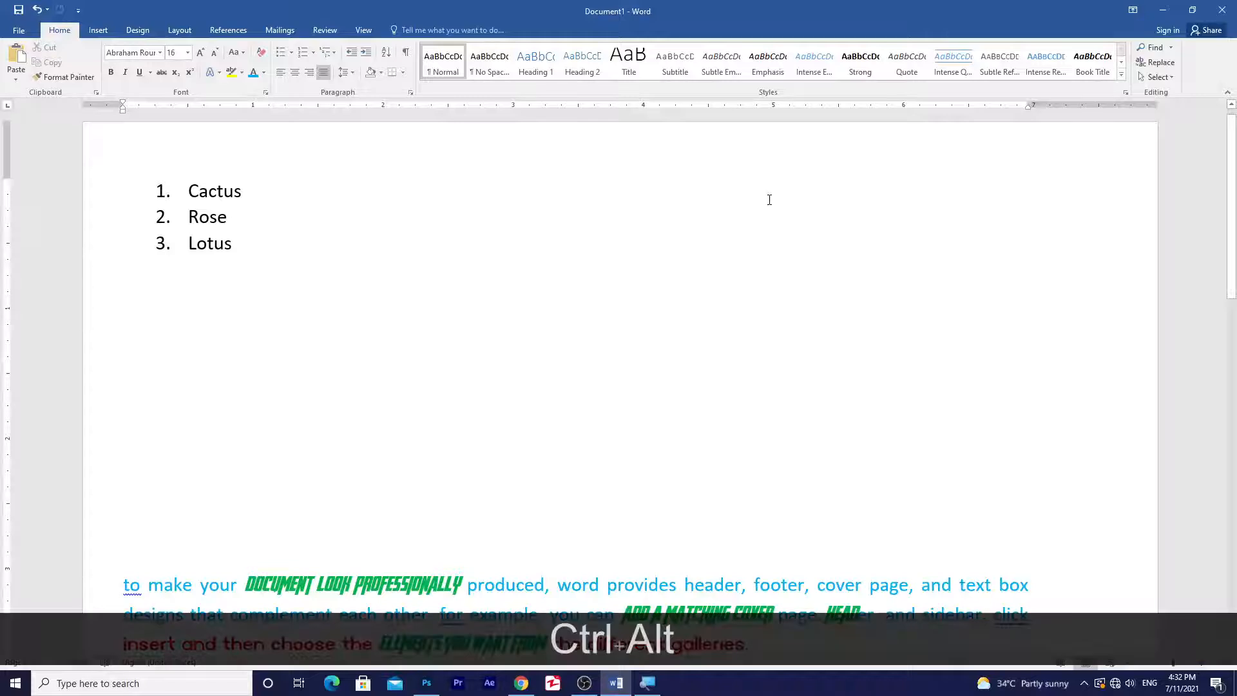
key("ctrl+alt+v")
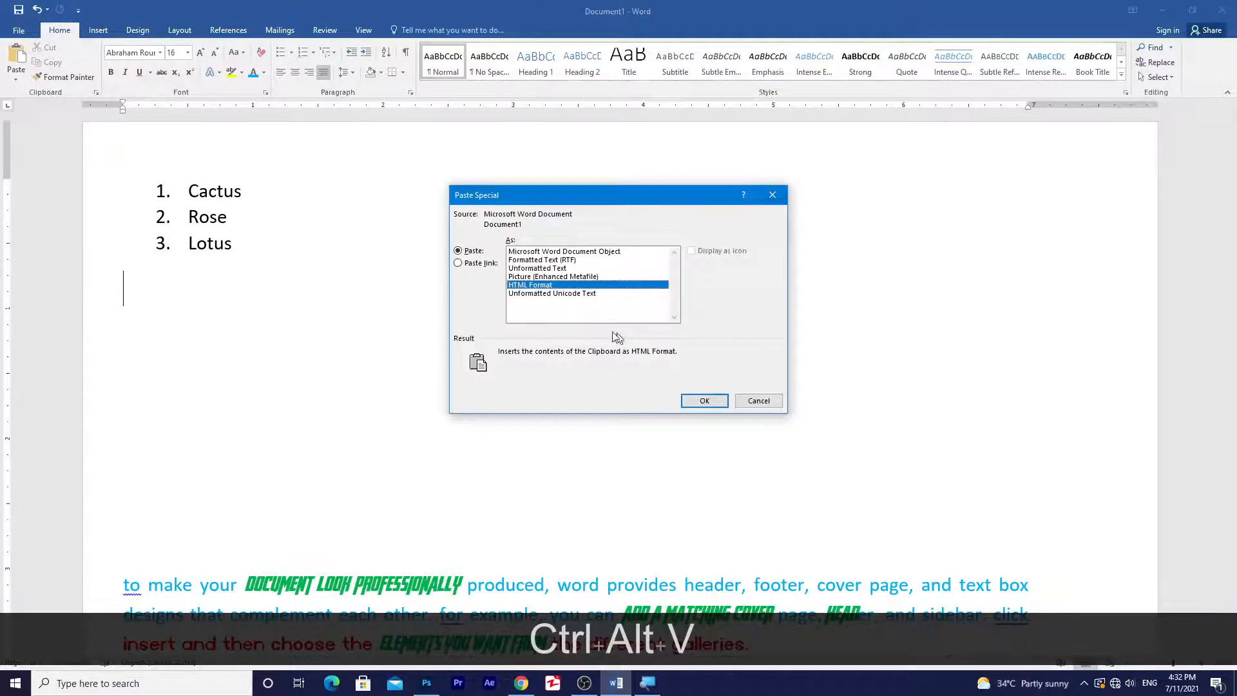
left_click(458, 264)
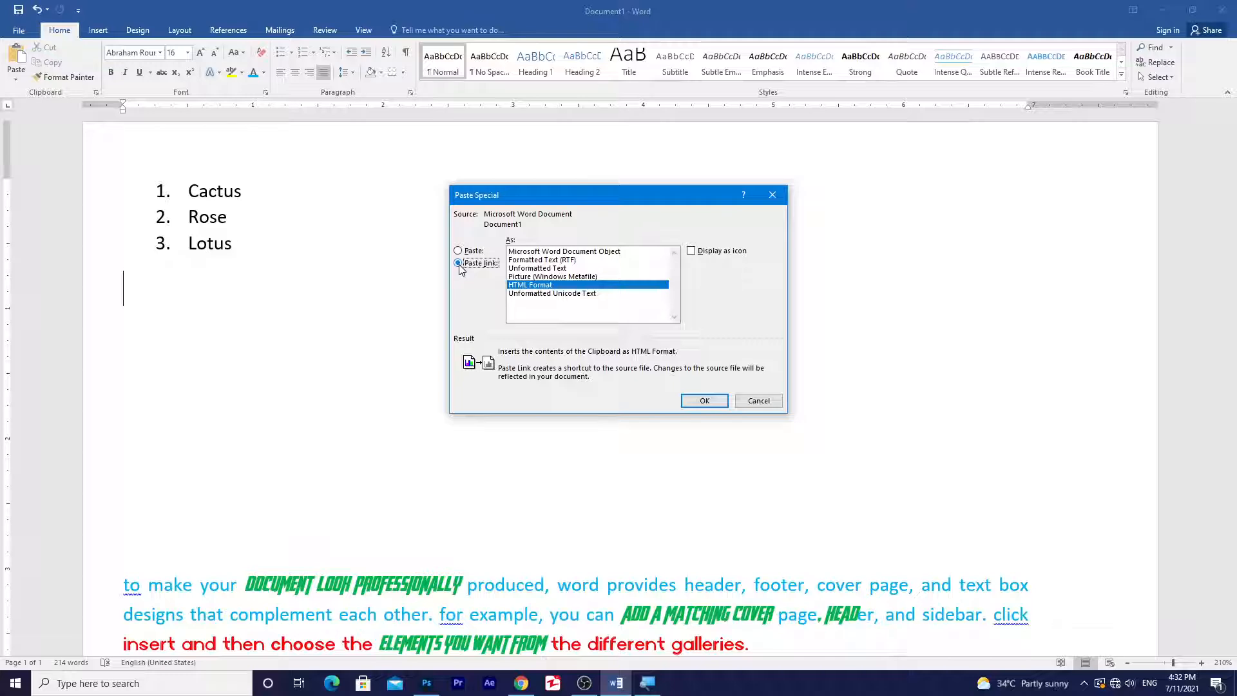
left_click(705, 400)
Step: Separate the linked list copy from the original list with four unnumbered blank lines
left_click(156, 269)
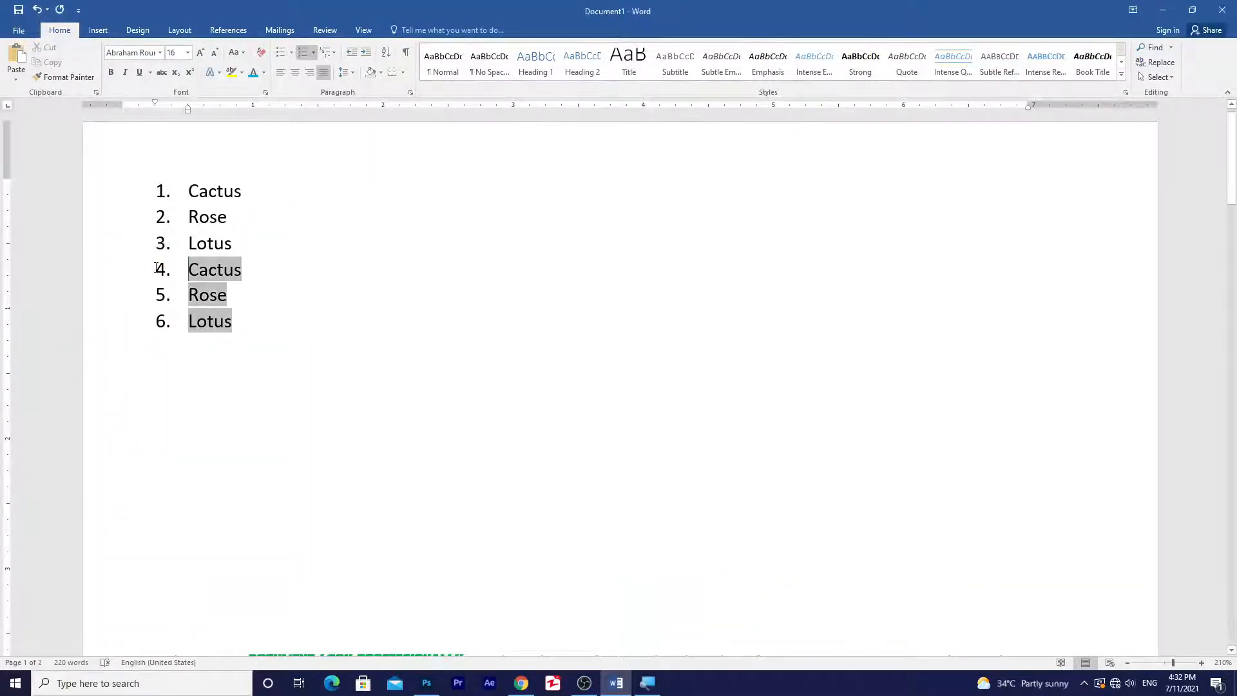
key("Return")
left_click(182, 265)
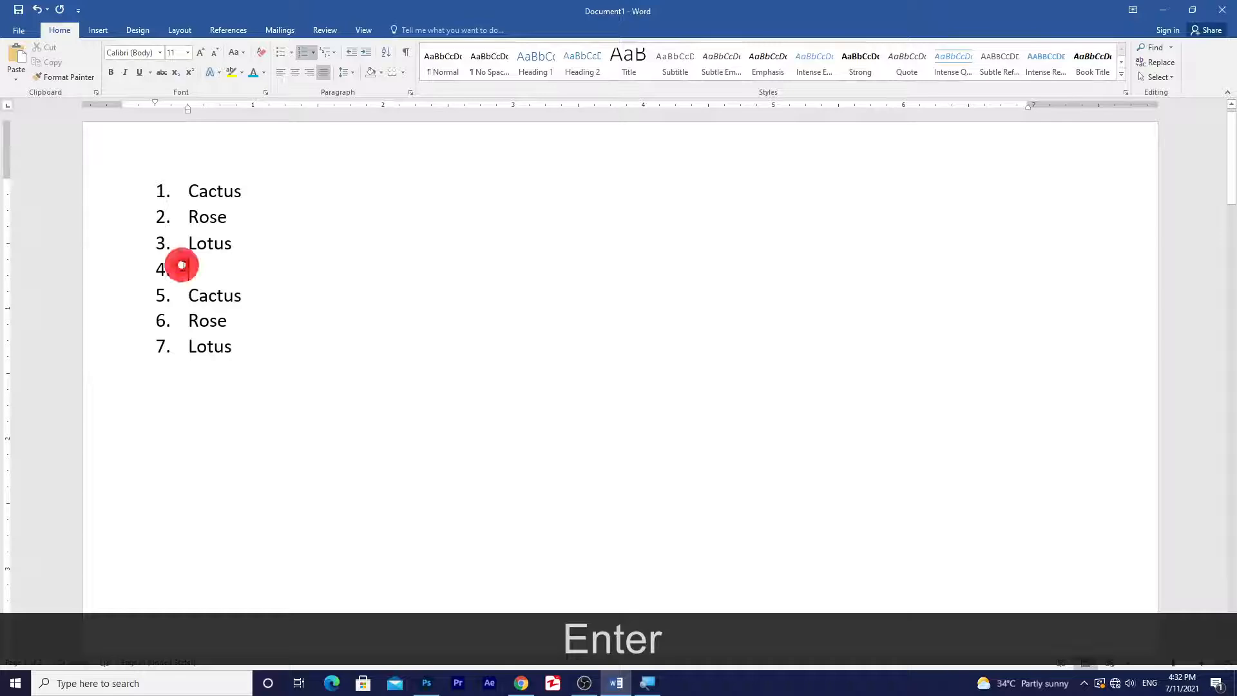
key("BackSpace")
left_click(201, 187)
left_click_drag(234, 249, 183, 191)
left_click(215, 293)
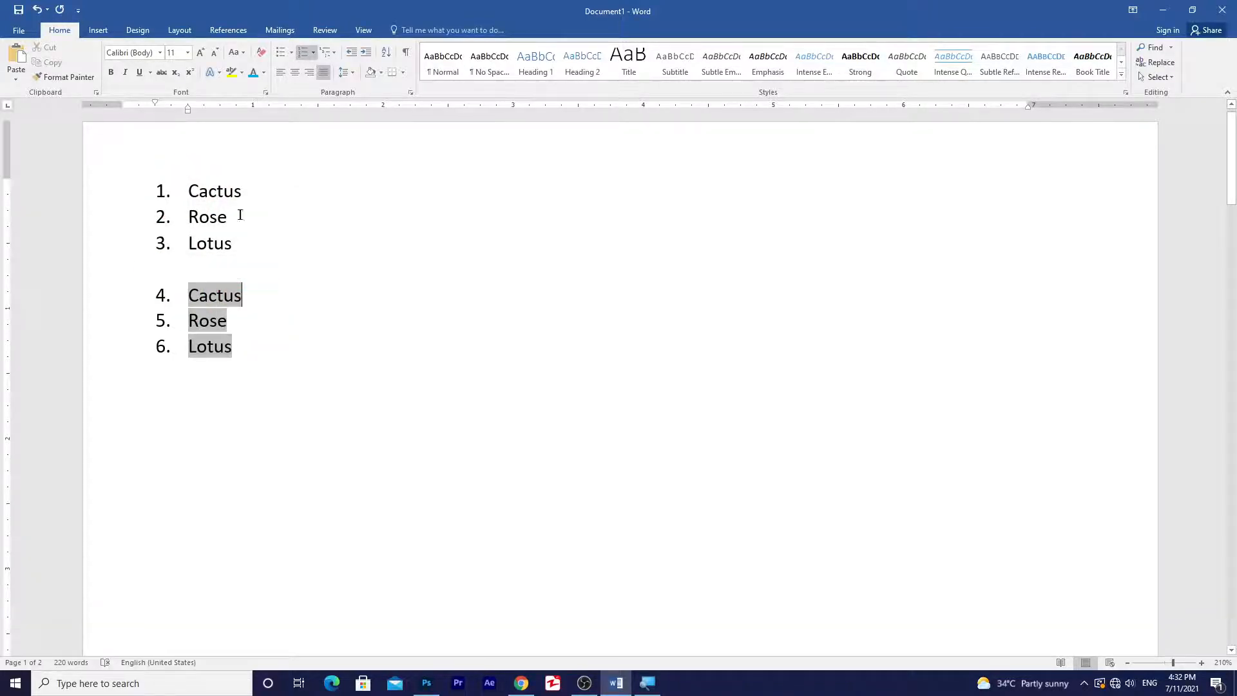
left_click(193, 268)
key("Return")
key("Return")
key("Return")
Step: Replace the first item of the original list, Cactus, with Money and check the linked copy
left_click(224, 190)
left_click_drag(188, 193, 246, 195)
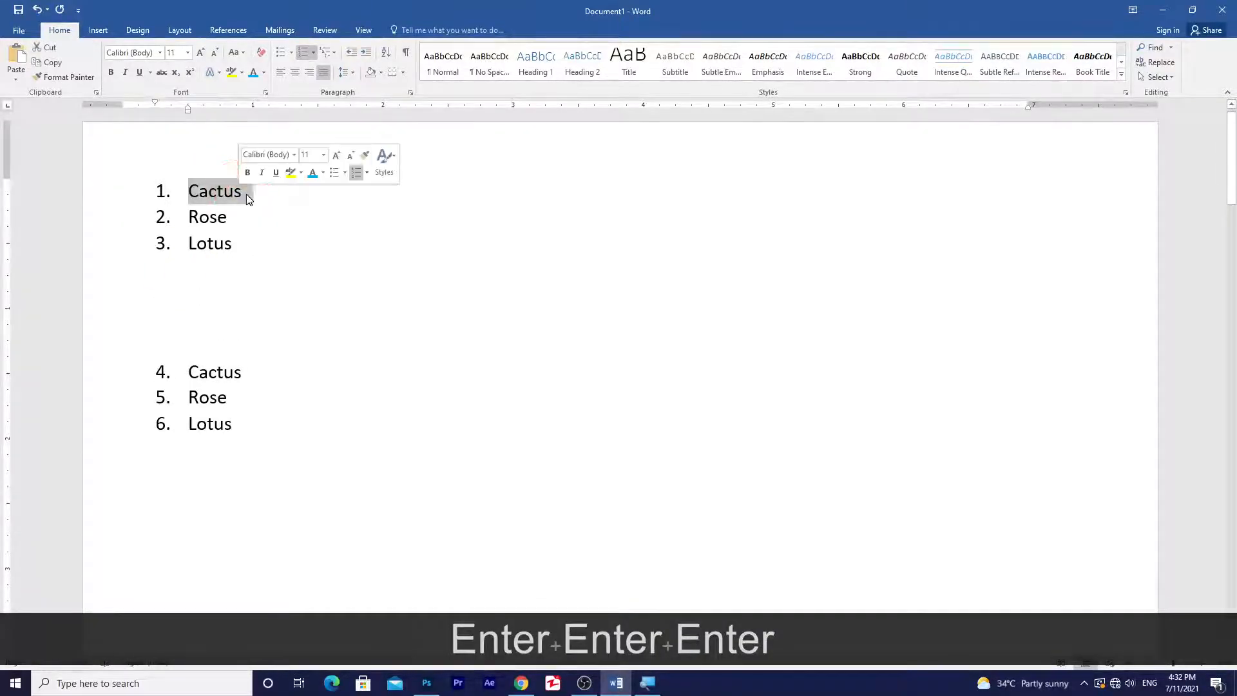
left_click(249, 196)
double_click(214, 198)
type("Money")
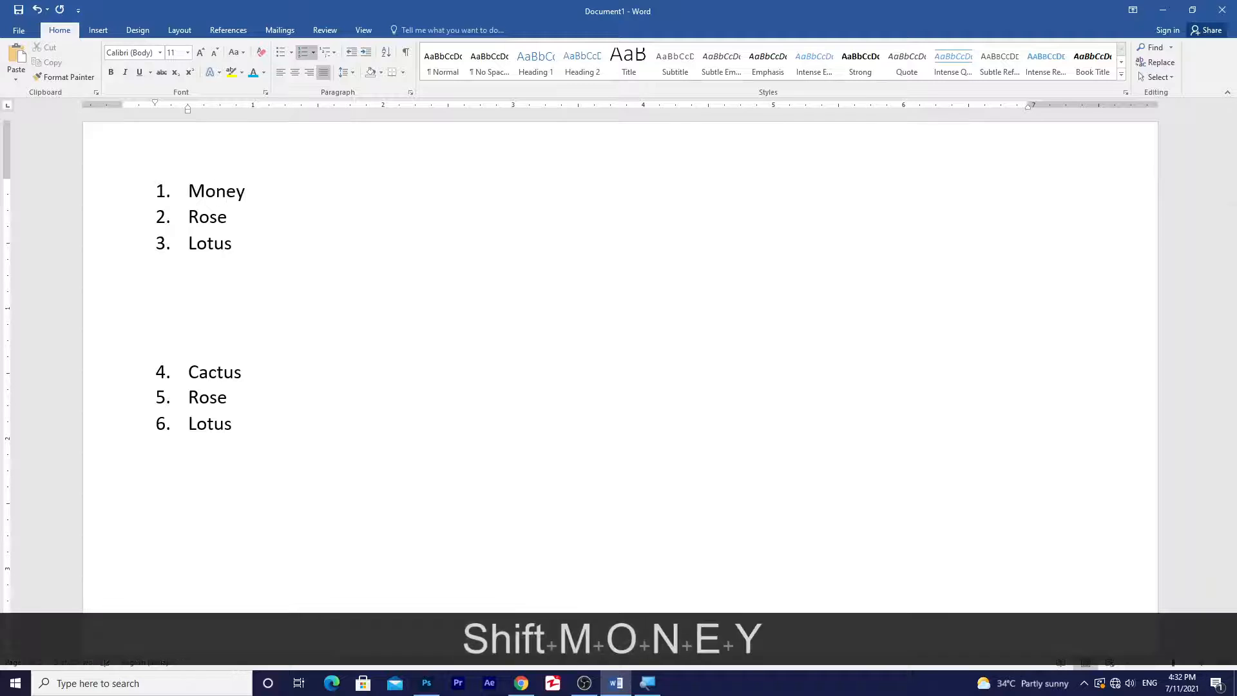
left_click(267, 214)
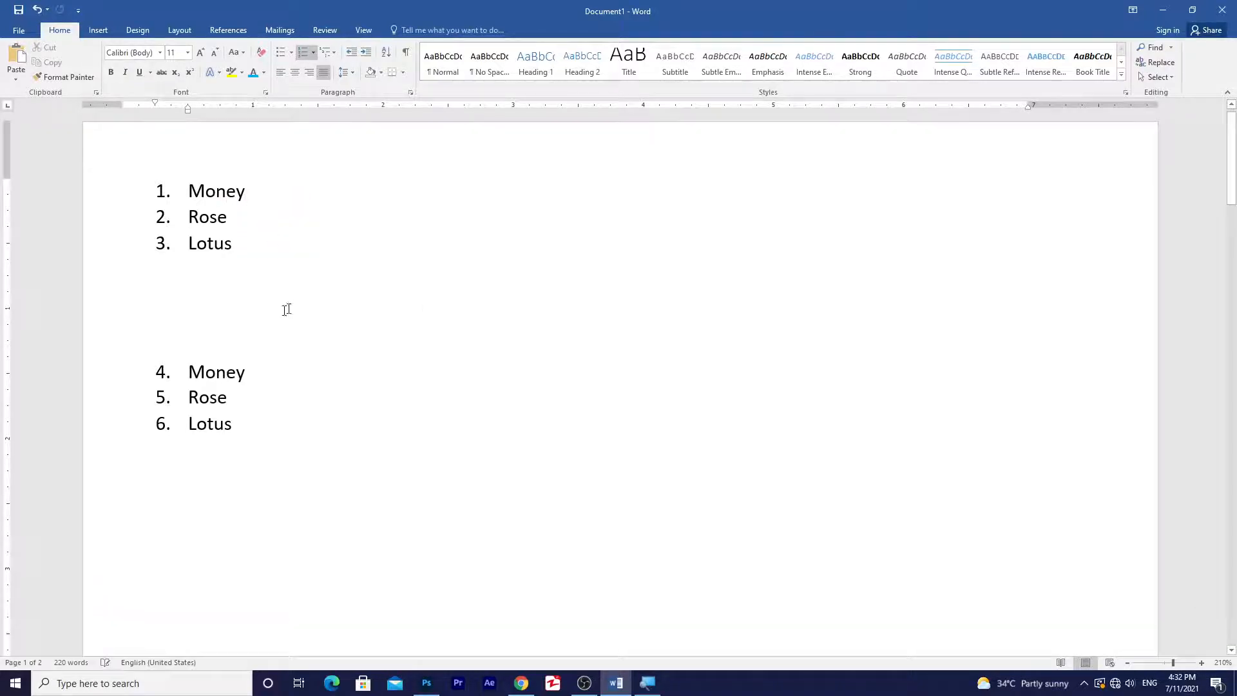
left_click(217, 369)
left_click(256, 377)
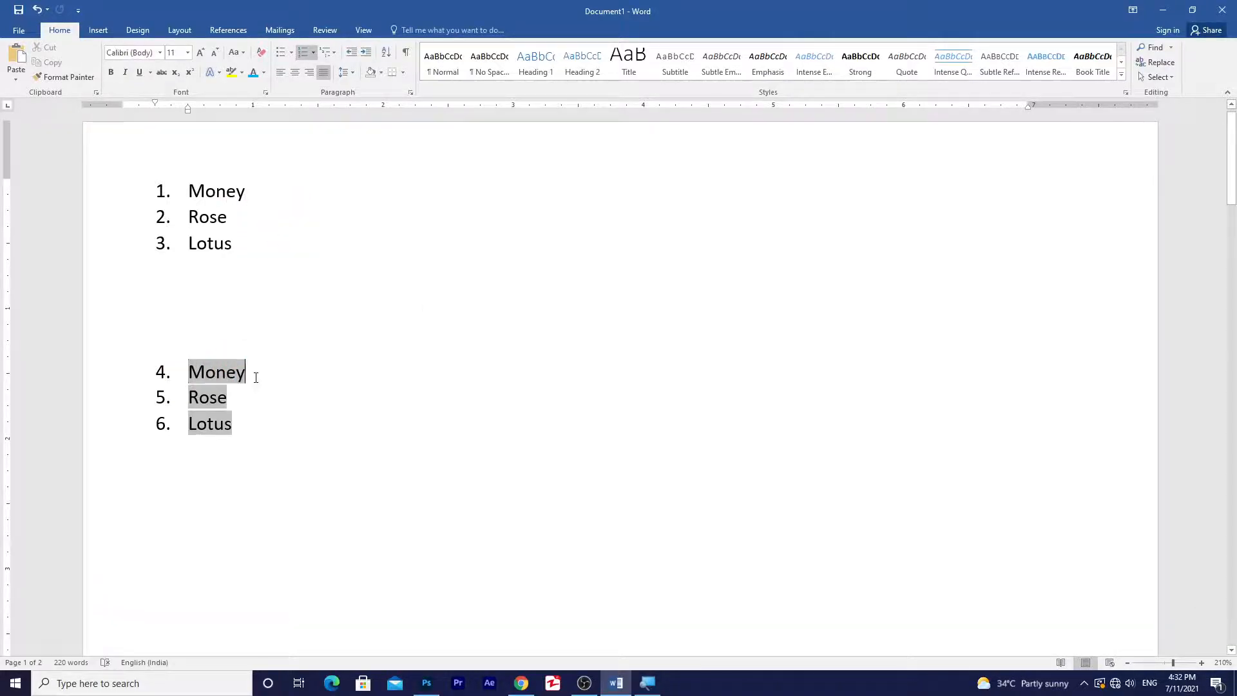
Step: Replace the second item of the original list, Rose, with Roshney and check the linked copy
left_click(233, 216)
left_click_drag(238, 218, 188, 217)
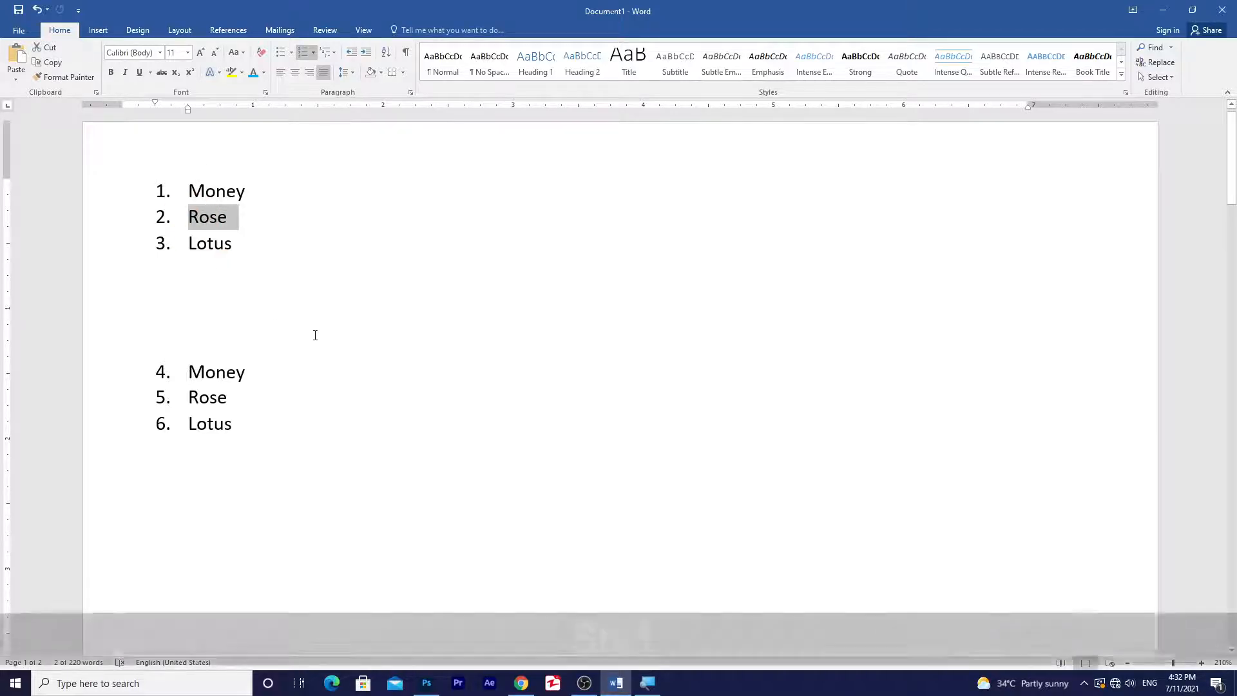
type("Rosnh")
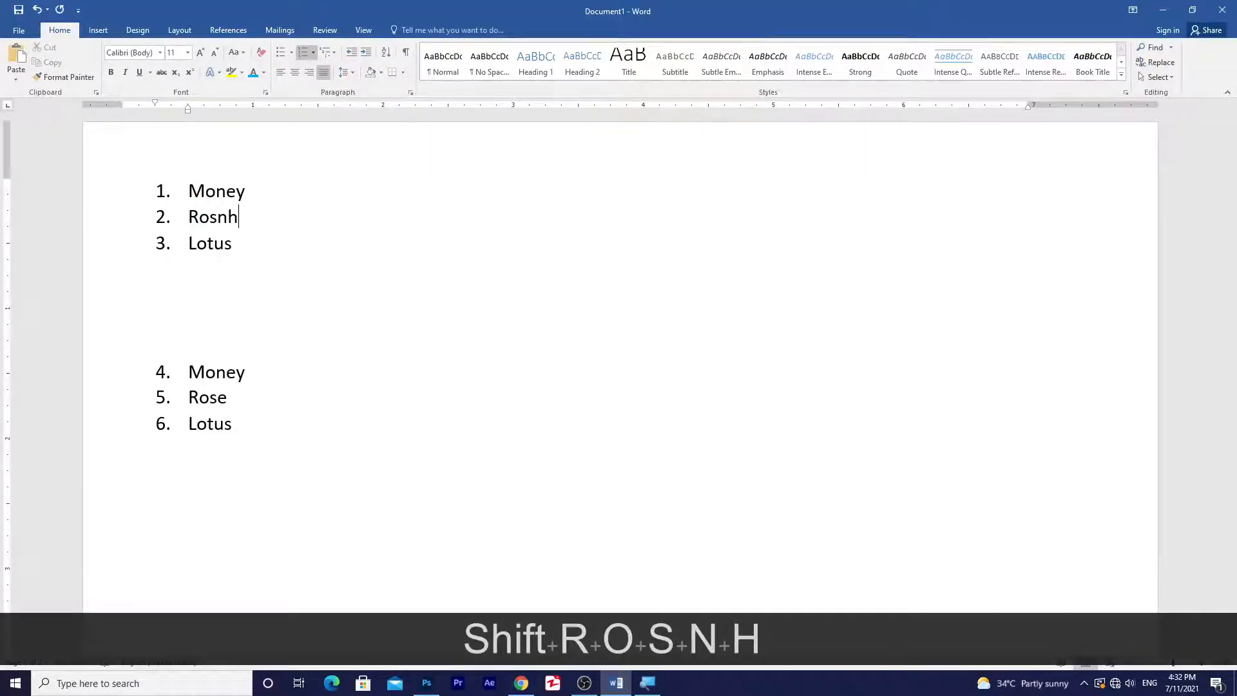
key("BackSpace")
key("BackSpace")
type("hney")
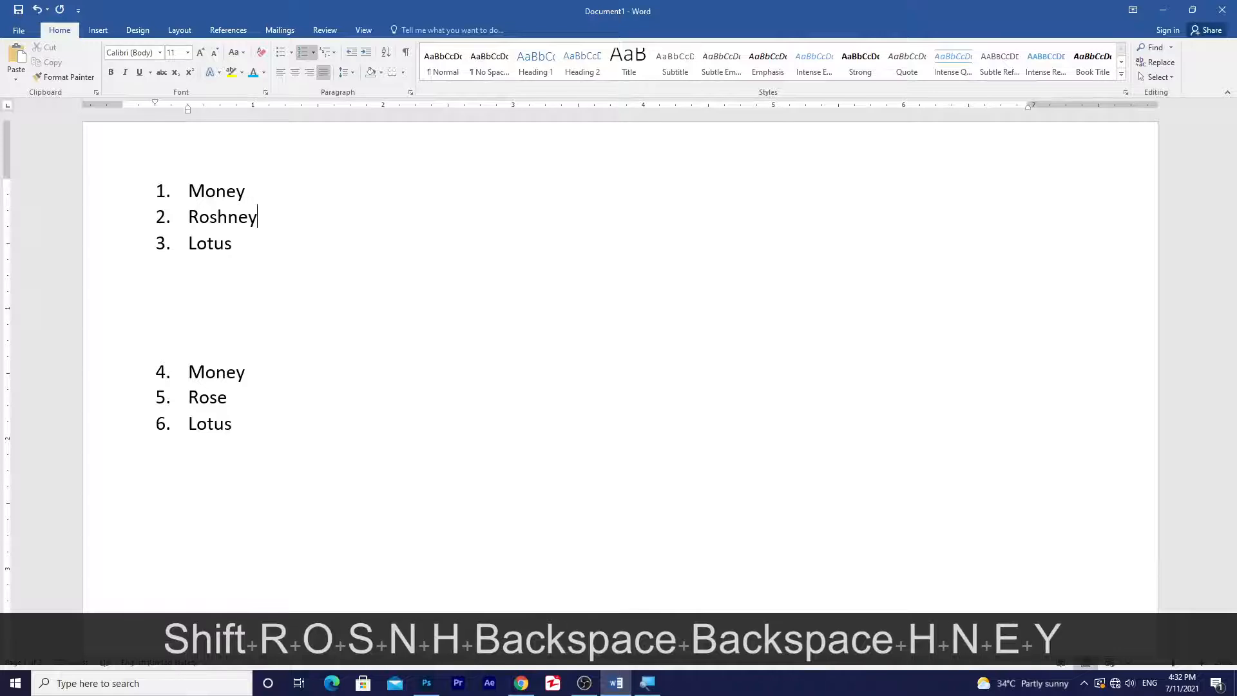
left_click(315, 277)
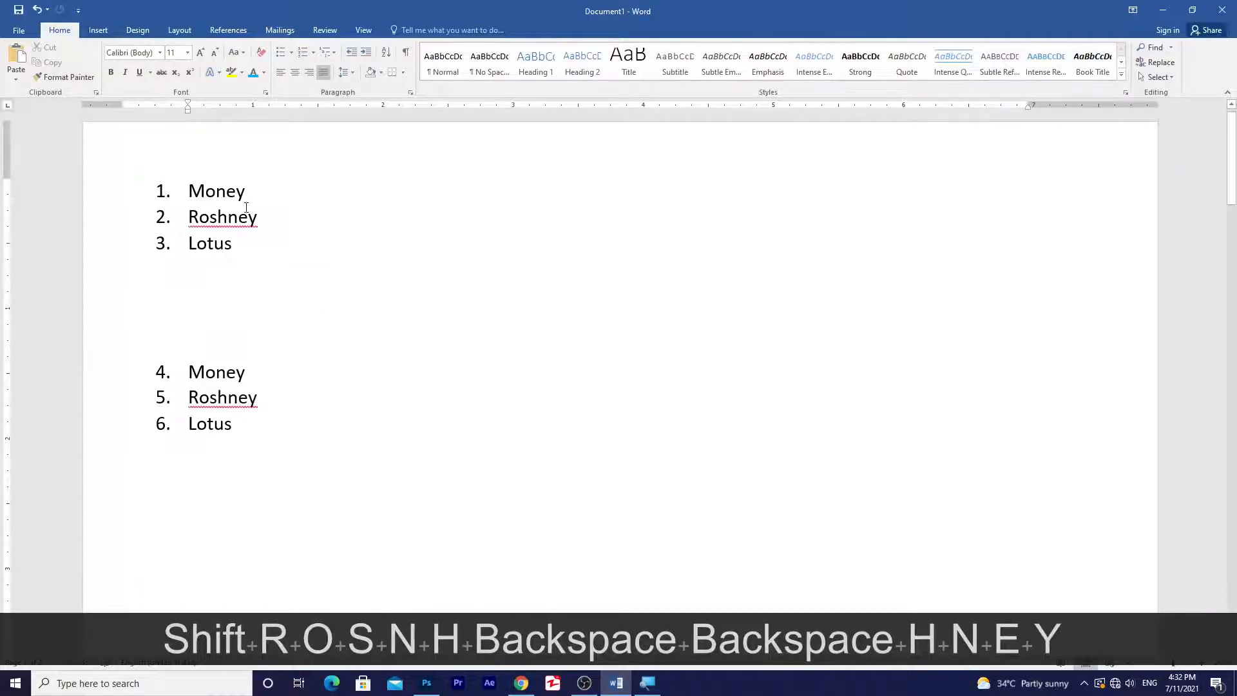
left_click_drag(220, 217, 236, 217)
left_click_drag(228, 397, 246, 397)
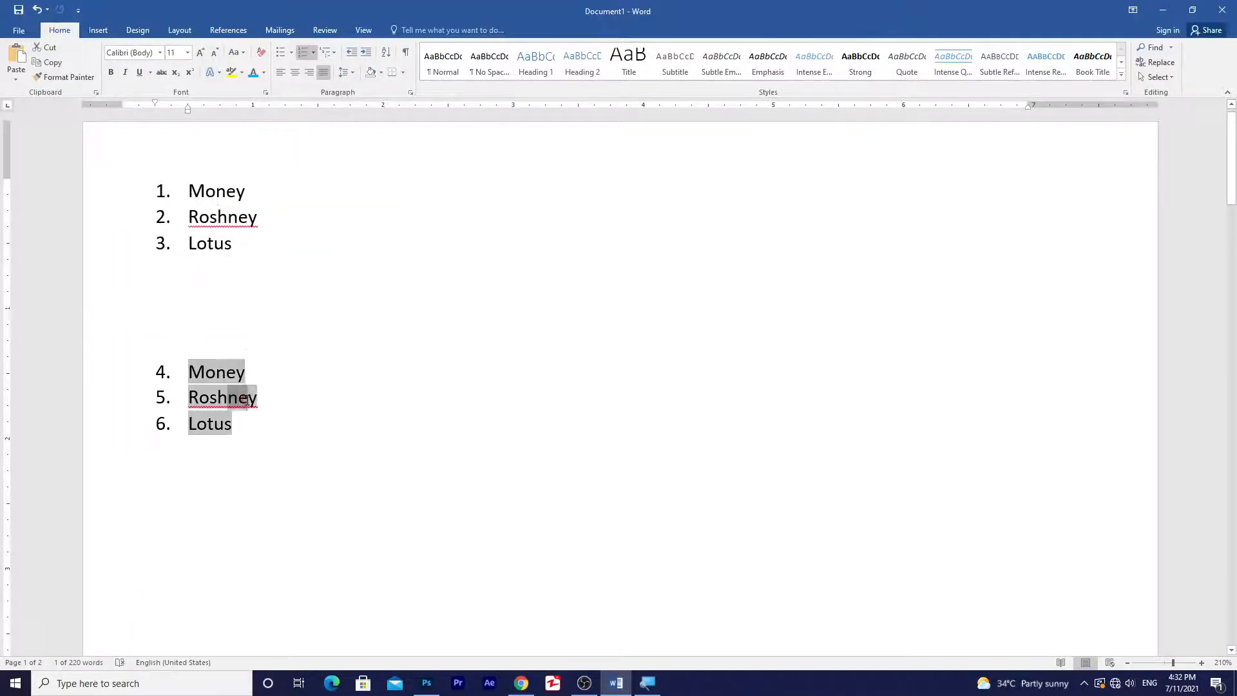
left_click(317, 417)
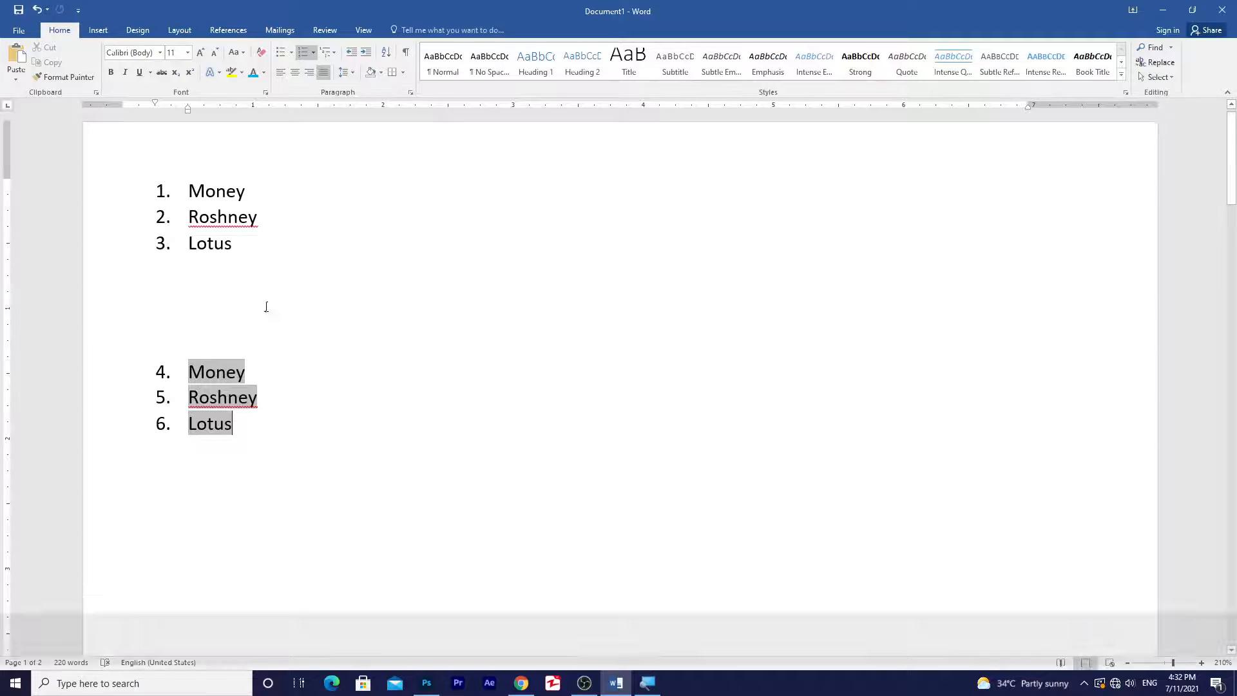
Step: Delete the linked list copy, items 4 to 6, together with the extra blank lines around it
scroll(265, 307, "down", 10, "ctrl")
scroll(463, 314, "down", 3, "ctrl")
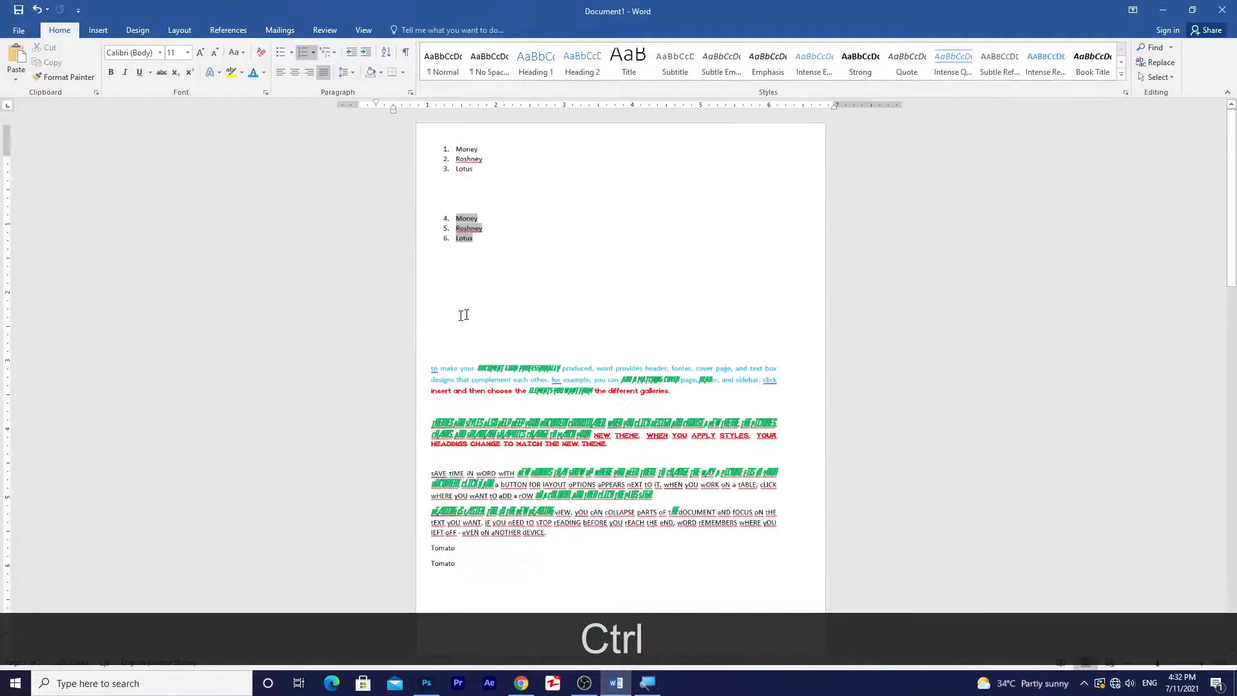
scroll(534, 303, "up", 7, "ctrl")
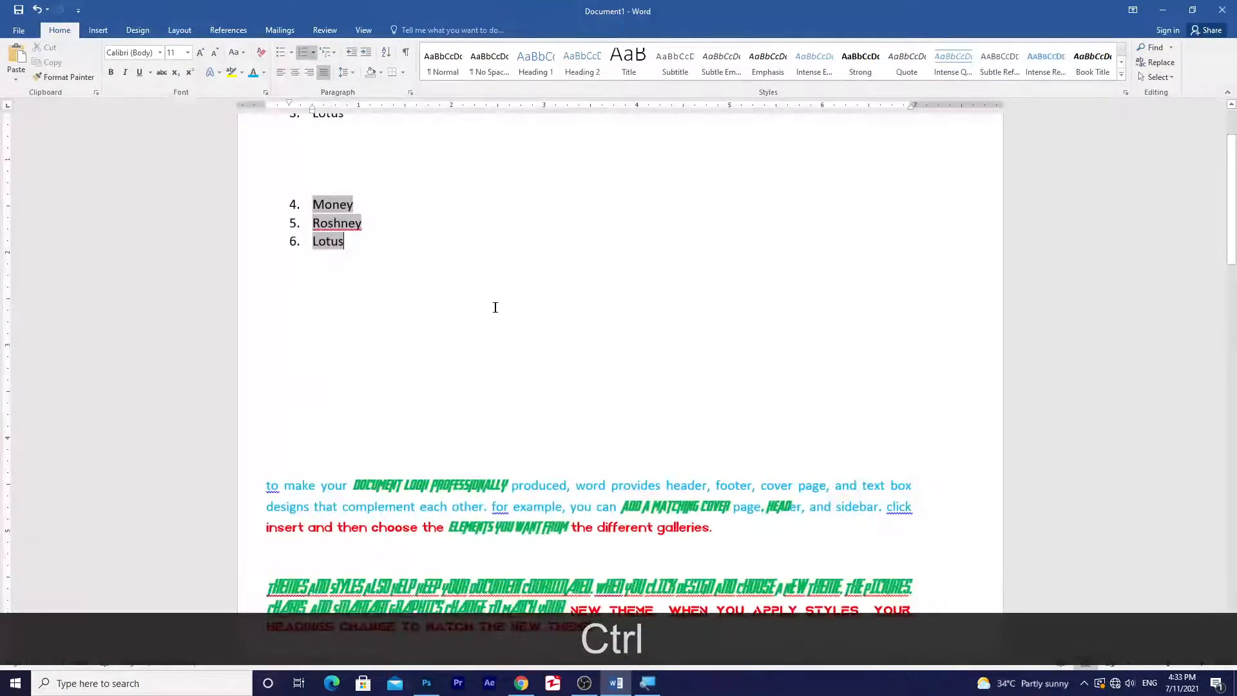
scroll(494, 307, "up", 1, "ctrl")
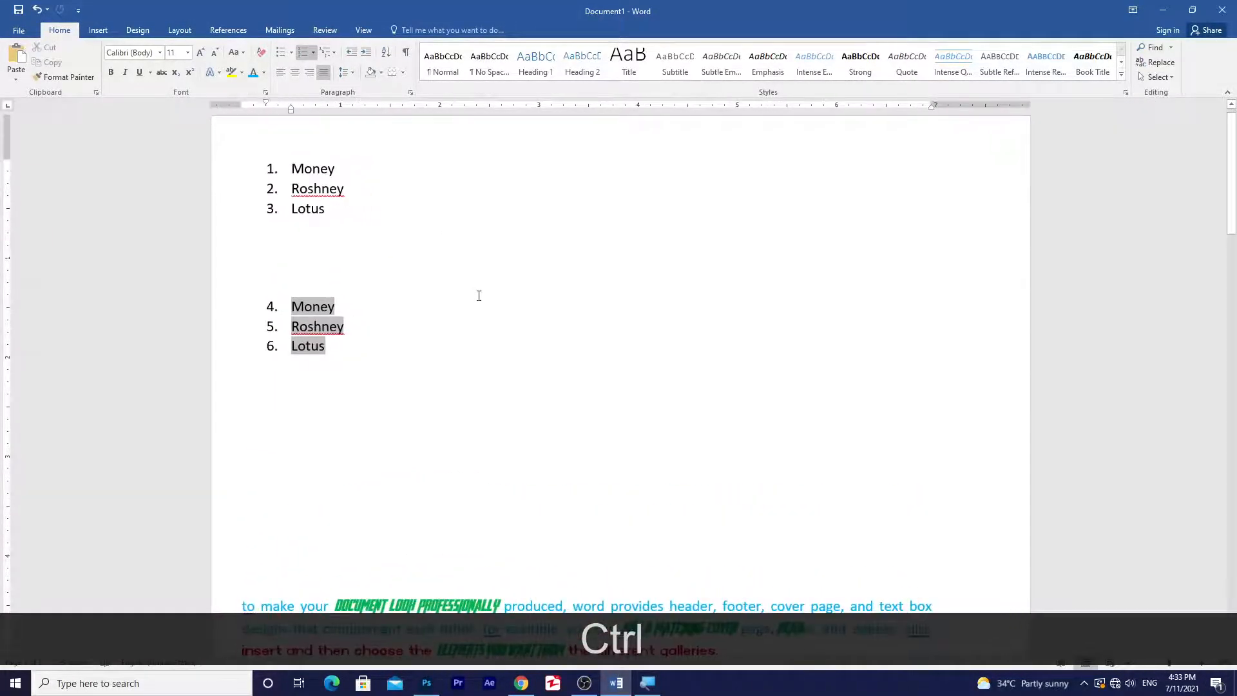
scroll(419, 295, "up", 1, "ctrl")
scroll(334, 279, "up", 1)
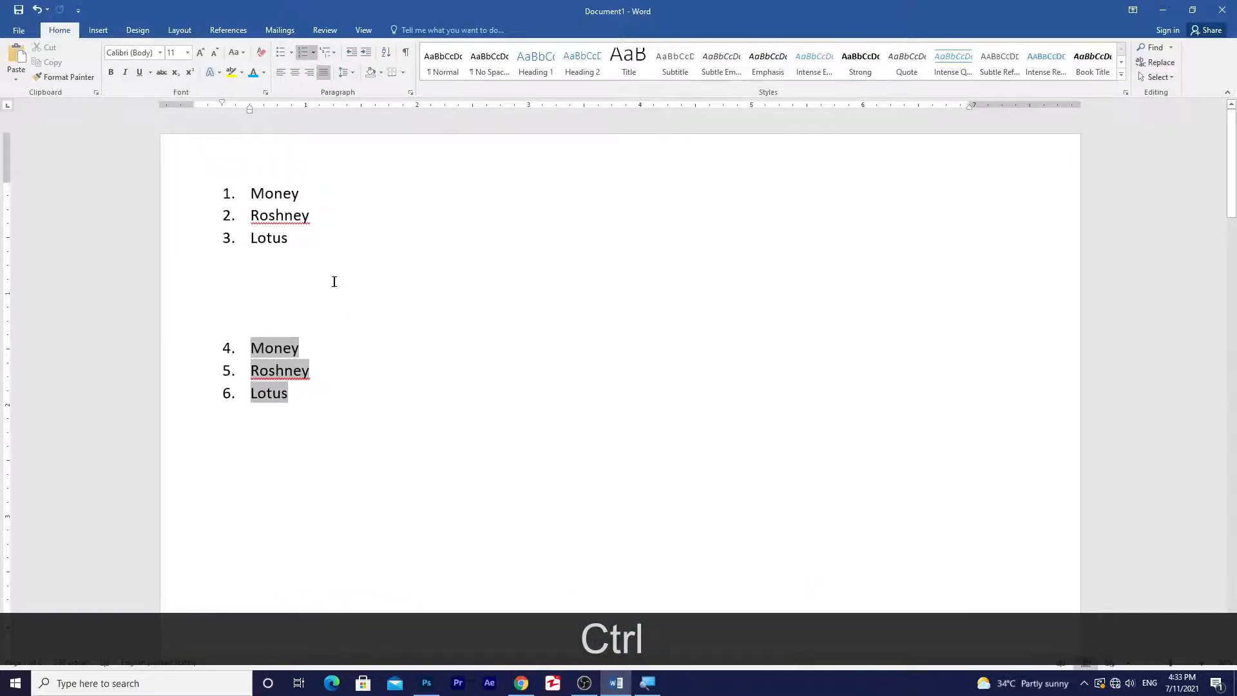
left_click(314, 279)
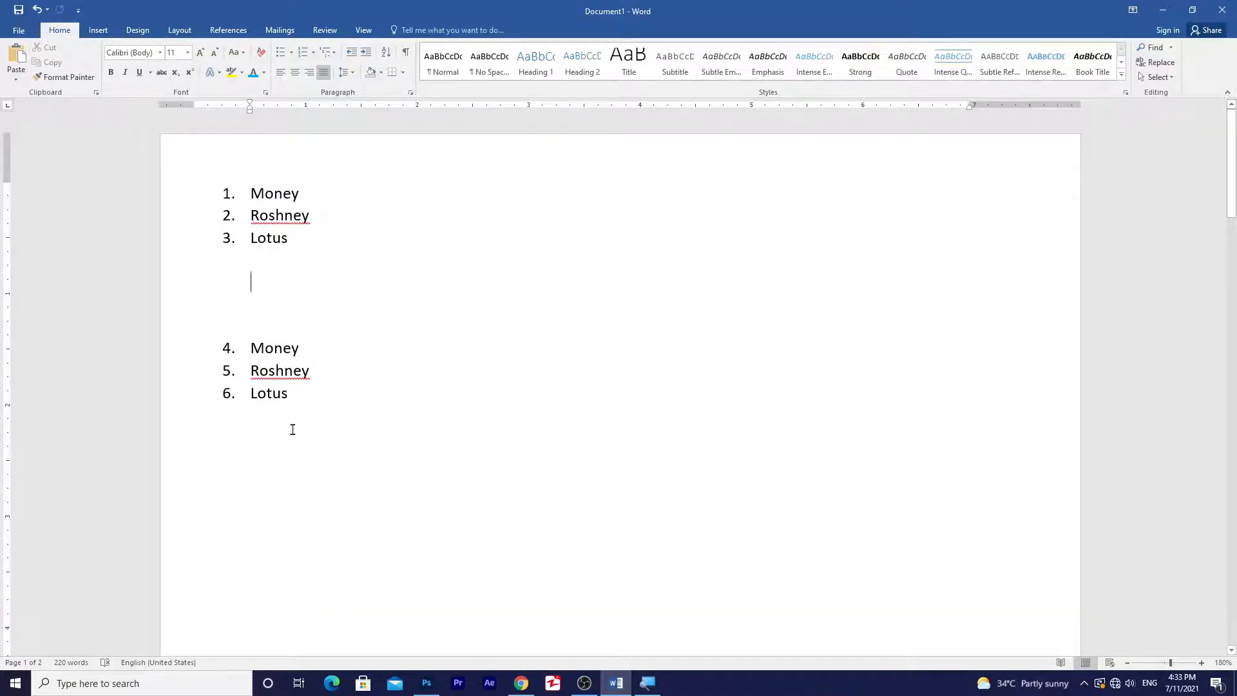
left_click_drag(293, 429, 224, 326)
key("Delete")
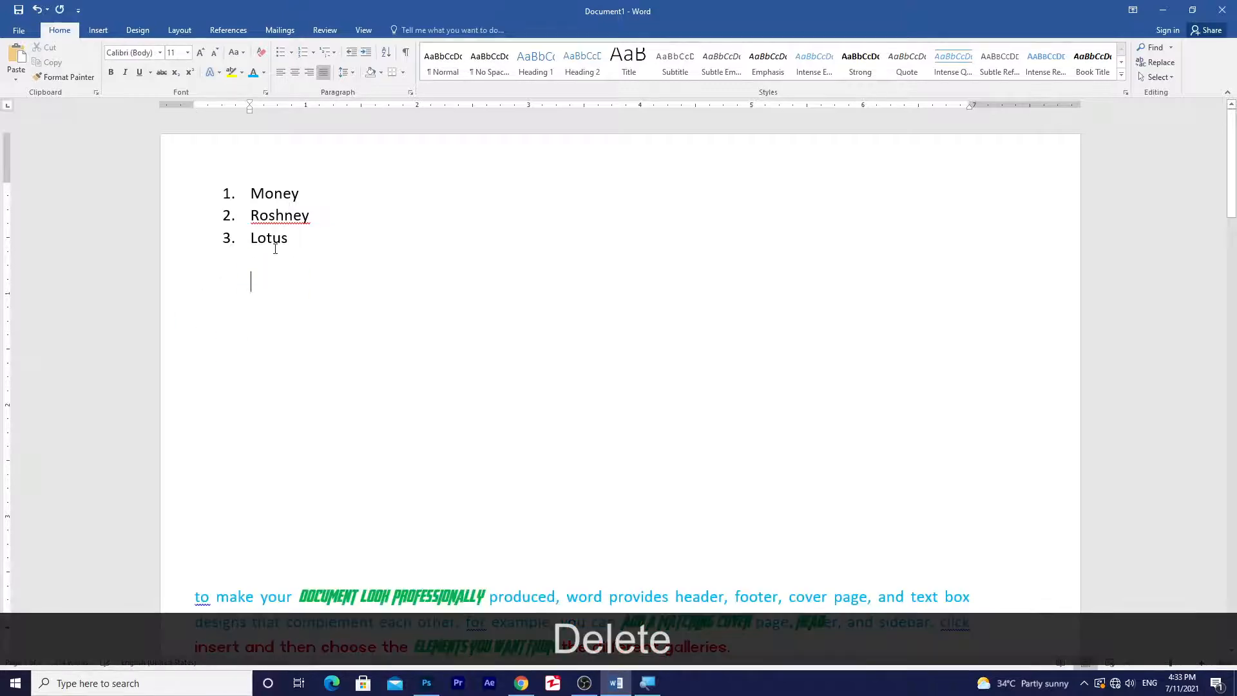
Step: Copy the original three-item list and delete the first five items of the coloured numbered list below the Tomato lines
left_click_drag(304, 245, 243, 193)
key("ctrl+c")
scroll(311, 337, "down", 10)
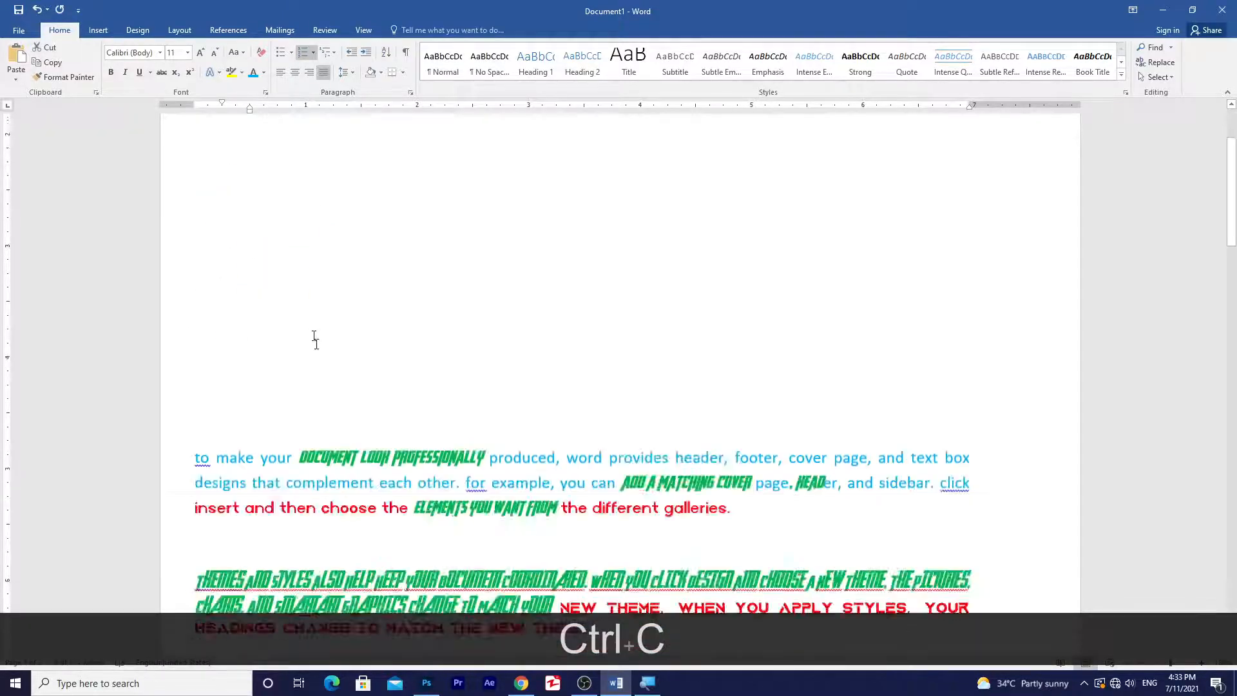
scroll(360, 386, "down", 4)
left_click_drag(318, 393, 197, 257)
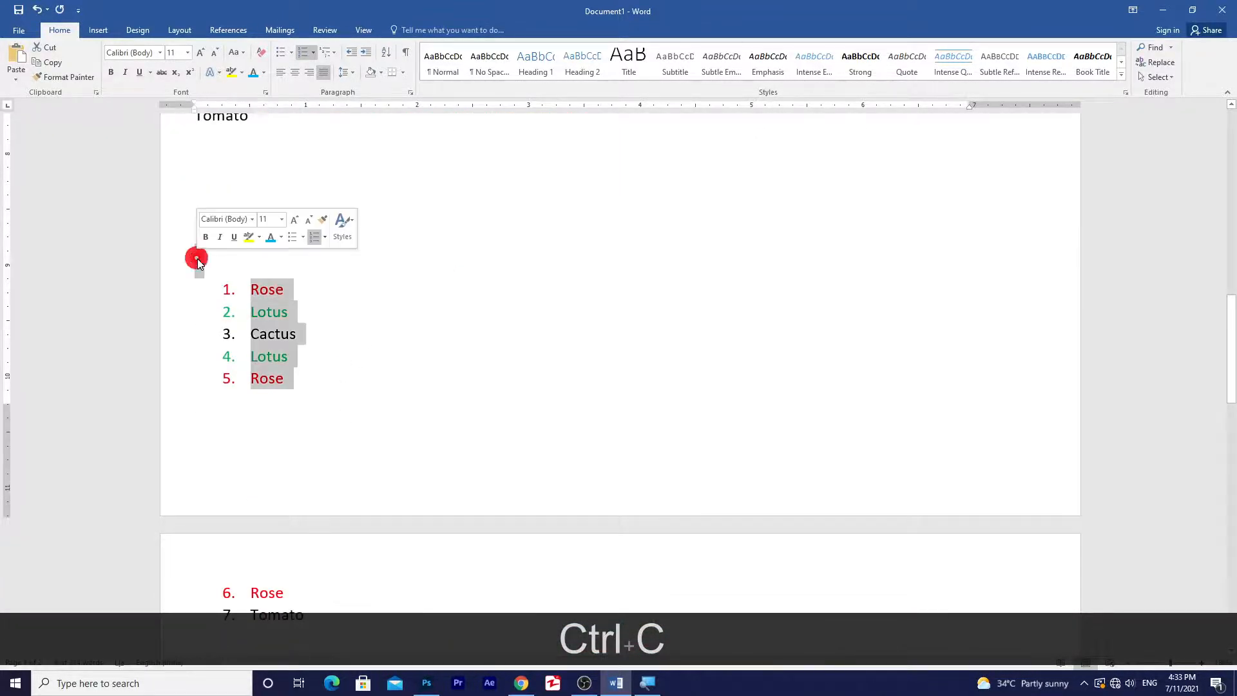
key("Delete")
scroll(361, 400, "up", 3)
left_click_drag(346, 559, 327, 529)
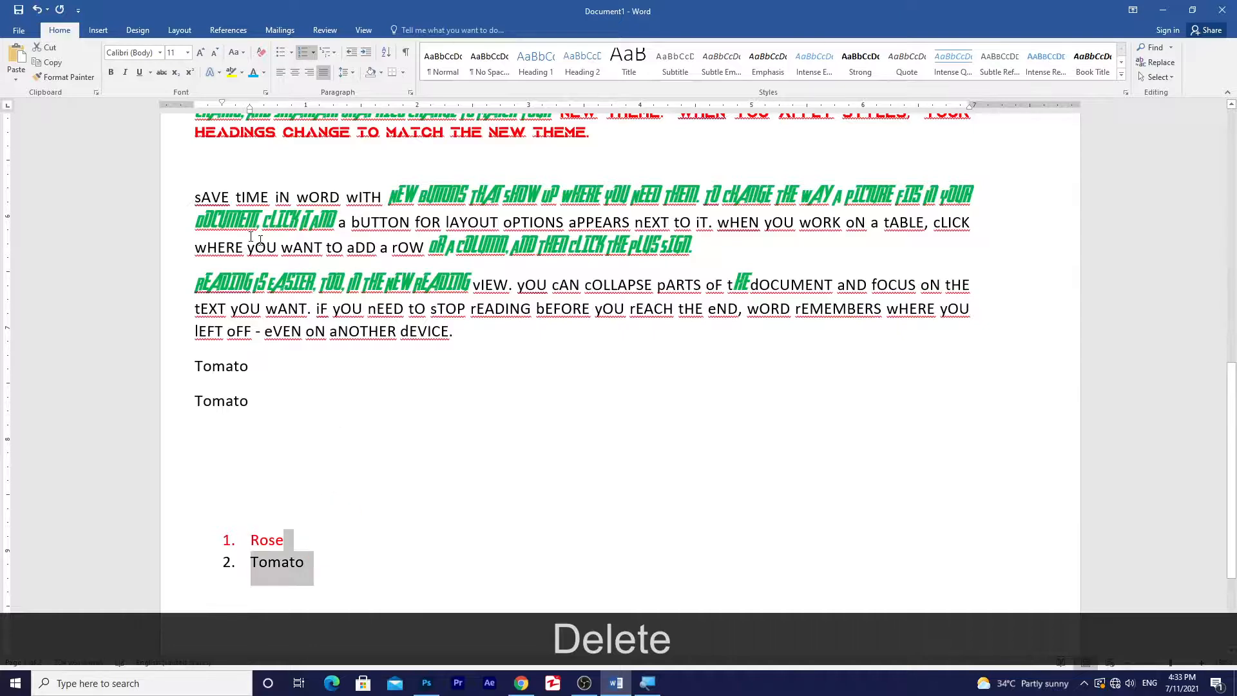
Step: Add two blank lines above the "Save time in Word" paragraph and paste the copied list there as a link with Paste Special
scroll(248, 271, "up", 3)
left_click(223, 327)
key("Return")
key("Return")
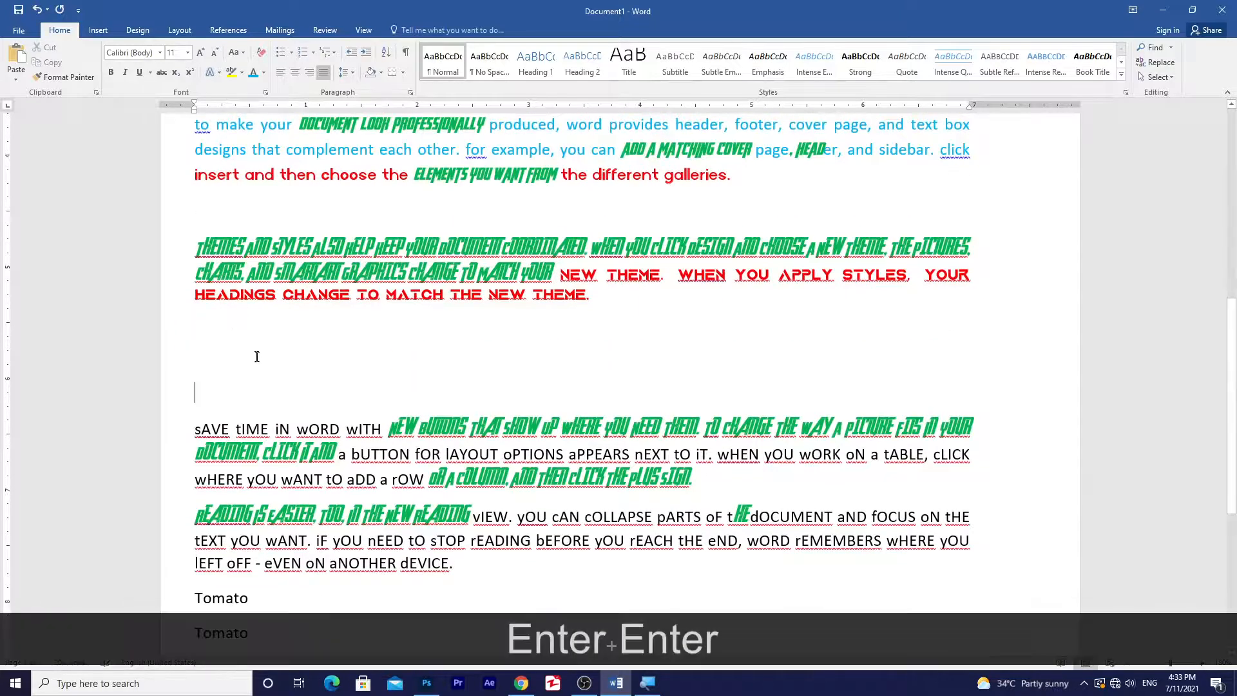
scroll(257, 355, "up", 3)
scroll(267, 417, "down", 2)
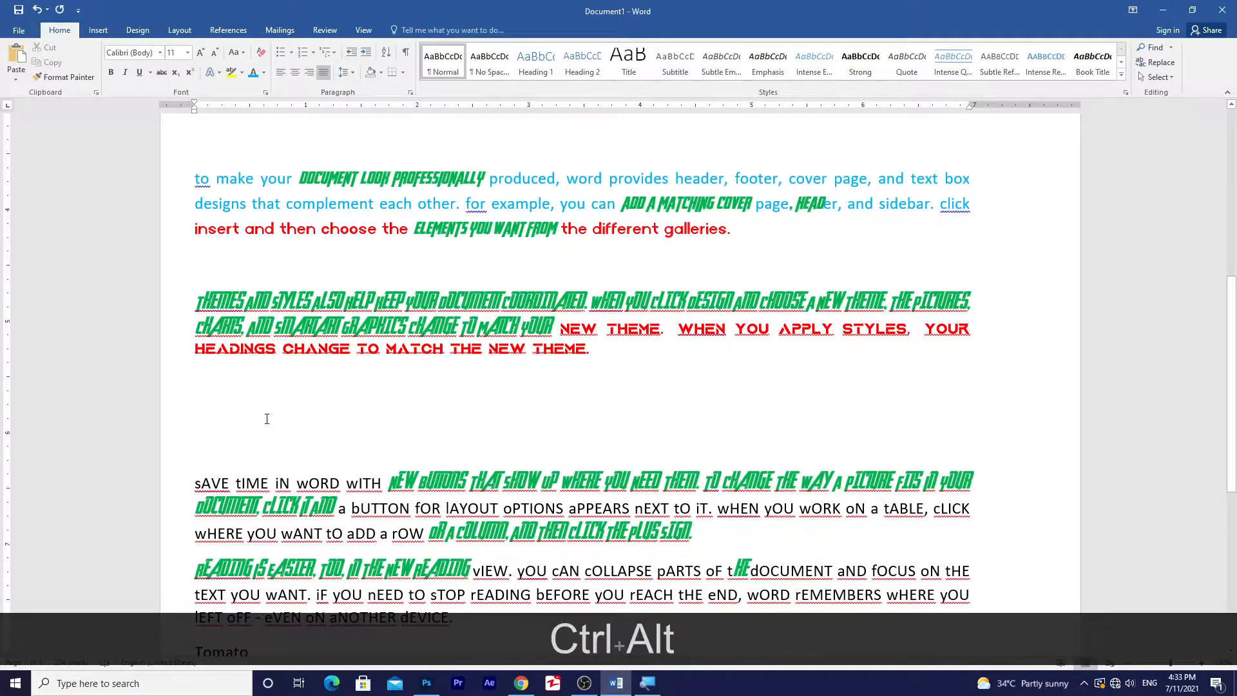
key("ctrl+alt+v")
left_click(465, 264)
left_click(703, 401)
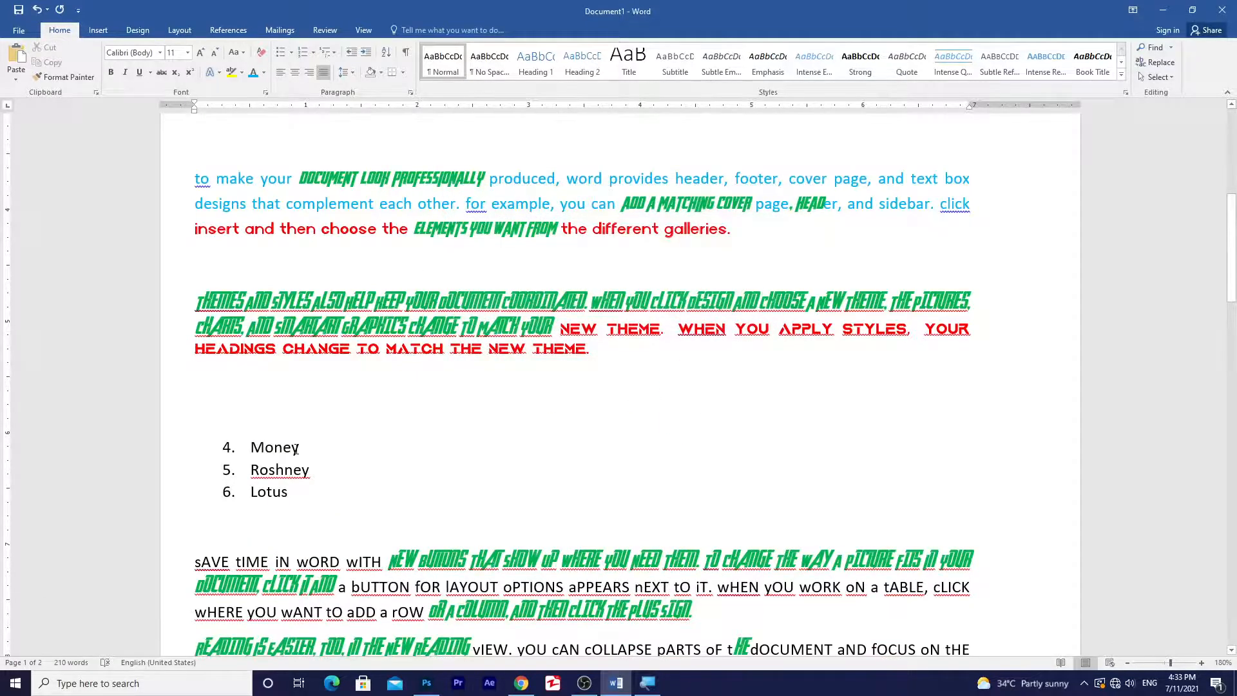
Step: Replace the first item of the original list, Money, with Computer and check the linked copy further down
scroll(295, 450, "up", 6)
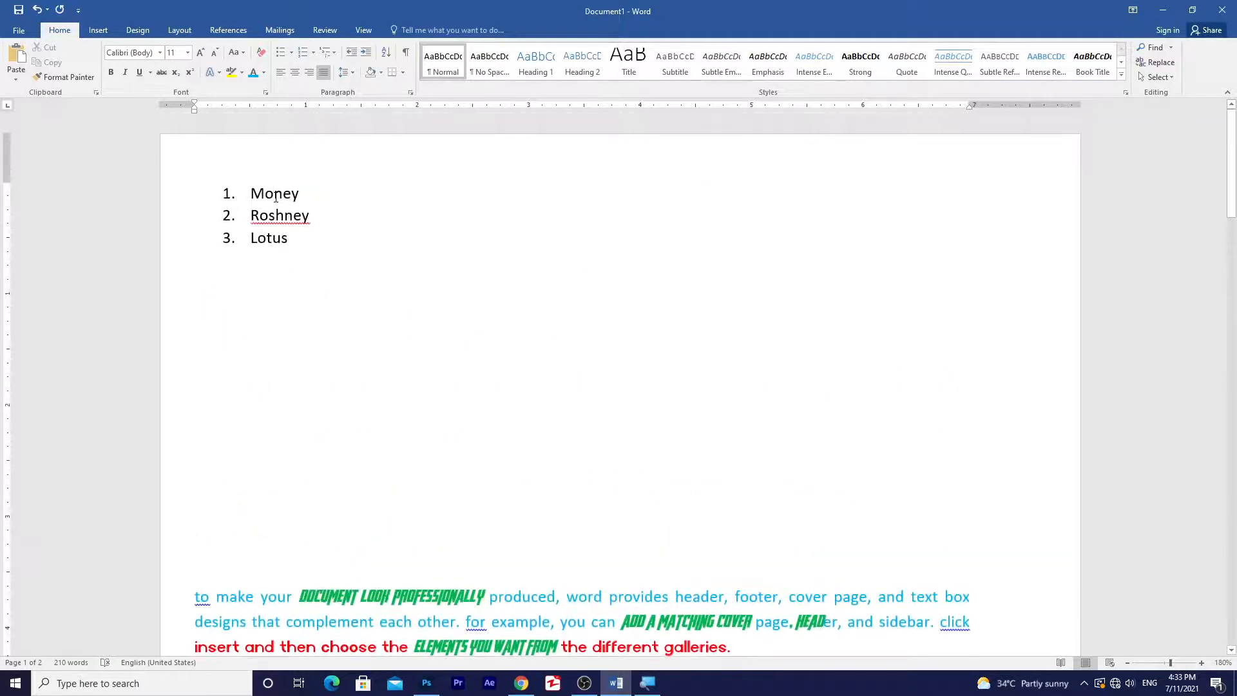
double_click(276, 197)
type("Computer")
left_click(406, 311)
scroll(298, 246, "down", 7)
left_click_drag(278, 384, 290, 426)
scroll(315, 400, "up", 7)
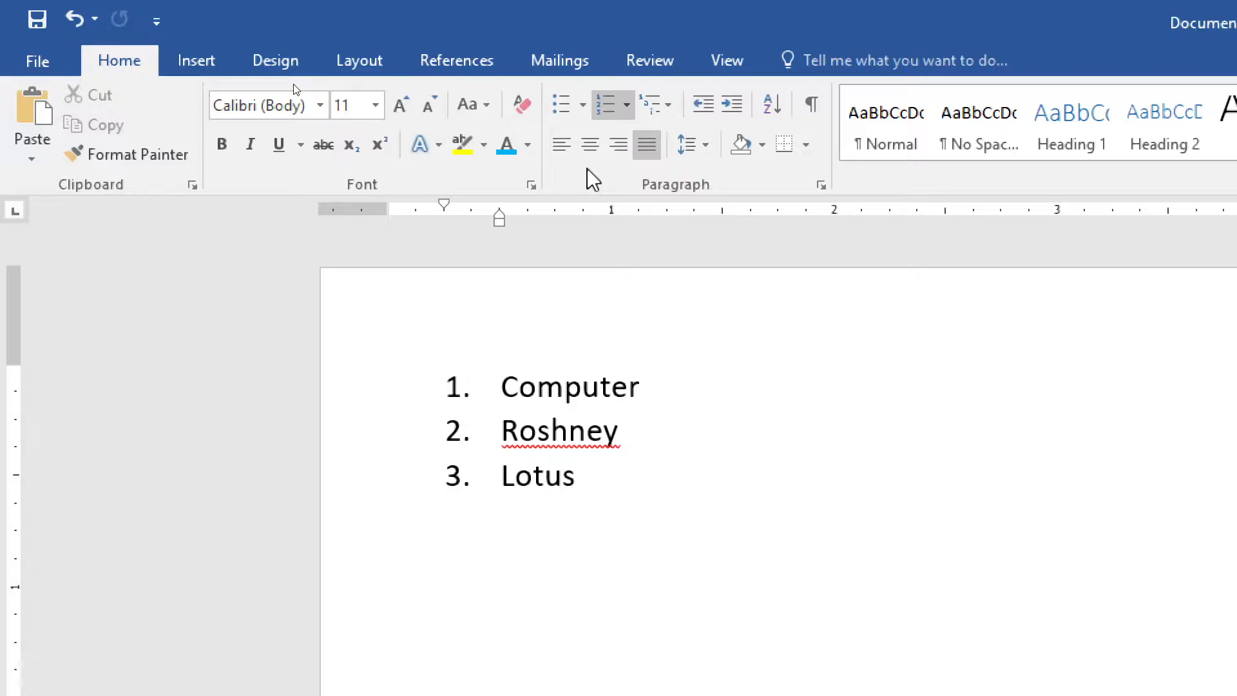
key("super+KP_Subtract")
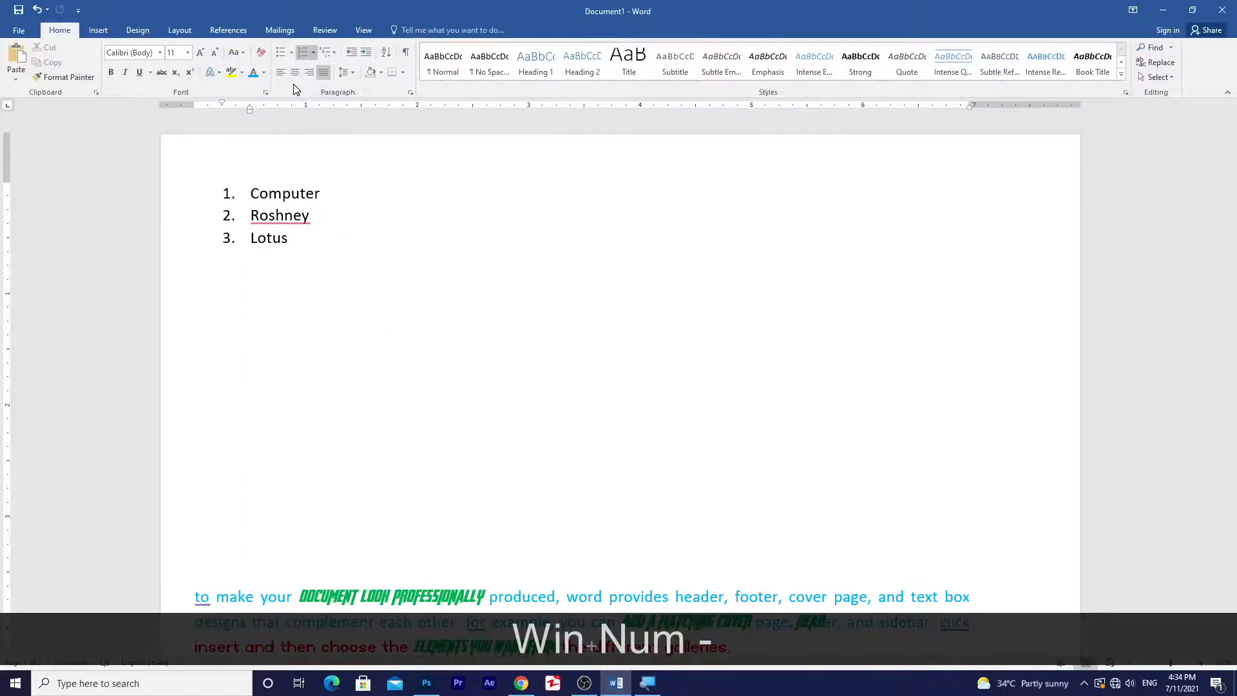